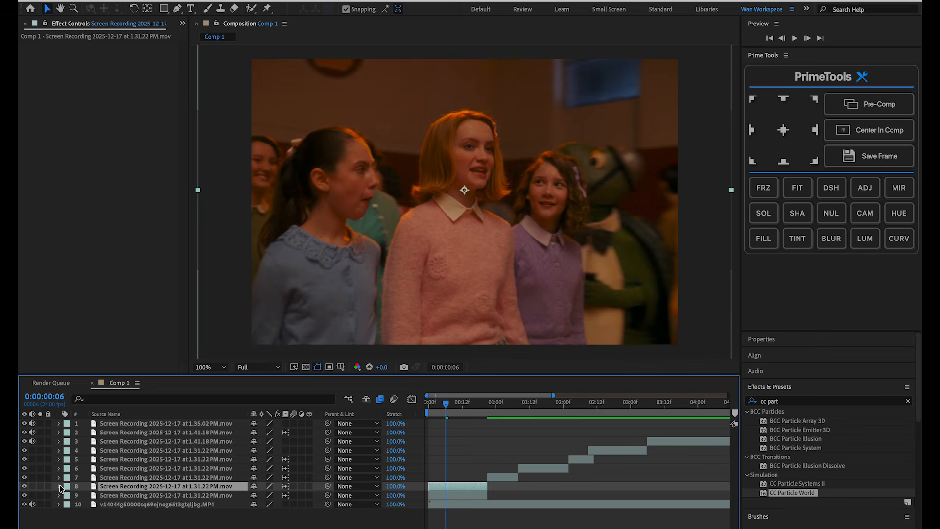
# - Enable time remapping on layer 8, the first clip in the timeline, and set its frame blending switch
pyautogui.click(244, 387)
pyautogui.click(77, 496)
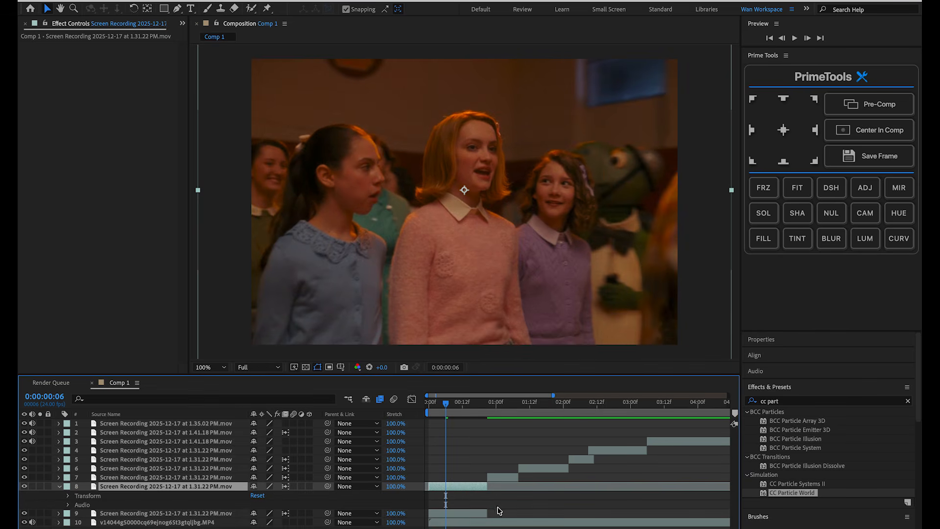
pyautogui.rightClick(450, 489)
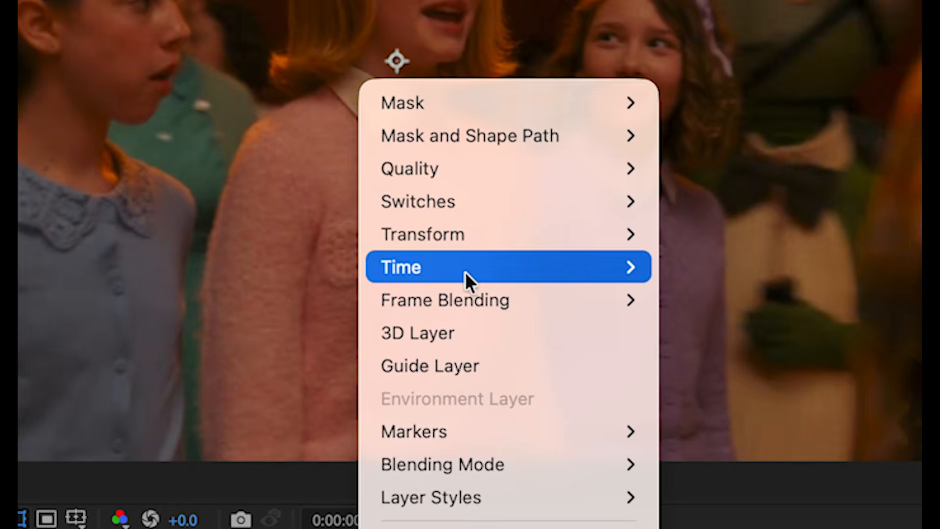
pyautogui.moveTo(491, 279)
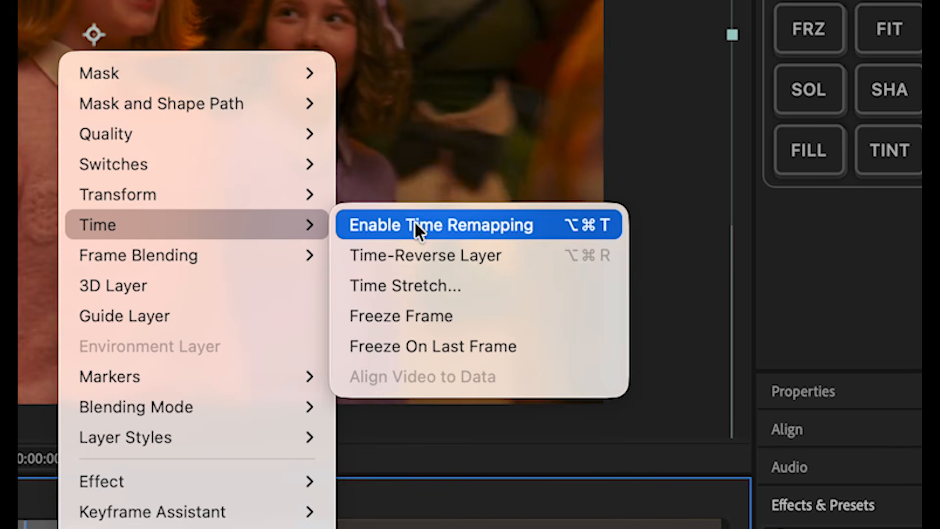
pyautogui.click(414, 224)
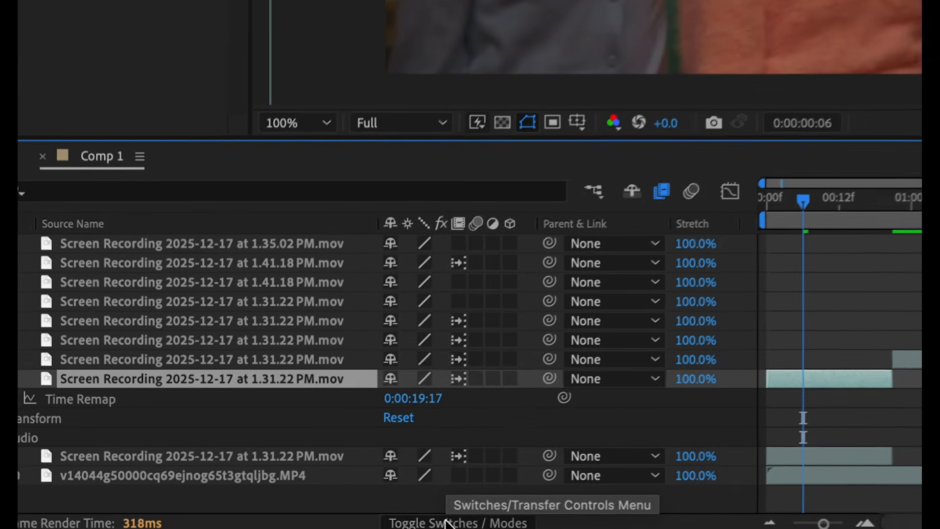
pyautogui.click(448, 523)
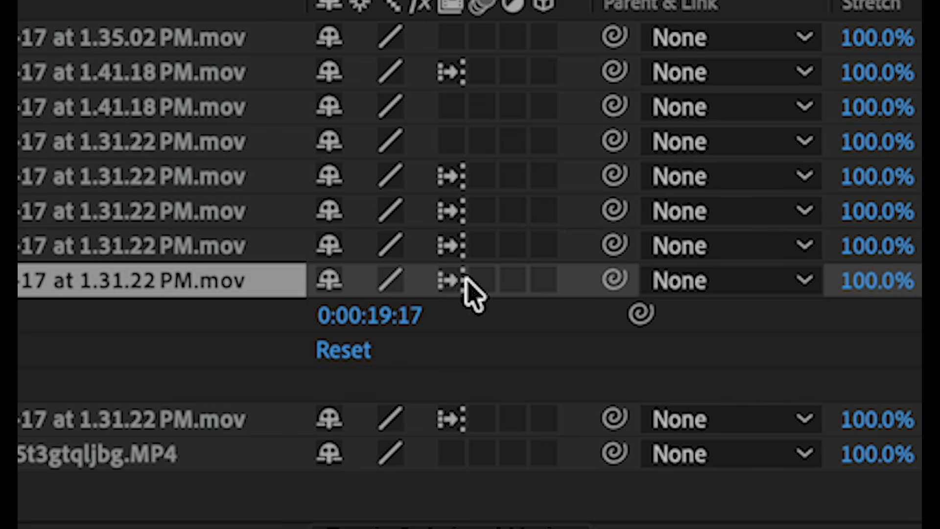
pyautogui.click(286, 488)
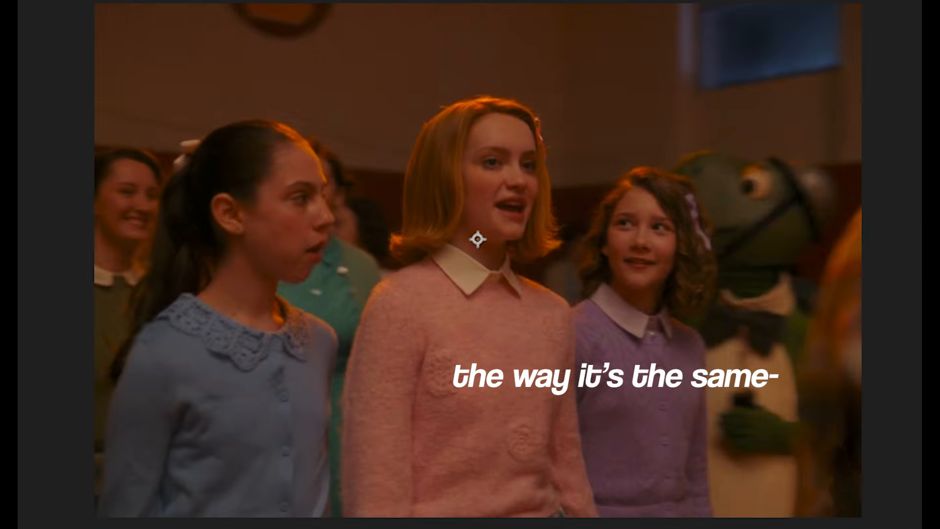
# - Add time remap keyframes to the first clip at 0:00:00:07 and 0:00:00:15, after the one at its start
pyautogui.press('Home')
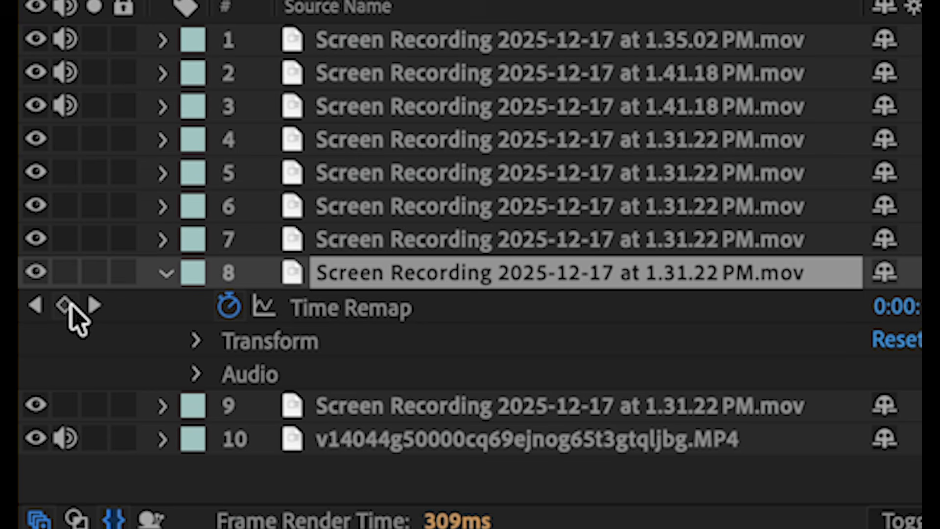
pyautogui.click(32, 495)
pyautogui.moveTo(429, 403); pyautogui.dragTo(449, 404)
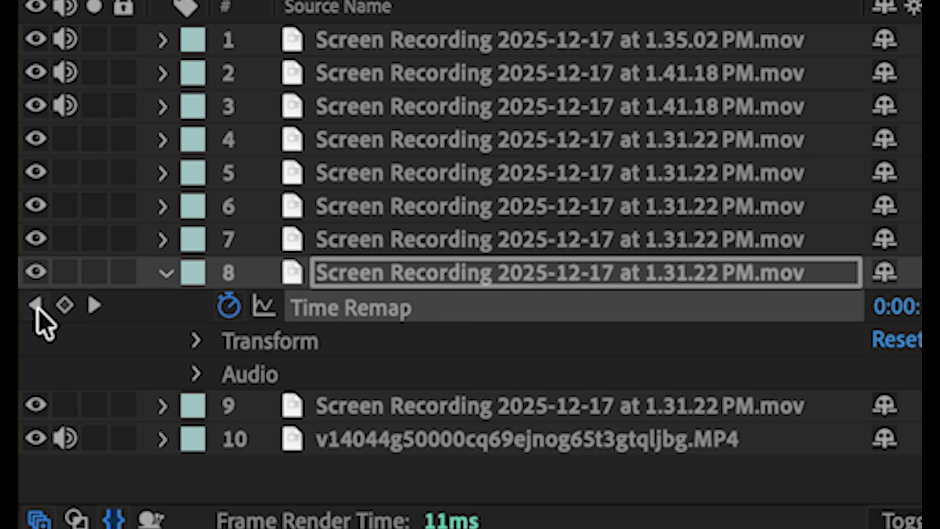
pyautogui.click(32, 495)
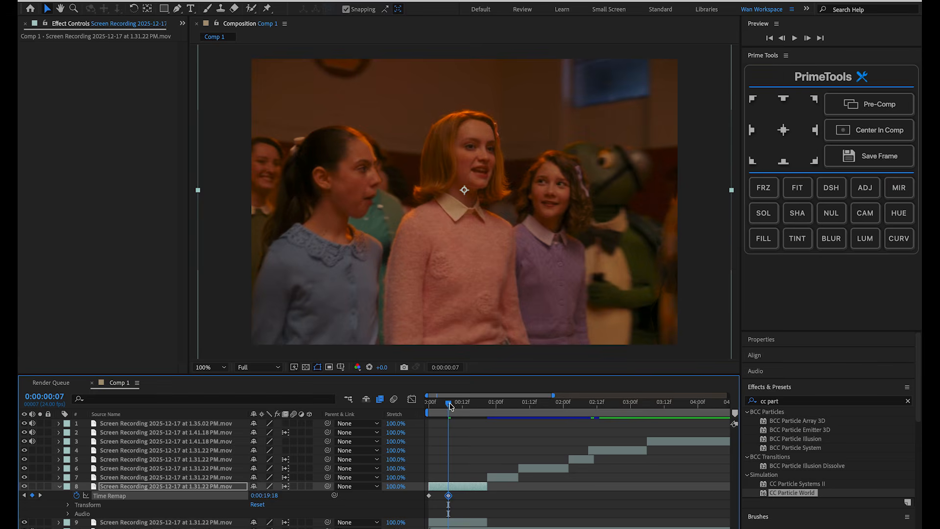
pyautogui.moveTo(450, 404); pyautogui.dragTo(472, 403)
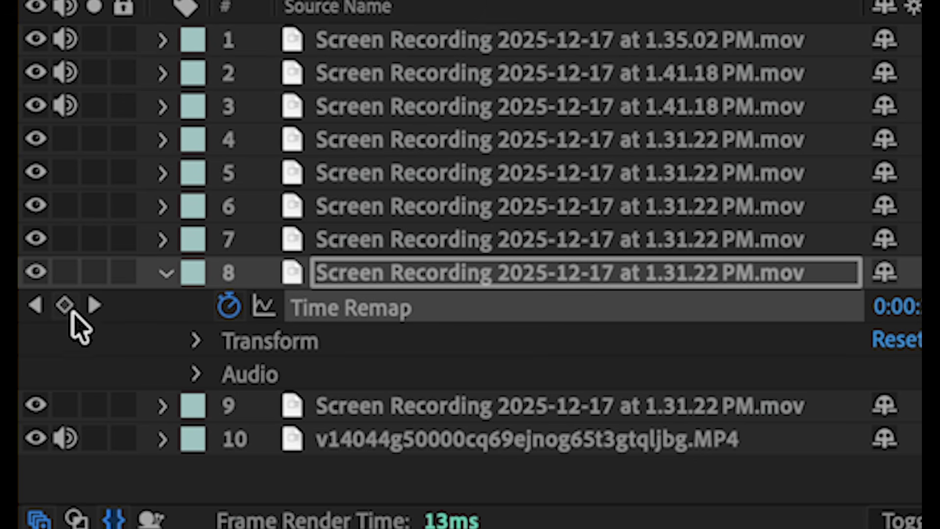
pyautogui.click(68, 309)
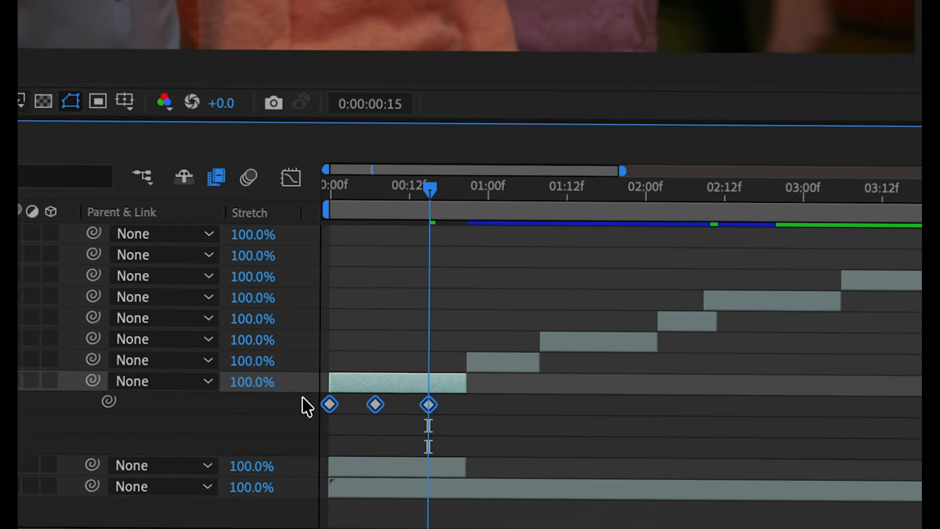
# - Apply Easy Ease to all three time remap keyframes of the first clip
pyautogui.rightClick(329, 404)
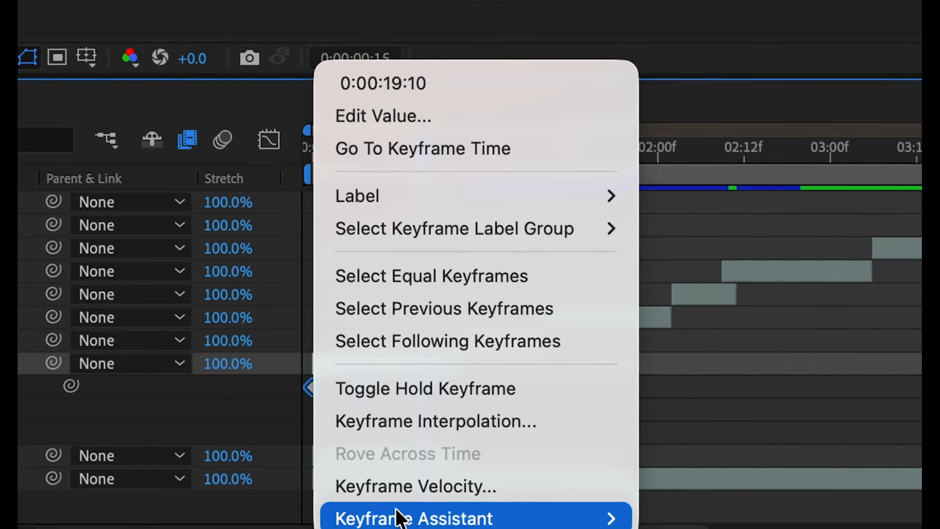
pyautogui.moveTo(396, 516)
pyautogui.click(657, 292)
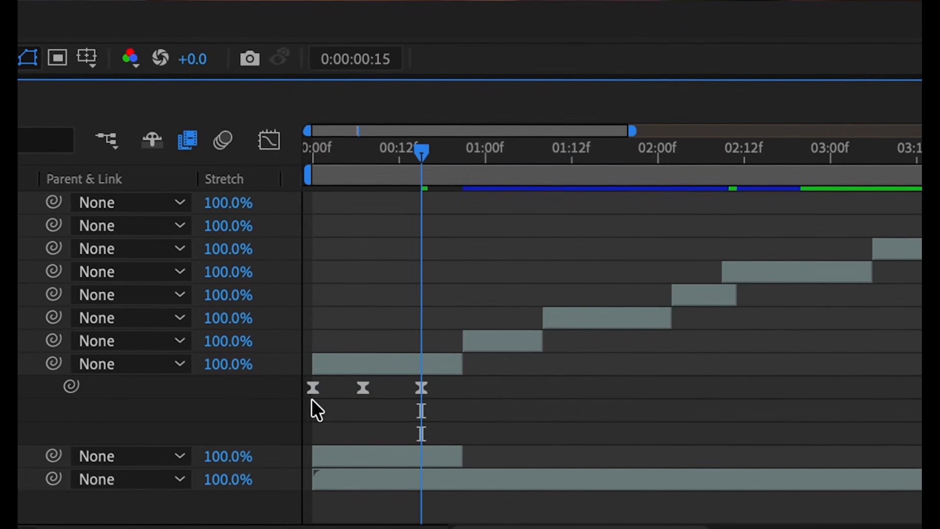
# - In the graph editor, raise the first time remap keyframe's outgoing handle to about 19.7 seconds for a fast start
pyautogui.click(313, 389)
pyautogui.click(269, 140)
pyautogui.click(269, 141)
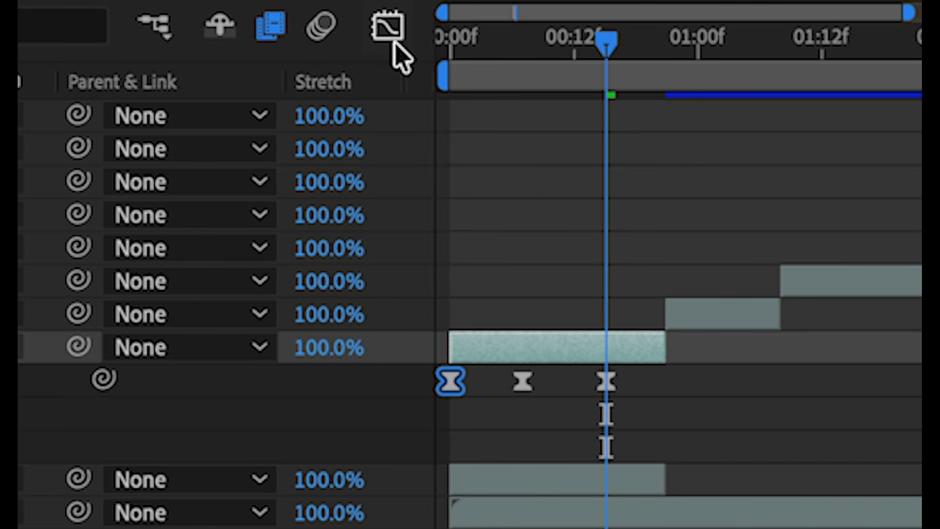
pyautogui.click(521, 383)
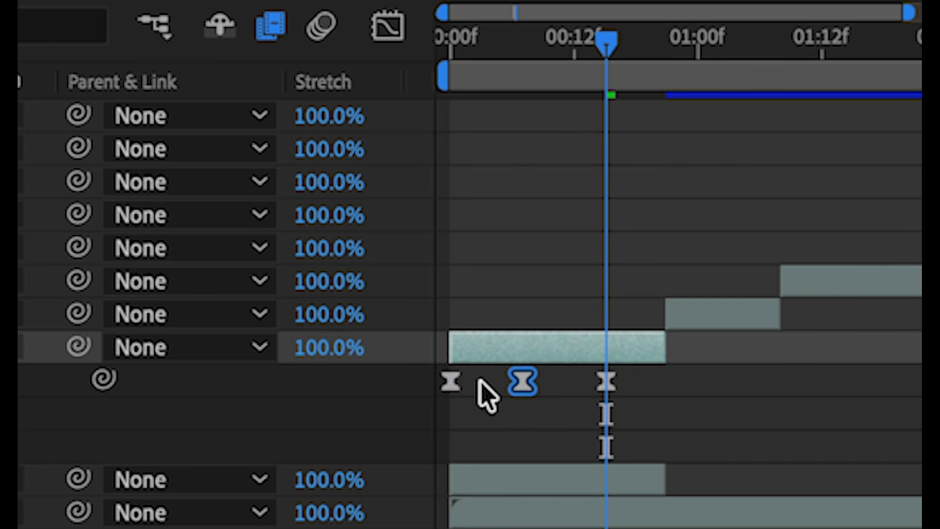
pyautogui.click(450, 382)
pyautogui.click(388, 25)
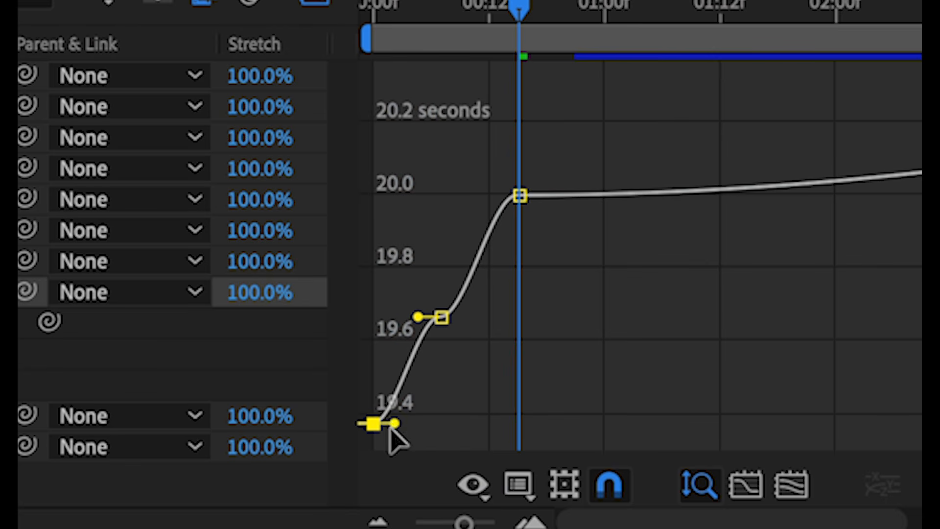
pyautogui.moveTo(394, 424); pyautogui.dragTo(389, 309)
pyautogui.moveTo(464, 523)
pyautogui.mouseDown()
pyautogui.moveTo(454, 523)
pyautogui.moveTo(479, 523)
pyautogui.mouseUp()
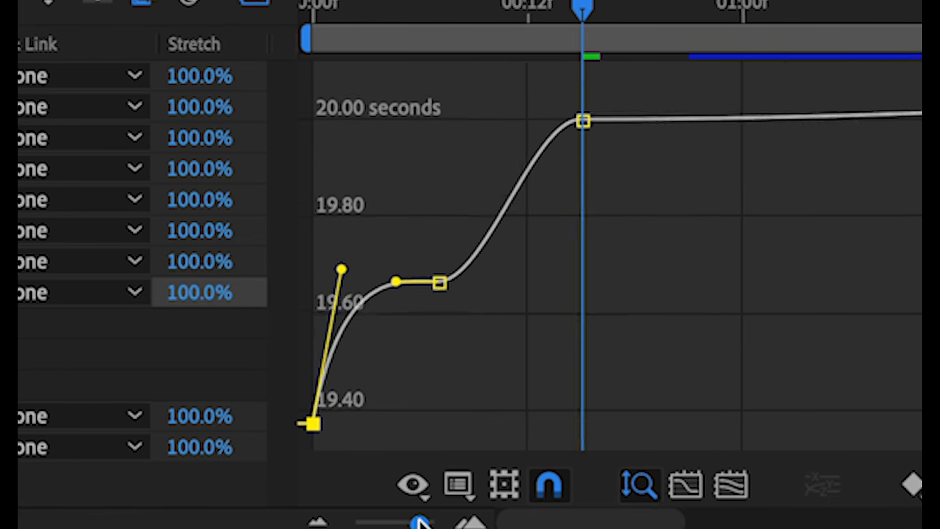
pyautogui.moveTo(419, 523); pyautogui.dragTo(428, 523)
# - Lengthen the middle keyframe's outgoing handle to about frame 12, pull the last keyframe's incoming handle steeply down, and close the graph editor
pyautogui.click(522, 271)
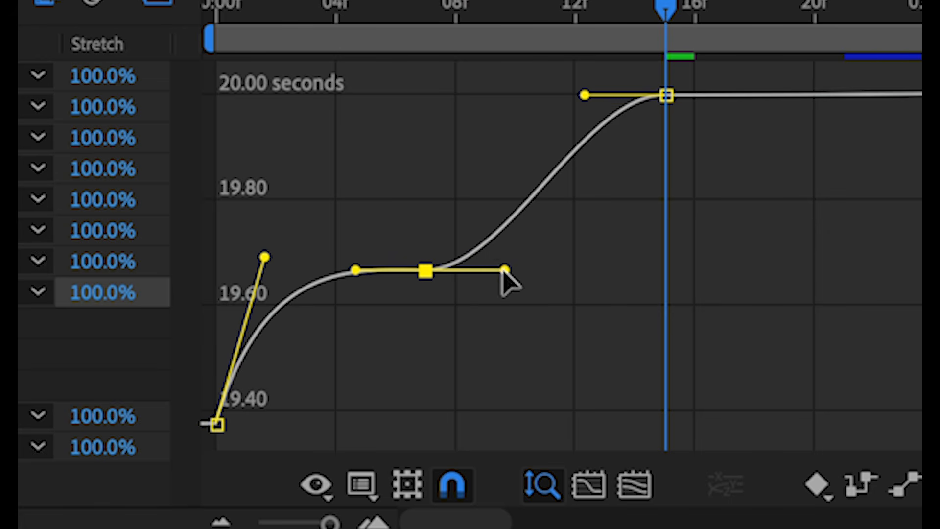
pyautogui.moveTo(505, 270); pyautogui.dragTo(579, 270)
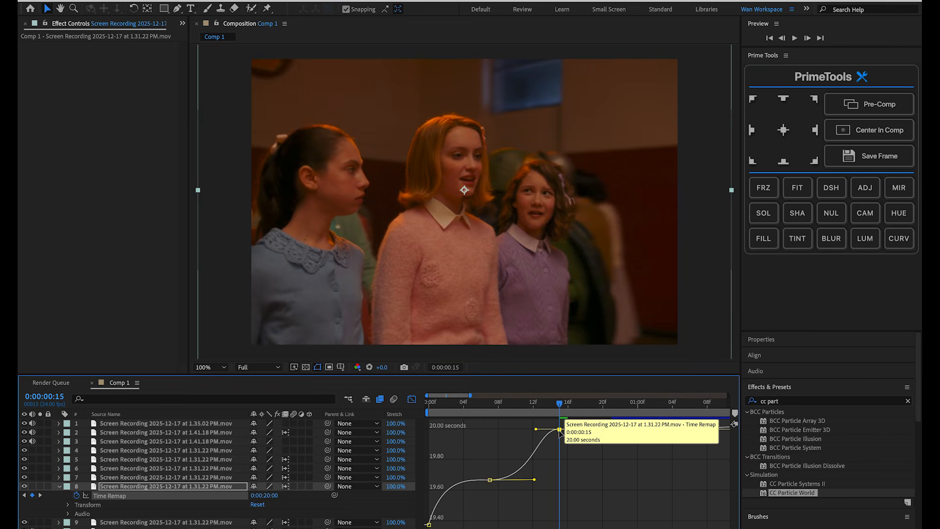
pyautogui.moveTo(535, 429); pyautogui.dragTo(572, 481)
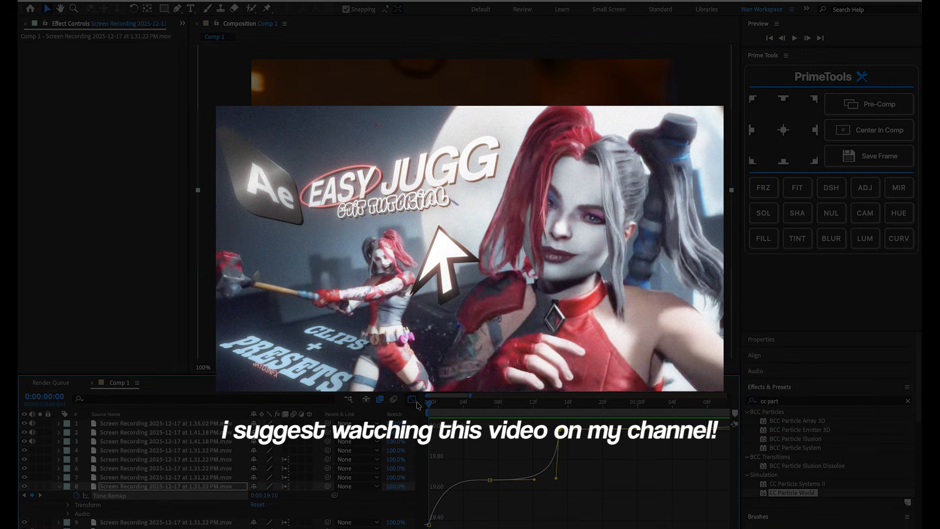
pyautogui.click(412, 399)
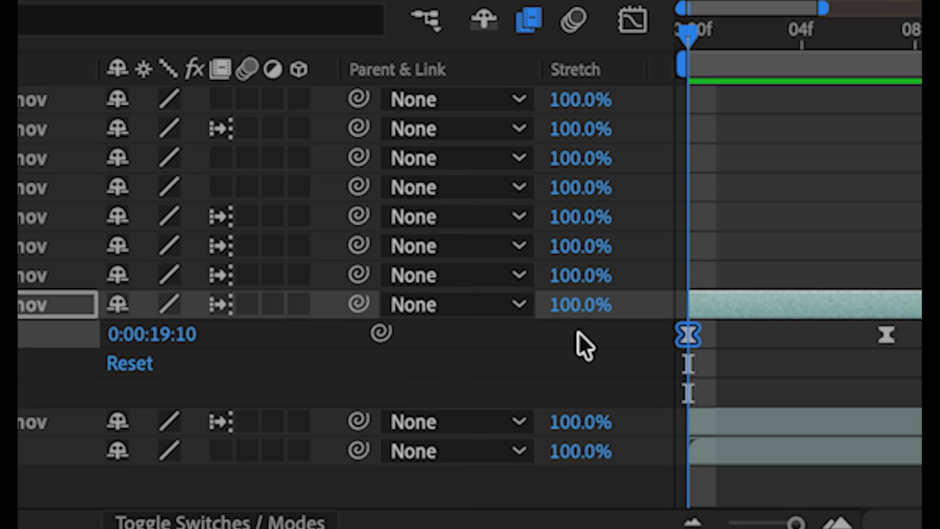
# - Set the first time remap keyframe's value to 0:00:14:24 and preview the clip
pyautogui.moveTo(162, 334); pyautogui.dragTo(15, 326)
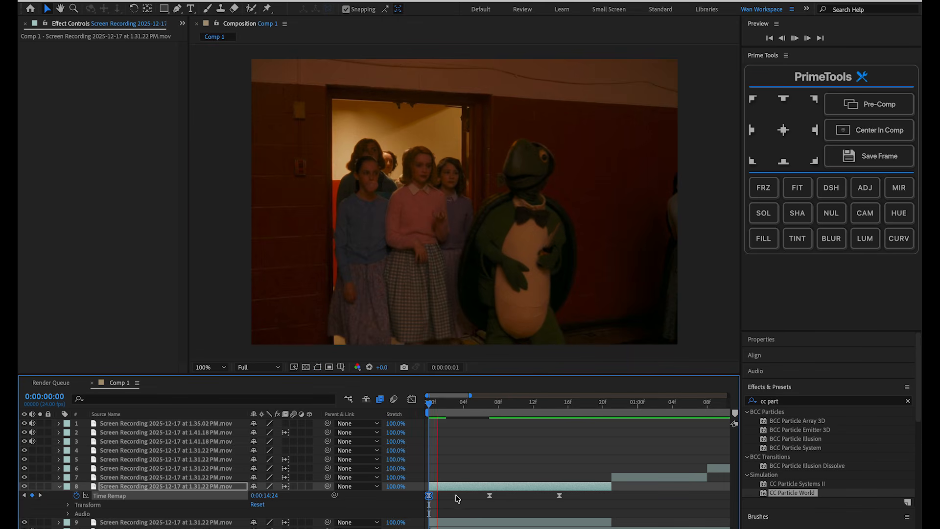
pyautogui.press('space')
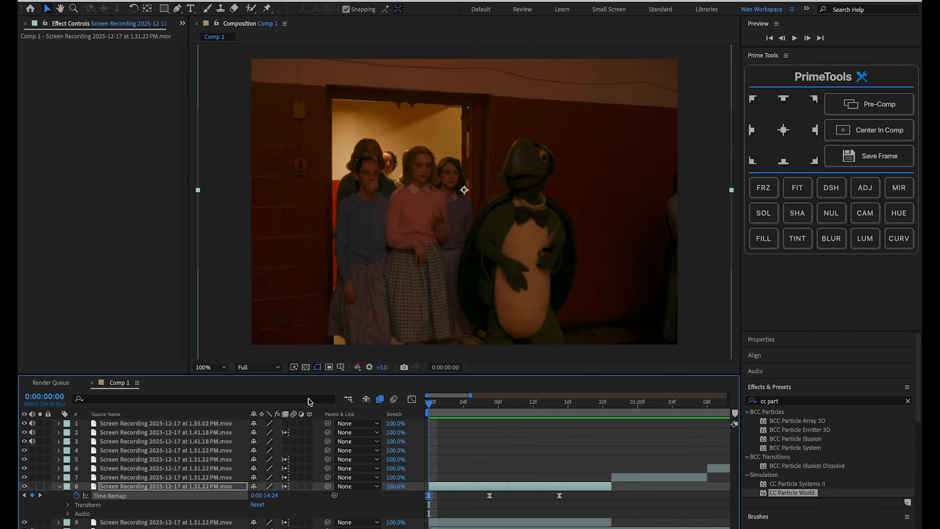
pyautogui.click(439, 483)
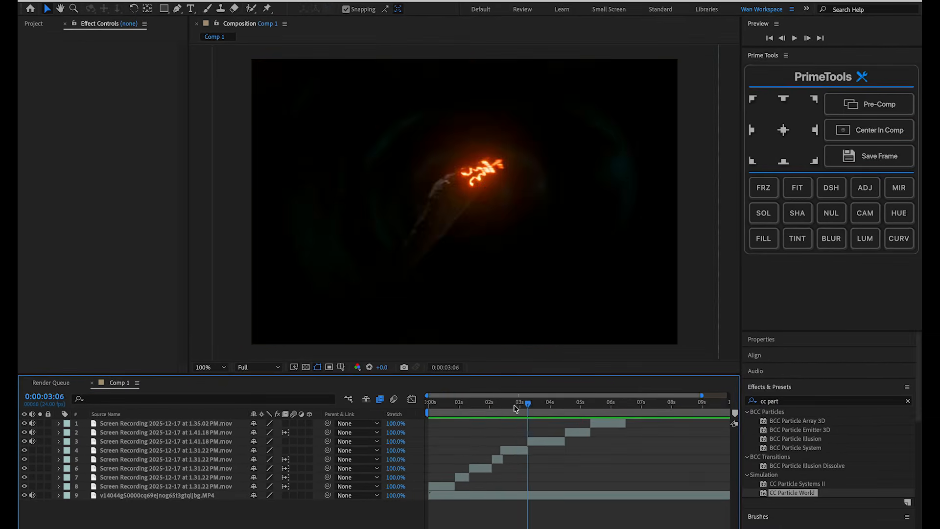
# - Save the project and pre-compose the first clip, moving all attributes into the new composition and adjusting its duration to the layer's time span
pyautogui.moveTo(517, 411); pyautogui.dragTo(270, 440)
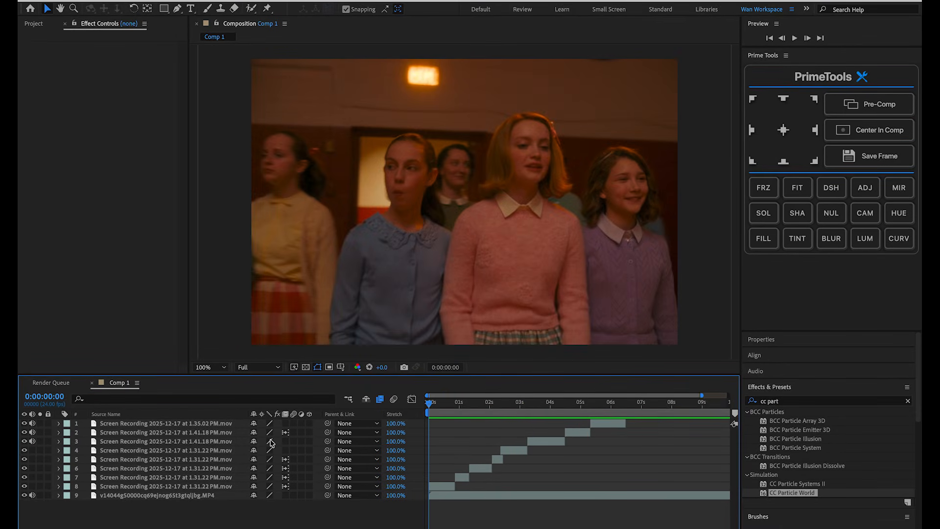
pyautogui.press('super+s')
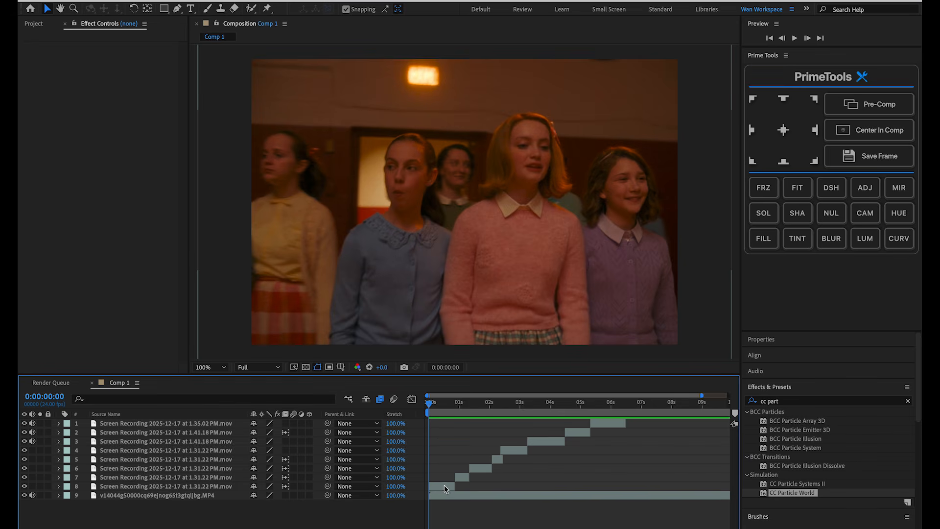
pyautogui.click(443, 487)
pyautogui.moveTo(430, 405); pyautogui.dragTo(406, 403)
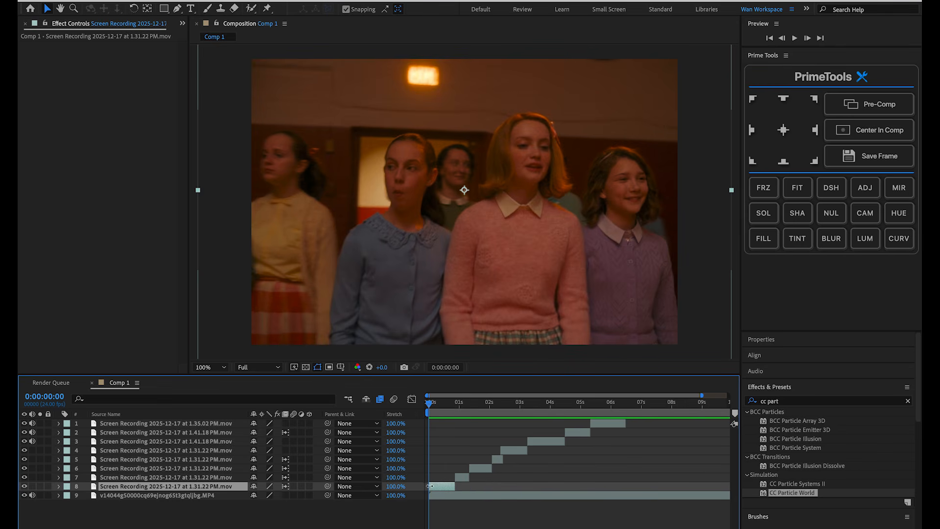
pyautogui.press('super+shift+c')
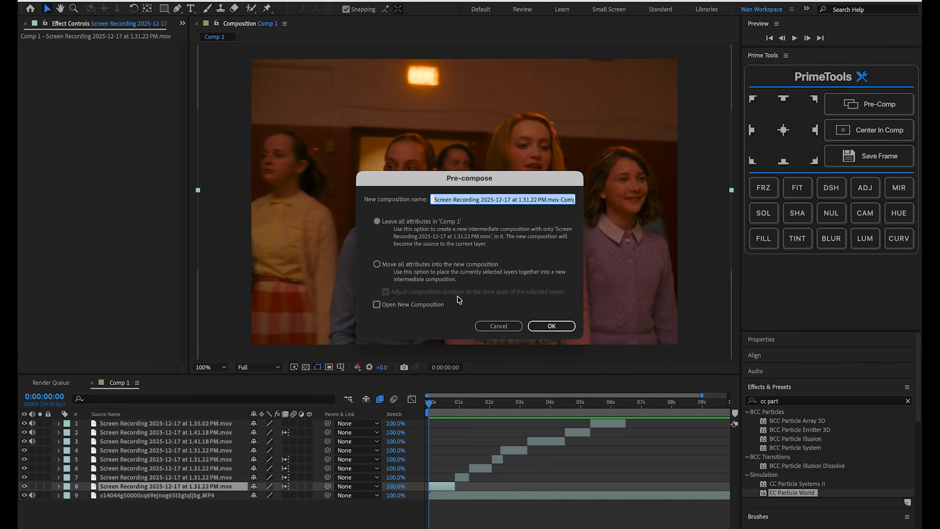
pyautogui.click(376, 265)
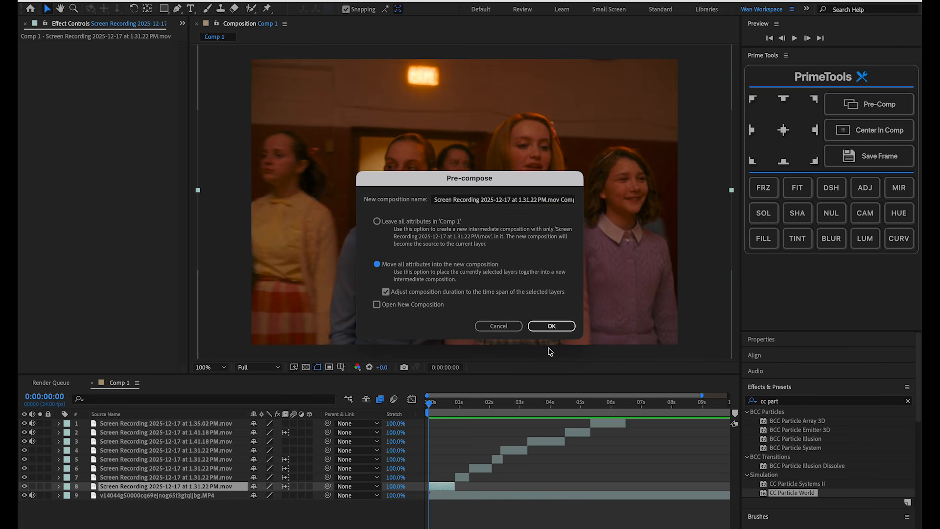
pyautogui.click(563, 327)
# - Find the Motion Tile effect and apply it to the pre-composed first clip
pyautogui.click(790, 401)
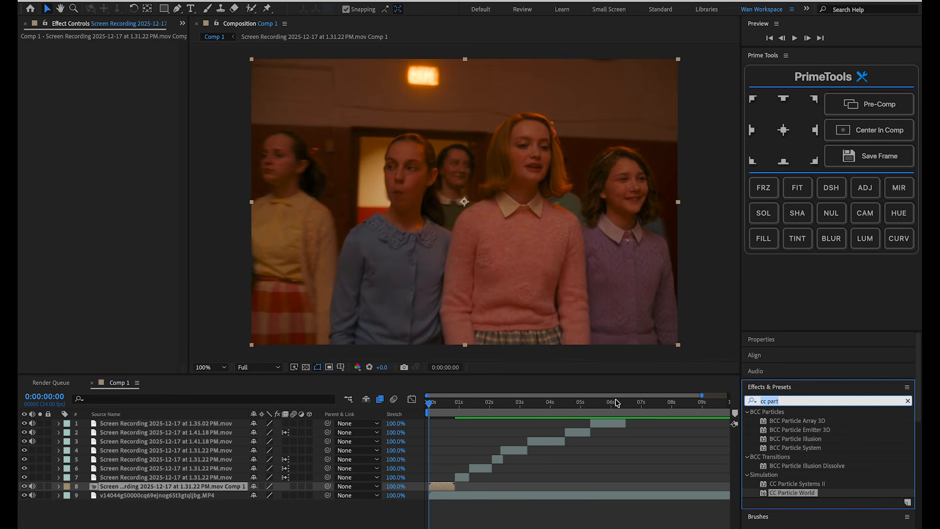
pyautogui.write('motion tie')
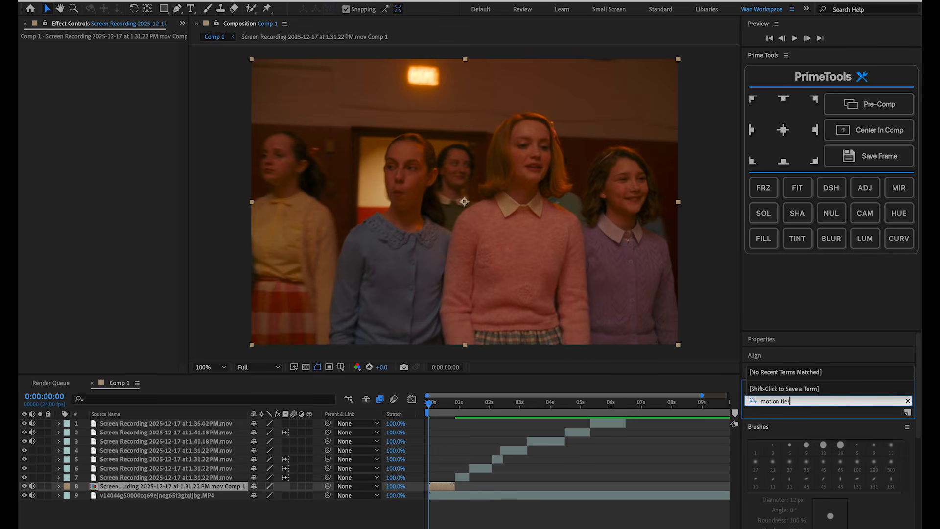
pyautogui.press('BackSpace')
pyautogui.moveTo(780, 422); pyautogui.dragTo(440, 487)
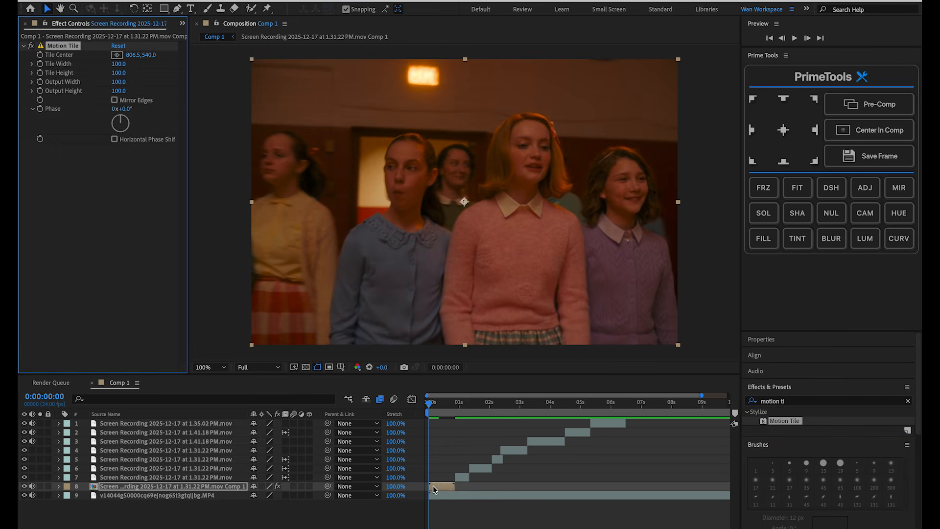
pyautogui.click(434, 404)
pyautogui.moveTo(436, 408); pyautogui.dragTo(394, 411)
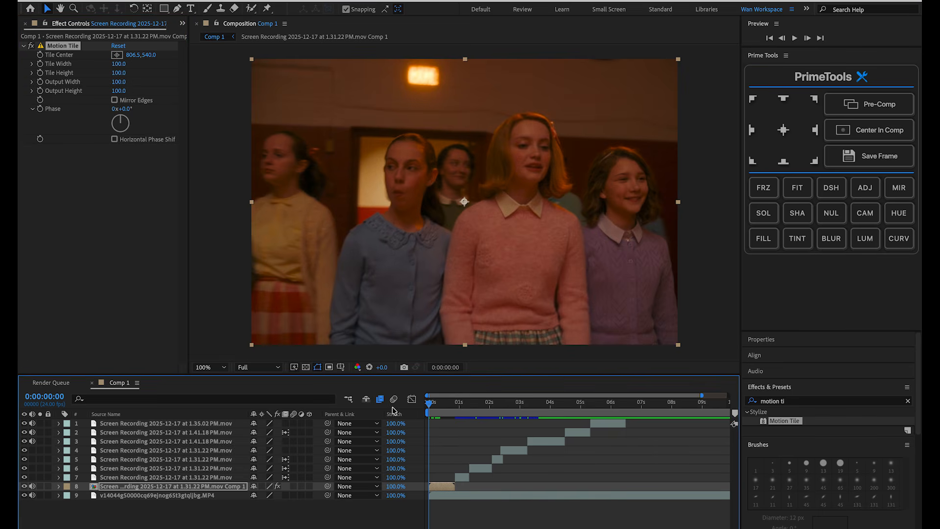
# - Set the Motion Tile's Output Width to 300 on the pre-composed first clip
pyautogui.click(122, 82)
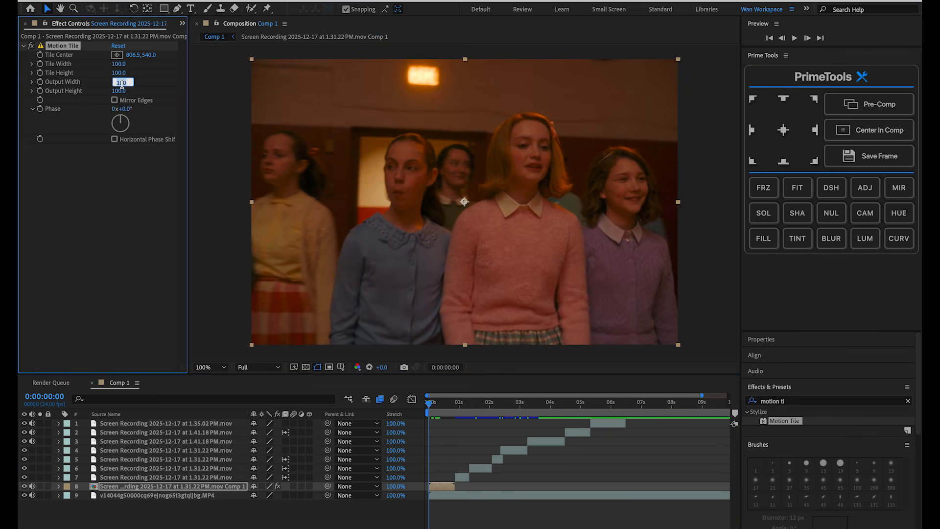
pyautogui.write('300')
pyautogui.press('Return')
pyautogui.press('=')
pyautogui.press('=')
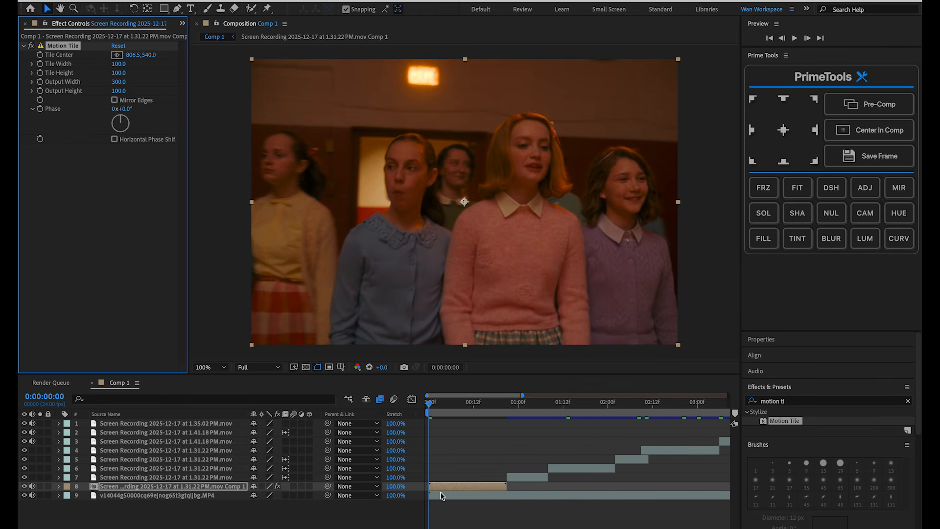
# - Reveal the pre-composed first clip's Position property and try shifting the clip horizontally to test the tiling, undoing the shift
pyautogui.press('p')
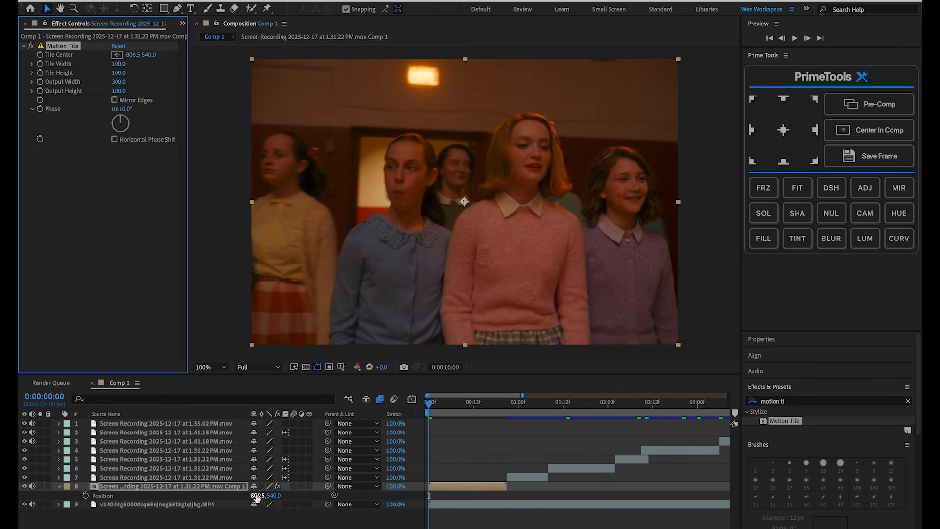
pyautogui.moveTo(257, 497); pyautogui.dragTo(328, 497)
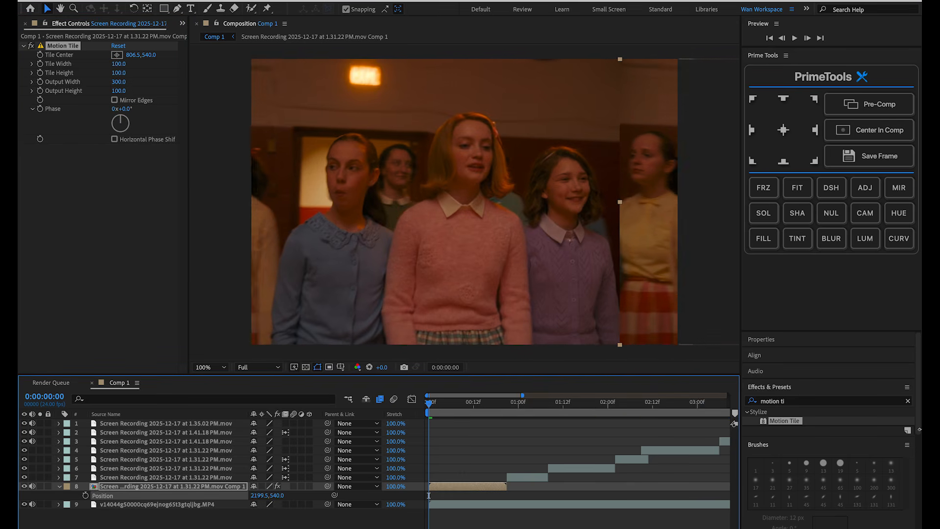
pyautogui.moveTo(920, 429); pyautogui.dragTo(234, 347)
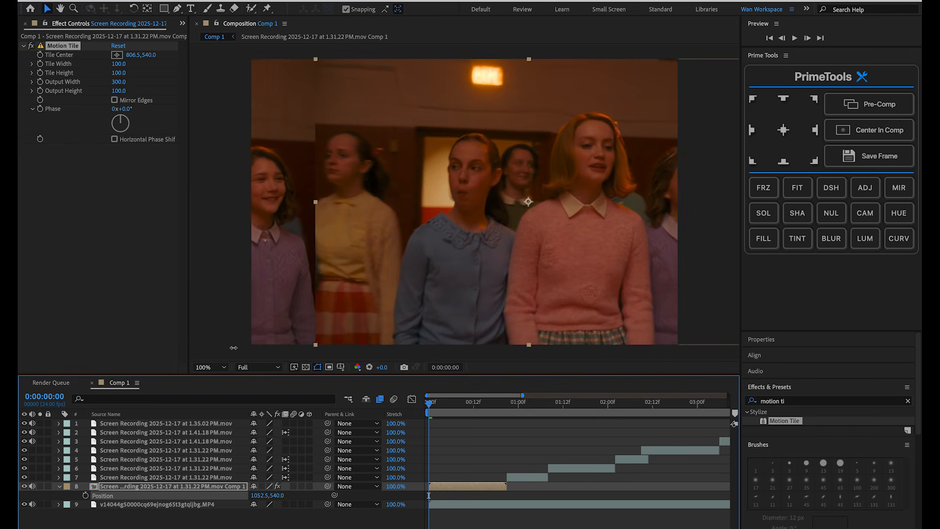
pyautogui.press('super+z')
# - Keyframe the clip's Position at 0:00:00:09, set its X value to -638.5 at 0:00:00:00, and preview the slide
pyautogui.moveTo(429, 404); pyautogui.dragTo(461, 415)
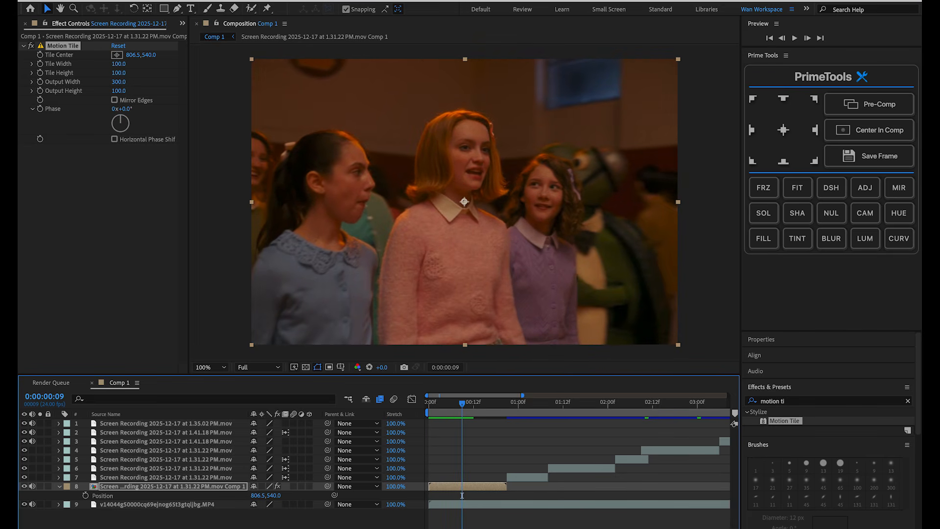
pyautogui.click(86, 495)
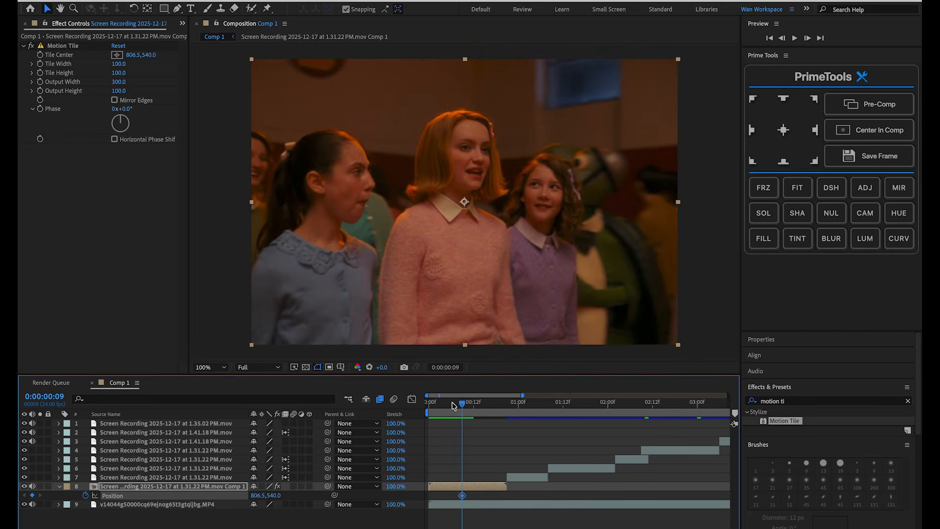
pyautogui.moveTo(453, 406); pyautogui.dragTo(429, 404)
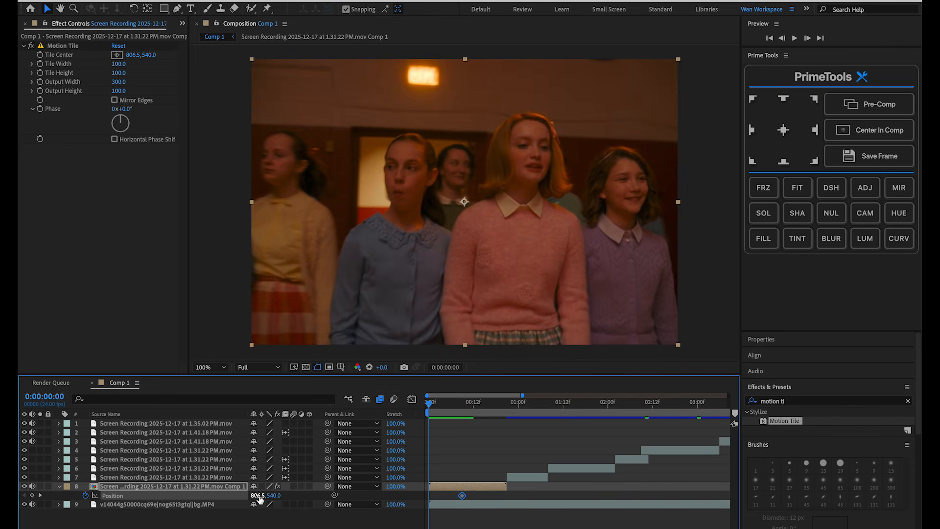
pyautogui.moveTo(257, 496); pyautogui.dragTo(156, 521)
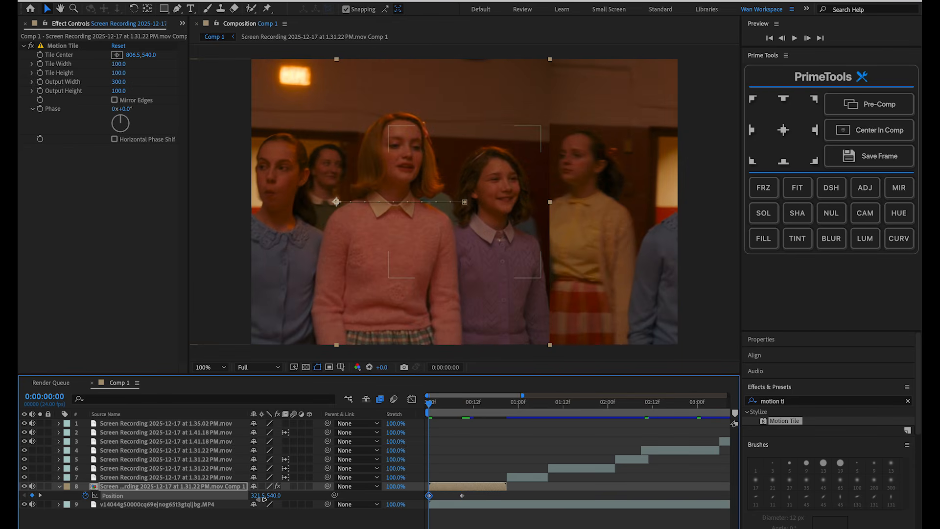
pyautogui.press('space')
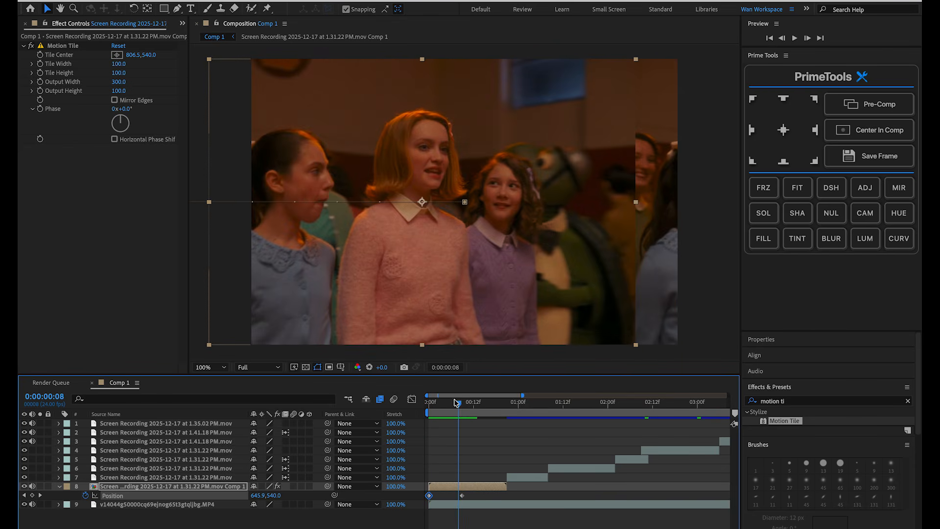
pyautogui.moveTo(457, 403)
pyautogui.mouseDown()
pyautogui.moveTo(474, 411)
pyautogui.moveTo(444, 412)
pyautogui.mouseUp()
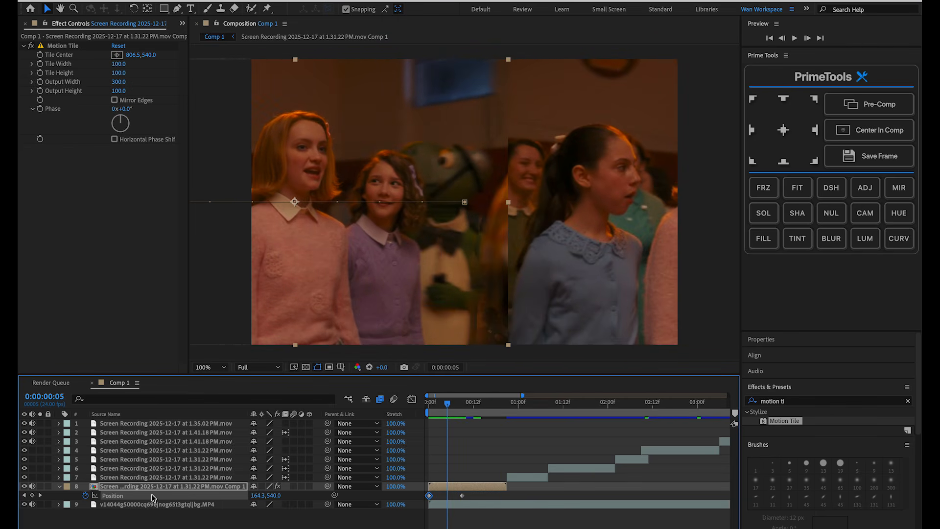
# - Separate the clip's Position dimensions and remove the keyframes from Y Position
pyautogui.rightClick(152, 497)
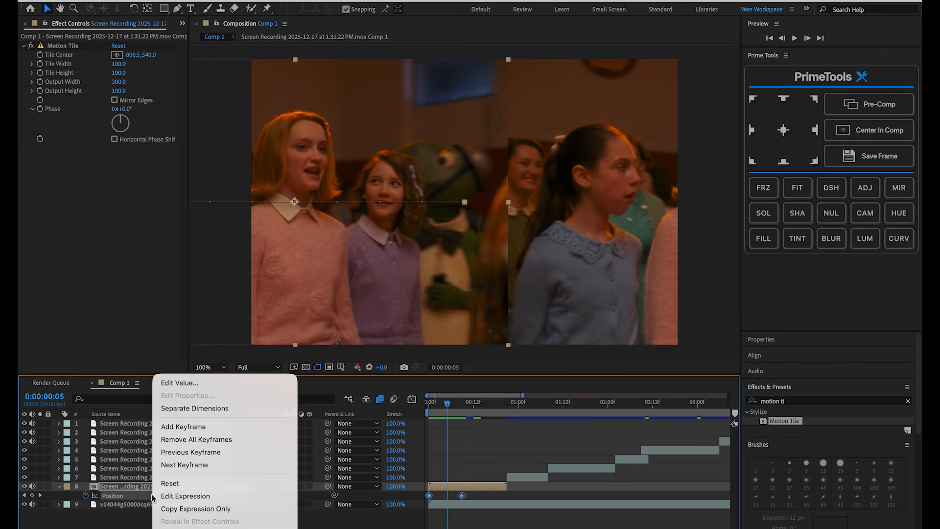
pyautogui.click(195, 408)
pyautogui.hotkey('ctrl', 'Down')
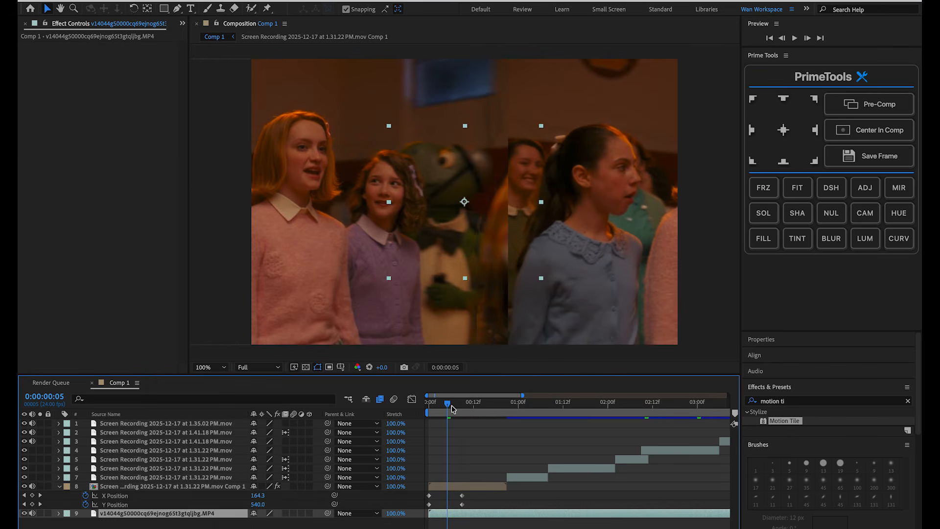
pyautogui.moveTo(450, 405)
pyautogui.mouseDown()
pyautogui.moveTo(429, 407)
pyautogui.moveTo(470, 405)
pyautogui.moveTo(453, 409)
pyautogui.mouseUp()
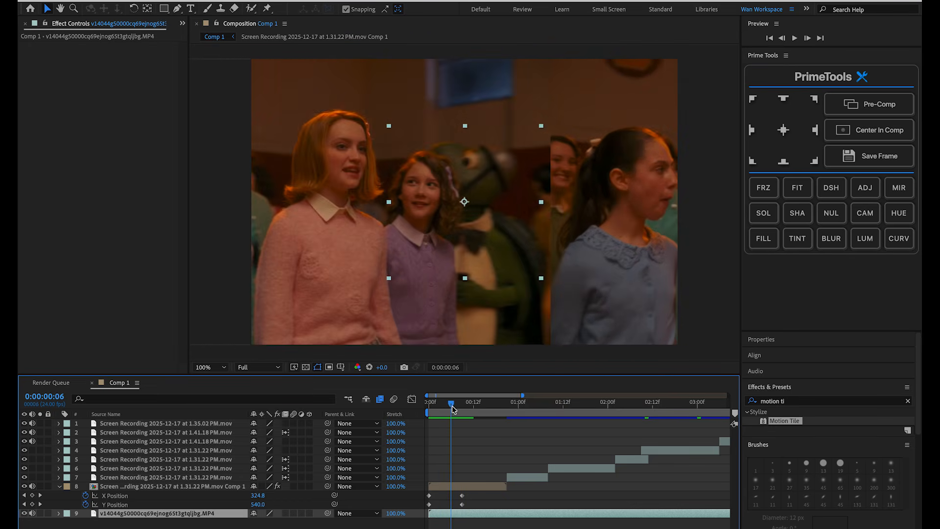
pyautogui.click(456, 507)
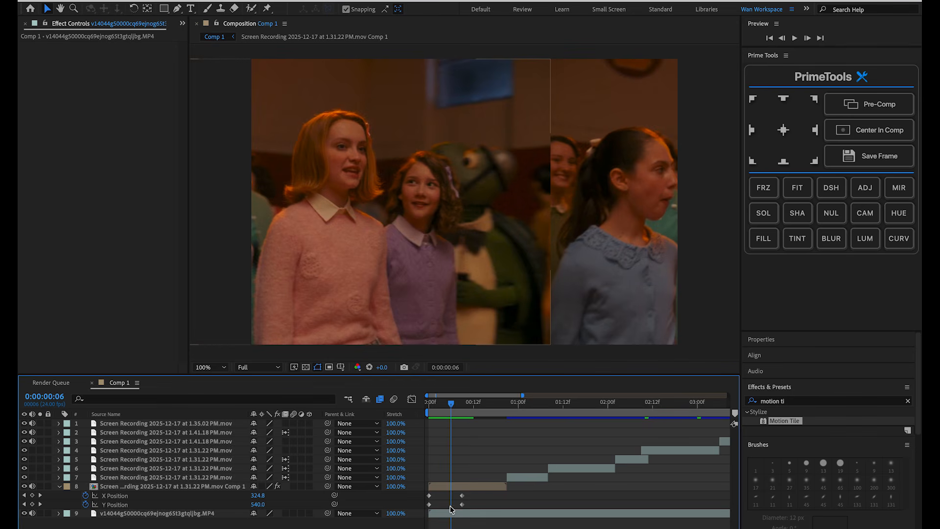
pyautogui.click(86, 505)
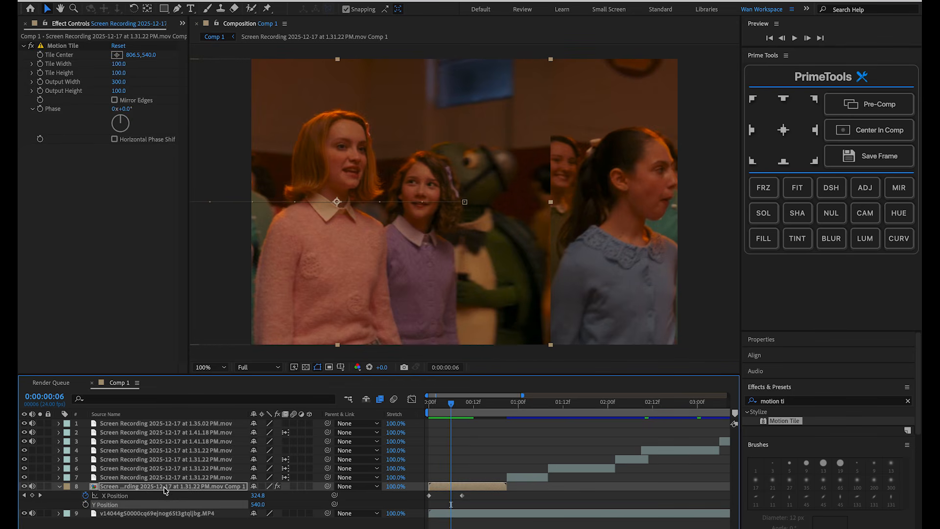
# - Apply Easy Ease to both X Position keyframes of the pre-composed first clip
pyautogui.click(152, 496)
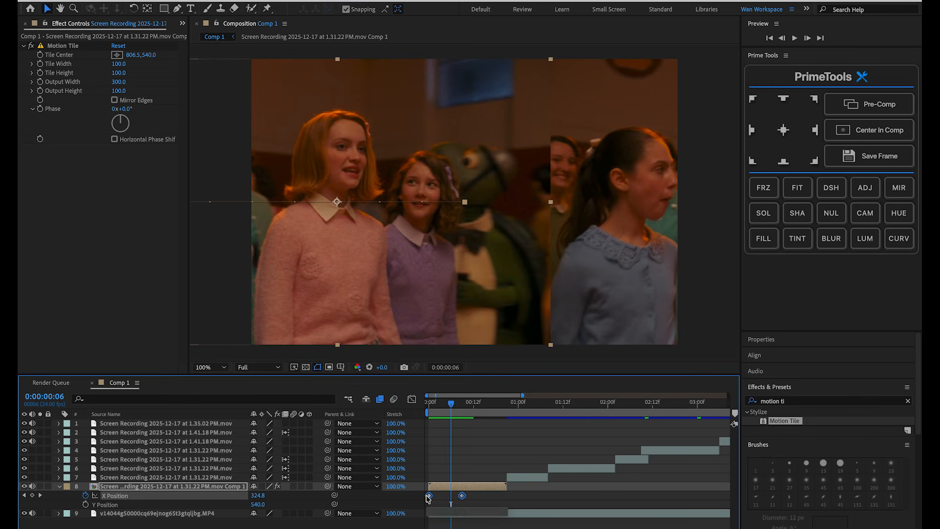
pyautogui.rightClick(429, 495)
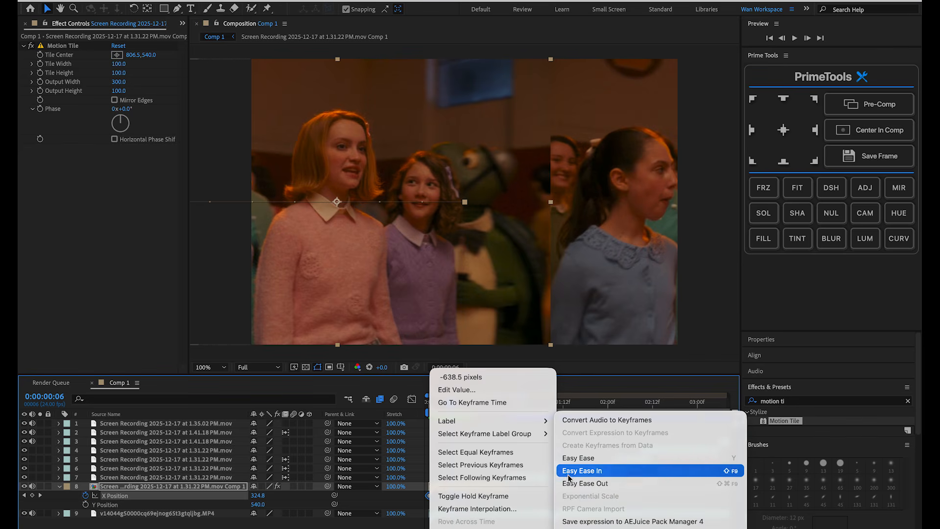
pyautogui.click(583, 453)
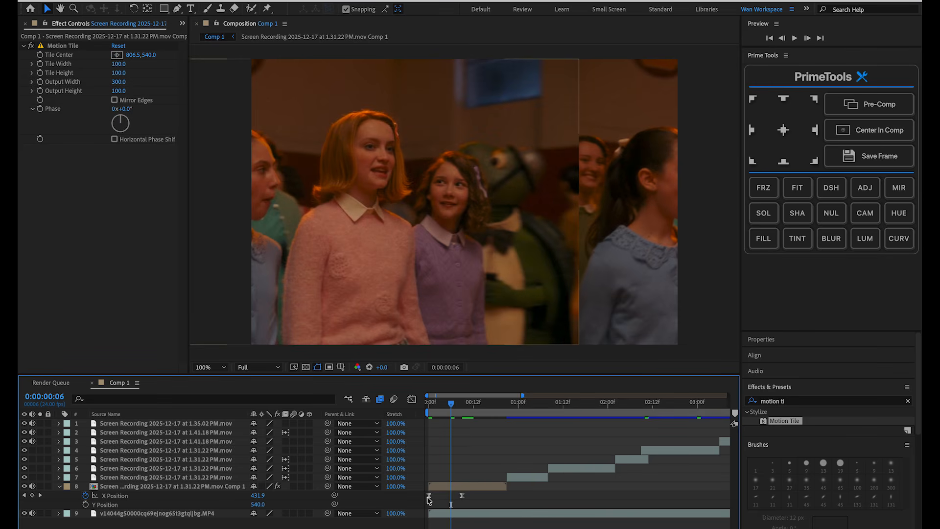
pyautogui.click(429, 497)
pyautogui.click(461, 496)
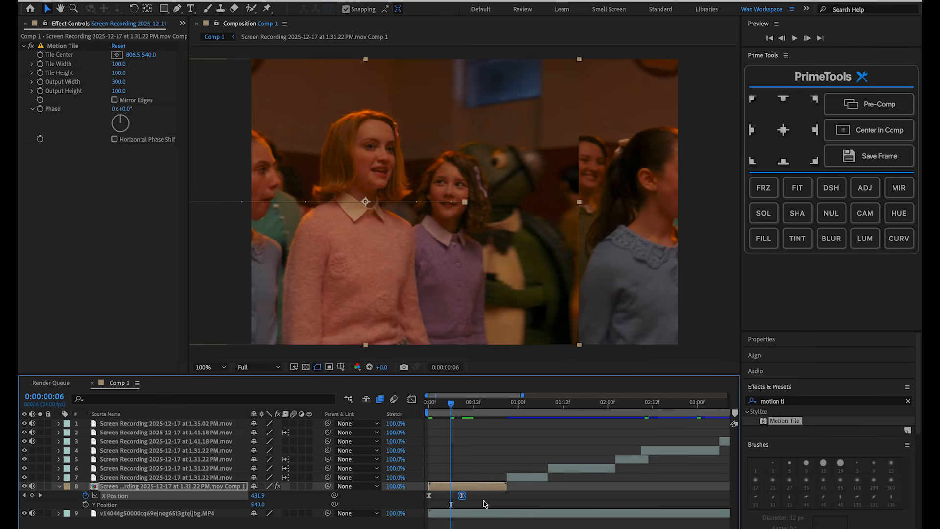
pyautogui.click(503, 505)
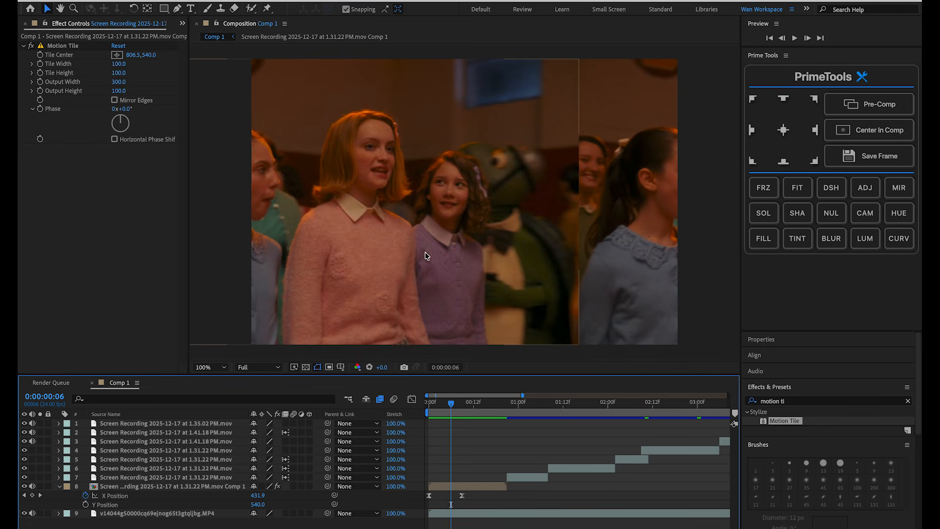
# - Look up the shortcut assigned to Set Keyframe to Easy Ease in the Keyboard Shortcuts editor and close it without changes
pyautogui.click(369, 6)
pyautogui.write('short')
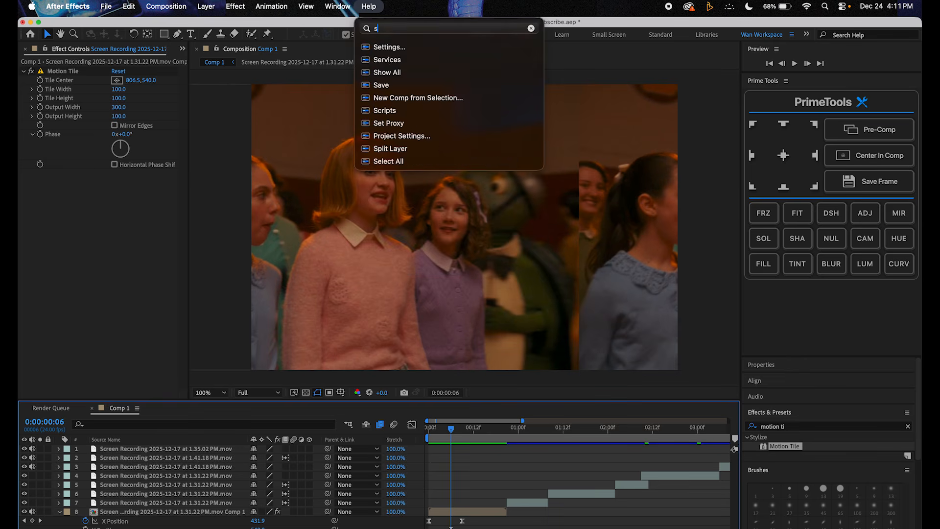
pyautogui.moveTo(406, 58)
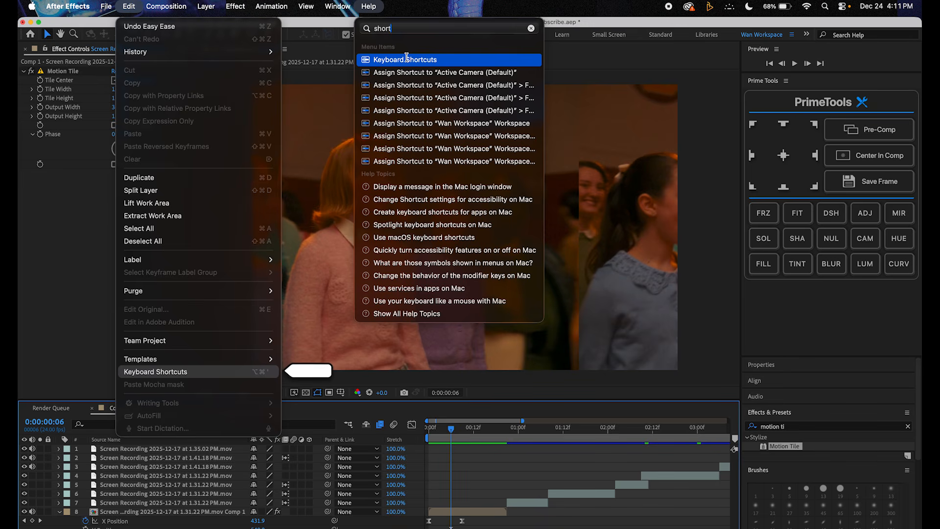
pyautogui.click(407, 59)
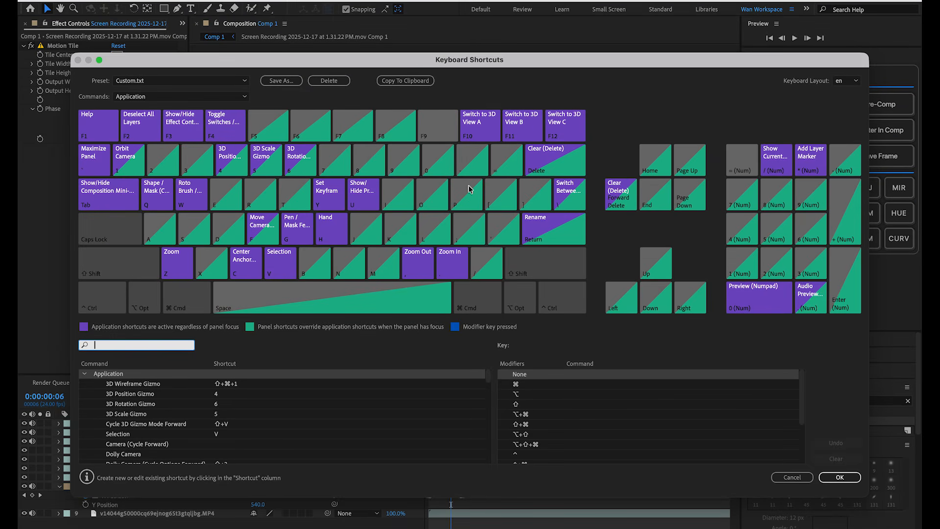
pyautogui.write('easy')
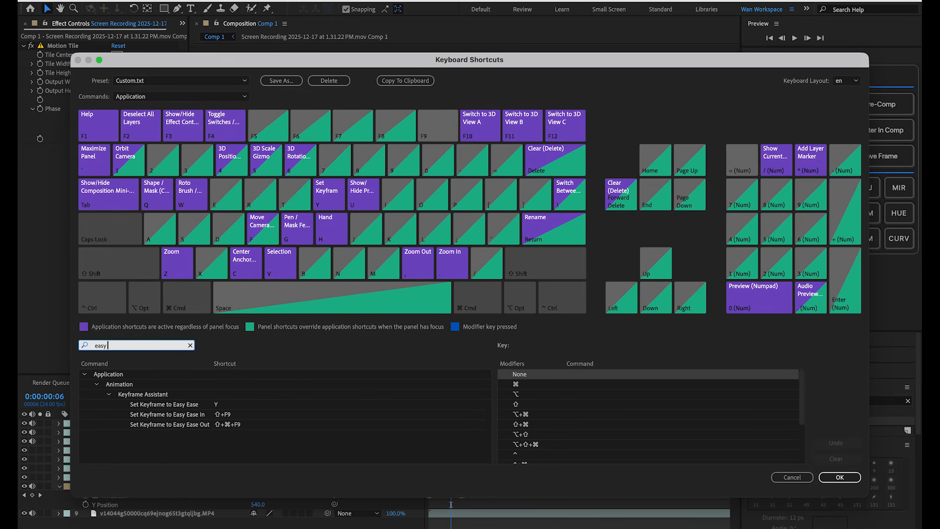
pyautogui.click(179, 405)
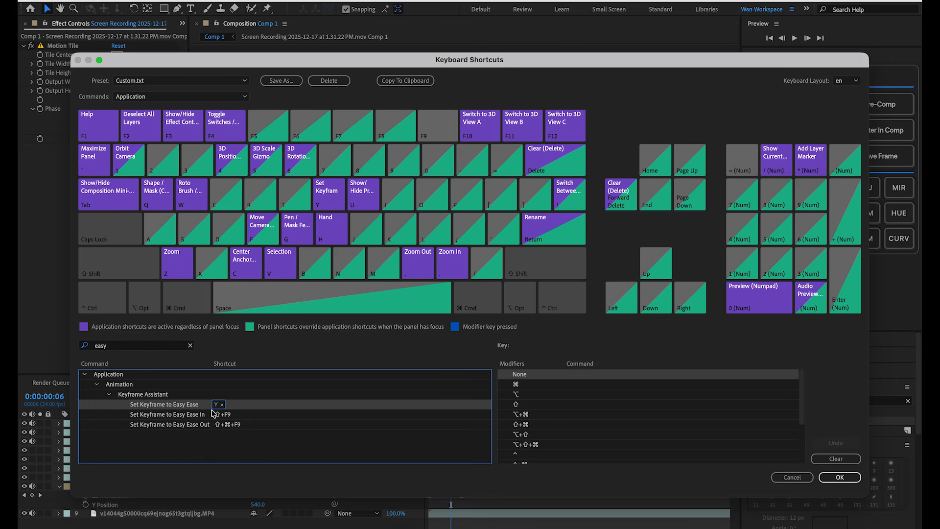
pyautogui.click(242, 407)
pyautogui.click(244, 406)
pyautogui.click(803, 479)
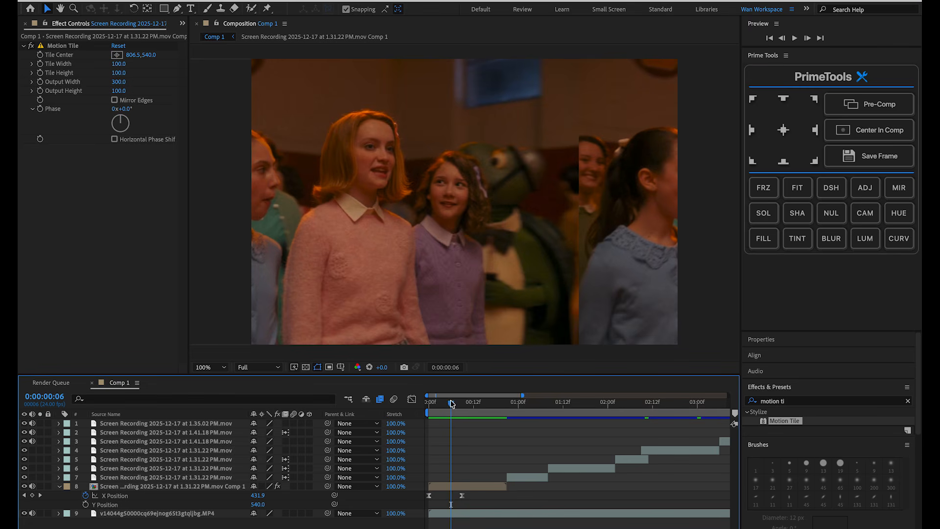
# - Reshape the X Position value curve in the Graph Editor so it rises steeply at the start and levels off gradually
pyautogui.moveTo(452, 403); pyautogui.dragTo(443, 403)
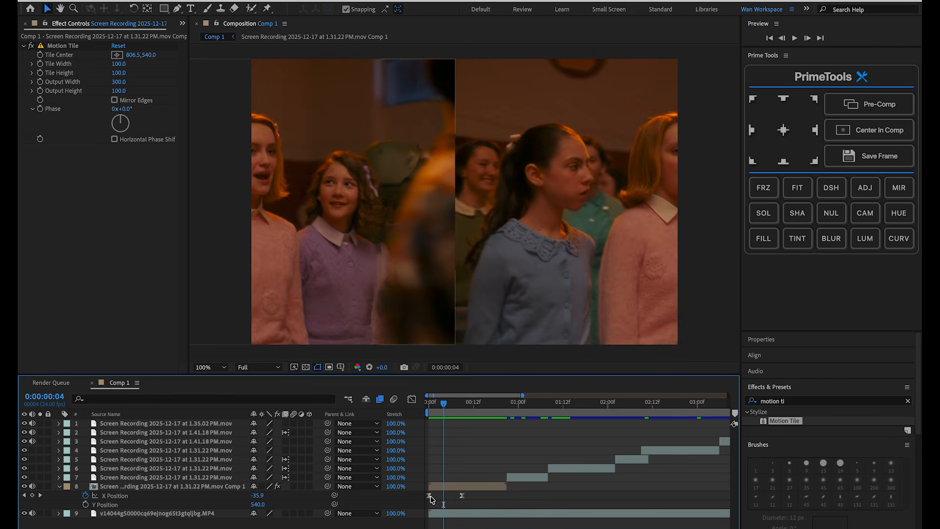
pyautogui.click(429, 497)
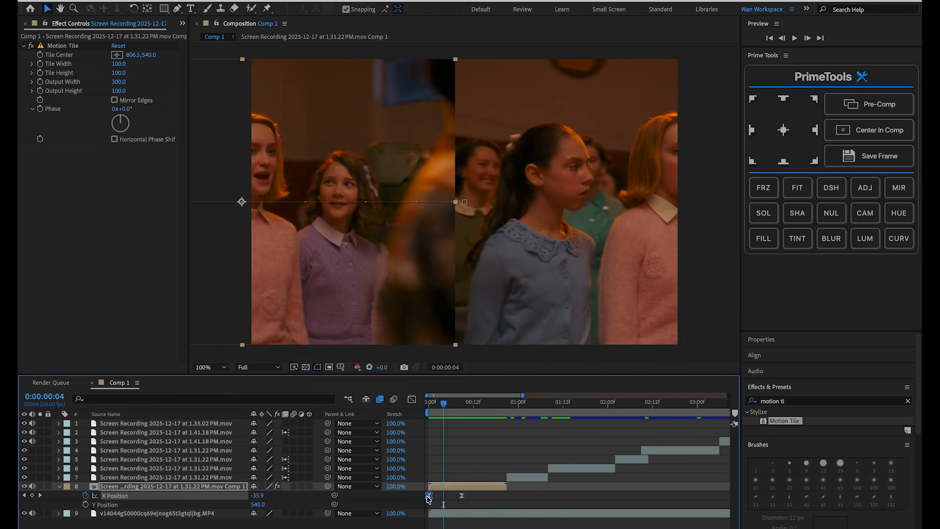
pyautogui.click(412, 399)
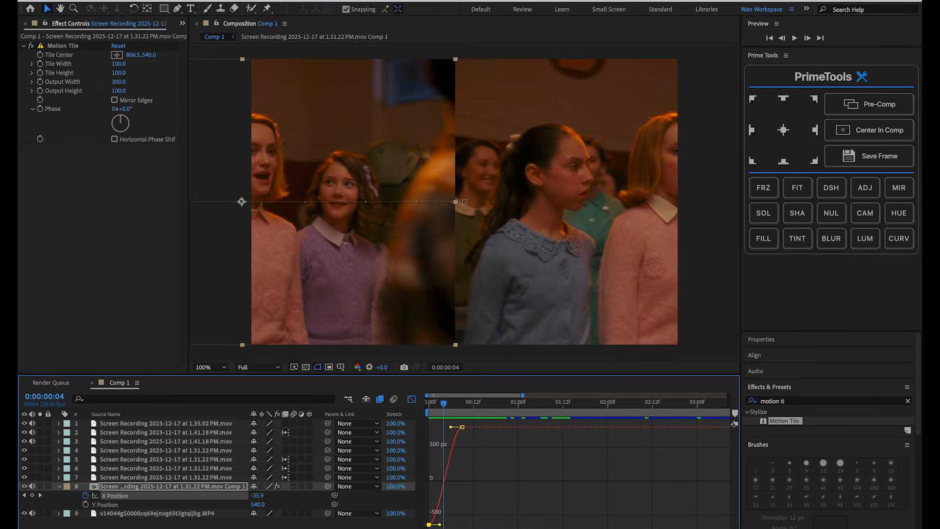
pyautogui.moveTo(523, 395); pyautogui.dragTo(464, 395)
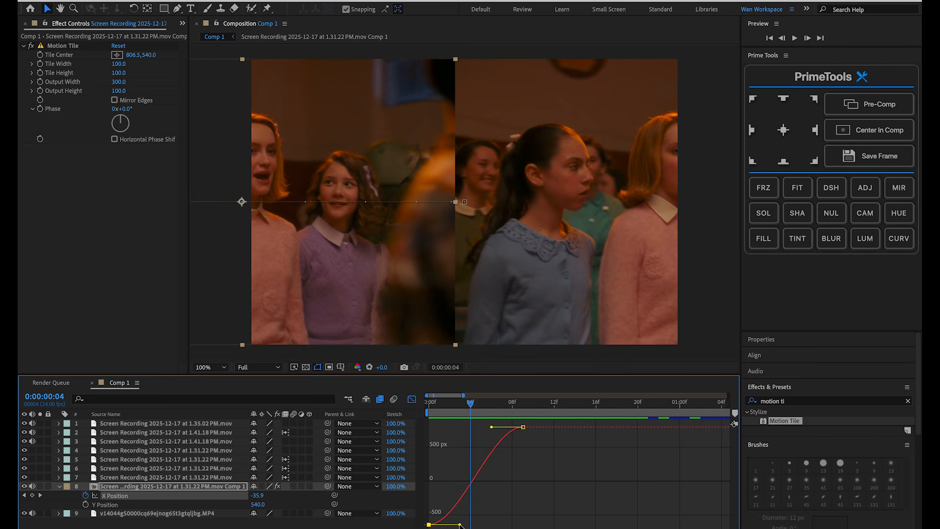
pyautogui.moveTo(461, 526); pyautogui.dragTo(430, 452)
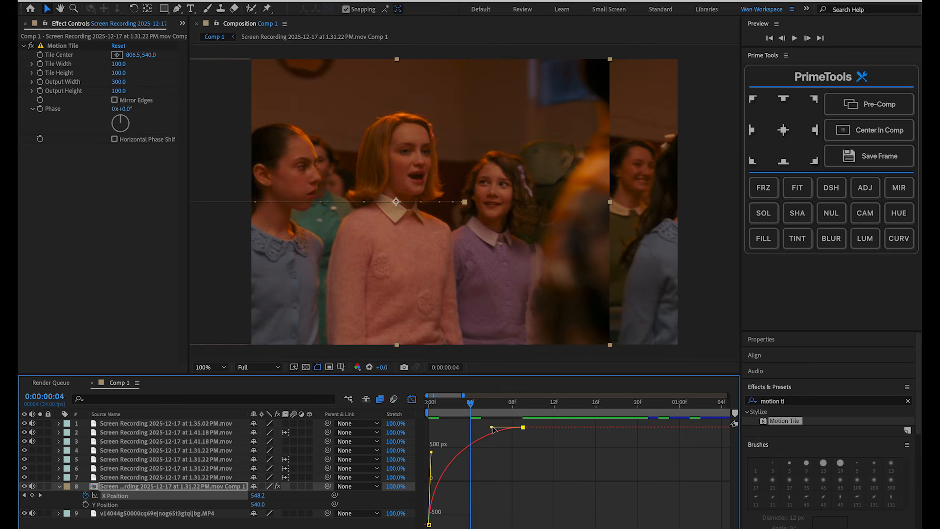
pyautogui.moveTo(494, 429); pyautogui.dragTo(437, 458)
pyautogui.press('Home')
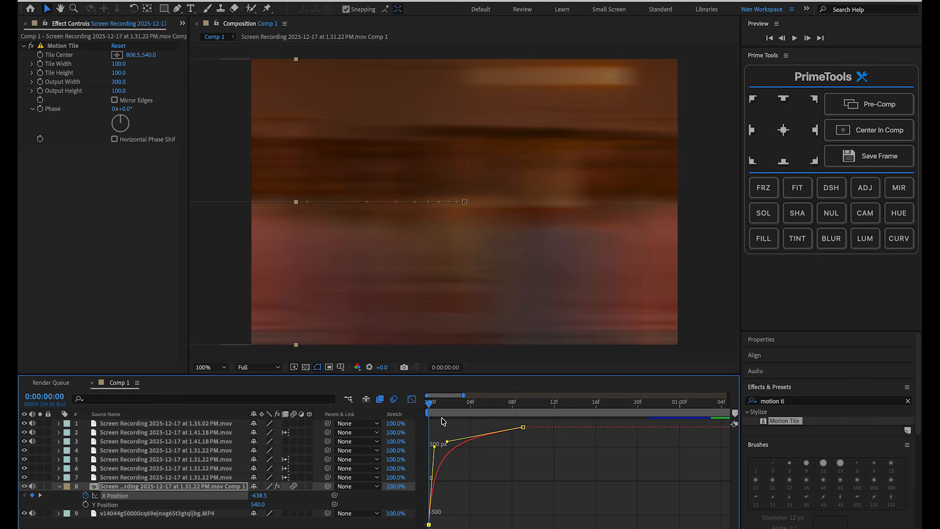
pyautogui.click(412, 399)
# - Preview the slide with motion blur, turn off the clip's motion blur, and move its last X Position keyframe to 0:00:00:08
pyautogui.press('space')
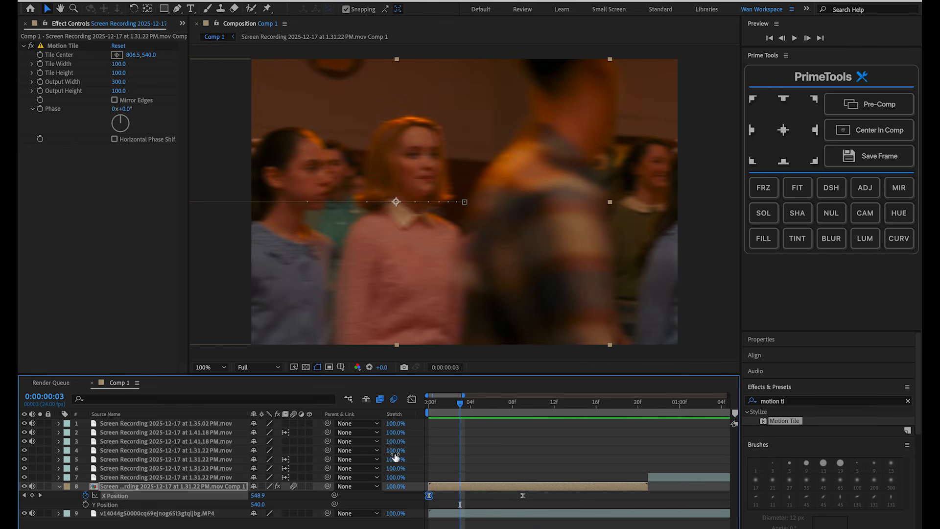
pyautogui.click(294, 487)
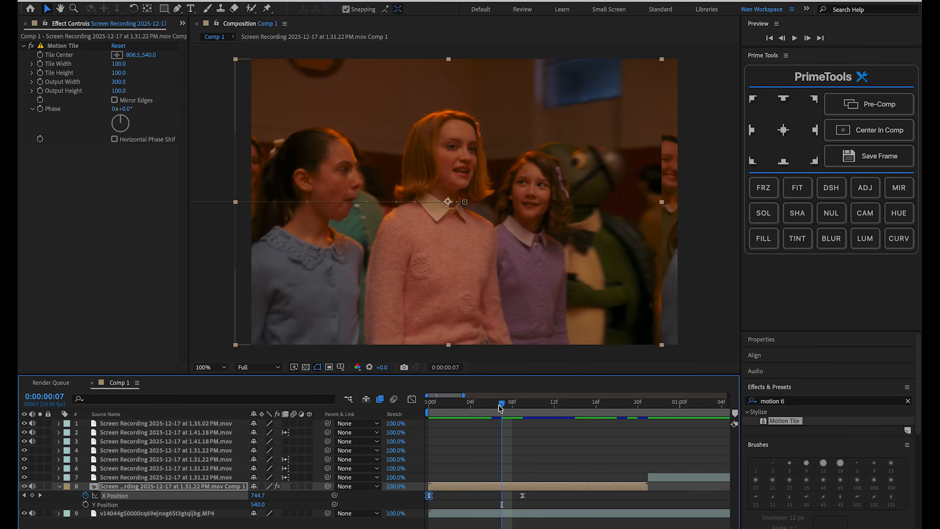
pyautogui.moveTo(523, 496); pyautogui.dragTo(512, 497)
# - Find the Minimax effect, apply it to the pre-composed first clip and set its Direction to Just Horizontal
pyautogui.click(794, 401)
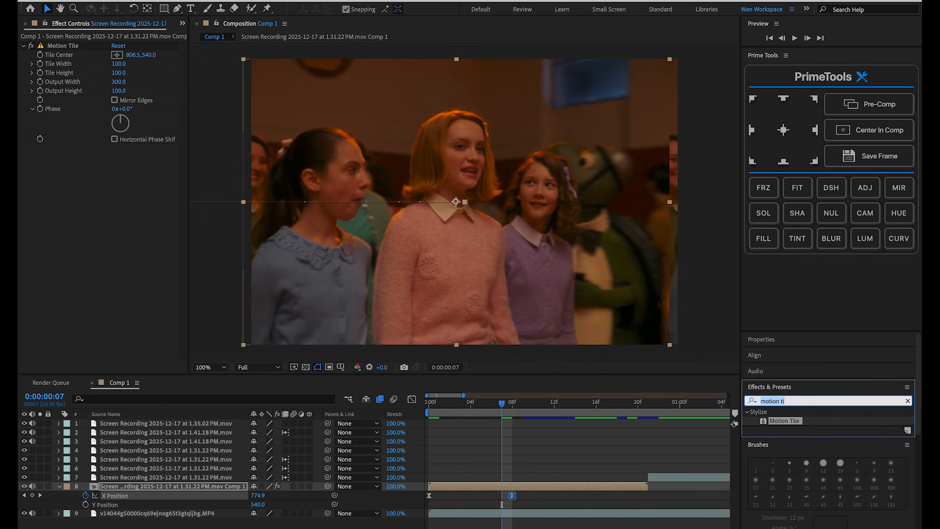
pyautogui.write('mini')
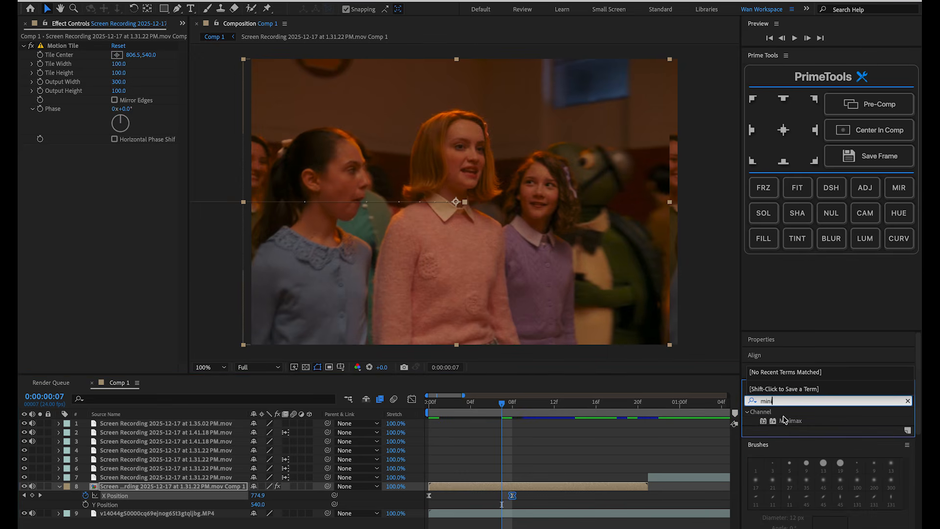
pyautogui.moveTo(786, 420); pyautogui.dragTo(514, 492)
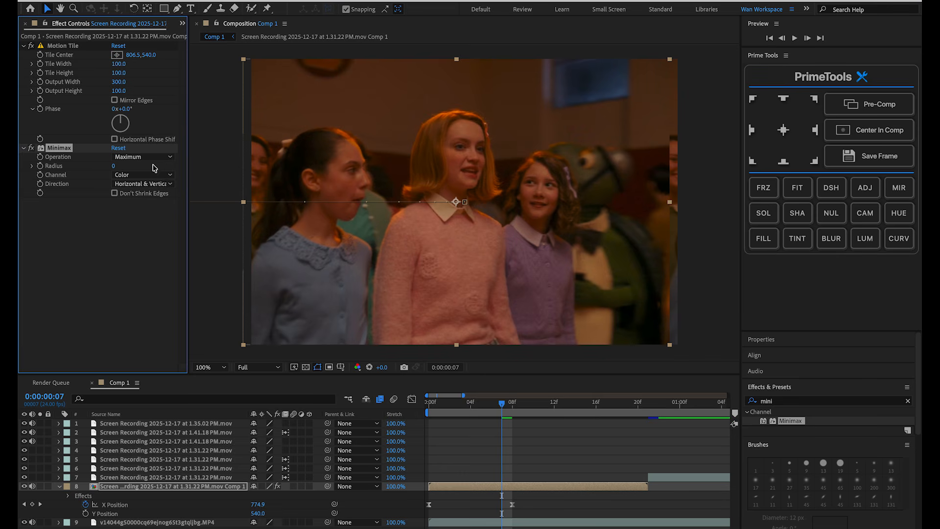
pyautogui.click(141, 185)
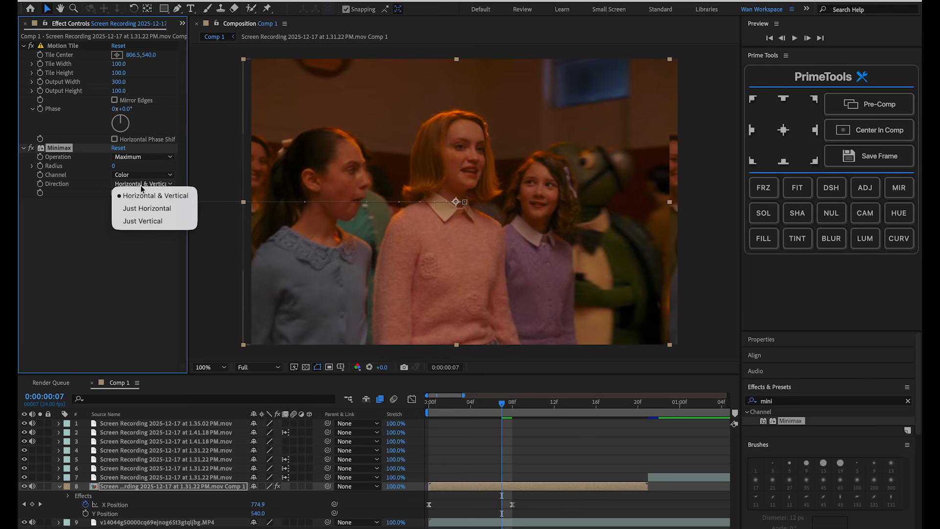
pyautogui.click(162, 209)
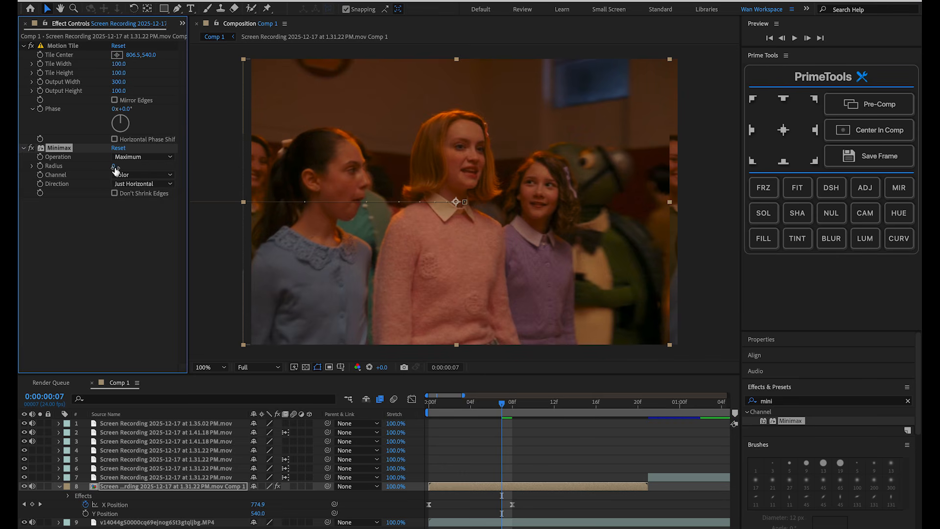
# - Keyframe the Minimax Radius at 212 on the clip's first frame, 0:00:00:00
pyautogui.moveTo(115, 167)
pyautogui.mouseDown()
pyautogui.moveTo(169, 161)
pyautogui.moveTo(146, 180)
pyautogui.moveTo(53, 189)
pyautogui.moveTo(76, 189)
pyautogui.mouseUp()
pyautogui.moveTo(486, 409); pyautogui.dragTo(347, 398)
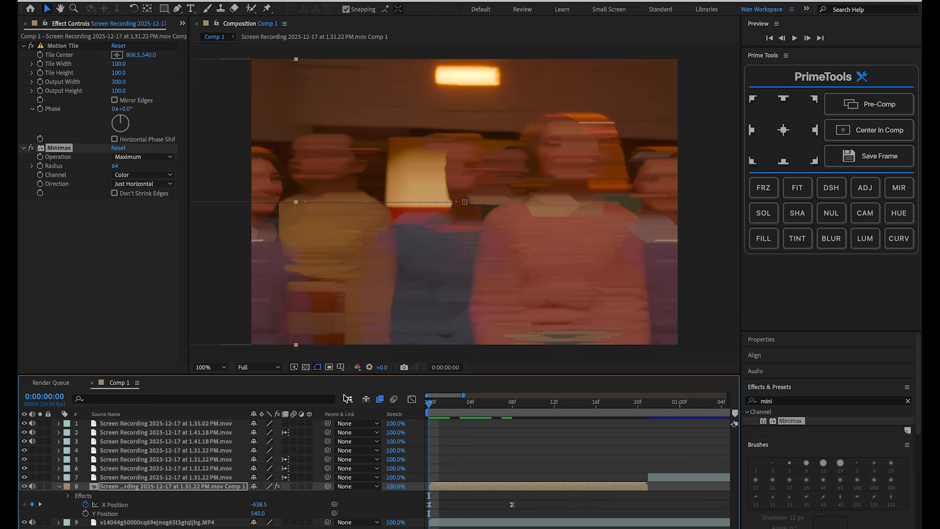
pyautogui.moveTo(116, 168)
pyautogui.mouseDown()
pyautogui.moveTo(202, 167)
pyautogui.moveTo(82, 188)
pyautogui.mouseUp()
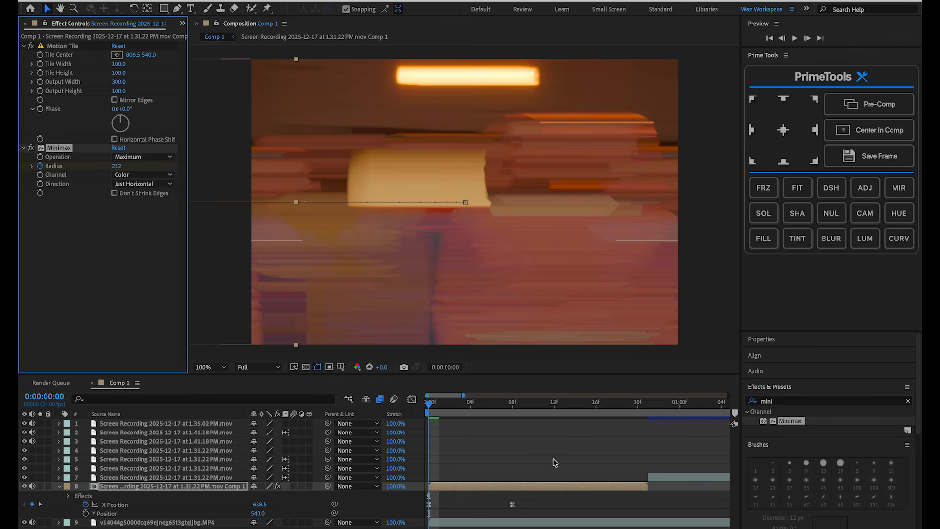
# - Set the Minimax Radius to 0 at 0:00:00:07
pyautogui.moveTo(430, 402); pyautogui.dragTo(502, 402)
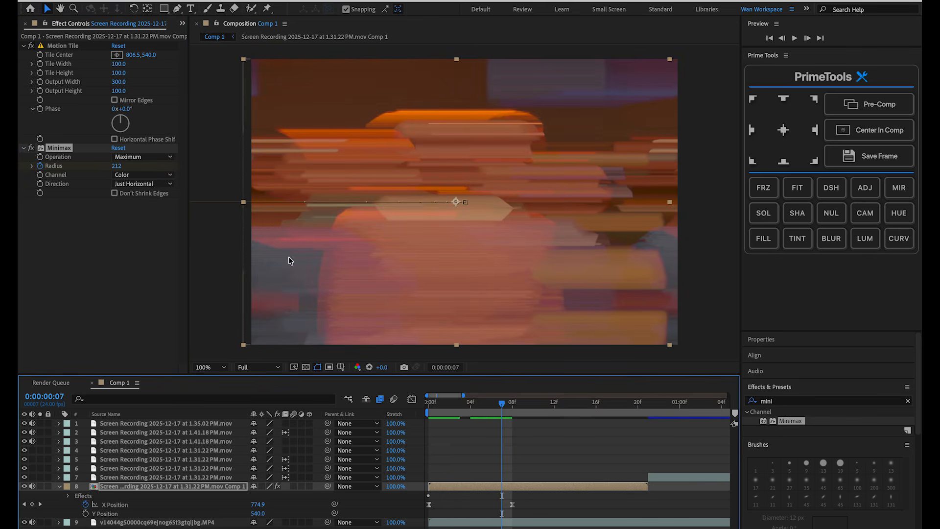
pyautogui.click(118, 166)
pyautogui.write('0')
pyautogui.press('Return')
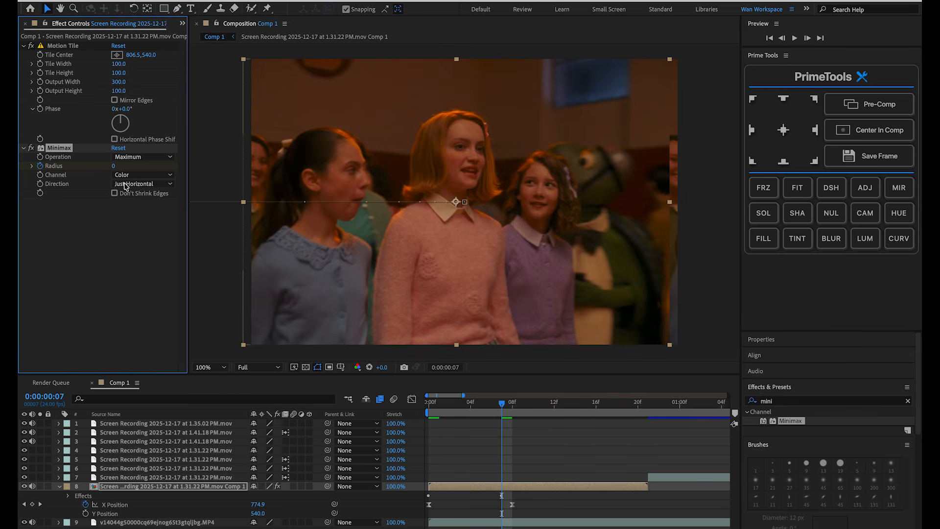
# - Preview the horizontal Minimax smear from the start of the composition
pyautogui.moveTo(492, 401); pyautogui.dragTo(45, 438)
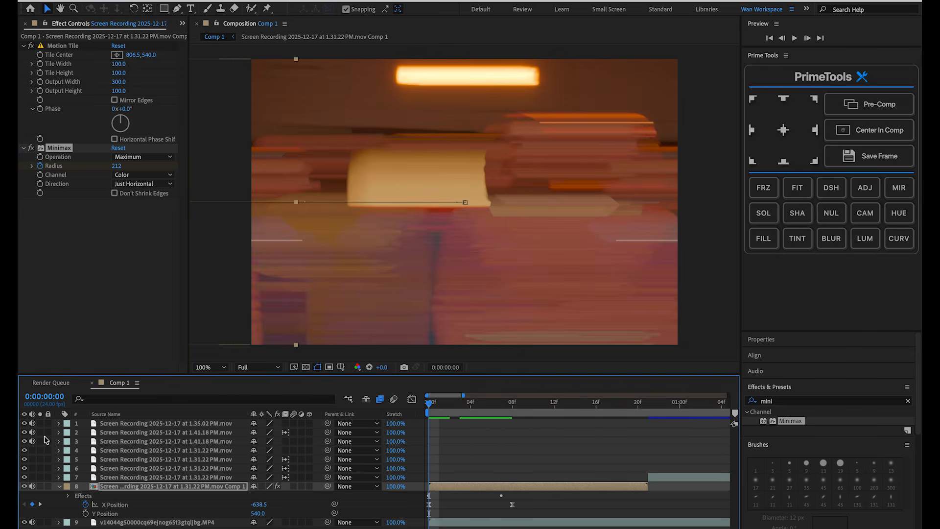
pyautogui.press('space')
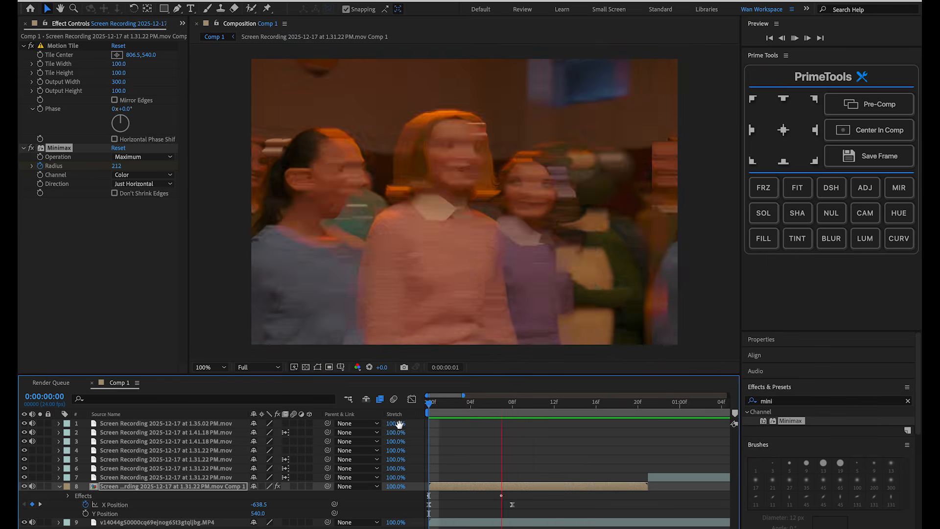
pyautogui.press('space')
pyautogui.press('space')
pyautogui.press('space')
# - Reveal the clip's keyframes and apply Easy Ease to both Minimax Radius keyframes
pyautogui.press('u')
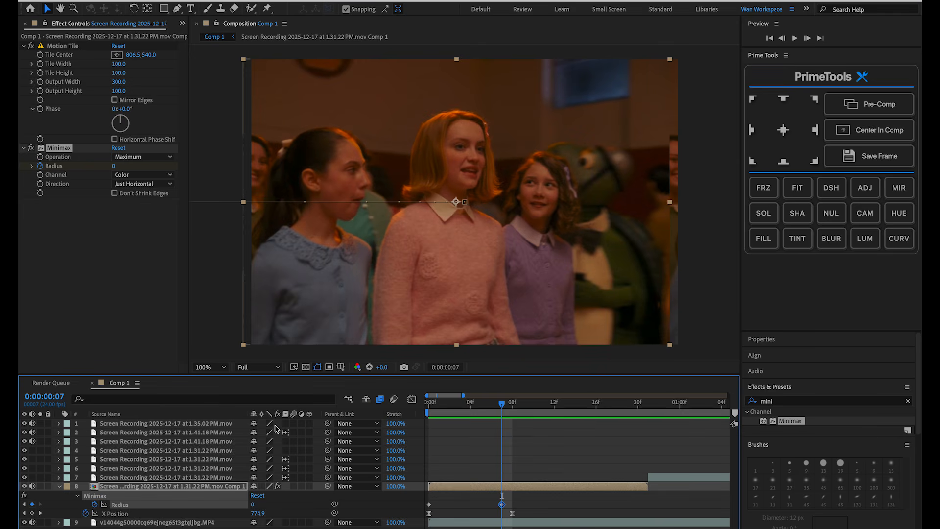
pyautogui.moveTo(513, 493); pyautogui.dragTo(427, 507)
pyautogui.press('F9')
# - Reshape the Radius value curve in the Graph Editor so it falls steeply at the start and levels off gradually
pyautogui.click(419, 441)
pyautogui.click(428, 506)
pyautogui.click(412, 399)
pyautogui.moveTo(453, 428); pyautogui.dragTo(406, 520)
# - Preview the eased Minimax smear, close the Graph Editor and scrub the slide's final frames up to 0:00:00:05
pyautogui.moveTo(497, 406); pyautogui.dragTo(403, 414)
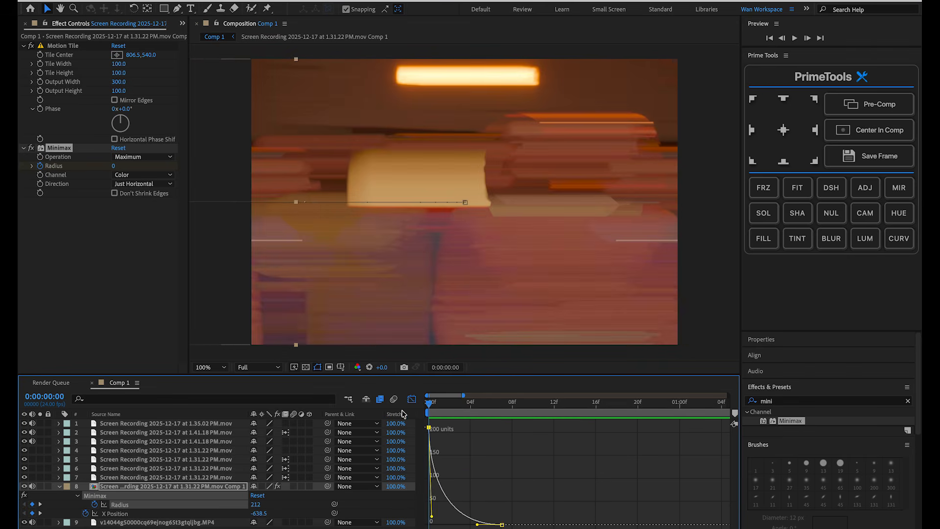
pyautogui.moveTo(300, 408); pyautogui.dragTo(496, 401)
pyautogui.press('pagedown')
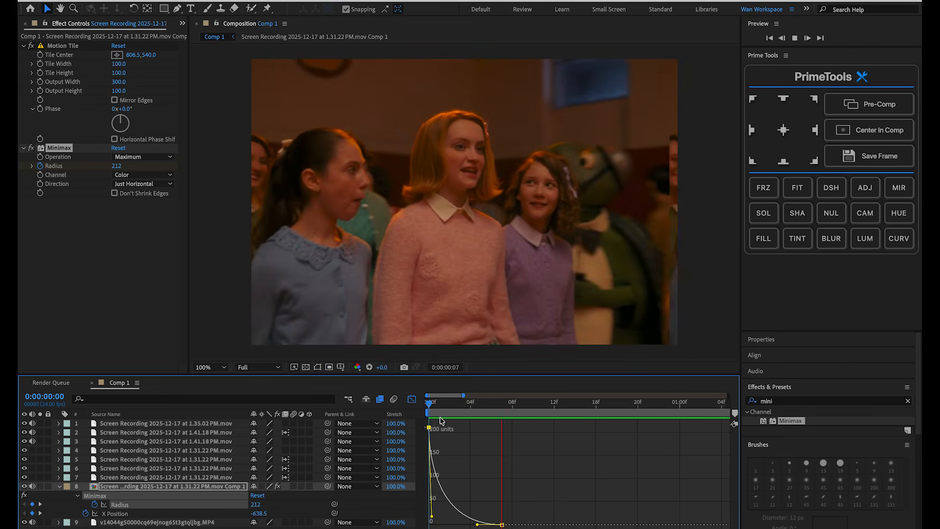
pyautogui.click(491, 411)
pyautogui.hotkey('shift', 'F3')
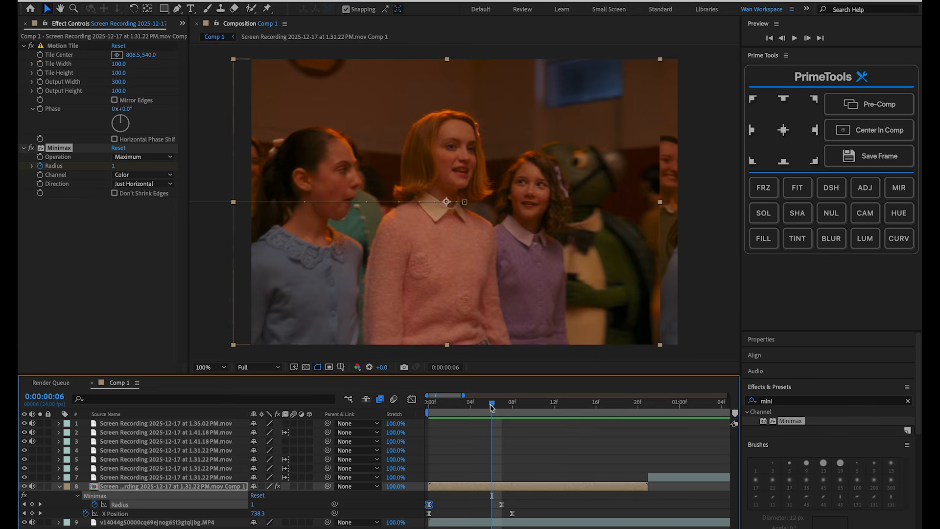
pyautogui.moveTo(490, 406)
pyautogui.mouseDown()
pyautogui.moveTo(522, 406)
pyautogui.moveTo(475, 400)
pyautogui.mouseUp()
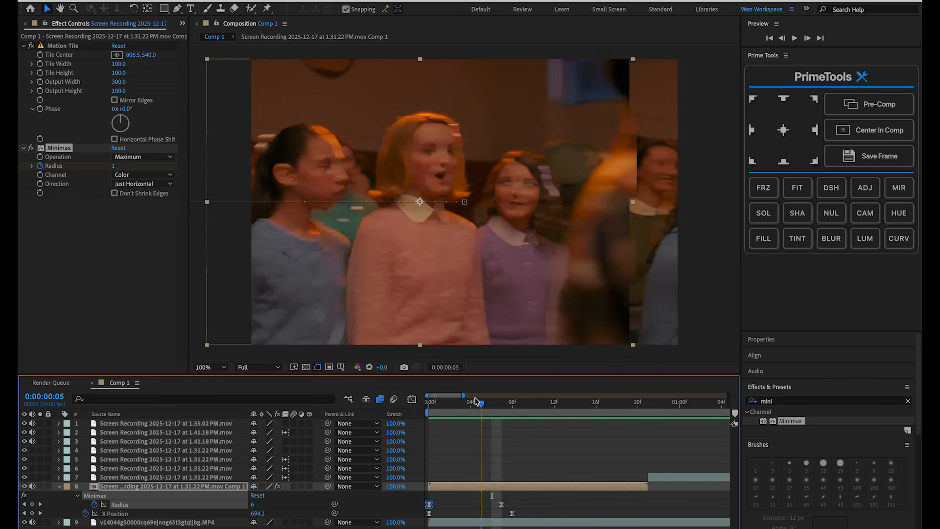
pyautogui.press('space')
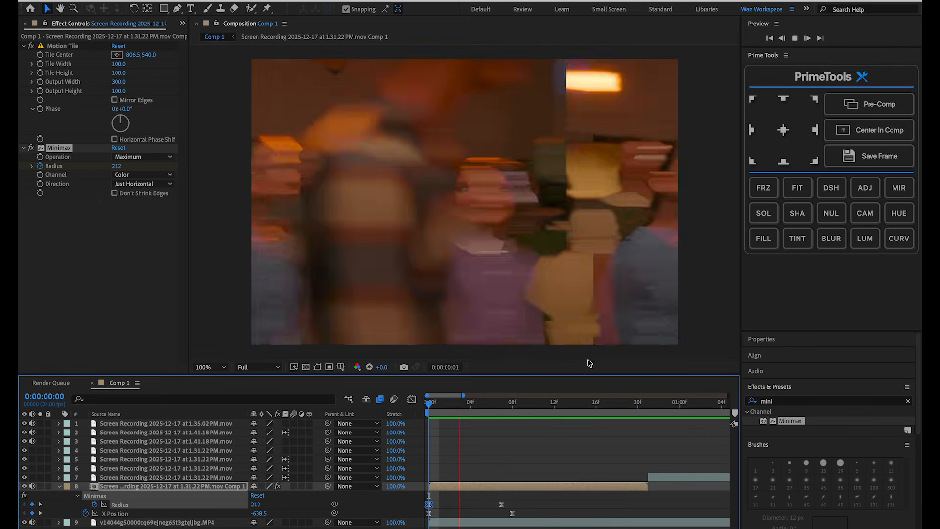
pyautogui.press('space')
pyautogui.moveTo(530, 408); pyautogui.dragTo(483, 406)
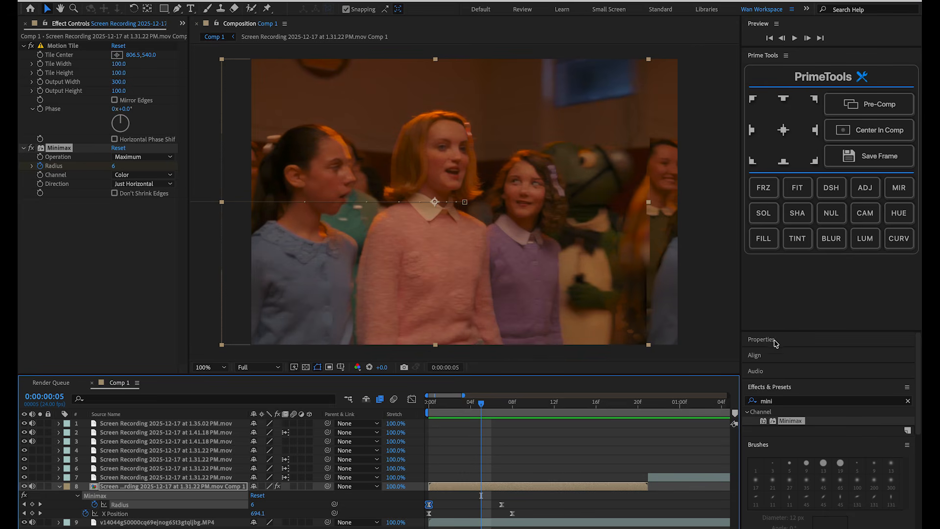
# - Add a null object above the pre-composed first clip and parent the clip to it
pyautogui.click(830, 218)
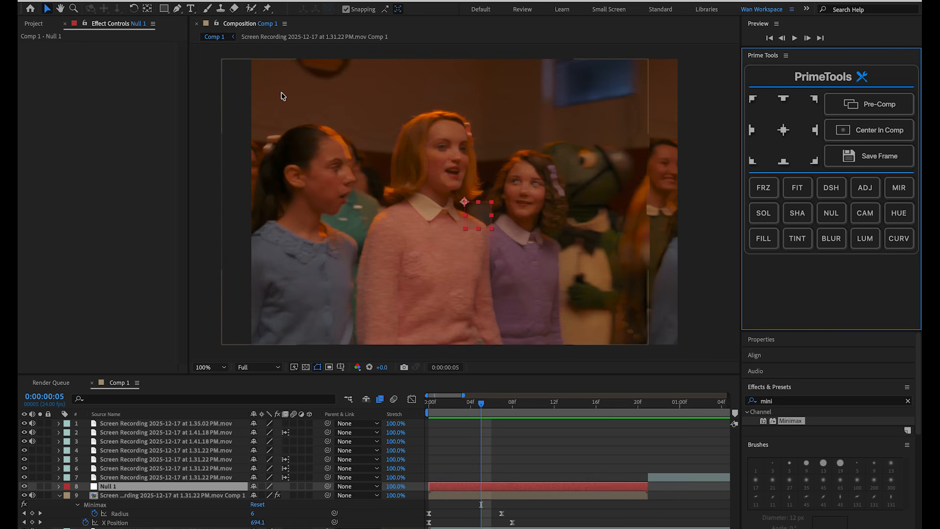
pyautogui.rightClick(194, 74)
pyautogui.moveTo(220, 3)
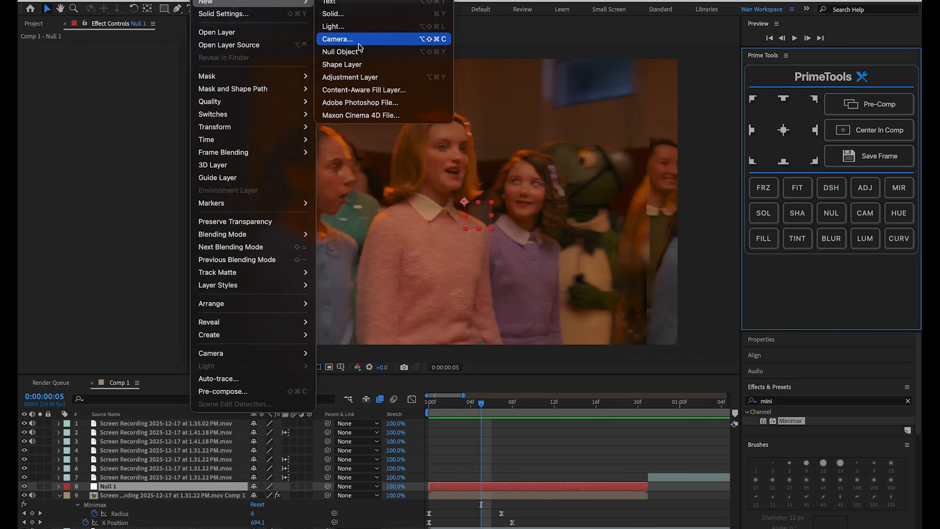
pyautogui.click(504, 475)
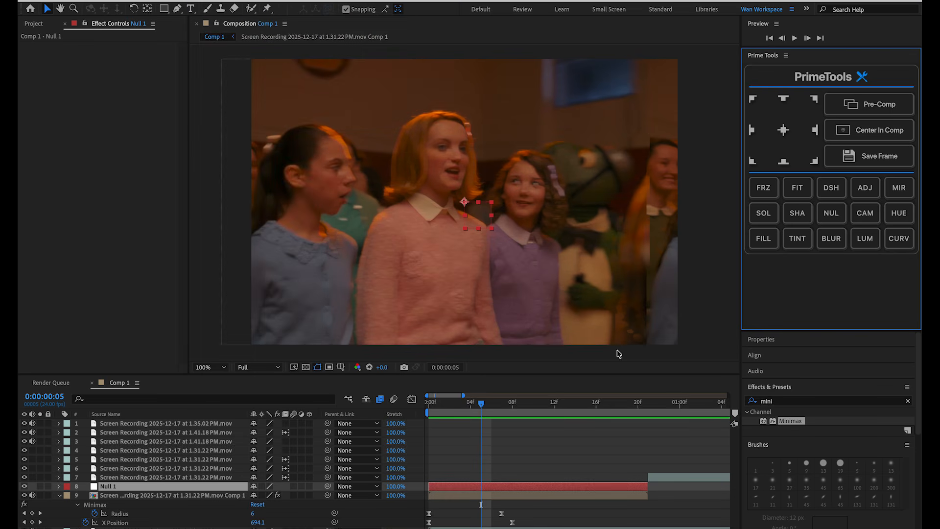
pyautogui.click(519, 495)
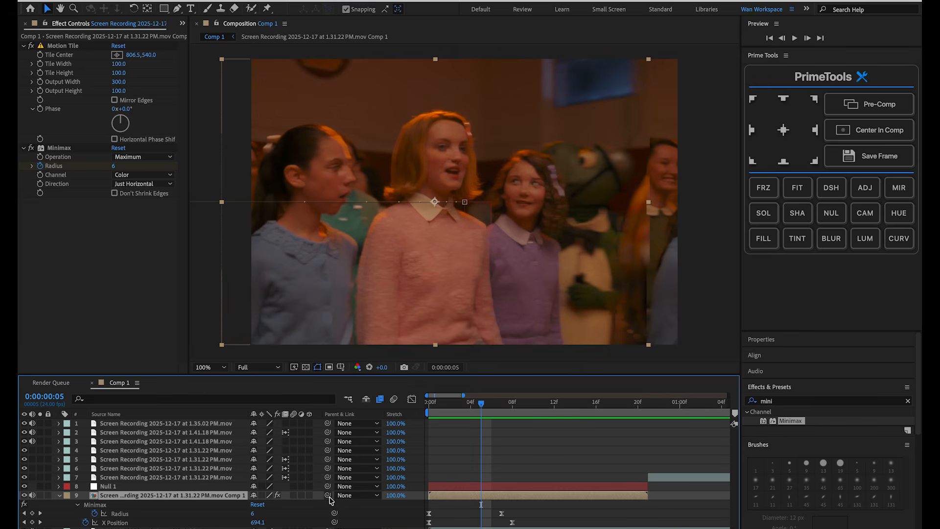
pyautogui.moveTo(327, 495); pyautogui.dragTo(157, 487)
# - Add Scale and Position keyframes to the null at 0:00:00:05 and reveal both animated properties
pyautogui.click(490, 487)
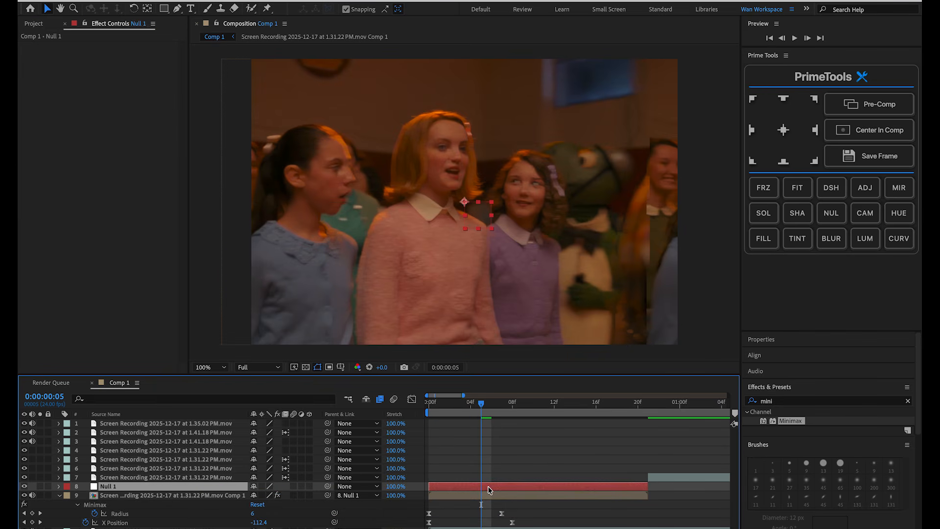
pyautogui.moveTo(490, 403)
pyautogui.mouseDown()
pyautogui.moveTo(514, 403)
pyautogui.moveTo(483, 402)
pyautogui.mouseUp()
pyautogui.press('s')
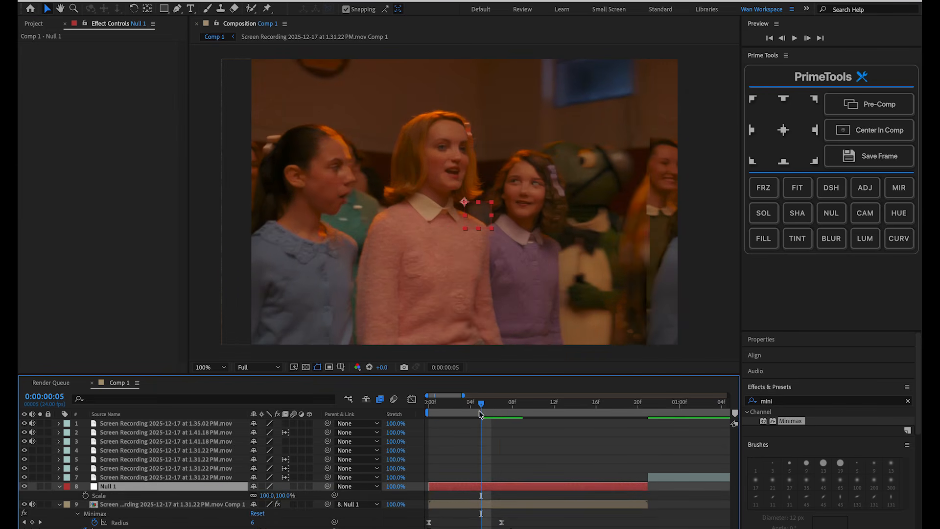
pyautogui.click(86, 495)
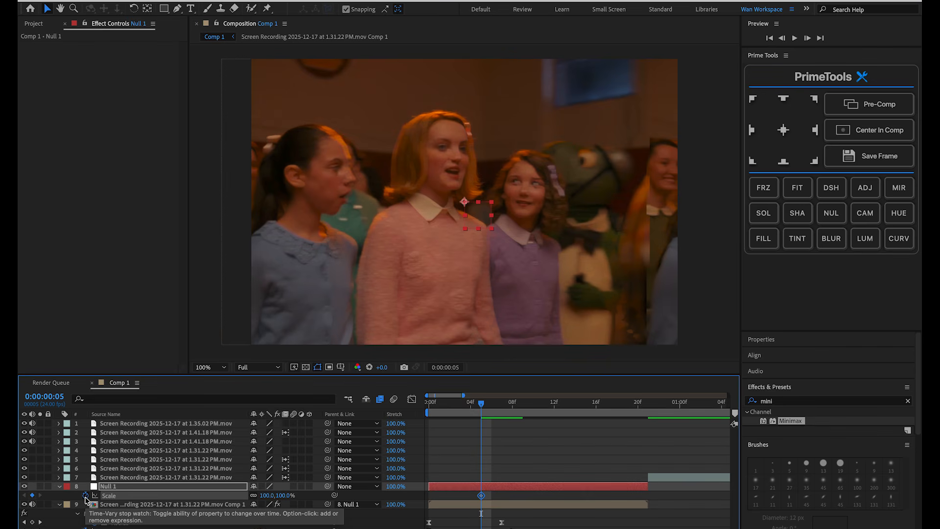
pyautogui.press('p')
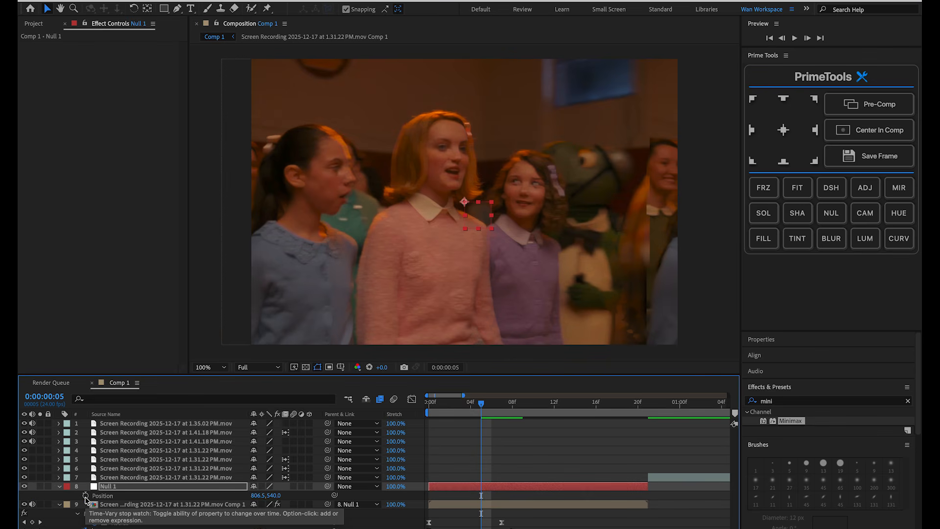
pyautogui.click(85, 495)
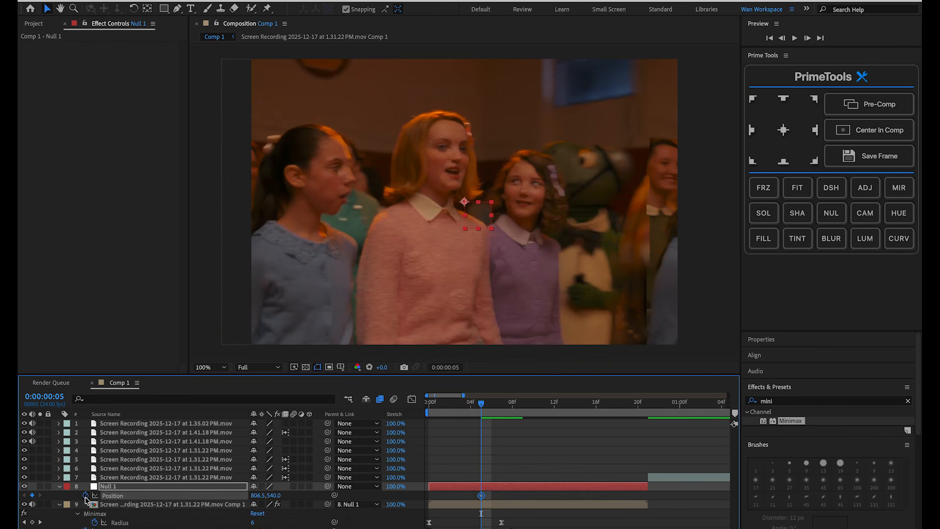
pyautogui.press('p')
pyautogui.press('u')
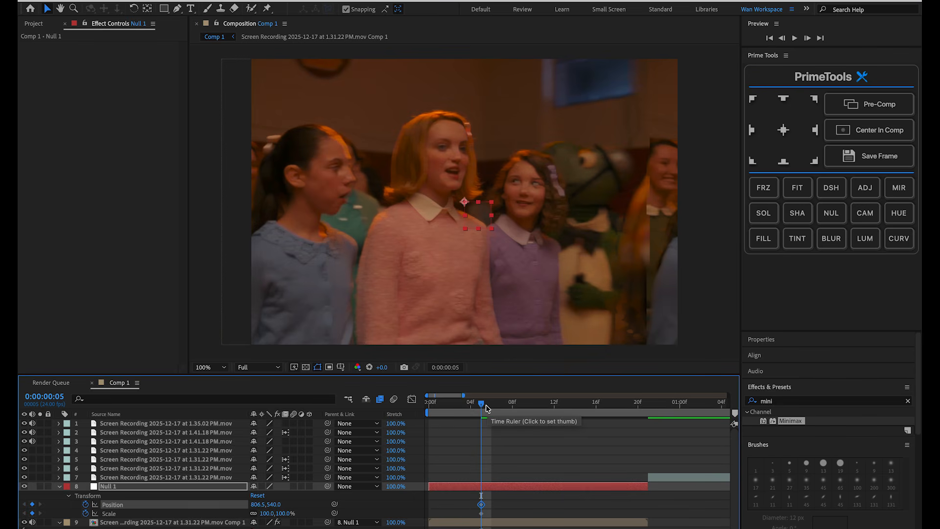
# - Enlarge the null's Scale and shift its Position slightly right and down at 0:00:00:14, then preview the zoom
pyautogui.moveTo(486, 410)
pyautogui.mouseDown()
pyautogui.moveTo(508, 409)
pyautogui.moveTo(478, 411)
pyautogui.mouseUp()
pyautogui.press('space')
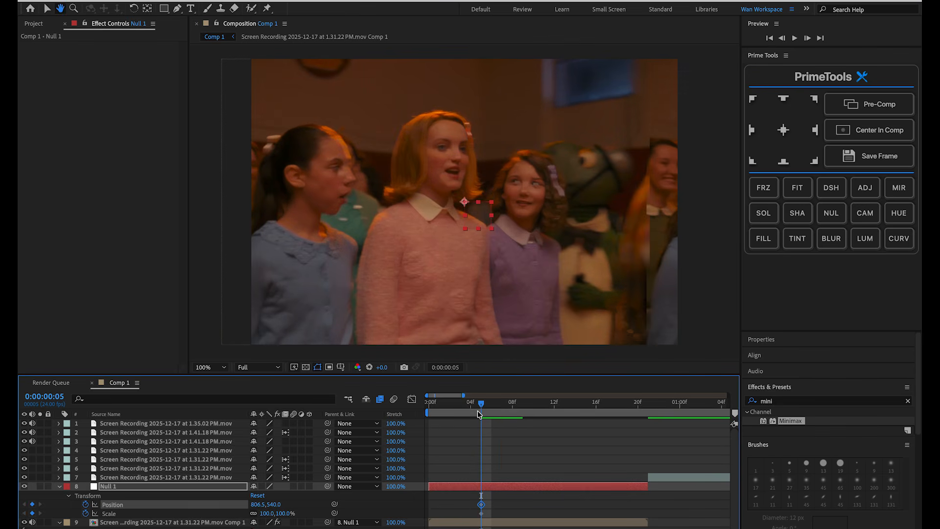
pyautogui.press('space')
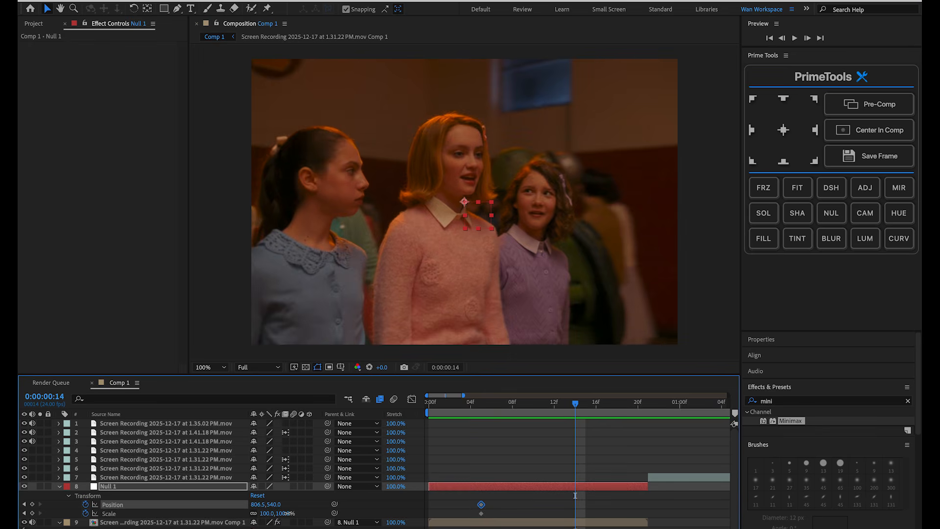
pyautogui.moveTo(288, 514); pyautogui.dragTo(237, 506)
pyautogui.press('space')
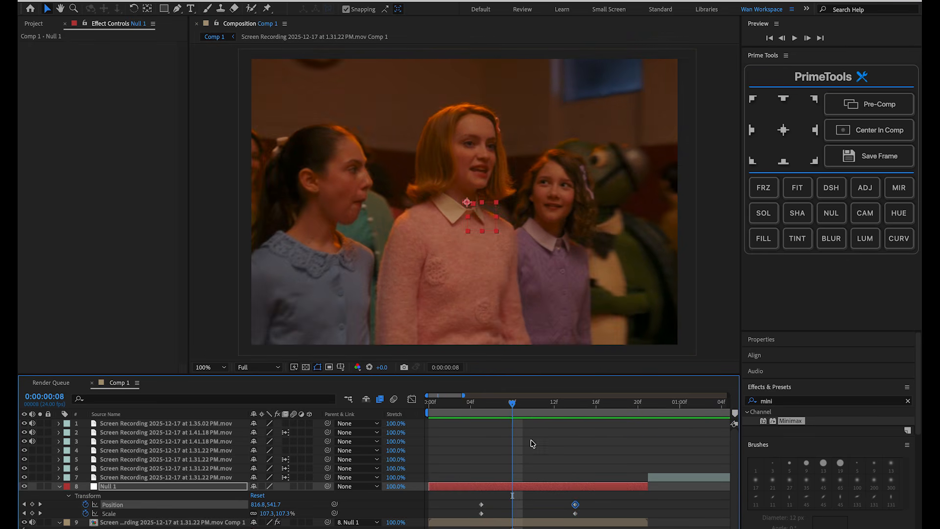
pyautogui.moveTo(548, 406); pyautogui.dragTo(535, 405)
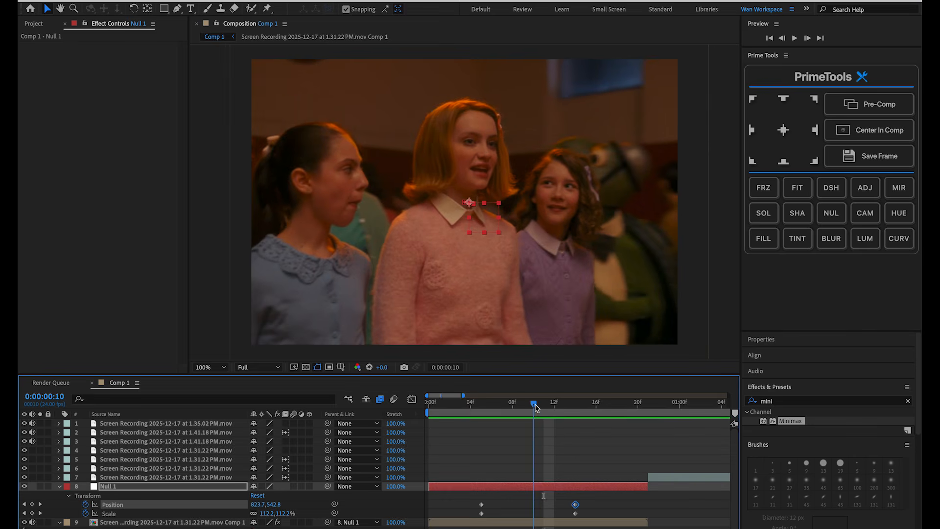
# - Apply Easy Ease to all of the null's Position and Scale keyframes and show their speed graph in the Graph Editor
pyautogui.moveTo(591, 500); pyautogui.dragTo(437, 525)
pyautogui.press('F9')
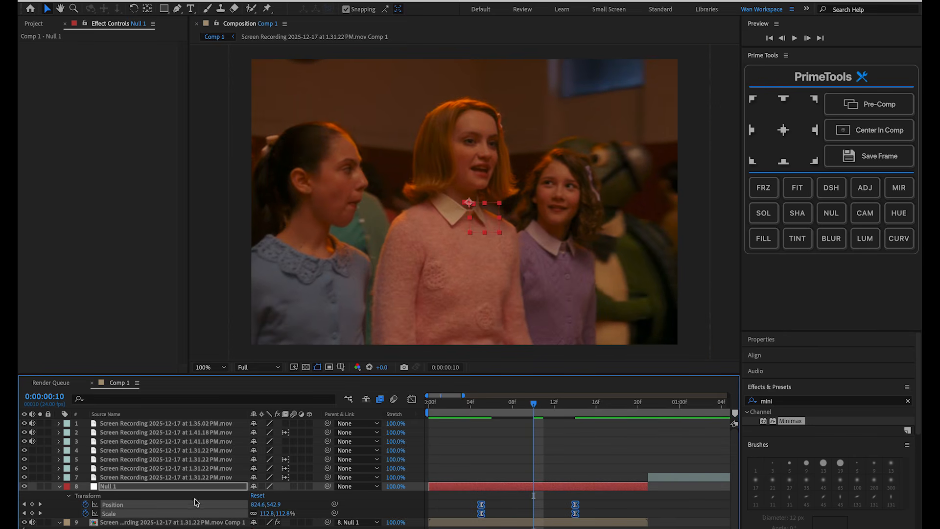
pyautogui.click(412, 399)
pyautogui.rightClick(463, 411)
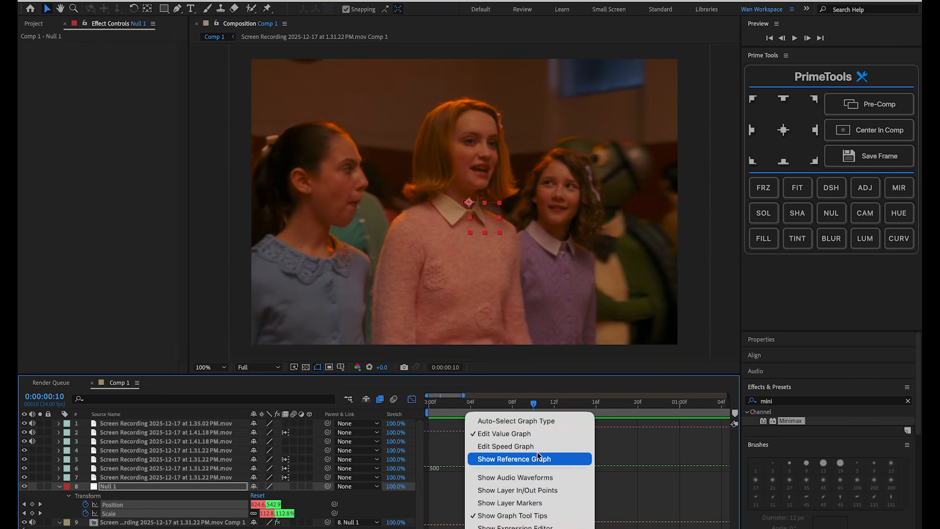
pyautogui.click(508, 447)
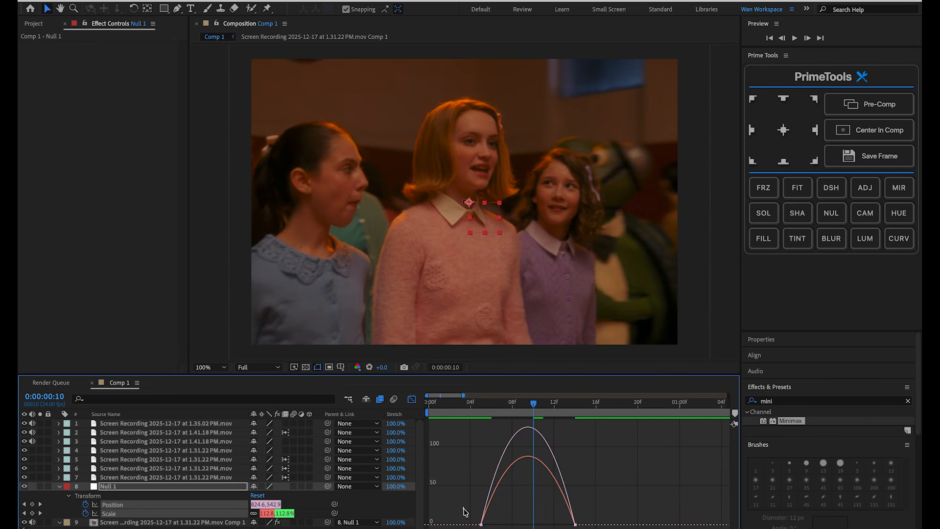
# - Reshape the null's Position and Scale speed curves into a sharp central peak, preview the zoom and leave the Graph Editor
pyautogui.moveTo(463, 508); pyautogui.dragTo(520, 526)
pyautogui.press('super+z')
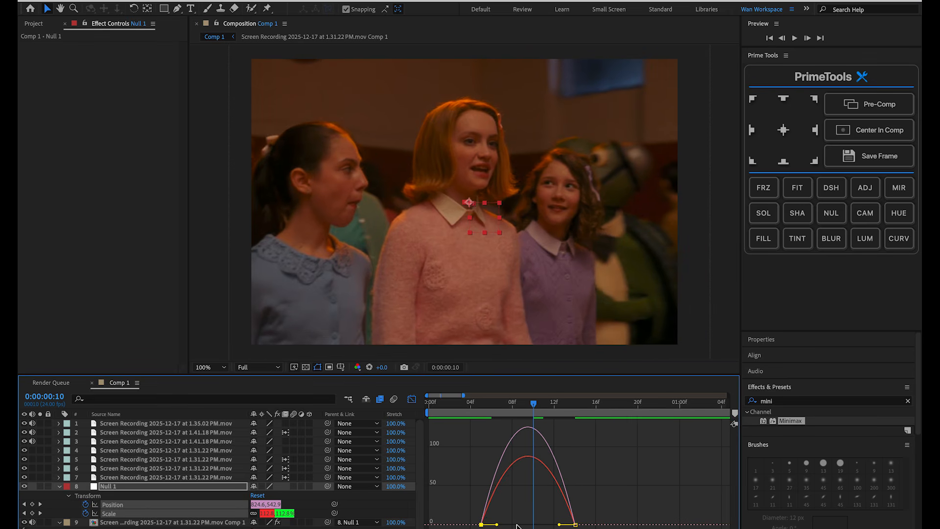
pyautogui.click(463, 502)
pyautogui.moveTo(463, 502); pyautogui.dragTo(616, 509)
pyautogui.moveTo(561, 528); pyautogui.dragTo(538, 525)
pyautogui.moveTo(536, 404); pyautogui.dragTo(516, 407)
pyautogui.press('space')
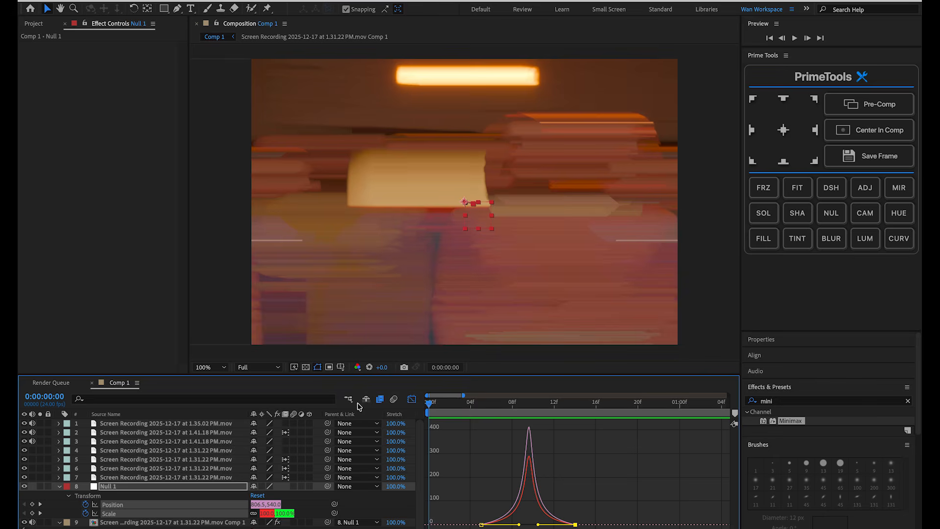
pyautogui.press('space')
pyautogui.click(414, 401)
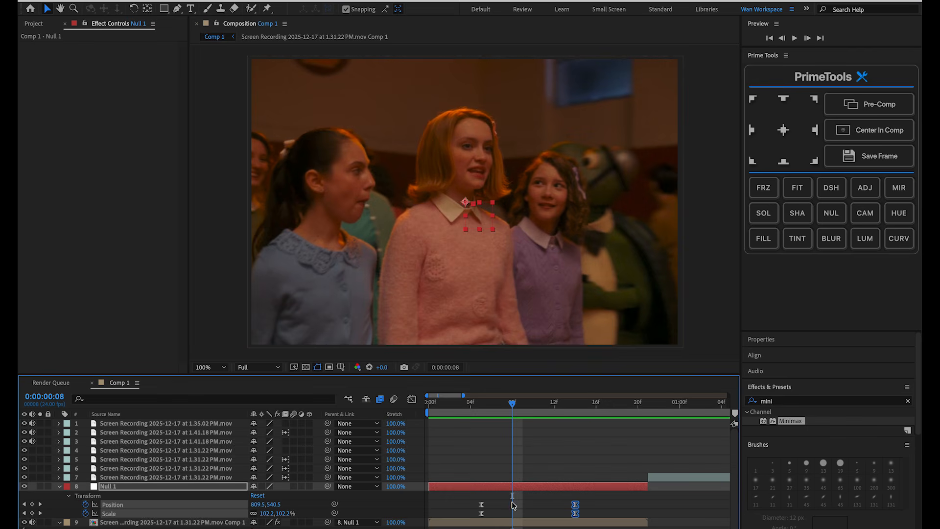
# - Collapse the properties of the null and the pre-composed clip and add an adjustment layer above the null
pyautogui.click(58, 486)
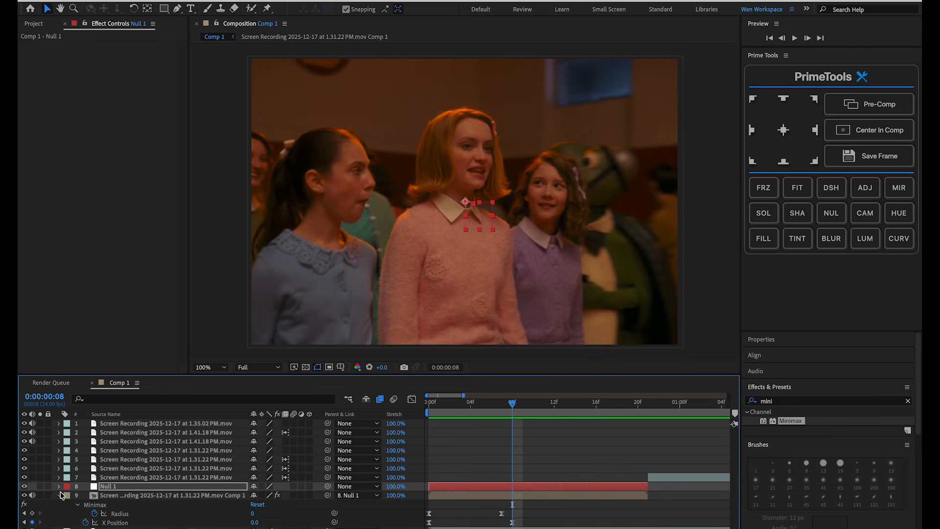
pyautogui.click(513, 494)
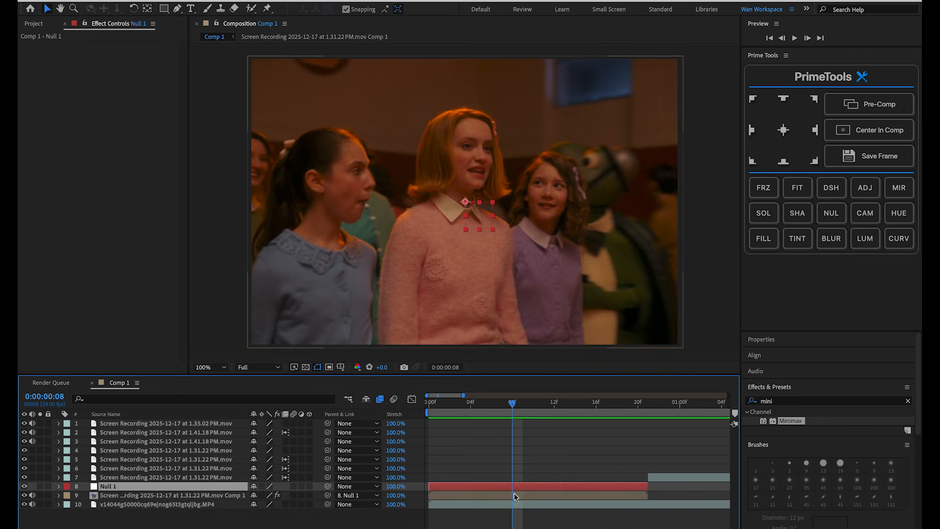
pyautogui.click(484, 487)
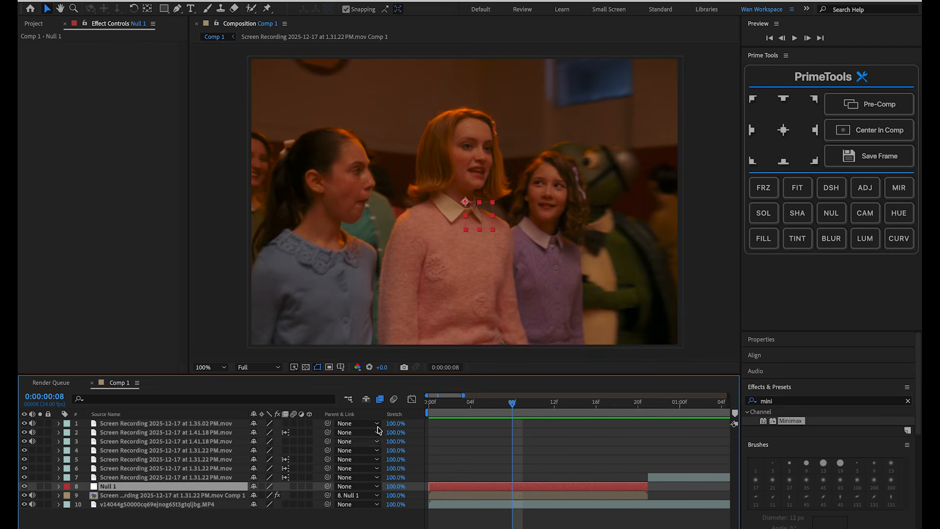
pyautogui.click(219, 2)
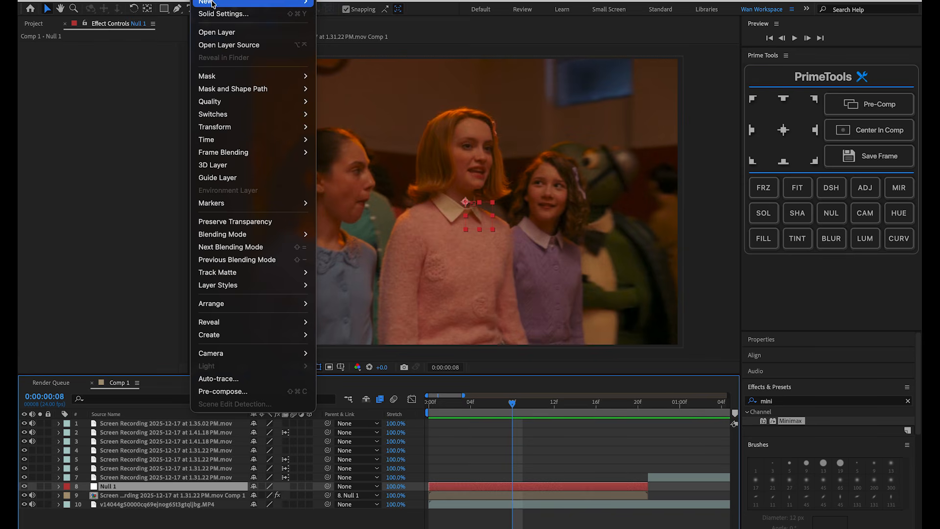
pyautogui.moveTo(210, 2)
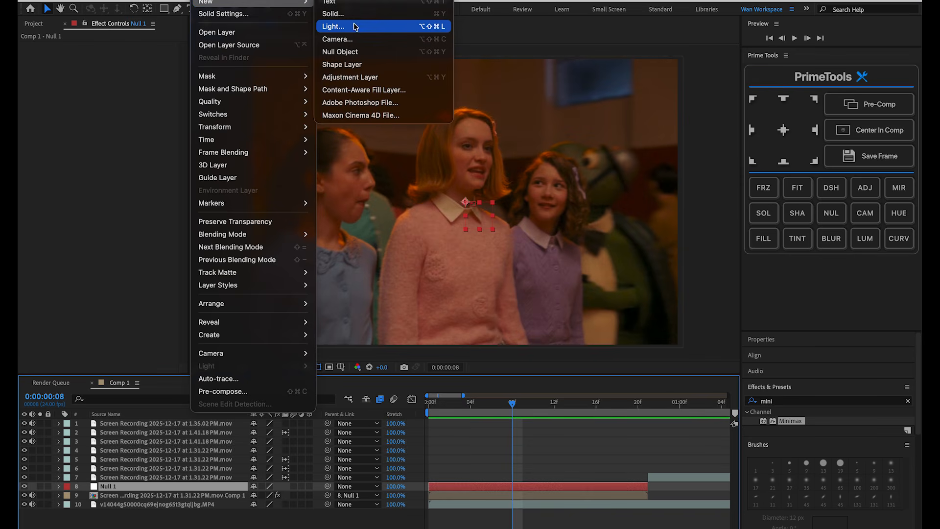
pyautogui.click(462, 494)
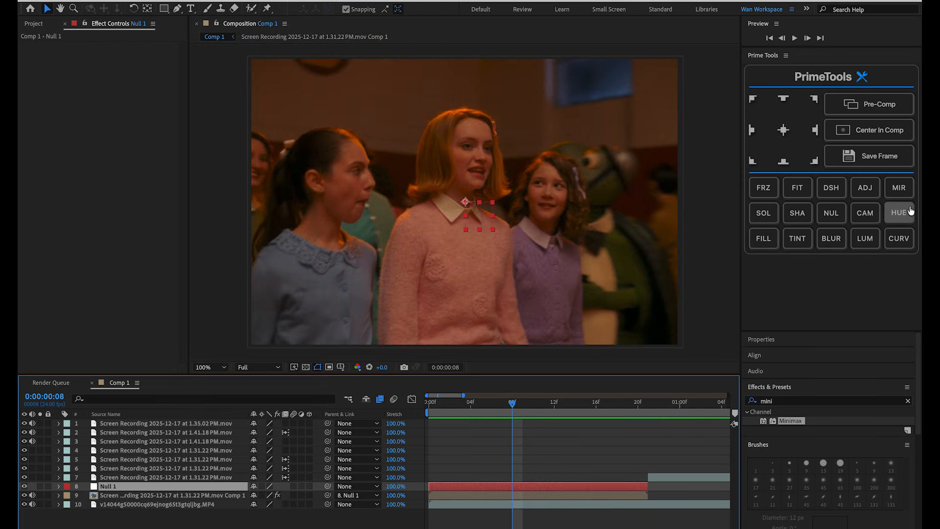
pyautogui.click(865, 239)
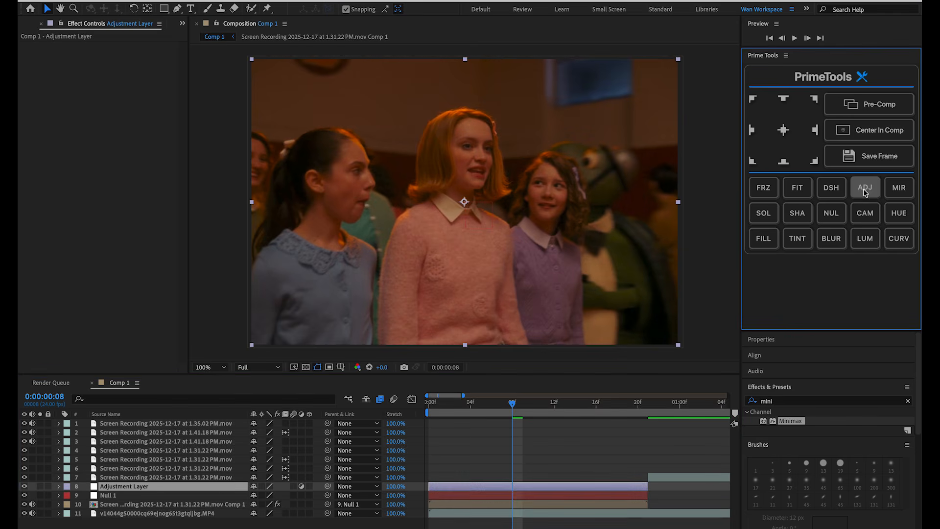
# - Search the effects for "dissolve" and browse the available dissolve transitions
pyautogui.click(774, 403)
pyautogui.write('disso')
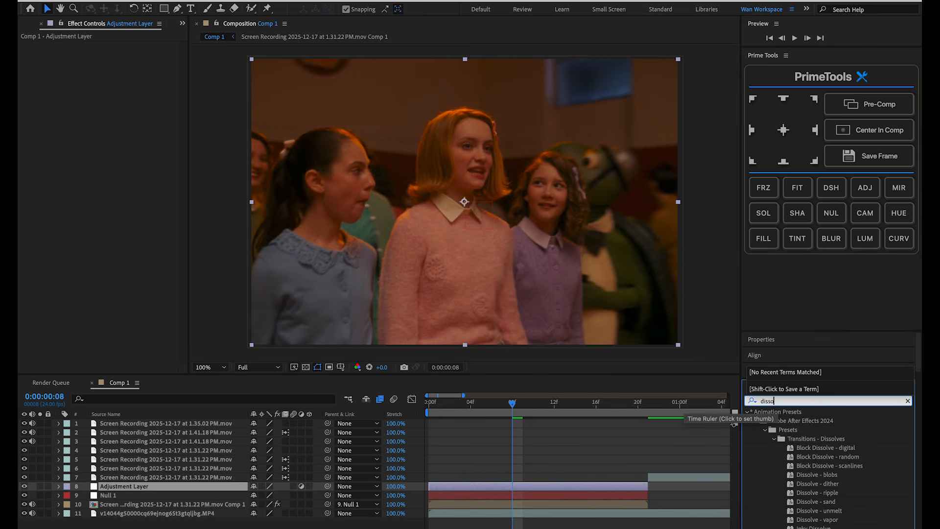
pyautogui.write('lve')
pyautogui.scroll(-5, 784, 451)
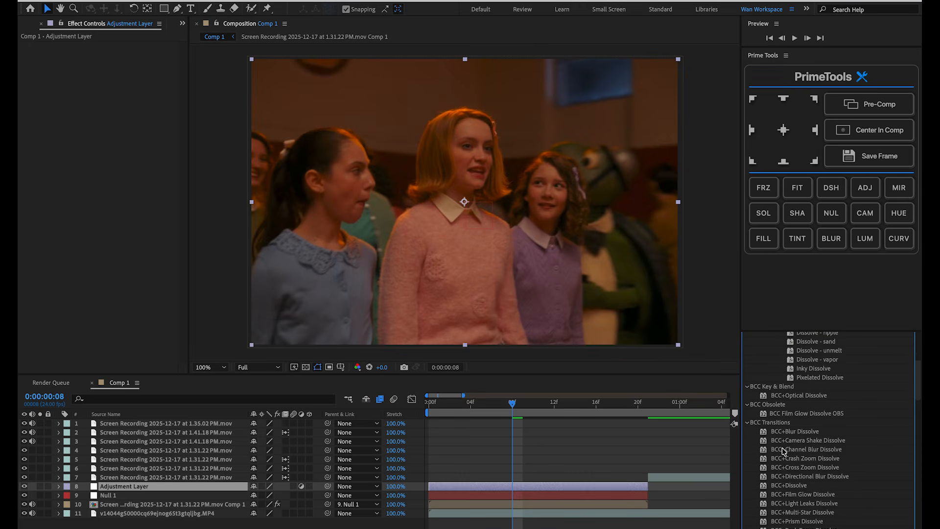
pyautogui.scroll(-10, 784, 451)
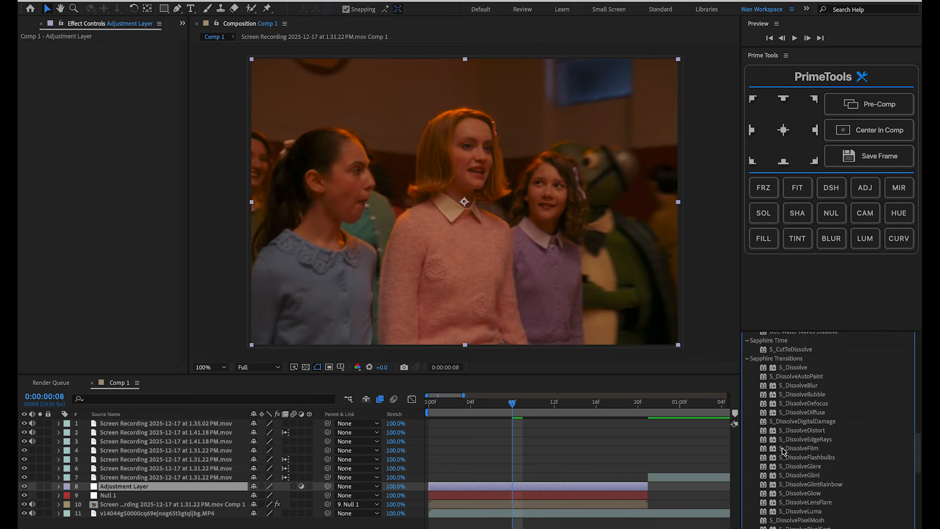
pyautogui.scroll(15, 784, 451)
# - Try the S_Dissolve effect on the adjustment layer and undo its application
pyautogui.write('s')
pyautogui.press('BackSpace')
pyautogui.press('BackSpace')
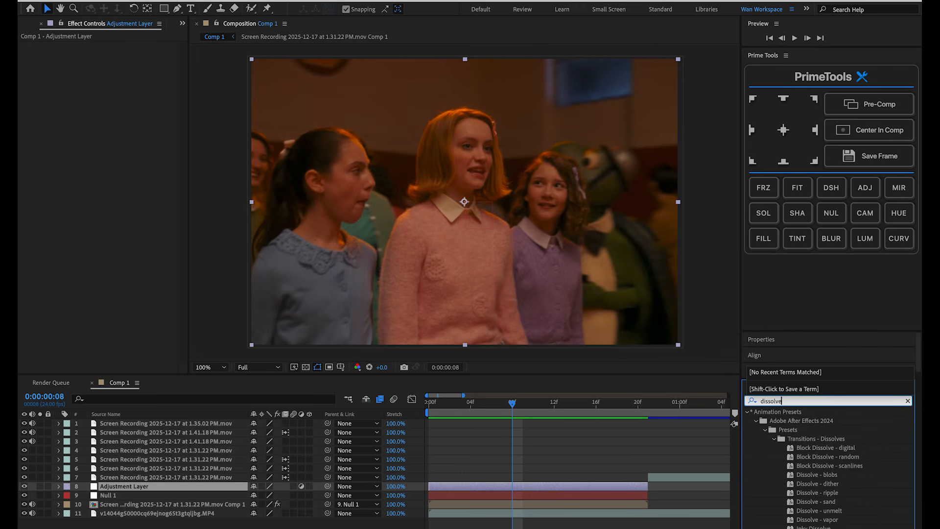
pyautogui.press('BackSpace')
pyautogui.press('BackSpace')
pyautogui.press('BackSpace')
pyautogui.press('BackSpace')
pyautogui.press('BackSpace')
pyautogui.press('BackSpace')
pyautogui.press('BackSpace')
pyautogui.press('BackSpace')
pyautogui.write('s')
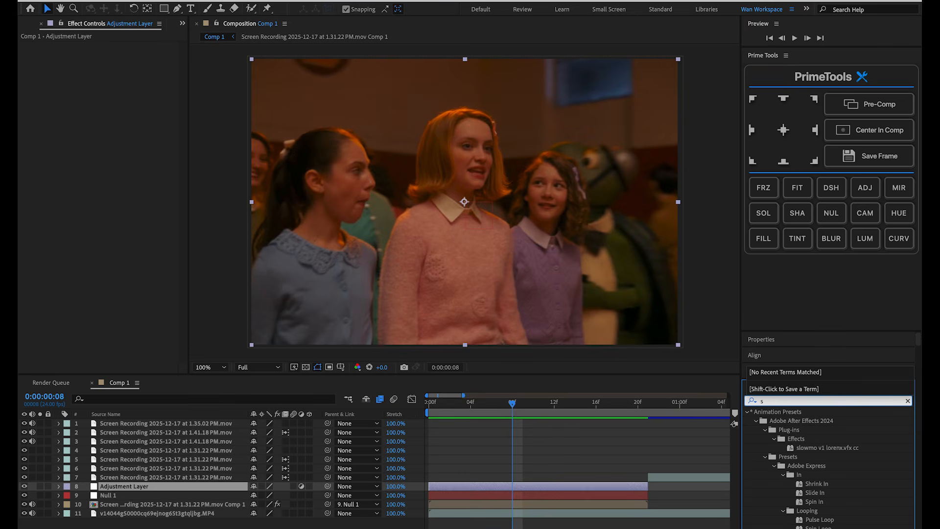
pyautogui.write('_dissol')
pyautogui.moveTo(793, 421); pyautogui.dragTo(563, 487)
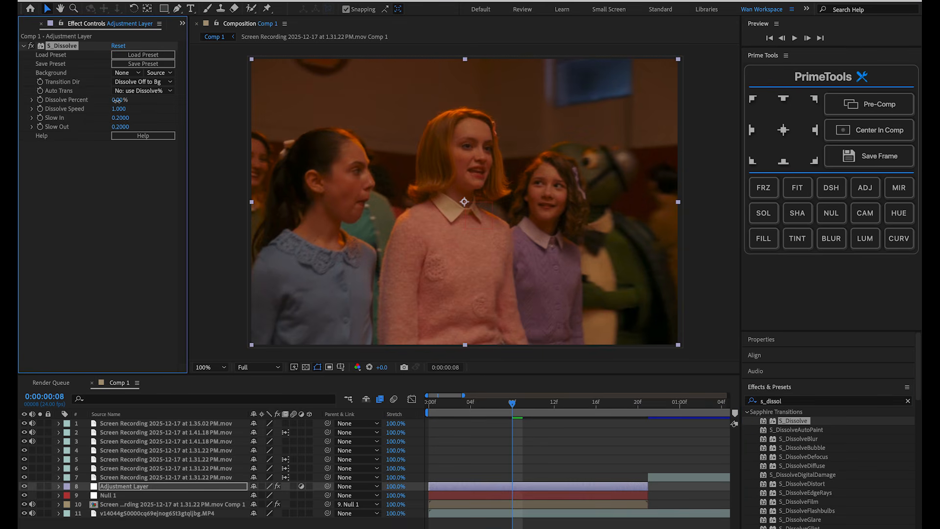
pyautogui.moveTo(117, 100)
pyautogui.mouseDown()
pyautogui.moveTo(132, 101)
pyautogui.moveTo(117, 102)
pyautogui.mouseUp()
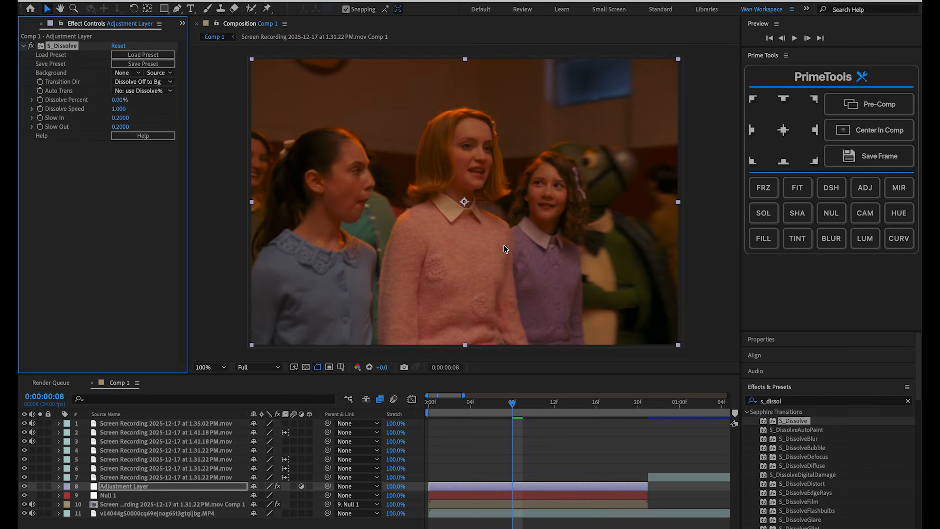
pyautogui.press('super+z')
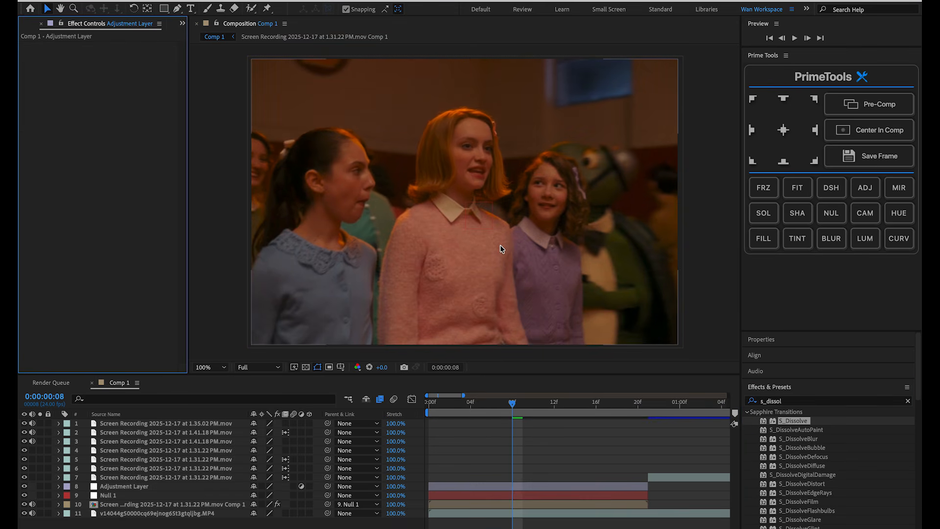
# - Search the effects for "s_DissolveL" and apply S_DissolveLuma to the adjustment layer
pyautogui.click(790, 402)
pyautogui.press('BackSpace')
pyautogui.press('BackSpace')
pyautogui.press('BackSpace')
pyautogui.press('BackSpace')
pyautogui.press('BackSpace')
pyautogui.press('BackSpace')
pyautogui.write('DissolveL')
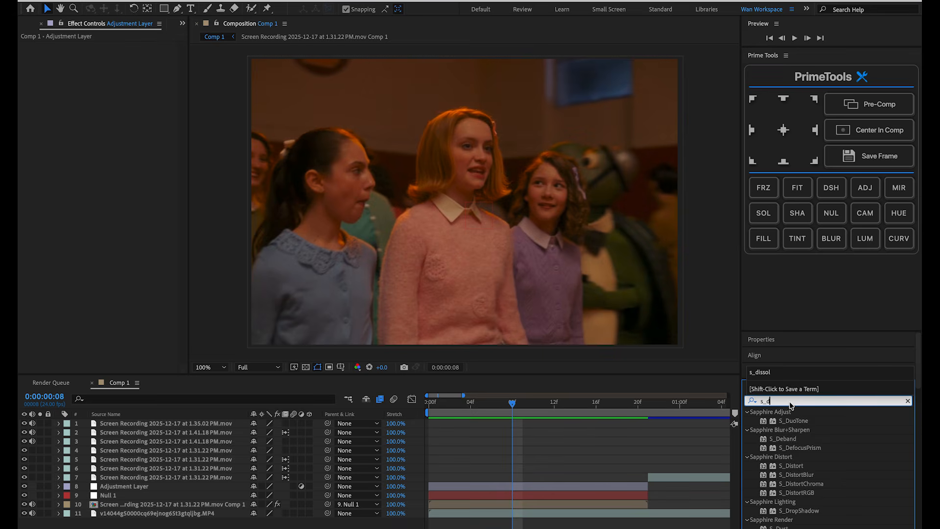
pyautogui.moveTo(801, 431); pyautogui.dragTo(549, 487)
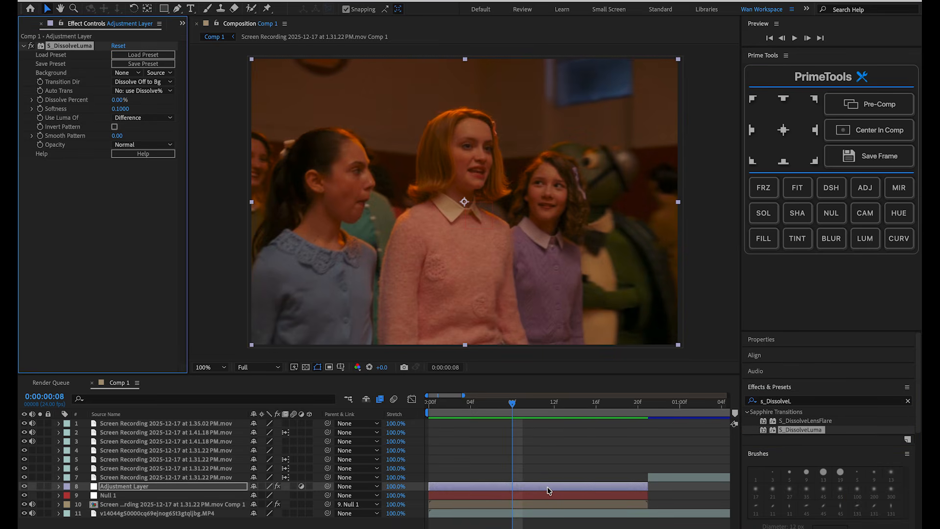
# - Keyframe S_DissolveLuma's Dissolve Percent at 34% on 0:00:00:00 and 0% on 0:00:00:05, and preview the dissolve
pyautogui.click(482, 414)
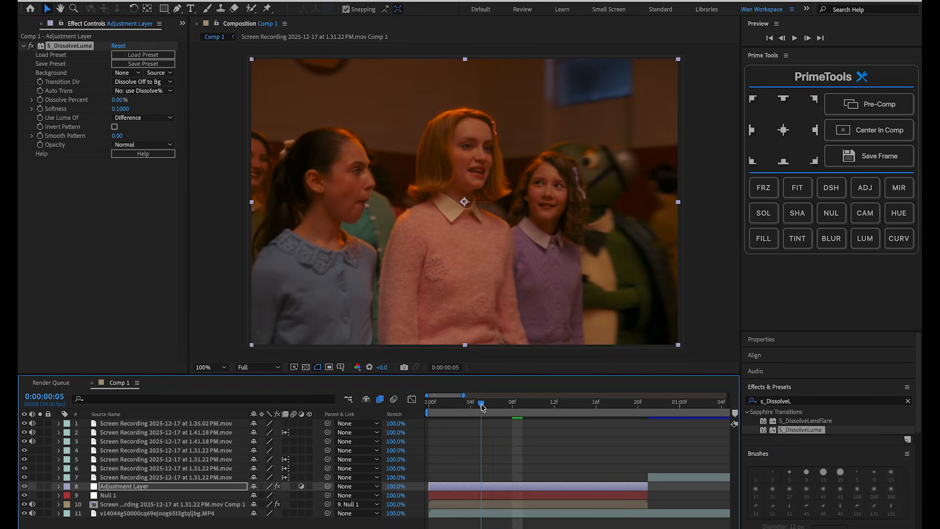
pyautogui.press('Home')
pyautogui.moveTo(121, 102); pyautogui.dragTo(141, 105)
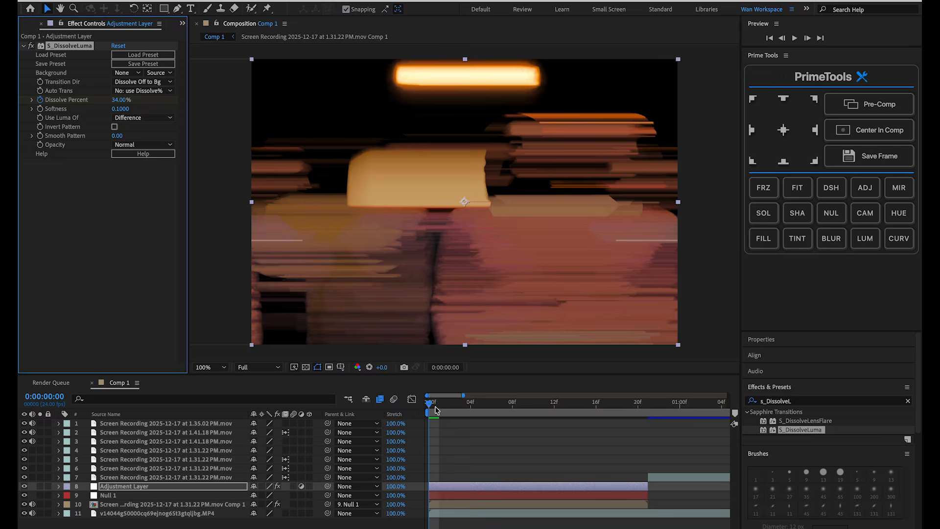
pyautogui.moveTo(436, 410); pyautogui.dragTo(481, 410)
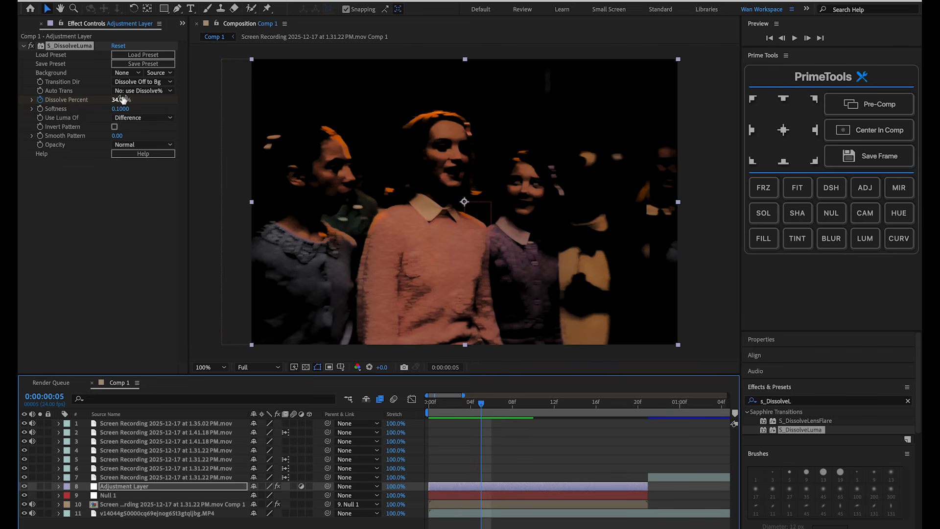
pyautogui.moveTo(122, 99); pyautogui.dragTo(73, 99)
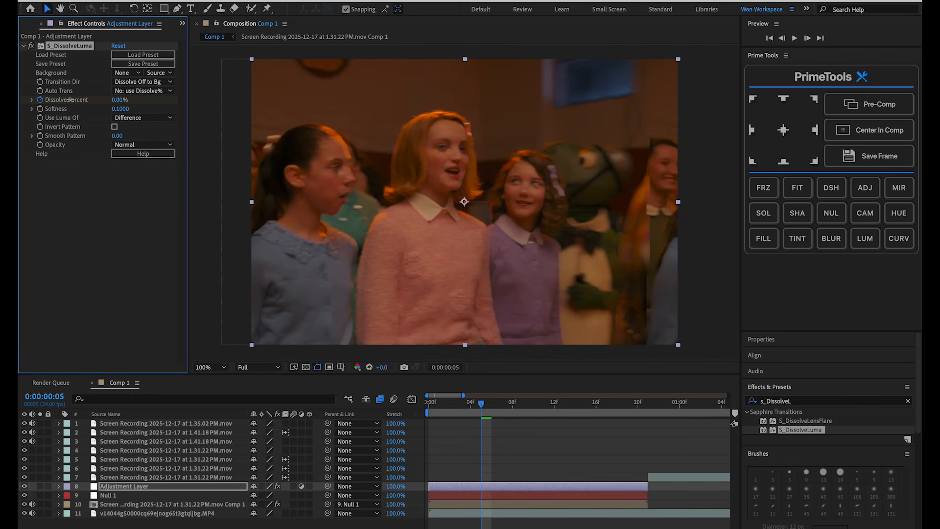
pyautogui.click(481, 417)
pyautogui.press('space')
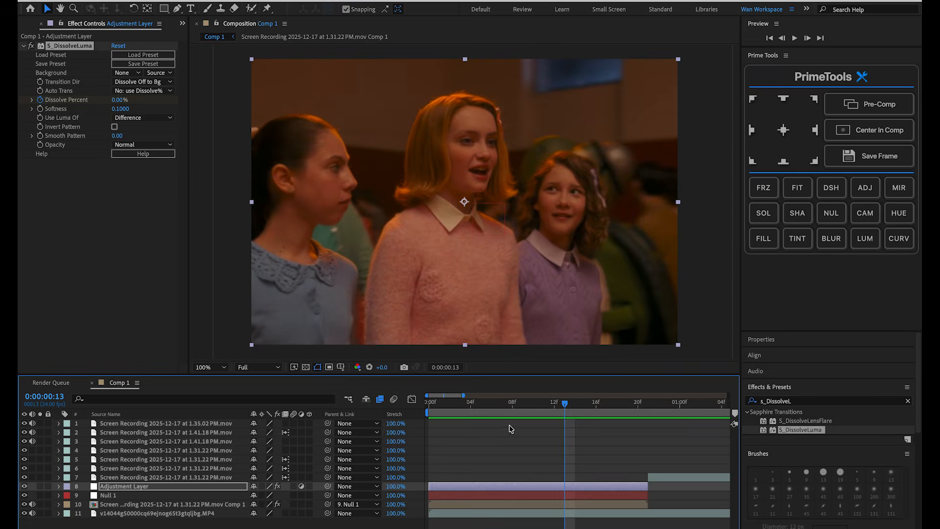
pyautogui.press('space')
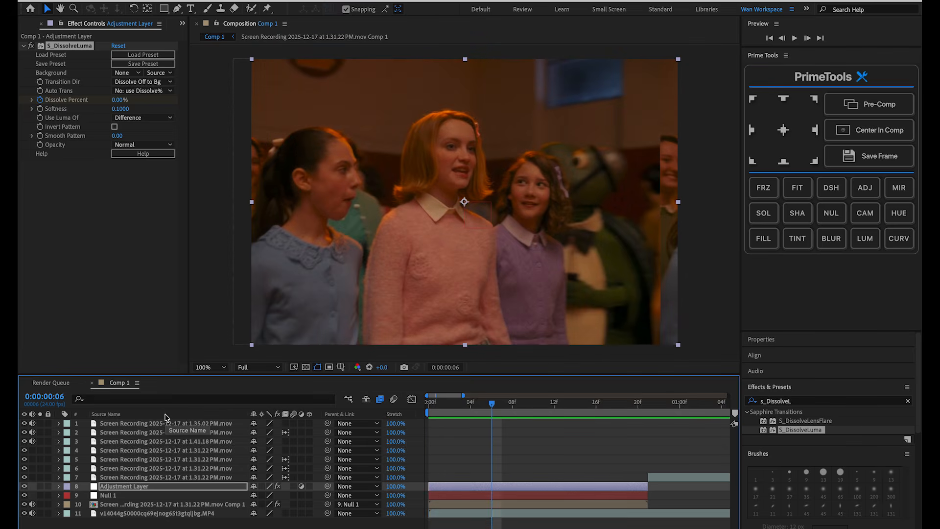
# - Reveal the adjustment layer's Dissolve Percent keyframes, move the second one to 0:00:00:13 and play the result
pyautogui.press('u')
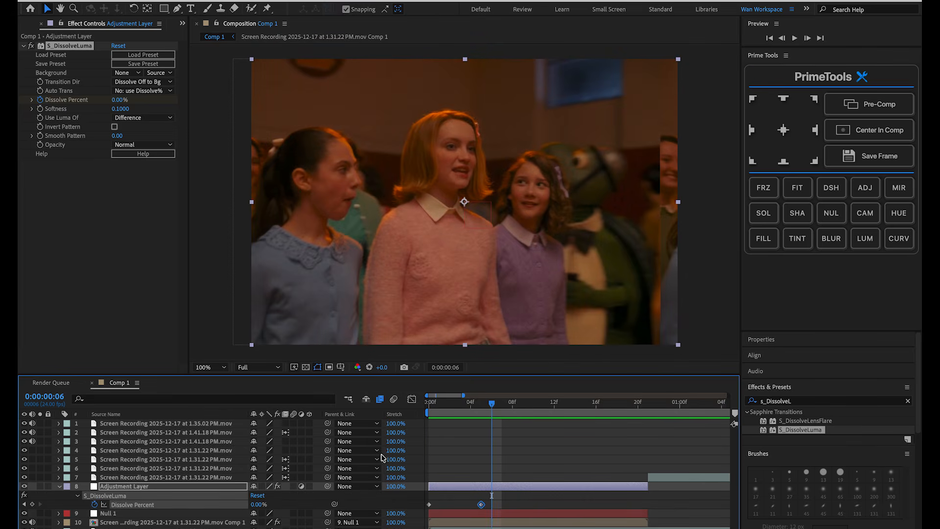
pyautogui.moveTo(482, 505); pyautogui.dragTo(563, 504)
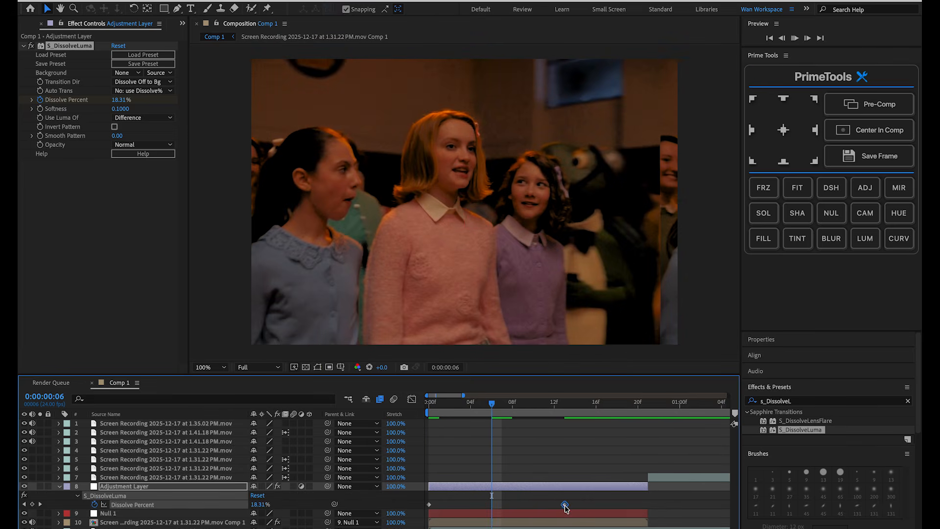
pyautogui.press('pagedown')
pyautogui.press('pagedown')
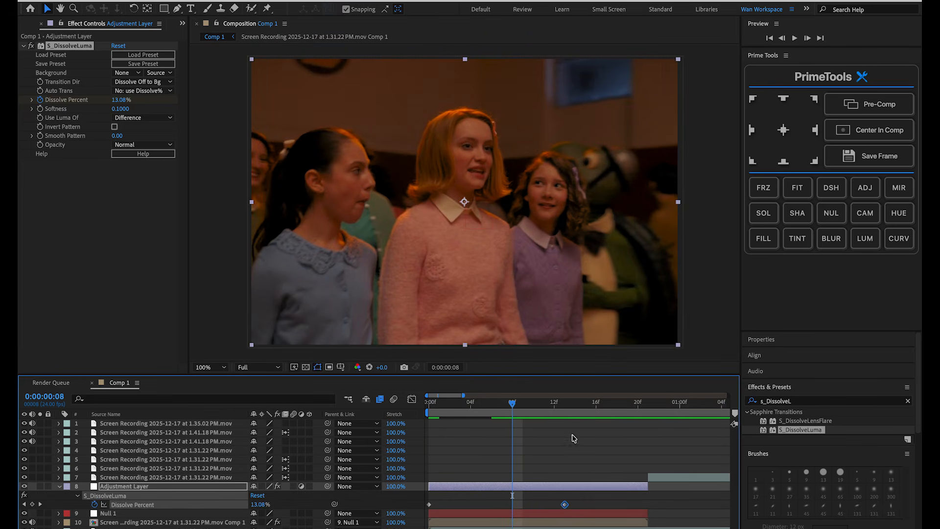
pyautogui.press('space')
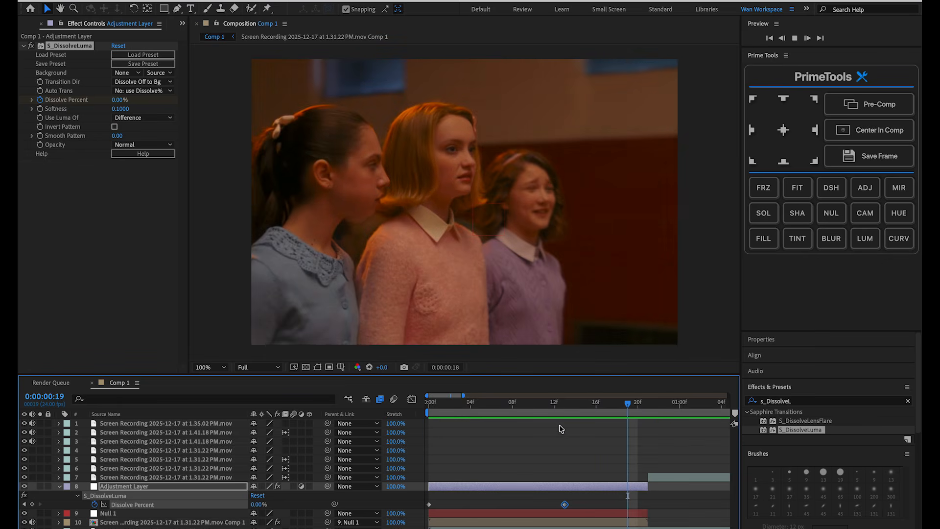
# - Replay and scrub through the opening frames to review the lengthened luma dissolve with the slide and zoom
pyautogui.moveTo(558, 409); pyautogui.dragTo(164, 410)
pyautogui.press('space')
pyautogui.press('space')
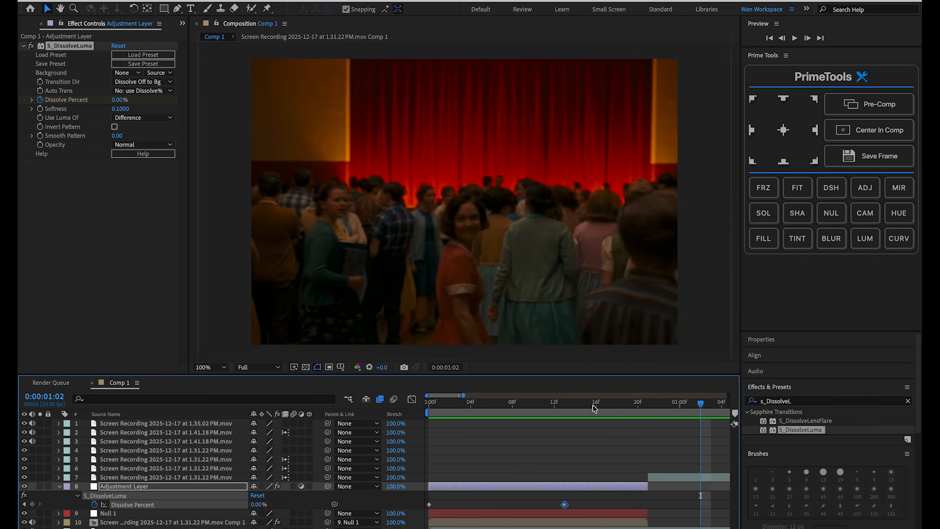
pyautogui.moveTo(594, 408); pyautogui.dragTo(479, 404)
pyautogui.press('space')
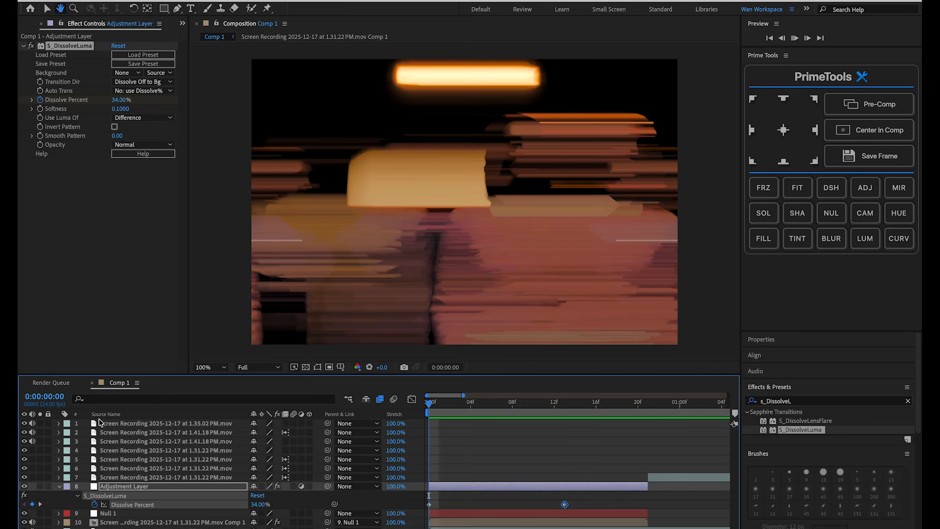
pyautogui.press('space')
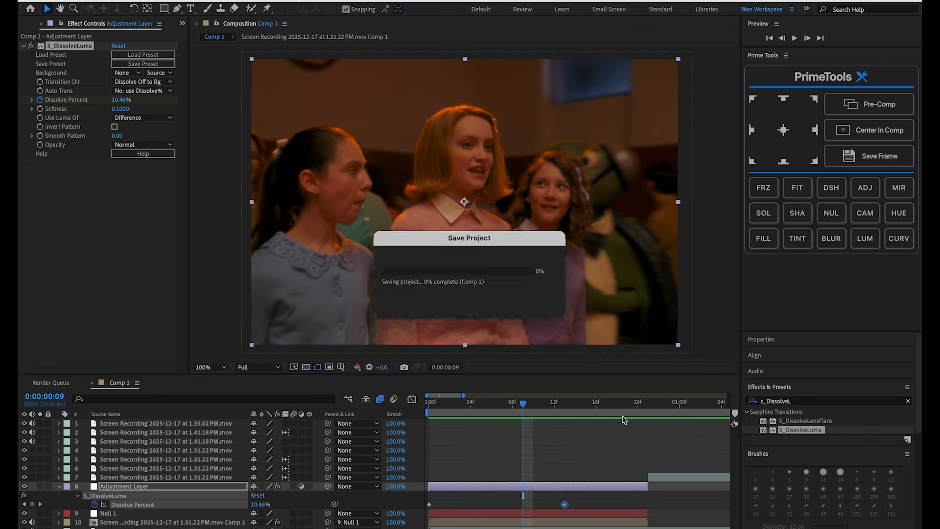
pyautogui.moveTo(512, 402); pyautogui.dragTo(490, 524)
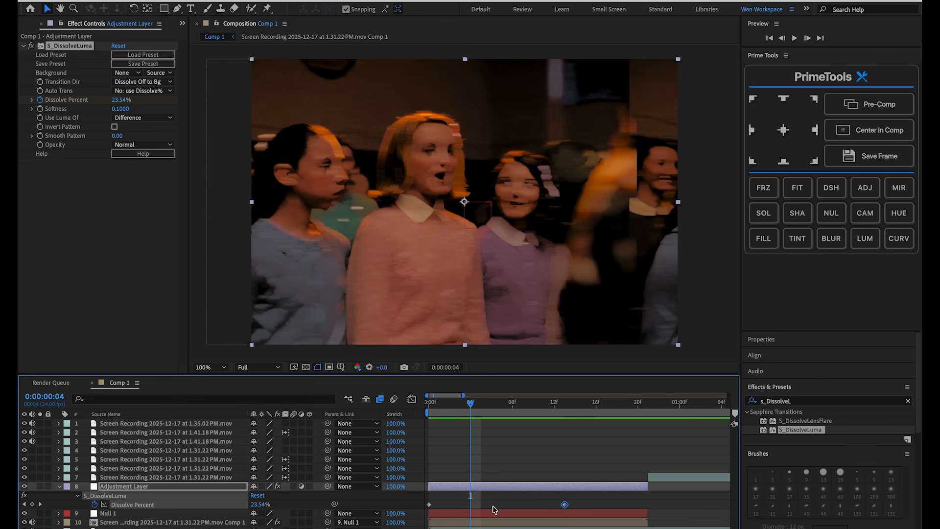
pyautogui.press('space')
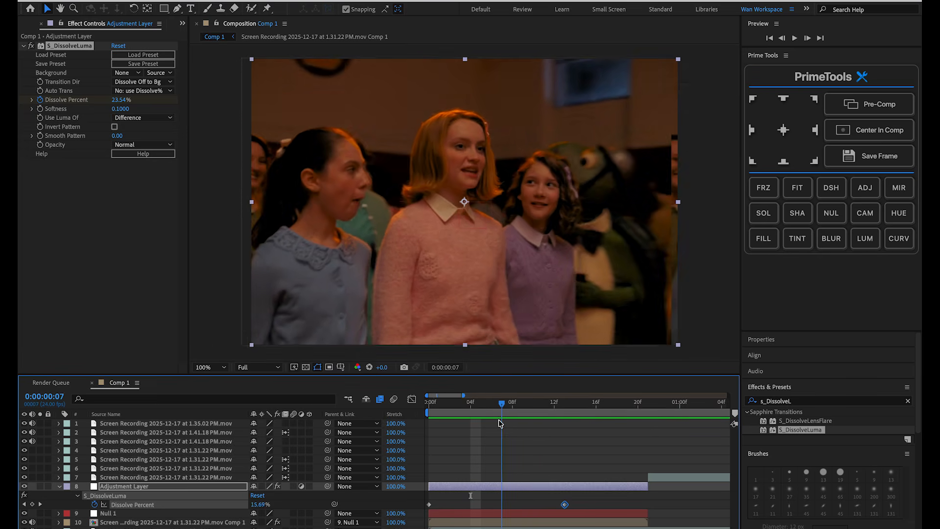
pyautogui.moveTo(511, 397); pyautogui.dragTo(565, 399)
pyautogui.press('-')
pyautogui.press('-')
pyautogui.press('-')
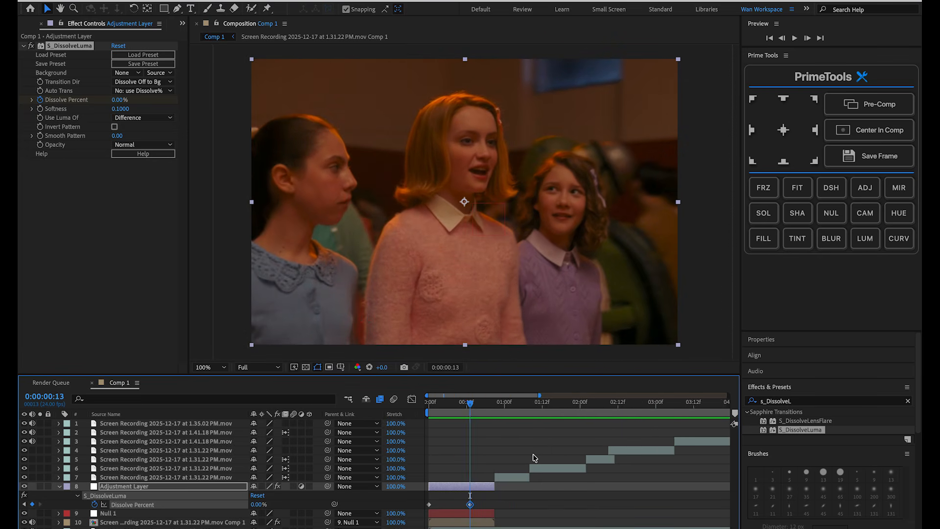
pyautogui.press('=')
pyautogui.press('=')
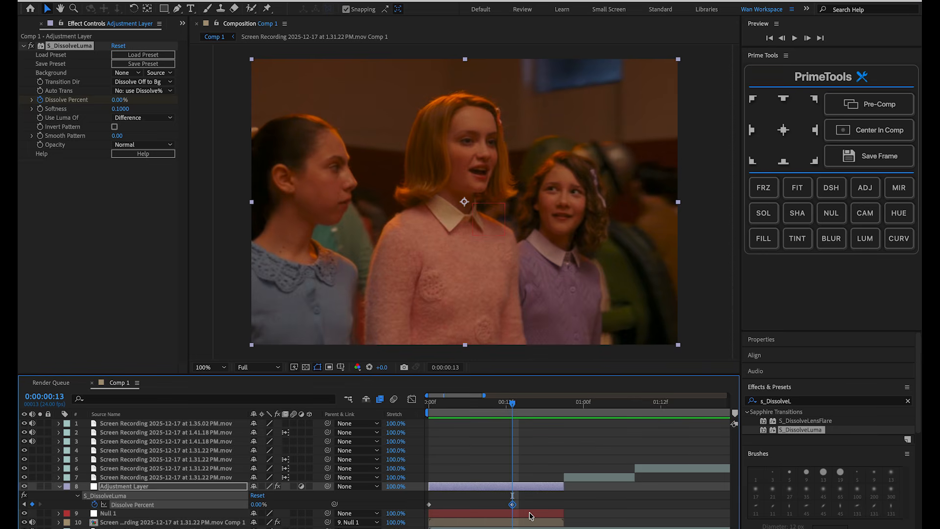
pyautogui.press('-')
pyautogui.press('-')
pyautogui.press('=')
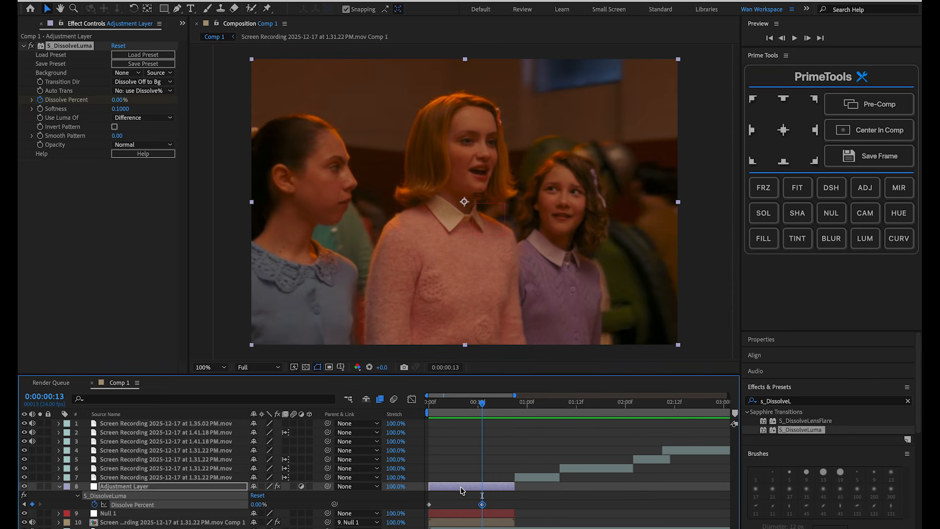
# - Add a second adjustment layer over the first clip and apply Minimax to it with Direction set to Just Horizontal
pyautogui.click(865, 187)
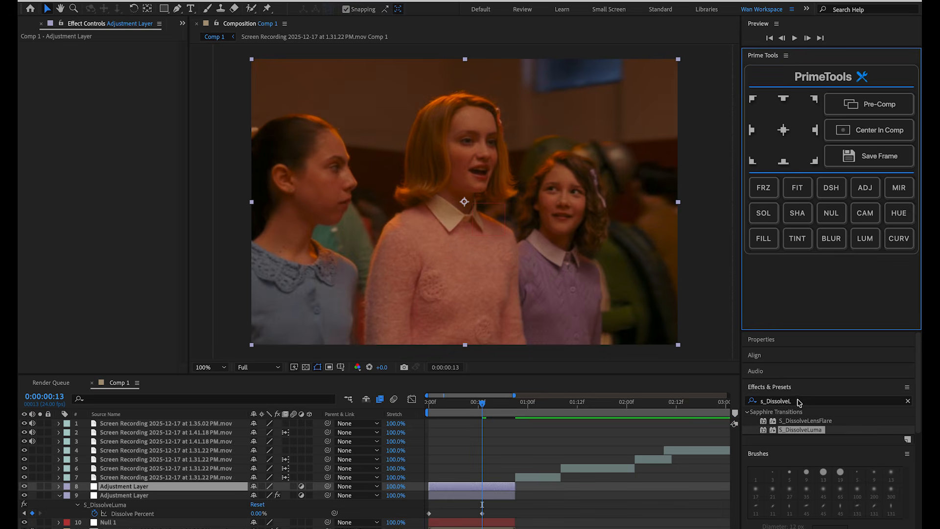
pyautogui.click(800, 403)
pyautogui.write('minima')
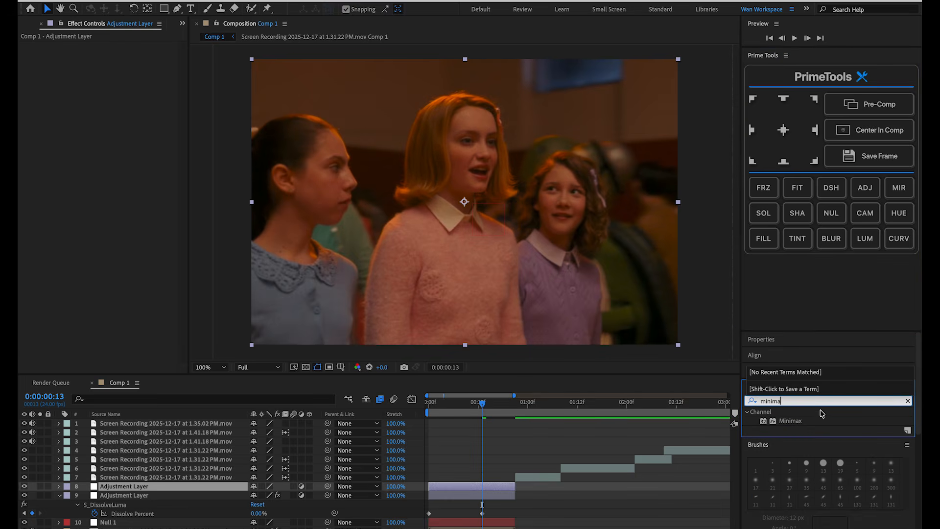
pyautogui.moveTo(789, 423); pyautogui.dragTo(479, 487)
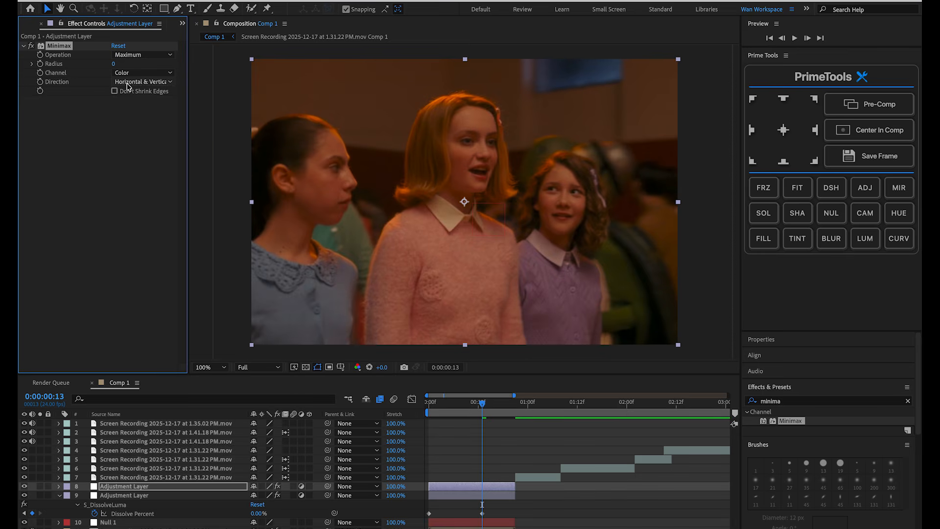
pyautogui.click(128, 84)
pyautogui.click(141, 109)
# - Keyframe the Minimax Radius on this adjustment layer at 0 on 0:00:00:16 and 85 on 0:00:00:20
pyautogui.scroll(5, 495, 447)
pyautogui.scroll(-5, 519, 477)
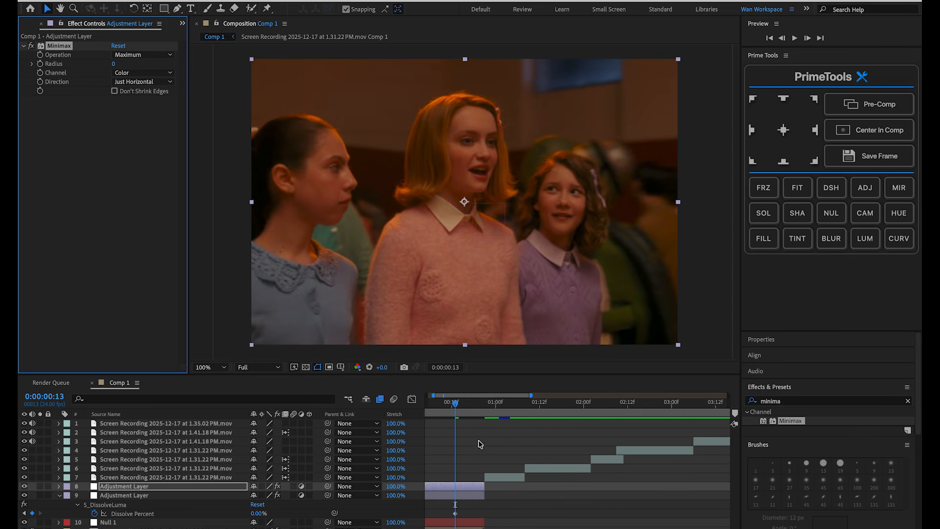
pyautogui.moveTo(456, 403); pyautogui.dragTo(467, 405)
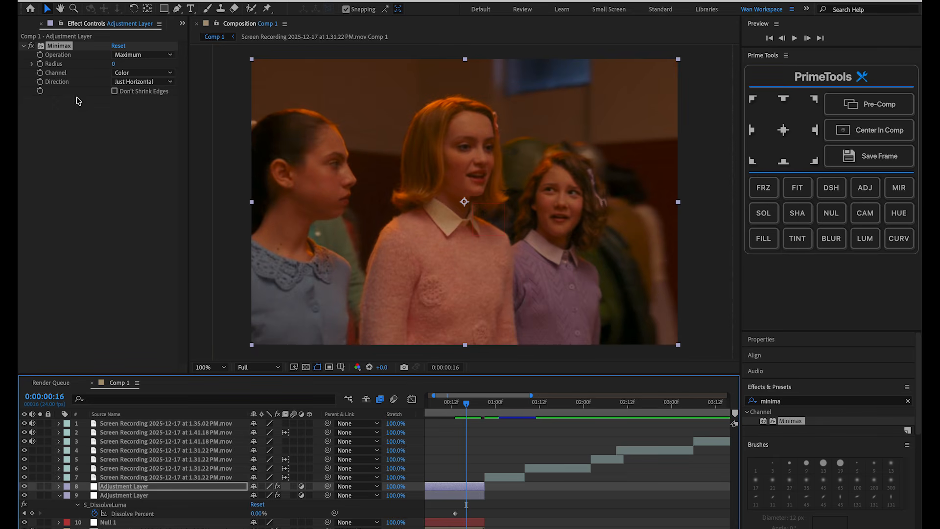
pyautogui.click(41, 63)
pyautogui.scroll(3, 547, 465)
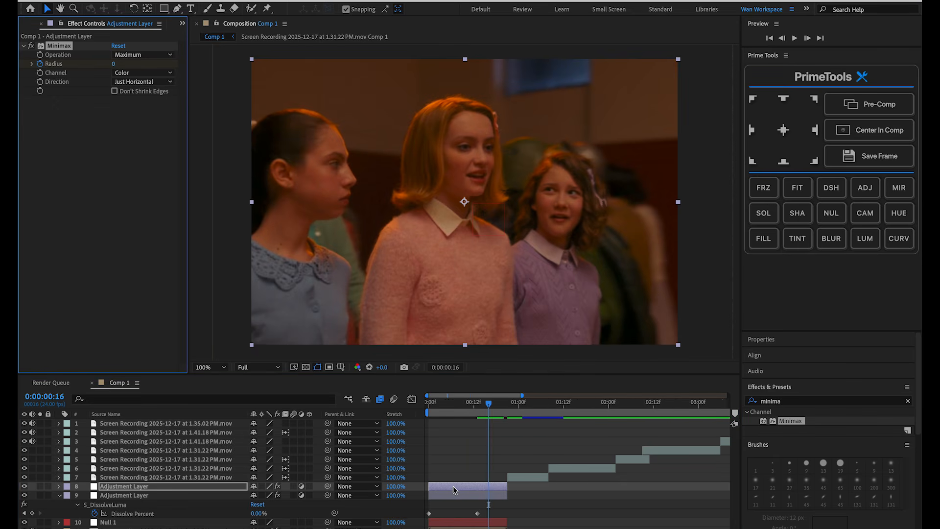
pyautogui.moveTo(511, 410); pyautogui.dragTo(543, 404)
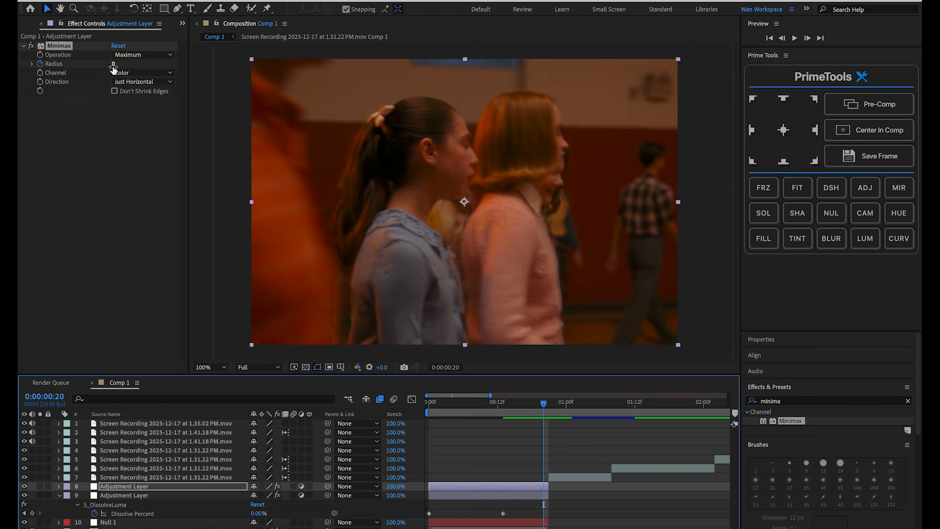
pyautogui.moveTo(113, 69); pyautogui.dragTo(158, 69)
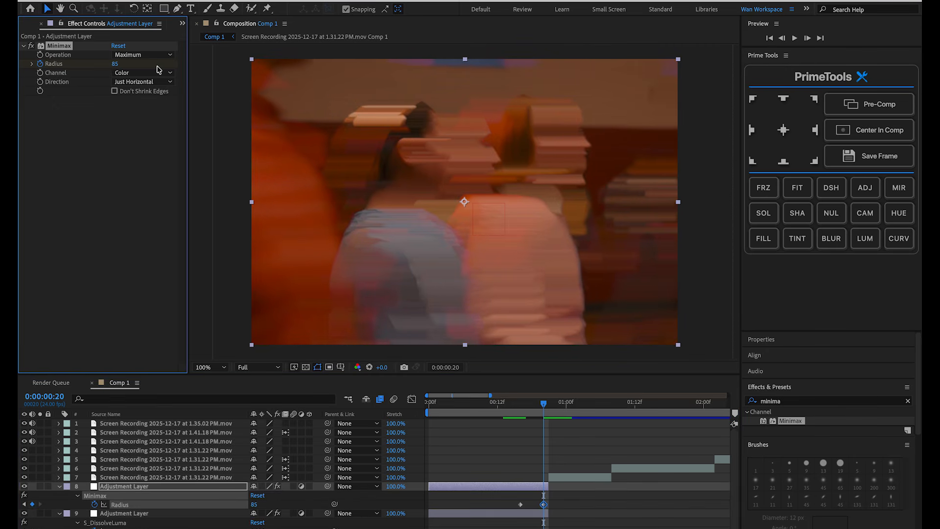
# - Shift both Radius keyframes one frame later, to 0:00:00:17 and 0:00:00:21, and preview the smear into the next clip
pyautogui.moveTo(544, 505); pyautogui.dragTo(549, 505)
pyautogui.moveTo(584, 413); pyautogui.dragTo(521, 416)
pyautogui.click(522, 505)
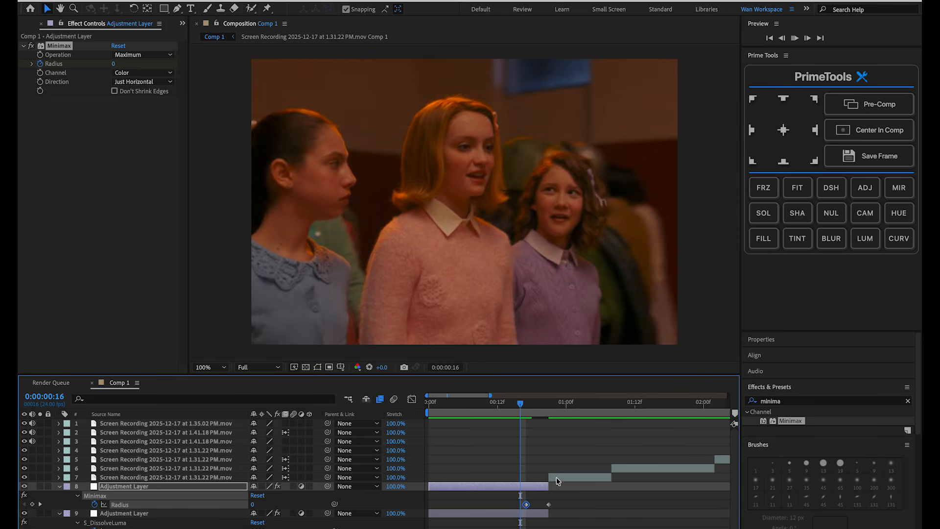
pyautogui.press('space')
pyautogui.moveTo(553, 409)
pyautogui.mouseDown()
pyautogui.moveTo(475, 409)
pyautogui.moveTo(555, 411)
pyautogui.mouseUp()
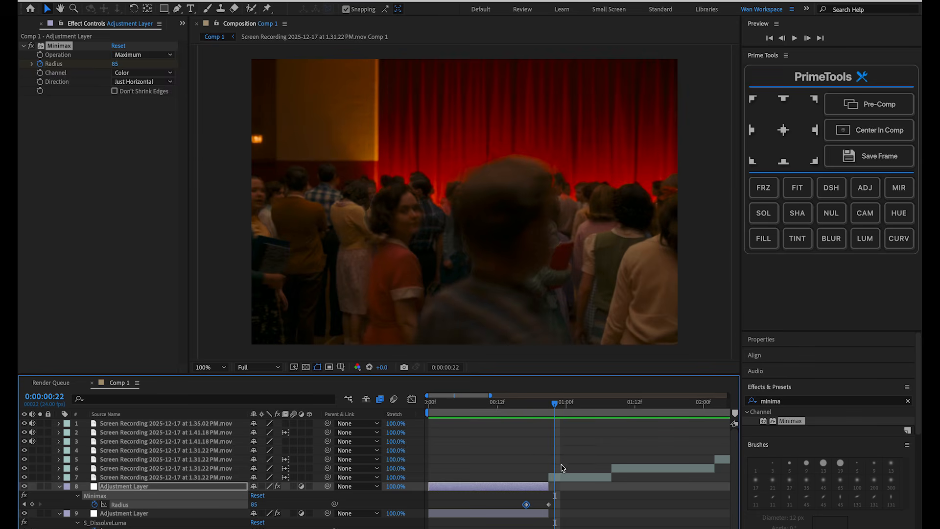
# - Add an adjustment layer over the second clip and apply Minimax to it with Direction set to Just Horizontal
pyautogui.click(562, 478)
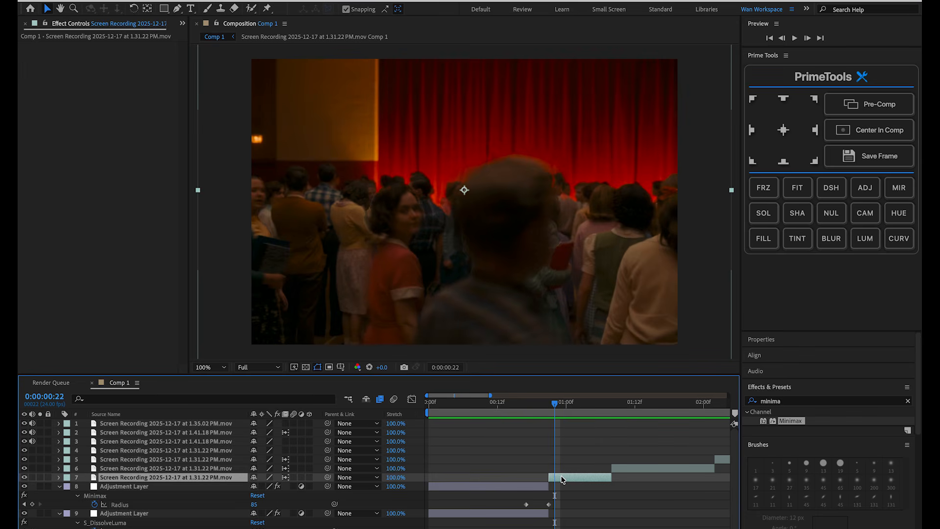
pyautogui.click(865, 188)
pyautogui.moveTo(555, 413)
pyautogui.mouseDown()
pyautogui.moveTo(517, 412)
pyautogui.moveTo(555, 410)
pyautogui.mouseUp()
pyautogui.moveTo(782, 424); pyautogui.dragTo(580, 478)
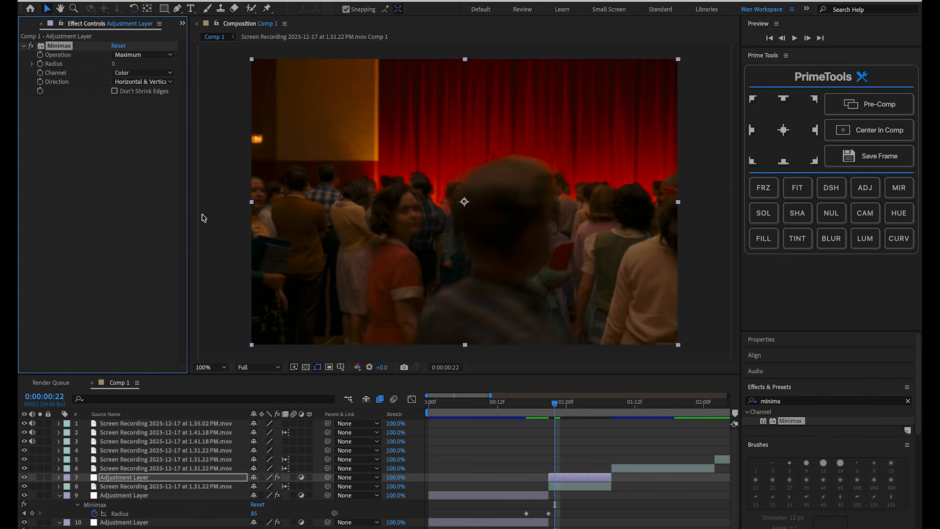
pyautogui.click(130, 81)
pyautogui.click(133, 105)
# - Keyframe the second clip's Minimax Radius at 54 on 0:00:00:21 and 0 on 0:00:01:00, and reveal the keyframes
pyautogui.moveTo(553, 406); pyautogui.dragTo(549, 406)
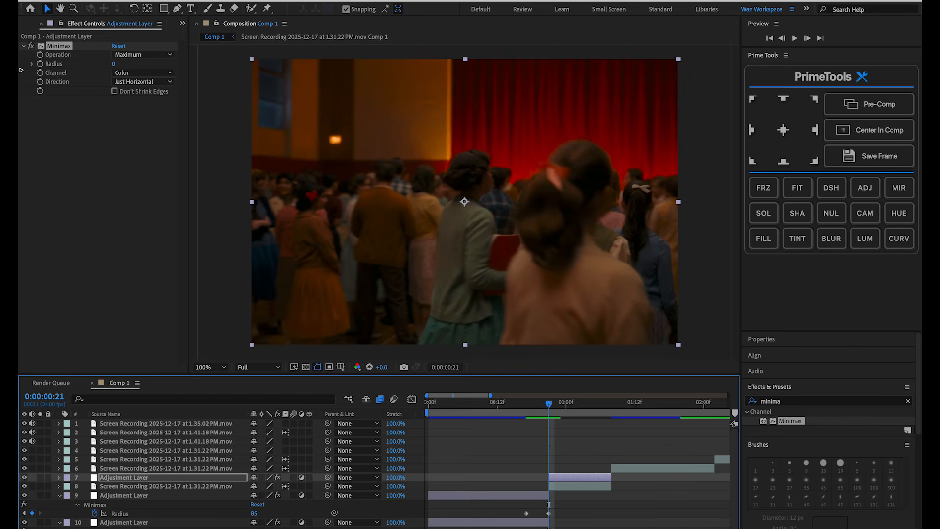
pyautogui.moveTo(117, 68); pyautogui.dragTo(142, 66)
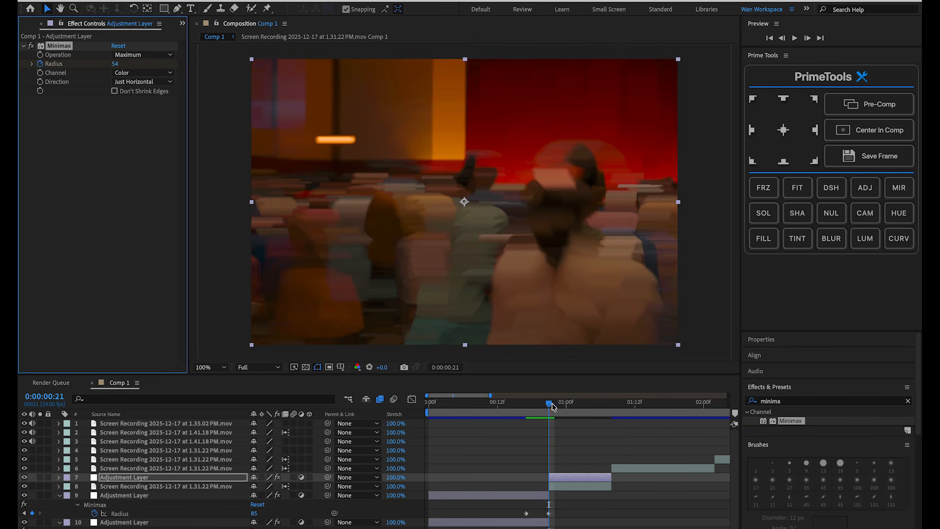
pyautogui.moveTo(551, 407); pyautogui.dragTo(577, 407)
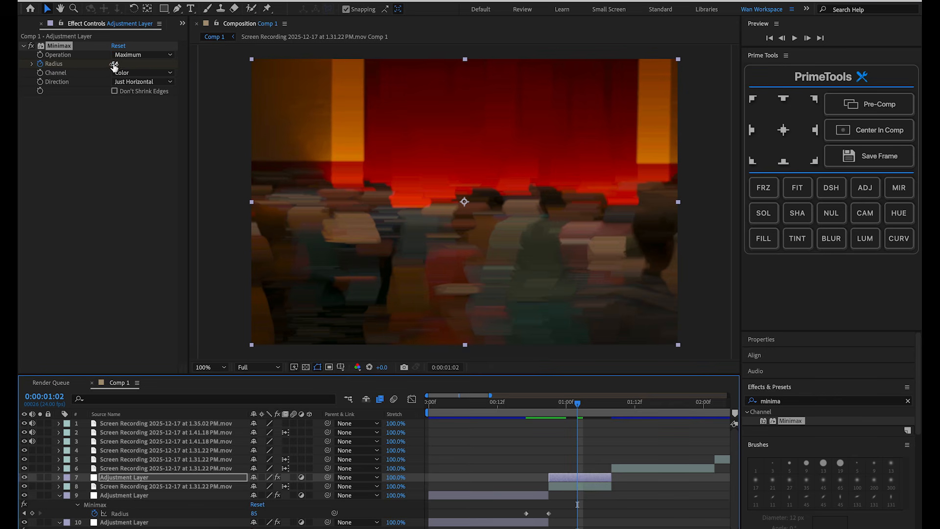
pyautogui.click(113, 66)
pyautogui.write('0')
pyautogui.press('Return')
pyautogui.moveTo(562, 408); pyautogui.dragTo(581, 432)
pyautogui.press('u')
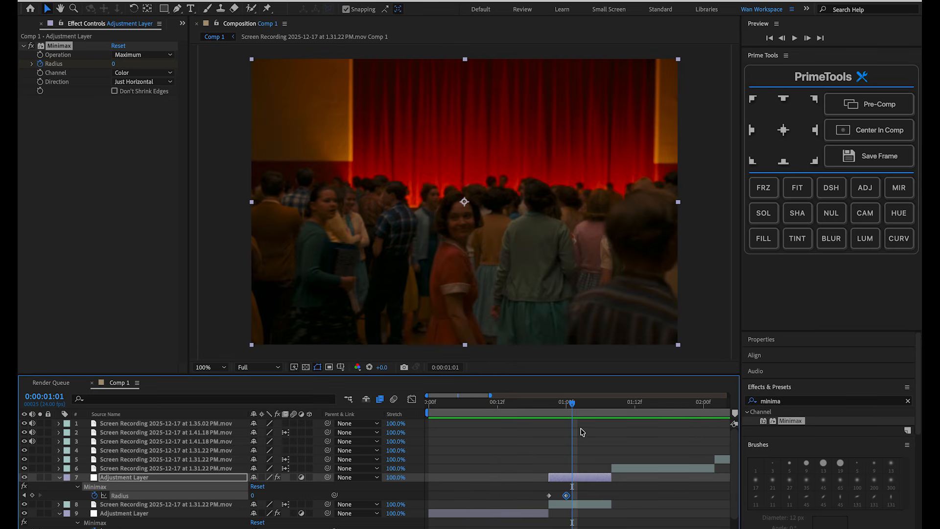
# - Search for "s_dissolvel" and try S_DissolveLensFlare on the second clip's adjustment layer, keyframing Dissolve Percent from 3% at 0:00:00:21
pyautogui.click(784, 402)
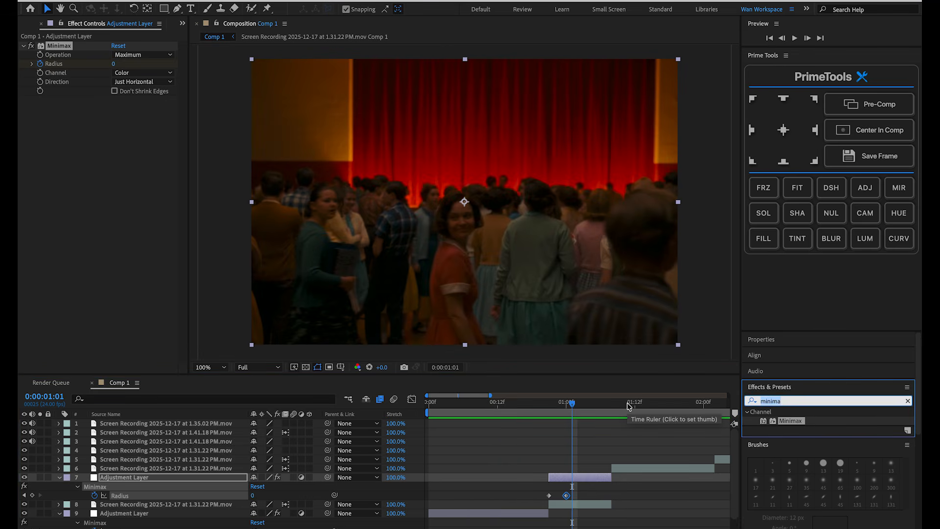
pyautogui.write('s_dissolvel')
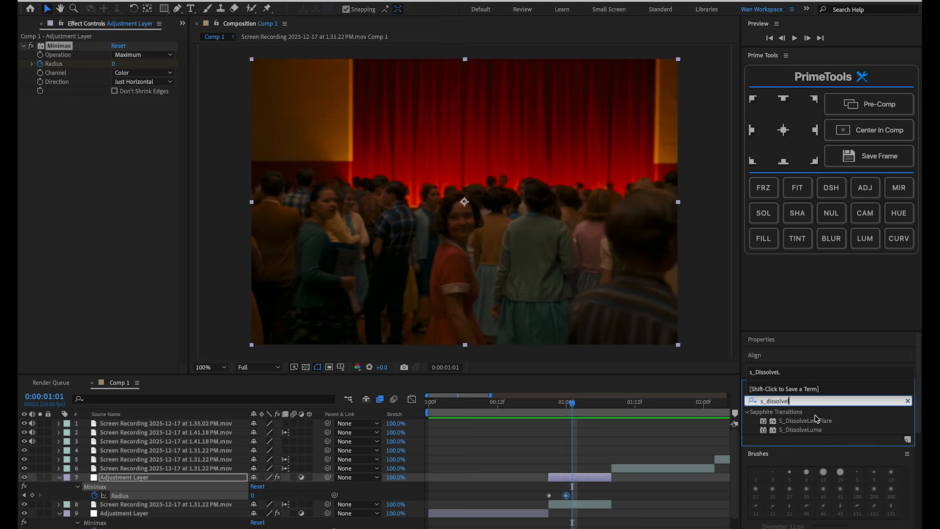
pyautogui.moveTo(808, 429); pyautogui.dragTo(591, 484)
pyautogui.moveTo(572, 402); pyautogui.dragTo(549, 409)
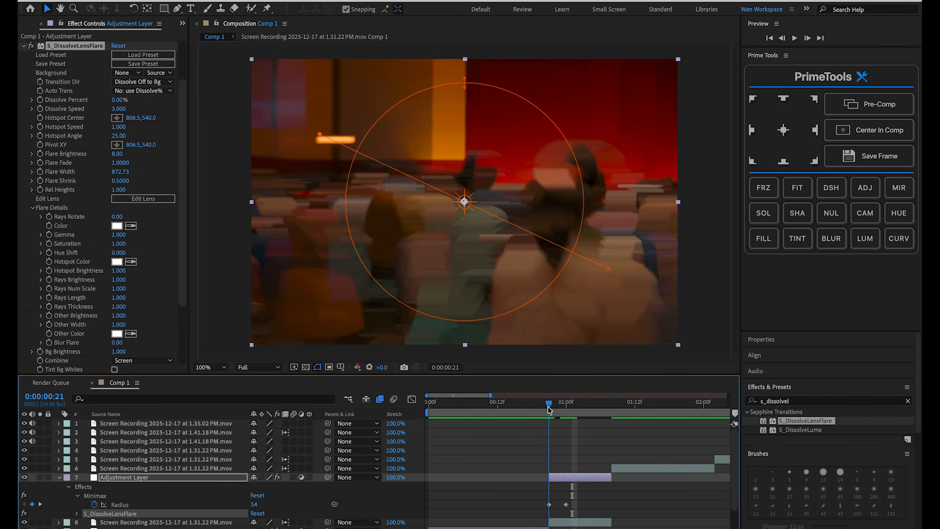
pyautogui.moveTo(120, 101)
pyautogui.mouseDown()
pyautogui.moveTo(136, 101)
pyautogui.moveTo(124, 101)
pyautogui.mouseUp()
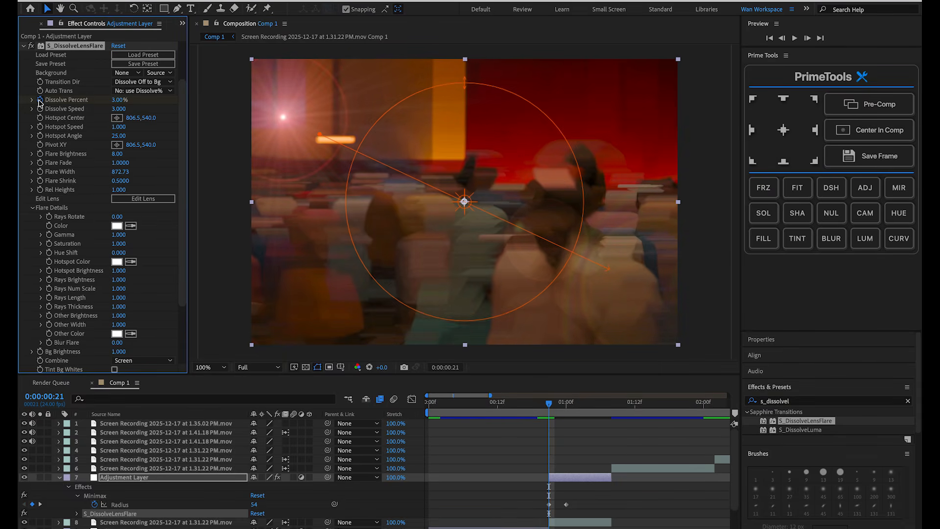
pyautogui.click(568, 405)
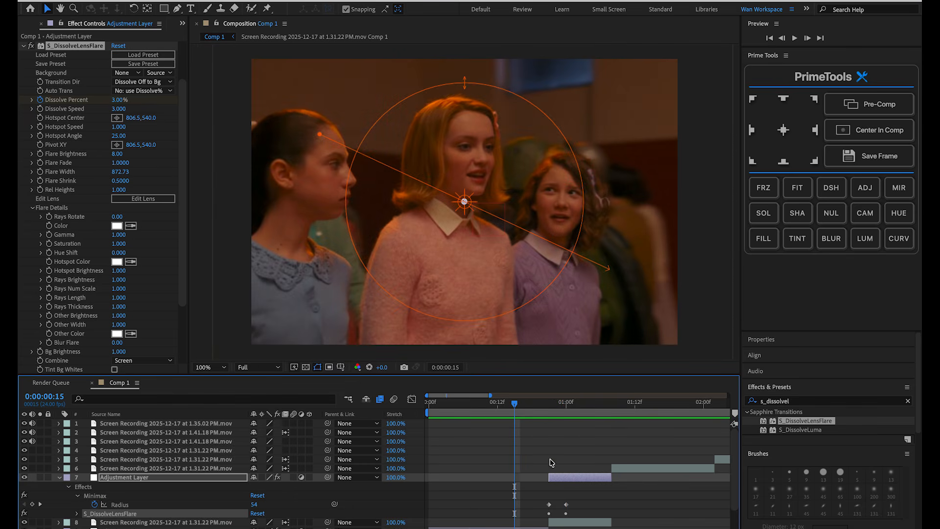
# - Try starting the second clip's adjustment layer earlier, at about 0:00:00:16, and undo this change together with the lens flare effect
pyautogui.moveTo(549, 479); pyautogui.dragTo(521, 481)
pyautogui.click(575, 406)
pyautogui.press('super+z')
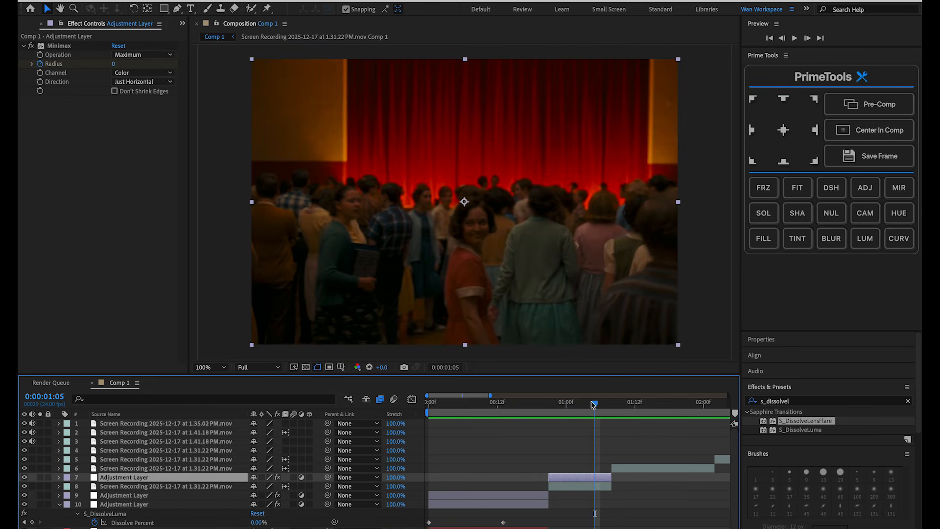
# - Add a null over the second clip and parent that clip to it
pyautogui.moveTo(594, 404)
pyautogui.mouseDown()
pyautogui.moveTo(626, 404)
pyautogui.moveTo(589, 403)
pyautogui.mouseUp()
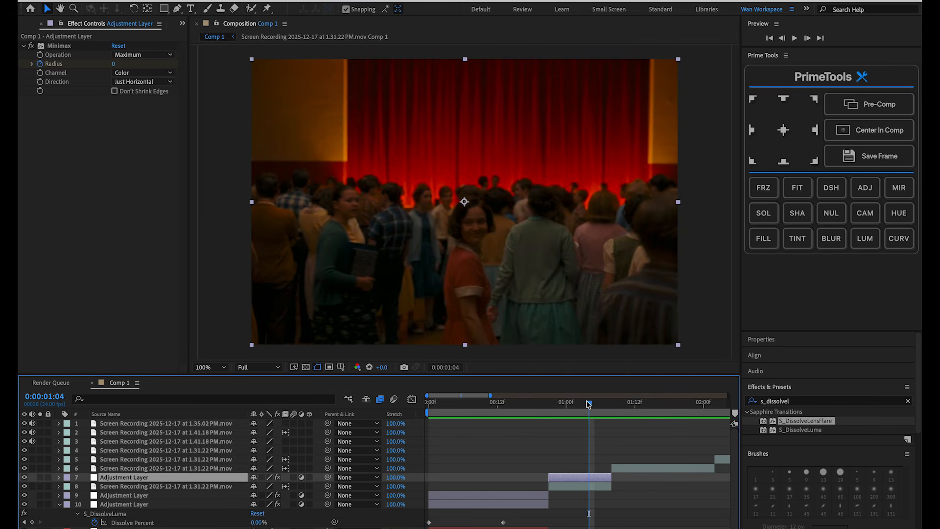
pyautogui.click(588, 485)
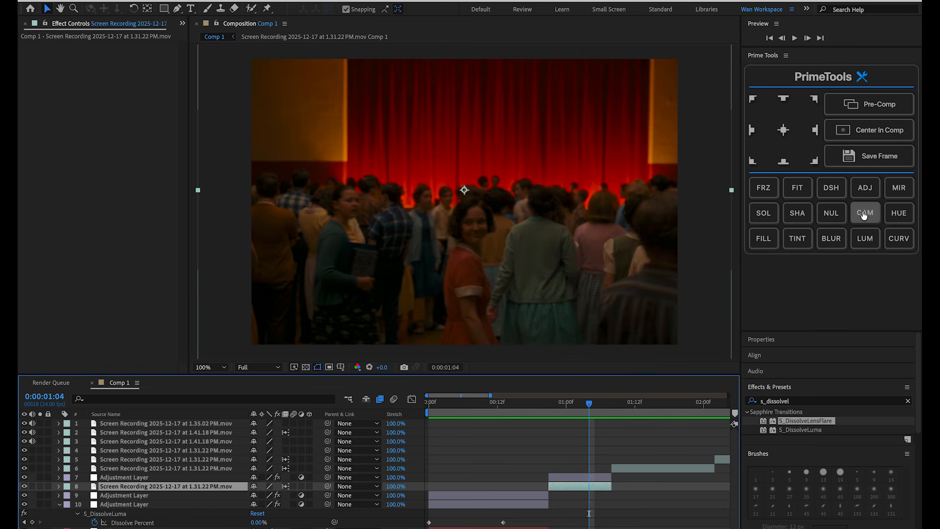
pyautogui.click(831, 213)
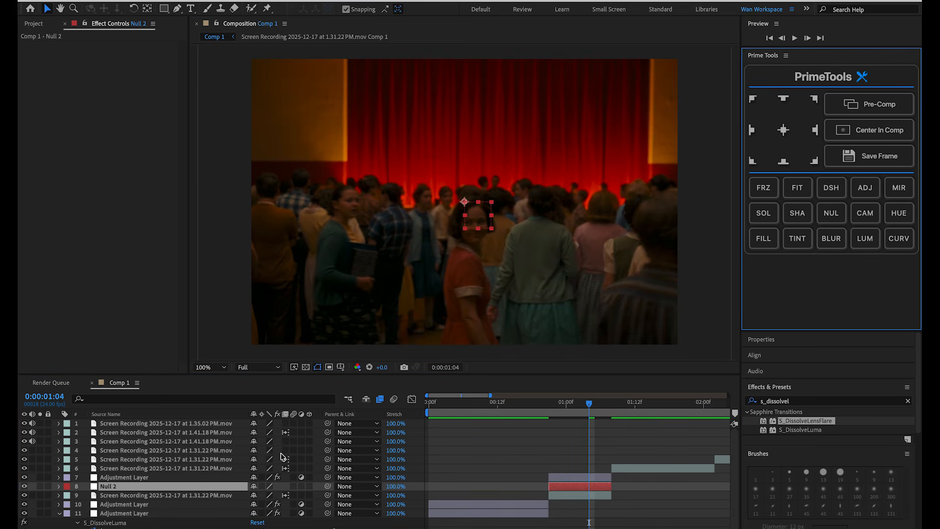
pyautogui.click(195, 496)
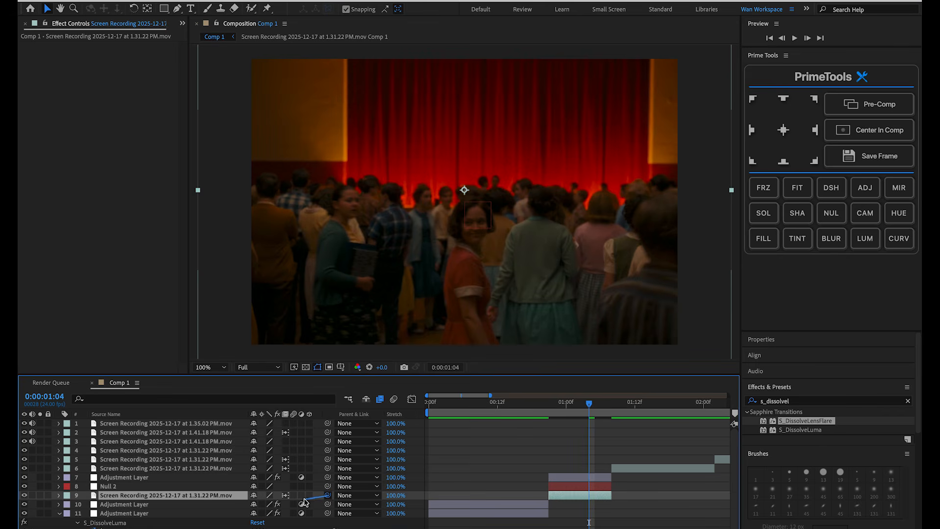
pyautogui.moveTo(304, 502); pyautogui.dragTo(160, 488)
# - Keyframe the new null's Scale at 100% on 0:00:01:04 and 191% on 0:00:01:07
pyautogui.click(576, 487)
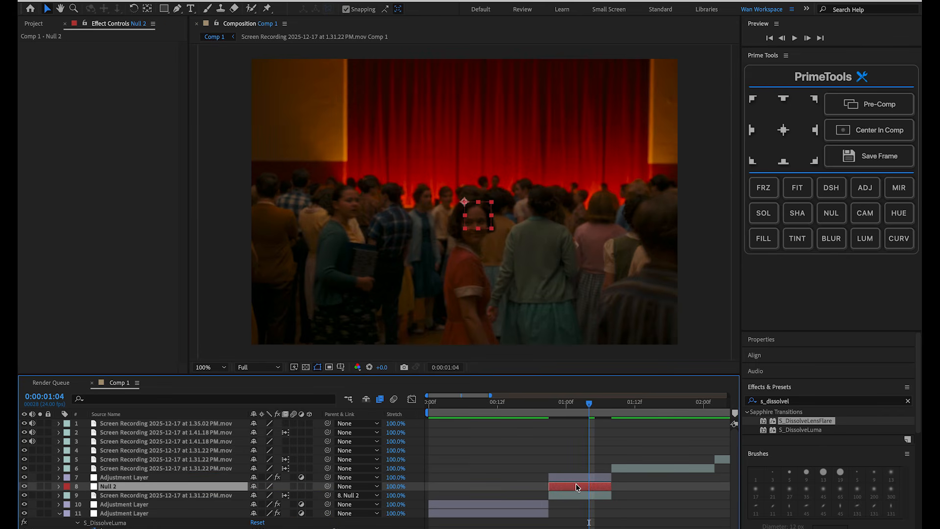
pyautogui.press('s')
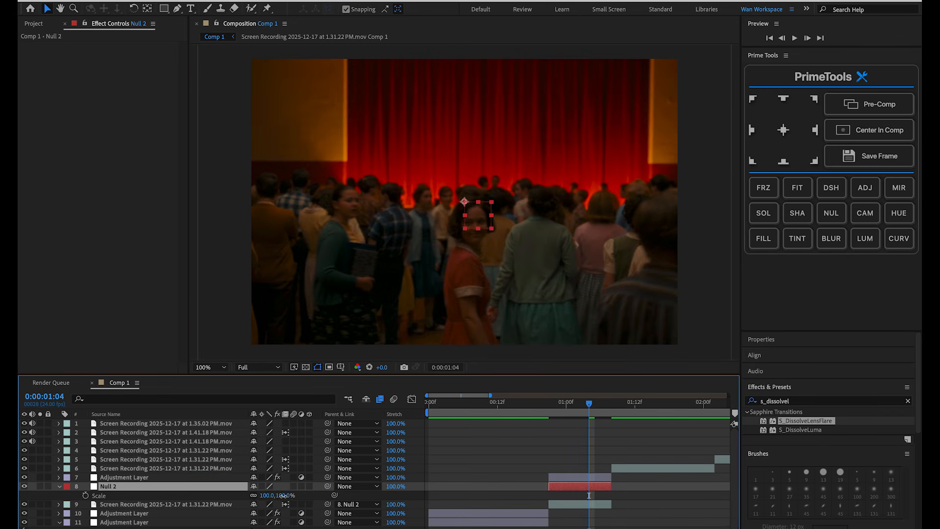
pyautogui.click(86, 496)
pyautogui.moveTo(605, 410); pyautogui.dragTo(609, 410)
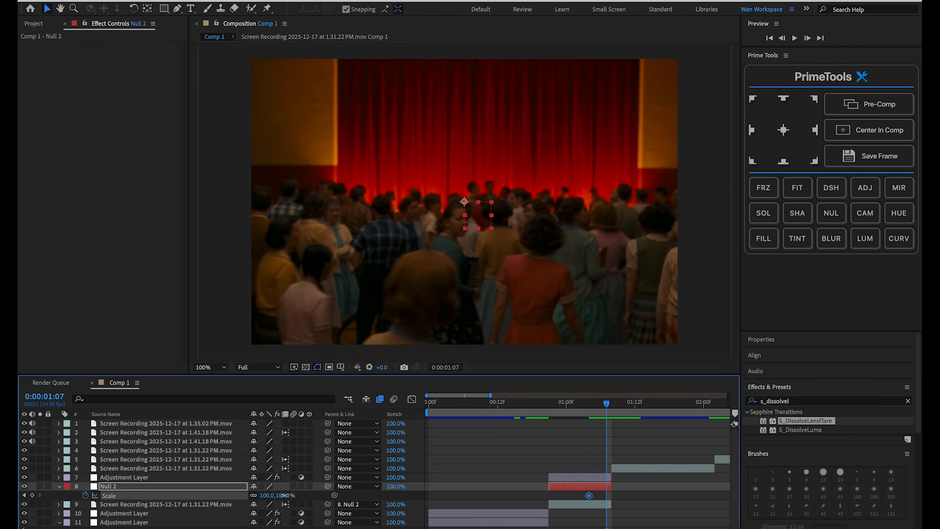
pyautogui.moveTo(284, 495); pyautogui.dragTo(625, 474)
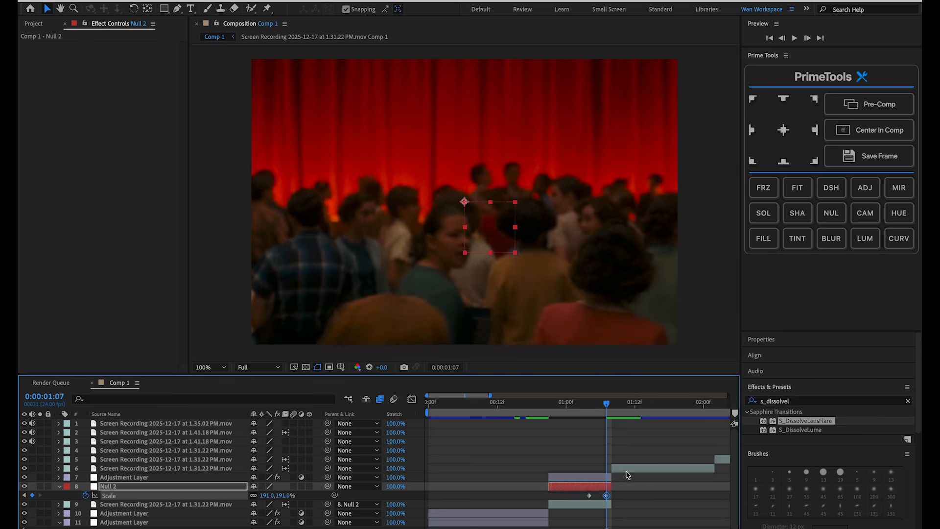
# - Apply Easy Ease to both Scale keyframes of the second clip's null
pyautogui.moveTo(609, 404)
pyautogui.mouseDown()
pyautogui.moveTo(583, 407)
pyautogui.moveTo(602, 406)
pyautogui.mouseUp()
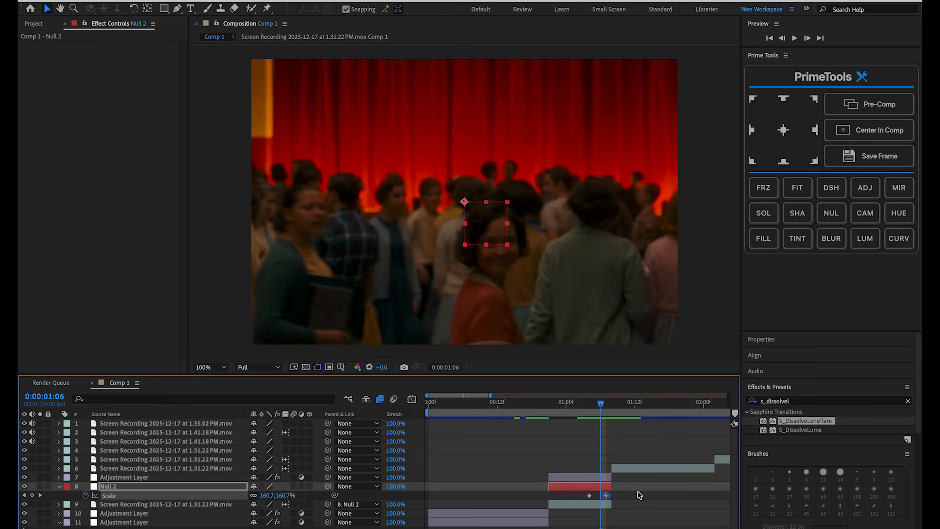
pyautogui.moveTo(621, 507); pyautogui.dragTo(574, 497)
pyautogui.press('F9')
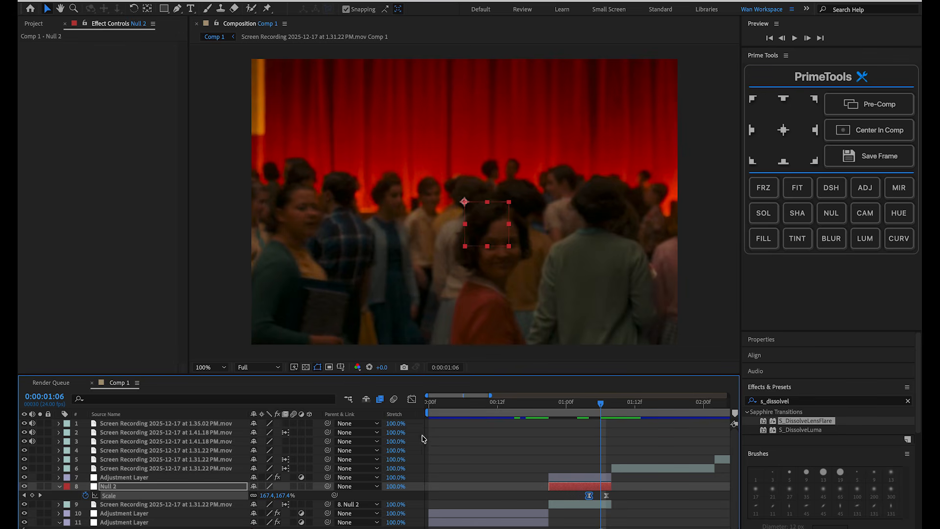
# - Reshape the second null's Scale curve in the value graph so the zoom starts slowly and accelerates sharply into its last keyframe
pyautogui.click(412, 399)
pyautogui.rightClick(466, 416)
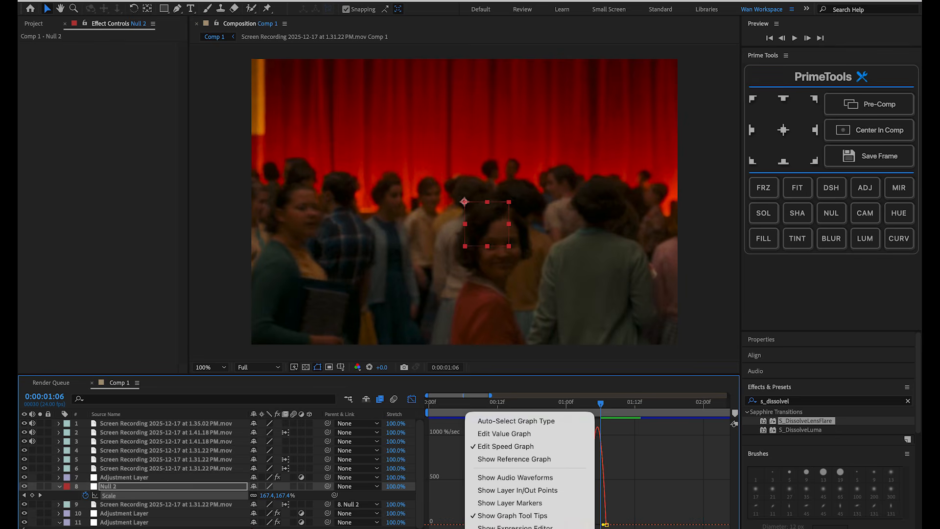
pyautogui.click(510, 435)
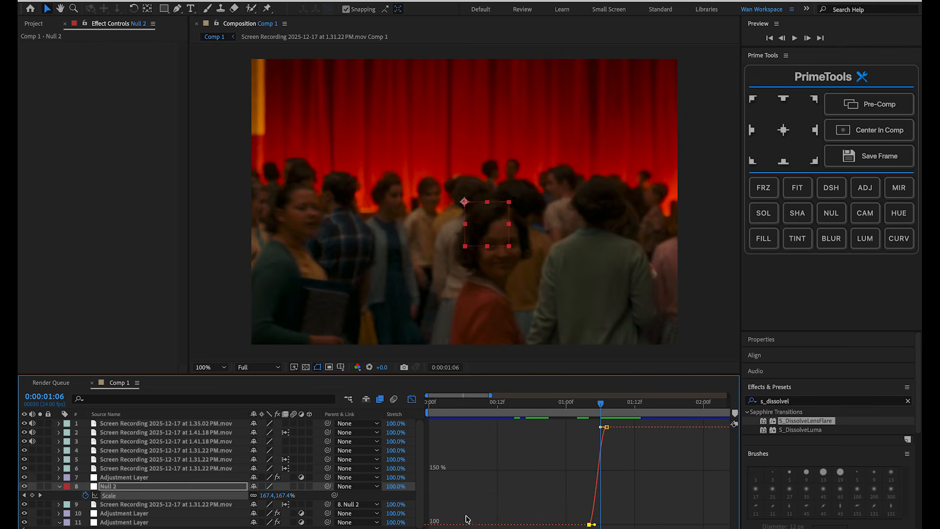
pyautogui.press('=')
pyautogui.press('=')
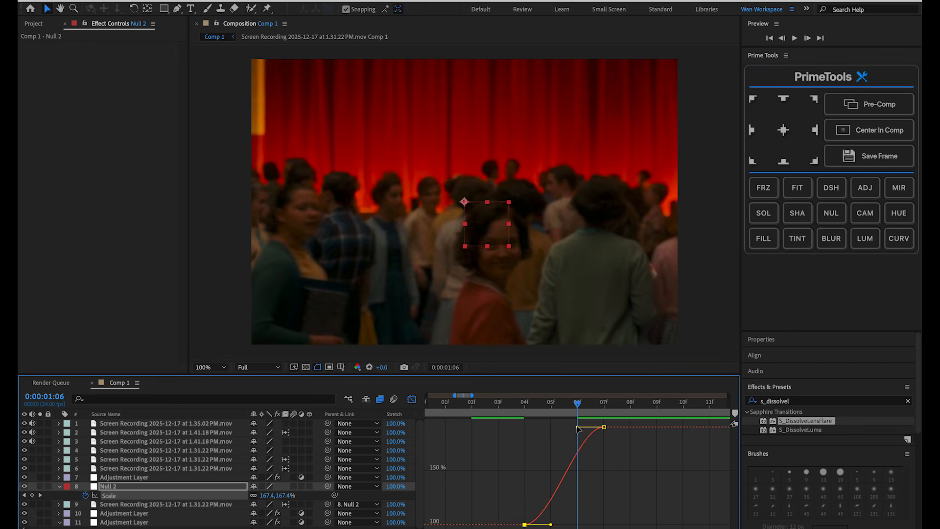
pyautogui.press('space')
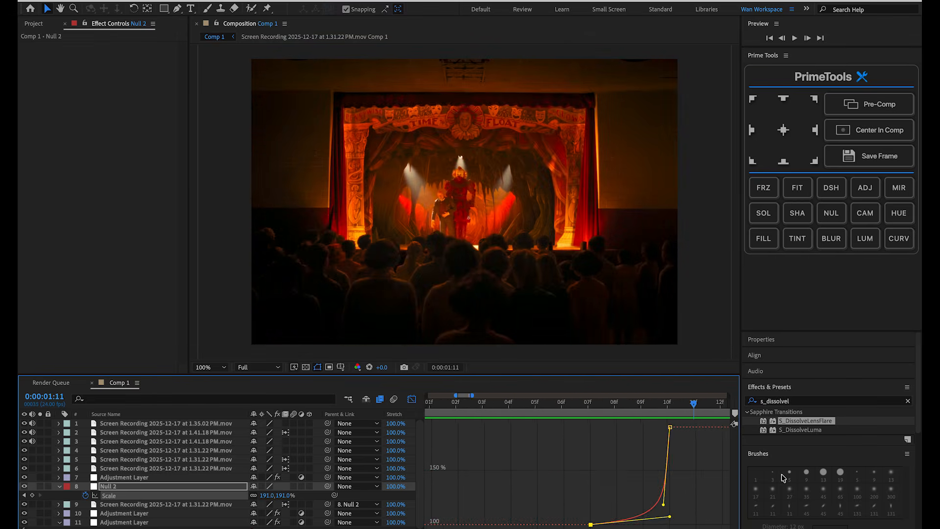
# - Review the second clip's zoom against its Scale curve, from 0:00:00:11 to 0:00:01:06
pyautogui.moveTo(337, 479); pyautogui.dragTo(612, 472)
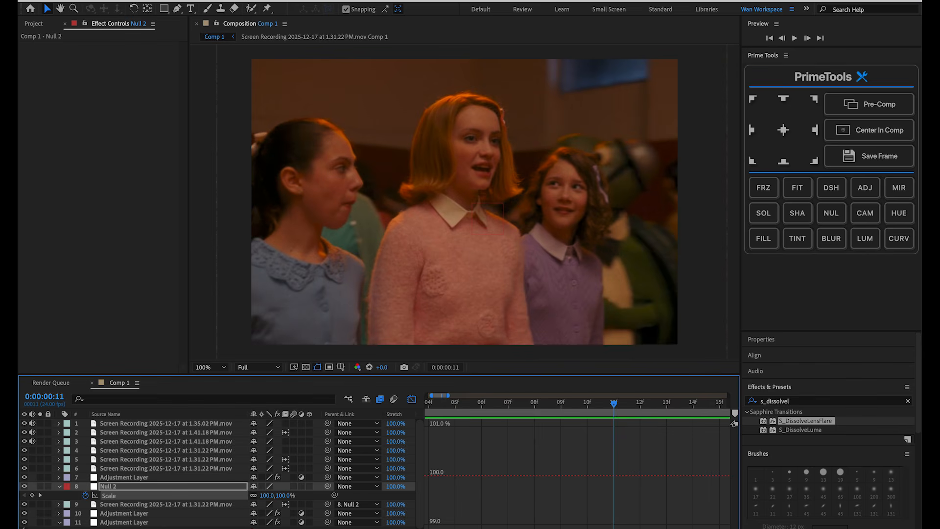
pyautogui.press('-')
pyautogui.press('-')
pyautogui.press('-')
pyautogui.press('=')
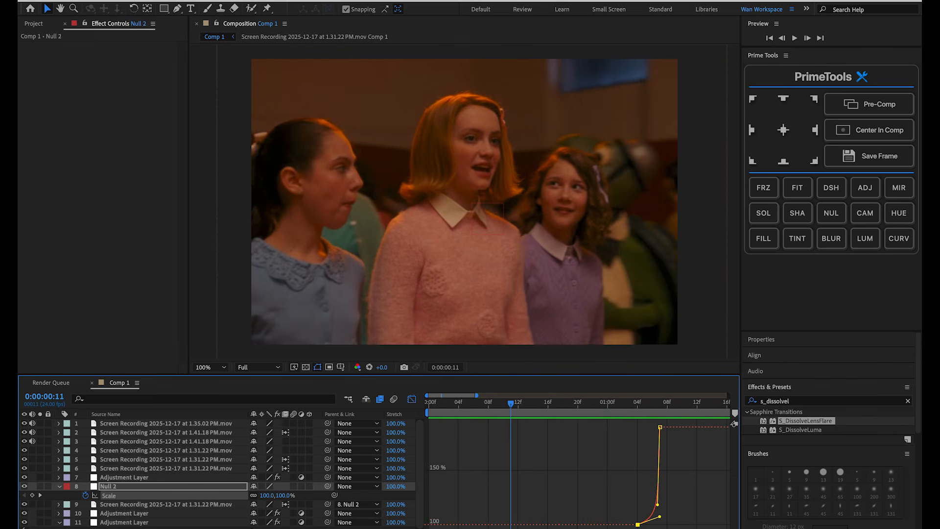
pyautogui.click(654, 403)
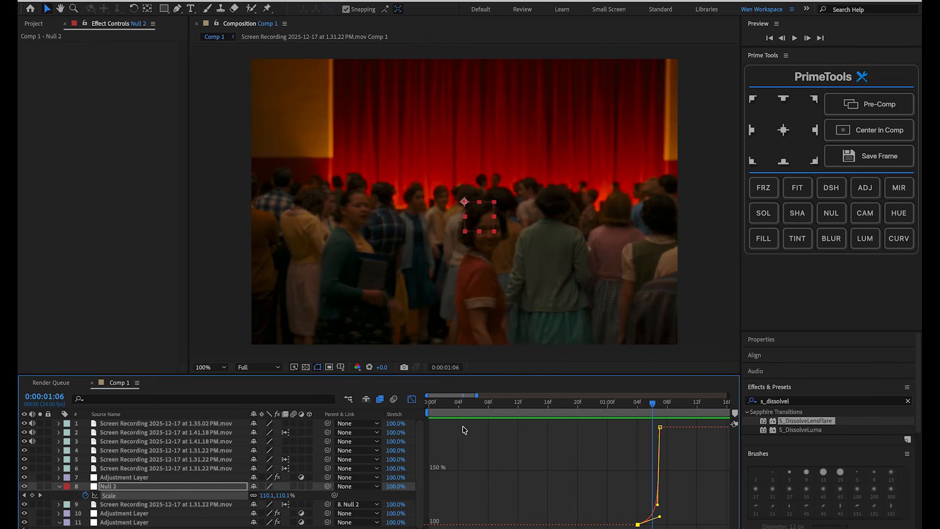
# - Enable motion blur for the second clip's footage layer
pyautogui.click(412, 400)
pyautogui.press('=')
pyautogui.press('=')
pyautogui.press('=')
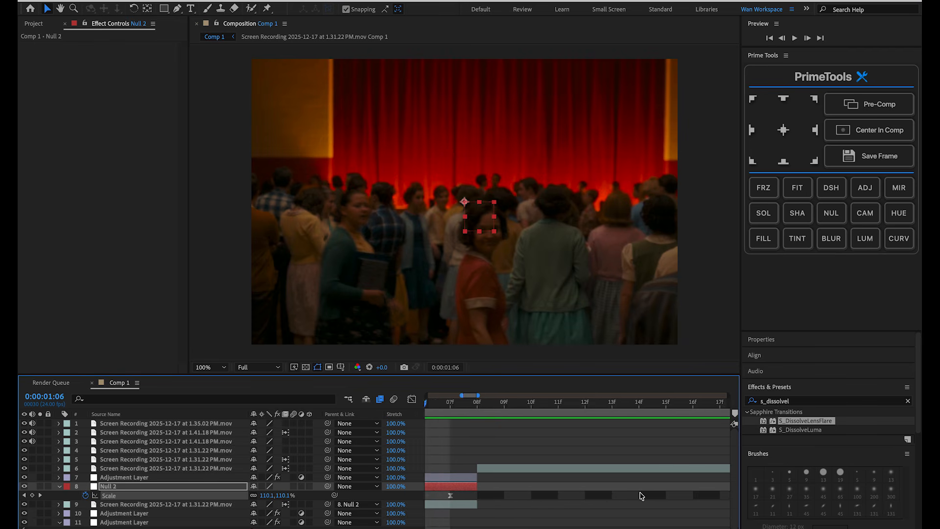
pyautogui.click(501, 495)
pyautogui.press('j')
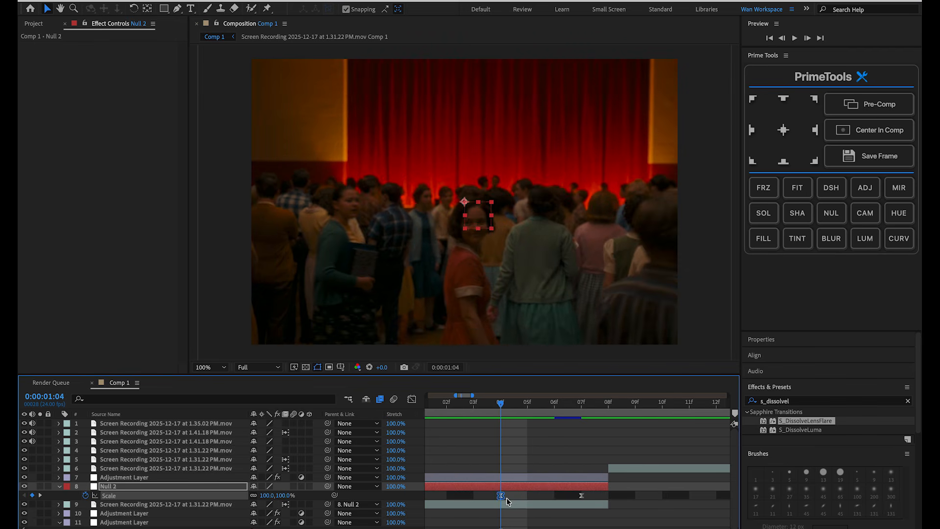
pyautogui.click(500, 505)
pyautogui.click(294, 504)
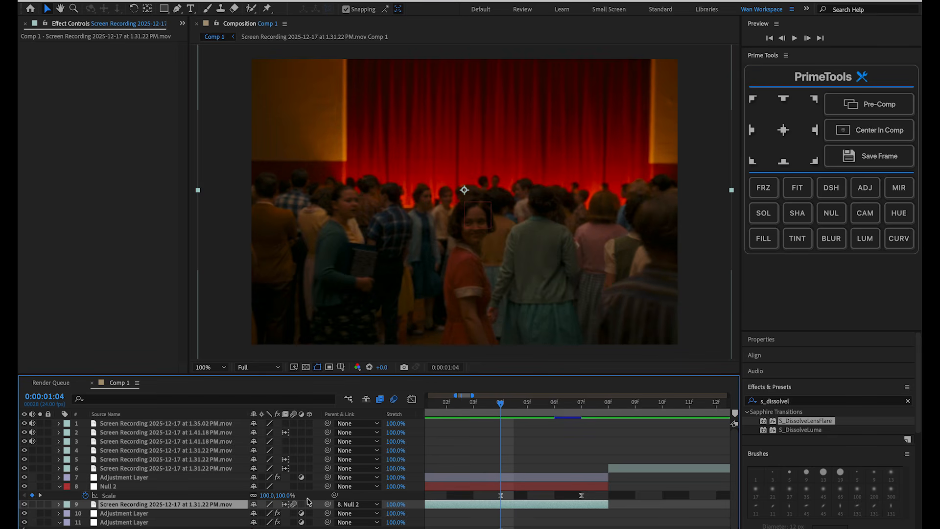
# - Move the second null's last Scale keyframe to 0:00:01:08, the end of the clip
pyautogui.moveTo(514, 403); pyautogui.dragTo(545, 401)
pyautogui.click(581, 496)
pyautogui.moveTo(582, 496); pyautogui.dragTo(602, 497)
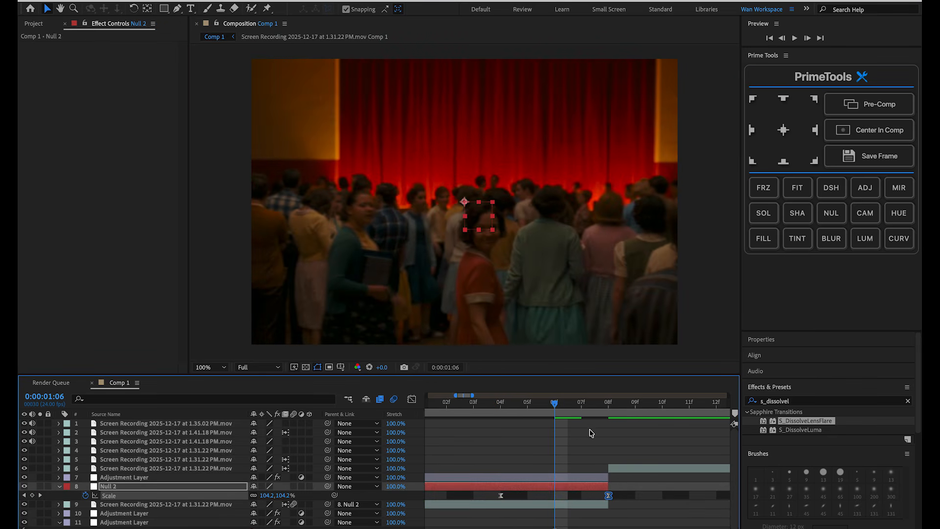
# - Adjust the easing handle of the null's first Scale keyframe in the value graph and move that keyframe to 0:00:01:05
pyautogui.click(412, 400)
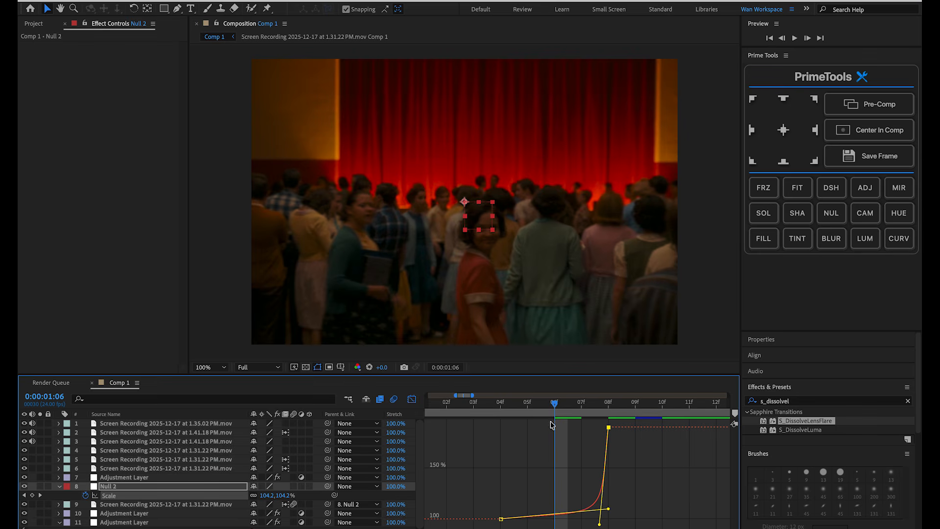
pyautogui.moveTo(554, 405); pyautogui.dragTo(589, 406)
pyautogui.moveTo(608, 508)
pyautogui.mouseDown()
pyautogui.moveTo(590, 502)
pyautogui.moveTo(590, 484)
pyautogui.moveTo(600, 503)
pyautogui.mouseUp()
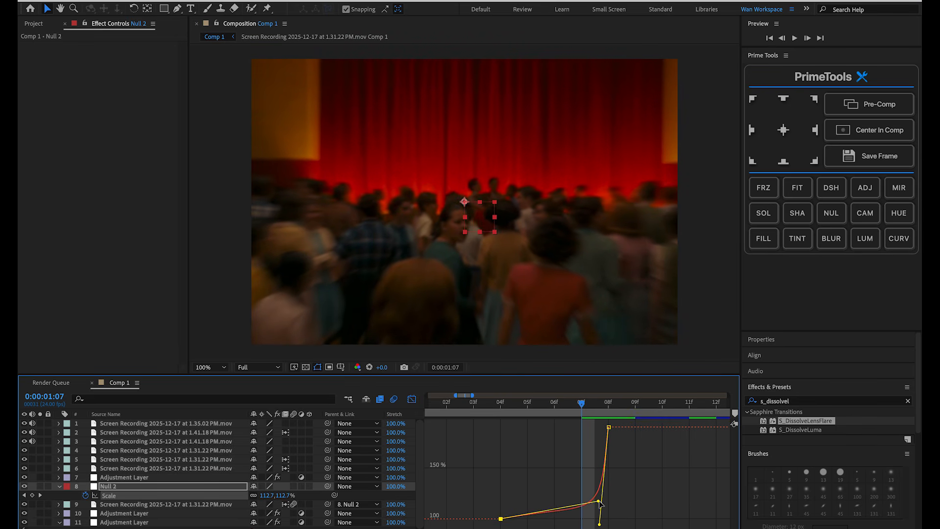
pyautogui.moveTo(569, 408); pyautogui.dragTo(598, 403)
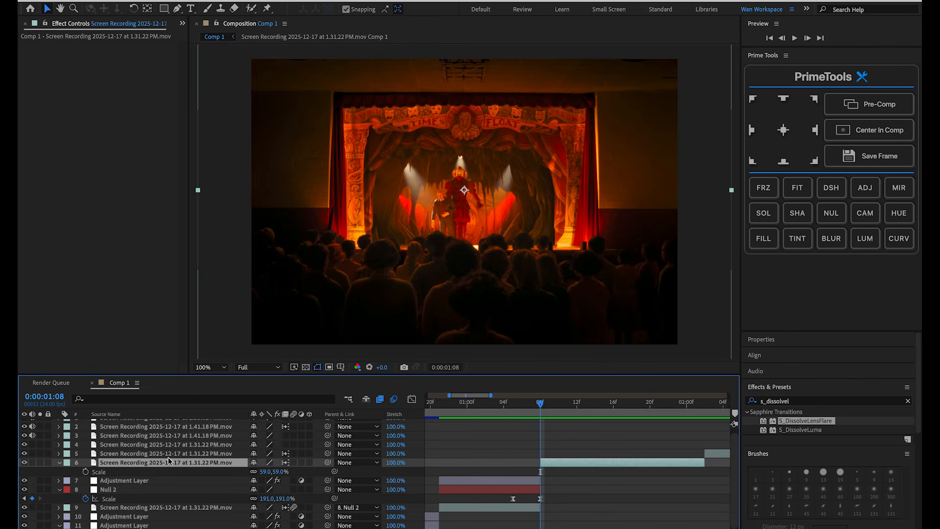
# - Keyframe the third clip's Scale at 59% on 0:00:01:08 and 83% on 0:00:01:14, and apply Easy Ease to both keyframes
pyautogui.click(85, 472)
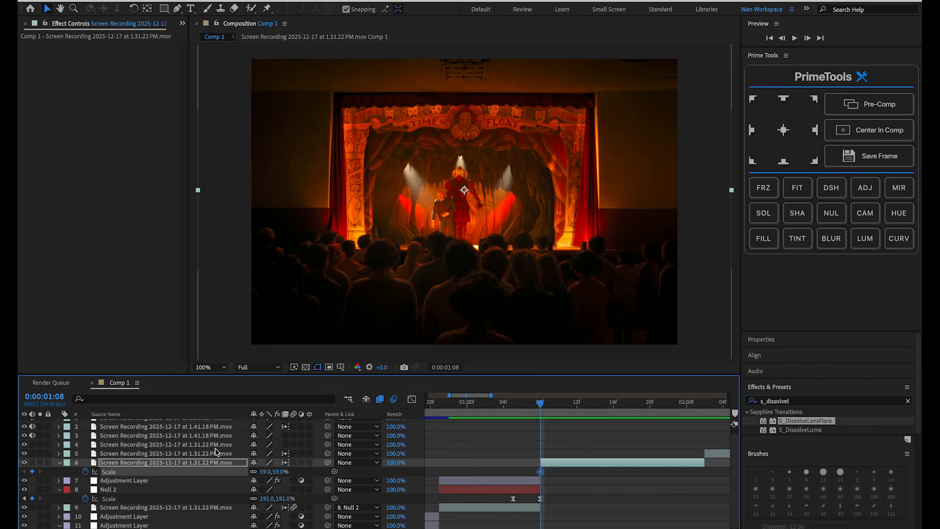
pyautogui.moveTo(540, 406); pyautogui.dragTo(593, 408)
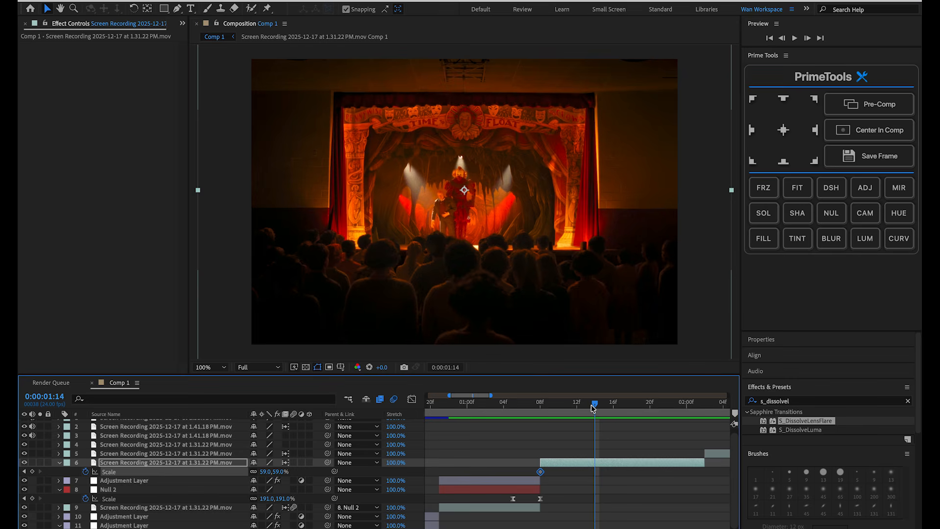
pyautogui.moveTo(280, 472); pyautogui.dragTo(291, 471)
pyautogui.moveTo(587, 412); pyautogui.dragTo(561, 408)
pyautogui.moveTo(622, 474); pyautogui.dragTo(534, 478)
pyautogui.press('F9')
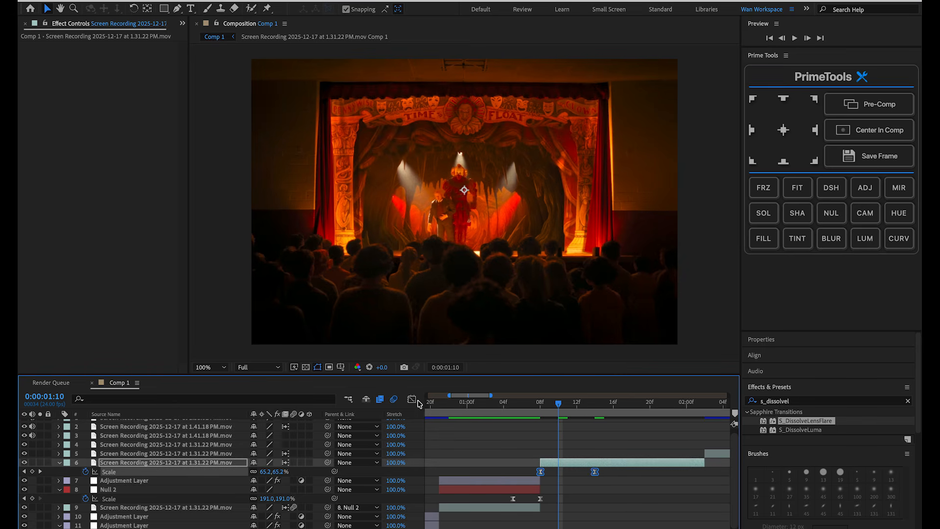
# - Shape the third clip's Scale curve to start fast and settle slowly, and enable motion blur for the clip
pyautogui.click(415, 401)
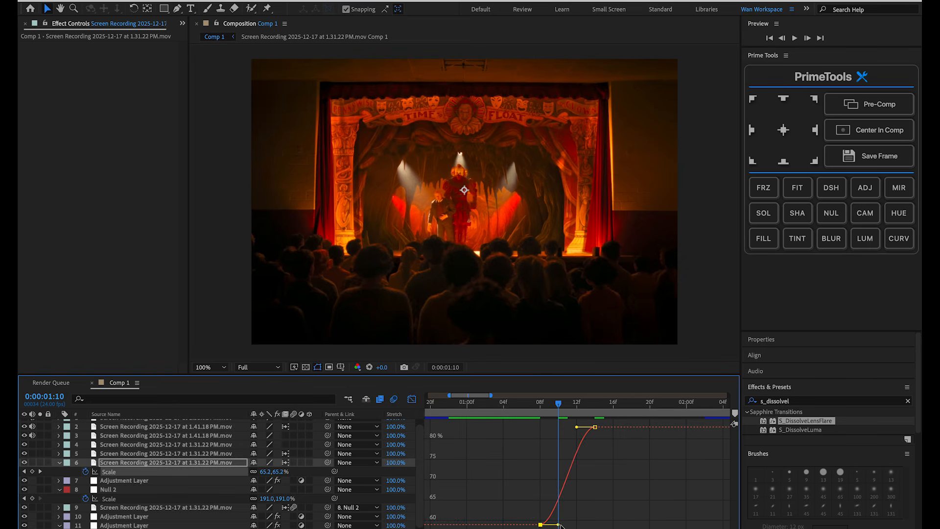
pyautogui.moveTo(558, 525); pyautogui.dragTo(553, 435)
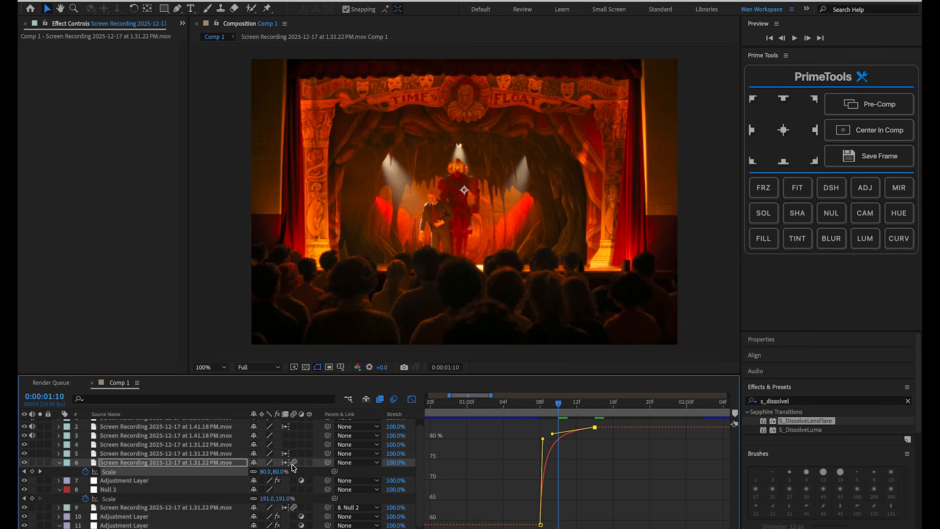
pyautogui.click(412, 399)
# - Play back the zoom transition between the second and third clips
pyautogui.moveTo(556, 409); pyautogui.dragTo(492, 403)
pyautogui.press('space')
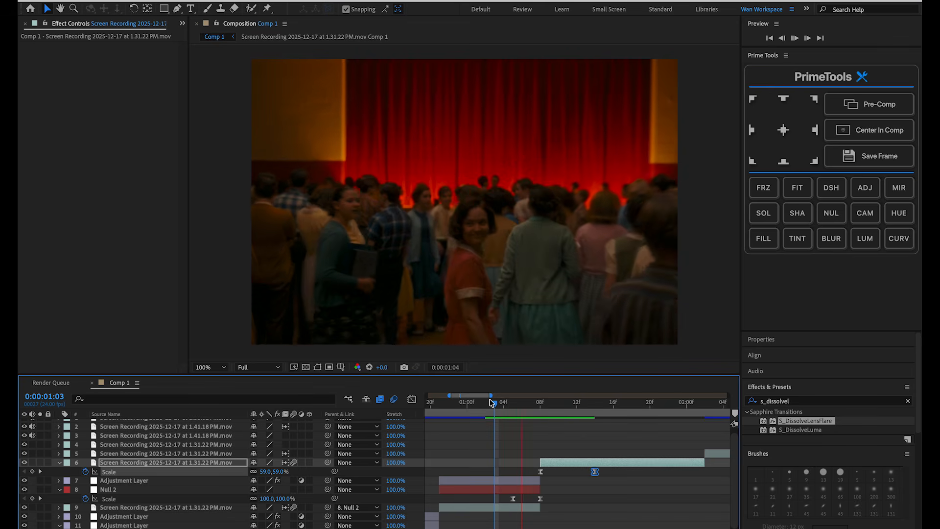
pyautogui.press('space')
pyautogui.moveTo(587, 407); pyautogui.dragTo(523, 415)
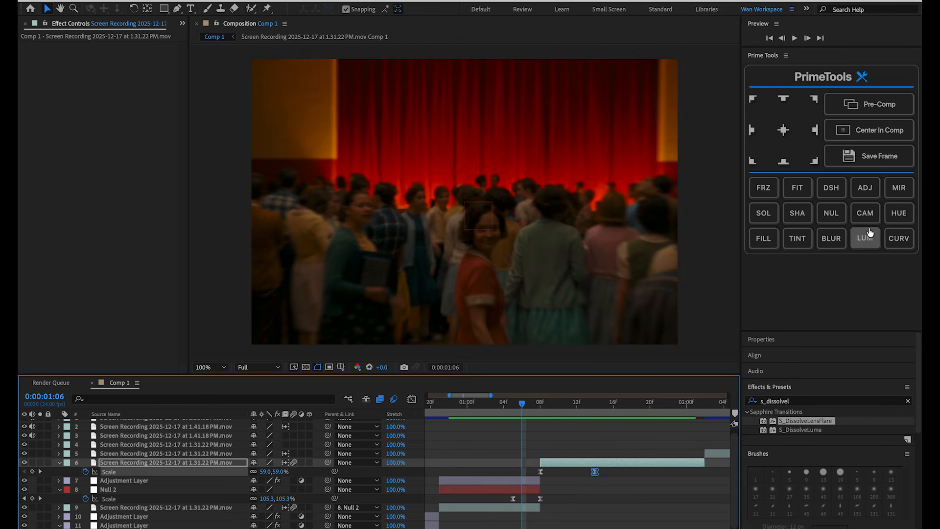
# - Add an adjustment layer above the third clip starting at 0:00:01:03, and apply S_DissolveLuma to it instead of S_DissolveLensFlare
pyautogui.click(865, 188)
pyautogui.moveTo(797, 424); pyautogui.dragTo(498, 466)
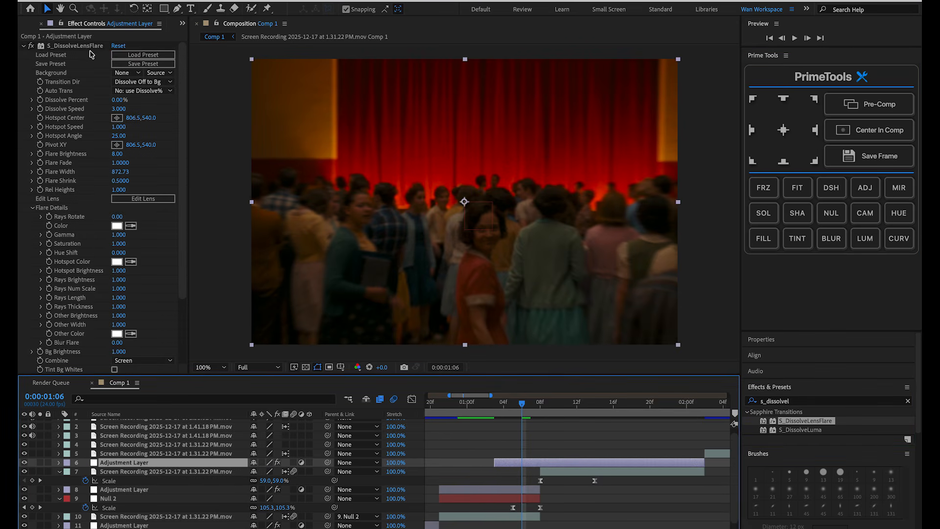
pyautogui.click(73, 52)
pyautogui.press('Delete')
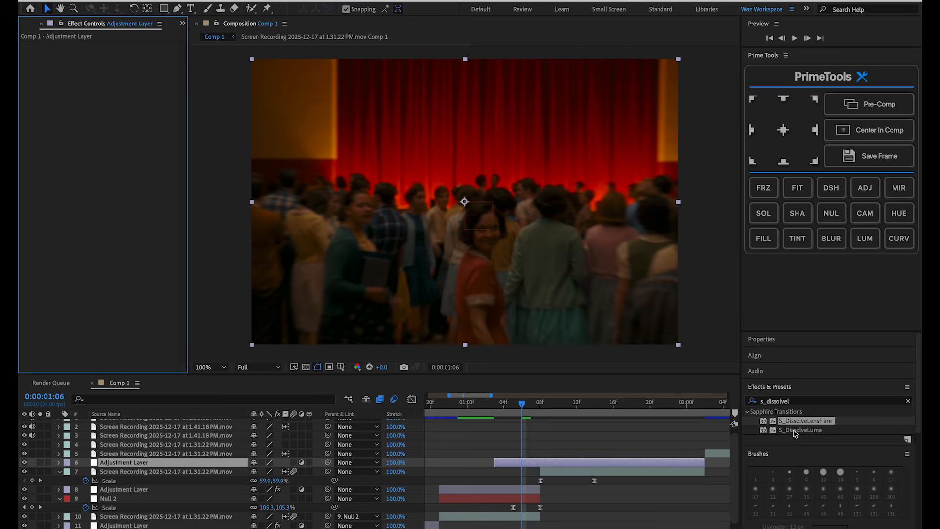
pyautogui.moveTo(794, 433); pyautogui.dragTo(537, 464)
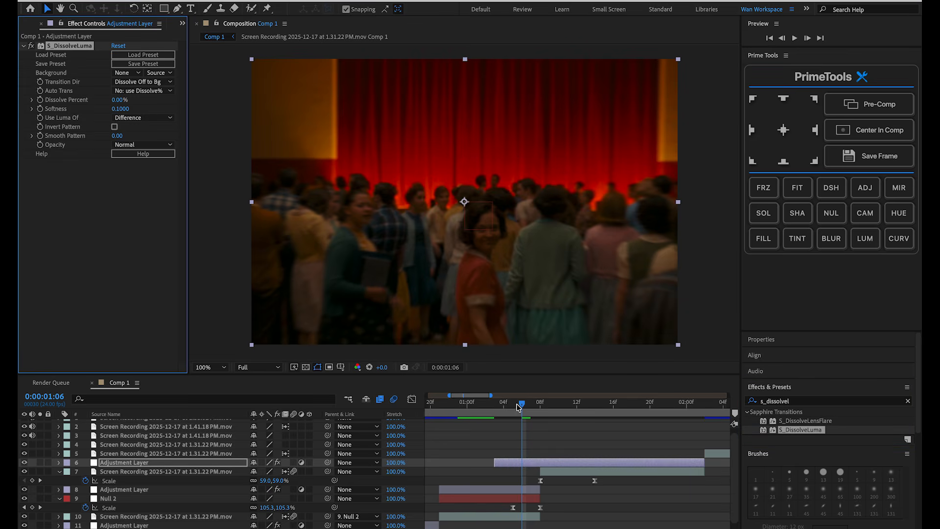
# - Keyframe S_DissolveLuma's Dissolve Percent at 0% on 0:00:01:05 and 23% on 0:00:01:08
pyautogui.click(345, 377)
pyautogui.press('pageup')
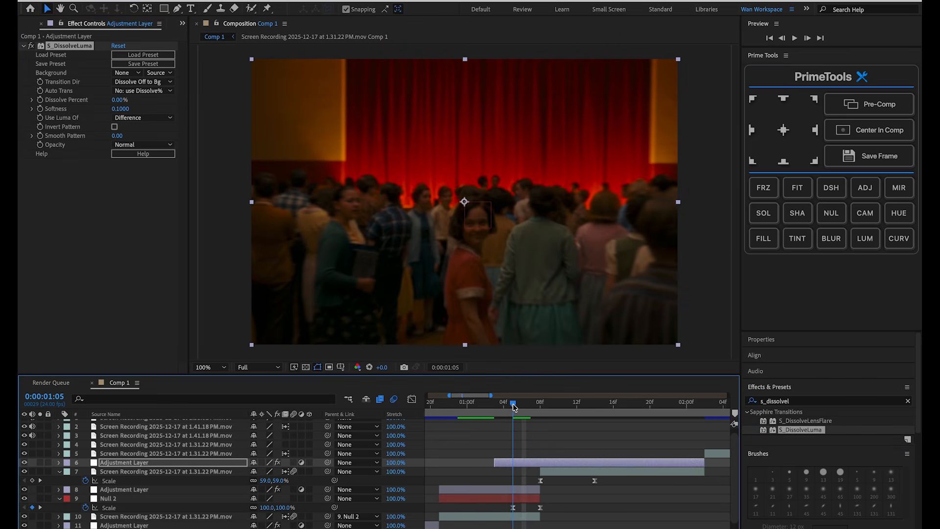
pyautogui.click(39, 101)
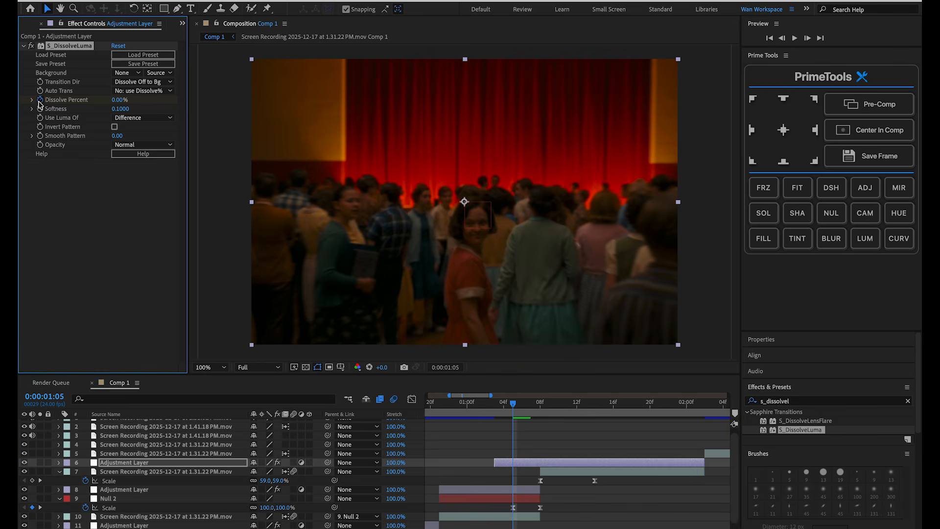
pyautogui.moveTo(516, 407); pyautogui.dragTo(539, 407)
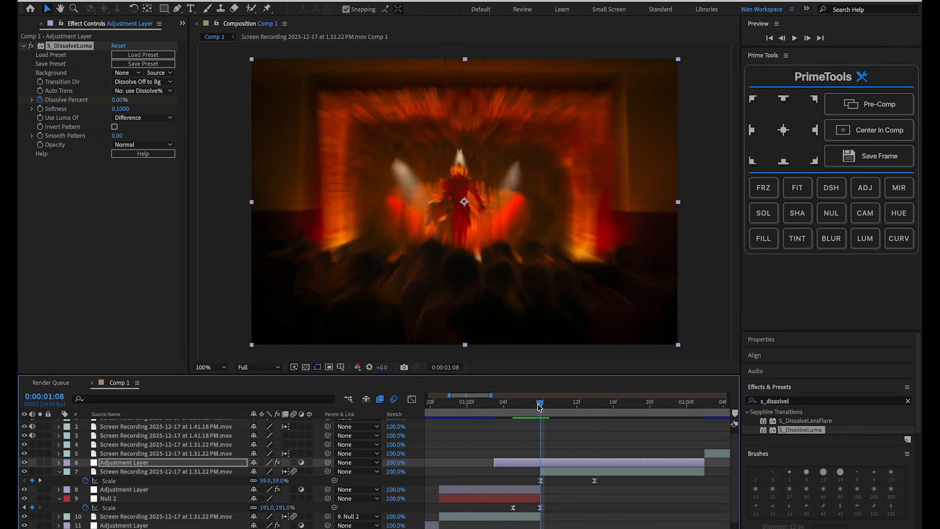
pyautogui.moveTo(120, 100)
pyautogui.mouseDown()
pyautogui.moveTo(147, 99)
pyautogui.moveTo(130, 100)
pyautogui.mouseUp()
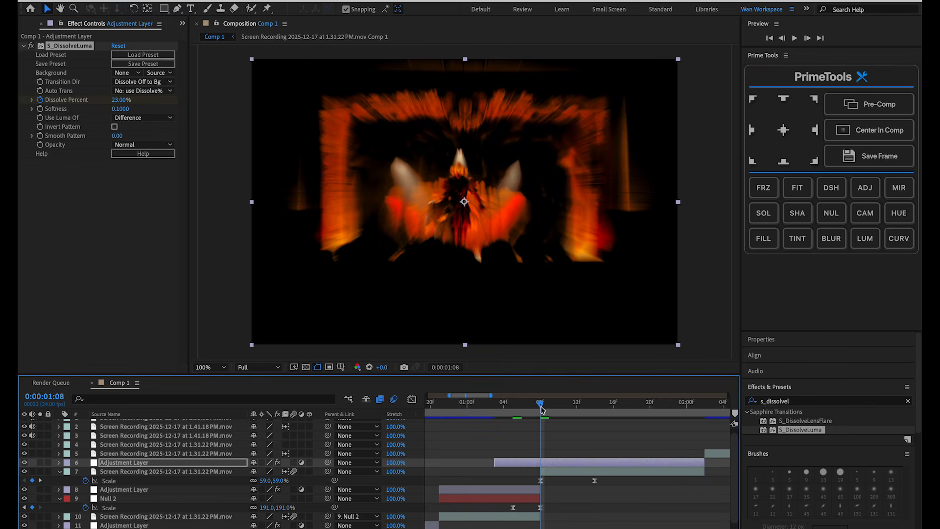
# - Add a Dissolve Percent keyframe of 0% at 0:00:01:14
pyautogui.moveTo(545, 410); pyautogui.dragTo(595, 407)
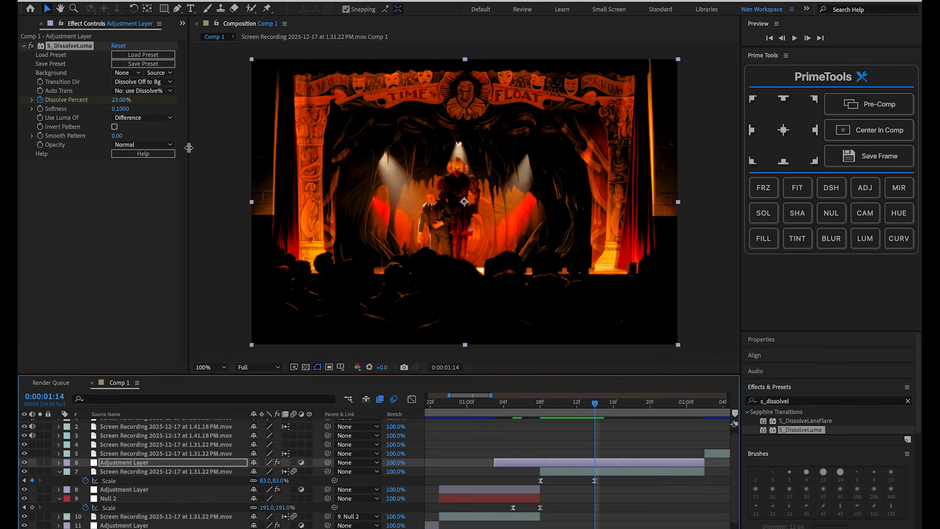
pyautogui.click(121, 100)
pyautogui.write('0')
pyautogui.press('Return')
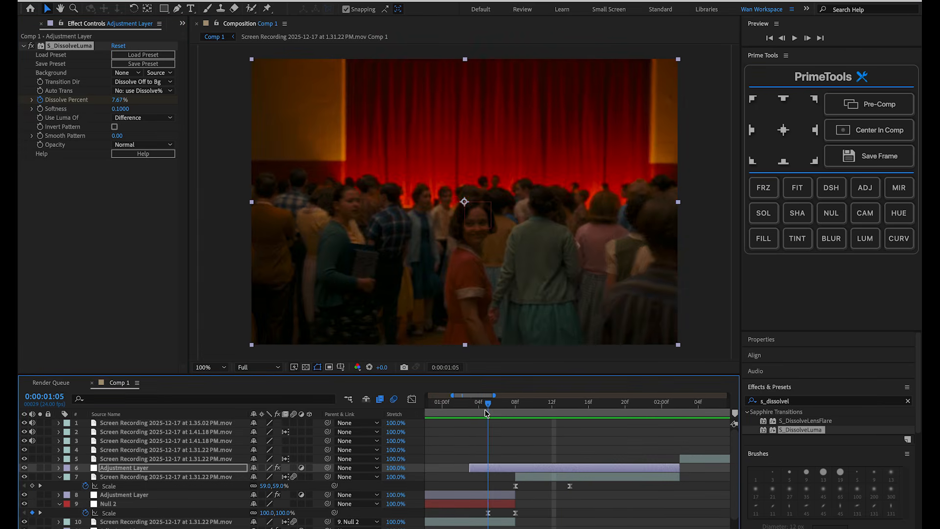
# - Try an S_DissolveLuma Softness of 0 around 0:00:01:10 and undo the change
pyautogui.moveTo(484, 410); pyautogui.dragTo(533, 405)
pyautogui.moveTo(122, 110); pyautogui.dragTo(75, 110)
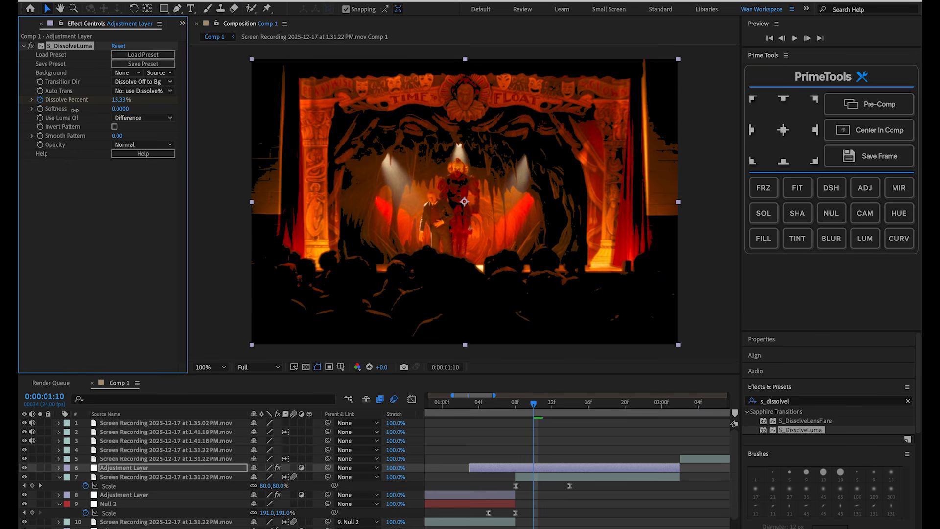
pyautogui.click(543, 412)
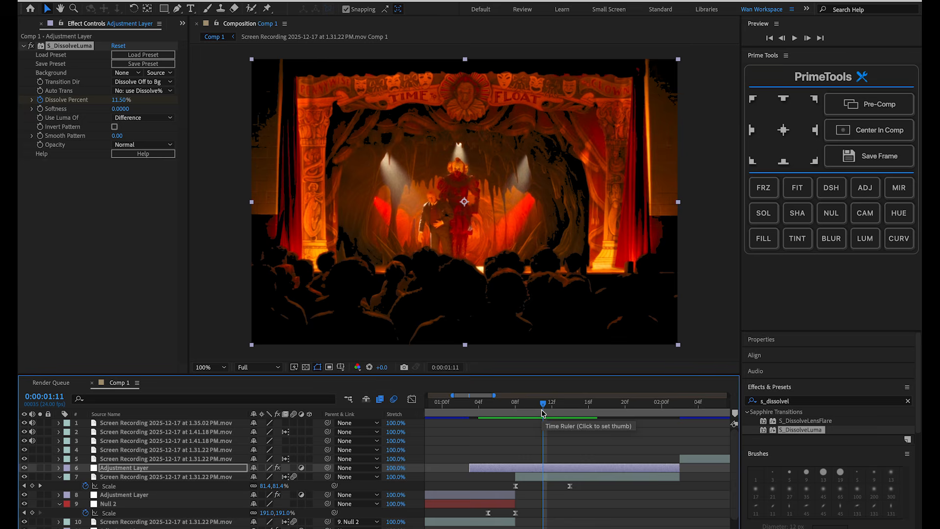
pyautogui.press('super+z')
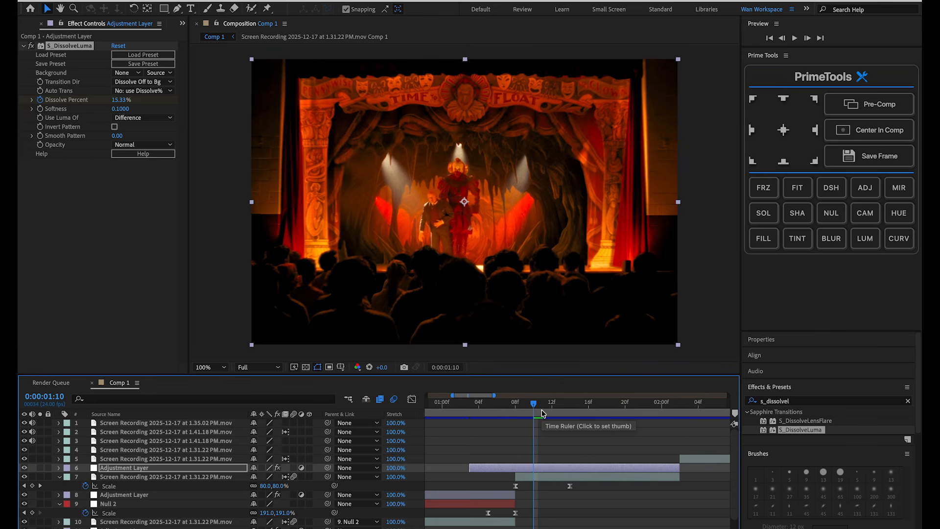
# - Try Subtract as S_DissolveLuma's Use Luma Of option and undo the change
pyautogui.click(142, 118)
pyautogui.click(142, 141)
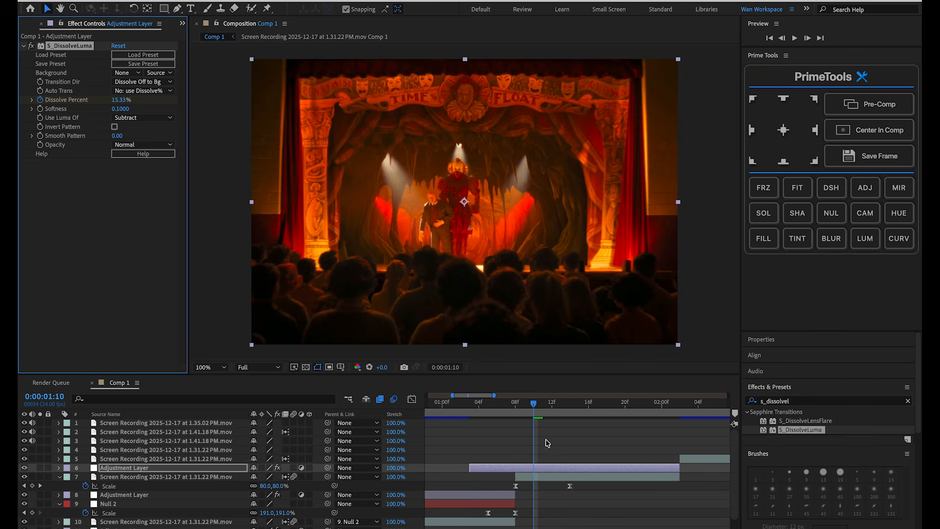
pyautogui.moveTo(527, 408); pyautogui.dragTo(508, 405)
pyautogui.press('super+z')
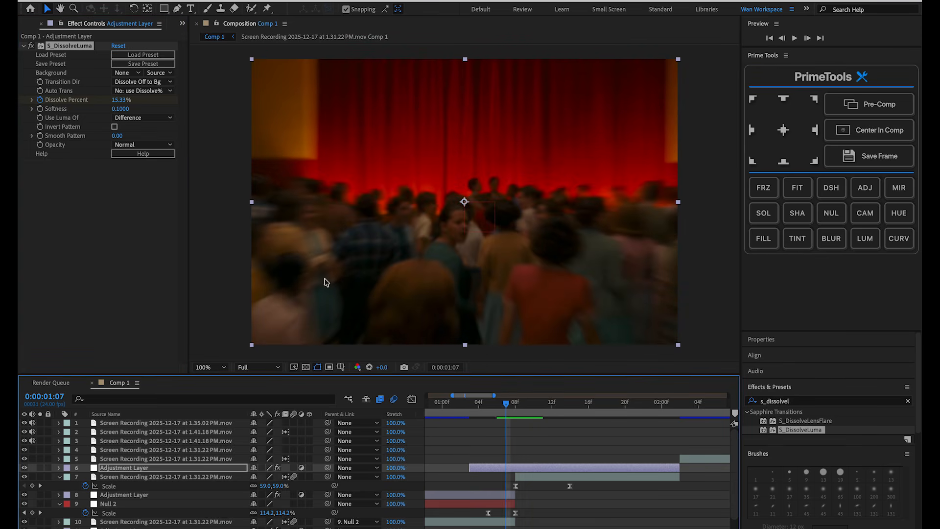
# - Try Screen as S_DissolveLuma's Use Luma Of option, undo the change and save the project
pyautogui.click(131, 122)
pyautogui.click(132, 170)
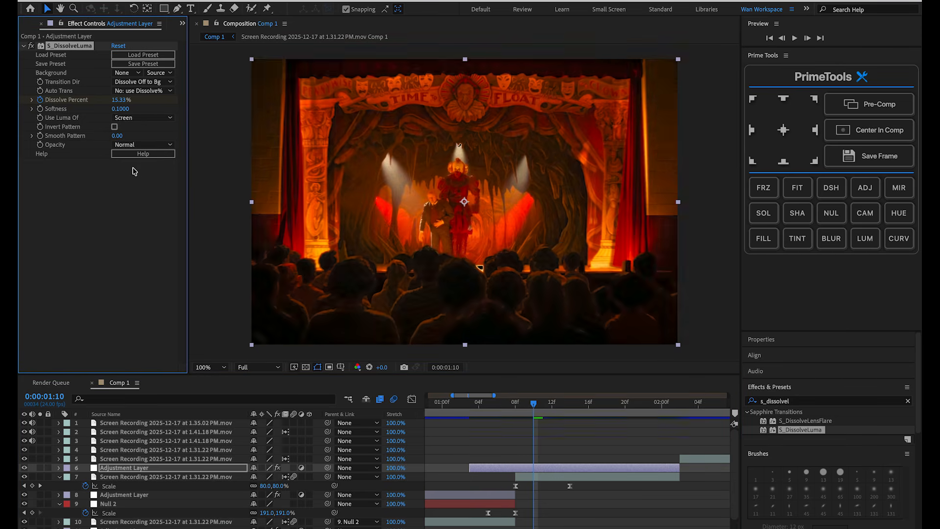
pyautogui.press('super+z')
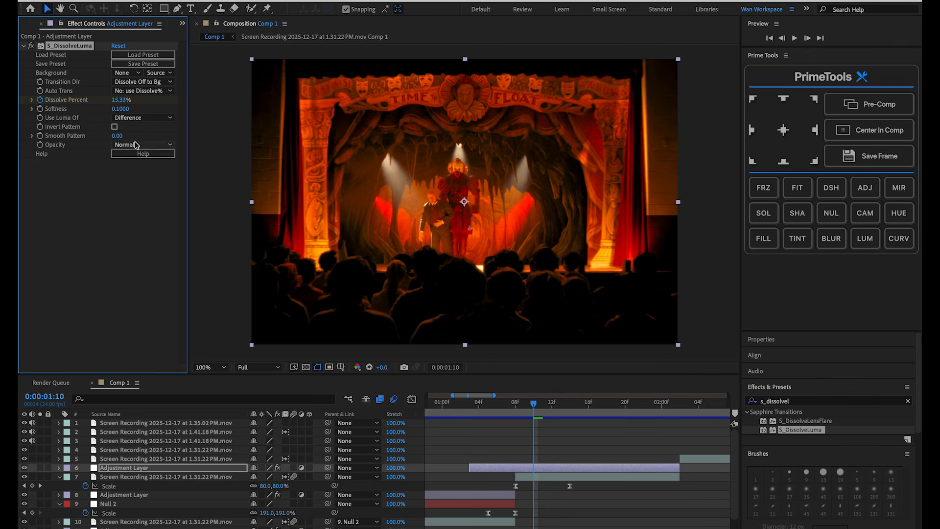
pyautogui.press('super+s')
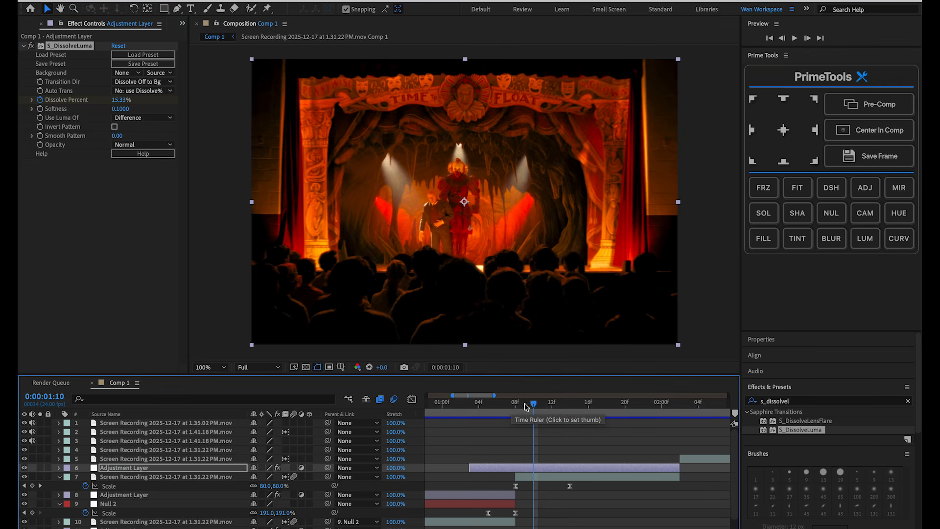
# - Add a new adjustment layer above the S_DissolveLuma adjustment layer and apply the Distort Ripple effect to it
pyautogui.click(864, 188)
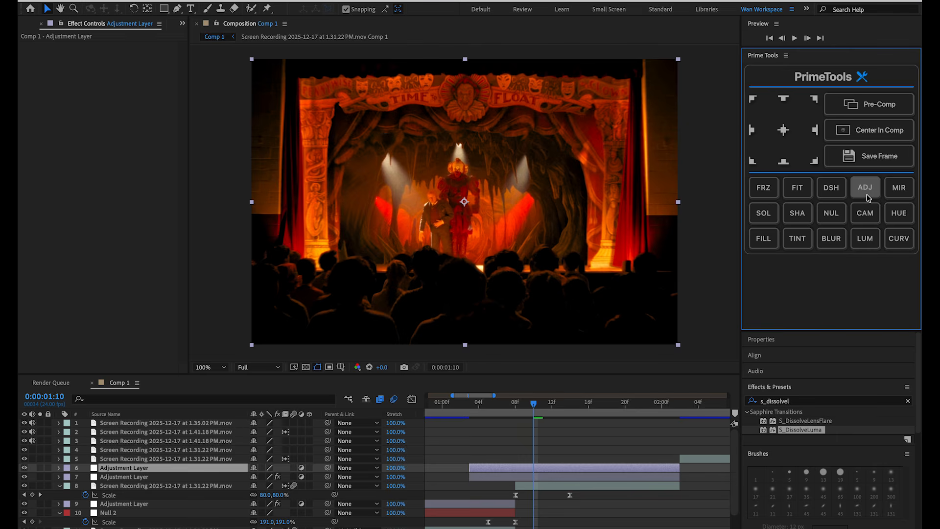
pyautogui.moveTo(537, 411); pyautogui.dragTo(566, 404)
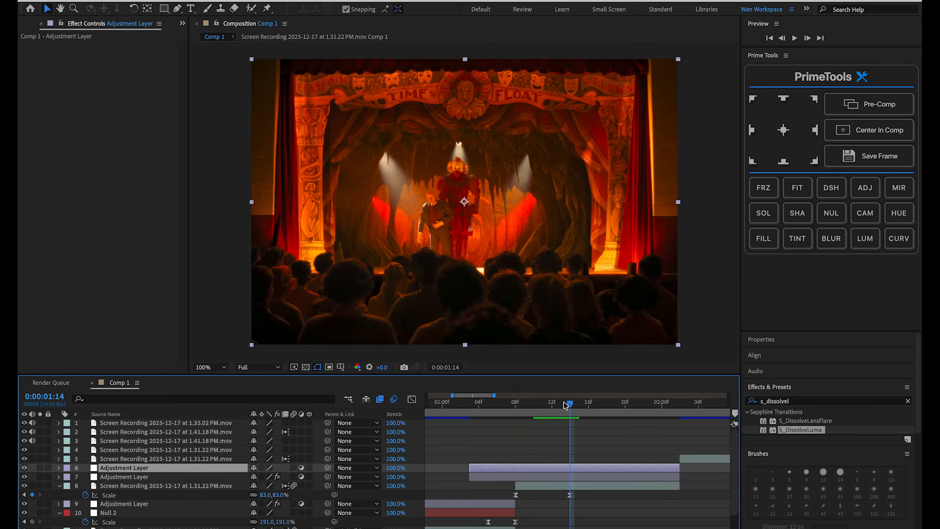
pyautogui.click(787, 401)
pyautogui.write('ripplw')
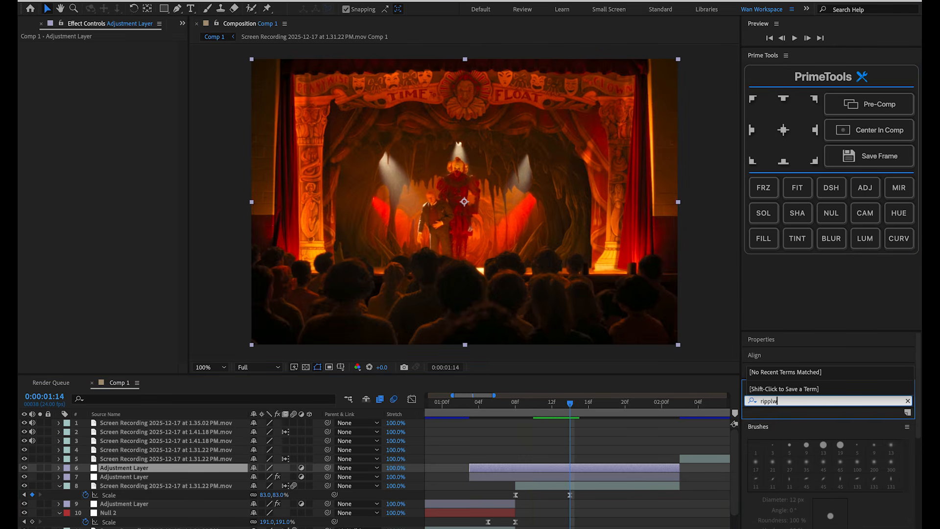
pyautogui.press('BackSpace')
pyautogui.press('BackSpace')
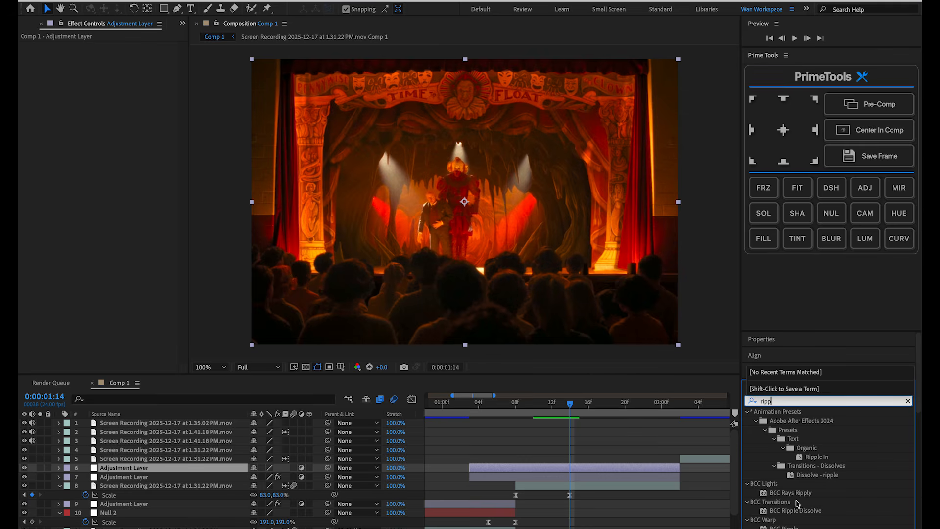
pyautogui.moveTo(809, 488); pyautogui.dragTo(55, 47)
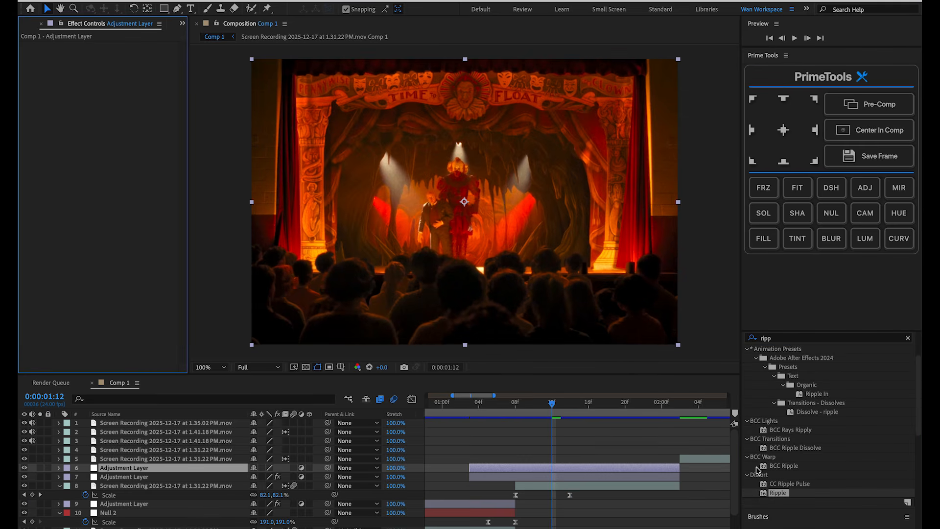
pyautogui.moveTo(777, 492); pyautogui.dragTo(577, 470)
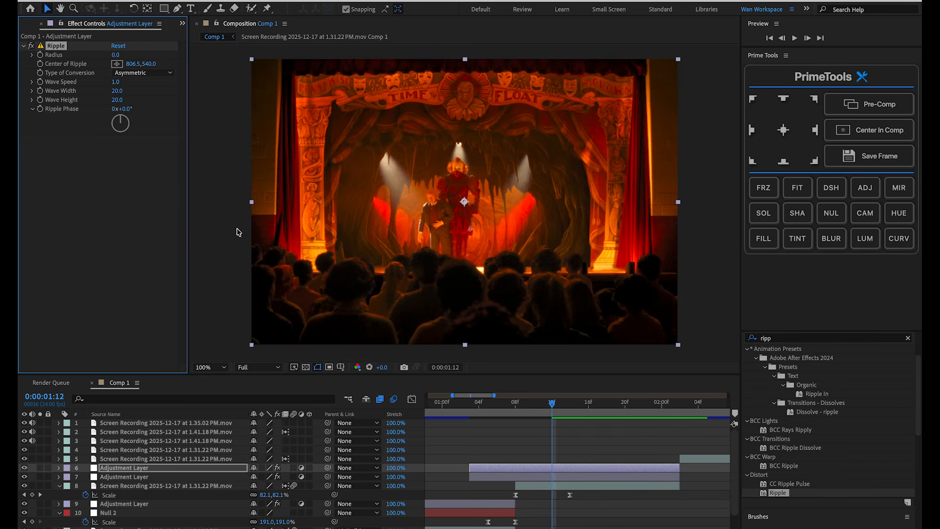
# - Set the Ripple effect's Radius to 50
pyautogui.moveTo(116, 55); pyautogui.dragTo(186, 62)
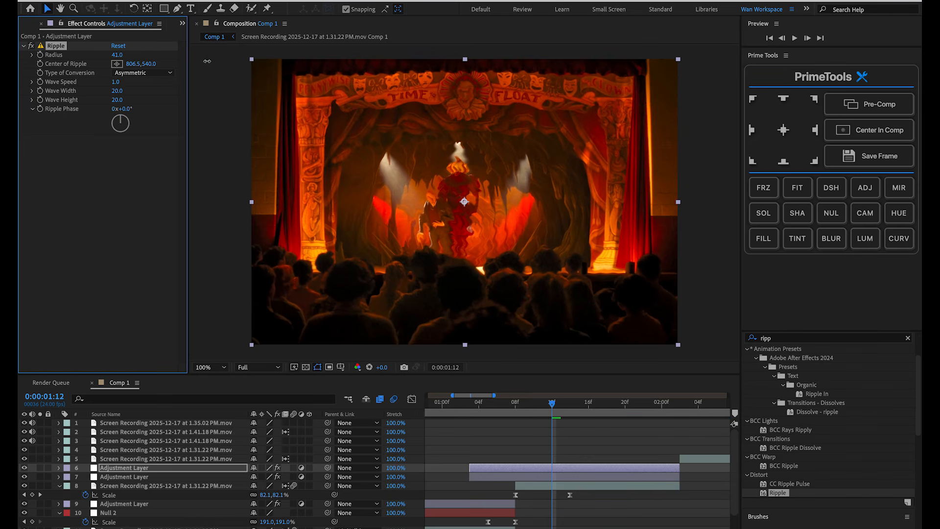
pyautogui.click(117, 54)
pyautogui.write('50')
pyautogui.press('Return')
# - Set Ripple's Wave Speed to -0.5 and Wave Width to 48, undoing a trial change to Wave Height
pyautogui.moveTo(557, 397); pyautogui.dragTo(570, 411)
pyautogui.moveTo(115, 82); pyautogui.dragTo(103, 86)
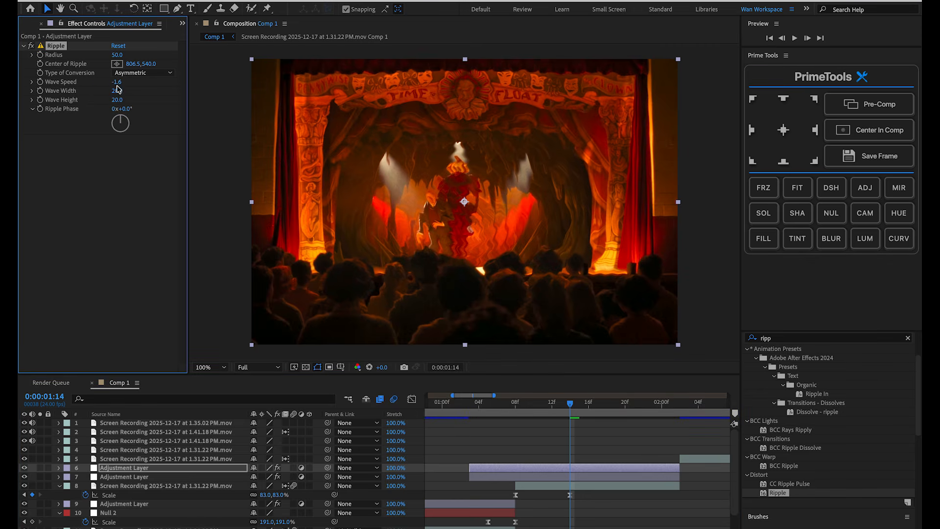
pyautogui.click(118, 82)
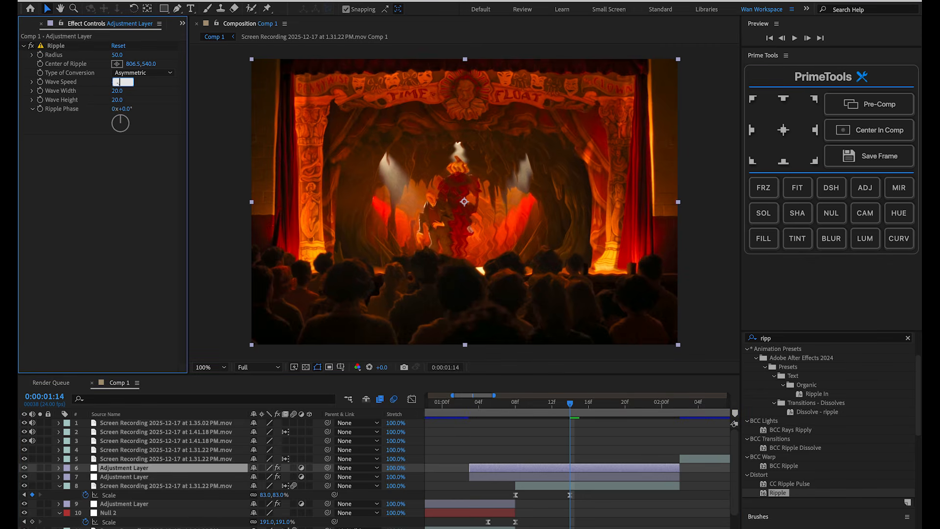
pyautogui.write('-0.5')
pyautogui.press('Return')
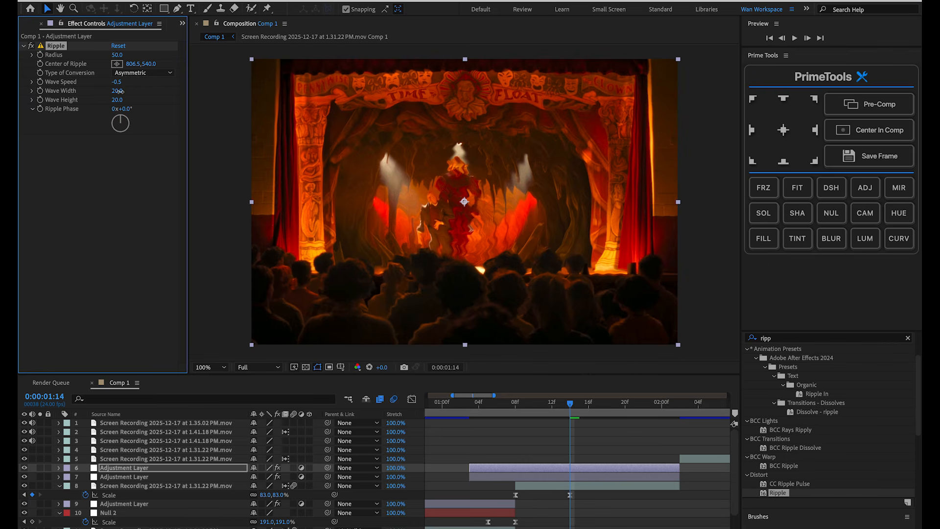
pyautogui.moveTo(118, 91); pyautogui.dragTo(233, 86)
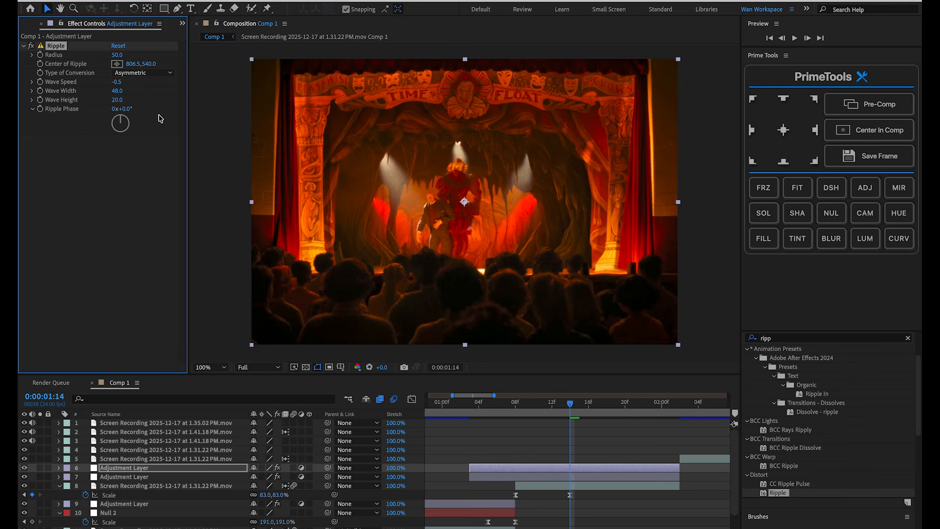
pyautogui.moveTo(119, 103); pyautogui.dragTo(68, 154)
pyautogui.press('super+z')
# - Keyframe Ripple's Radius at 50 on 0:00:01:08 and 0 on 0:00:01:19, and preview the animation
pyautogui.moveTo(570, 406); pyautogui.dragTo(516, 407)
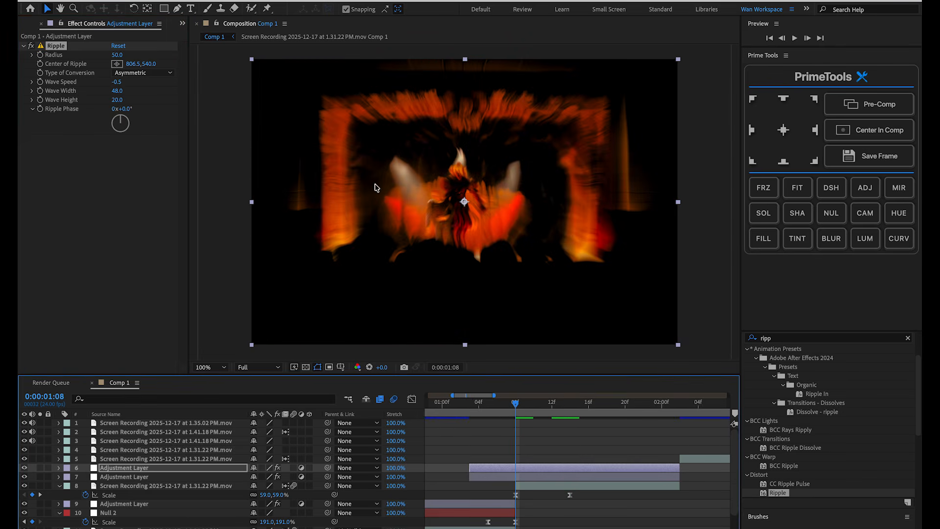
pyautogui.click(40, 57)
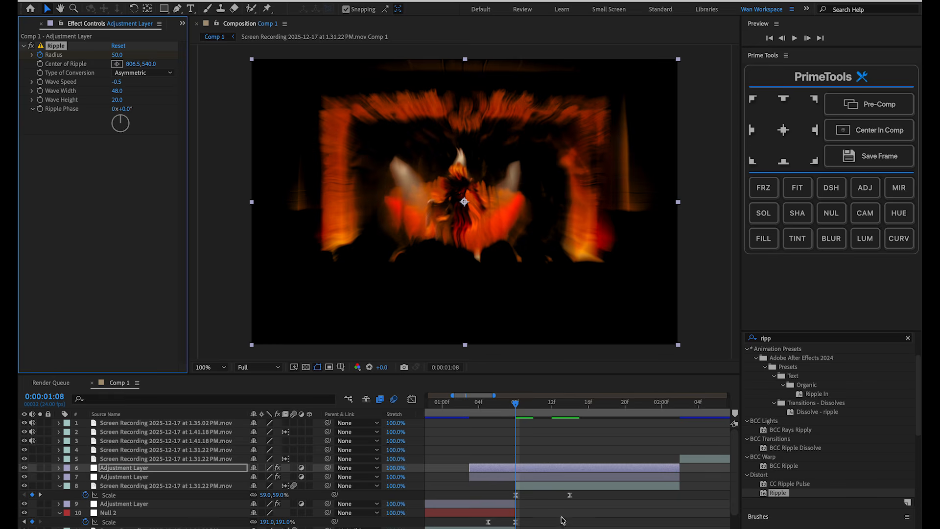
pyautogui.click(517, 406)
pyautogui.press('space')
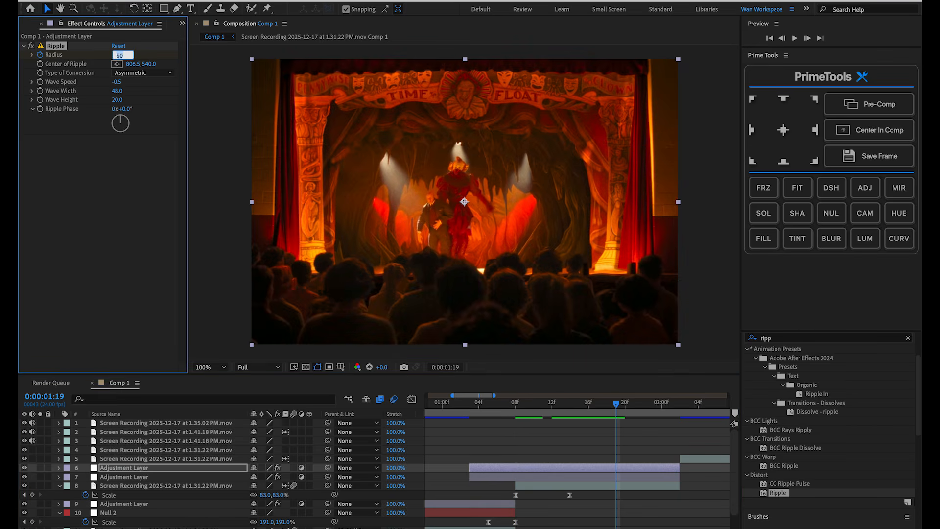
pyautogui.click(487, 406)
pyautogui.press('space')
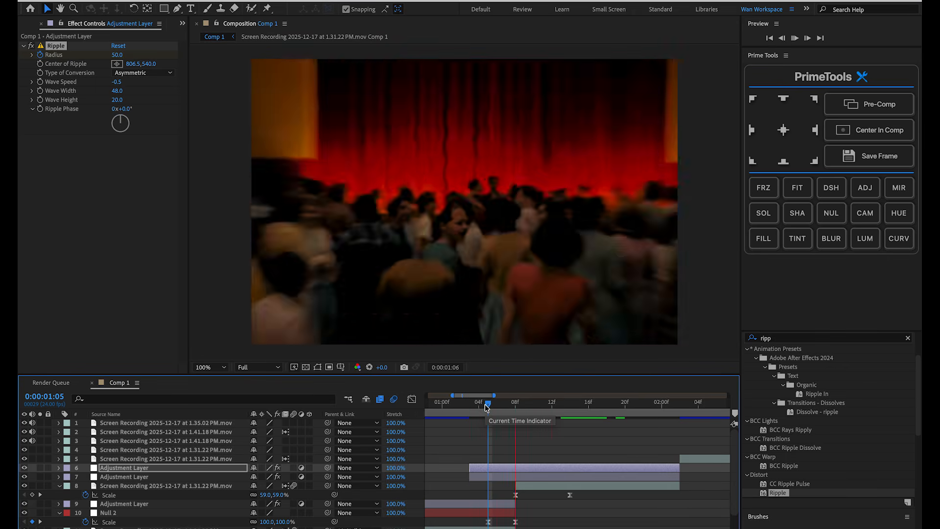
# - Keyframe Ripple Phase at 0x+0.0° on 0:00:01:16 and 1x+288.0° on 0:00:01:08, and preview the ripple
pyautogui.moveTo(609, 410); pyautogui.dragTo(588, 419)
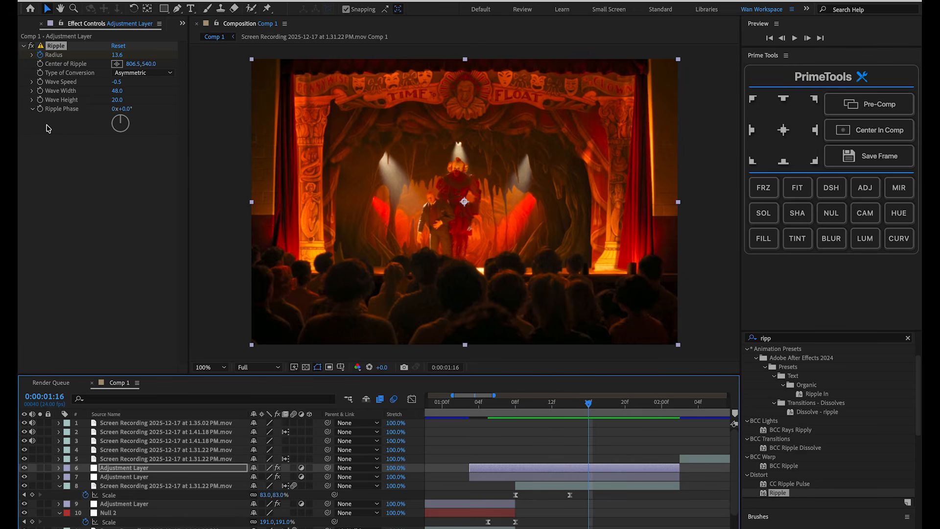
pyautogui.click(42, 110)
pyautogui.moveTo(565, 403); pyautogui.dragTo(515, 402)
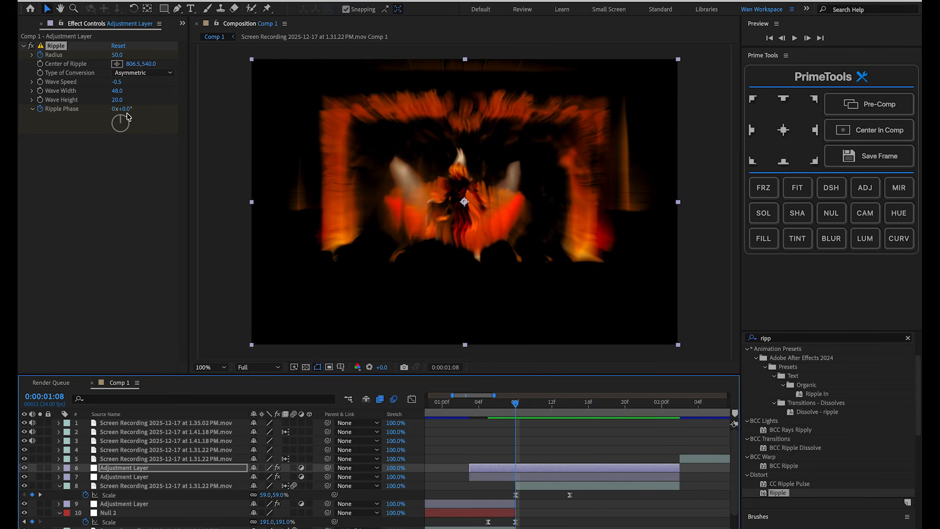
pyautogui.moveTo(128, 111); pyautogui.dragTo(441, 142)
pyautogui.press('space')
pyautogui.press('space')
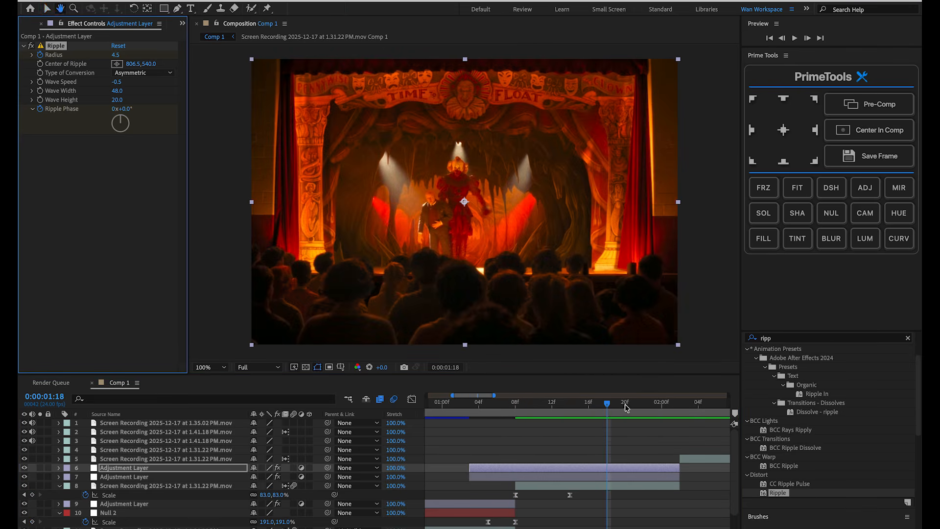
pyautogui.moveTo(579, 406); pyautogui.dragTo(486, 407)
pyautogui.press('space')
pyautogui.press('space')
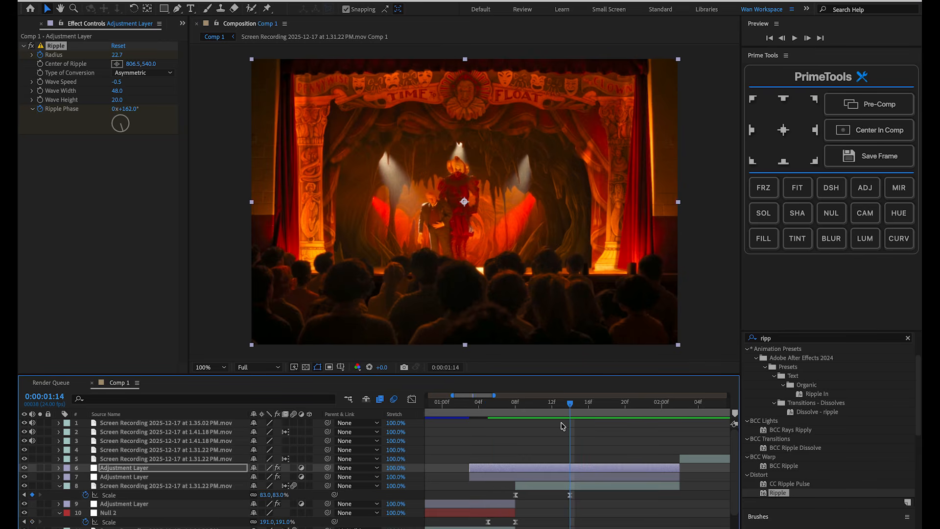
# - Easy-ease both Ripple Phase keyframes and reshape their value curve so the phase drops steeply right after the first keyframe
pyautogui.press('u')
pyautogui.moveTo(605, 491); pyautogui.dragTo(491, 500)
pyautogui.press('F9')
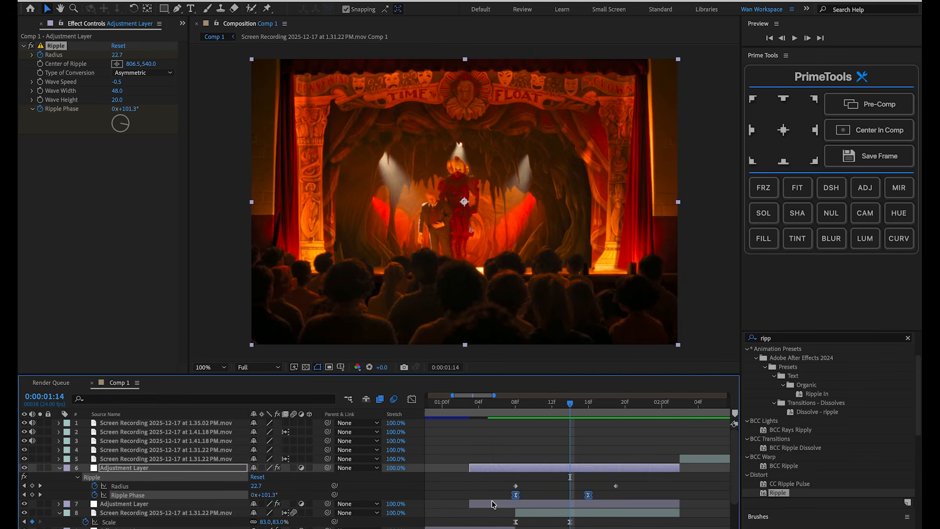
pyautogui.click(411, 399)
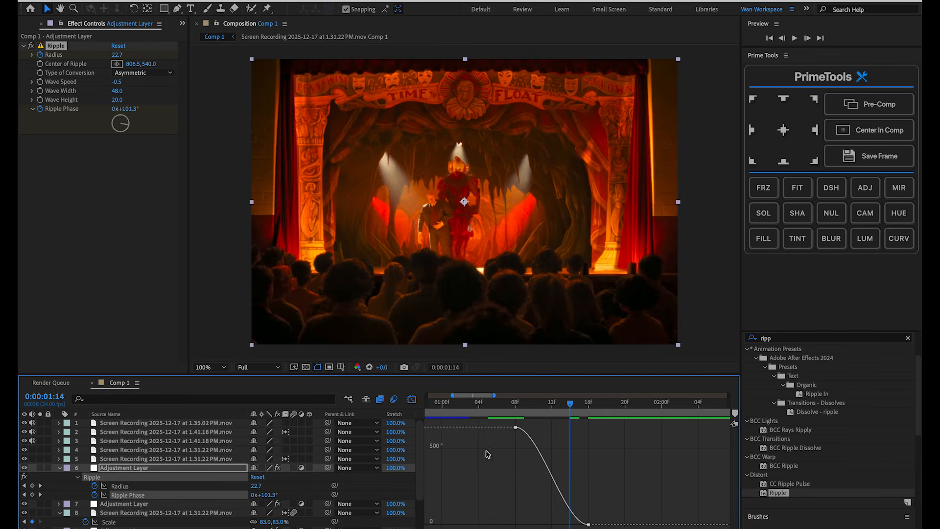
pyautogui.click(515, 428)
pyautogui.moveTo(540, 427); pyautogui.dragTo(497, 488)
pyautogui.hotkey('shift', 'F3')
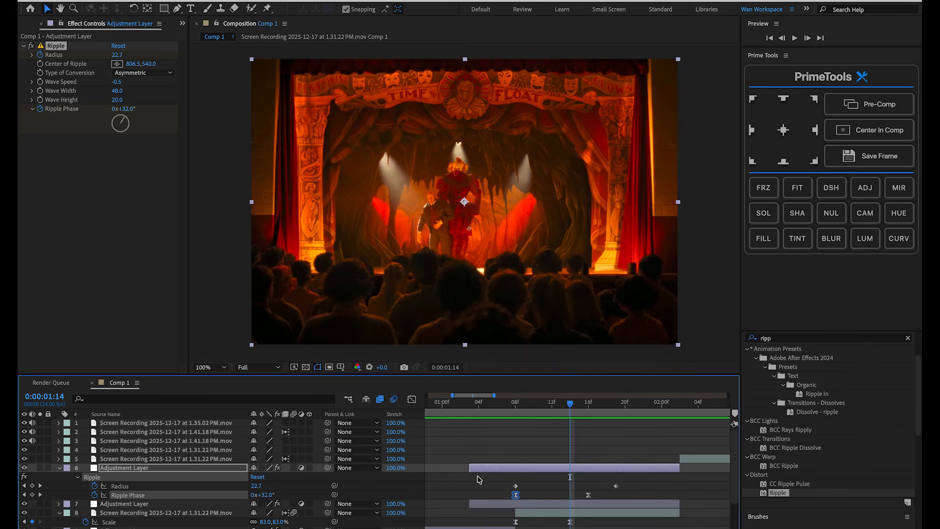
# - Trim the start of the Ripple adjustment layer to 0:00:01:08 and play back the edit
pyautogui.moveTo(470, 469); pyautogui.dragTo(517, 469)
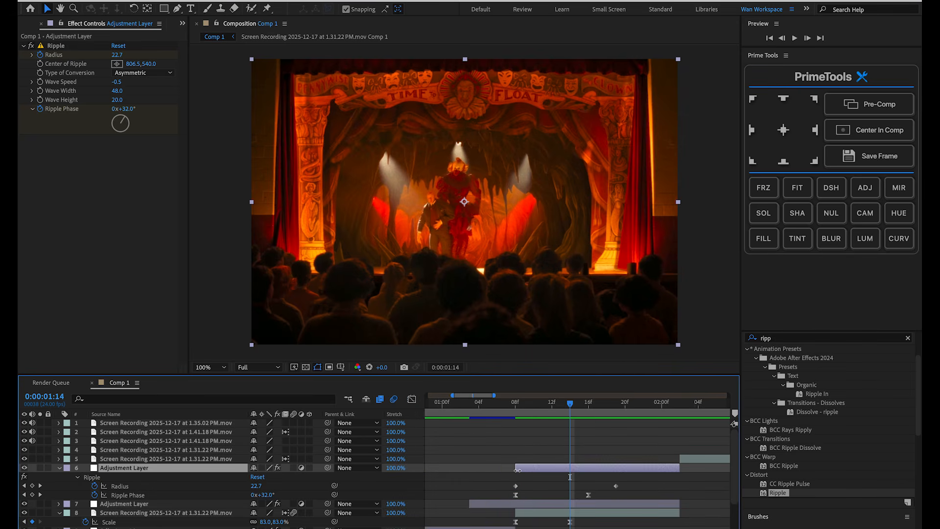
pyautogui.press('space')
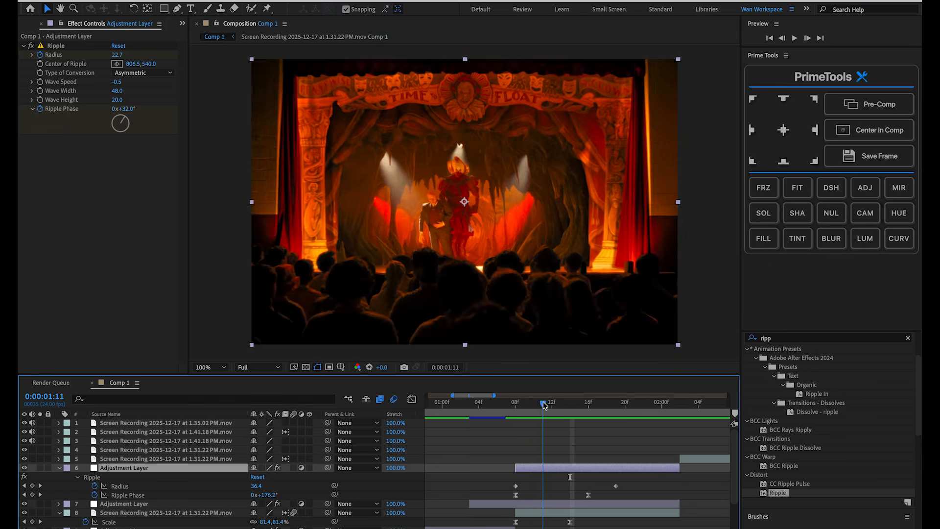
pyautogui.press('space')
pyautogui.moveTo(559, 405)
pyautogui.mouseDown()
pyautogui.moveTo(499, 405)
pyautogui.moveTo(555, 401)
pyautogui.mouseUp()
pyautogui.press('space')
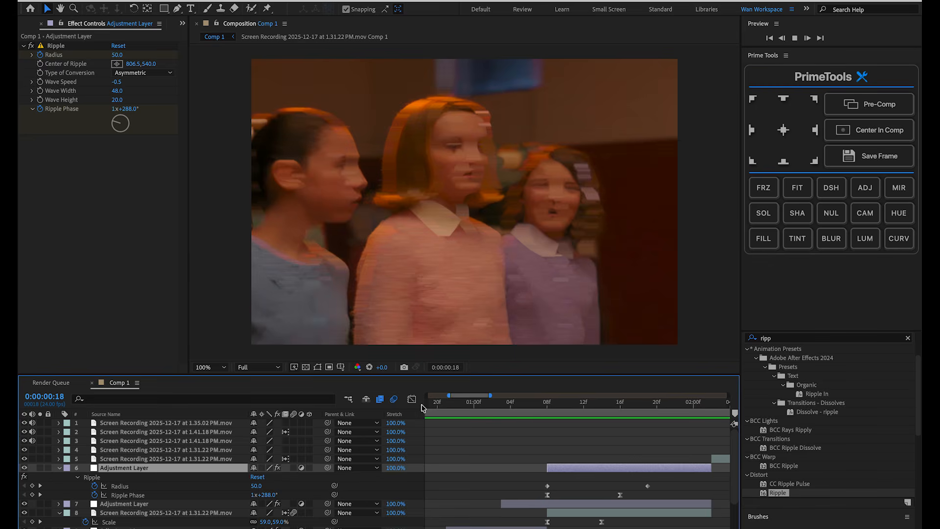
pyautogui.press('space')
pyautogui.press('-')
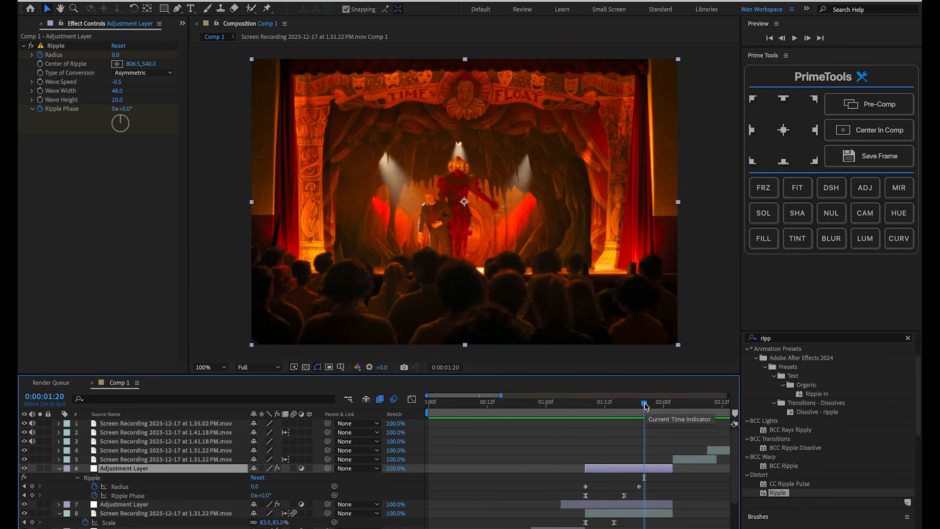
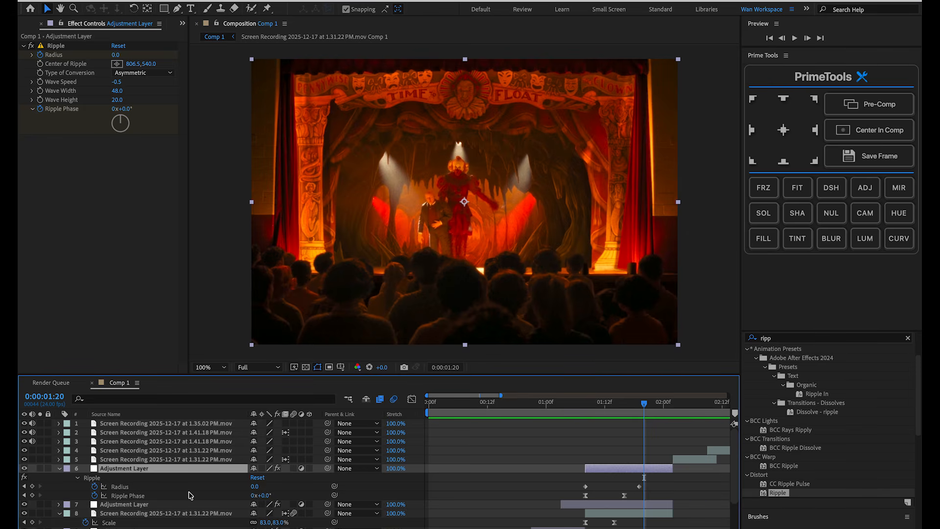
# - Add a null over the stage clip that starts at 0:00:01:08 and parent that clip to it
pyautogui.click(60, 469)
pyautogui.hscroll(5, 558, 508)
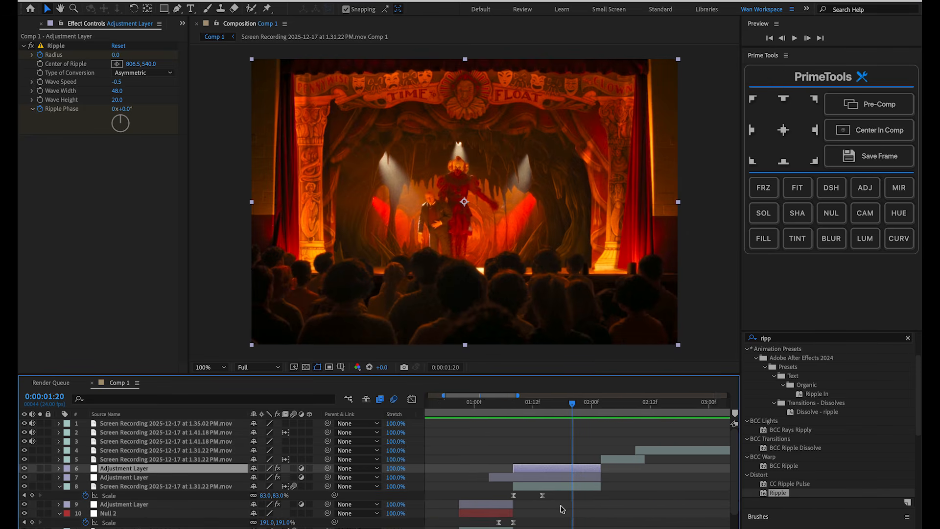
pyautogui.moveTo(532, 404)
pyautogui.mouseDown()
pyautogui.moveTo(519, 404)
pyautogui.moveTo(569, 403)
pyautogui.moveTo(548, 403)
pyautogui.mouseUp()
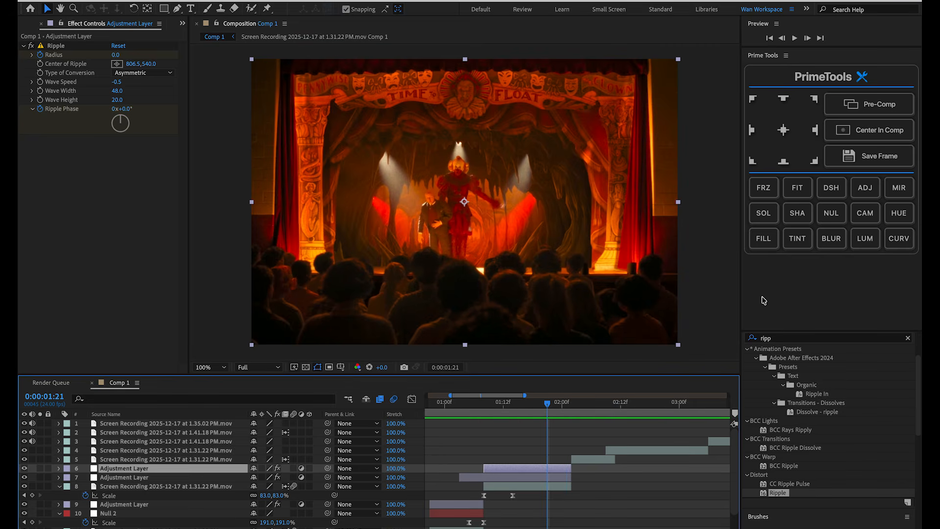
pyautogui.click(831, 213)
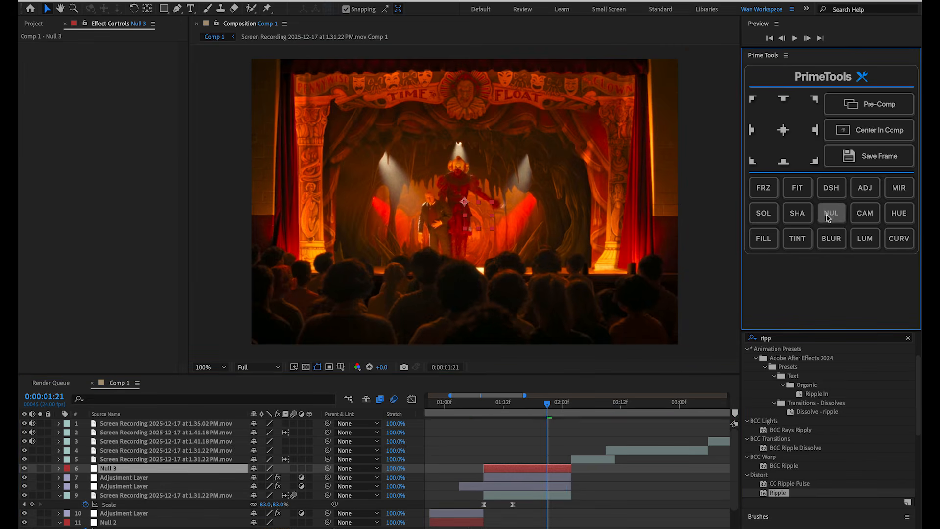
pyautogui.click(501, 466)
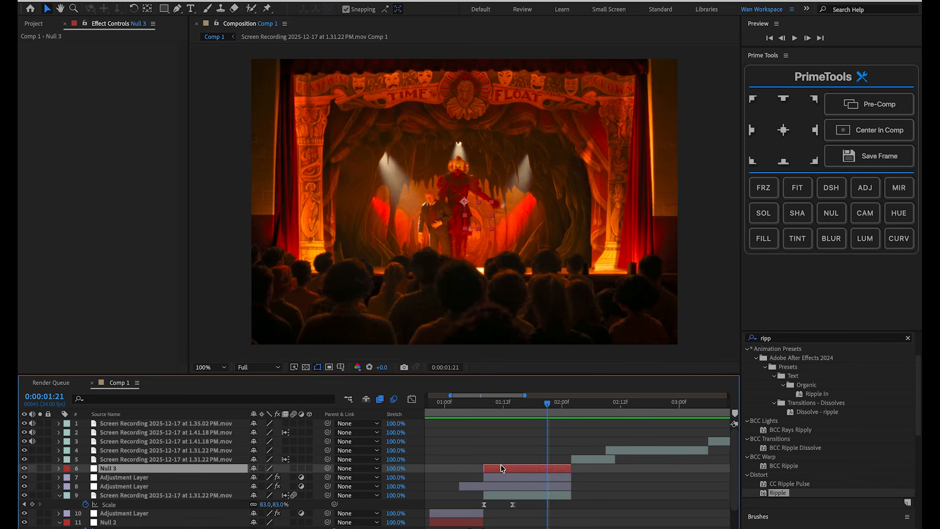
pyautogui.click(496, 496)
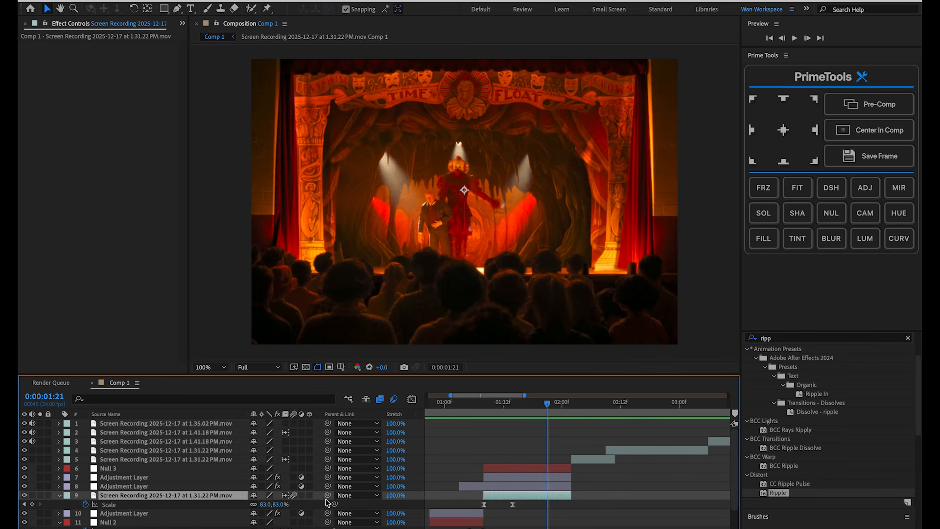
pyautogui.moveTo(328, 495); pyautogui.dragTo(169, 469)
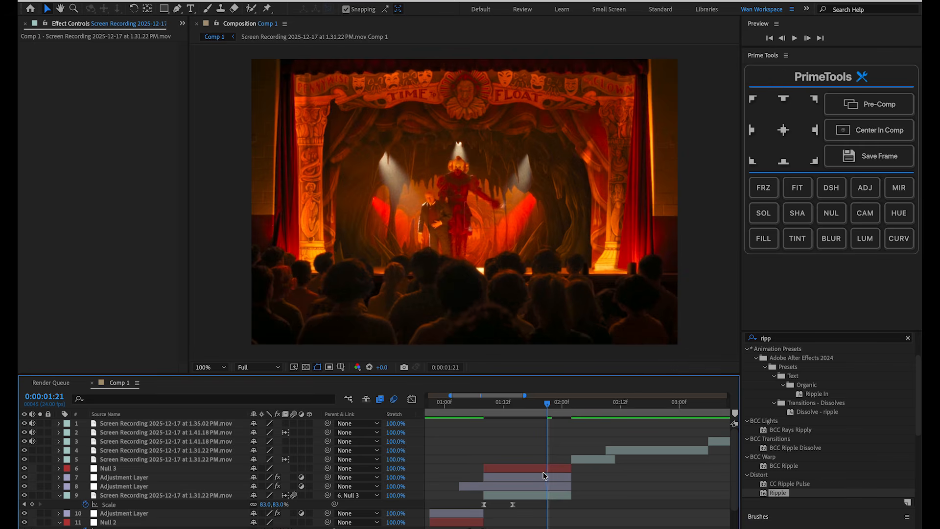
# - Apply Motion Tile to the parented stage clip and set its Output Width to 200
pyautogui.click(545, 497)
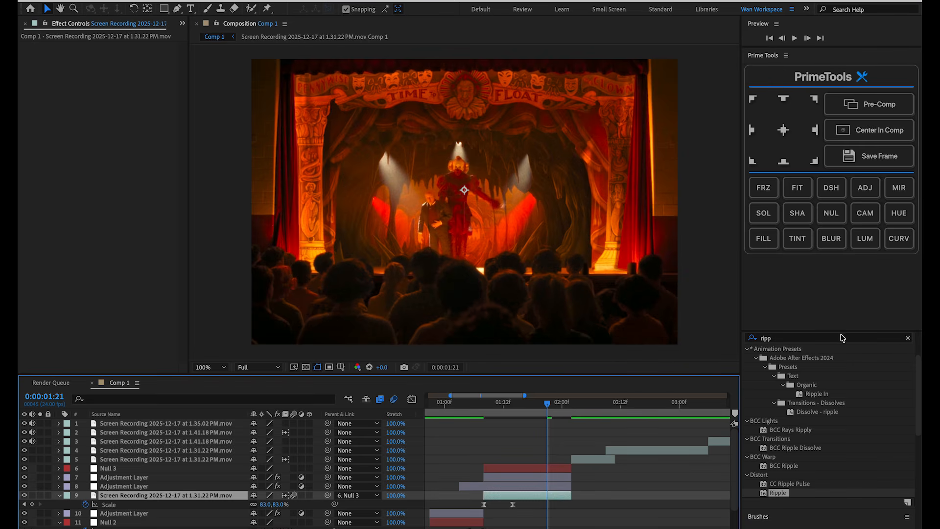
pyautogui.click(789, 341)
pyautogui.write('moti')
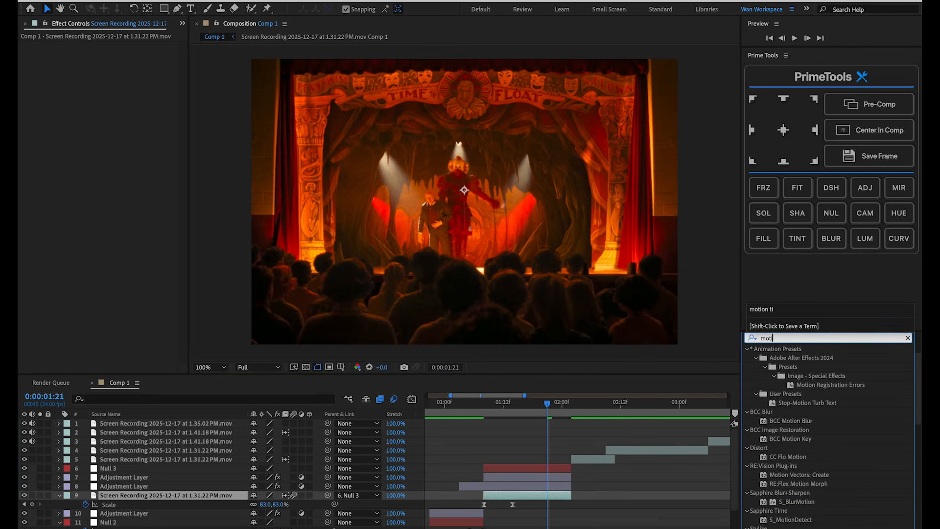
pyautogui.write('on tile')
pyautogui.moveTo(784, 357); pyautogui.dragTo(534, 500)
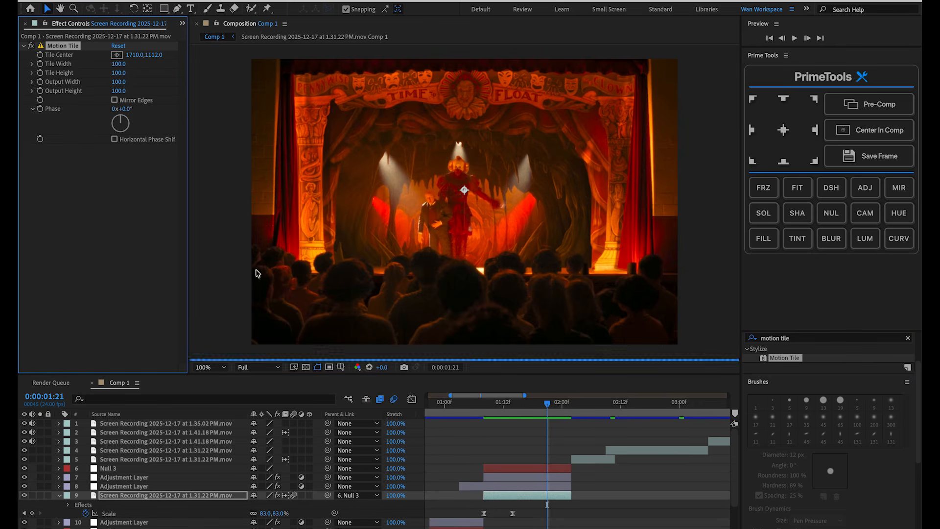
pyautogui.click(117, 82)
pyautogui.write('20')
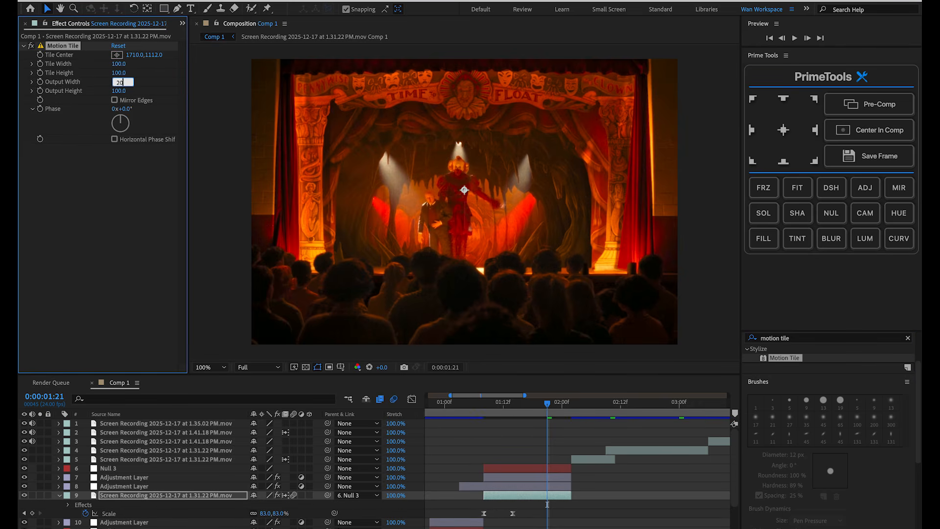
pyautogui.write('0')
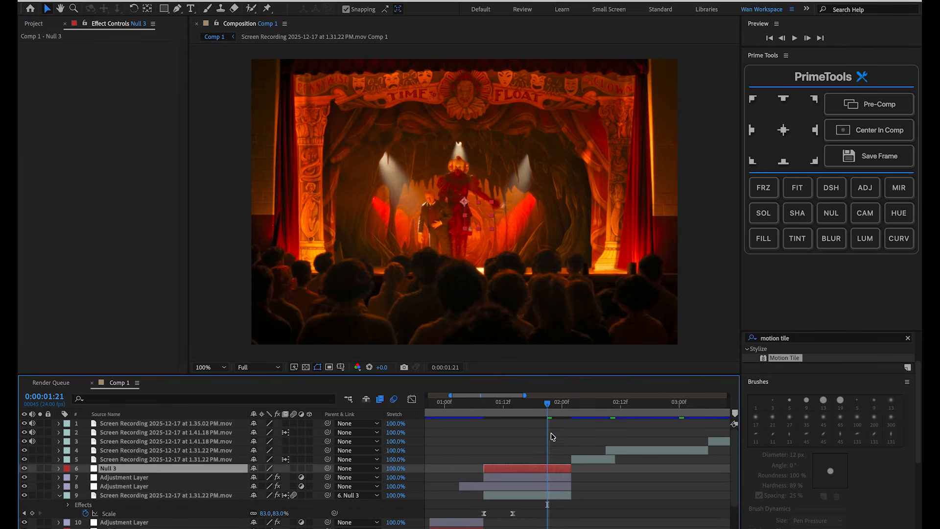
# - Reveal Null 3's Position, undo a trial horizontal shift, and keyframe it at 806.5, 540.0 on 0:00:01:21
pyautogui.moveTo(545, 403)
pyautogui.mouseDown()
pyautogui.moveTo(560, 400)
pyautogui.moveTo(549, 403)
pyautogui.mouseUp()
pyautogui.press('p')
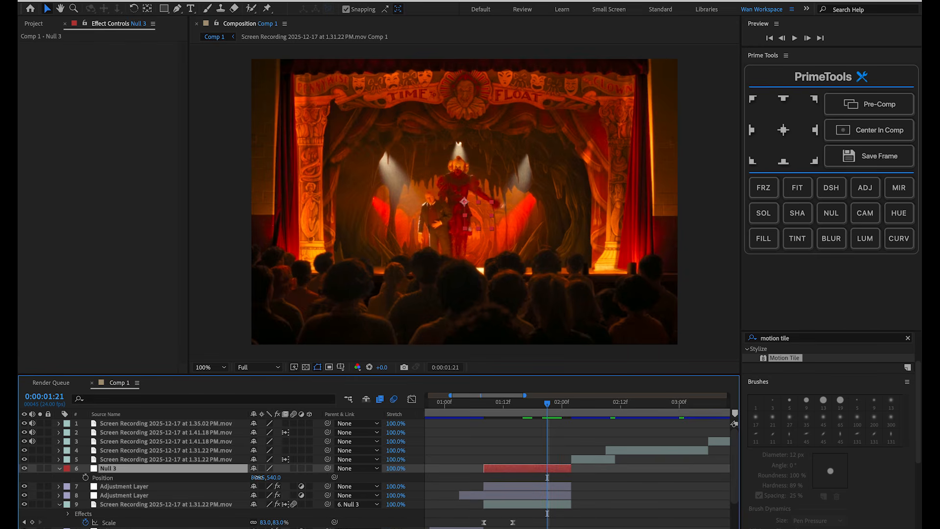
pyautogui.moveTo(259, 477); pyautogui.dragTo(304, 465)
pyautogui.press('super+z')
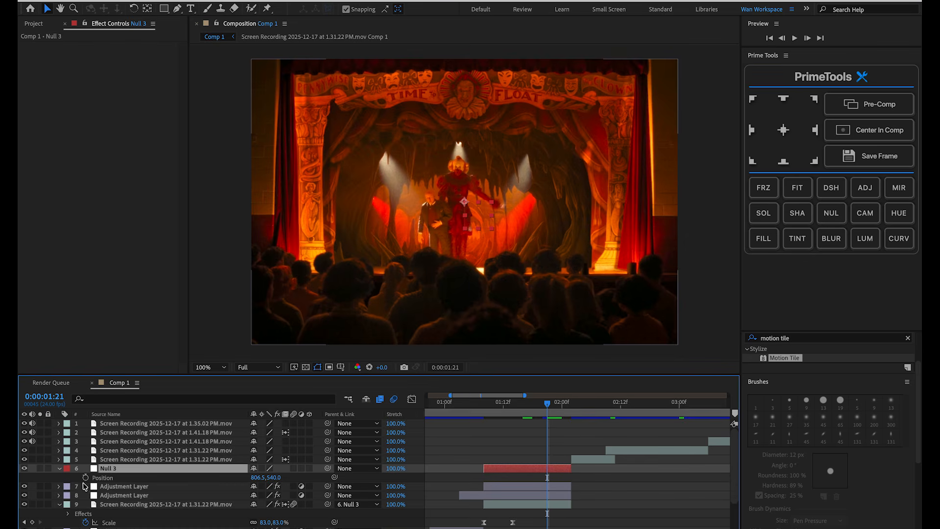
pyautogui.click(85, 478)
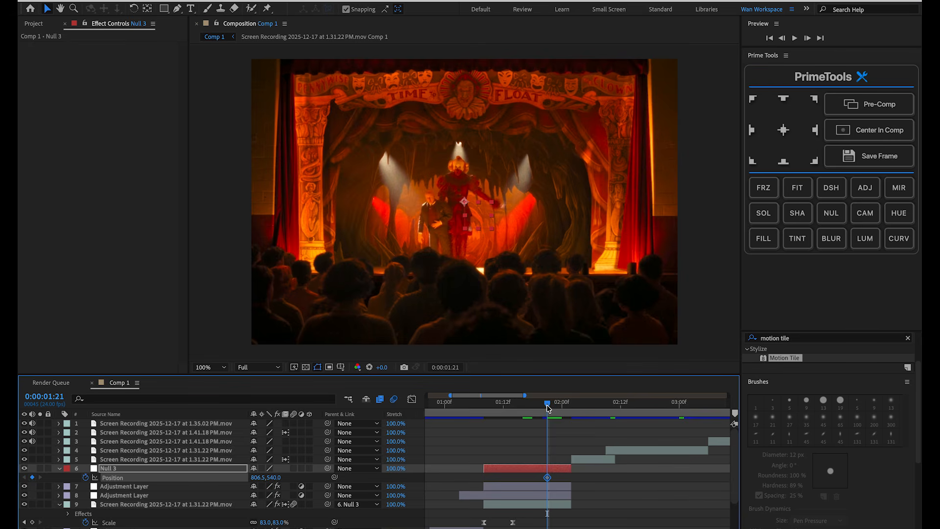
# - Keyframe Null 3's Position at 58.5, 540.0 on 0:00:02:00, undoing a trial vertical change
pyautogui.moveTo(548, 408); pyautogui.dragTo(563, 408)
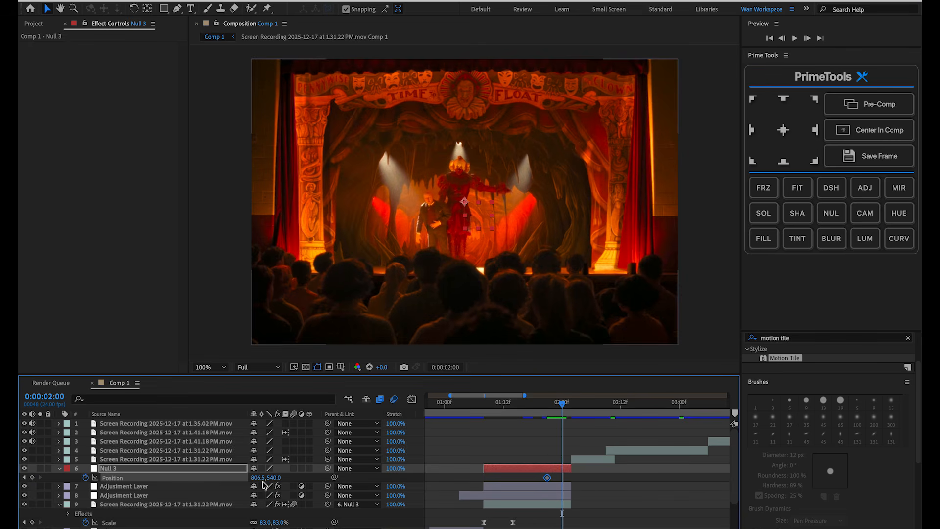
pyautogui.moveTo(260, 478); pyautogui.dragTo(35, 492)
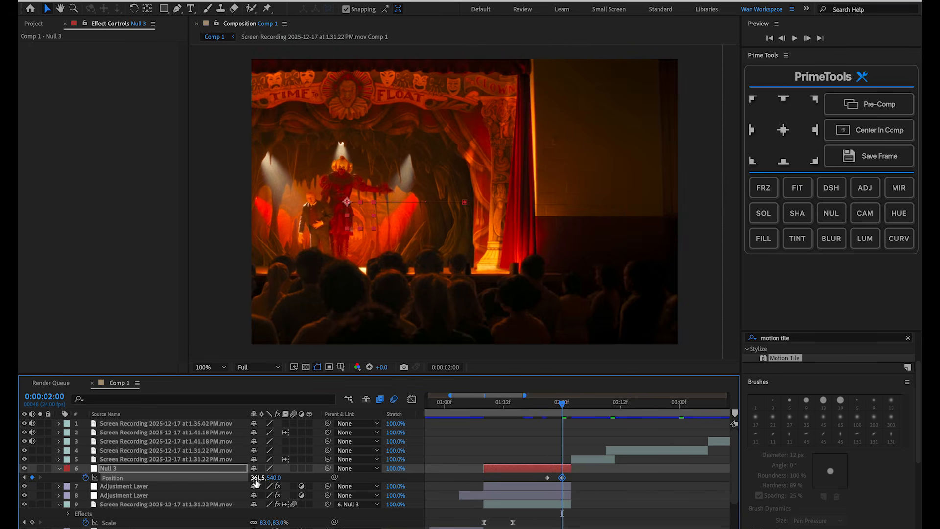
pyautogui.moveTo(258, 478); pyautogui.dragTo(111, 480)
pyautogui.moveTo(272, 479)
pyautogui.mouseDown()
pyautogui.moveTo(252, 479)
pyautogui.moveTo(275, 469)
pyautogui.mouseUp()
pyautogui.press('super+z')
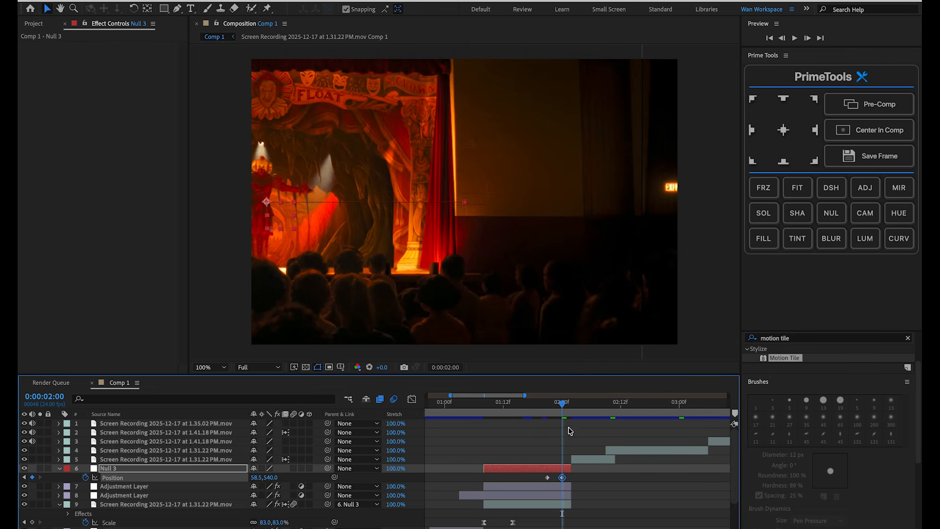
# - Move Null 3's second Position keyframe to 0:00:01:23
pyautogui.scroll(5, 558, 500)
pyautogui.hscroll(2, 558, 500)
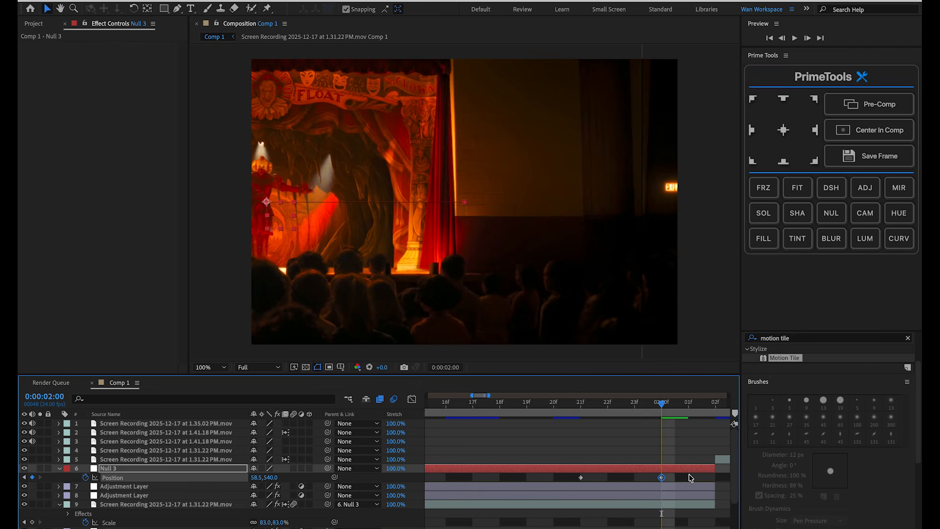
pyautogui.hscroll(2, 690, 478)
pyautogui.moveTo(616, 413)
pyautogui.mouseDown()
pyautogui.moveTo(639, 413)
pyautogui.moveTo(623, 412)
pyautogui.mouseUp()
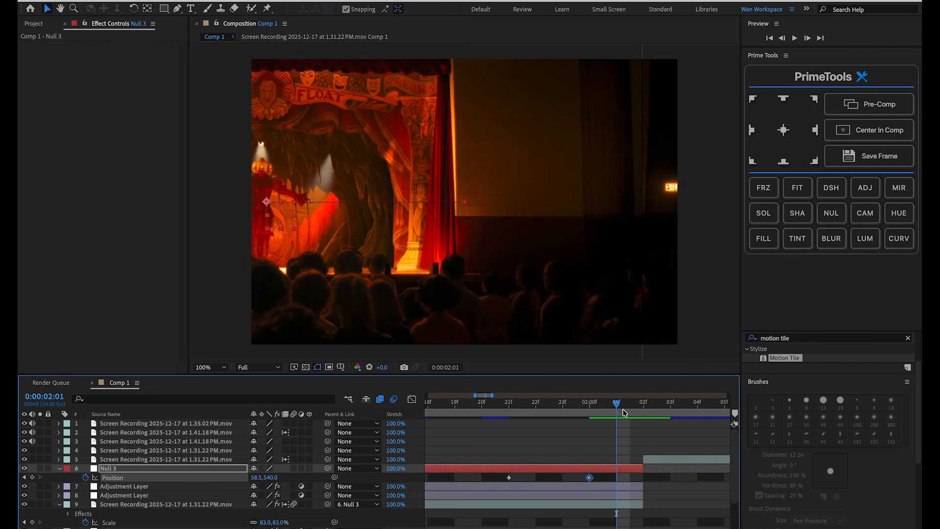
pyautogui.moveTo(589, 477); pyautogui.dragTo(563, 478)
# - Keyframe Null 3's Position at -205.5, 1184.0 on 0:00:02:01 and preview the move into the next clip
pyautogui.moveTo(257, 478); pyautogui.dragTo(142, 485)
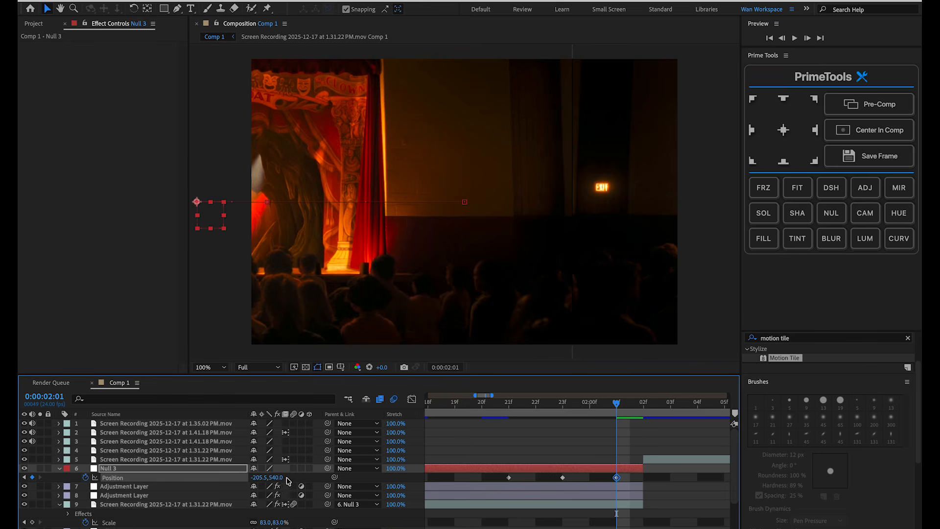
pyautogui.moveTo(287, 479); pyautogui.dragTo(656, 446)
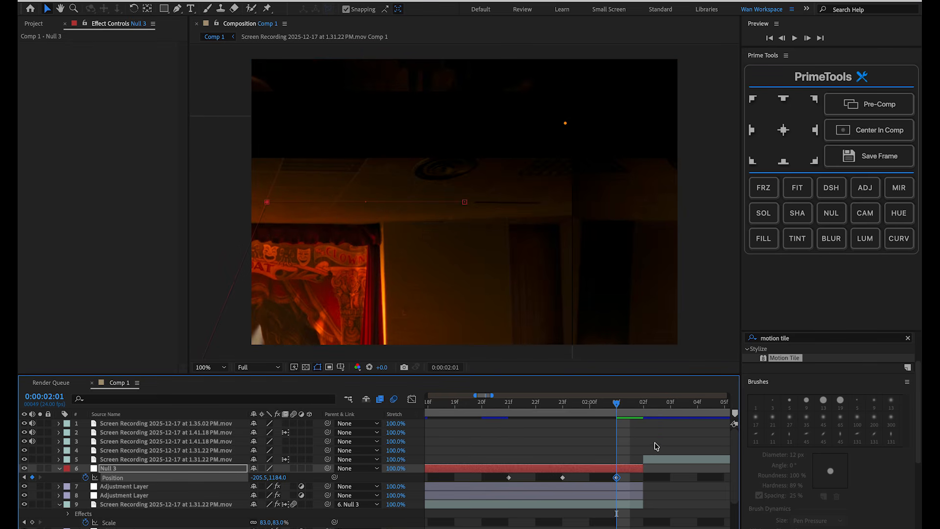
pyautogui.moveTo(600, 402); pyautogui.dragTo(587, 429)
pyautogui.hscroll(3, 552, 472)
pyautogui.press('-')
pyautogui.press('-')
pyautogui.hscroll(2, 564, 457)
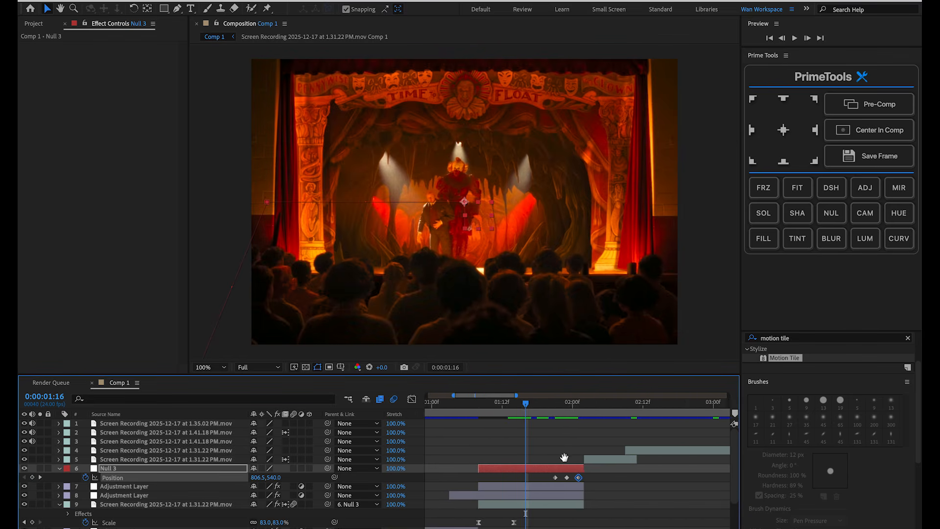
pyautogui.hscroll(2, 569, 482)
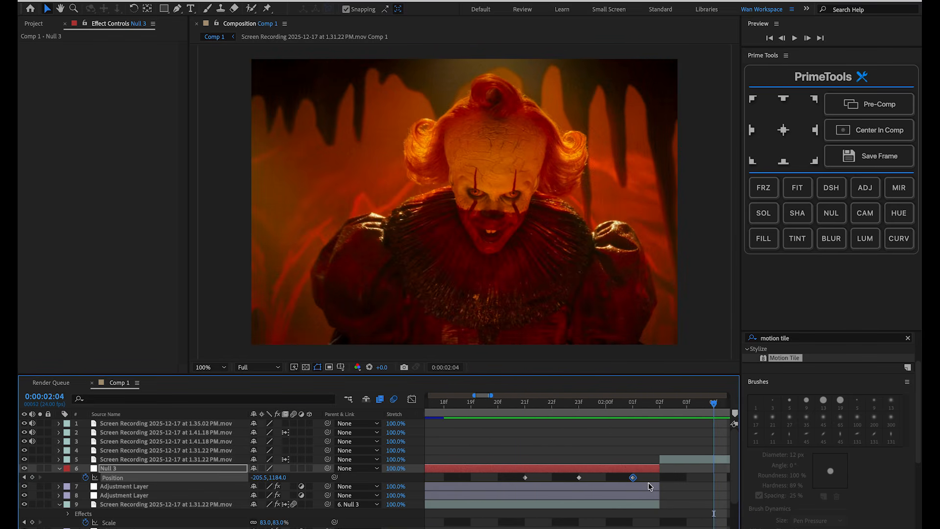
# - Try shifting Null 3's three Position keyframes one frame later, and return them to 0:00:01:21, 0:00:01:23 and 0:00:02:01
pyautogui.moveTo(649, 482); pyautogui.dragTo(509, 479)
pyautogui.hscroll(1, 510, 478)
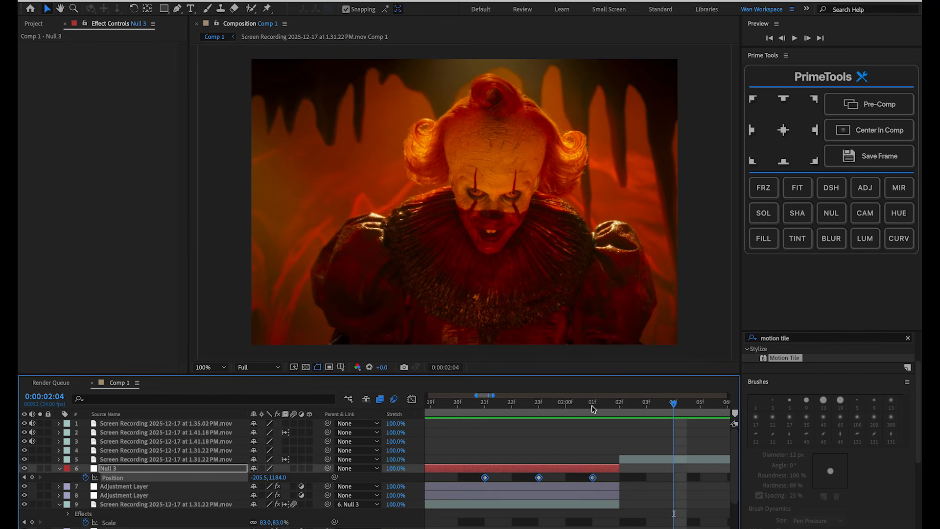
pyautogui.moveTo(593, 409); pyautogui.dragTo(616, 456)
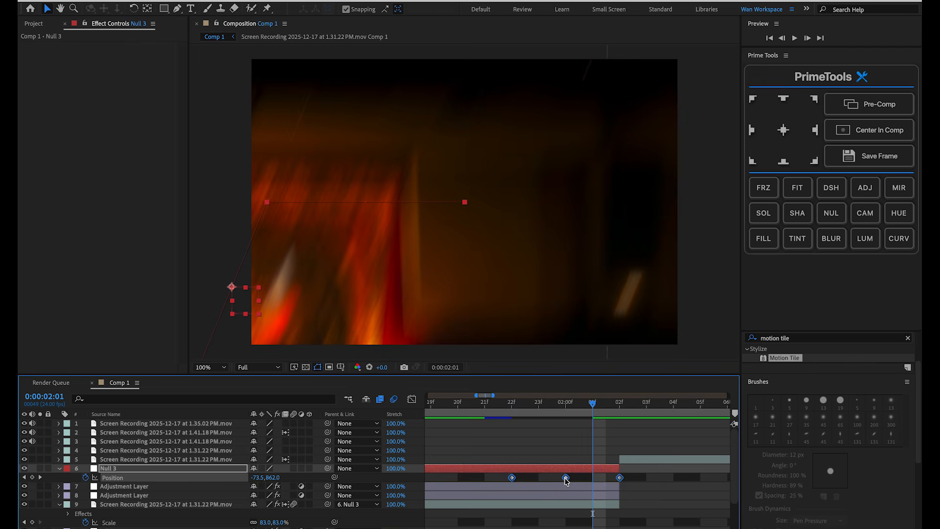
pyautogui.moveTo(565, 478); pyautogui.dragTo(544, 478)
pyautogui.moveTo(593, 403); pyautogui.dragTo(485, 402)
pyautogui.click(509, 479)
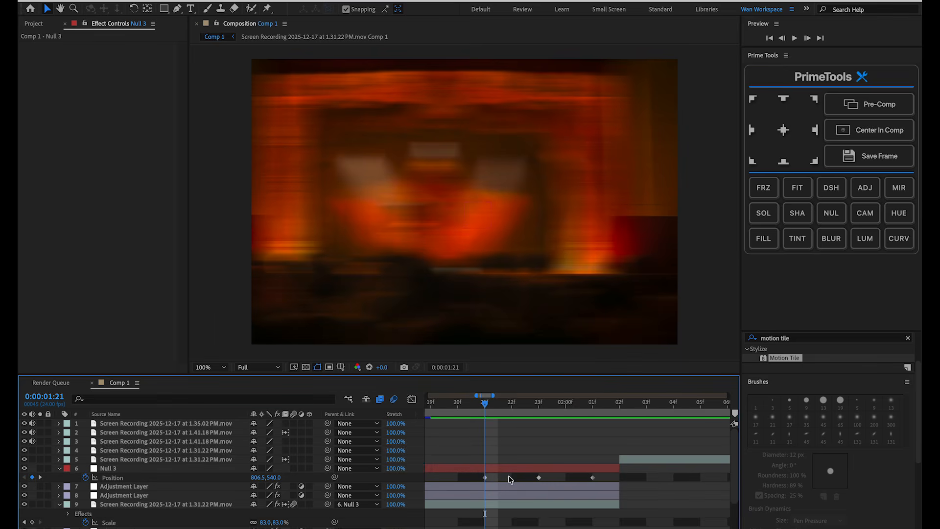
# - Easy-ease all three of Null 3's Position keyframes
pyautogui.moveTo(468, 479); pyautogui.dragTo(614, 477)
pyautogui.press('F9')
pyautogui.click(438, 428)
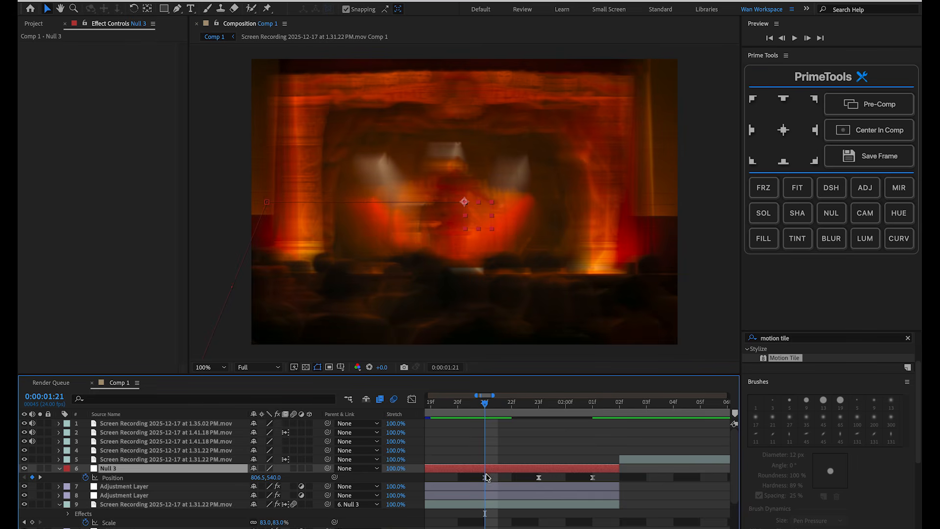
# - Reshape the null's Position speed graph so speed peaks sharply just before the second keyframe, and preview the transition
pyautogui.click(411, 401)
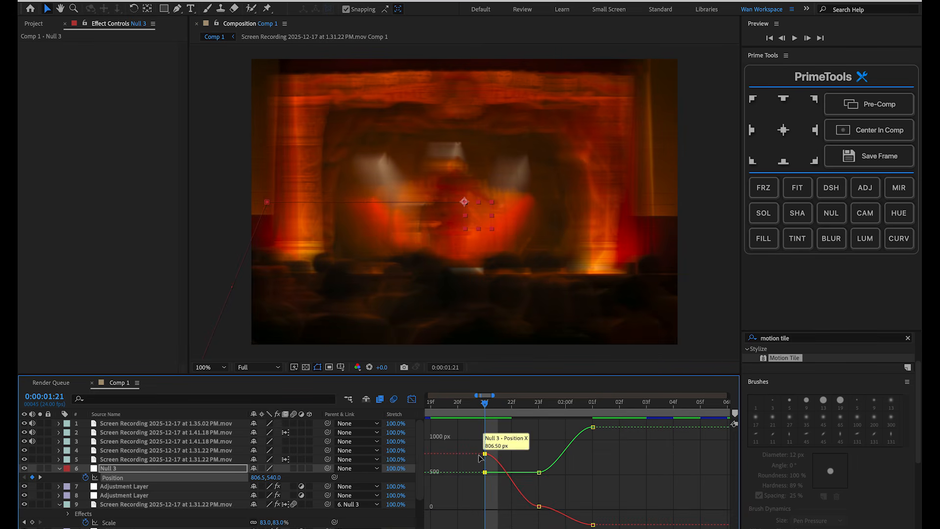
pyautogui.rightClick(464, 412)
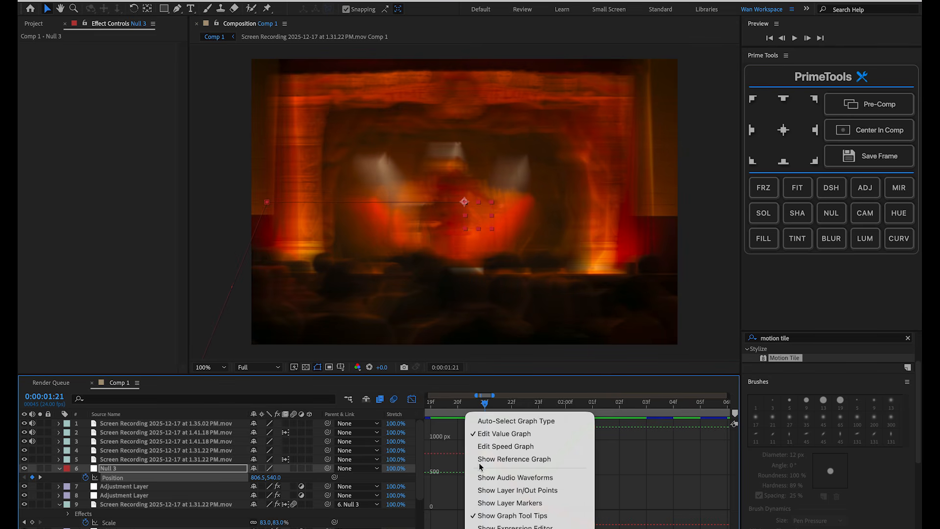
pyautogui.click(490, 443)
pyautogui.moveTo(493, 525); pyautogui.dragTo(510, 524)
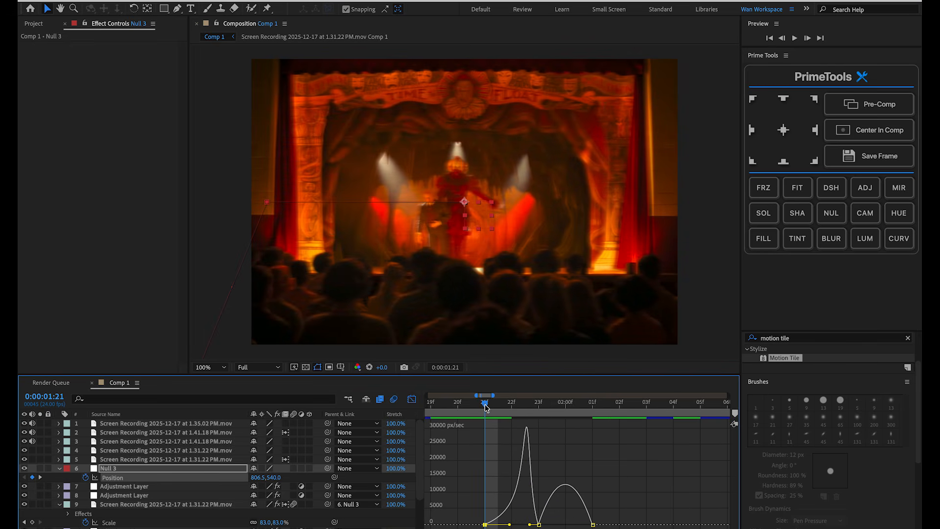
pyautogui.press('space')
pyautogui.press('space')
pyautogui.moveTo(510, 524); pyautogui.dragTo(510, 524)
pyautogui.press('space')
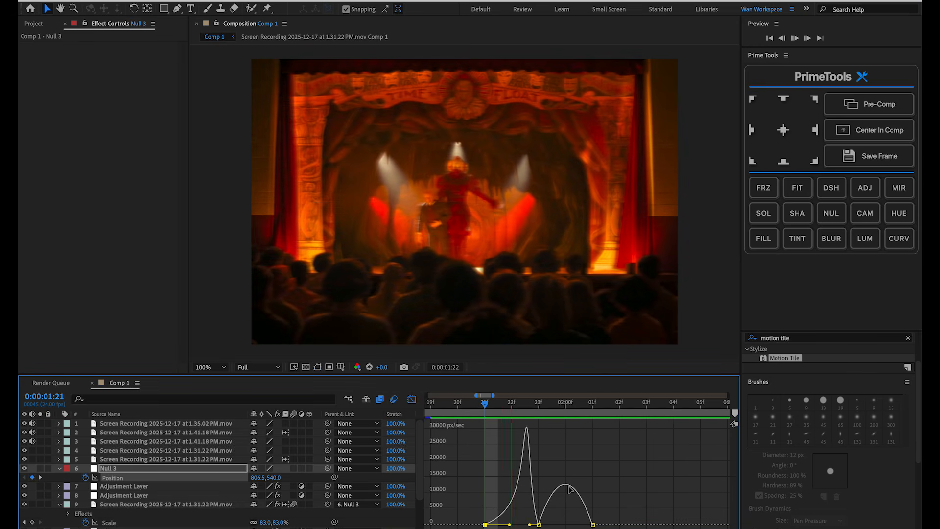
pyautogui.press('space')
pyautogui.rightClick(548, 456)
pyautogui.click(412, 401)
pyautogui.click(412, 400)
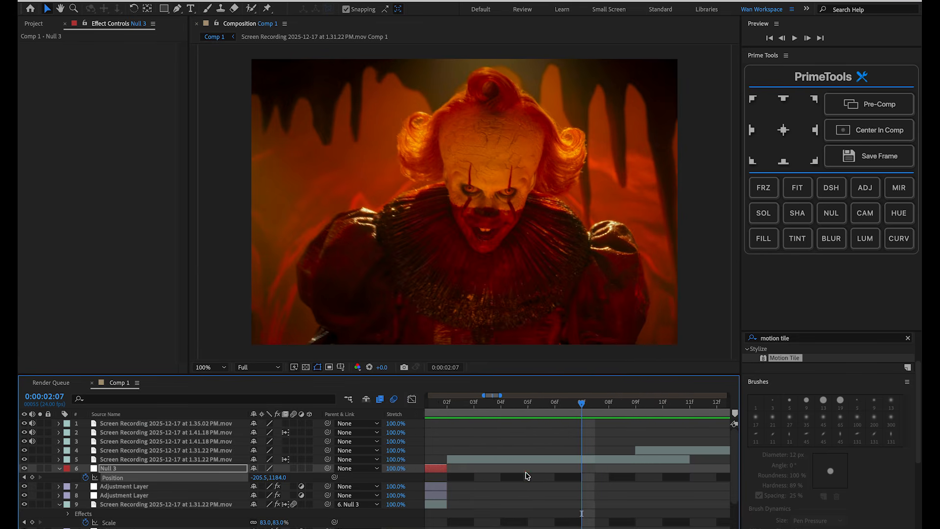
# - Add an adjustment layer directly above Null 3, with the current time at 0:00:01:21
pyautogui.hscroll(-5, 528, 476)
pyautogui.scroll(-5, 539, 462)
pyautogui.moveTo(590, 409); pyautogui.dragTo(568, 402)
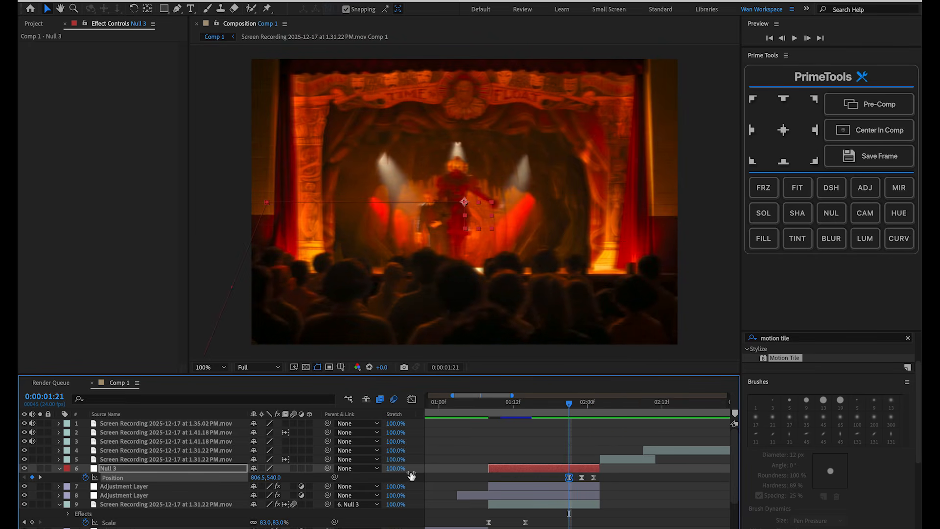
pyautogui.click(575, 505)
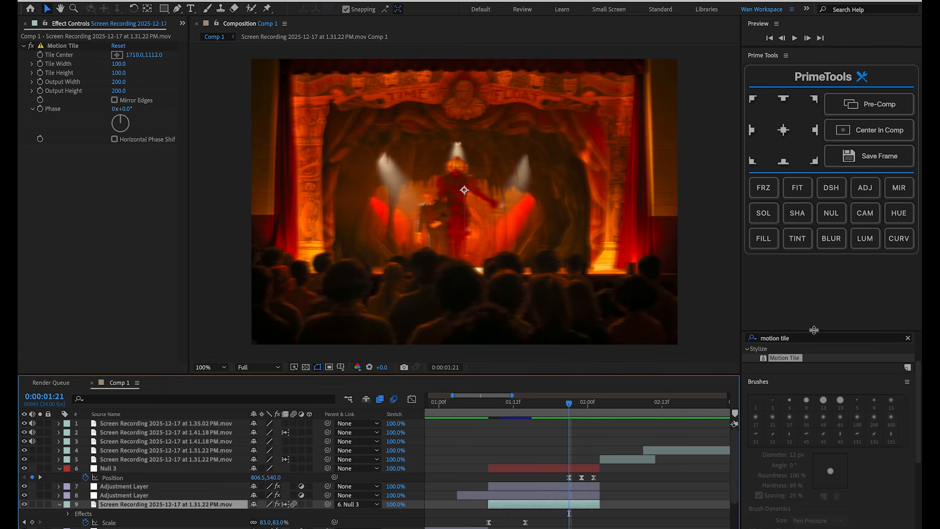
pyautogui.click(572, 469)
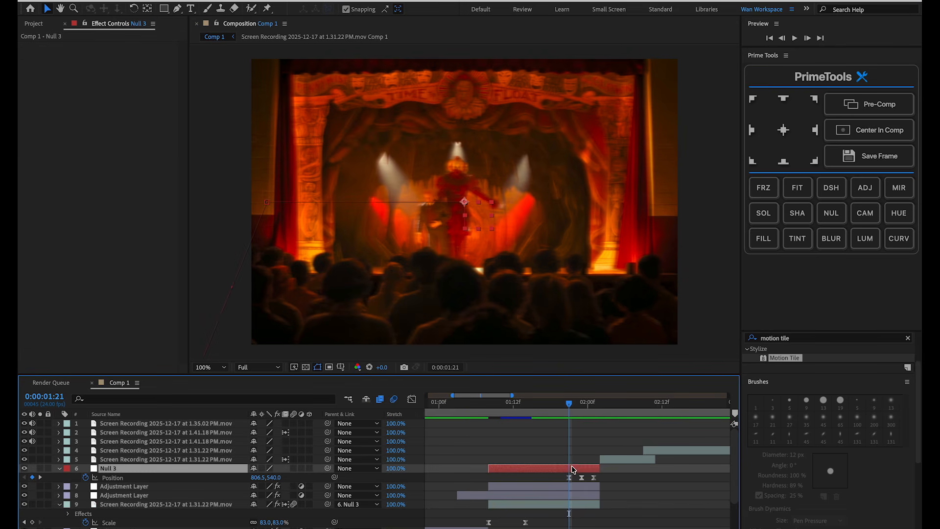
pyautogui.click(867, 194)
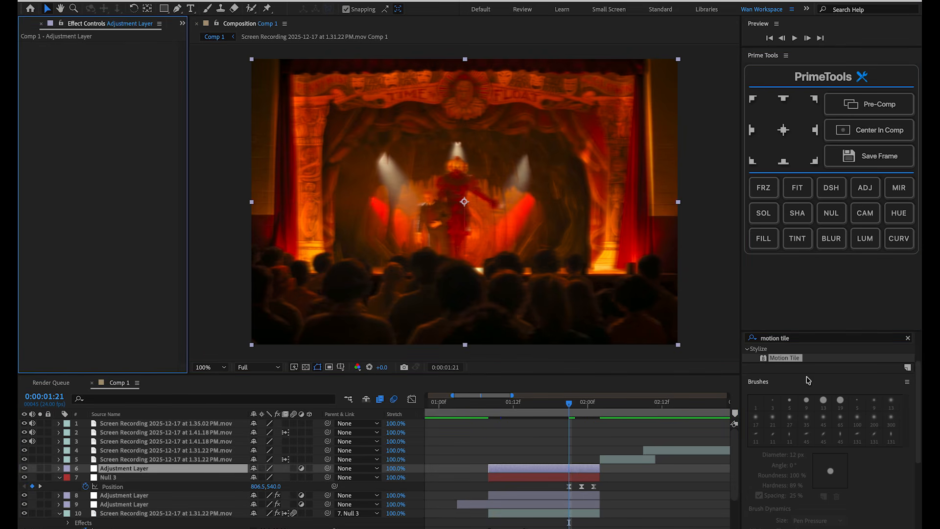
# - Find the Minimax effect with the search term "mini", apply it to the new adjustment layer and set its Direction to Just Horizontal
pyautogui.click(803, 338)
pyautogui.hotkey('ctrl', 'a')
pyautogui.press('BackSpace')
pyautogui.write('mini')
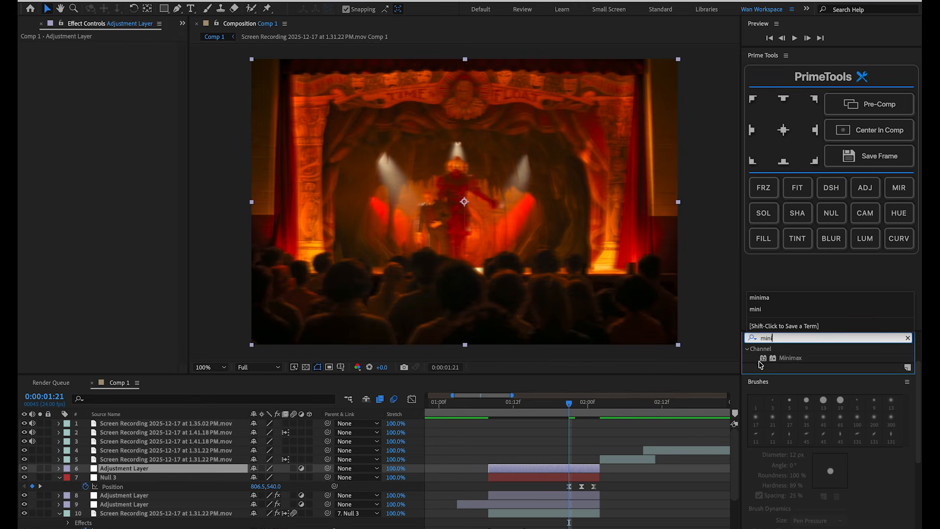
pyautogui.moveTo(787, 358); pyautogui.dragTo(530, 470)
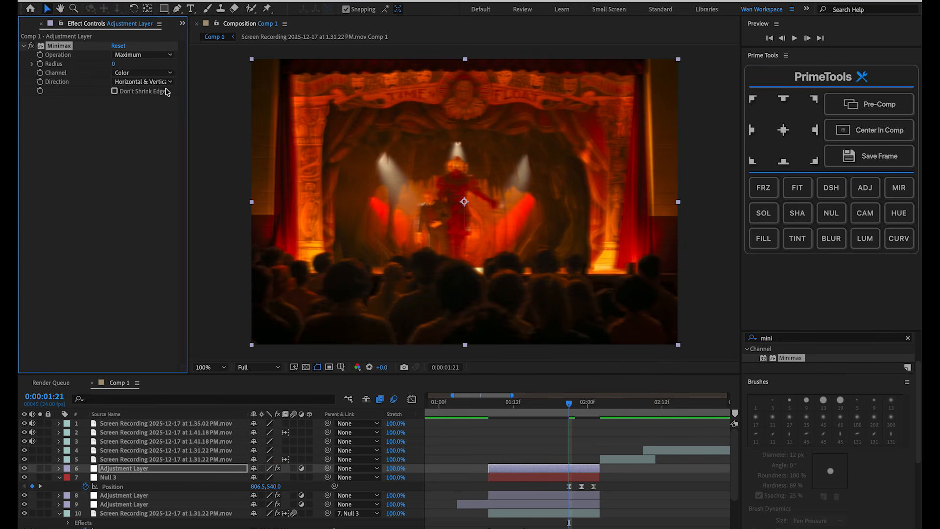
pyautogui.click(142, 81)
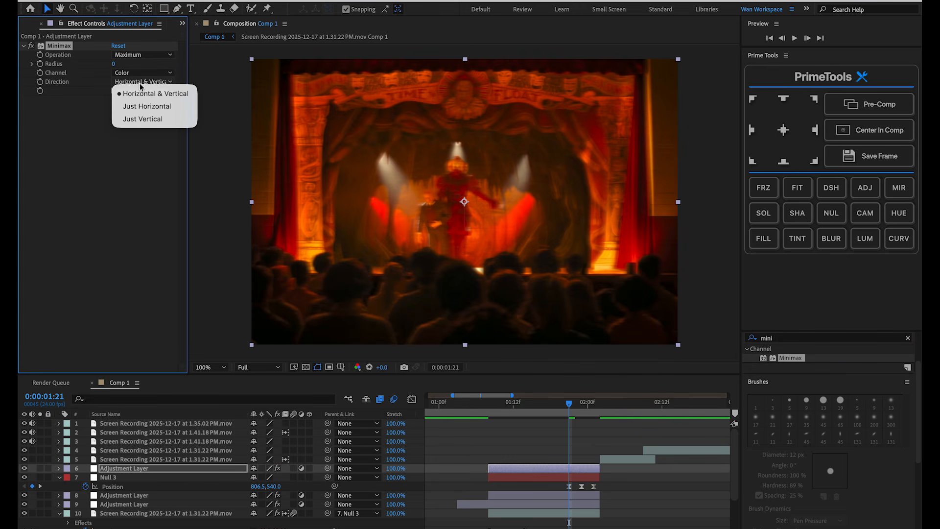
pyautogui.click(155, 110)
# - Keyframe the horizontal Minimax Radius at 0 on 0:00:01:20 and at 108 on 0:00:01:22
pyautogui.click(575, 406)
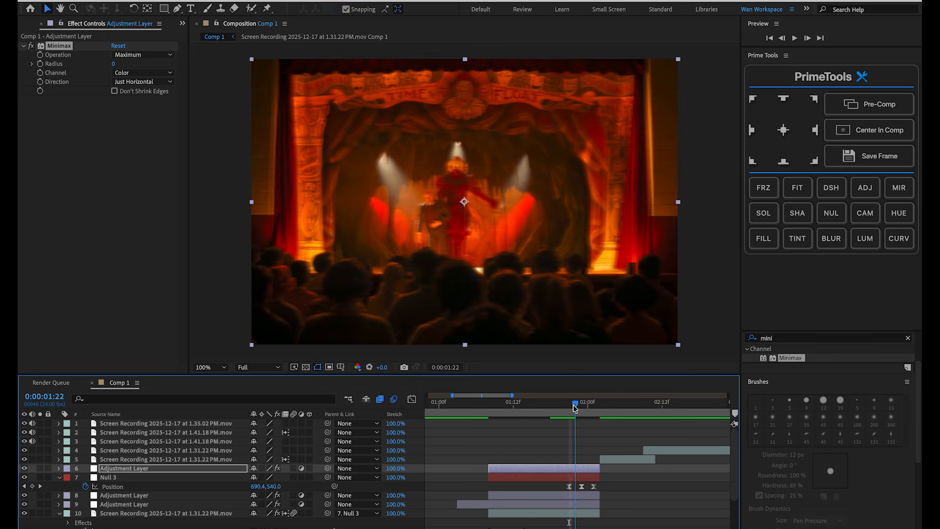
pyautogui.moveTo(575, 408); pyautogui.dragTo(564, 407)
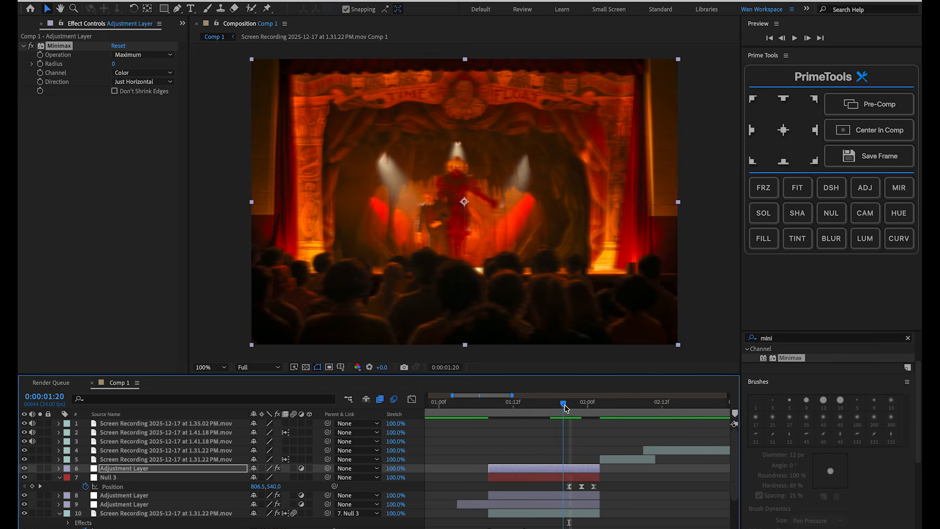
pyautogui.click(40, 65)
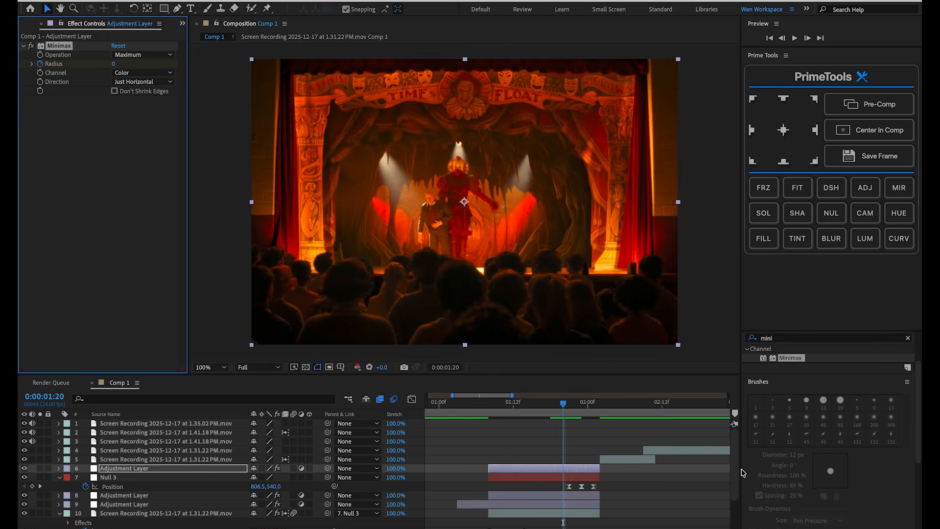
pyautogui.moveTo(565, 407); pyautogui.dragTo(579, 403)
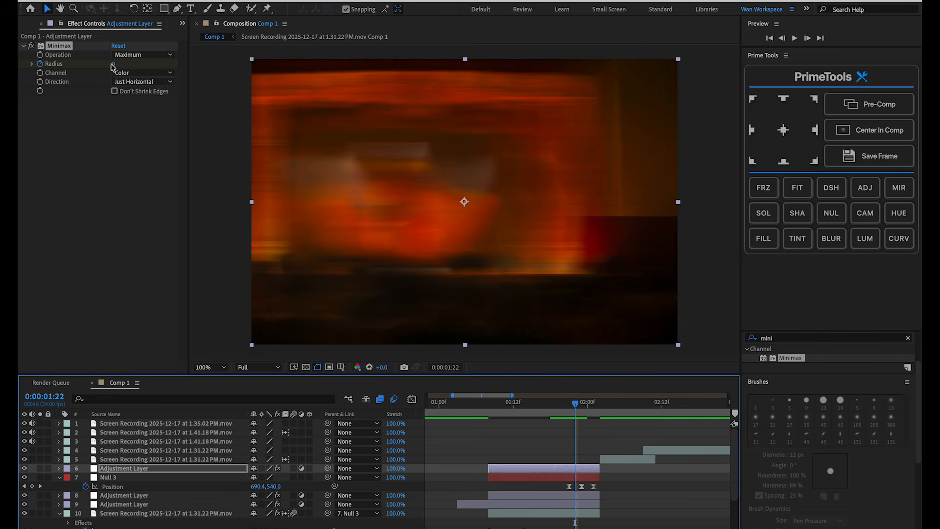
pyautogui.moveTo(113, 64); pyautogui.dragTo(169, 64)
# - Add another adjustment layer above the horizontal Minimax layer and apply Minimax to it
pyautogui.click(578, 471)
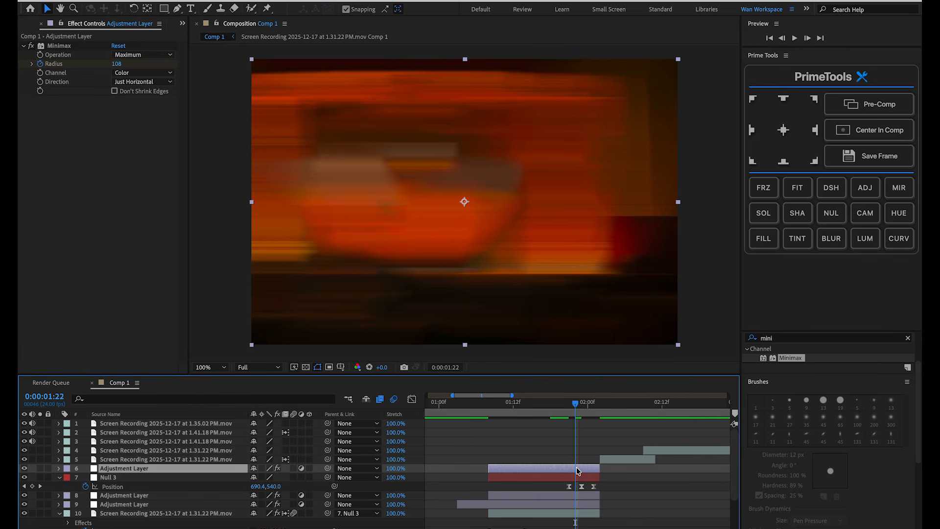
pyautogui.click(865, 187)
pyautogui.moveTo(790, 358); pyautogui.dragTo(569, 469)
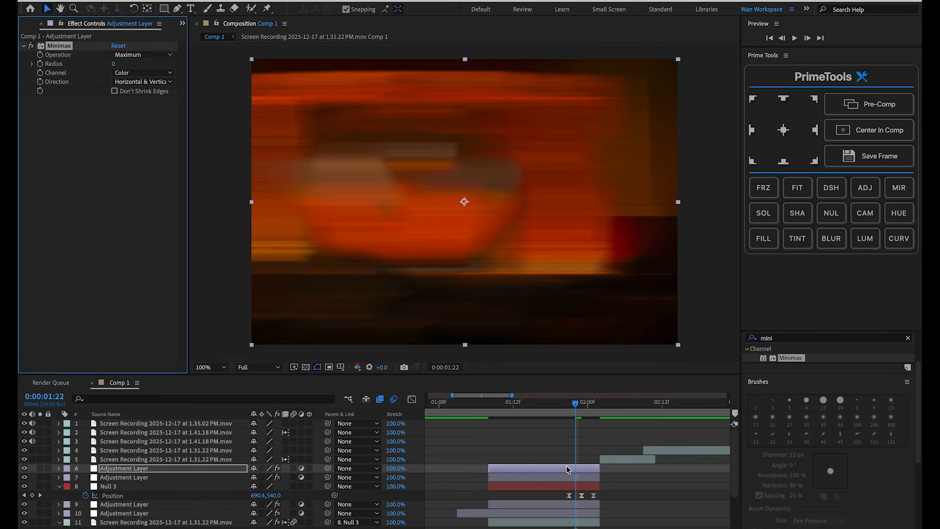
# - Set the second Minimax's Direction to Just Vertical and keyframe its Radius to rise from 0 starting at 0:00:01:22
pyautogui.click(136, 85)
pyautogui.click(162, 120)
pyautogui.press('space')
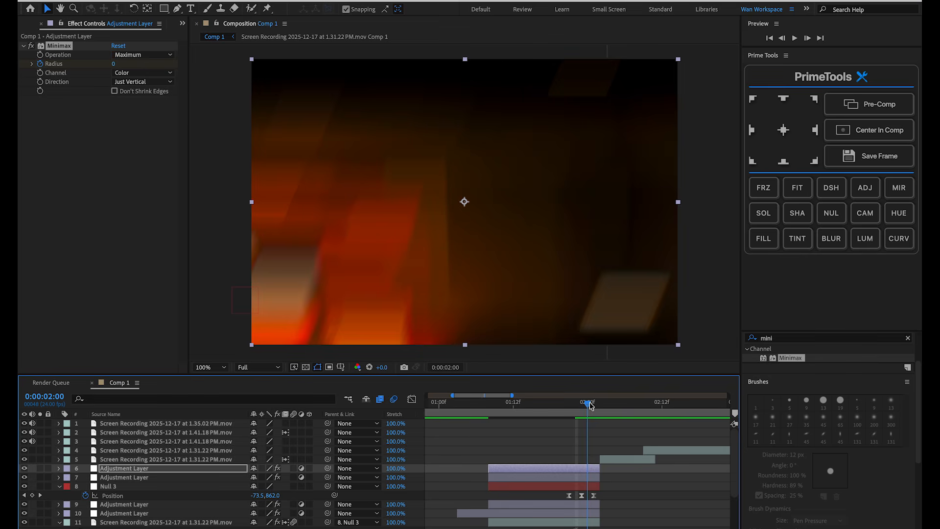
pyautogui.moveTo(114, 65); pyautogui.dragTo(199, 68)
# - At 0:00:02:01, raise the horizontal Minimax layer's Radius to 197 and the vertical Minimax layer's Radius to 276
pyautogui.click(600, 477)
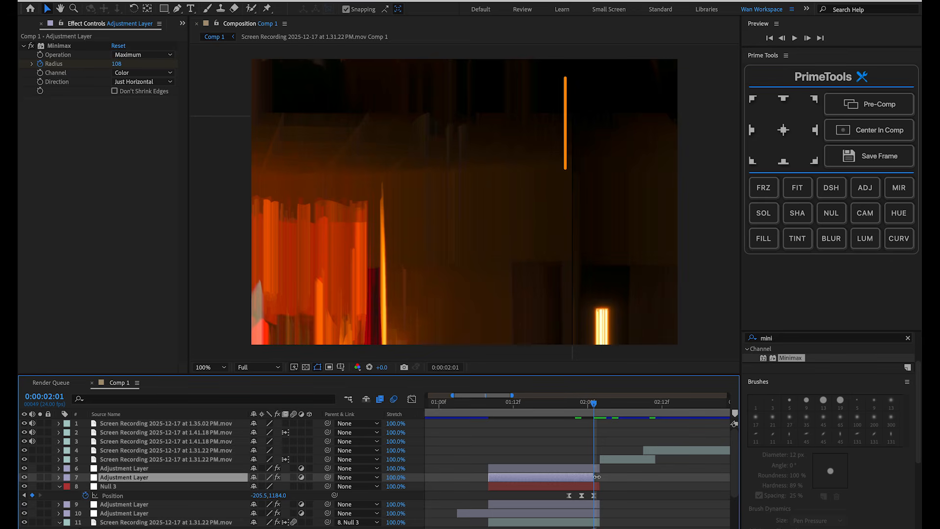
pyautogui.moveTo(116, 65); pyautogui.dragTo(131, 64)
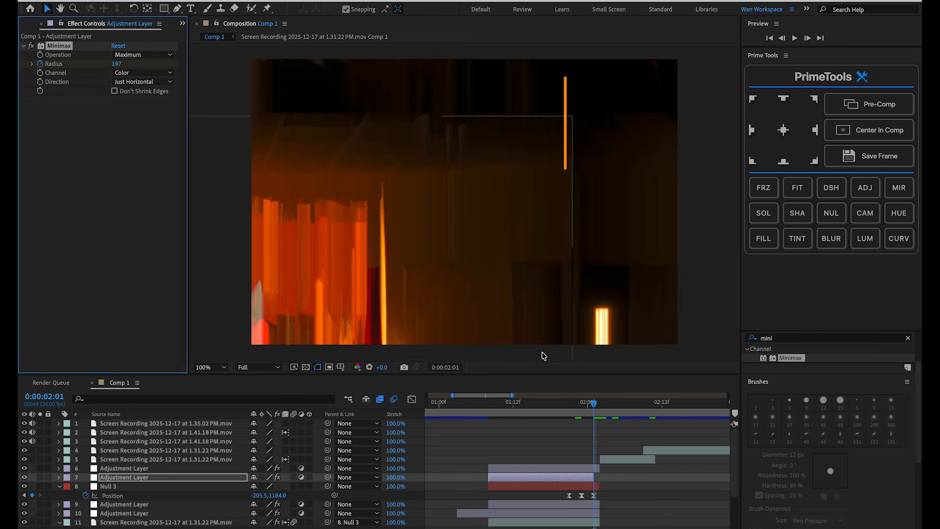
pyautogui.click(588, 469)
pyautogui.moveTo(174, 65); pyautogui.dragTo(175, 64)
# - Examine the two Minimax, the Ripple and the S_DissolveLuma adjustment layers' effect settings at 0:00:02:00
pyautogui.moveTo(596, 407)
pyautogui.mouseDown()
pyautogui.moveTo(561, 408)
pyautogui.moveTo(608, 407)
pyautogui.moveTo(588, 407)
pyautogui.mouseUp()
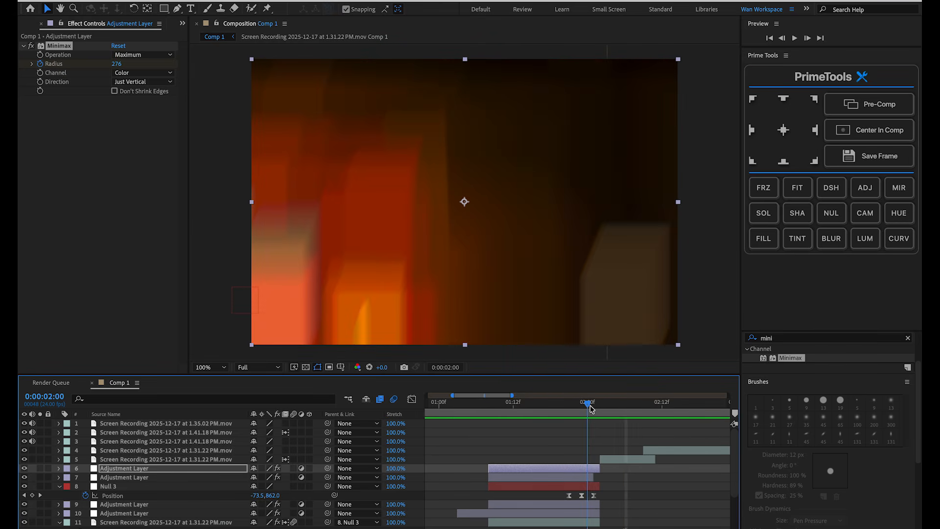
pyautogui.scroll(4, 594, 485)
pyautogui.hscroll(-3, 597, 485)
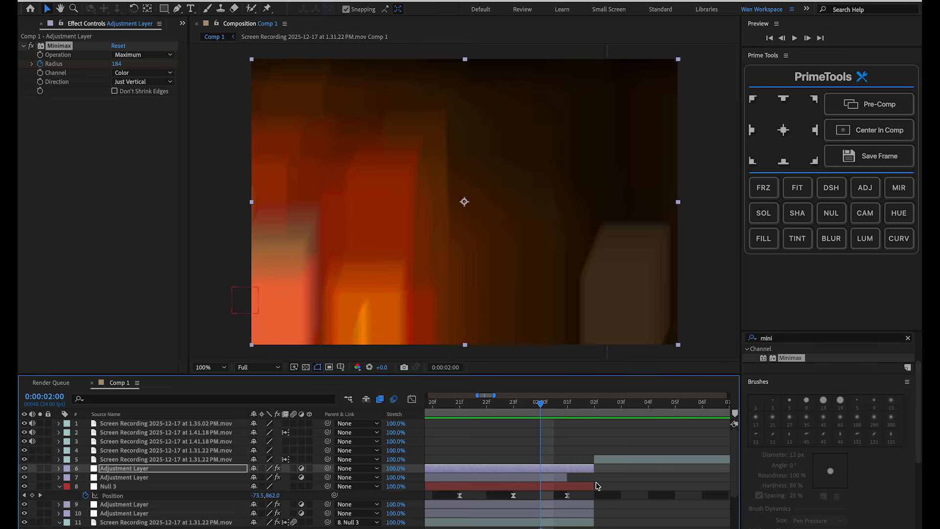
pyautogui.click(540, 481)
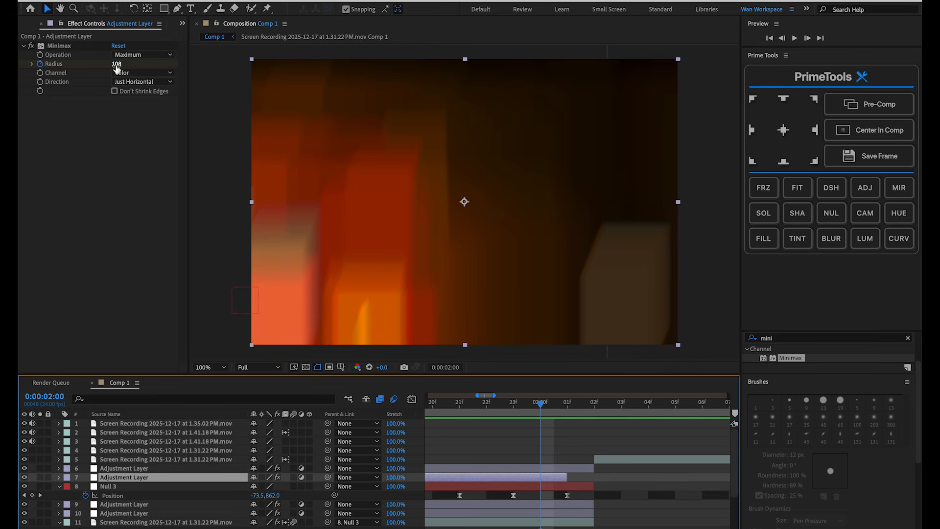
pyautogui.click(546, 468)
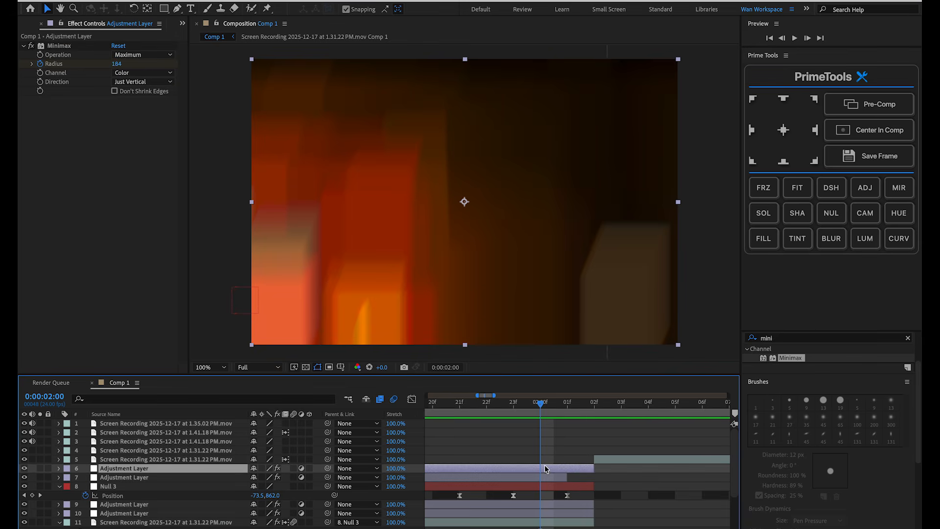
pyautogui.moveTo(117, 64)
pyautogui.mouseDown()
pyautogui.moveTo(153, 61)
pyautogui.moveTo(55, 64)
pyautogui.moveTo(116, 63)
pyautogui.mouseUp()
pyautogui.click(140, 127)
pyautogui.hscroll(-1, 562, 504)
pyautogui.click(561, 504)
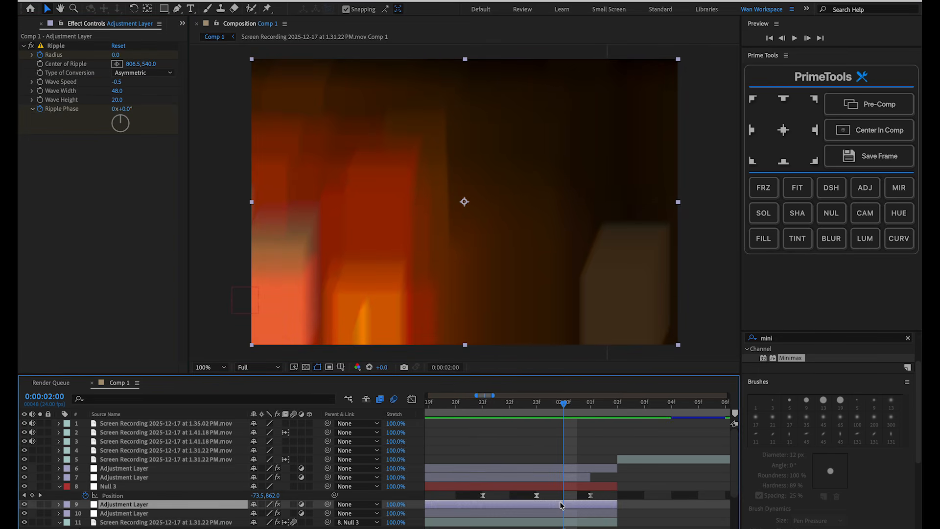
pyautogui.click(559, 515)
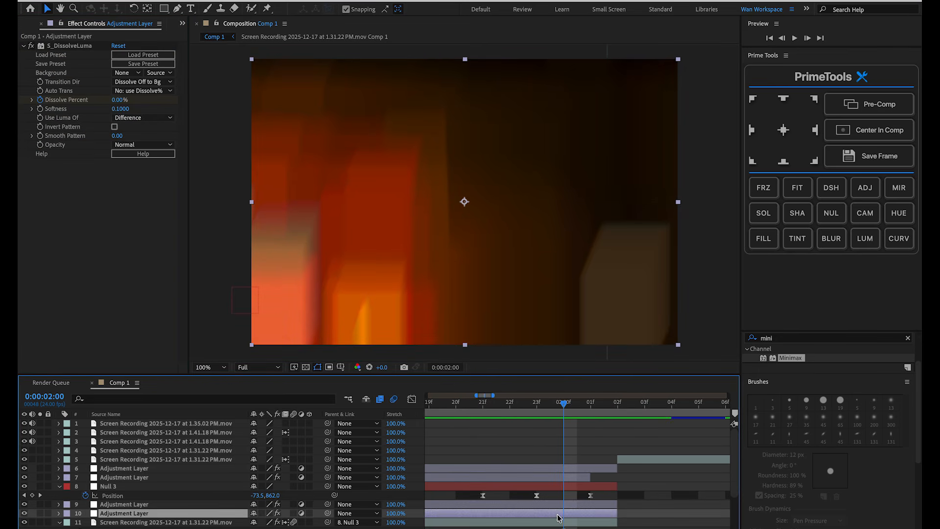
pyautogui.click(563, 504)
pyautogui.click(568, 470)
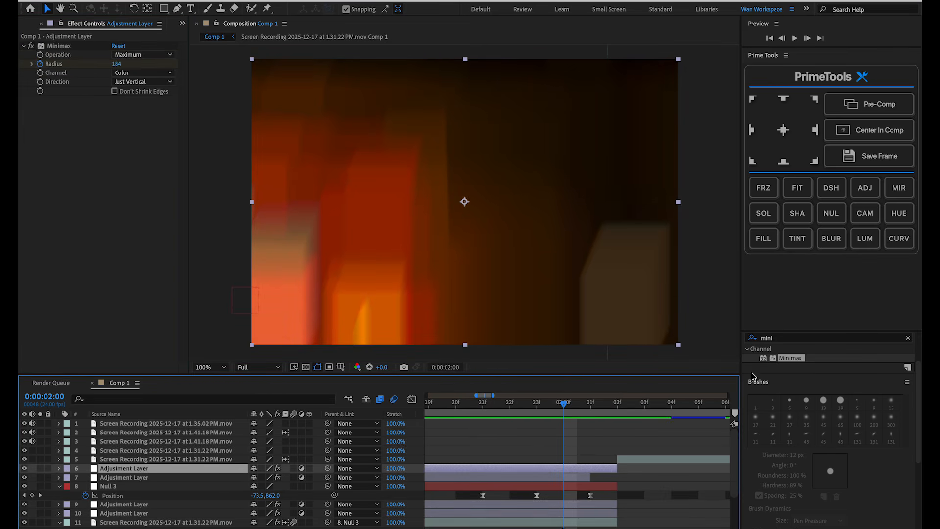
# - Try to find a suitable blur effect by searching the effects for "horizon" and "blue"
pyautogui.moveTo(796, 339); pyautogui.dragTo(690, 347)
pyautogui.click(804, 339)
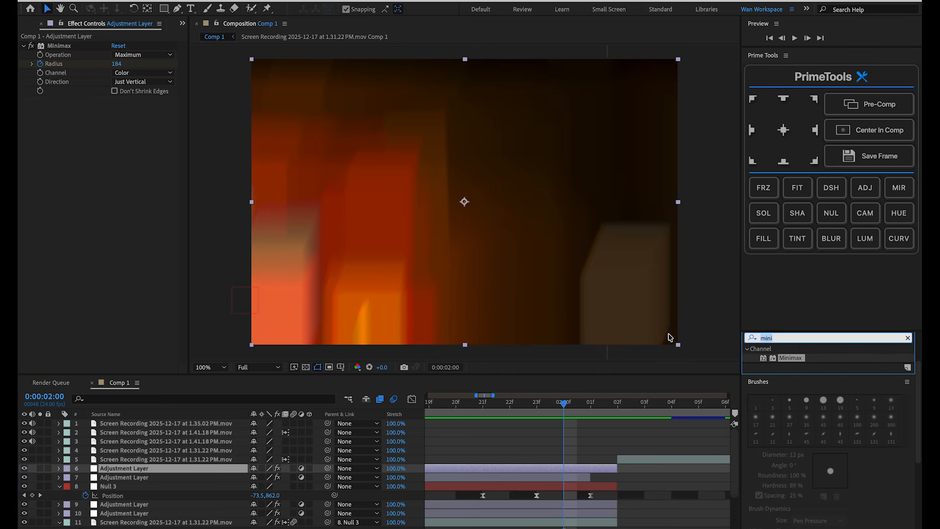
pyautogui.write('horzon')
pyautogui.press('BackSpace')
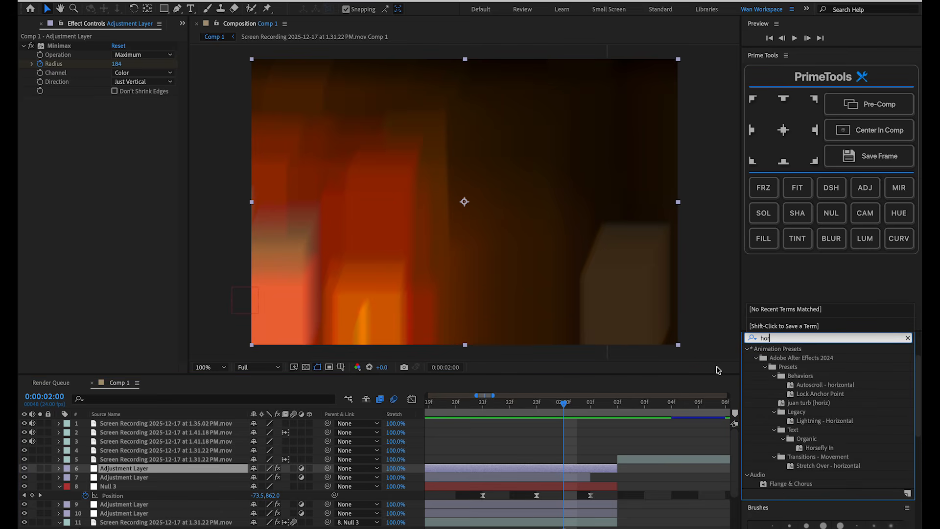
pyautogui.write('izon')
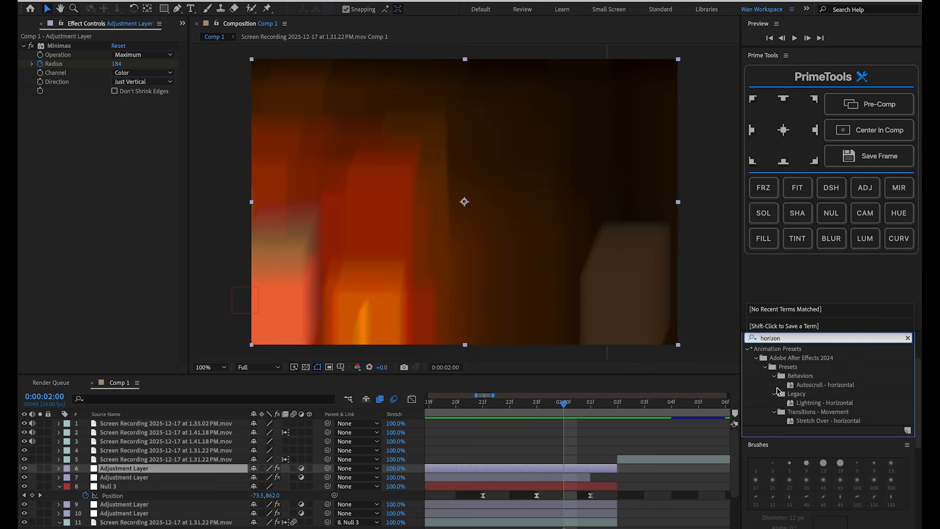
pyautogui.hotkey('ctrl', 'a')
pyautogui.write('blue')
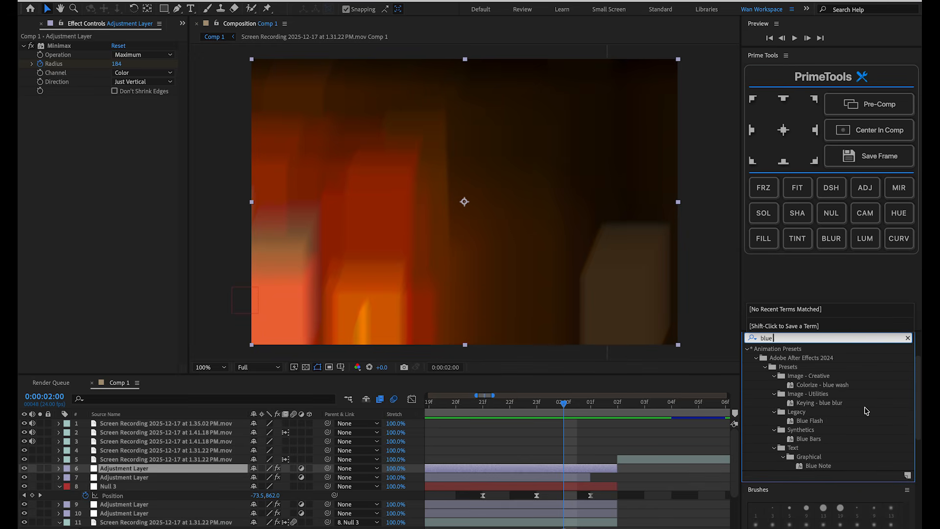
pyautogui.hotkey('ctrl', 'a')
pyautogui.write('hor')
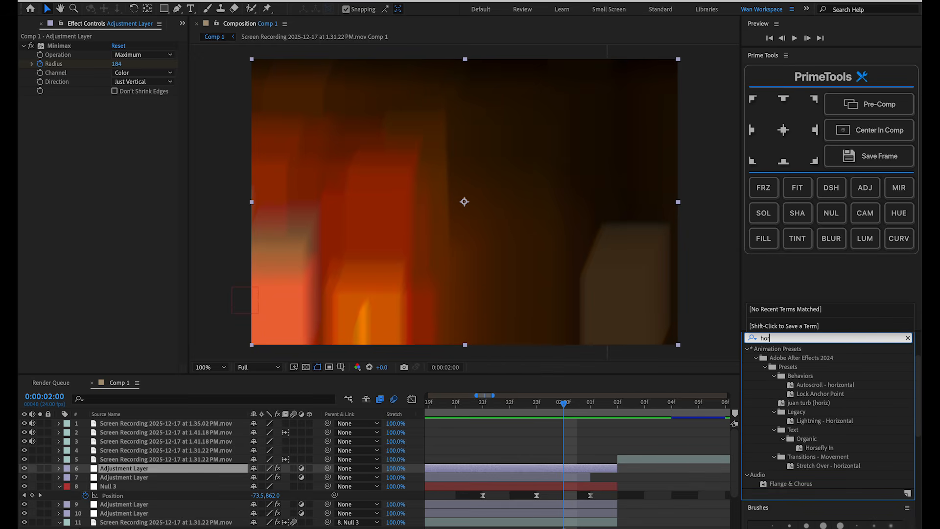
pyautogui.write('izo')
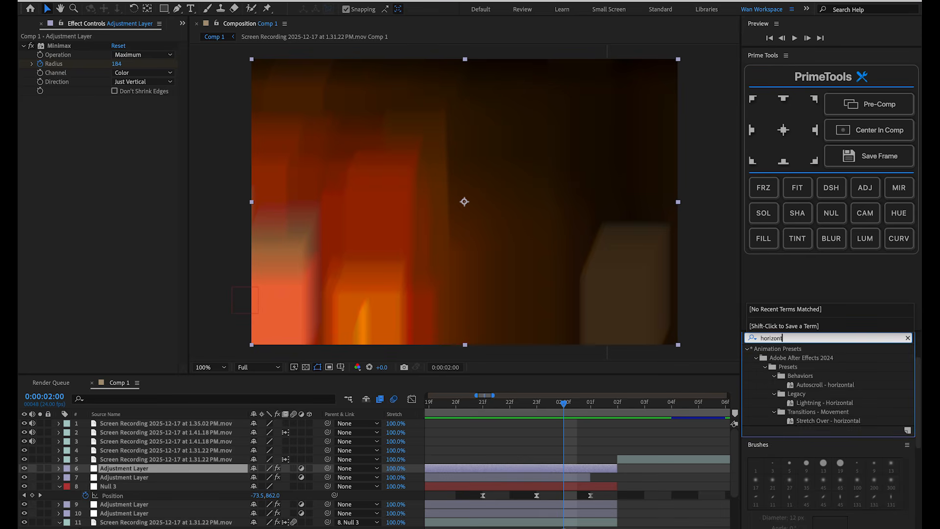
pyautogui.write('nt')
pyautogui.press('BackSpace')
pyautogui.press('BackSpace')
pyautogui.press('BackSpace')
pyautogui.press('BackSpace')
pyautogui.press('BackSpace')
pyautogui.press('BackSpace')
pyautogui.press('BackSpace')
pyautogui.press('BackSpace')
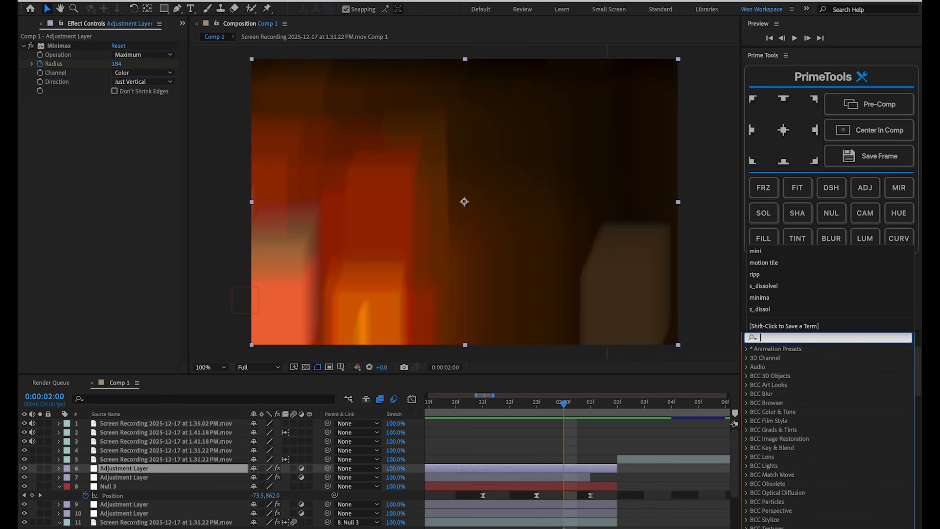
pyautogui.write('blue')
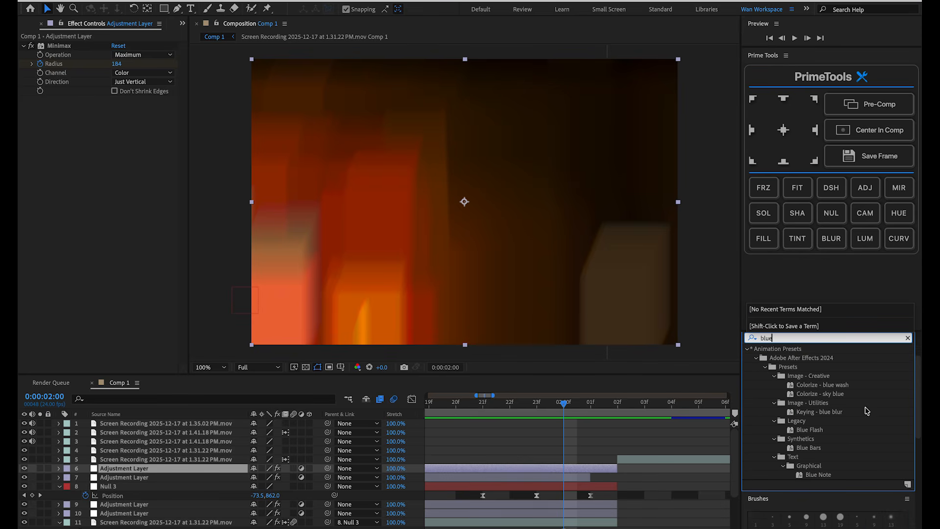
pyautogui.press('BackSpace')
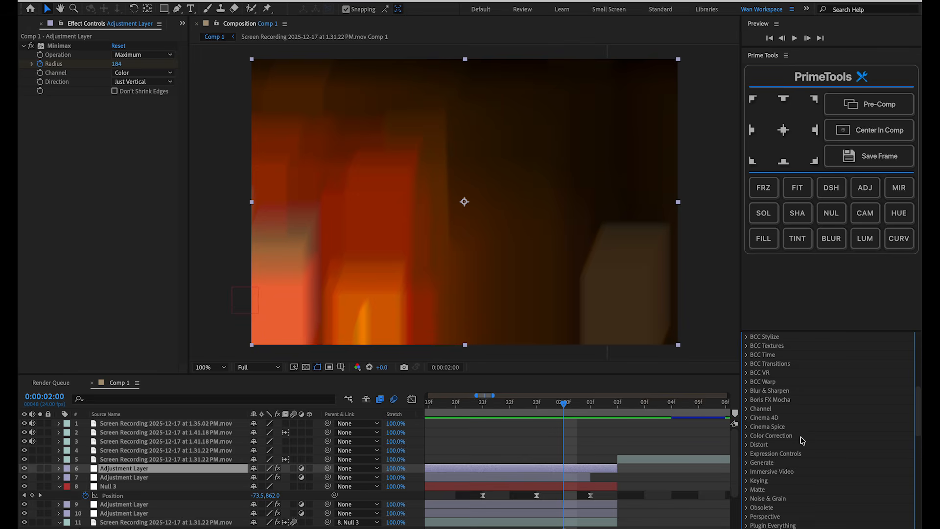
pyautogui.write('r')
# - Search for "direc" and apply Directional Blur to the vertical Minimax layer with Direction 35° and Blur Length 83
pyautogui.write('direc')
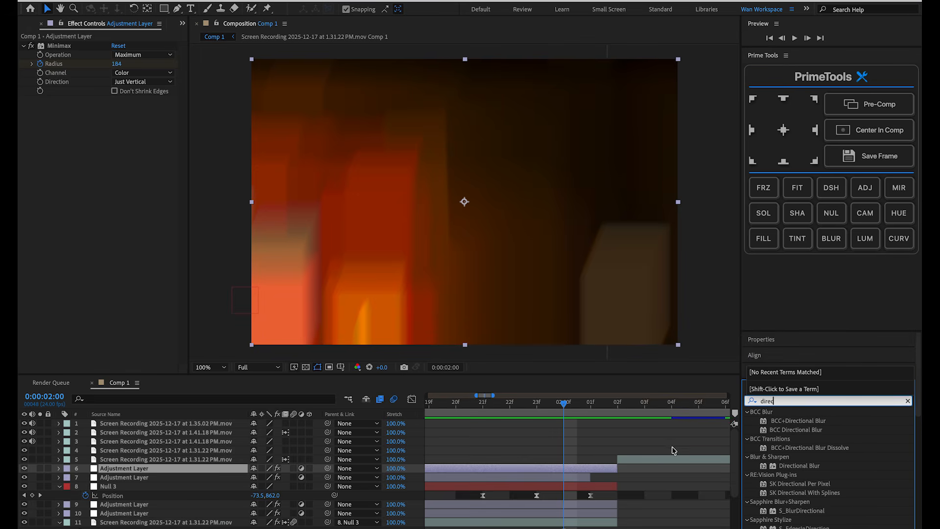
pyautogui.moveTo(813, 472); pyautogui.dragTo(555, 471)
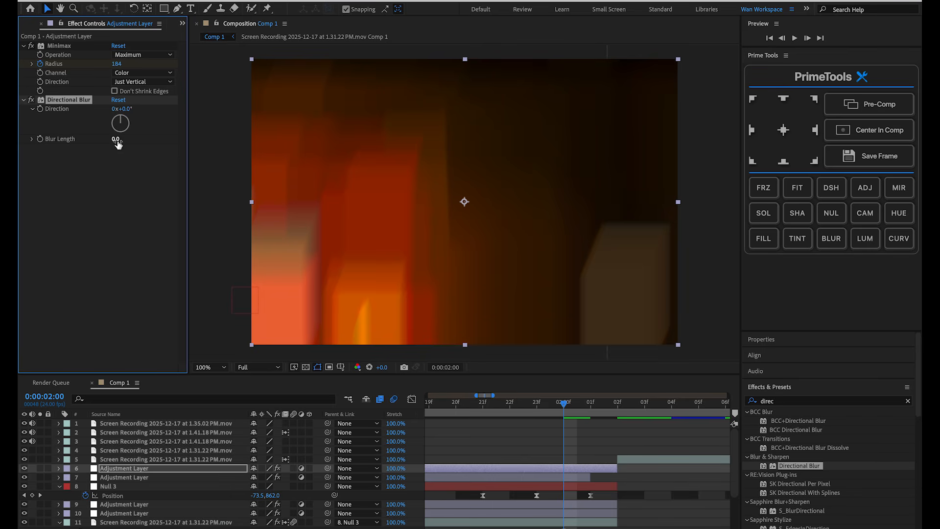
pyautogui.moveTo(141, 132); pyautogui.dragTo(141, 109)
pyautogui.moveTo(116, 140); pyautogui.dragTo(494, 113)
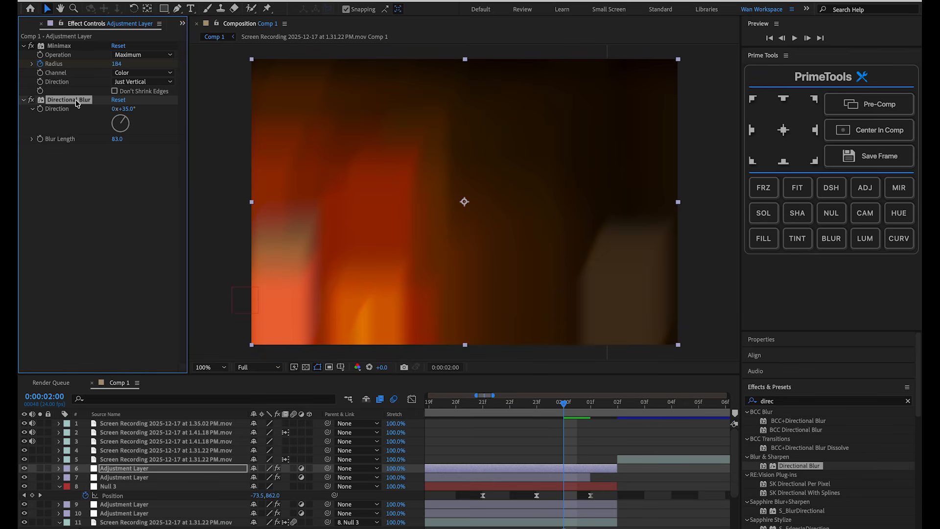
# - Delete the Directional Blur effect from the vertical Minimax adjustment layer
pyautogui.press('Delete')
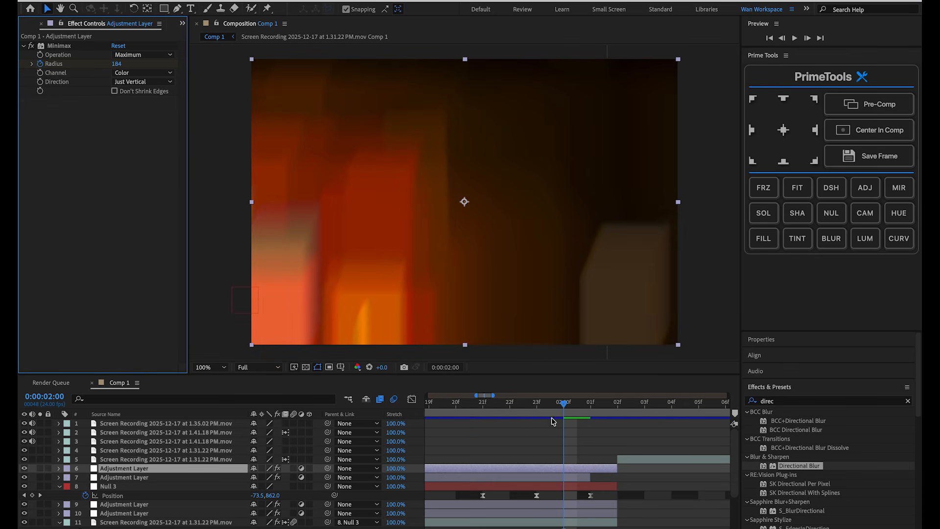
pyautogui.click(563, 486)
pyautogui.scroll(-8, 564, 479)
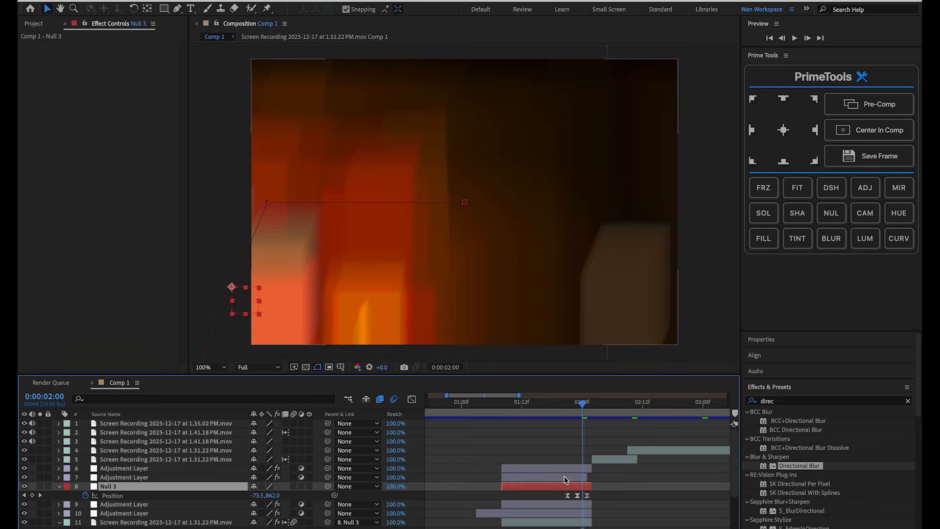
# - Try applying Directional Blur to the horizontal Minimax adjustment layer with the time at 0:00:01:23
pyautogui.moveTo(579, 402)
pyautogui.mouseDown()
pyautogui.moveTo(568, 404)
pyautogui.moveTo(578, 403)
pyautogui.mouseUp()
pyautogui.click(582, 478)
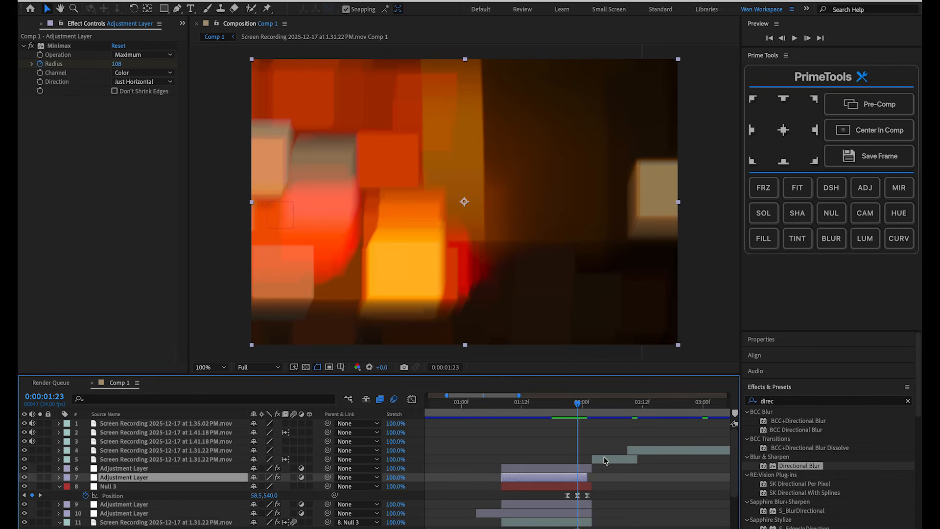
pyautogui.moveTo(806, 468); pyautogui.dragTo(562, 481)
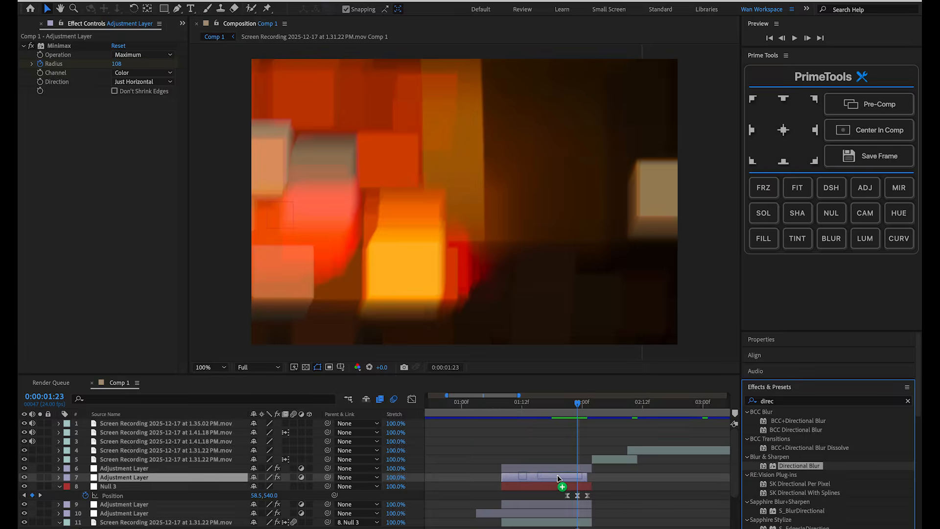
# - At 0:00:02:01, raise the vertical Minimax layer's Radius to 439 and preview the transition
pyautogui.click(588, 402)
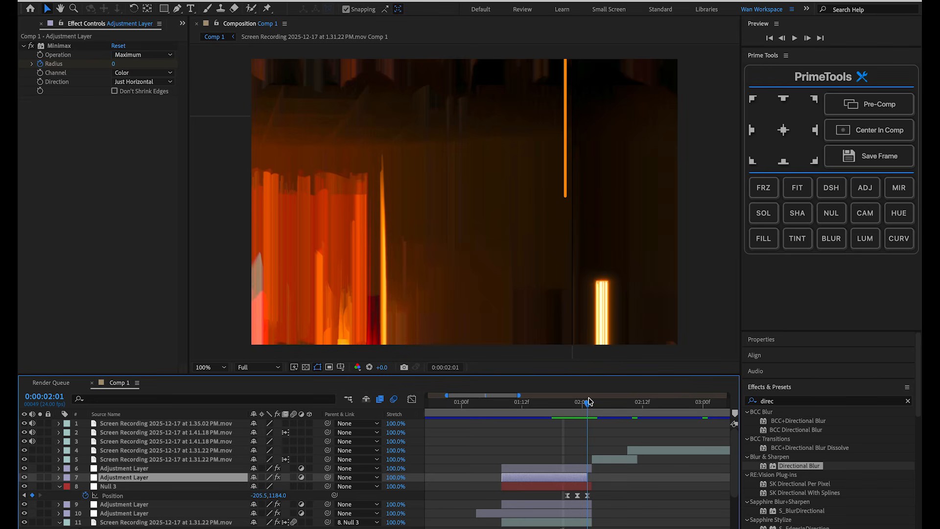
pyautogui.click(582, 469)
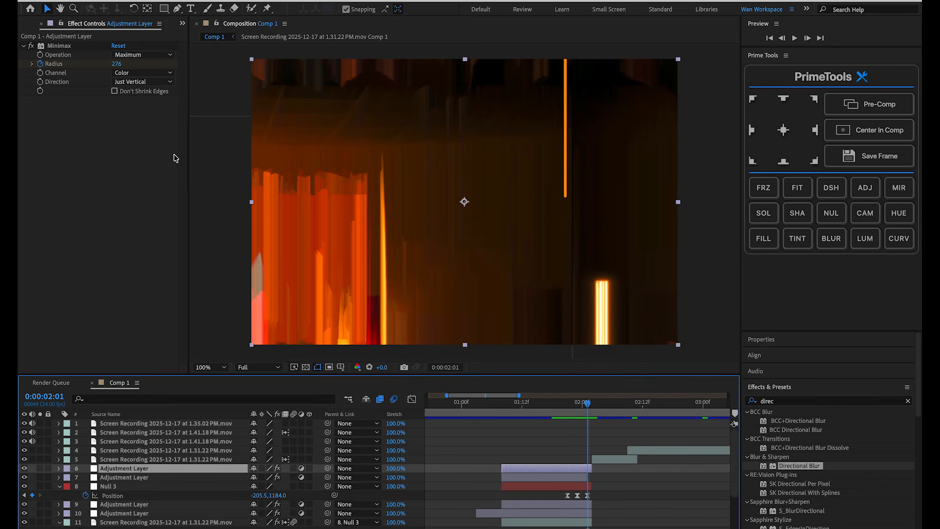
pyautogui.press('space')
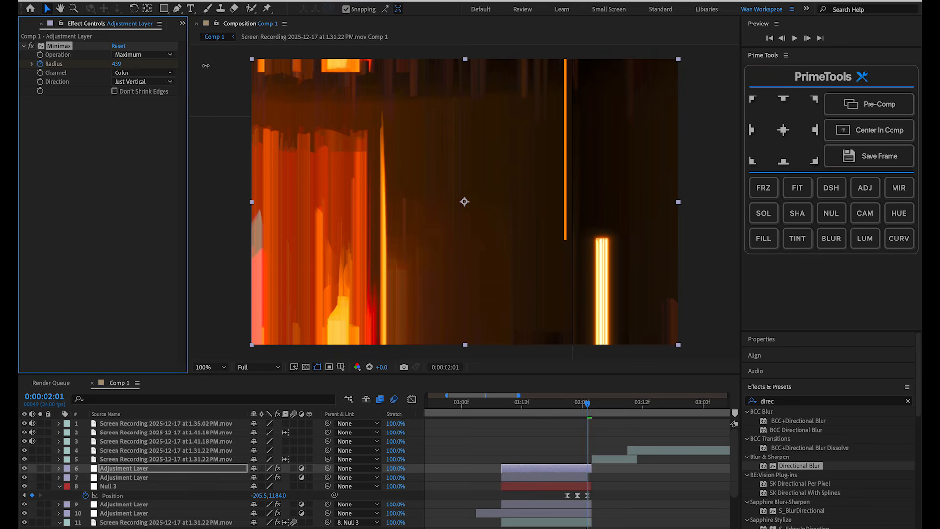
# - Search the effects for "motion tile" and apply Motion Tile to the clown clip that starts at 0:00:02:02
pyautogui.moveTo(628, 402); pyautogui.dragTo(602, 406)
pyautogui.click(608, 462)
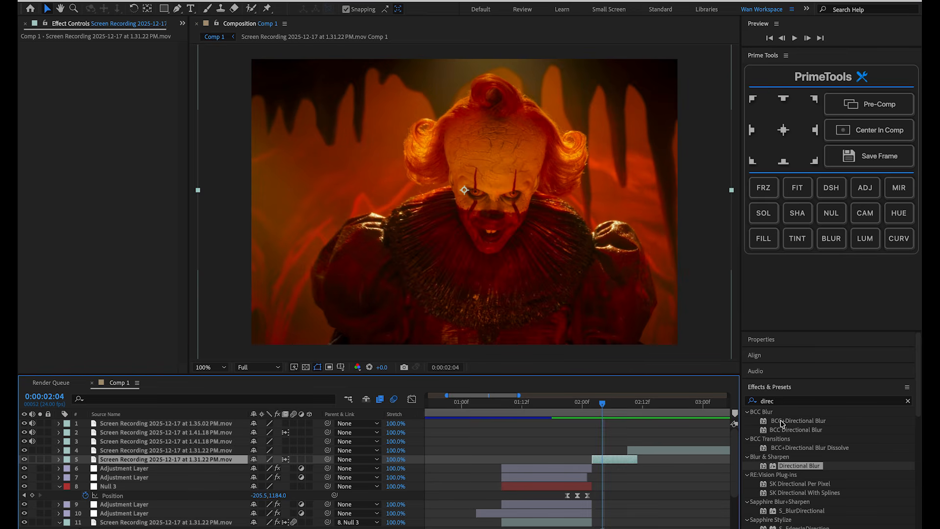
pyautogui.hscroll(3, 645, 464)
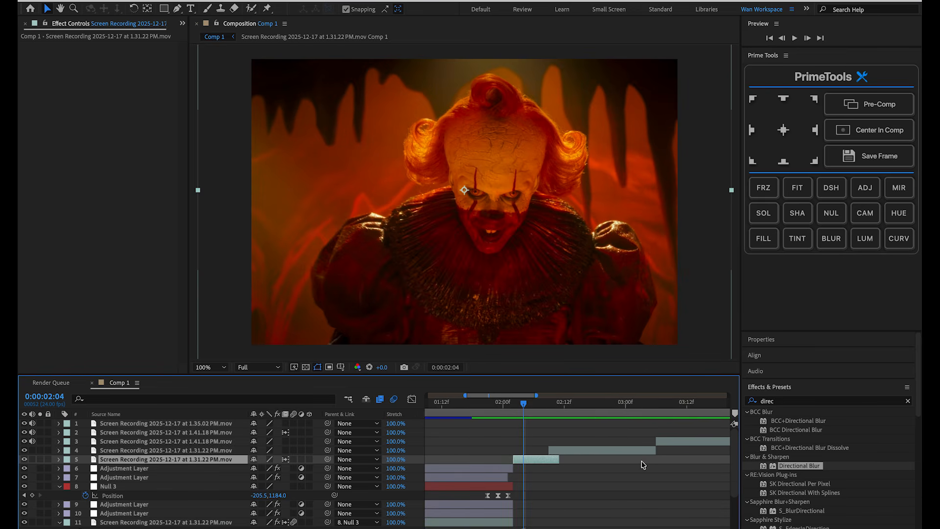
pyautogui.scroll(3, 531, 452)
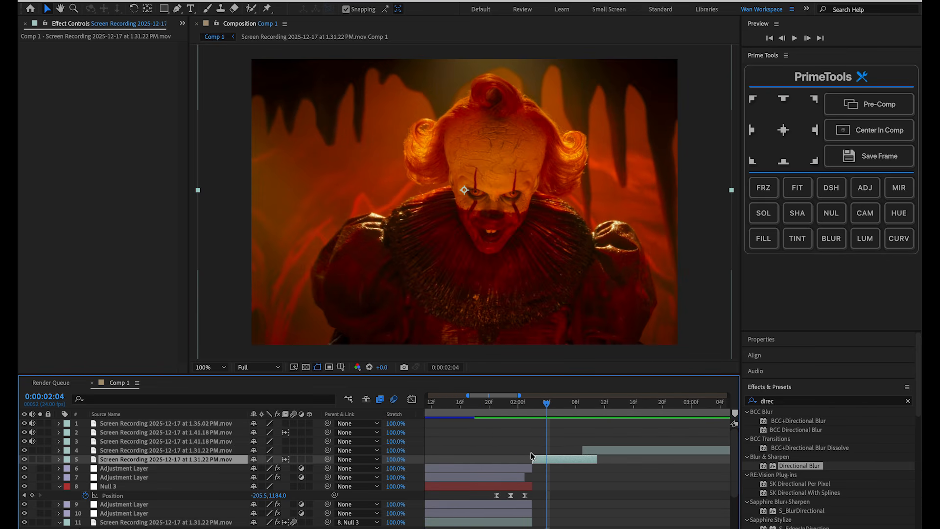
pyautogui.click(790, 402)
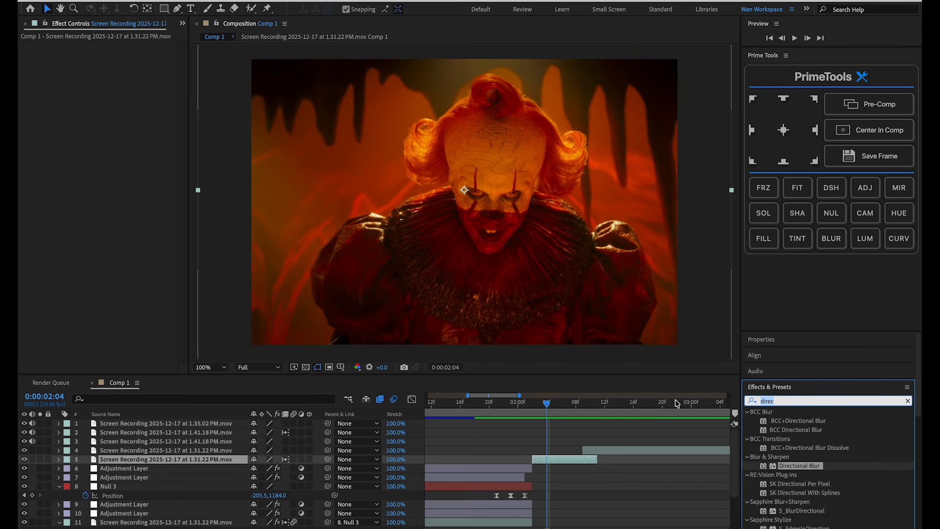
pyautogui.write('motion ')
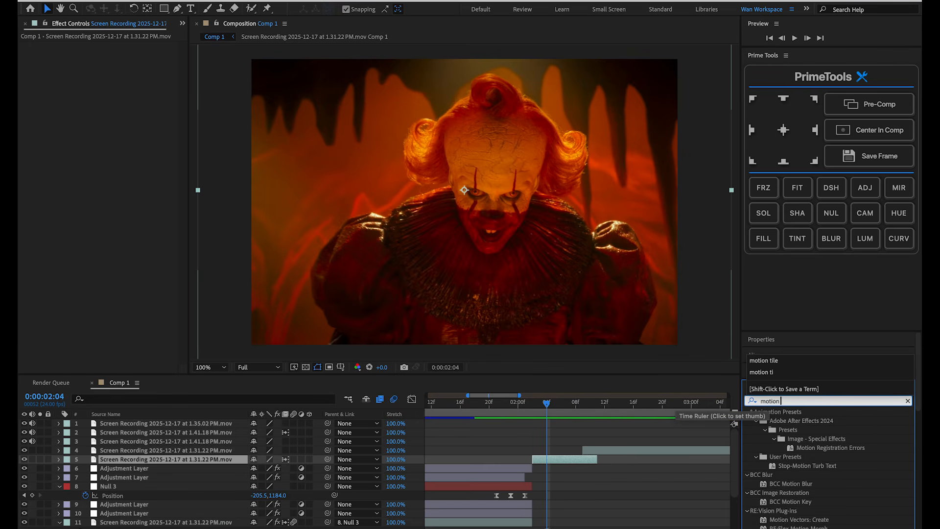
pyautogui.write('tile')
pyautogui.moveTo(784, 420); pyautogui.dragTo(573, 460)
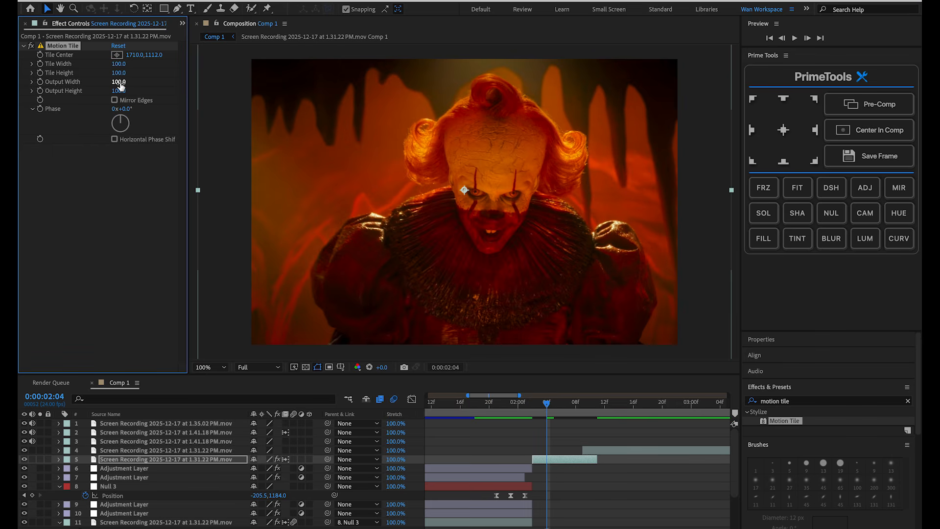
# - Set the clip's Motion Tile Output Width and Output Height to 200
pyautogui.click(120, 83)
pyautogui.write('200')
pyautogui.press('Return')
pyautogui.click(118, 91)
pyautogui.press('Return')
# - Add a Position keyframe to the clown clip at 0:00:02:02 and separate its Position dimensions
pyautogui.press('p')
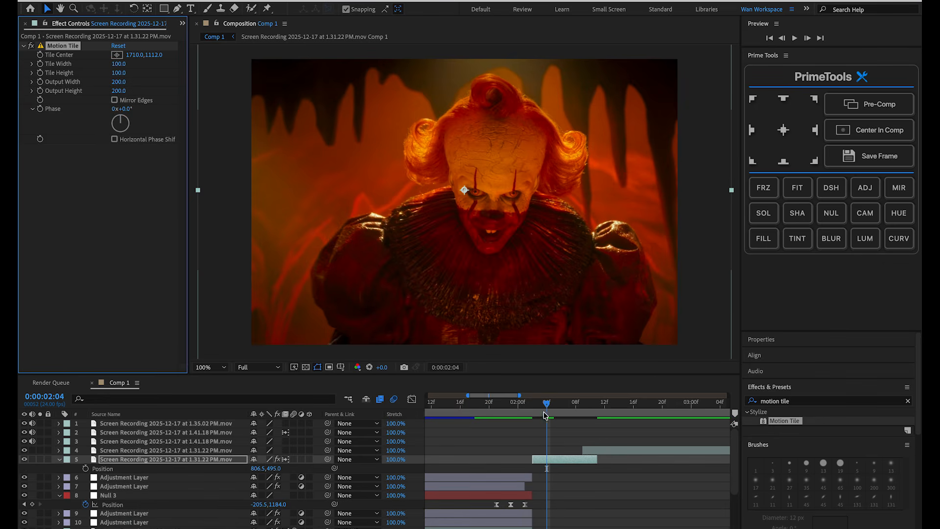
pyautogui.moveTo(546, 404); pyautogui.dragTo(527, 405)
pyautogui.press('super+Right')
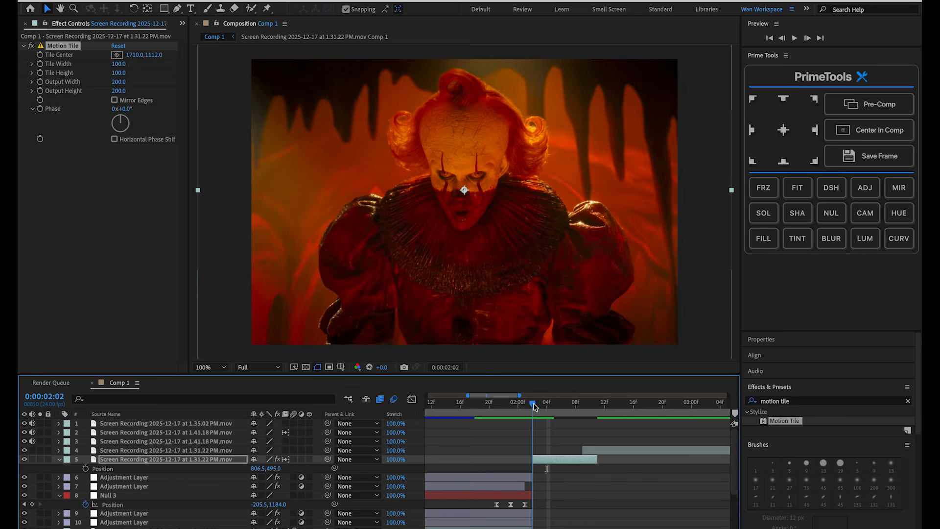
pyautogui.press('super+Right')
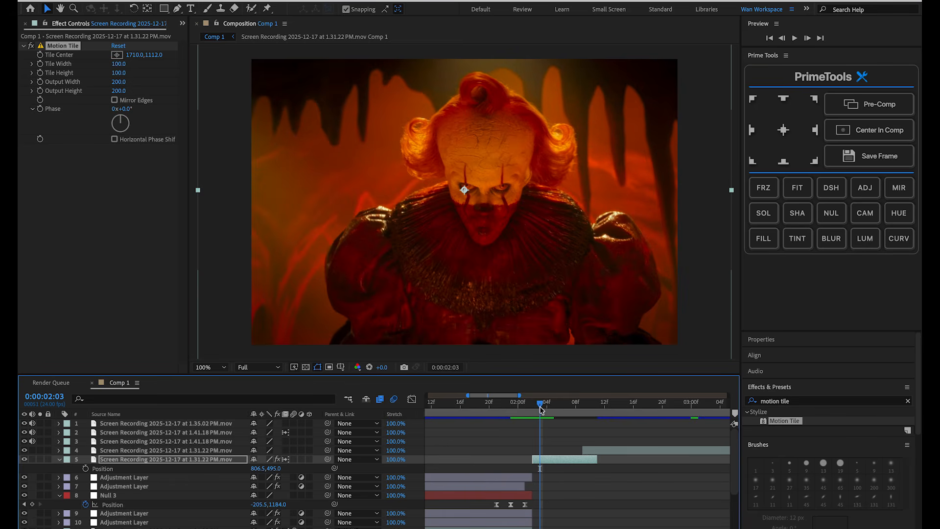
pyautogui.moveTo(541, 410); pyautogui.dragTo(534, 409)
pyautogui.click(86, 469)
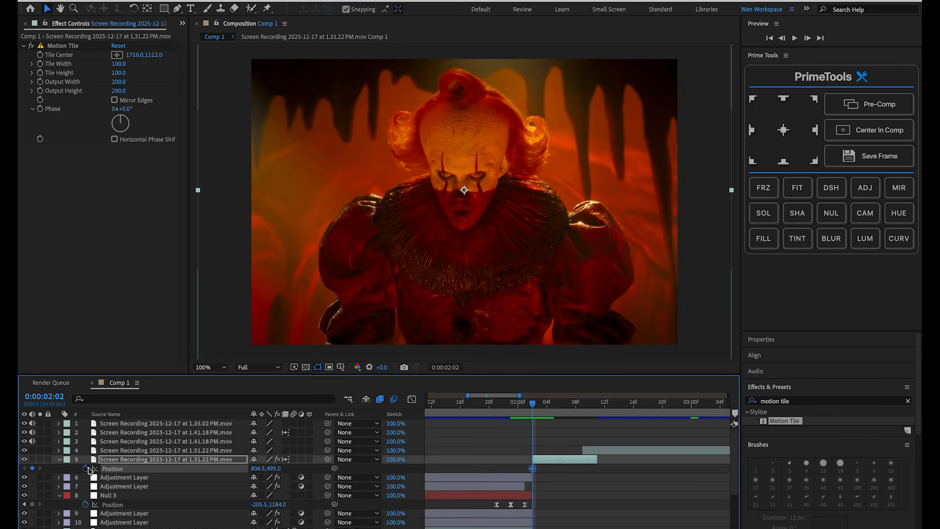
pyautogui.rightClick(170, 470)
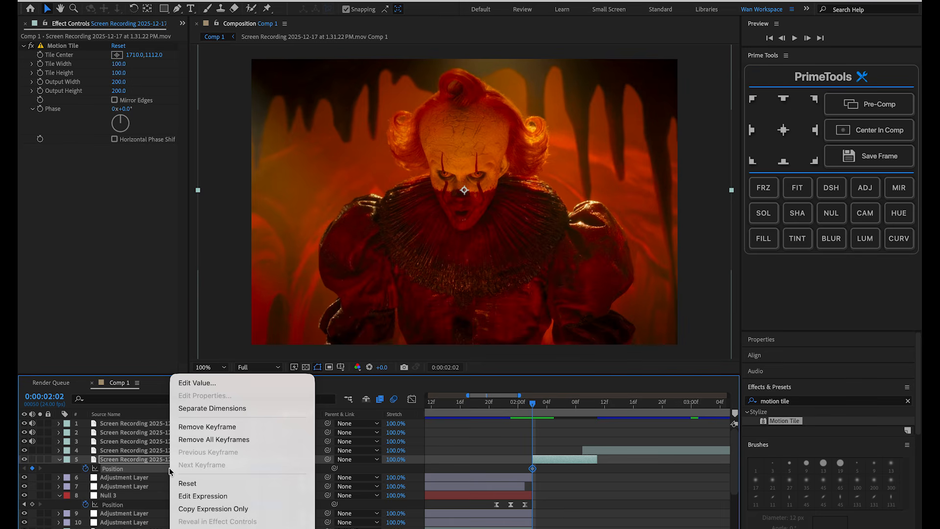
pyautogui.click(269, 409)
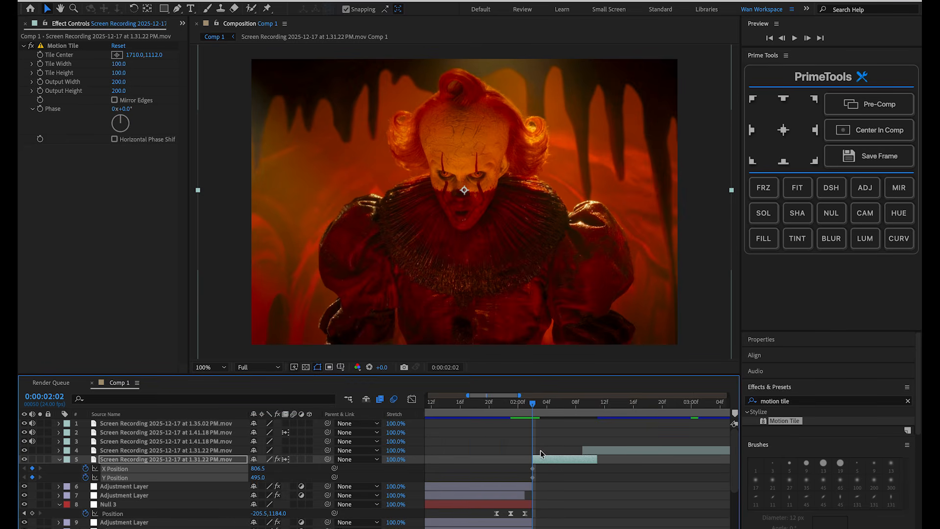
# - Remove the clip's X Position keyframing and move its Y Position keyframe to 0:00:02:05
pyautogui.moveTo(531, 403); pyautogui.dragTo(545, 405)
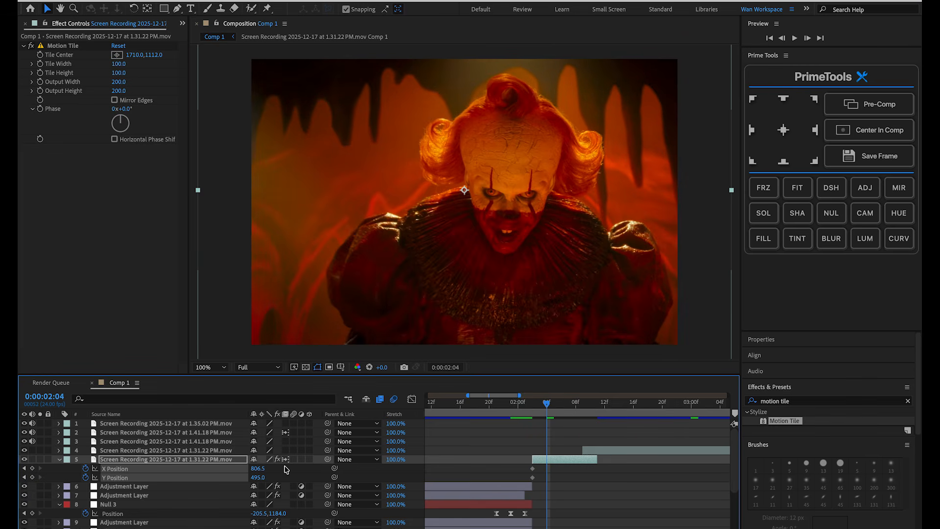
pyautogui.click(606, 479)
pyautogui.click(85, 469)
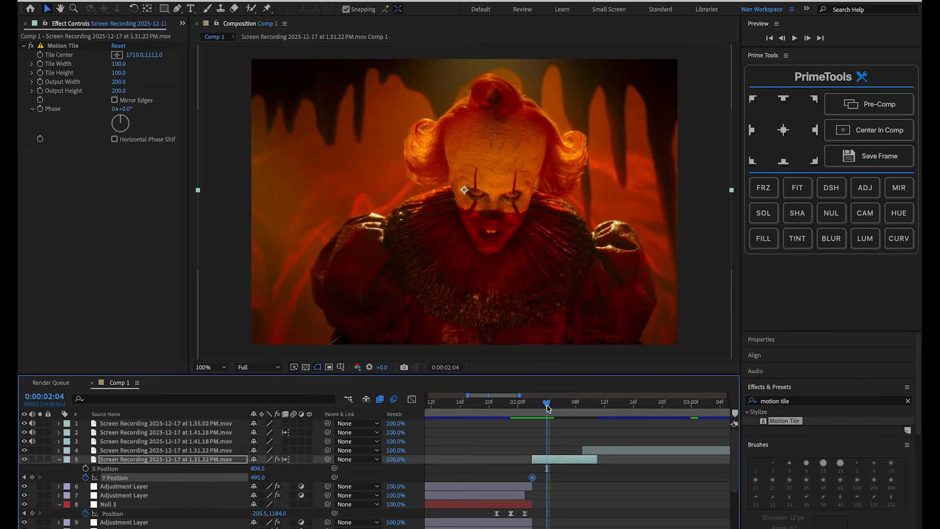
pyautogui.moveTo(548, 407); pyautogui.dragTo(556, 404)
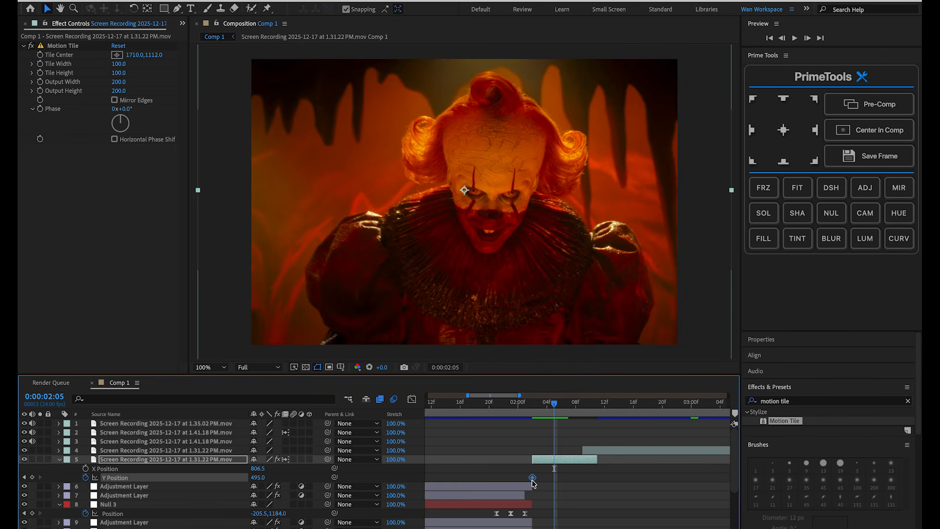
pyautogui.moveTo(533, 482); pyautogui.dragTo(555, 483)
# - At 0:00:02:02, set the clip's Y Position to 1090
pyautogui.click(539, 407)
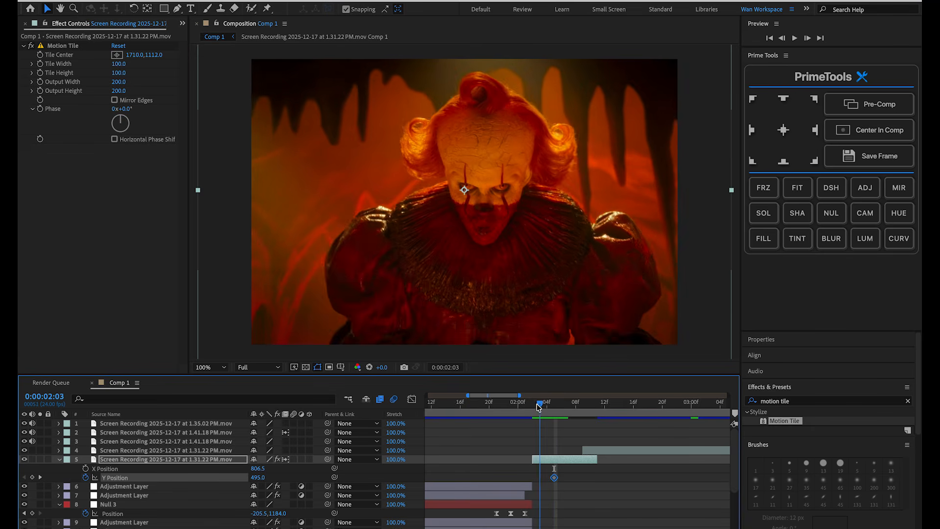
pyautogui.moveTo(538, 407); pyautogui.dragTo(532, 408)
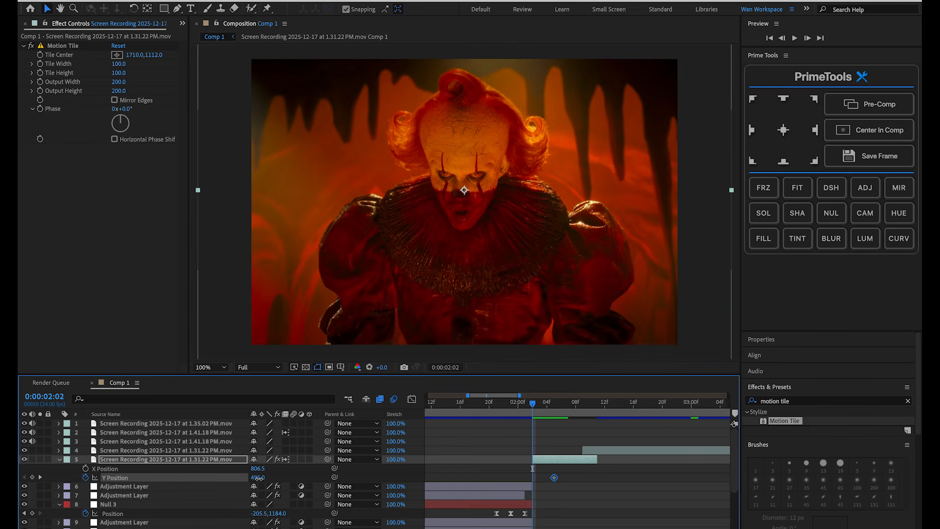
pyautogui.moveTo(259, 478); pyautogui.dragTo(540, 449)
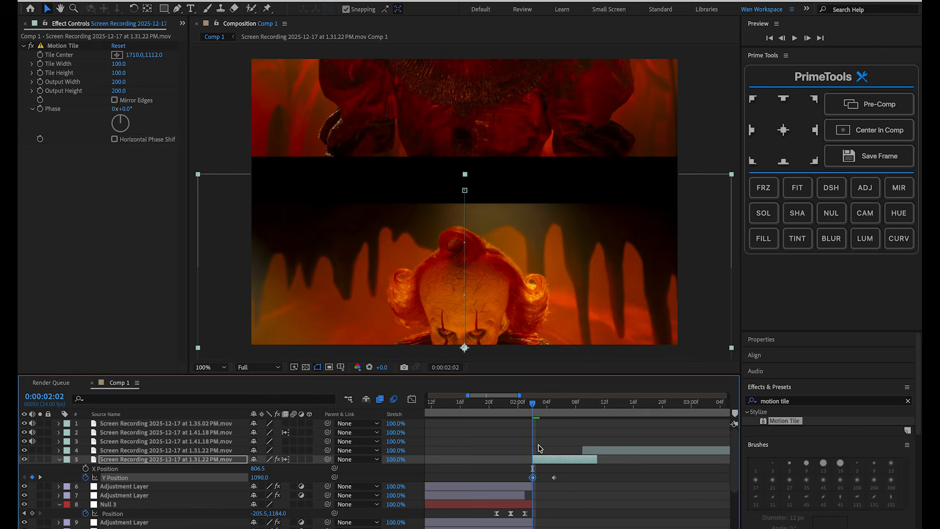
# - Pre-compose the clown clip and apply Motion Tile to the pre-comp with Output Width and Output Height set to 200
pyautogui.click(76, 46)
pyautogui.moveTo(784, 421); pyautogui.dragTo(576, 460)
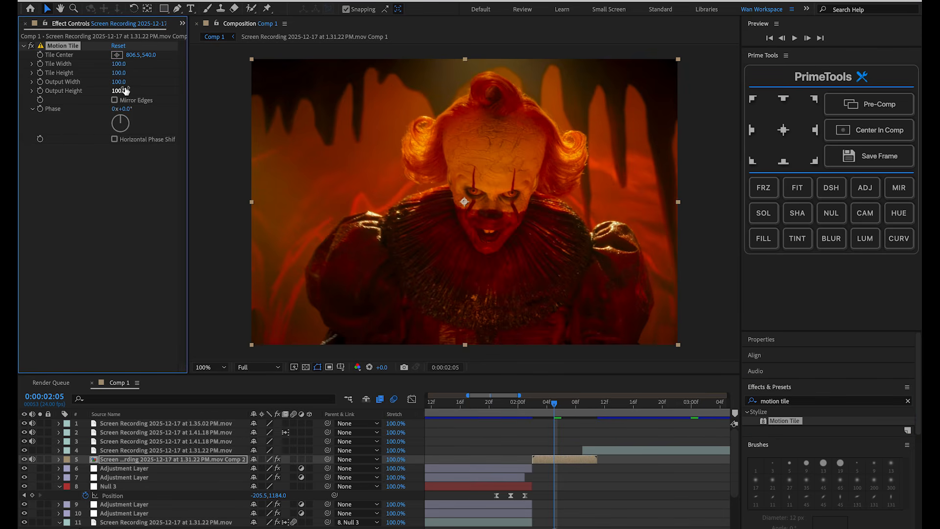
pyautogui.click(119, 82)
pyautogui.write('200')
pyautogui.press('Tab')
pyautogui.write('200')
pyautogui.press('Return')
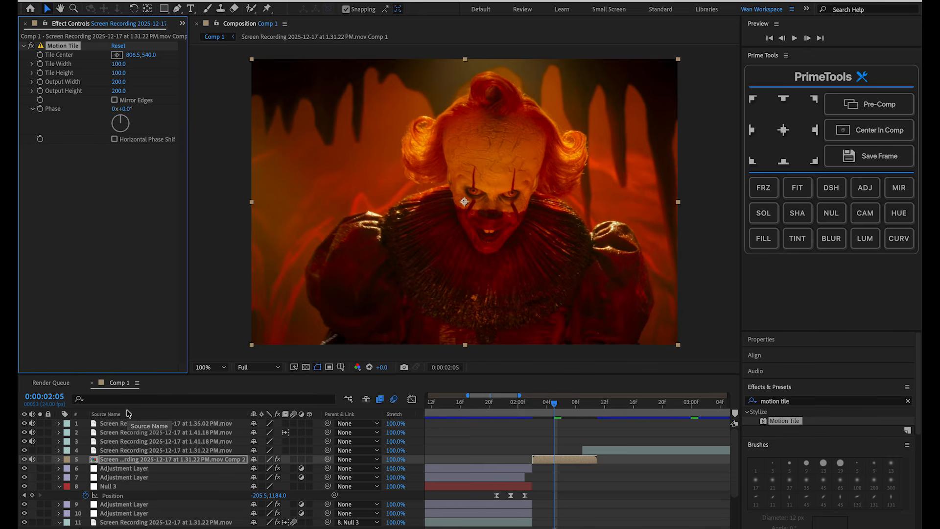
# - Keyframe the pre-comp's Position at 0:00:02:05 and as 806.5, 1048 at 0:00:02:02, with Easy Ease on both keyframes
pyautogui.press('p')
pyautogui.click(88, 469)
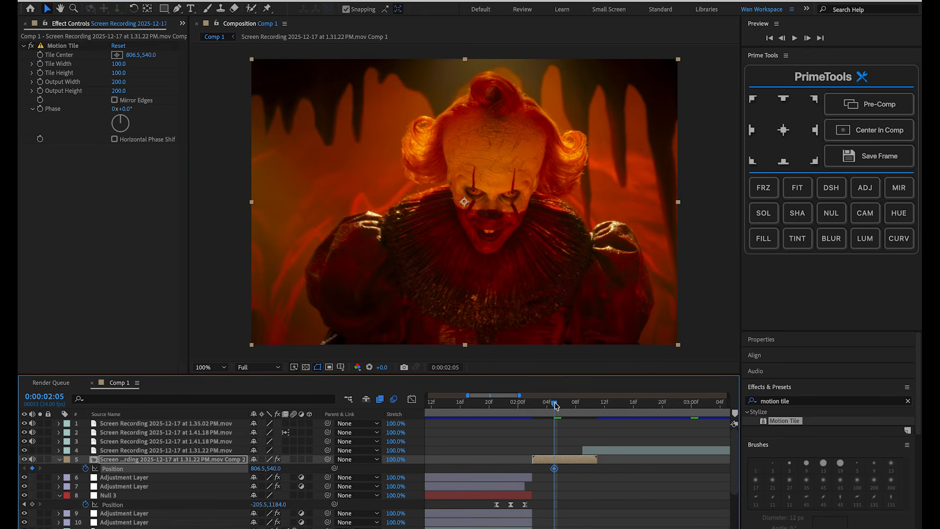
pyautogui.moveTo(555, 407); pyautogui.dragTo(533, 406)
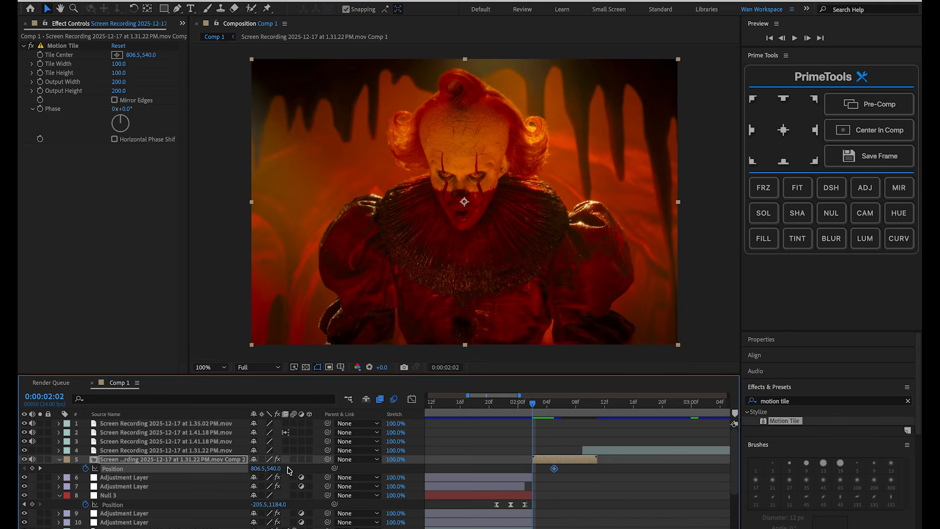
pyautogui.moveTo(275, 469); pyautogui.dragTo(562, 423)
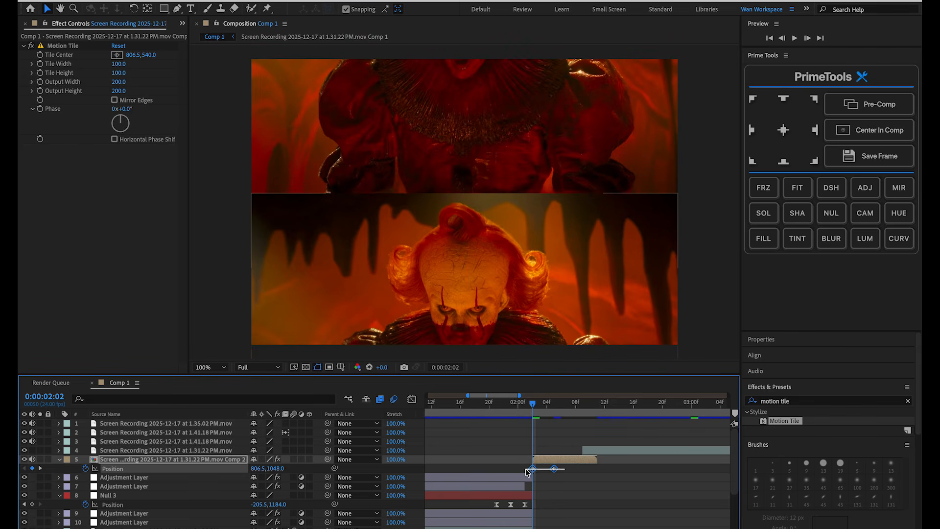
pyautogui.moveTo(565, 472); pyautogui.dragTo(521, 465)
pyautogui.press('F9')
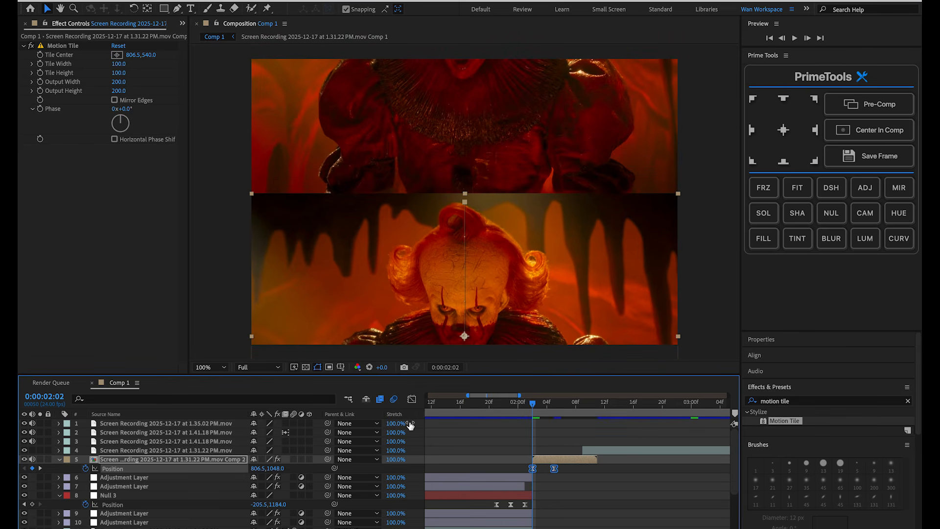
# - Separate the pre-comp's Position dimensions and remove the X Position keyframes
pyautogui.rightClick(127, 473)
pyautogui.click(165, 408)
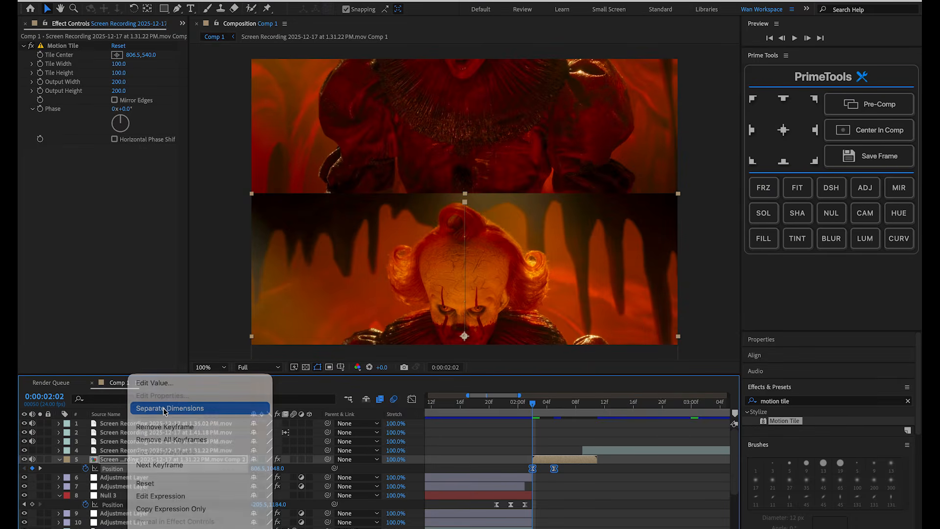
pyautogui.click(541, 481)
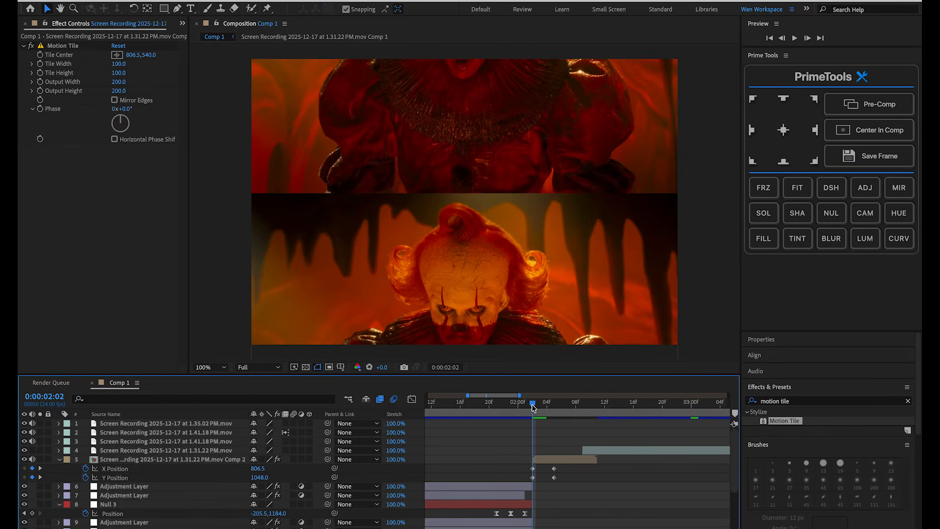
pyautogui.click(71, 471)
pyautogui.click(86, 469)
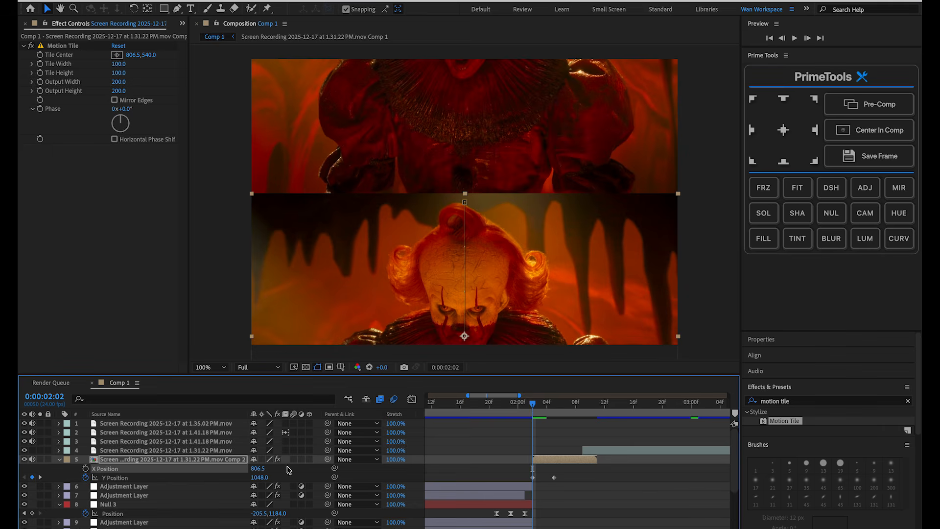
# - Apply Easy Ease to both Y Position keyframes and move the second one to 0:00:02:07
pyautogui.moveTo(561, 480); pyautogui.dragTo(505, 483)
pyautogui.press('F9')
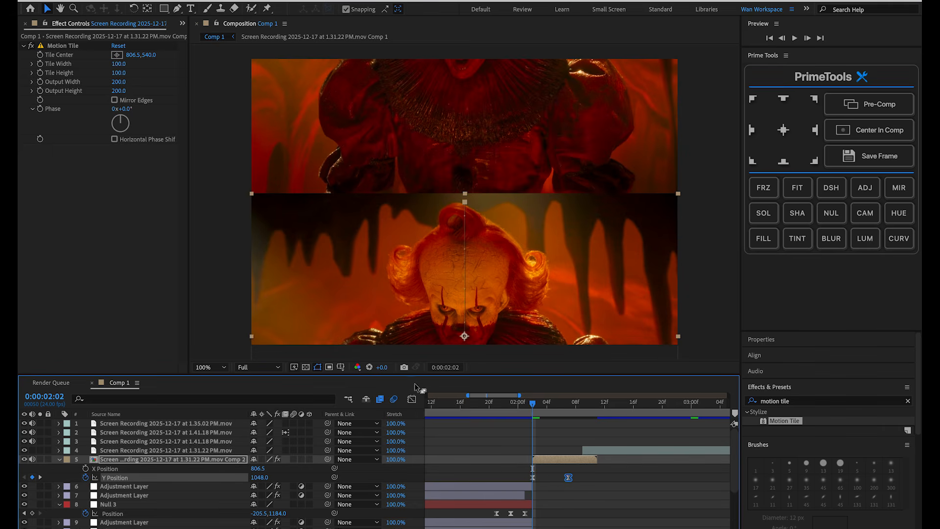
# - Show the Y Position value graph and shape its curve with a steep start and long ease-out, and play the slide
pyautogui.click(416, 400)
pyautogui.rightClick(467, 414)
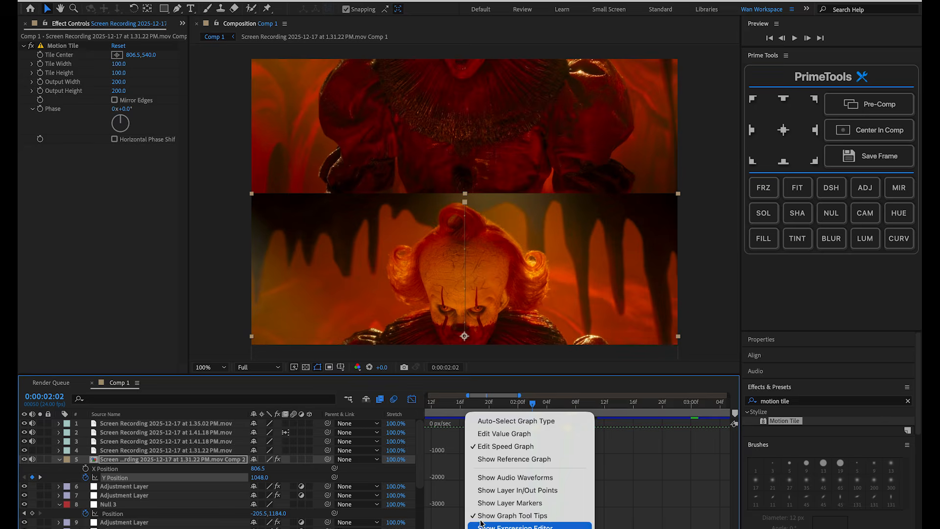
pyautogui.click(496, 434)
pyautogui.moveTo(544, 427); pyautogui.dragTo(498, 504)
pyautogui.press('=')
pyautogui.press('=')
pyautogui.moveTo(668, 526); pyautogui.dragTo(607, 512)
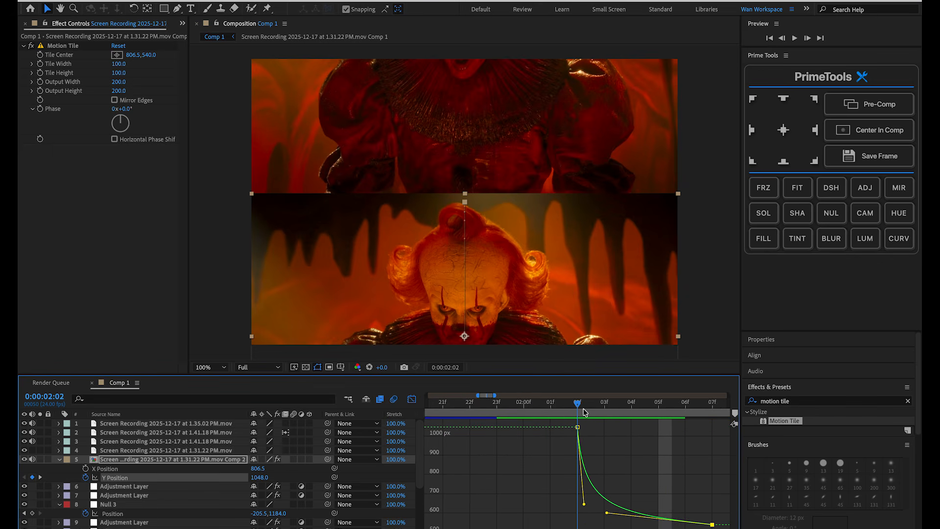
pyautogui.press('space')
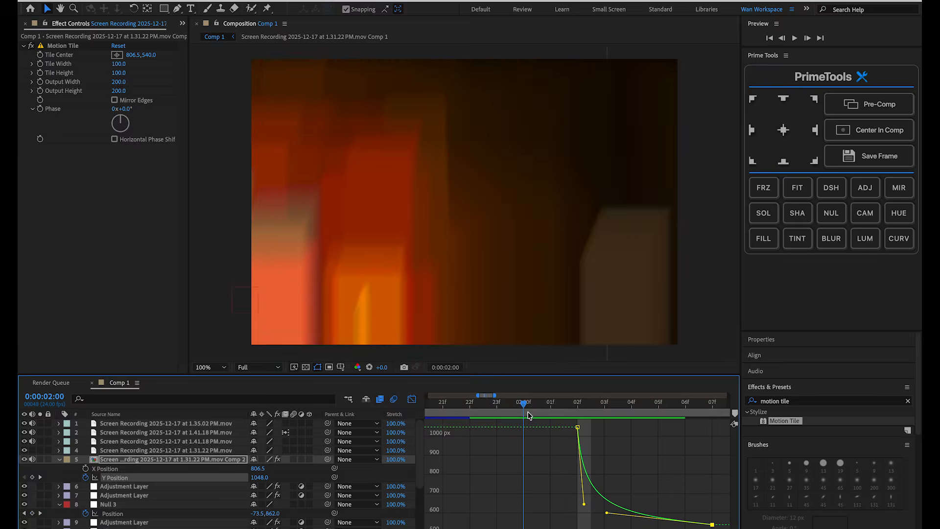
pyautogui.press('space')
pyautogui.click(412, 399)
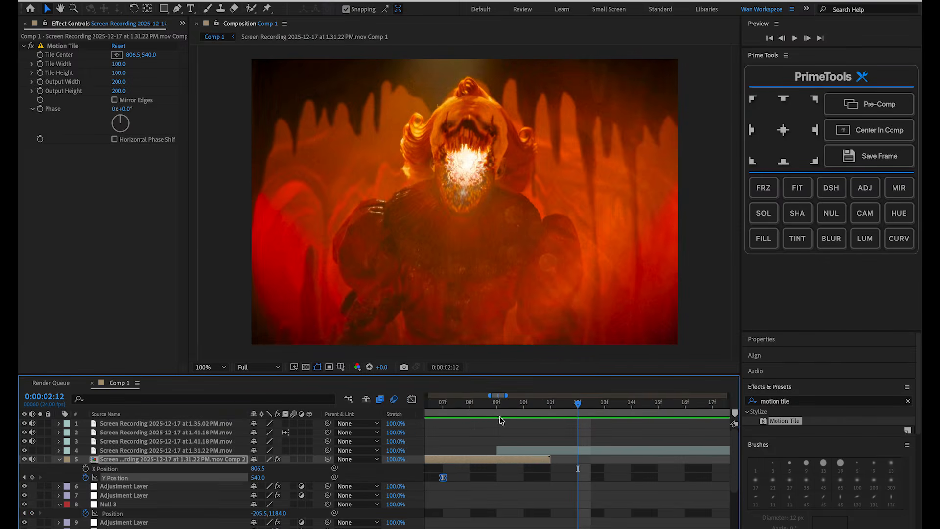
# - Add an adjustment layer above the pre-comp at 0:00:02:02 and apply Minimax to it with Direction set to Just Vertical
pyautogui.hscroll(-4, 531, 459)
pyautogui.press('-')
pyautogui.press('-')
pyautogui.click(499, 403)
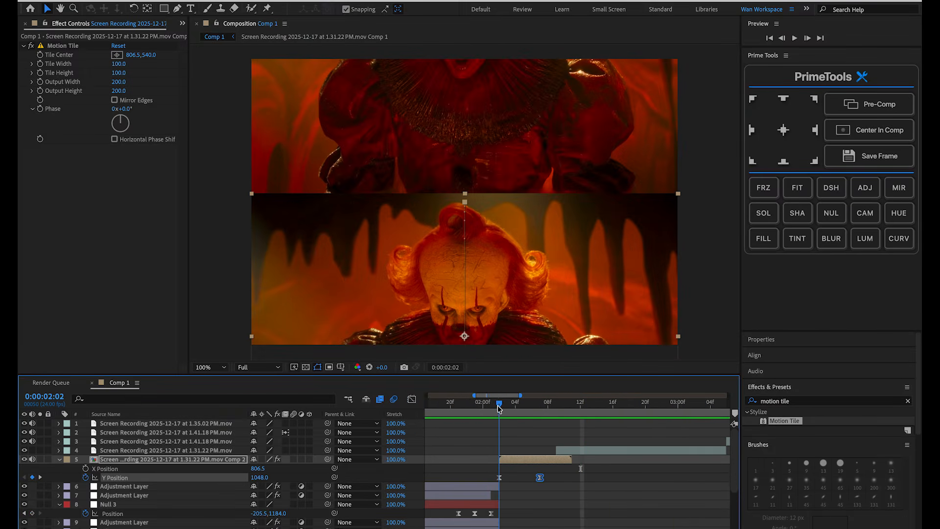
pyautogui.click(865, 187)
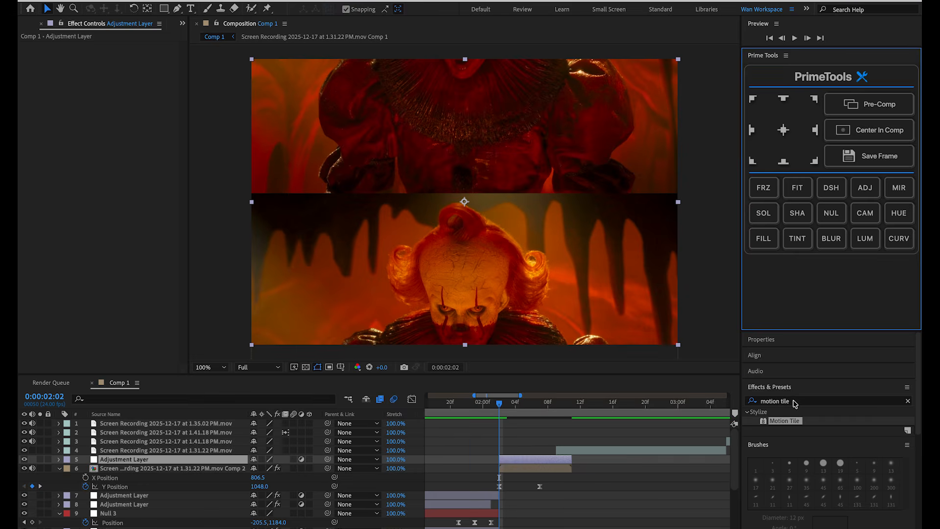
pyautogui.click(822, 401)
pyautogui.write('minim')
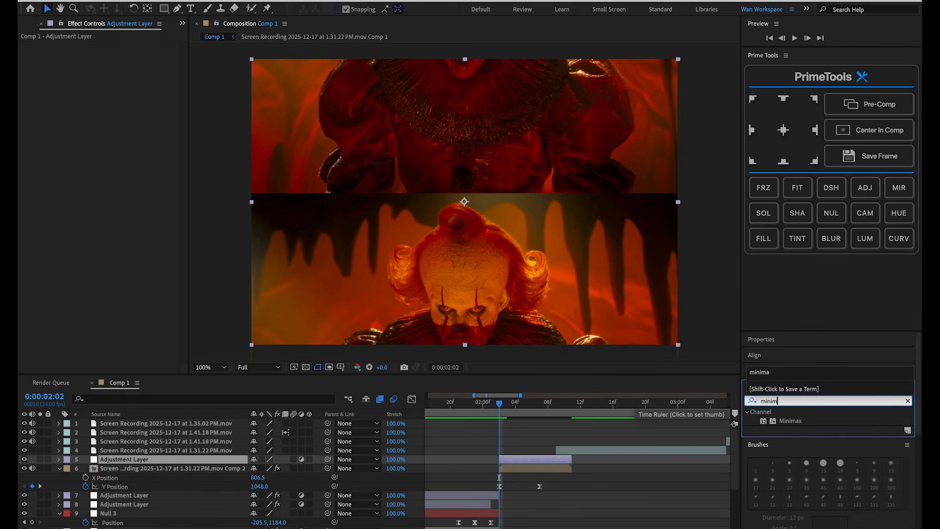
pyautogui.moveTo(793, 421); pyautogui.dragTo(525, 459)
pyautogui.click(123, 83)
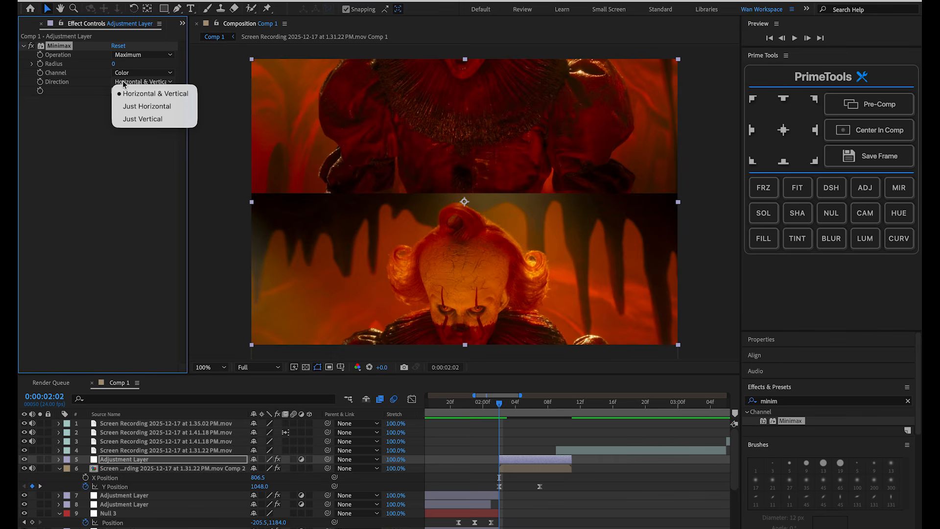
pyautogui.click(151, 118)
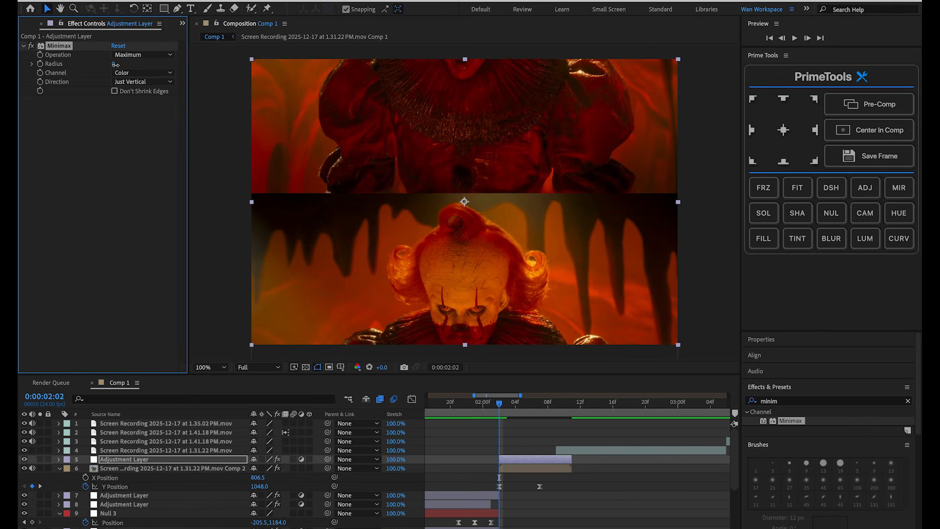
# - Keyframe the Minimax Radius from 96 at 0:00:02:02 to 0 at 0:00:02:05, and play the transition from 0:00:01:20
pyautogui.moveTo(114, 64); pyautogui.dragTo(190, 62)
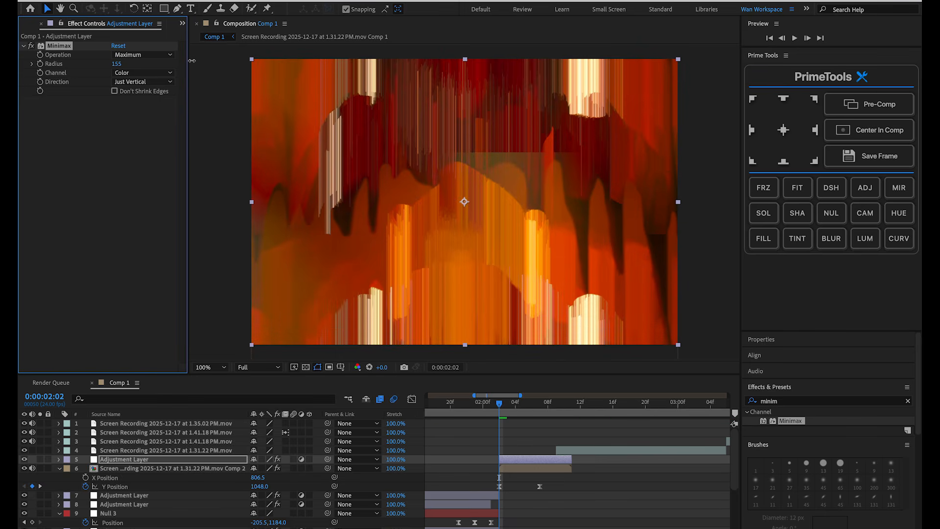
pyautogui.click(41, 64)
pyautogui.moveTo(499, 406); pyautogui.dragTo(524, 405)
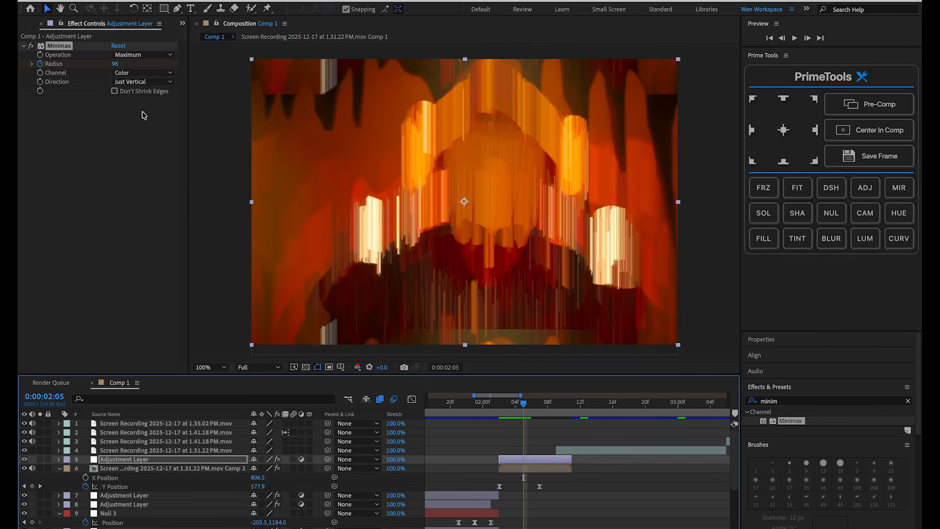
pyautogui.click(116, 64)
pyautogui.write('0')
pyautogui.press('Return')
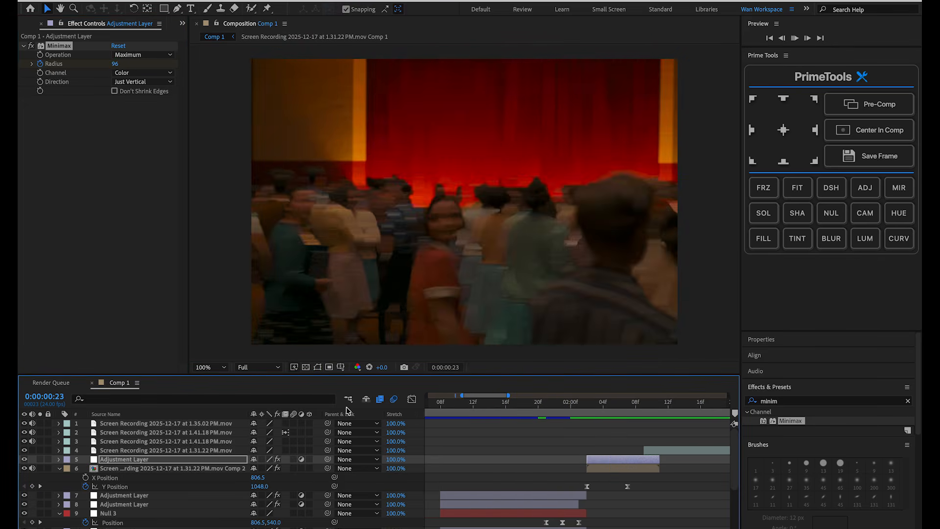
pyautogui.press('space')
pyautogui.click(539, 414)
pyautogui.press('space')
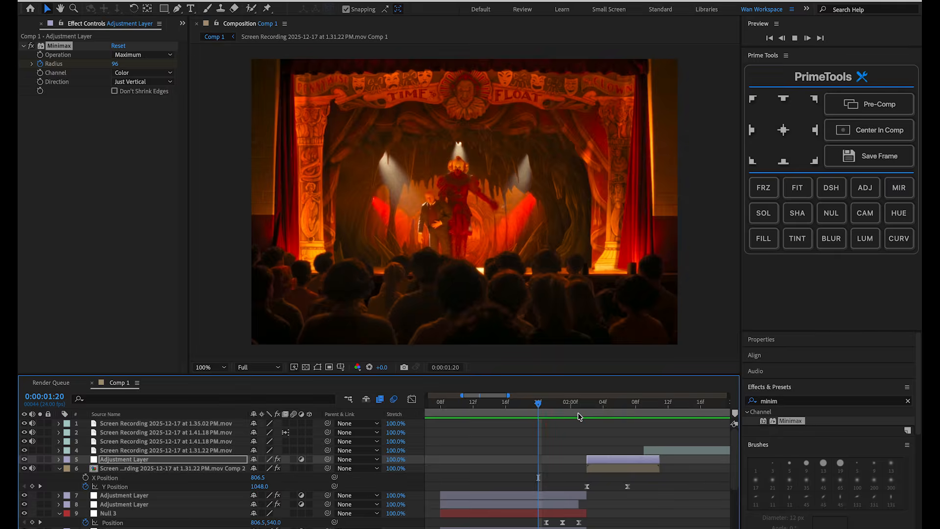
pyautogui.press('space')
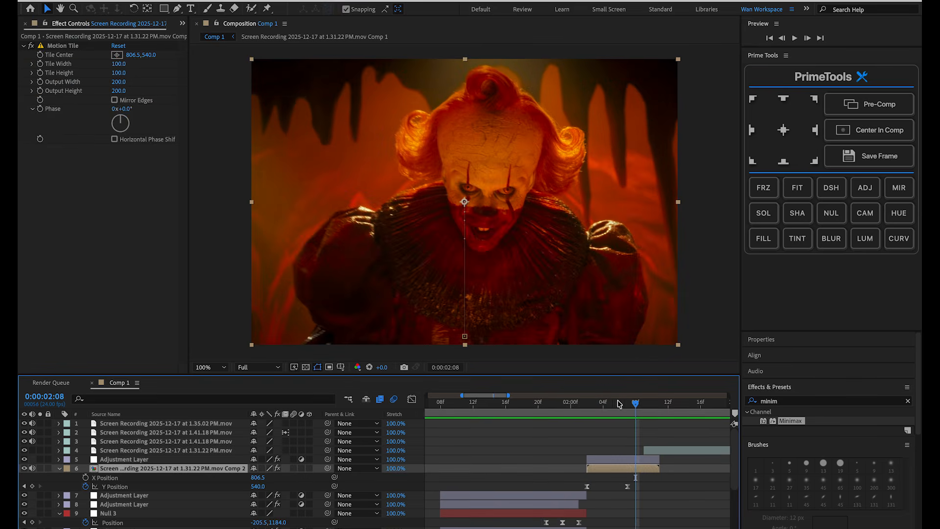
# - Keyframe the pre-comp's Scale from 100% at 0:00:02:03 to 113% at 0:00:02:10, with Easy Ease on both keyframes
pyautogui.moveTo(619, 404); pyautogui.dragTo(596, 404)
pyautogui.press('s')
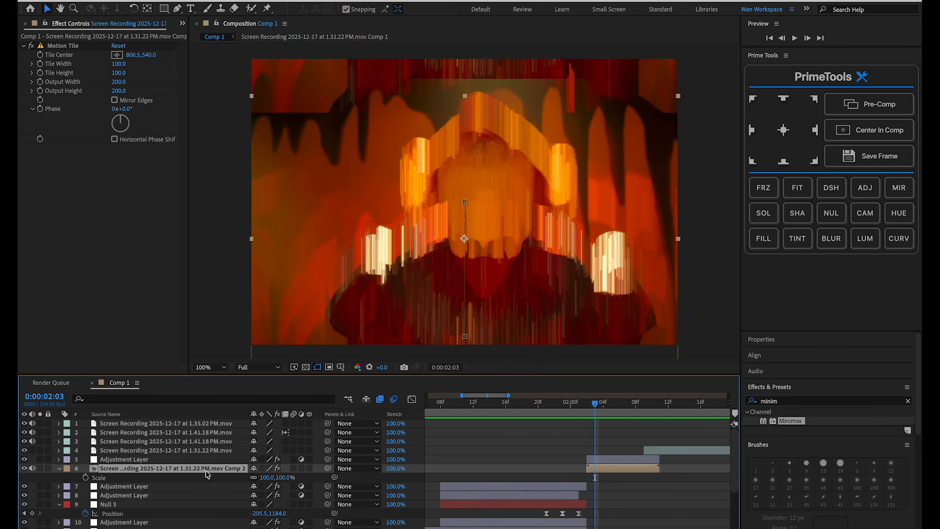
pyautogui.click(86, 477)
pyautogui.moveTo(593, 403); pyautogui.dragTo(635, 403)
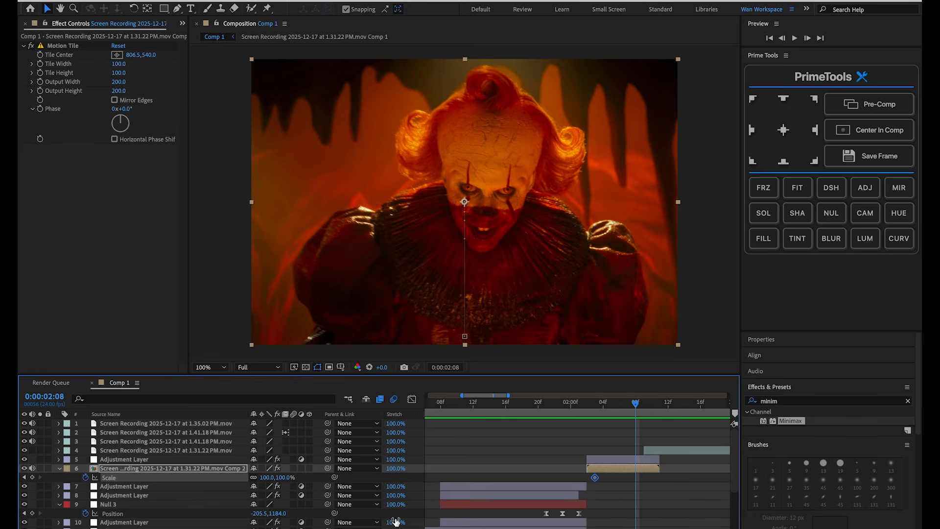
pyautogui.moveTo(292, 482); pyautogui.dragTo(293, 482)
pyautogui.moveTo(658, 482)
pyautogui.mouseDown()
pyautogui.moveTo(579, 479)
pyautogui.moveTo(652, 480)
pyautogui.mouseUp()
pyautogui.click(625, 481)
# - Shape the pre-comp's Scale curve with a steep start and long ease-out, and play the result
pyautogui.click(412, 399)
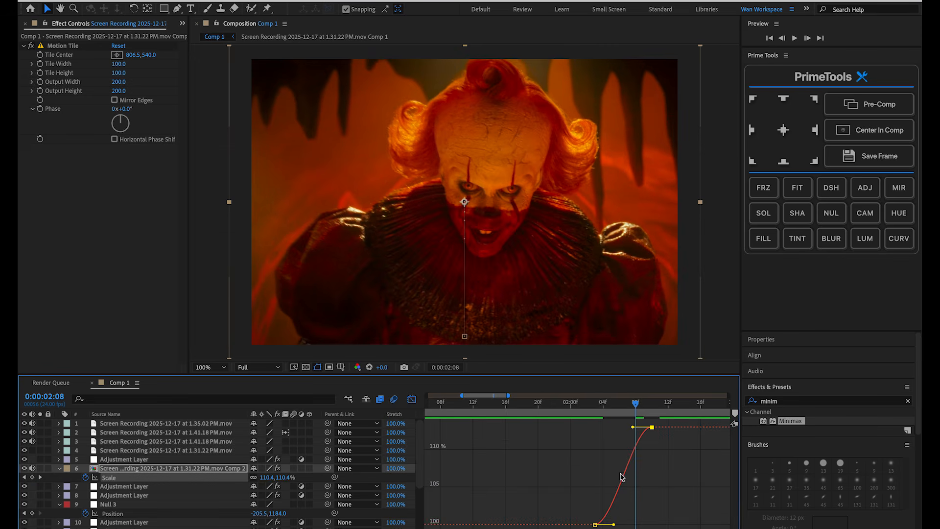
pyautogui.moveTo(613, 525); pyautogui.dragTo(596, 462)
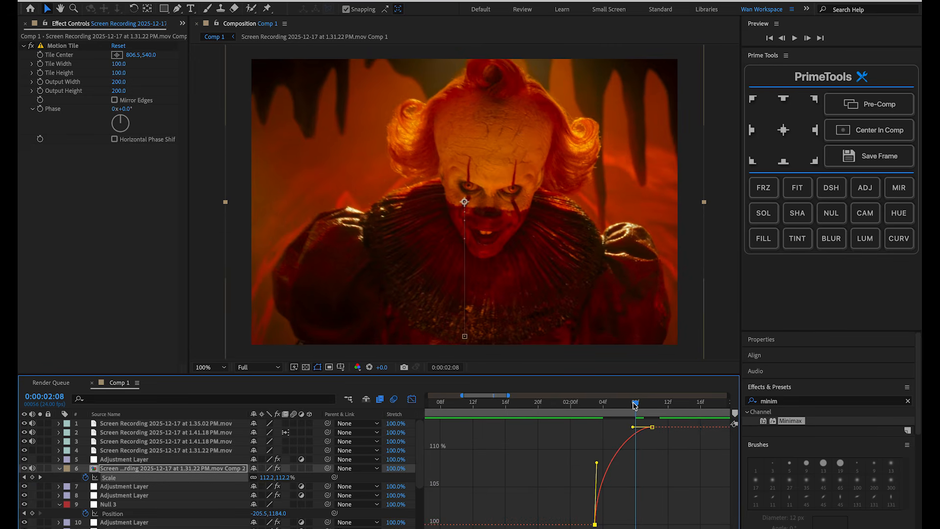
pyautogui.moveTo(635, 405); pyautogui.dragTo(561, 401)
pyautogui.press('space')
pyautogui.press('space')
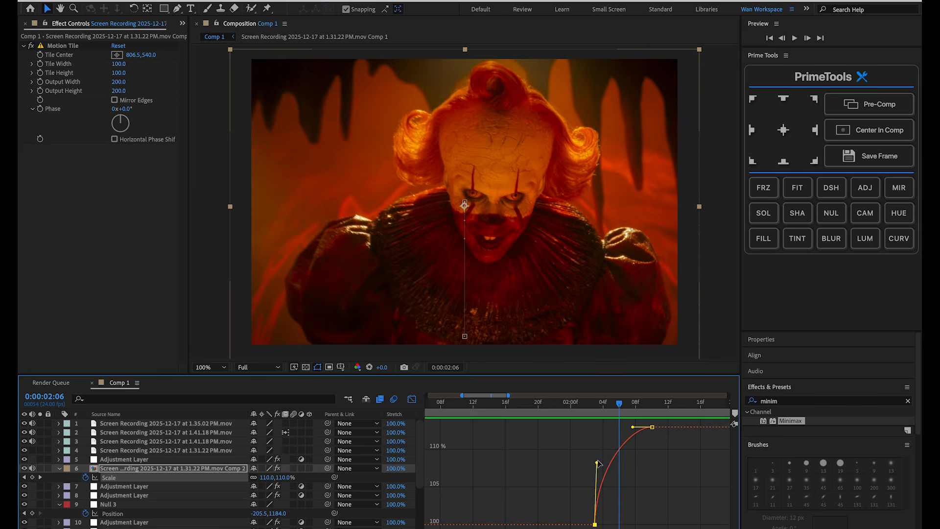
pyautogui.moveTo(653, 427); pyautogui.dragTo(529, 420)
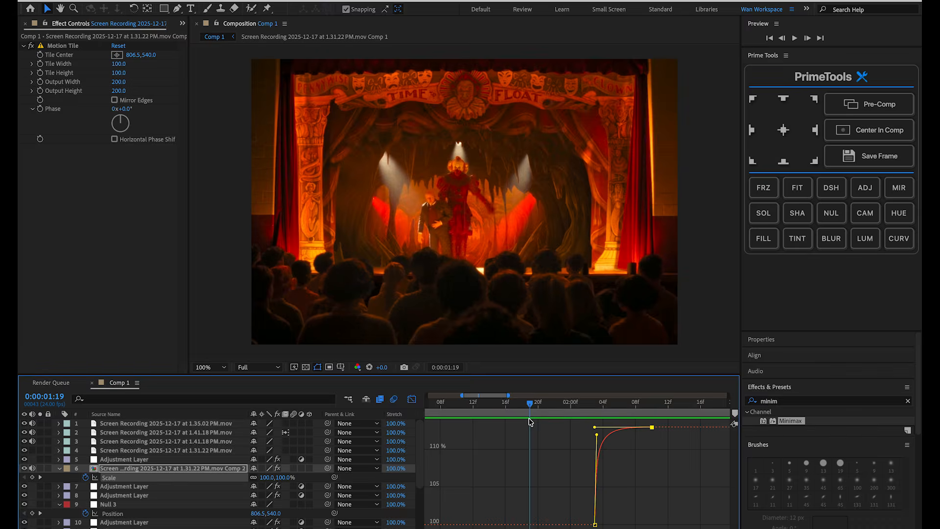
pyautogui.press('space')
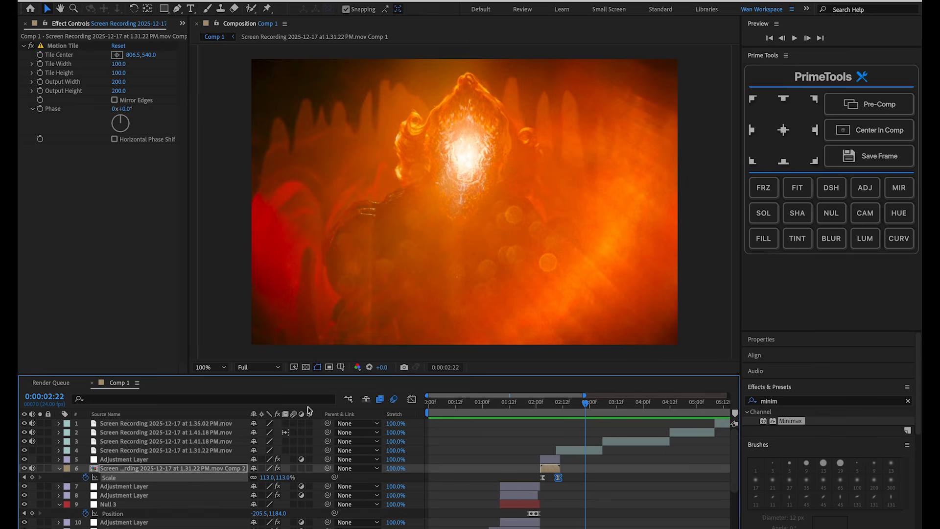
# - Add a null above the Minimax adjustment layer and parent the clown pre-comp to it
pyautogui.moveTo(586, 406); pyautogui.dragTo(550, 411)
pyautogui.scroll(3, 552, 516)
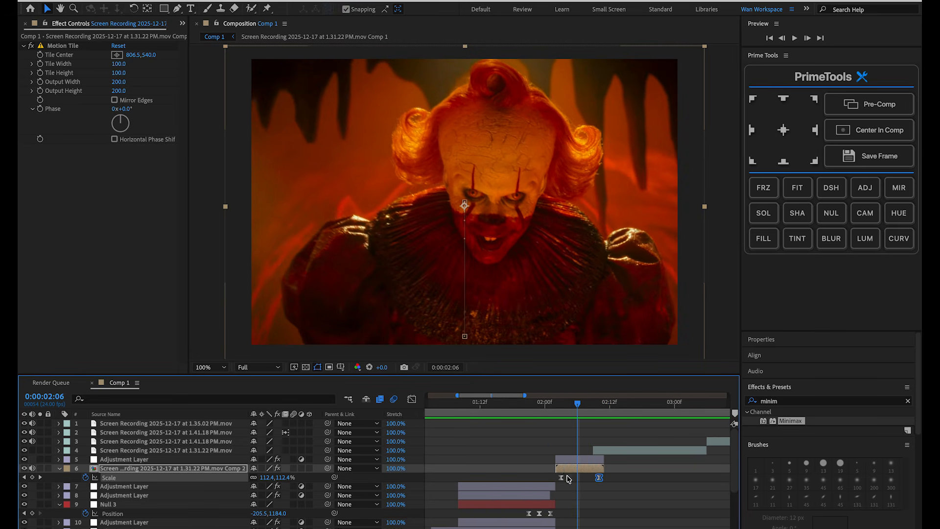
pyautogui.click(578, 460)
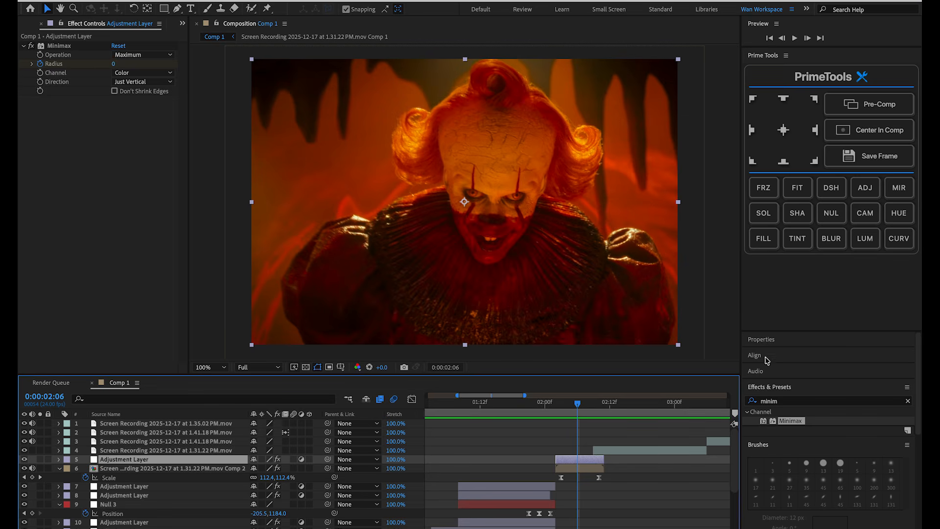
pyautogui.click(831, 212)
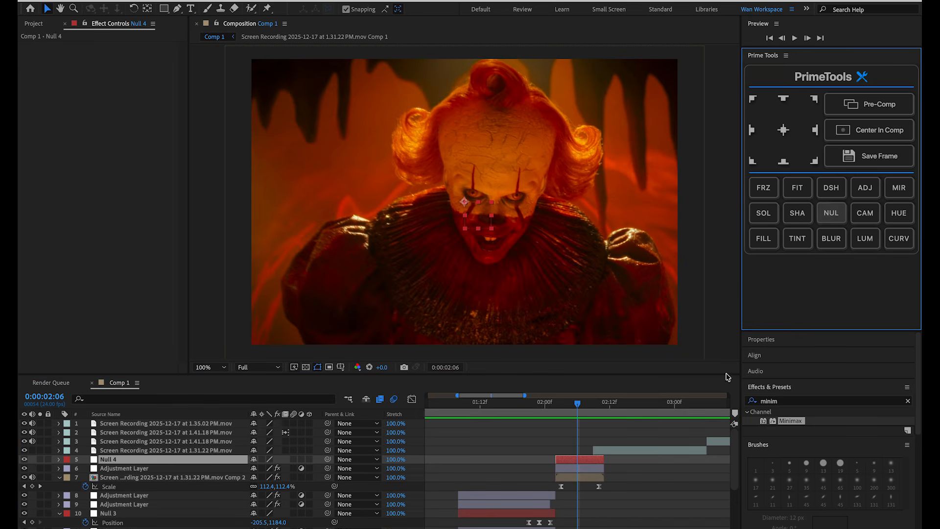
pyautogui.click(572, 478)
pyautogui.moveTo(327, 477); pyautogui.dragTo(174, 460)
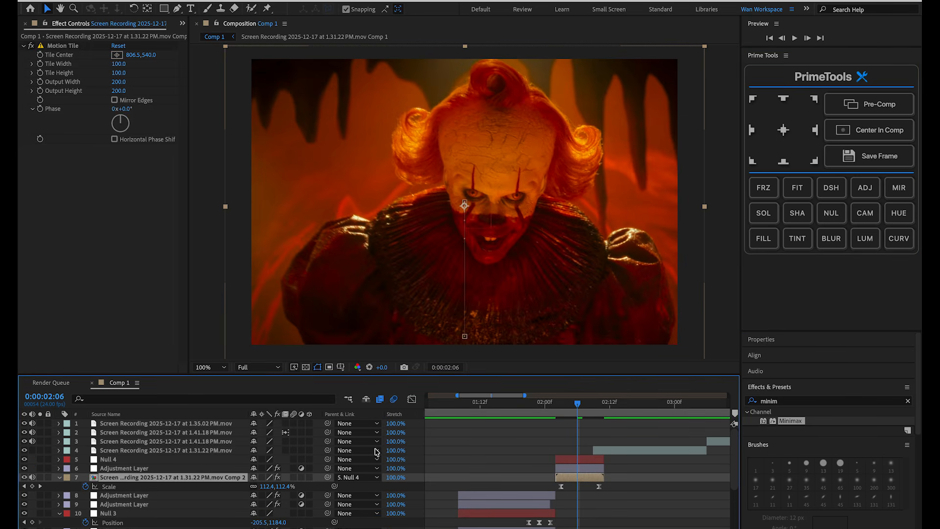
# - Keyframe the new null's Scale from 100% to 127% and Rotation from 0° to -49° between 0:00:02:06 and 0:00:02:08
pyautogui.click(593, 461)
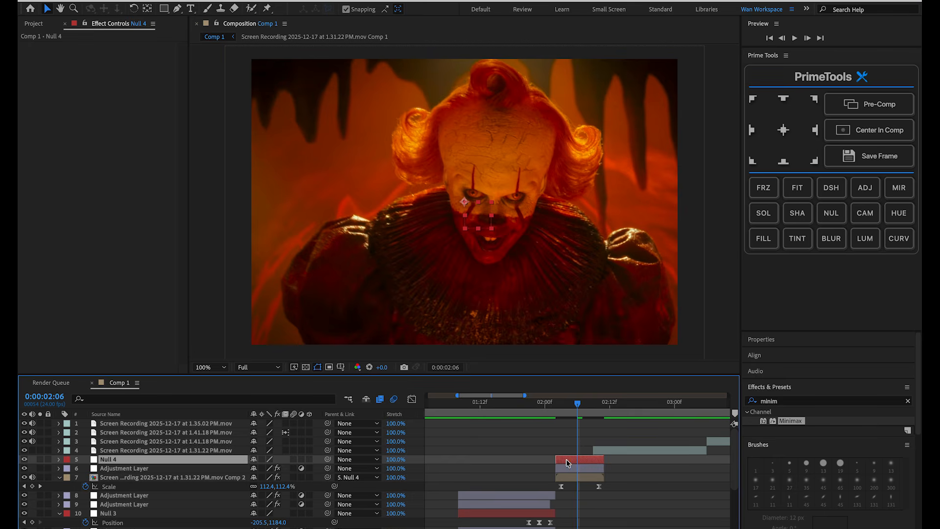
pyautogui.press('s')
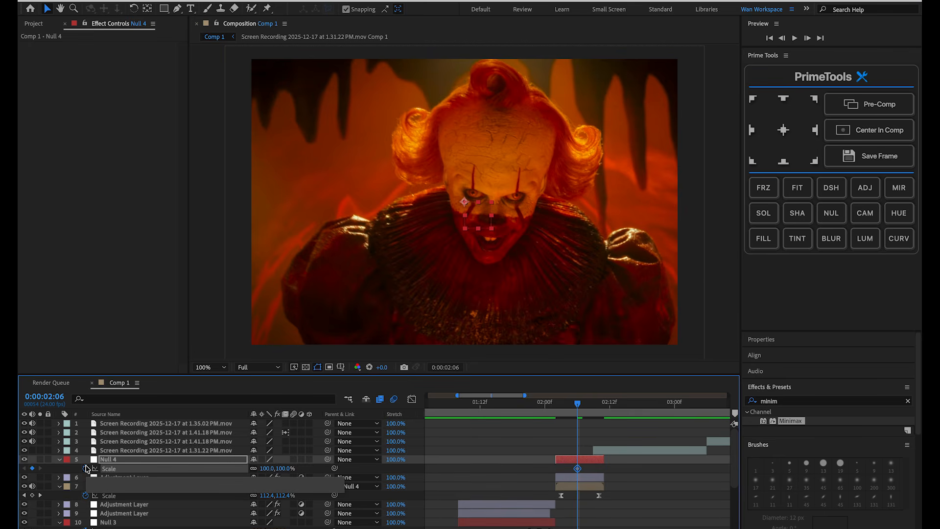
pyautogui.press('r')
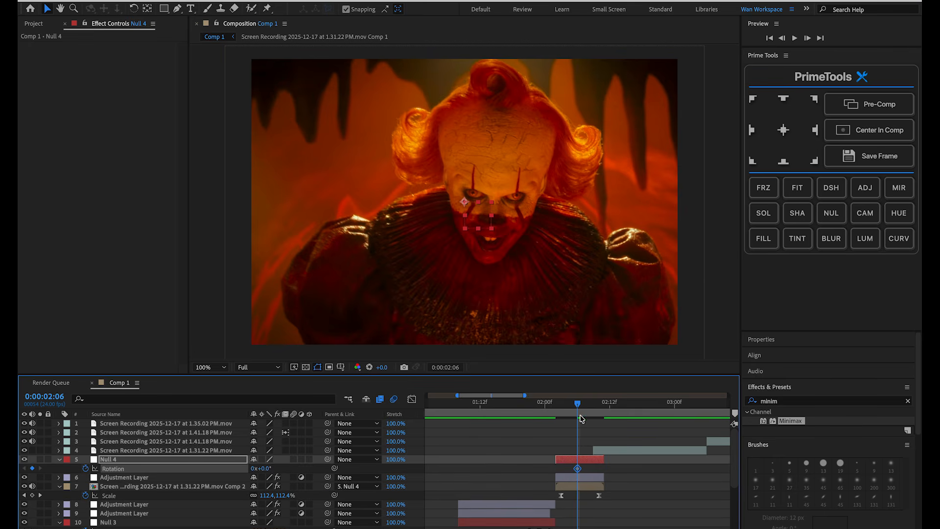
pyautogui.moveTo(578, 406); pyautogui.dragTo(588, 405)
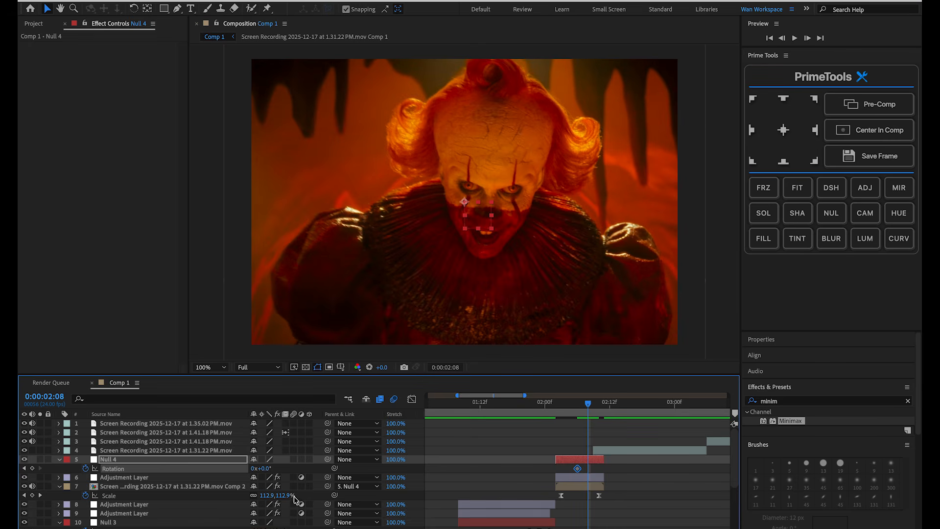
pyautogui.moveTo(262, 472); pyautogui.dragTo(300, 469)
pyautogui.press('s')
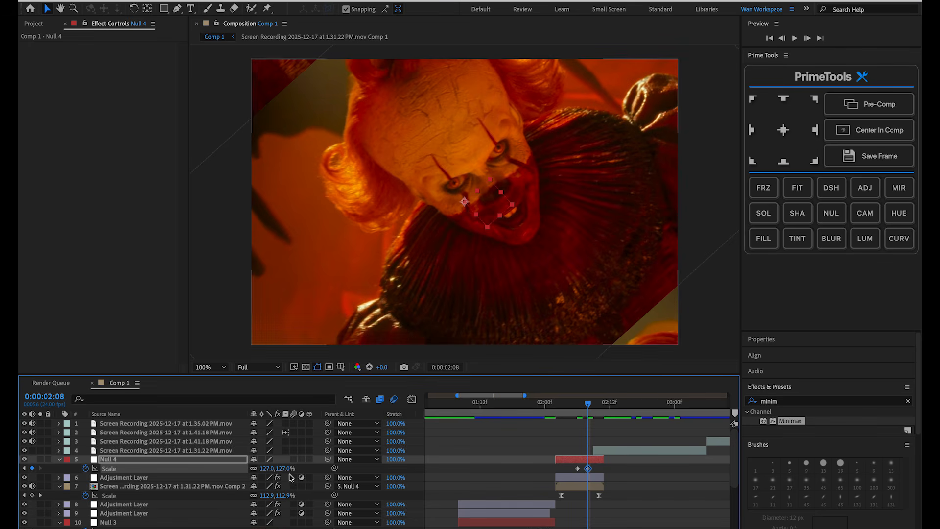
pyautogui.press('r')
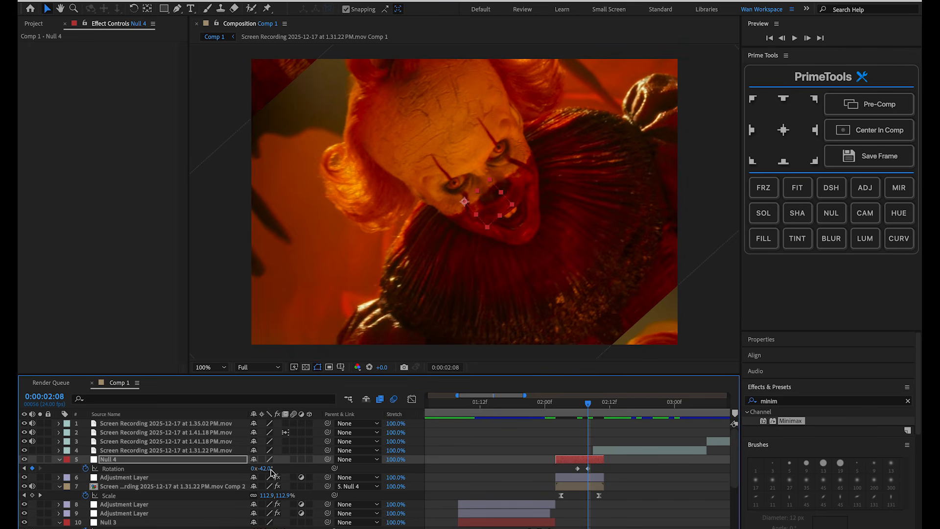
pyautogui.moveTo(270, 472); pyautogui.dragTo(264, 469)
pyautogui.hotkey('shift', 's')
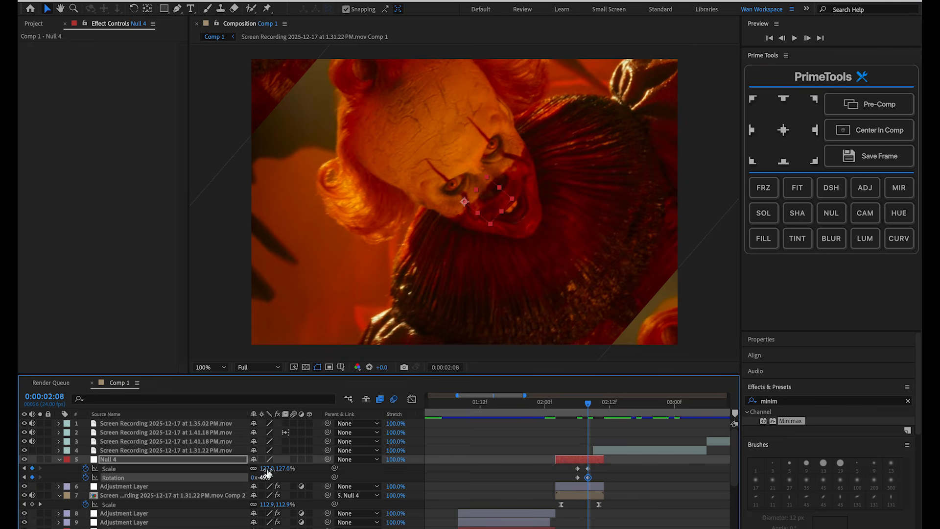
# - Move the null's second Scale and Rotation keyframes to 0:00:02:09 and apply Easy Ease to all four keyframes
pyautogui.scroll(5, 597, 469)
pyautogui.moveTo(523, 466)
pyautogui.mouseDown()
pyautogui.moveTo(512, 484)
pyautogui.moveTo(534, 479)
pyautogui.mouseUp()
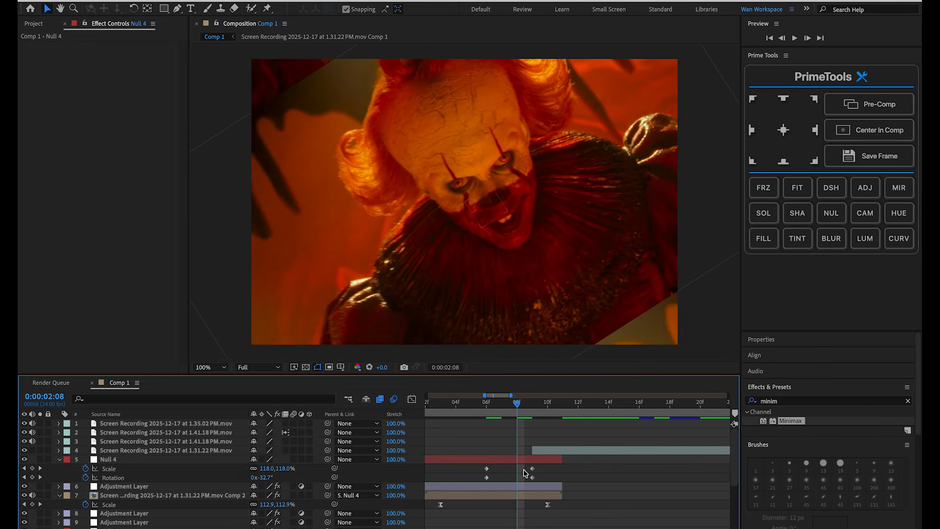
pyautogui.press('F9')
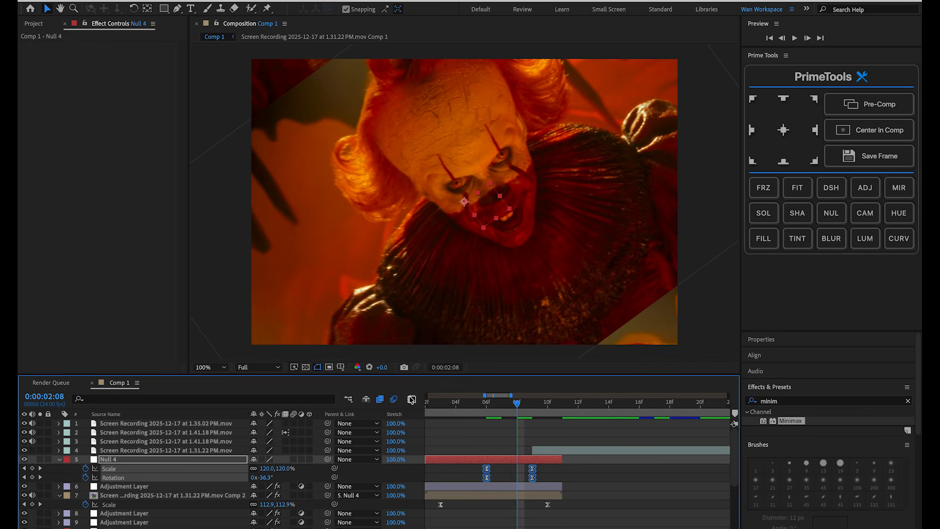
pyautogui.click(487, 469)
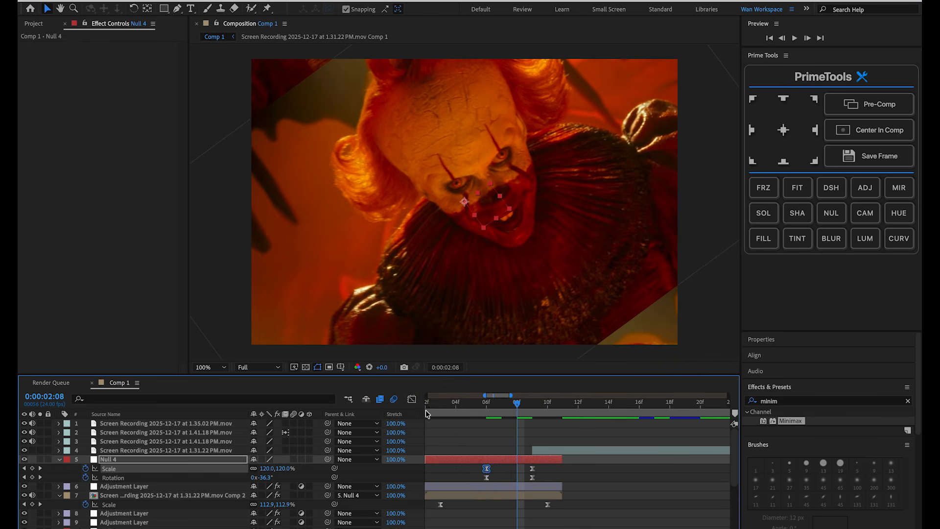
# - Shape the null's Scale and Rotation curves with a long slow start and a steep finish, and play the transition
pyautogui.click(411, 400)
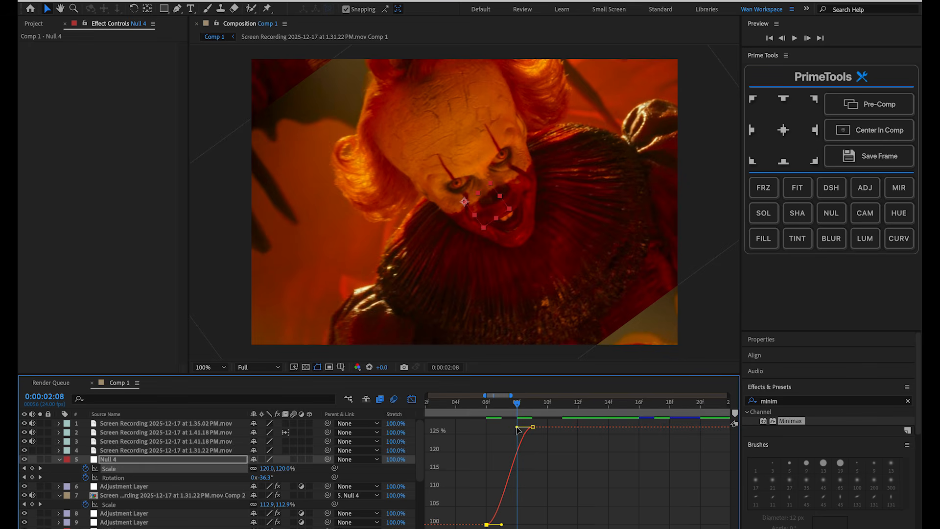
pyautogui.moveTo(518, 428); pyautogui.dragTo(527, 514)
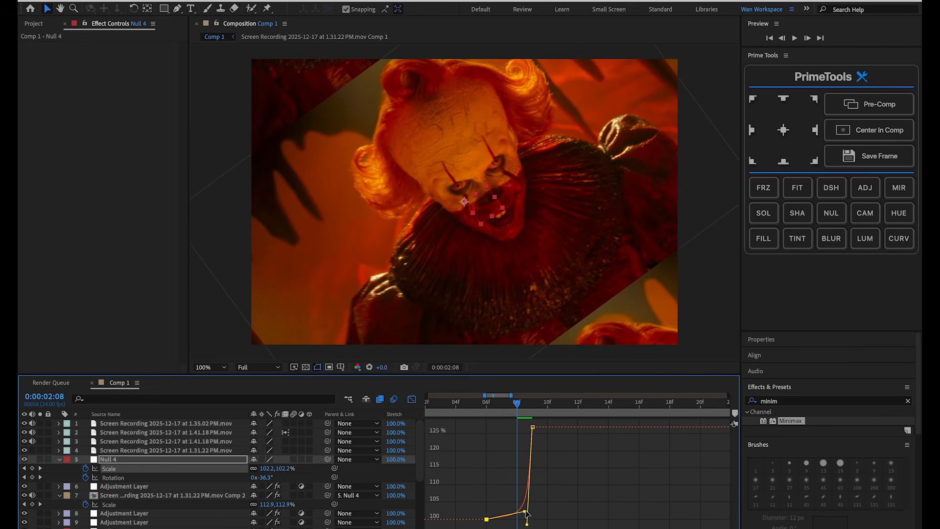
pyautogui.hotkey('shift', 'F3')
pyautogui.click(486, 477)
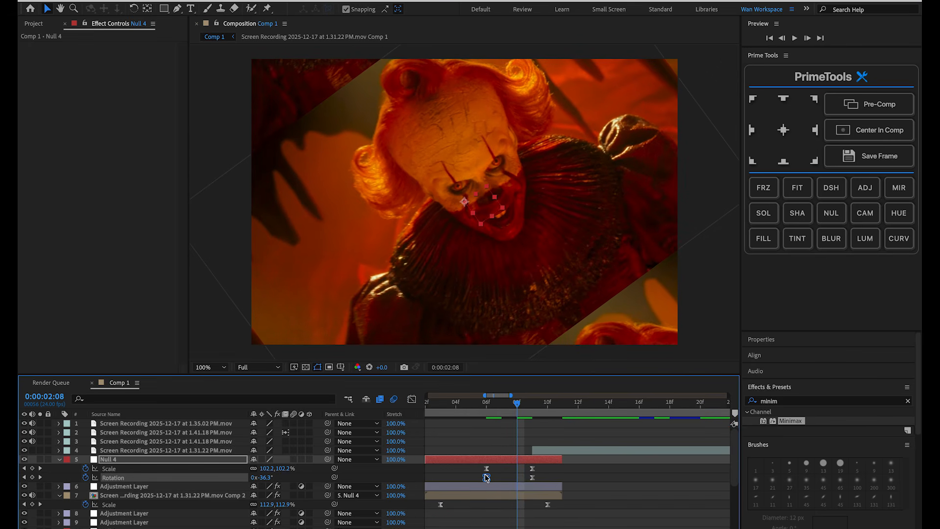
pyautogui.click(410, 399)
pyautogui.moveTo(523, 524); pyautogui.dragTo(524, 429)
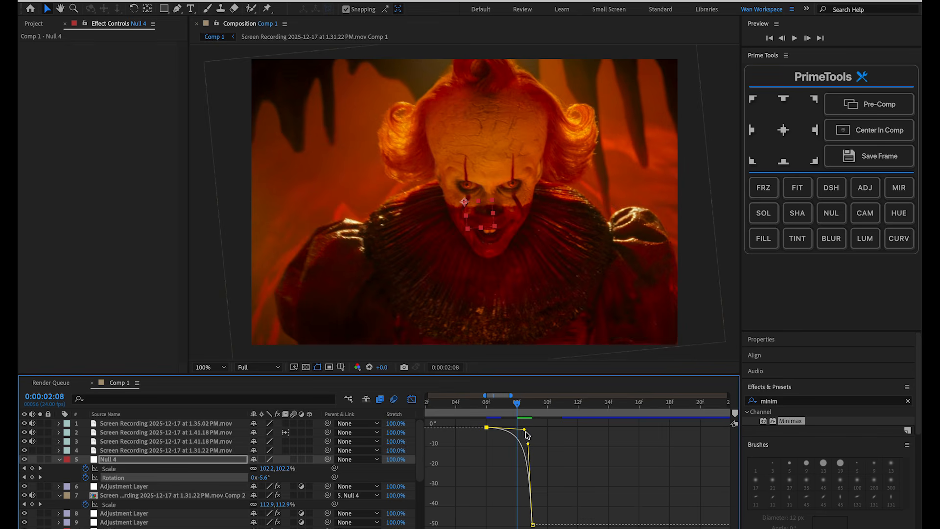
pyautogui.click(499, 407)
pyautogui.press('space')
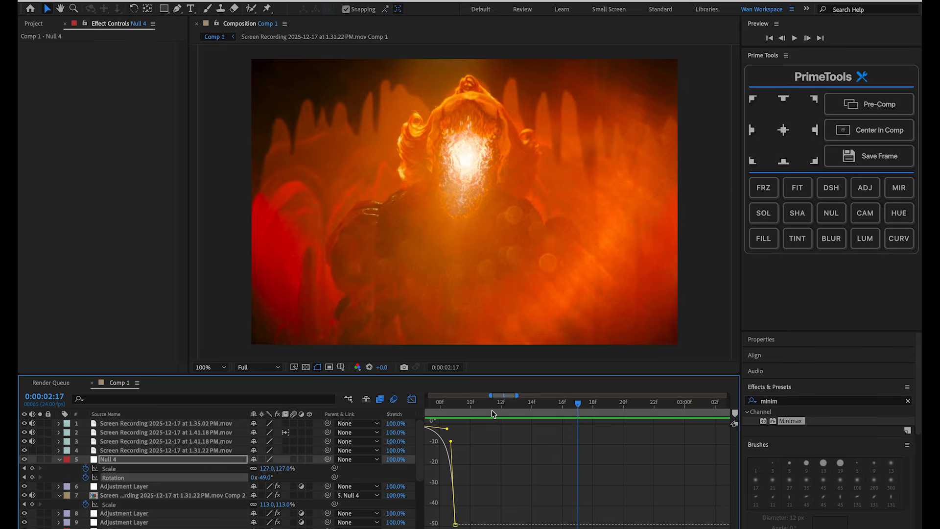
# - Move the null's second Scale and Rotation keyframes to 0:00:02:08
pyautogui.click(443, 406)
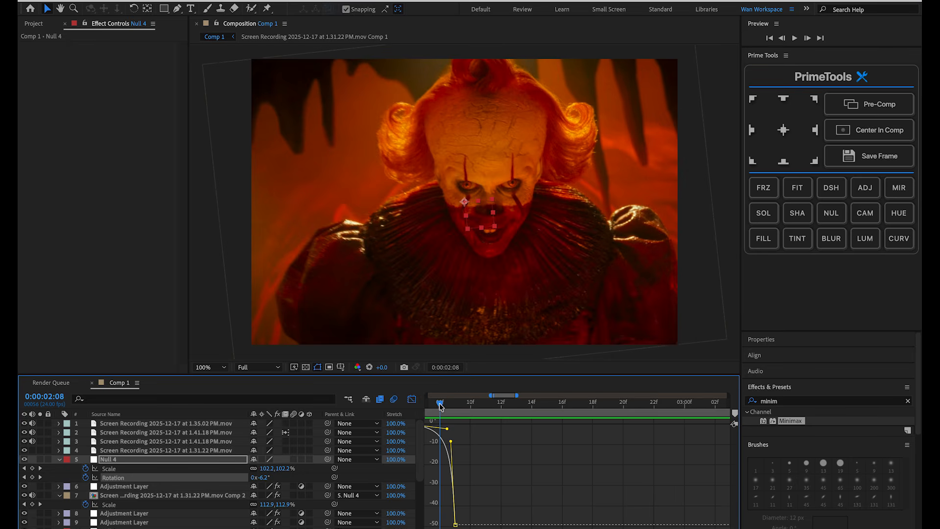
pyautogui.moveTo(437, 406); pyautogui.dragTo(630, 418)
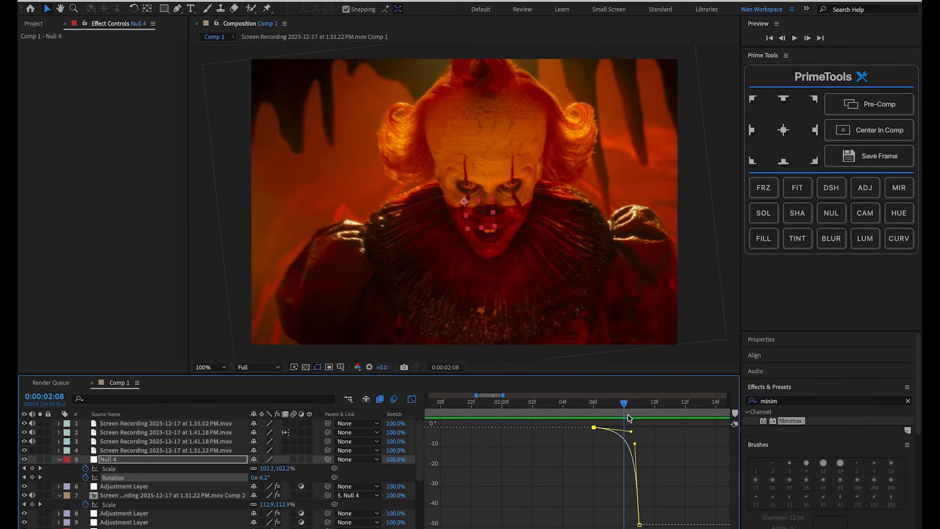
pyautogui.hotkey('shift', 'F3')
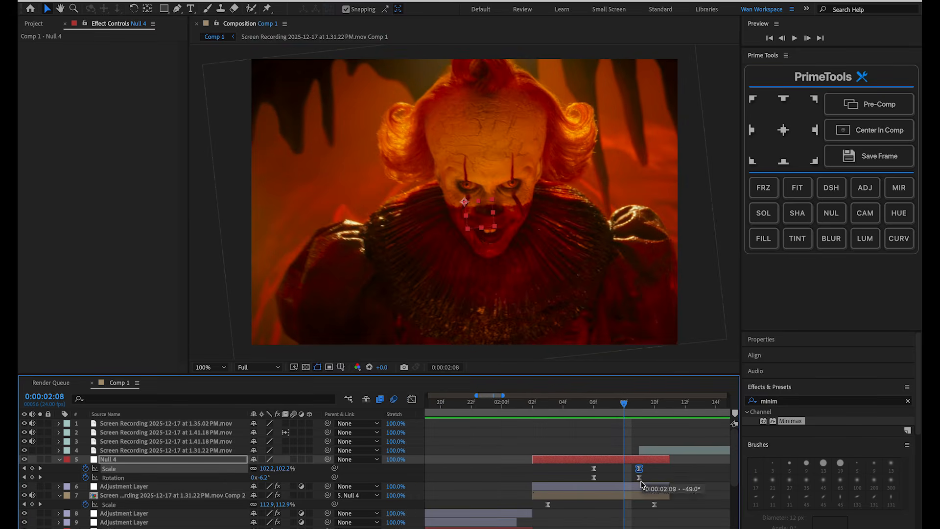
pyautogui.moveTo(639, 469); pyautogui.dragTo(624, 477)
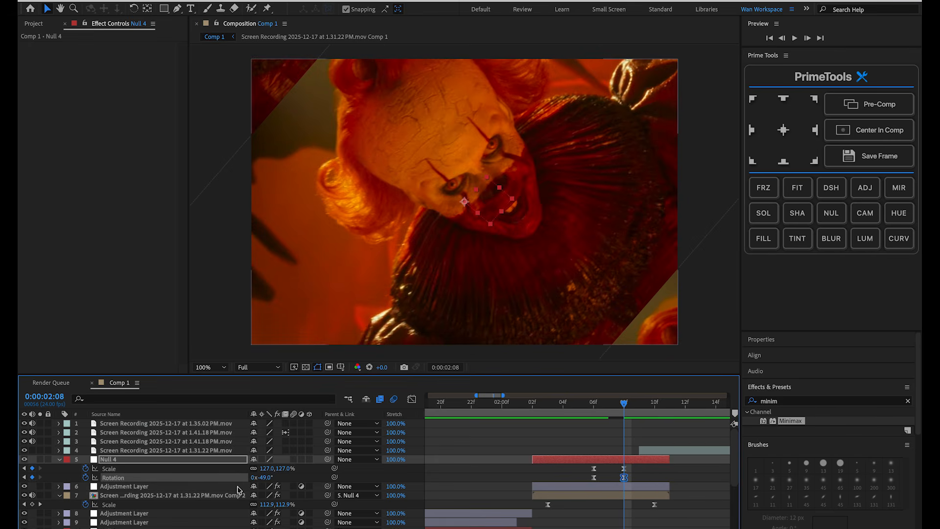
# - Enable motion blur on the clown pre-comp parented to the null and play the transition
pyautogui.click(205, 496)
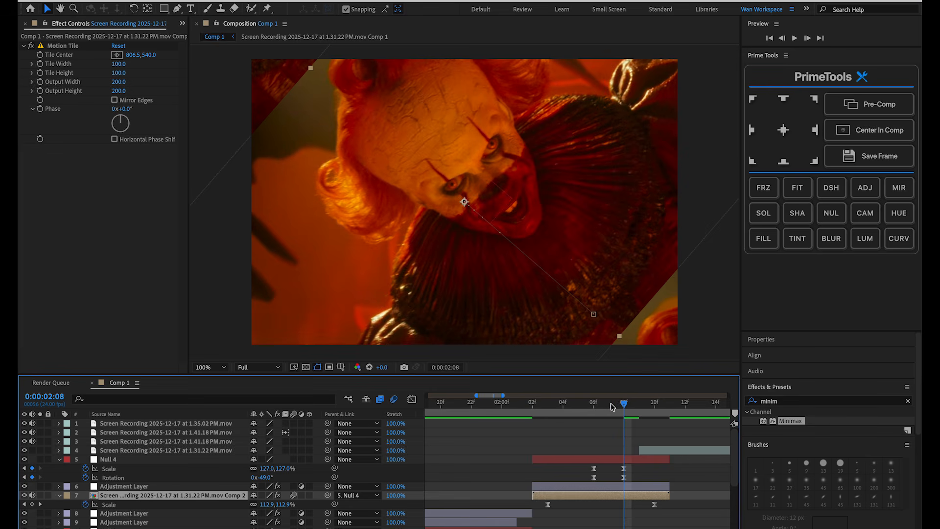
pyautogui.moveTo(612, 404); pyautogui.dragTo(556, 411)
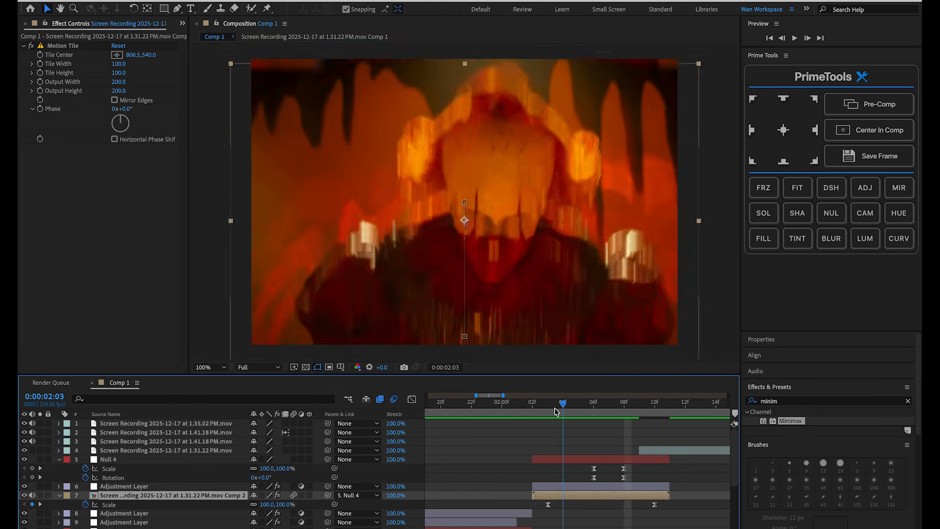
pyautogui.press('space')
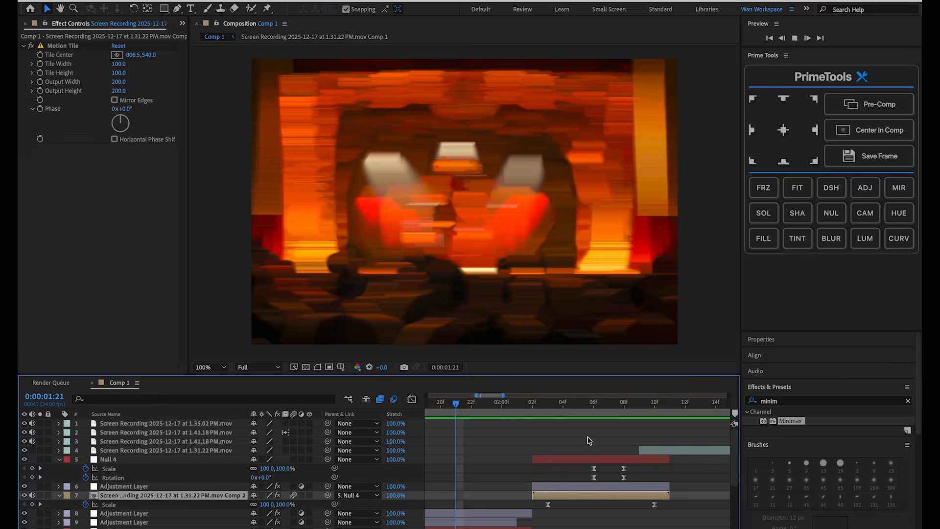
# - Shift all four of the null's Scale and Rotation keyframes to 0:00:02:07 and 0:00:02:09, and play the result
pyautogui.moveTo(565, 409); pyautogui.dragTo(579, 427)
pyautogui.hscroll(-1, 617, 450)
pyautogui.moveTo(666, 470); pyautogui.dragTo(632, 482)
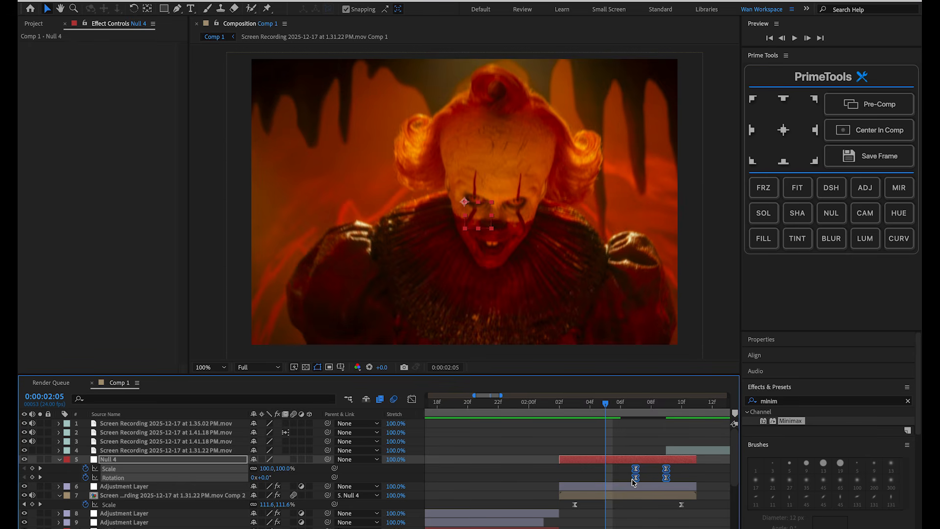
pyautogui.press('space')
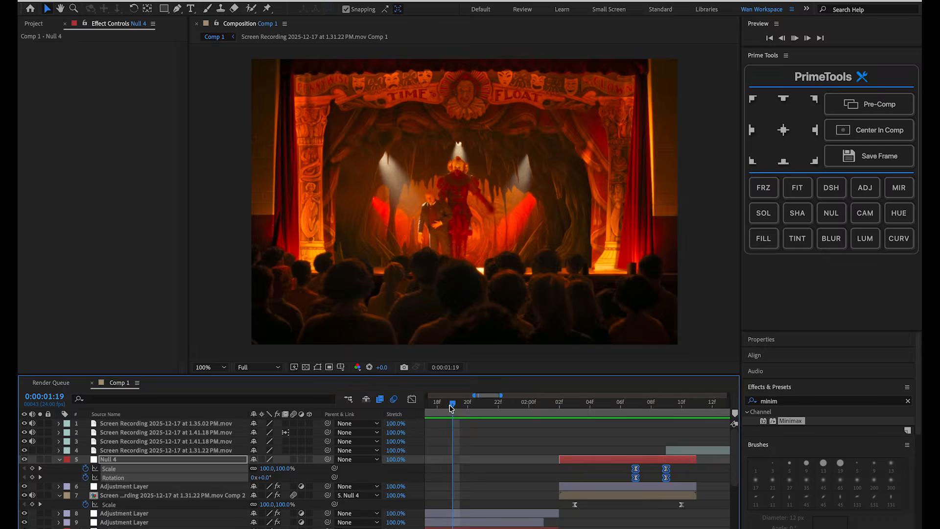
# - Set the null's second Rotation keyframe to -156°, keeping it at 0:00:02:09, and play the spin
pyautogui.moveTo(551, 420)
pyautogui.mouseDown()
pyautogui.moveTo(523, 417)
pyautogui.moveTo(579, 414)
pyautogui.moveTo(538, 411)
pyautogui.moveTo(568, 411)
pyautogui.moveTo(551, 411)
pyautogui.mouseUp()
pyautogui.click(578, 481)
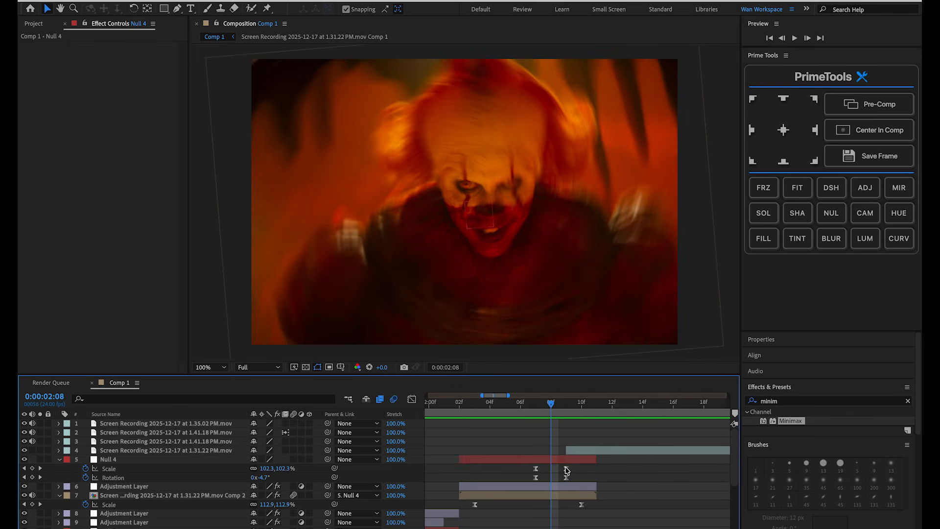
pyautogui.moveTo(566, 477); pyautogui.dragTo(551, 477)
pyautogui.moveTo(264, 478); pyautogui.dragTo(212, 477)
pyautogui.moveTo(552, 481)
pyautogui.mouseDown()
pyautogui.moveTo(577, 479)
pyautogui.moveTo(569, 479)
pyautogui.mouseUp()
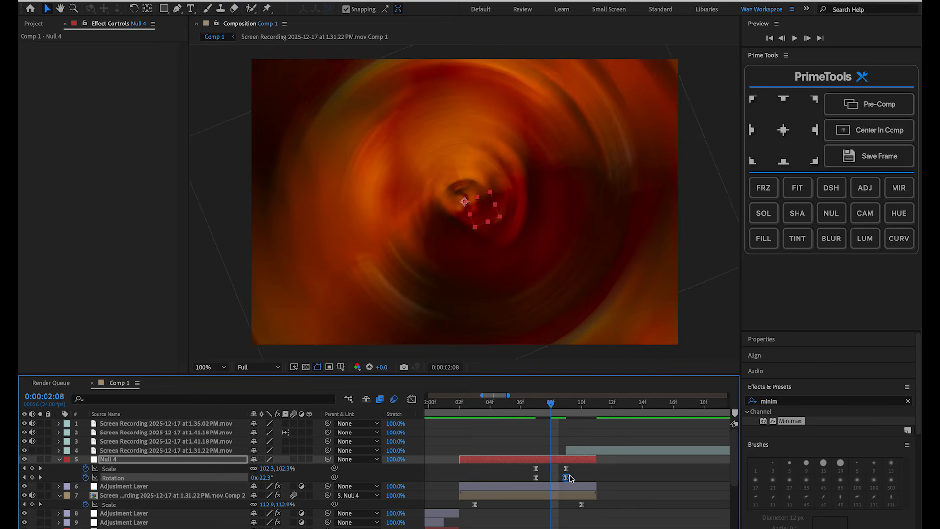
pyautogui.click(505, 404)
pyautogui.press('space')
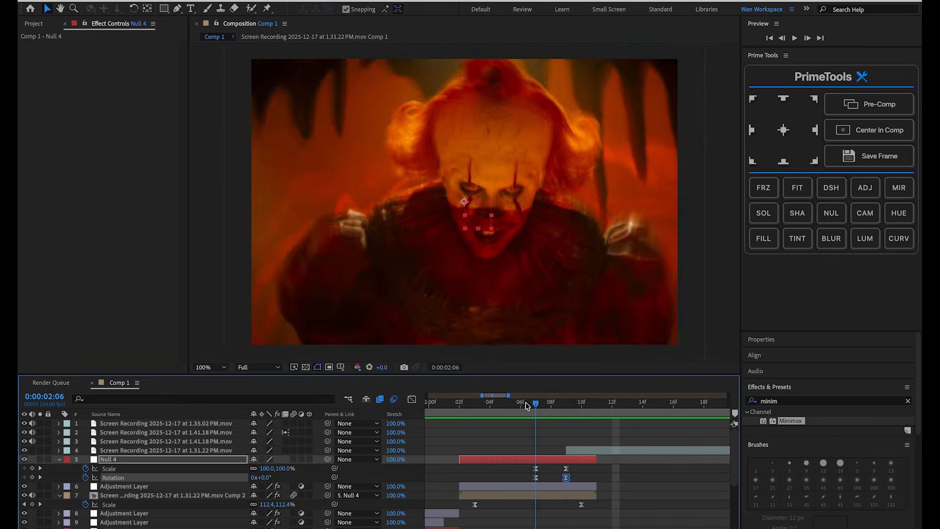
pyautogui.moveTo(575, 409); pyautogui.dragTo(536, 409)
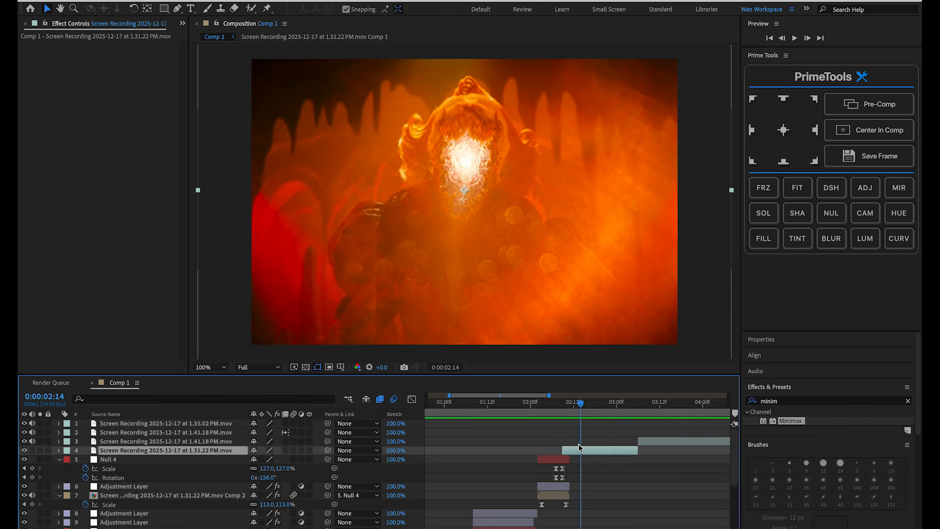
# - Pre-compose the clip that follows the spin, moving all attributes into the new composition and fitting its duration to the layer
pyautogui.scroll(2, 580, 448)
pyautogui.press('super+shift+c')
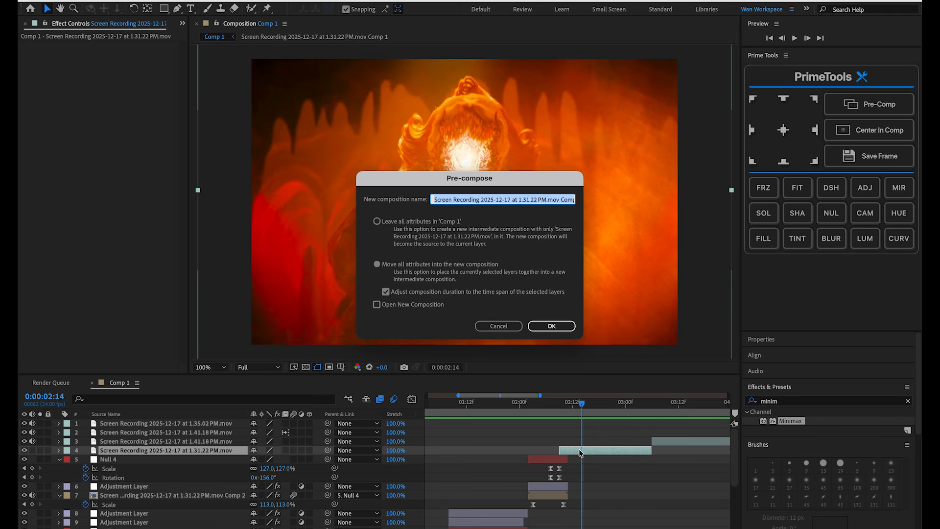
pyautogui.click(567, 327)
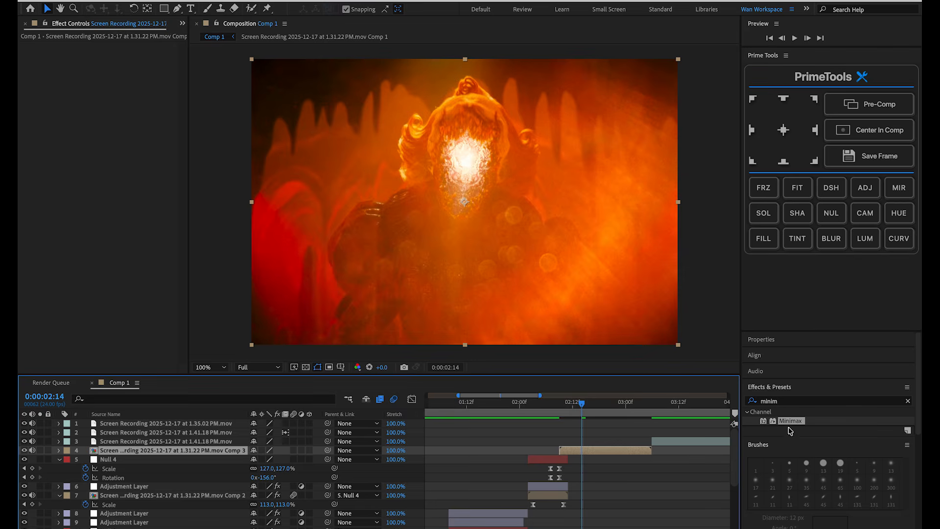
# - Apply Motion Tile to the new pre-comp and set its Output Width and Output Height to 200
pyautogui.click(786, 402)
pyautogui.write('moti')
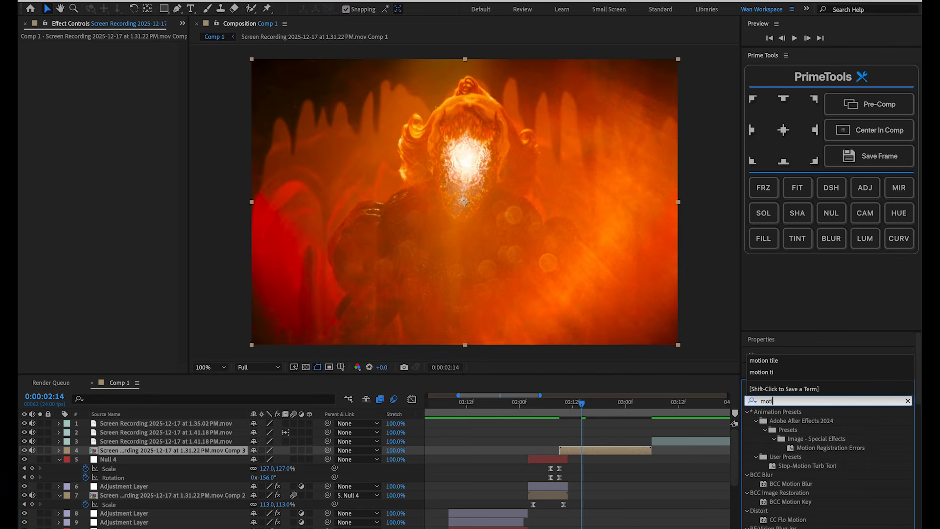
pyautogui.write('on ')
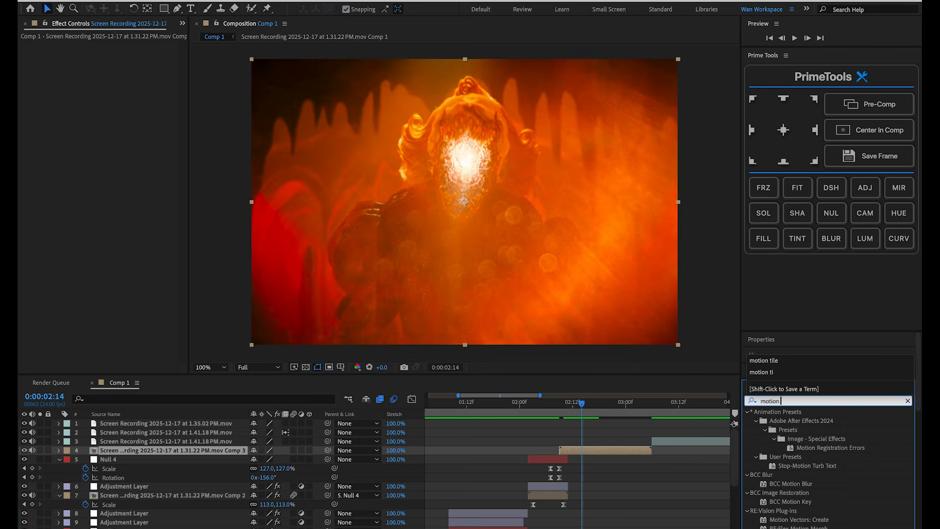
pyautogui.write('tile')
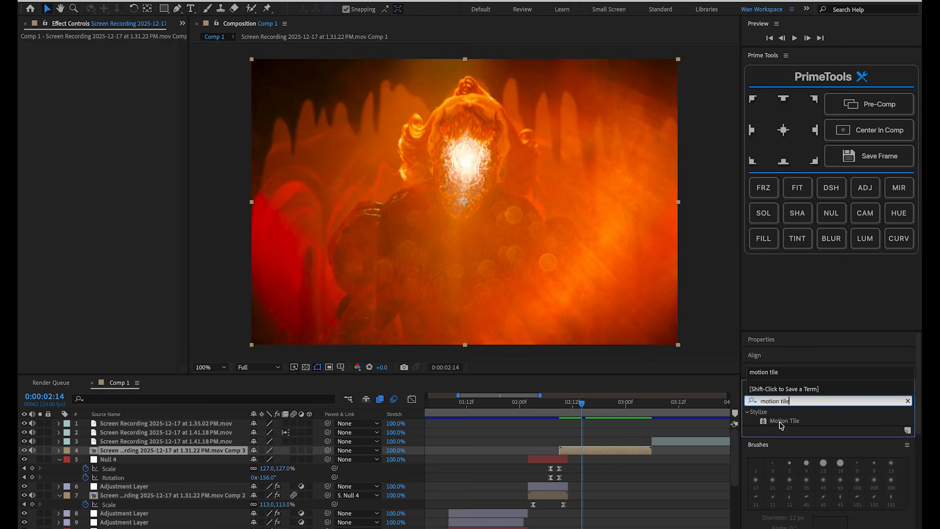
pyautogui.moveTo(782, 425); pyautogui.dragTo(601, 451)
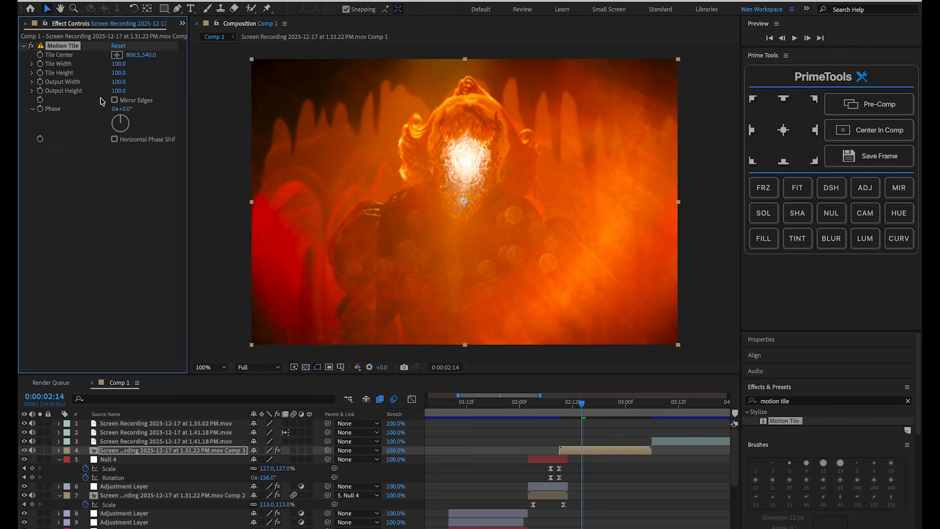
pyautogui.click(119, 82)
pyautogui.write('200')
pyautogui.press('Return')
# - Keyframe the new pre-comp's Scale at 100% at 0:00:02:10 and its Rotation from 103° there to 0° at 0:00:02:18
pyautogui.moveTo(583, 408); pyautogui.dragTo(564, 408)
pyautogui.press('s')
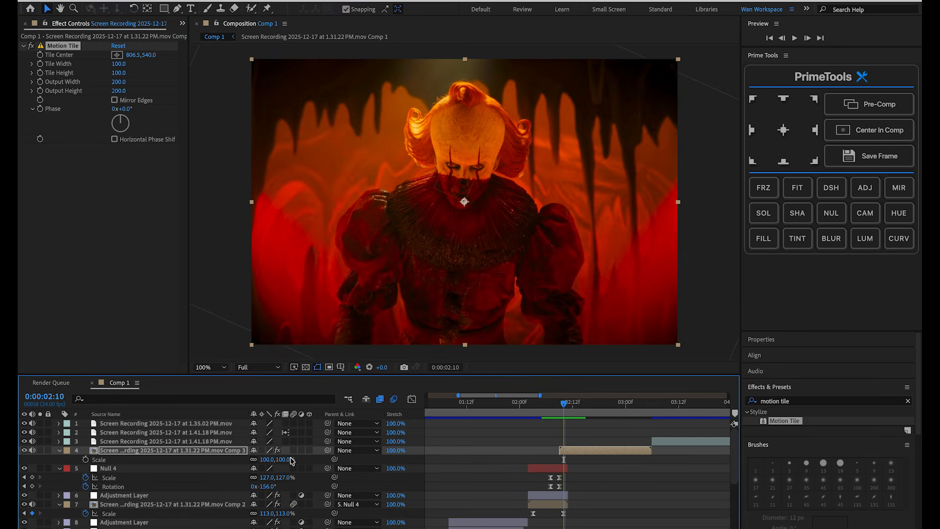
pyautogui.click(86, 459)
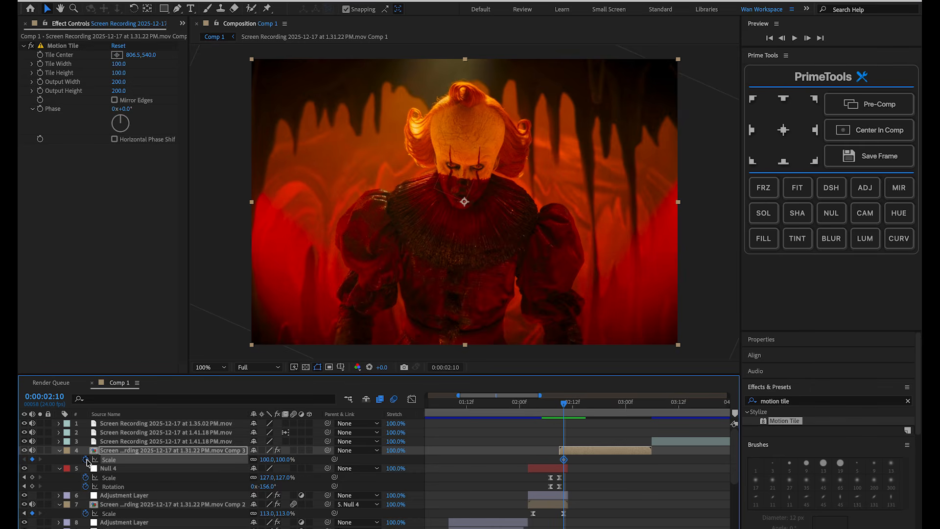
pyautogui.hotkey('alt', 'shift', 'r')
pyautogui.moveTo(267, 464); pyautogui.dragTo(317, 459)
pyautogui.moveTo(565, 409); pyautogui.dragTo(599, 404)
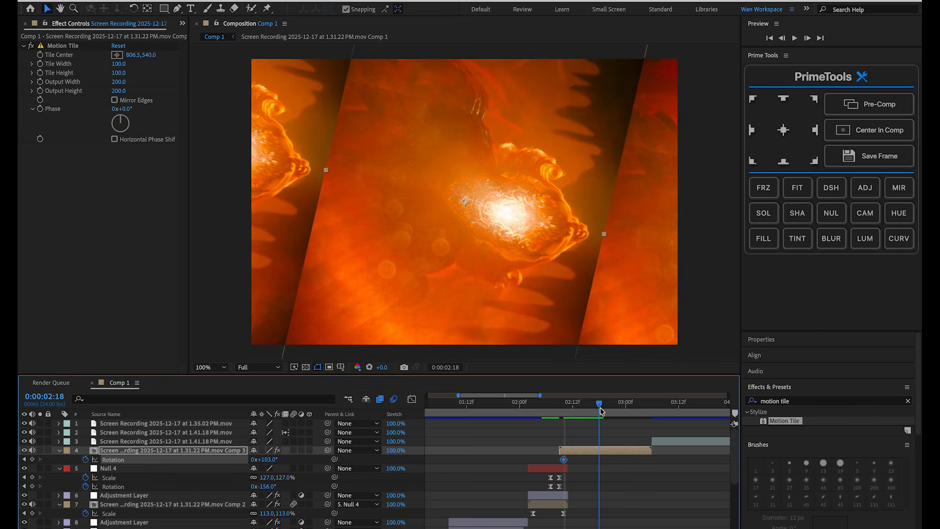
pyautogui.press('Return')
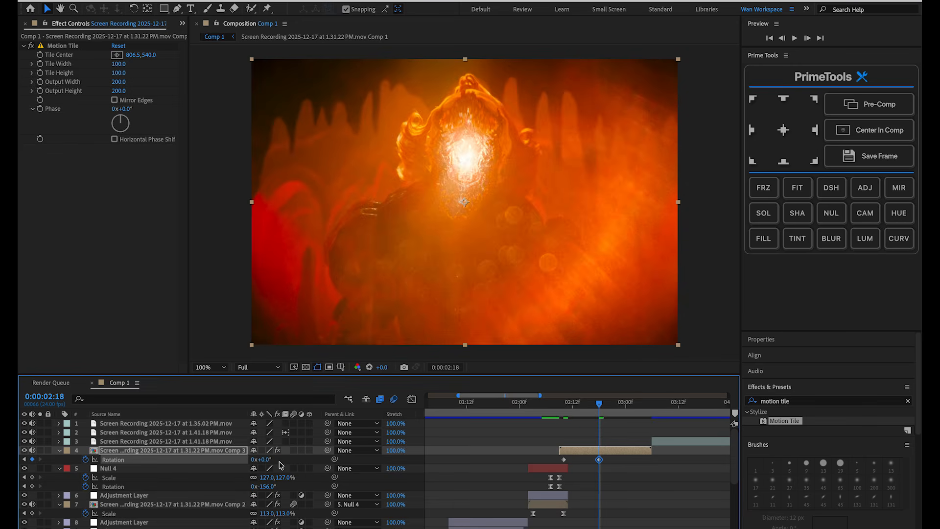
# - Add a second Scale keyframe of 123% to the new pre-comp at 0:00:02:18
pyautogui.press('s')
pyautogui.click(566, 405)
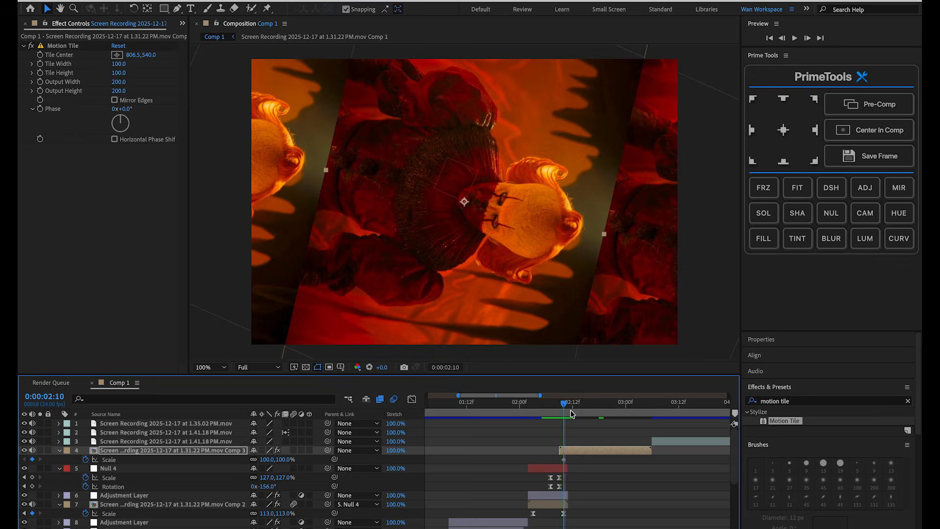
pyautogui.moveTo(571, 410); pyautogui.dragTo(598, 406)
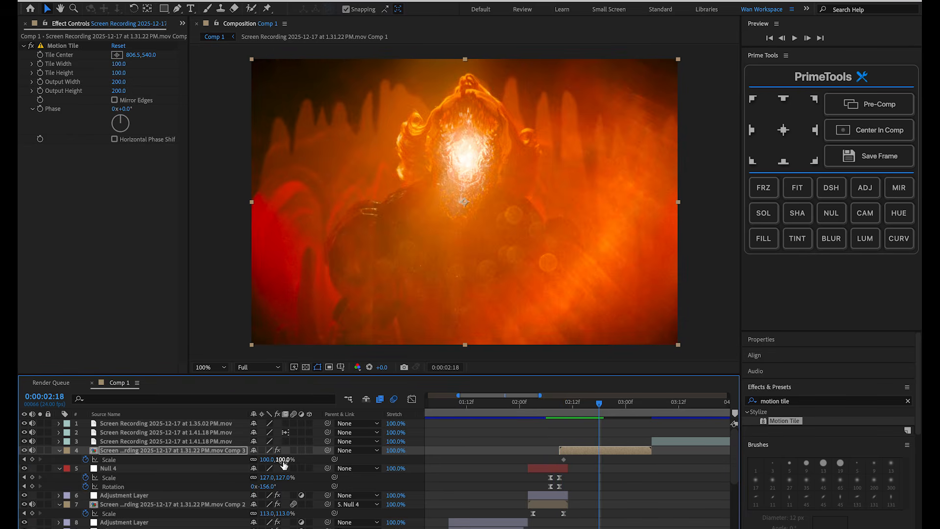
pyautogui.moveTo(283, 461); pyautogui.dragTo(295, 461)
# - Apply Easy Ease to the new pre-comp's four Scale and Rotation keyframes and select the first Scale keyframe
pyautogui.press('u')
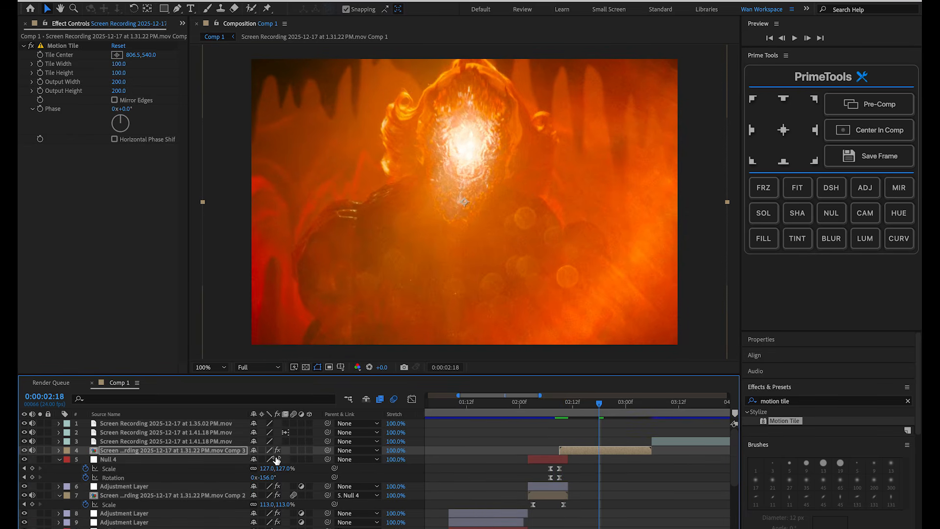
pyautogui.press('u')
pyautogui.press('u')
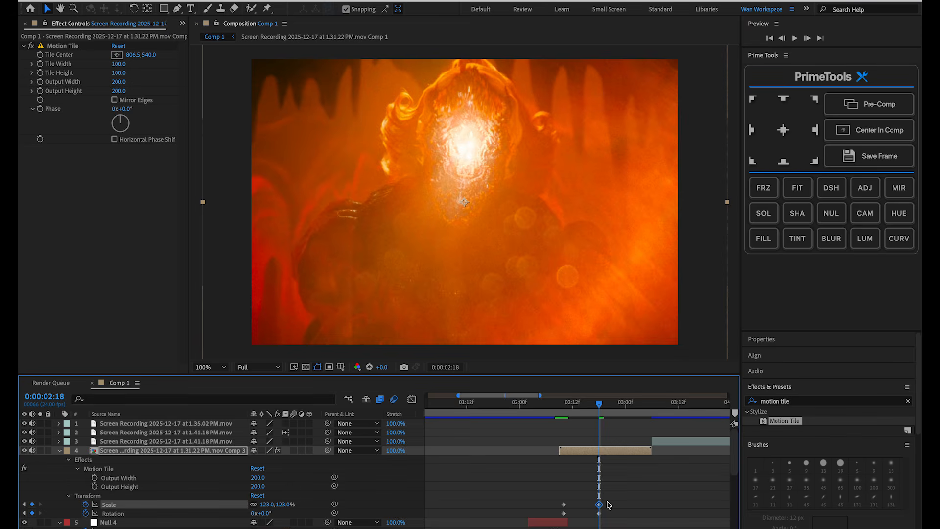
pyautogui.moveTo(623, 483); pyautogui.dragTo(542, 526)
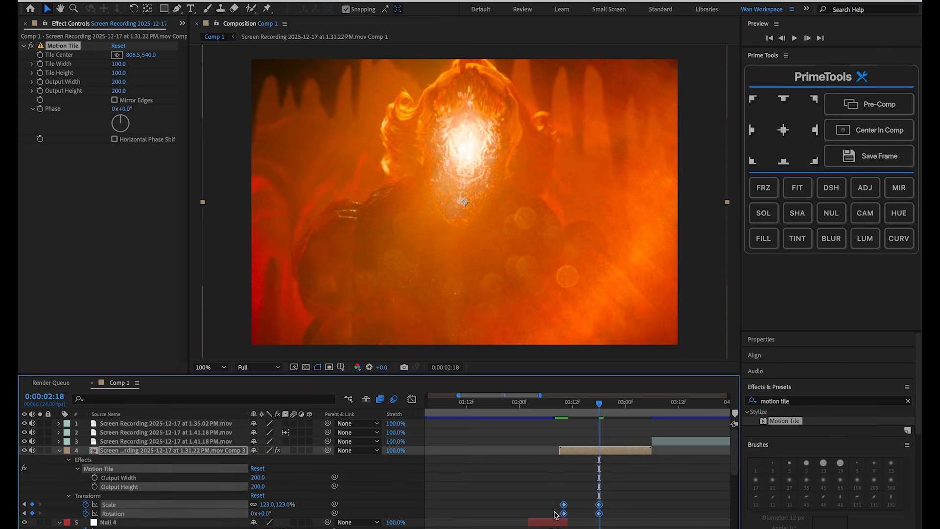
pyautogui.press('F9')
pyautogui.click(609, 484)
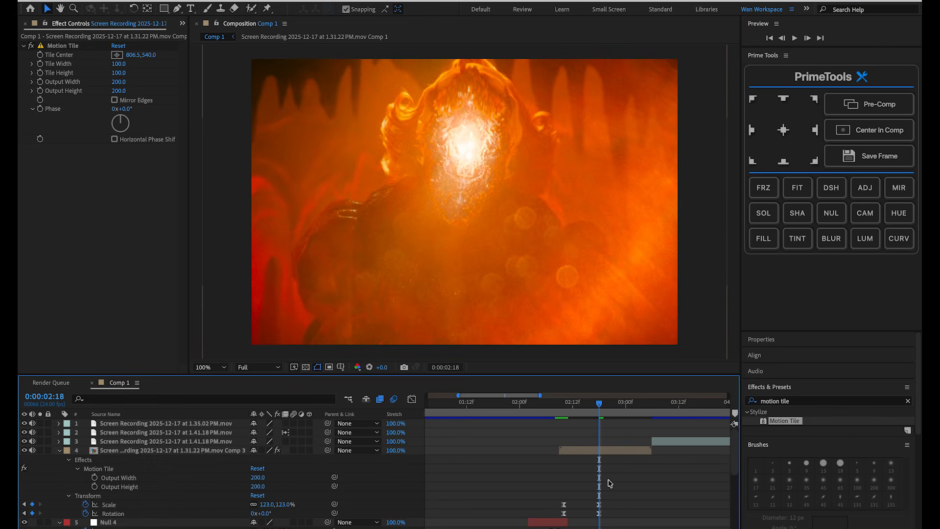
pyautogui.click(563, 505)
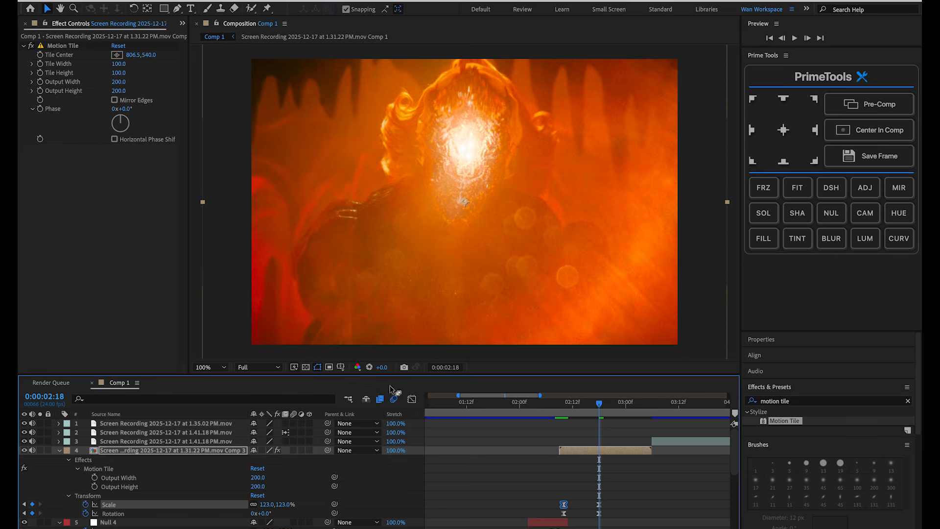
# - Reshape the new pre-comp's Scale speed curve so it rises steeply at the first keyframe and eases gradually into the last one
pyautogui.click(412, 400)
pyautogui.moveTo(575, 525); pyautogui.dragTo(492, 440)
pyautogui.press('=')
pyautogui.press('=')
pyautogui.press('=')
pyautogui.press('=')
pyautogui.press('=')
pyautogui.press('=')
pyautogui.press('=')
pyautogui.press('-')
pyautogui.press('-')
pyautogui.press('-')
pyautogui.press('=')
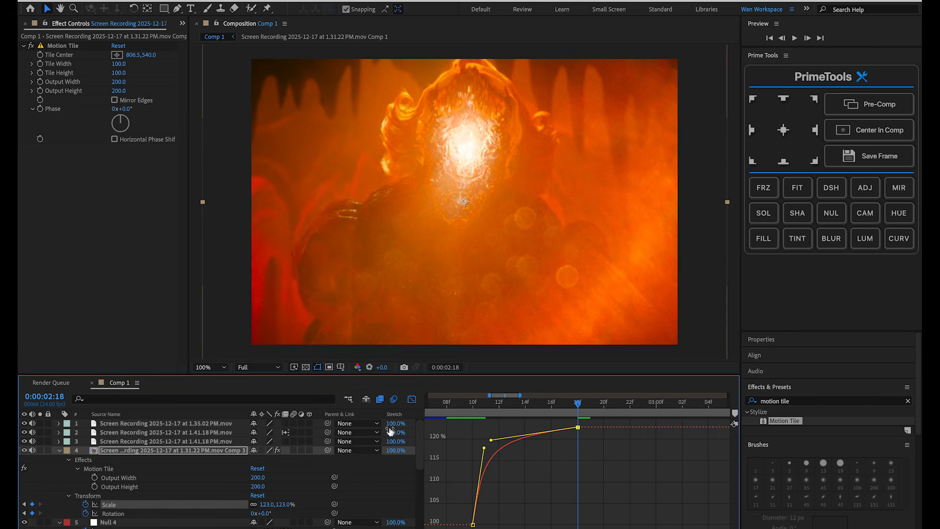
# - Reshape the new pre-comp's Rotation curve so it drops steeply from the first keyframe and flattens out towards the last
pyautogui.click(411, 401)
pyautogui.click(472, 512)
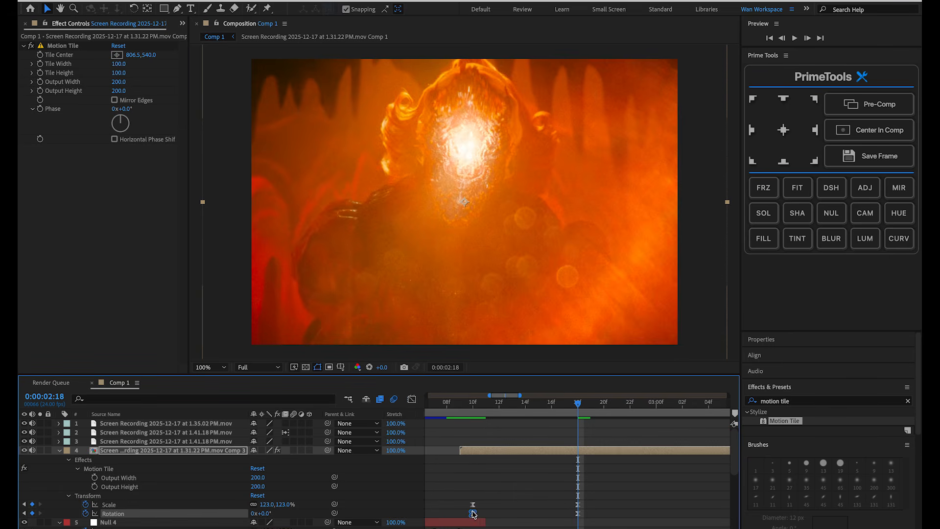
pyautogui.click(412, 400)
pyautogui.moveTo(508, 427); pyautogui.dragTo(476, 496)
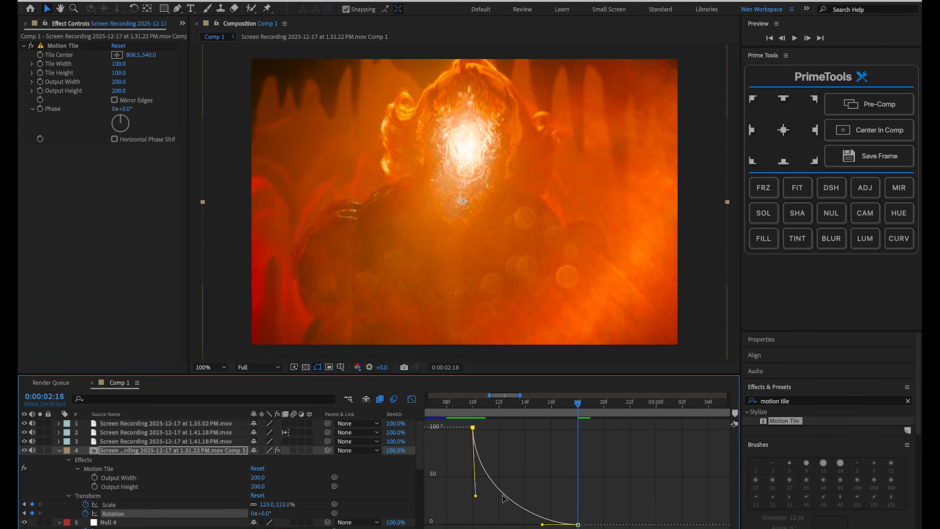
pyautogui.moveTo(542, 525); pyautogui.dragTo(461, 508)
# - Move the pre-comp's first Scale and Rotation keyframes to 0:00:02:09 and its last ones to 0:00:02:13
pyautogui.click(464, 406)
pyautogui.click(412, 399)
pyautogui.click(486, 406)
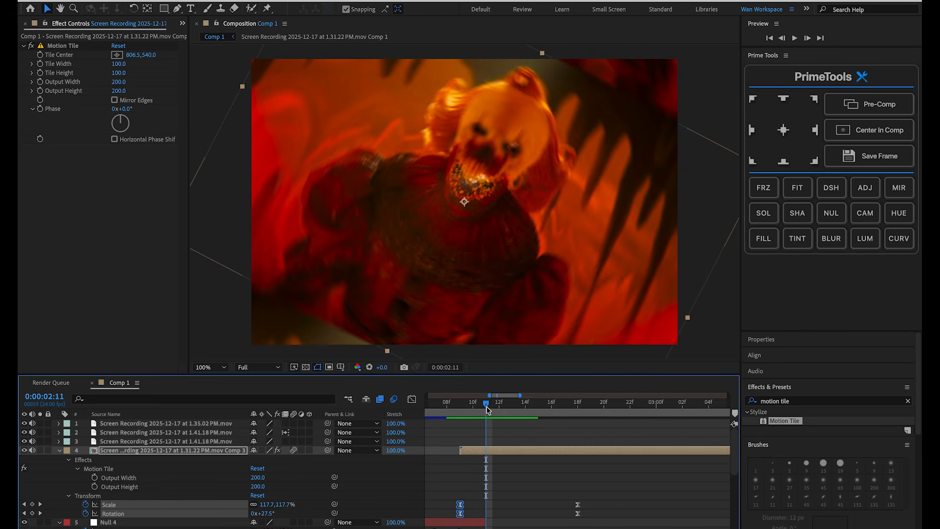
pyautogui.click(576, 507)
pyautogui.moveTo(578, 513); pyautogui.dragTo(510, 512)
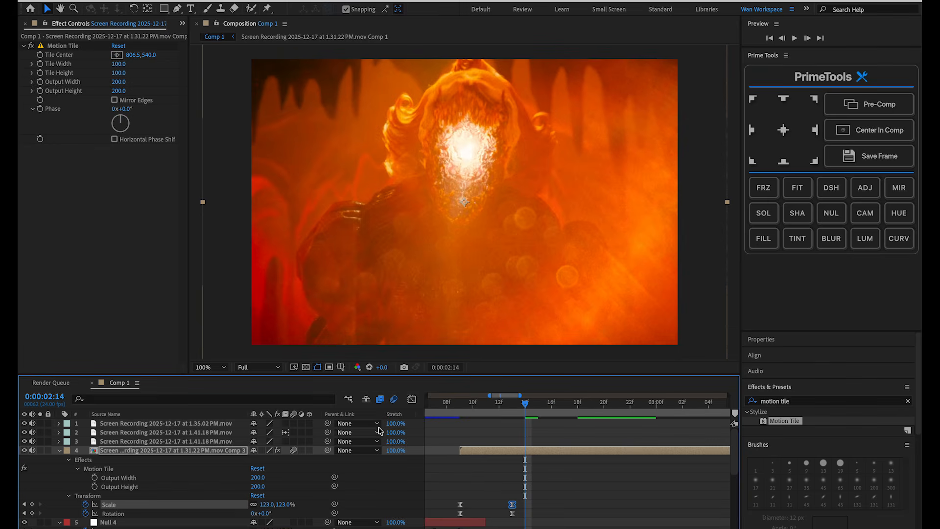
# - Readjust the curve handles of the retimed Scale and Rotation keyframes to sharpen the fast start, and preview the transition
pyautogui.click(412, 400)
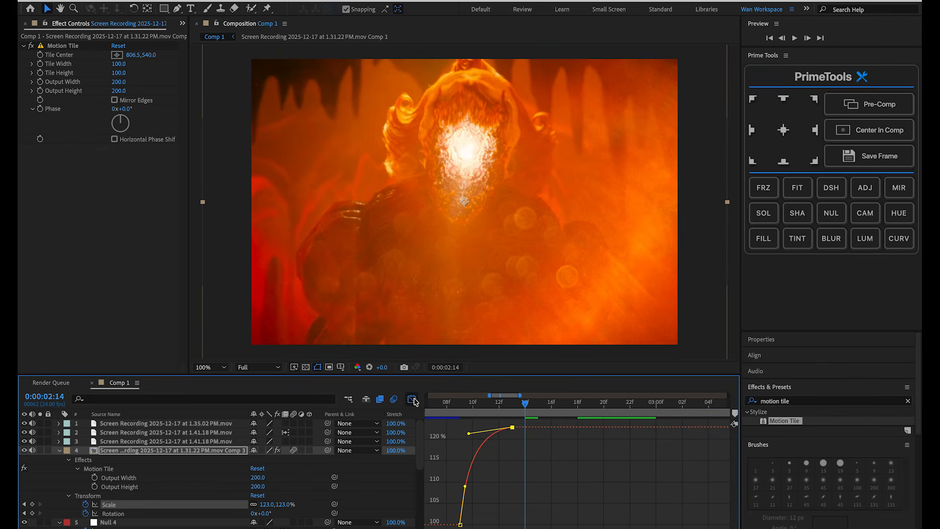
pyautogui.click(464, 487)
pyautogui.moveTo(467, 489); pyautogui.dragTo(469, 483)
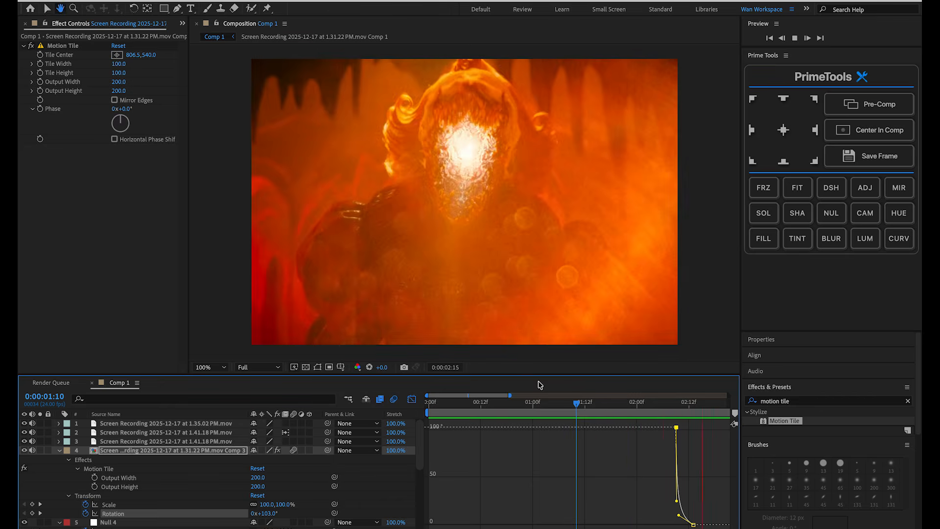
# - Add a null above the new pre-comp with the playhead at 0:00:02:15, and parent the pre-comp to it
pyautogui.click(715, 405)
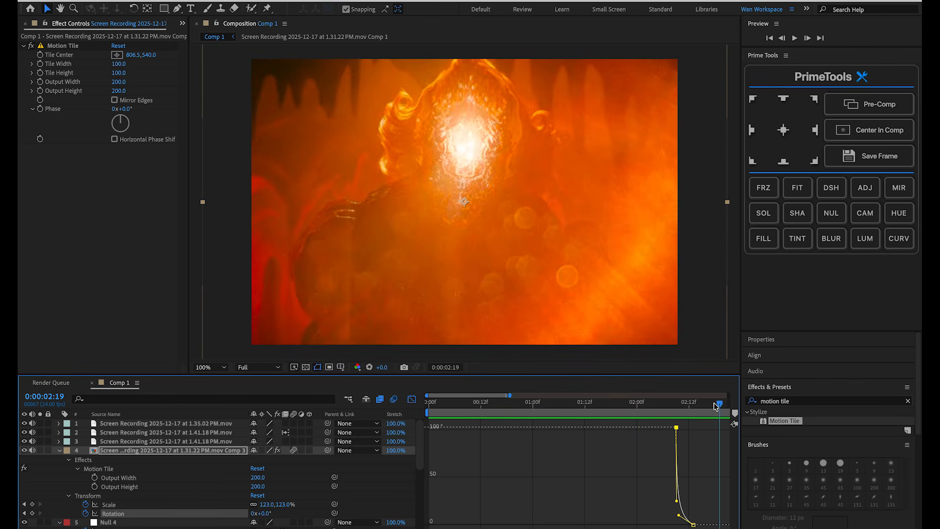
pyautogui.moveTo(714, 404); pyautogui.dragTo(702, 406)
pyautogui.hotkey('shift', 'F3')
pyautogui.press('d')
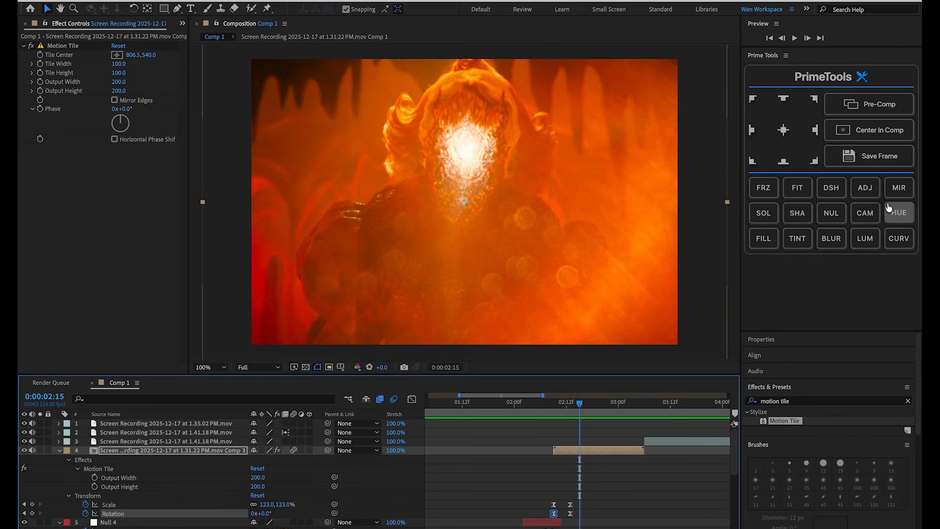
pyautogui.click(831, 213)
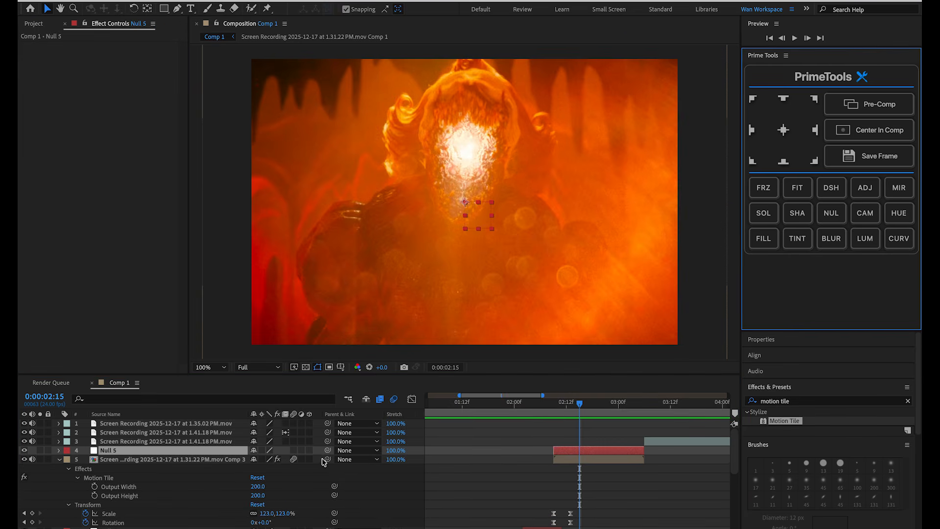
pyautogui.moveTo(327, 459); pyautogui.dragTo(202, 449)
# - Keyframe the new null's Scale from 100% at 0:00:02:15 to 112% at 0:00:03:01
pyautogui.press('s')
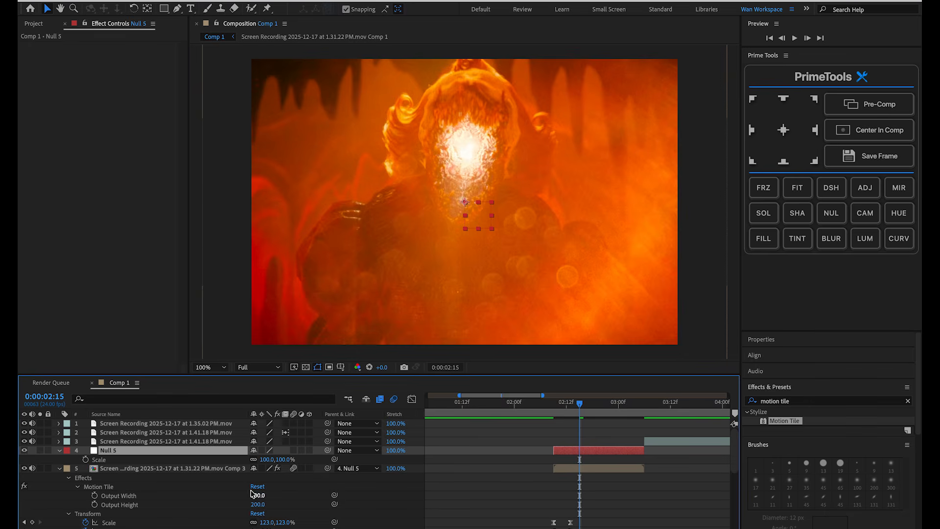
pyautogui.click(86, 460)
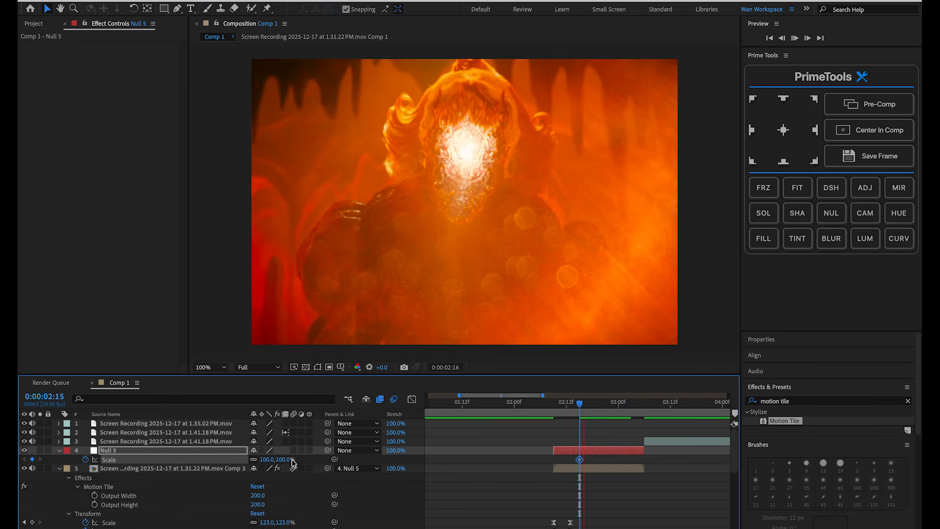
pyautogui.press('space')
pyautogui.press('space')
pyautogui.moveTo(288, 462); pyautogui.dragTo(294, 462)
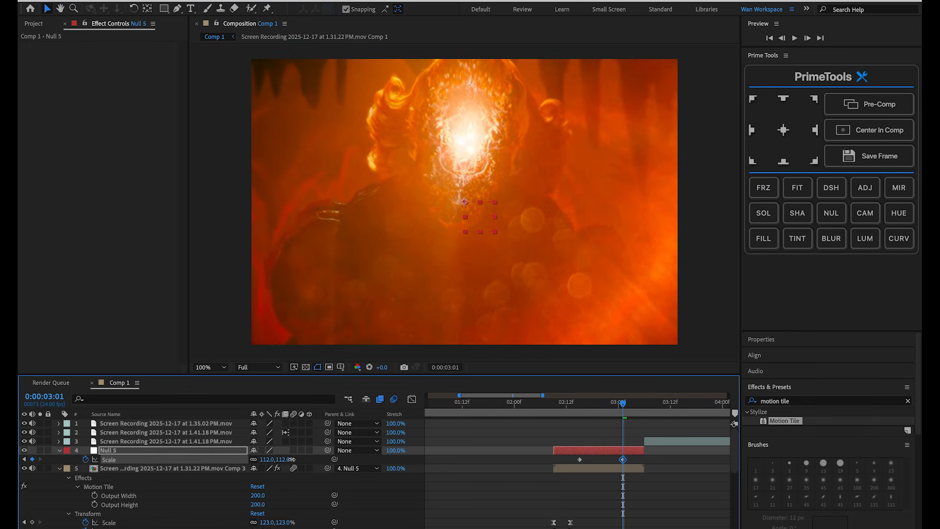
# - Keyframe the null's Position from 806.5, 540 at 0:00:02:15 to 806.5, 712 at 0:00:03:01
pyautogui.moveTo(617, 413); pyautogui.dragTo(580, 407)
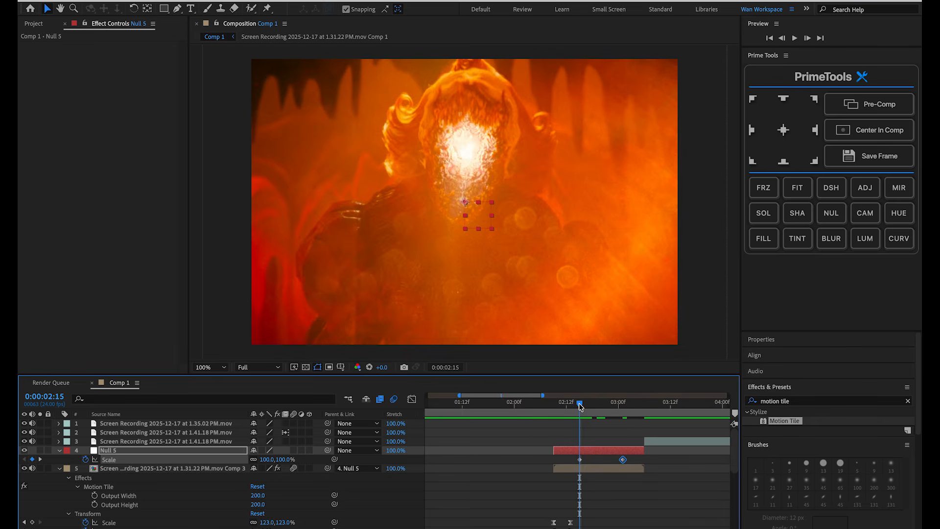
pyautogui.press('p')
pyautogui.click(86, 460)
pyautogui.press('u')
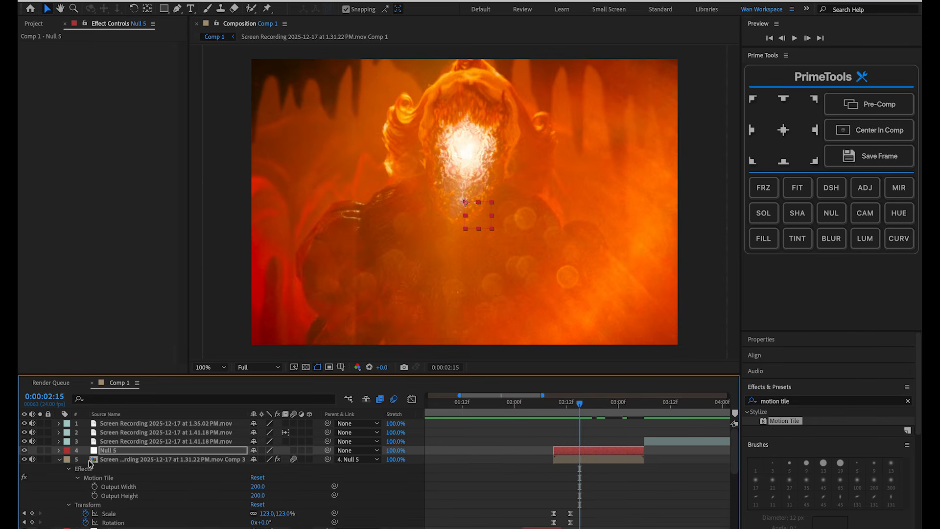
pyautogui.press('u')
pyautogui.moveTo(579, 403); pyautogui.dragTo(623, 409)
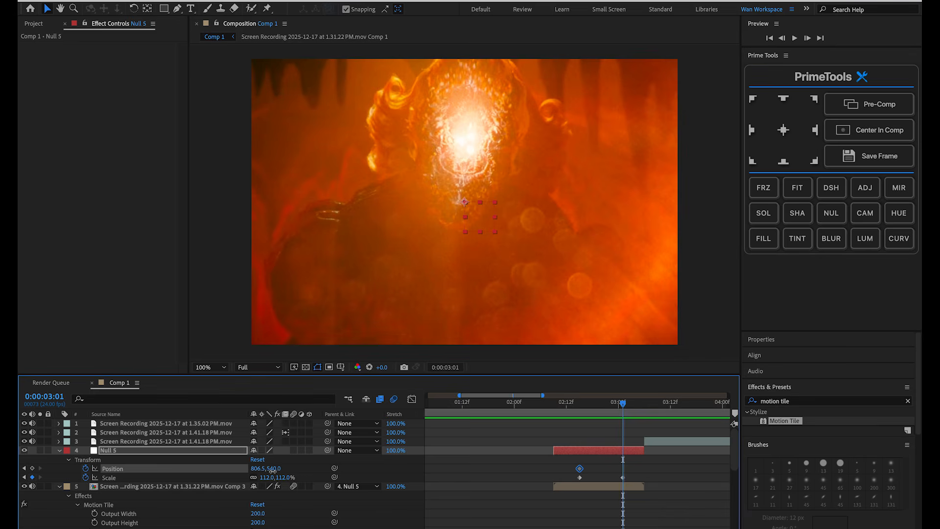
pyautogui.moveTo(272, 469); pyautogui.dragTo(375, 468)
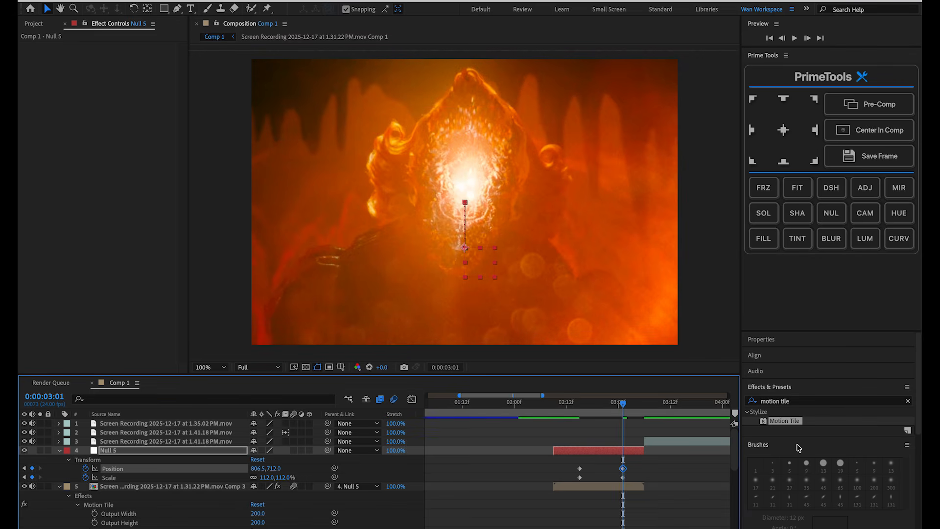
# - Spread the null's Position and Scale keyframes to about 0:00:02:10 and the layer's end, and preview the slow push-in
pyautogui.keyDown('shift'); pyautogui.click(623, 478); pyautogui.keyUp('shift')
pyautogui.moveTo(623, 477); pyautogui.dragTo(558, 471)
pyautogui.moveTo(583, 404); pyautogui.dragTo(526, 406)
pyautogui.press('space')
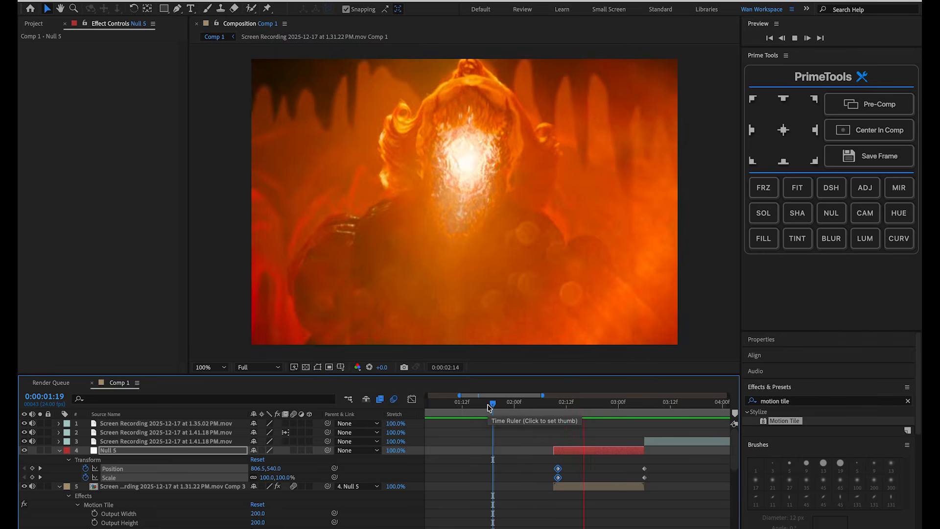
pyautogui.press('space')
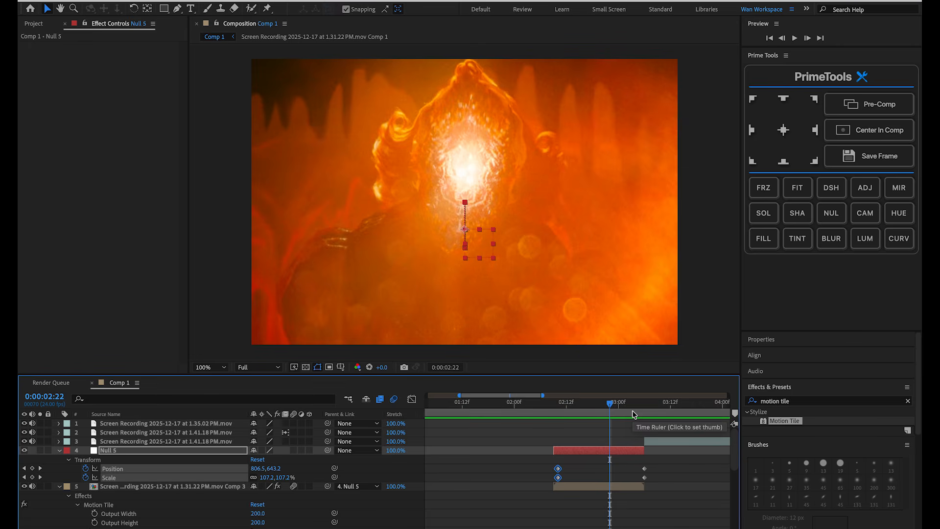
pyautogui.moveTo(648, 409); pyautogui.dragTo(497, 421)
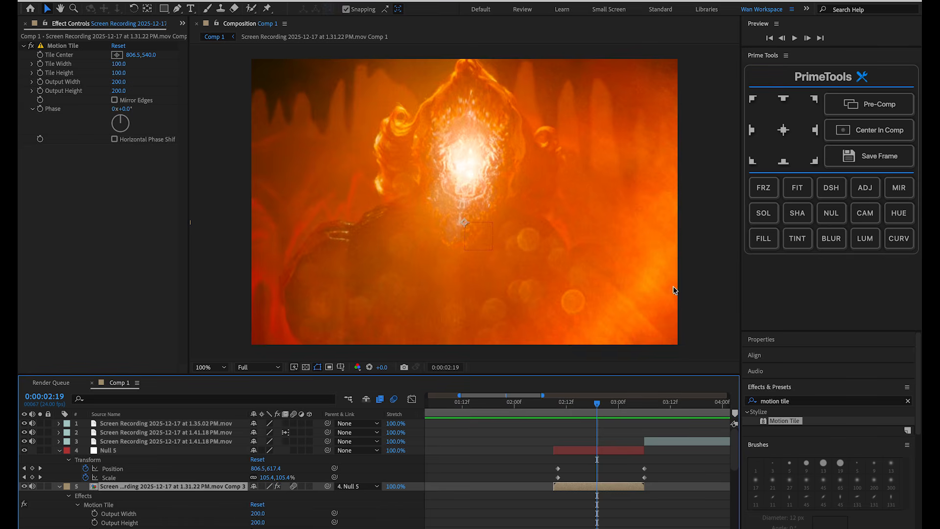
# - Add an adjustment layer above the new pre-comp and search the effects for "ripple d"
pyautogui.click(864, 187)
pyautogui.click(798, 400)
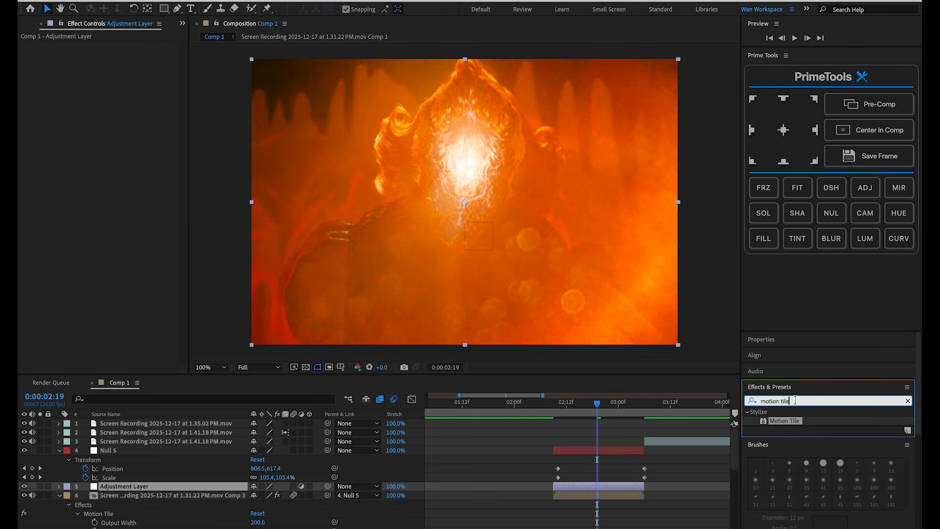
pyautogui.press('super+a')
pyautogui.write('ripple')
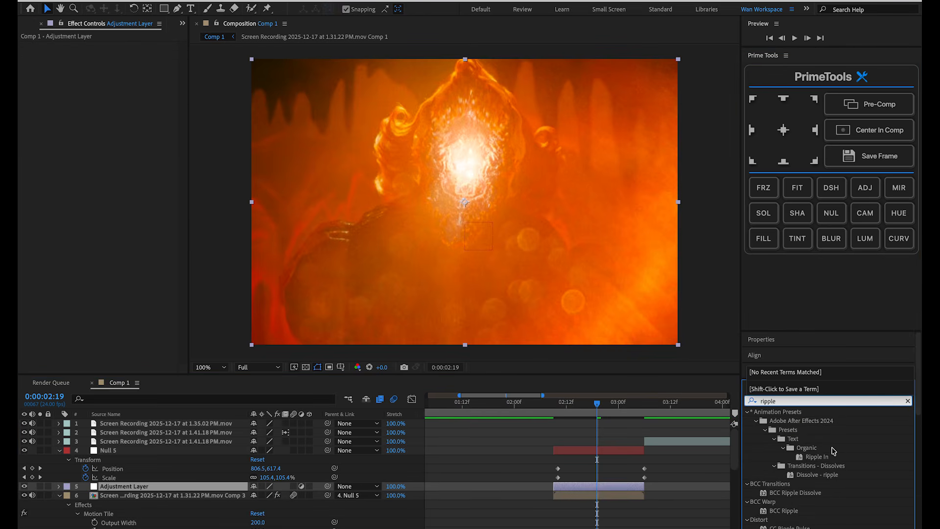
pyautogui.press('super+a')
pyautogui.write('dissolve')
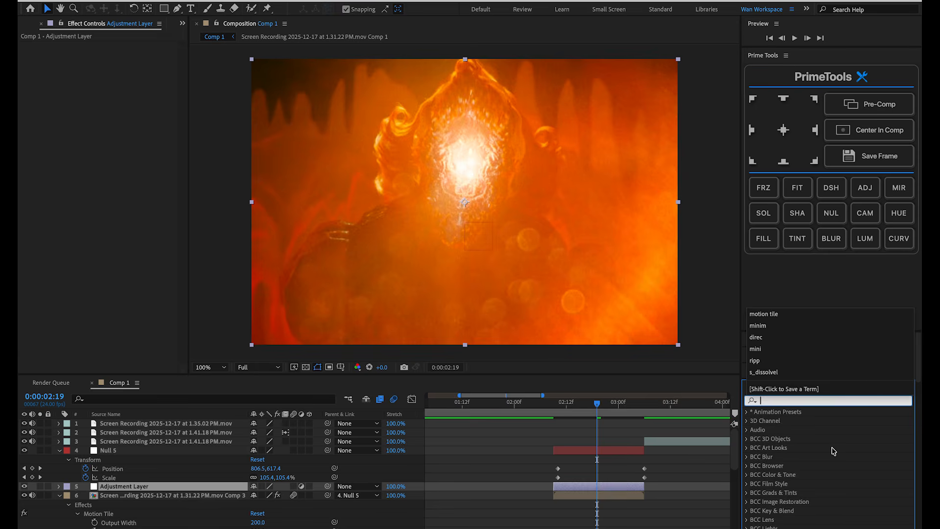
pyautogui.write(' r')
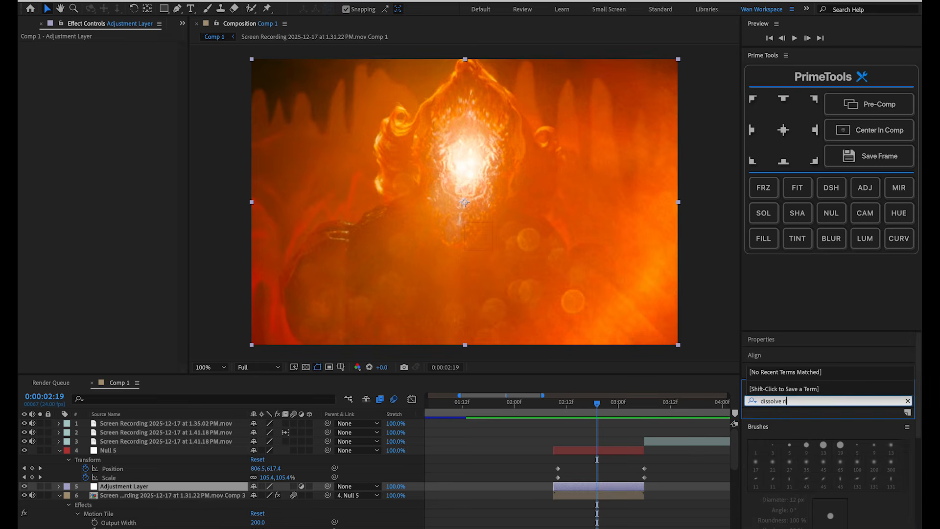
pyautogui.press('super+a')
pyautogui.write('ripple d')
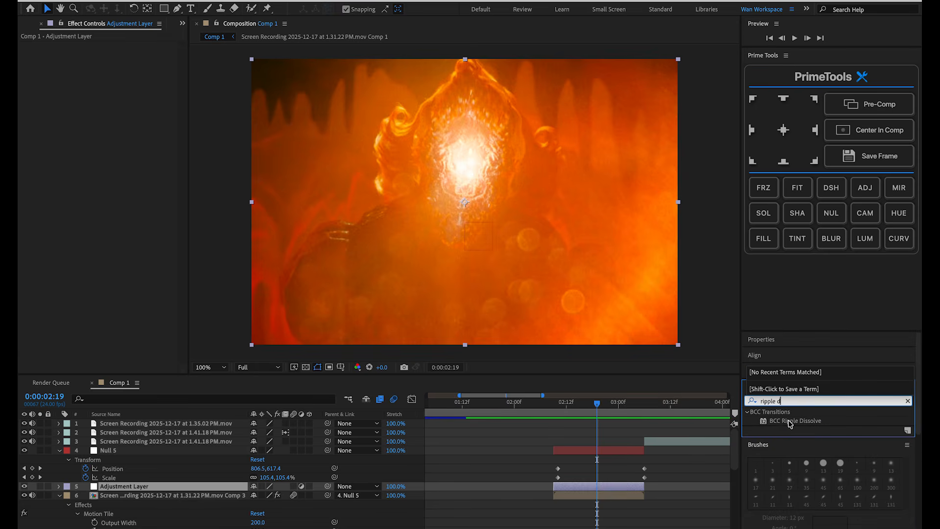
# - Apply BCC Ripple Dissolve to the new adjustment layer instead of the null, and scrub through the ripple
pyautogui.moveTo(789, 424); pyautogui.dragTo(597, 450)
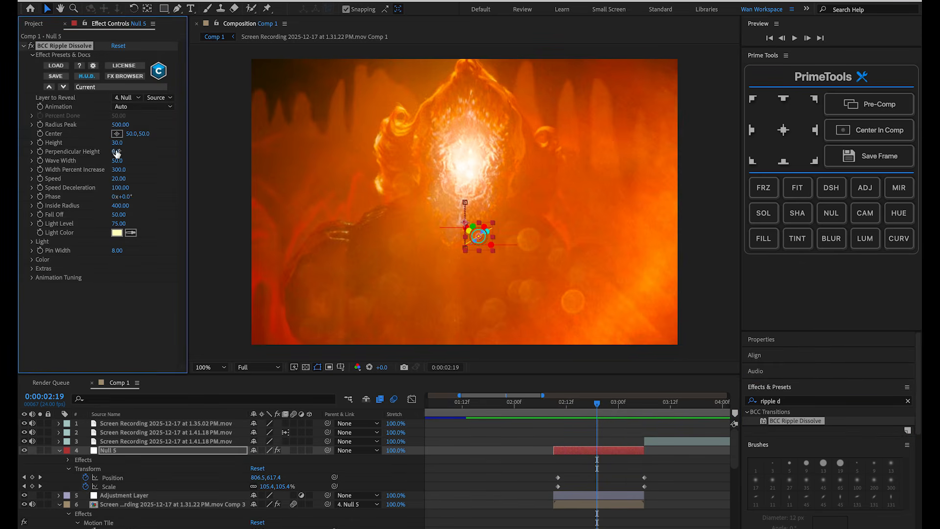
pyautogui.press('super+z')
pyautogui.moveTo(781, 422); pyautogui.dragTo(604, 490)
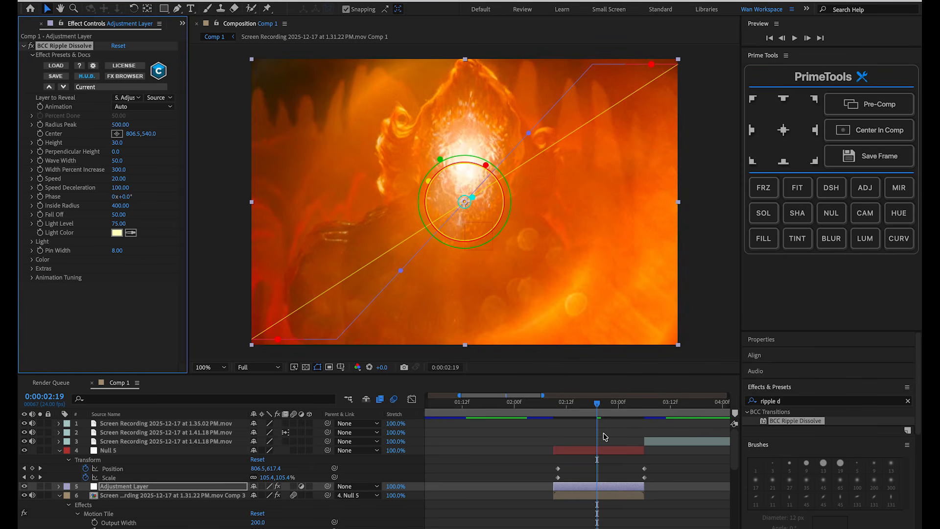
pyautogui.moveTo(597, 403); pyautogui.dragTo(618, 392)
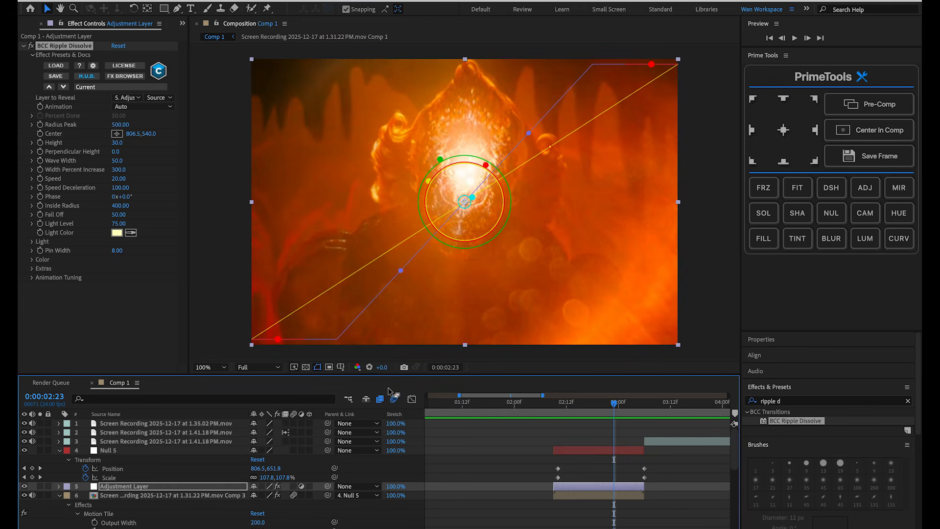
# - Collapse the expanded properties of the Motion Tile pre-comp, Null 5 and Null 4
pyautogui.click(60, 495)
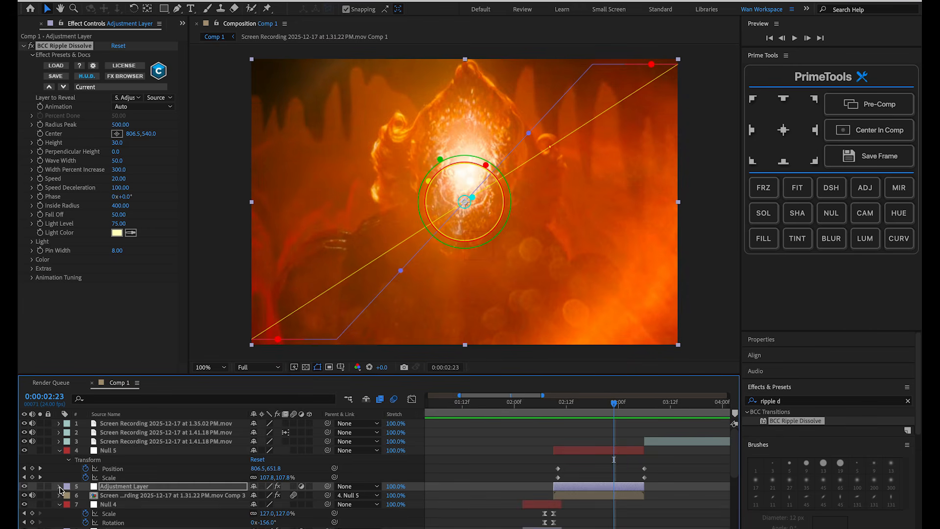
pyautogui.click(60, 451)
pyautogui.click(59, 478)
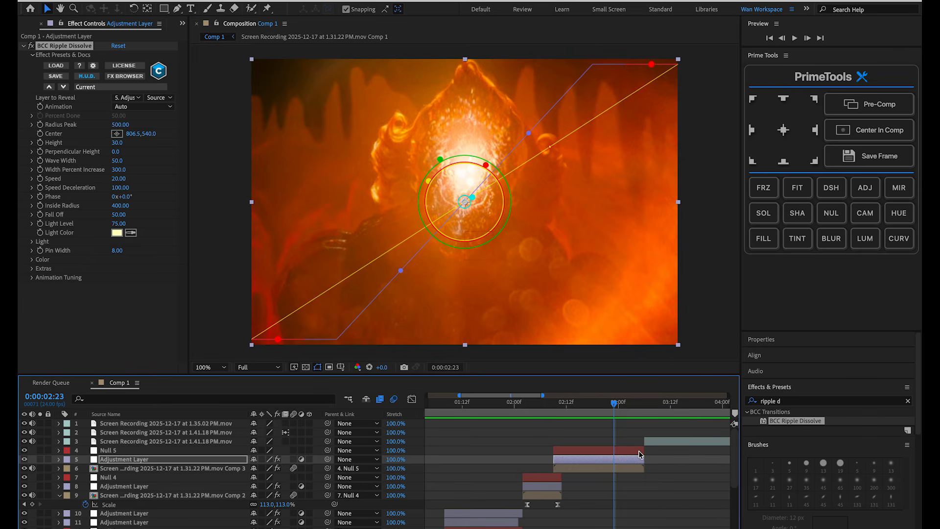
# - Scrub the ripple to 0:00:03:03 and start a new comp-size solid with the orange colour FF8700
pyautogui.moveTo(620, 403)
pyautogui.mouseDown()
pyautogui.moveTo(587, 403)
pyautogui.moveTo(623, 403)
pyautogui.mouseUp()
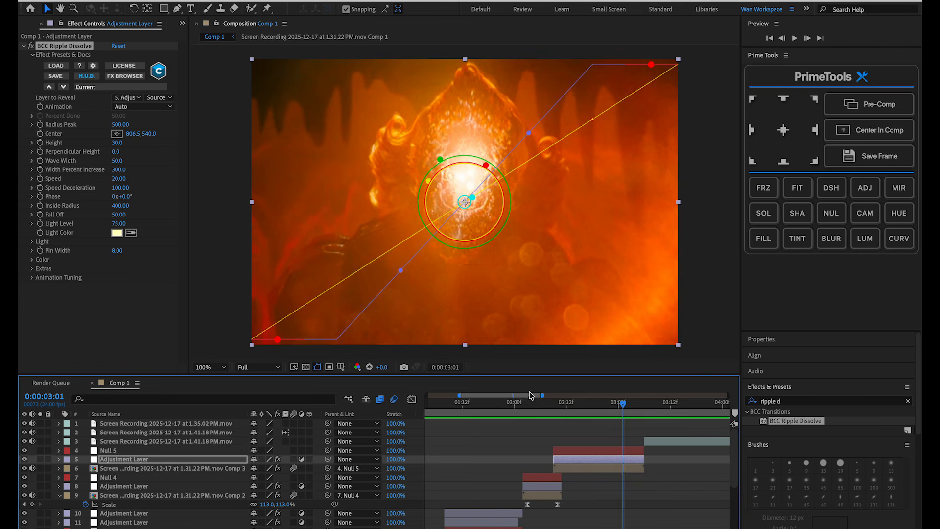
pyautogui.moveTo(618, 403); pyautogui.dragTo(632, 435)
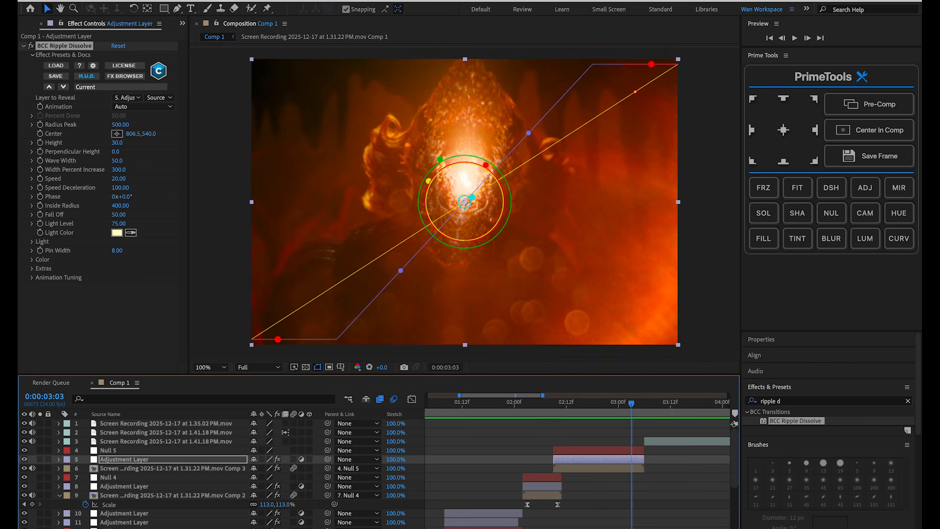
pyautogui.click(207, 1)
pyautogui.moveTo(225, 2)
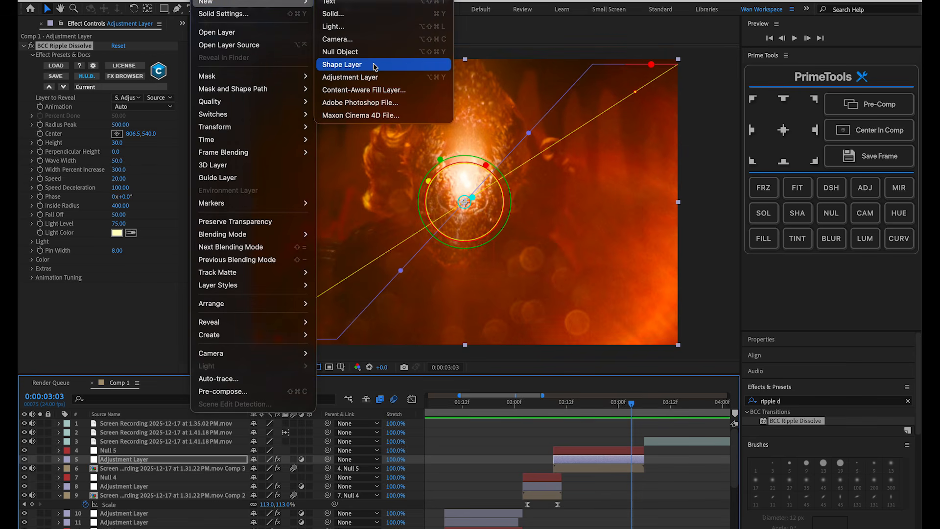
pyautogui.click(341, 14)
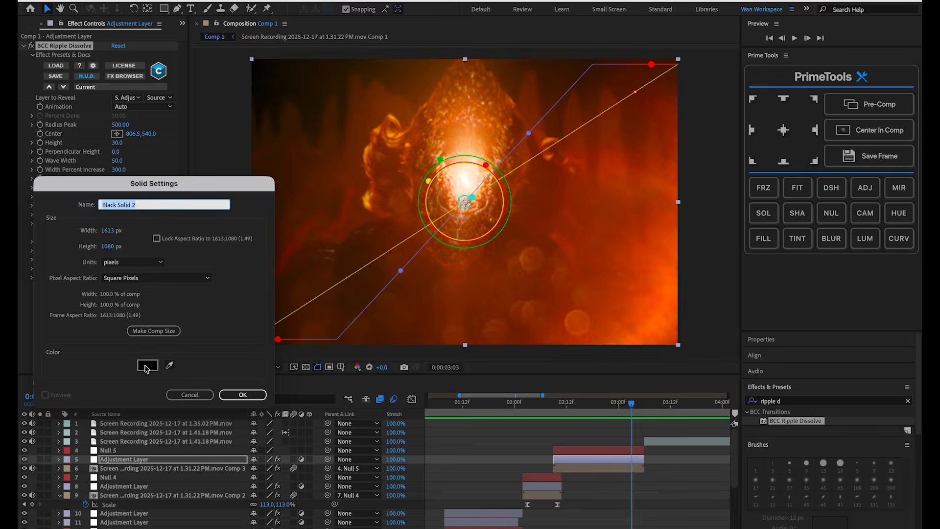
pyautogui.click(146, 366)
pyautogui.moveTo(309, 507); pyautogui.dragTo(303, 519)
pyautogui.moveTo(213, 496); pyautogui.dragTo(400, 272)
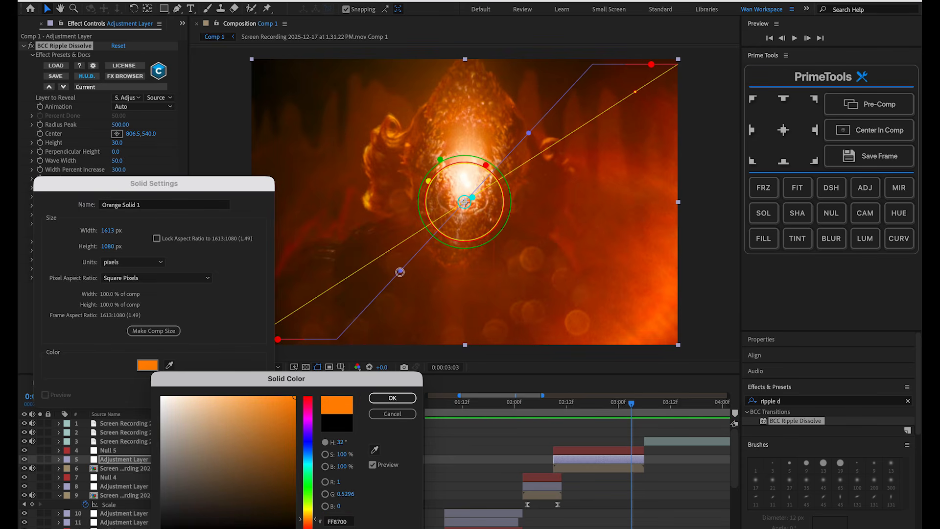
# - Change the new solid's colour to yellow FFC400, create it, and place its layer above Null 5
pyautogui.click(312, 515)
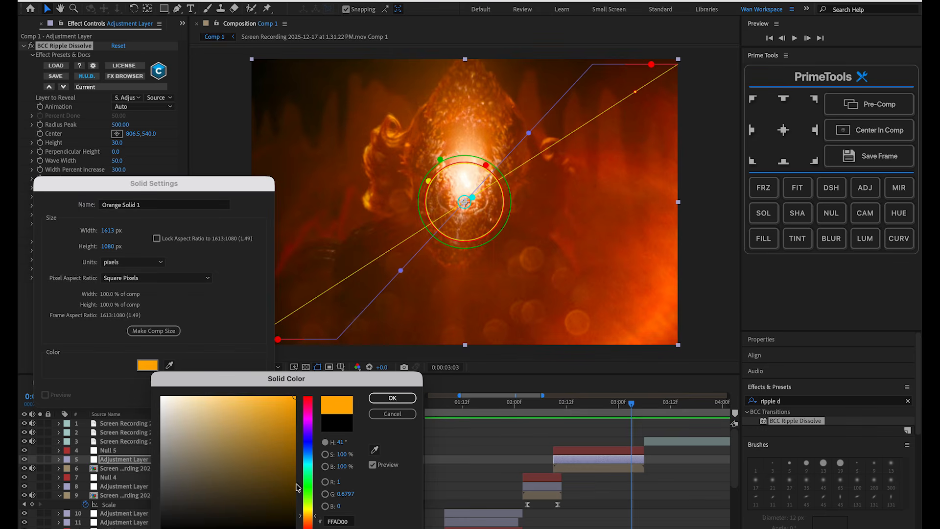
pyautogui.moveTo(245, 504); pyautogui.dragTo(118, 331)
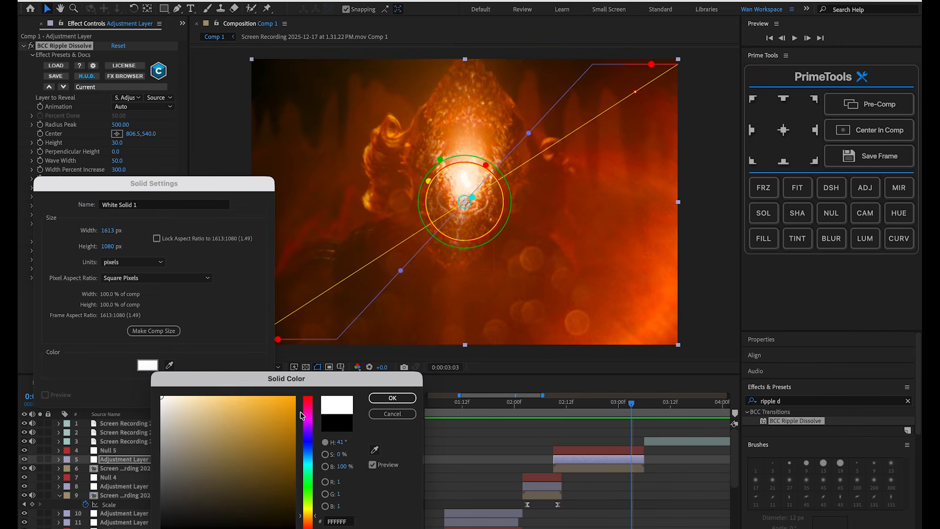
pyautogui.moveTo(305, 518); pyautogui.dragTo(307, 513)
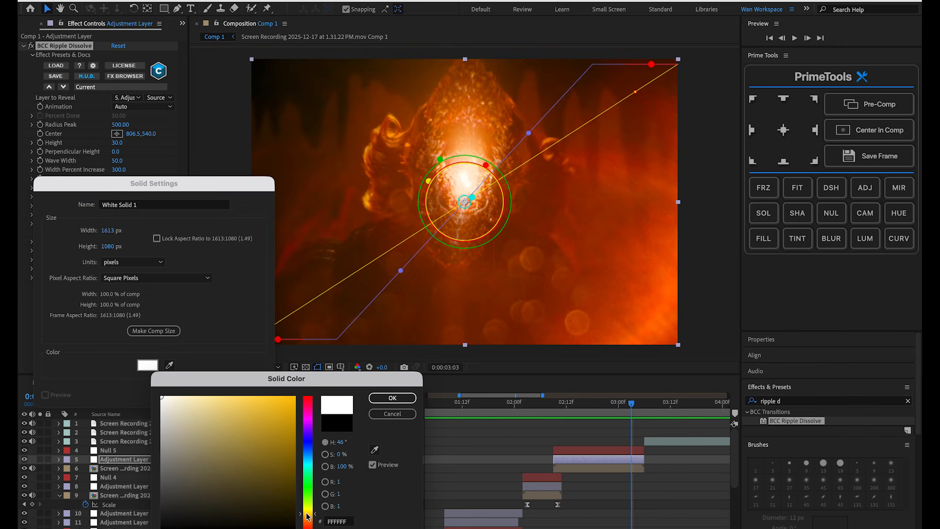
pyautogui.moveTo(237, 456); pyautogui.dragTo(318, 373)
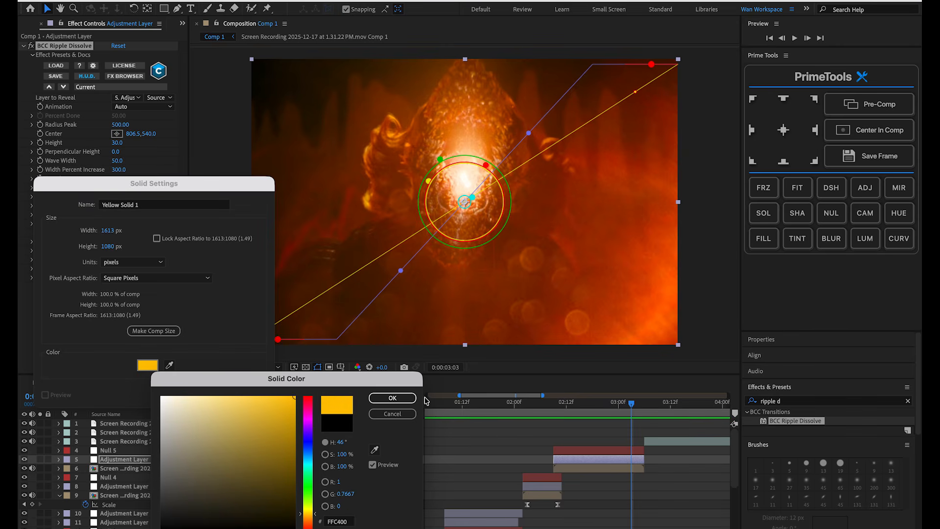
pyautogui.click(392, 397)
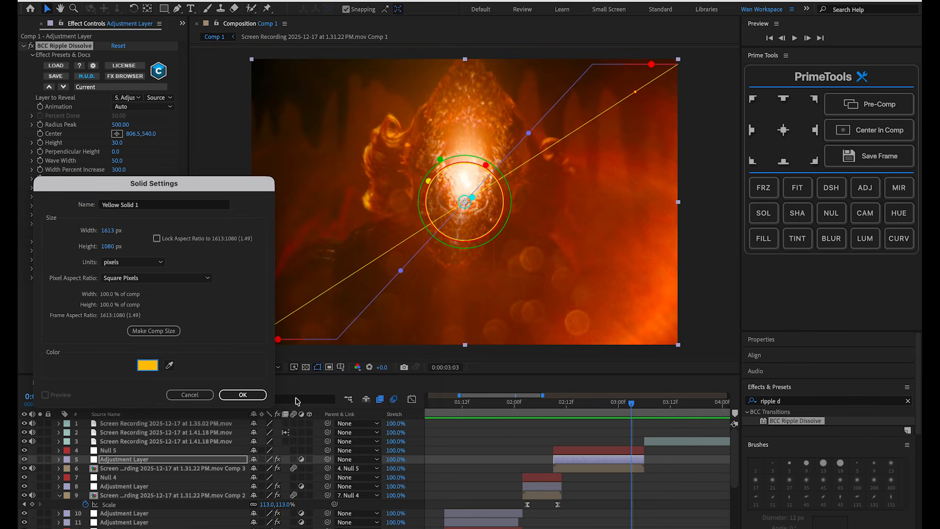
pyautogui.click(245, 397)
pyautogui.moveTo(147, 459); pyautogui.dragTo(147, 449)
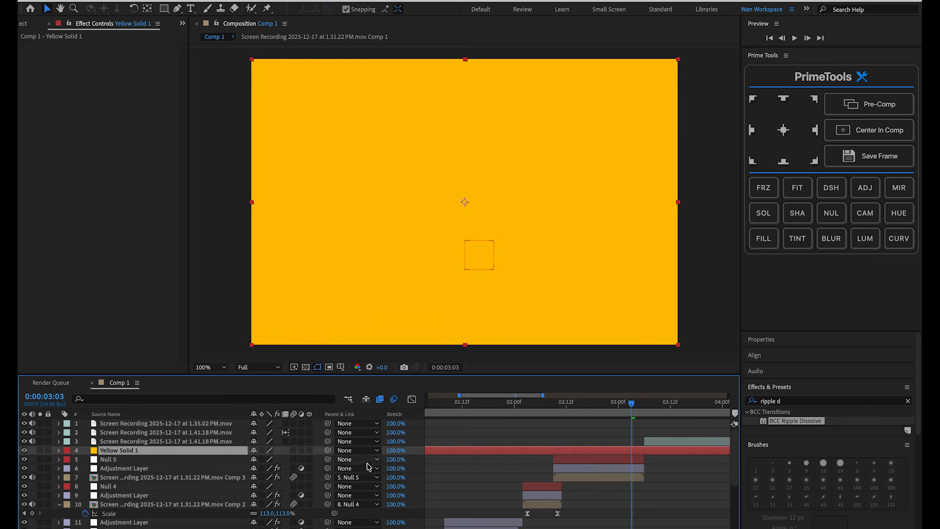
# - Mask the yellow solid to a large circle near the middle of the frame with the Ellipse tool
pyautogui.click(164, 9)
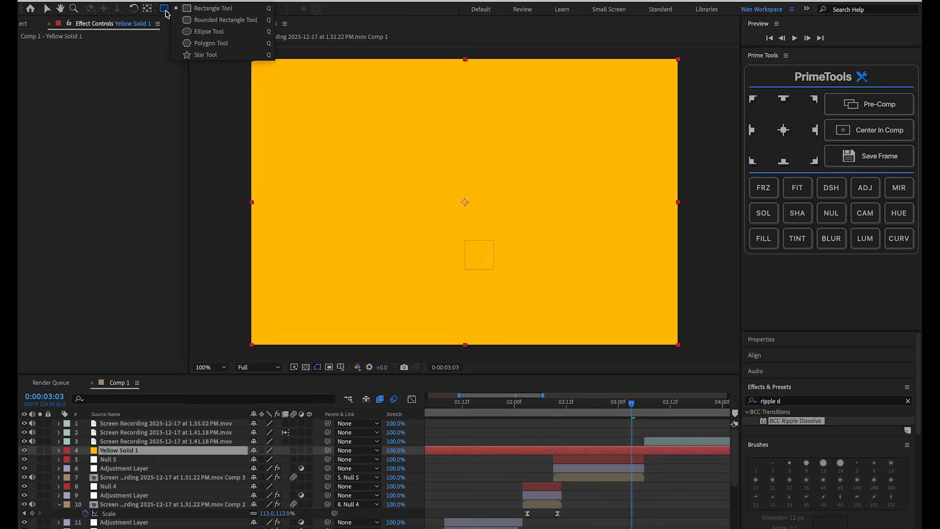
pyautogui.click(218, 31)
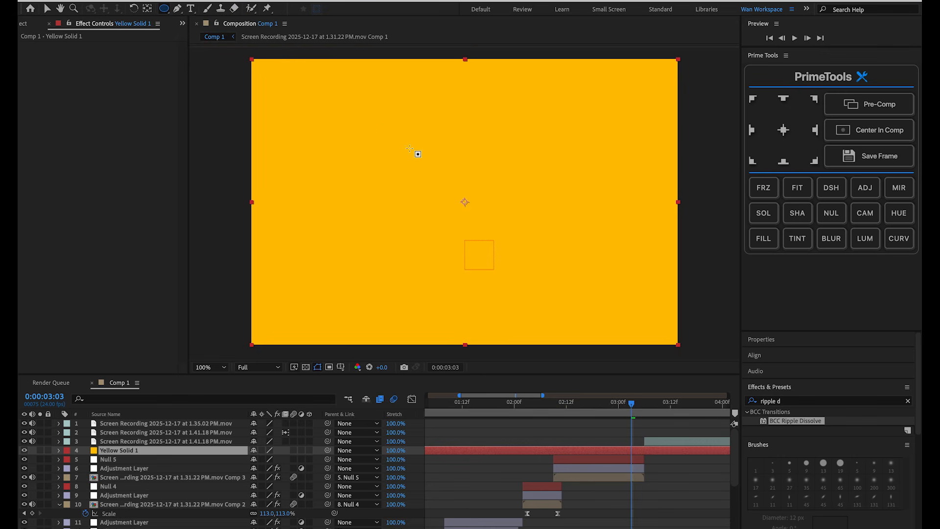
pyautogui.click(377, 129)
pyautogui.moveTo(377, 129); pyautogui.dragTo(550, 234)
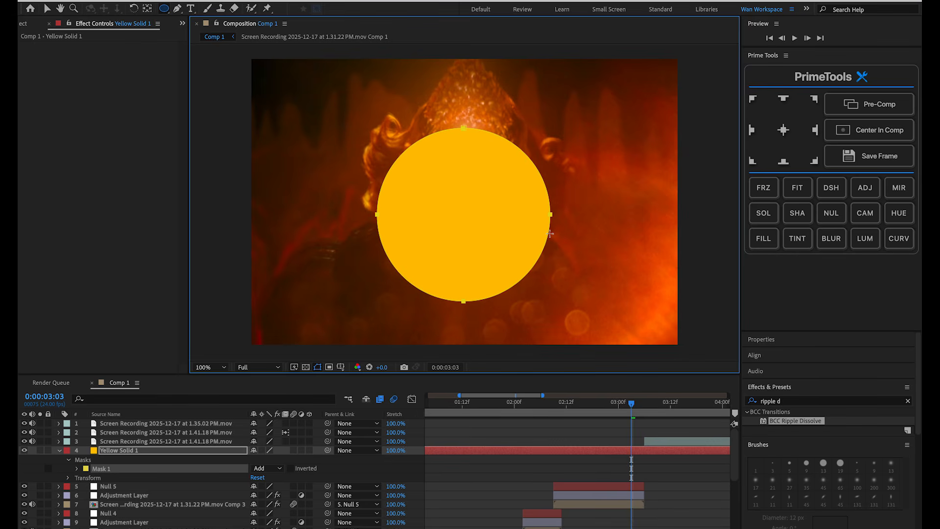
# - Trim the yellow solid to run from 0:00:02:09 to 0:00:03:06 by splitting it and deleting the outer pieces
pyautogui.moveTo(632, 413); pyautogui.dragTo(552, 408)
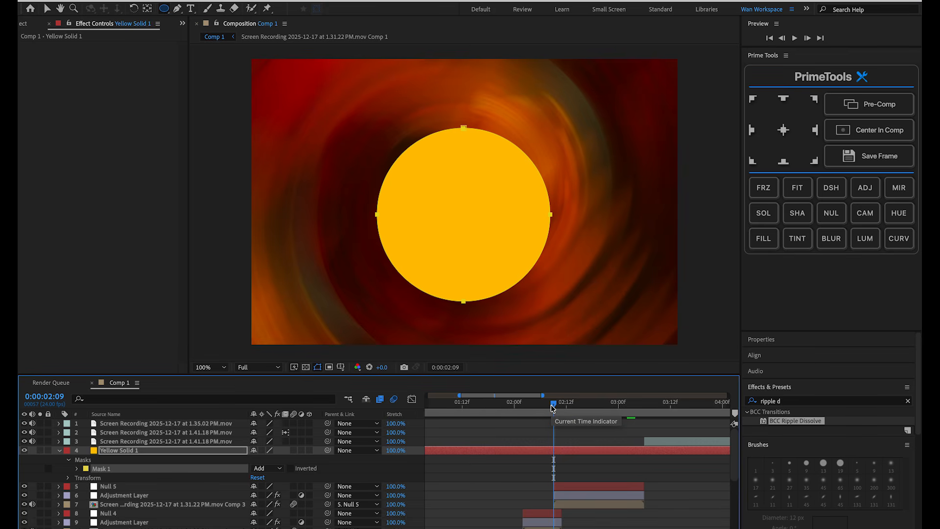
pyautogui.press('super+shift+d')
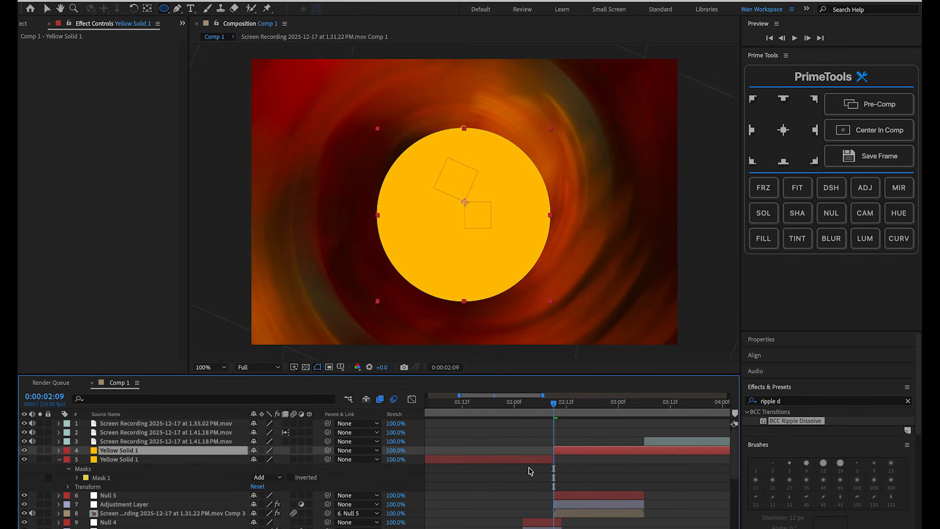
pyautogui.click(530, 459)
pyautogui.press('Delete')
pyautogui.click(645, 403)
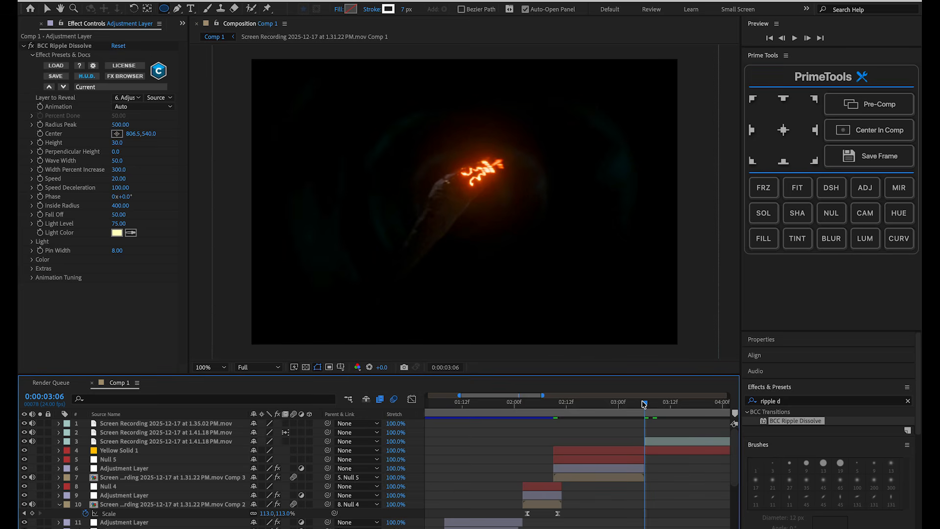
pyautogui.click(621, 454)
pyautogui.press('super+shift+d')
pyautogui.press('Delete')
# - At 0:00:02:22, center the yellow solid's anchor point in its layer content and move the circle to the comp center
pyautogui.moveTo(620, 403); pyautogui.dragTo(610, 405)
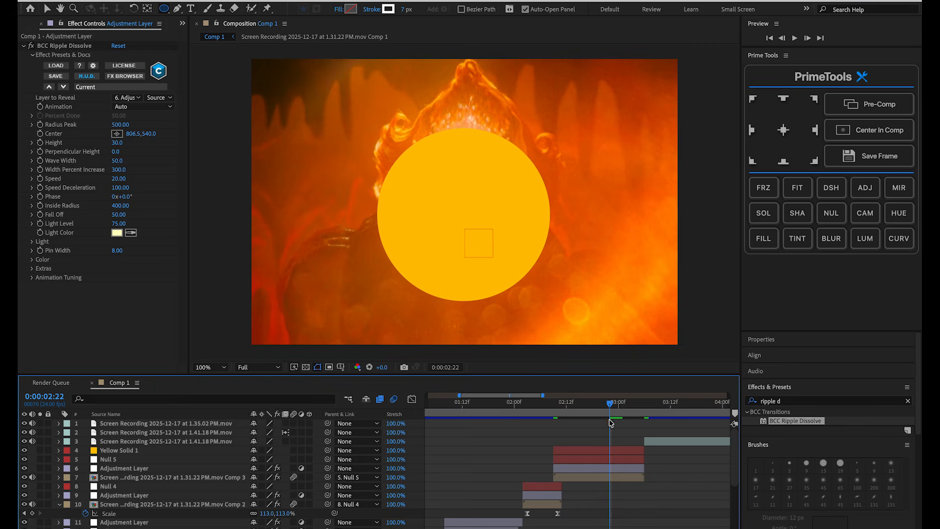
pyautogui.click(604, 453)
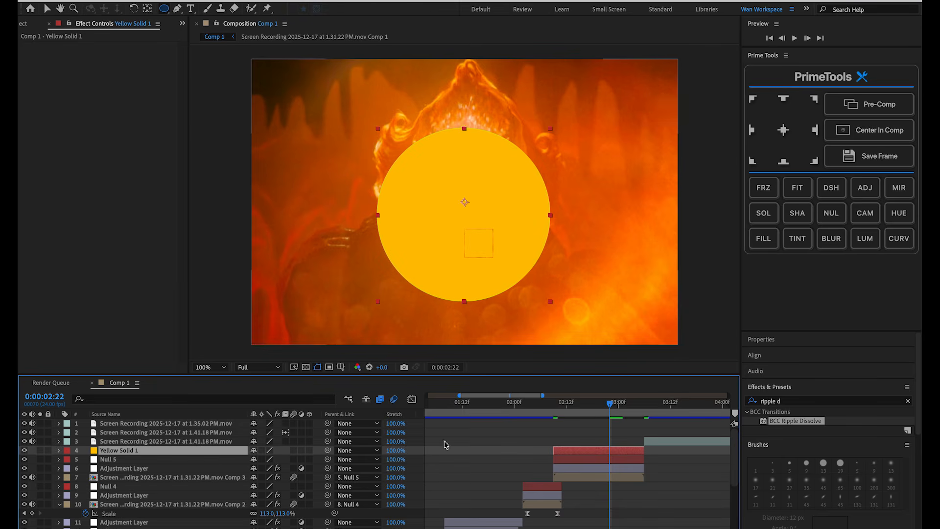
pyautogui.rightClick(595, 458)
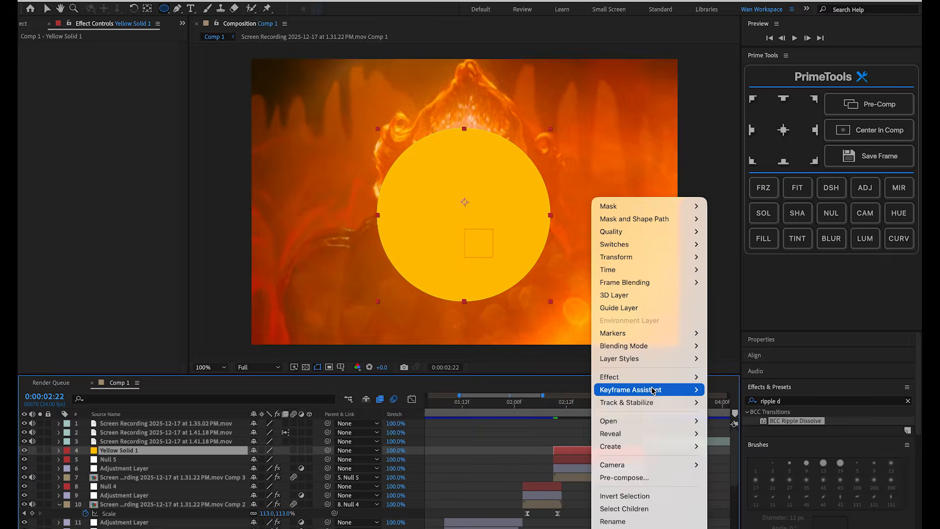
pyautogui.moveTo(656, 392)
pyautogui.moveTo(622, 261)
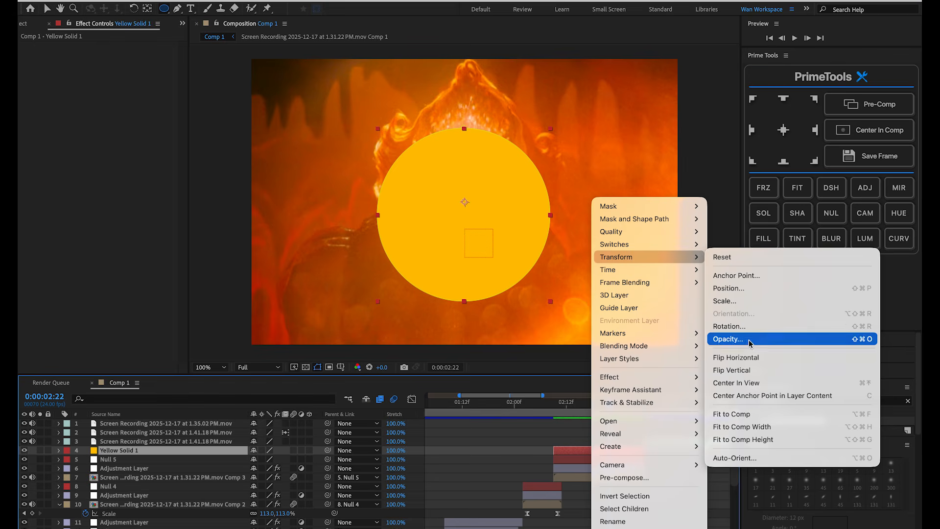
pyautogui.click(745, 396)
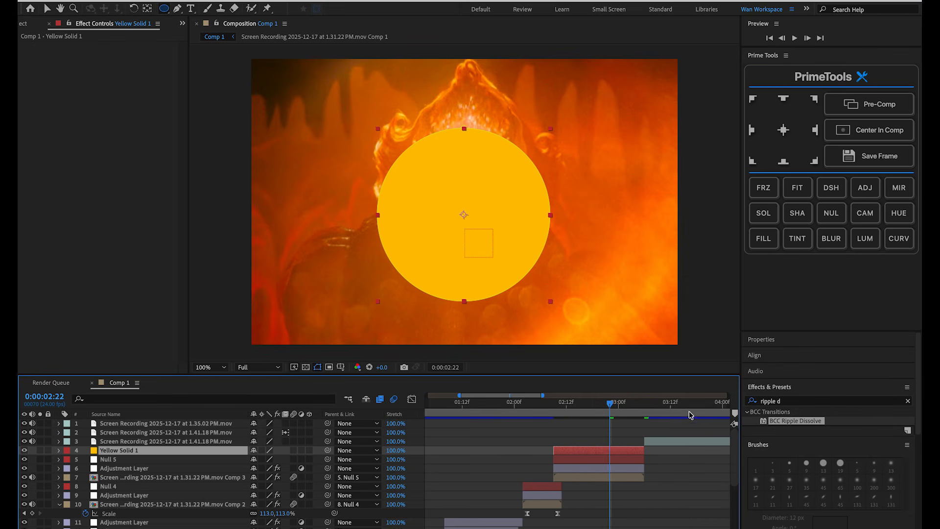
pyautogui.press('v')
pyautogui.moveTo(488, 253); pyautogui.dragTo(490, 249)
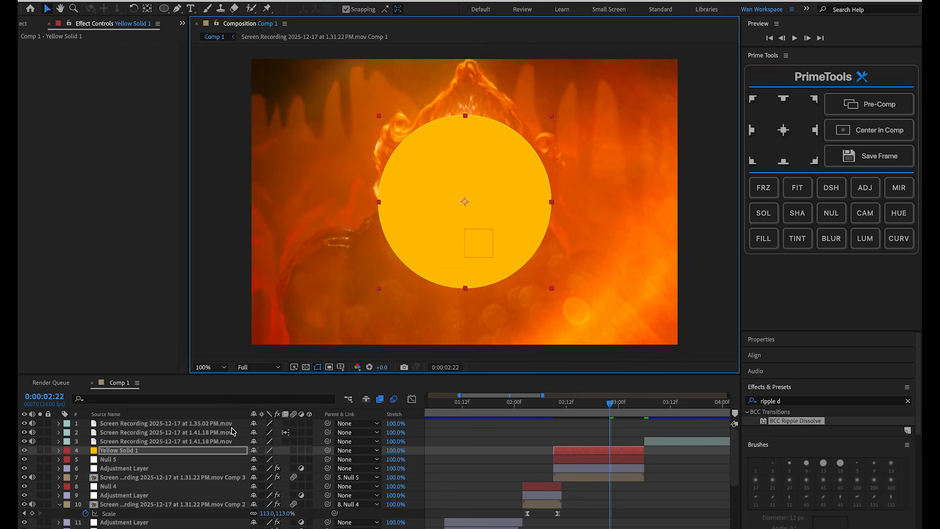
# - Scale the yellow circle down to 11%
pyautogui.press('s')
pyautogui.moveTo(286, 459); pyautogui.dragTo(240, 460)
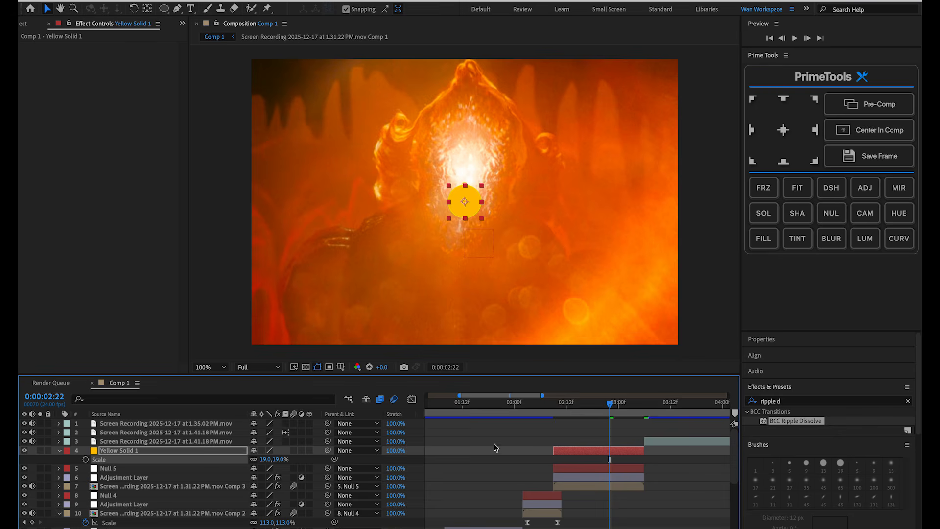
pyautogui.moveTo(277, 460); pyautogui.dragTo(274, 459)
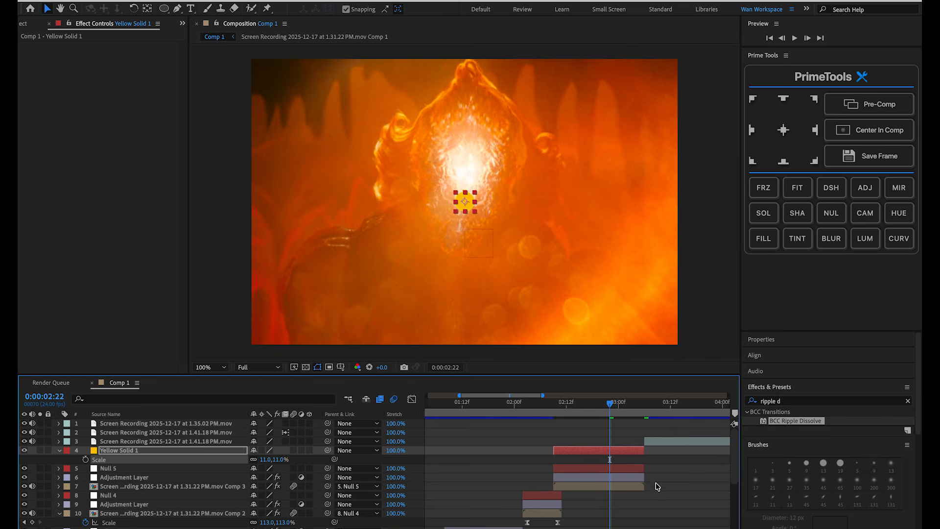
# - Duplicate the yellow circle layer twice and give all three copies a green label
pyautogui.hotkey('ctrl', 'd')
pyautogui.hotkey('ctrl', 'd')
pyautogui.click(594, 468)
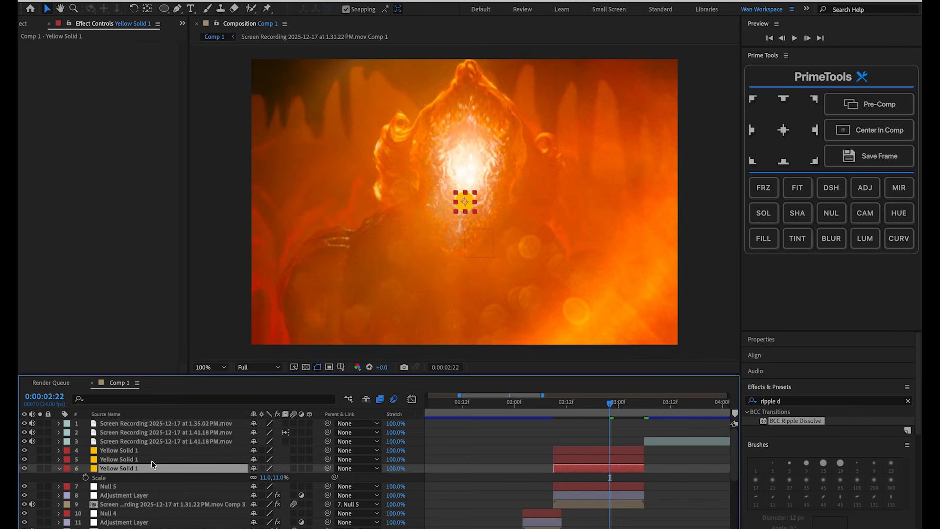
pyautogui.keyDown('shift'); pyautogui.click(122, 459); pyautogui.keyUp('shift')
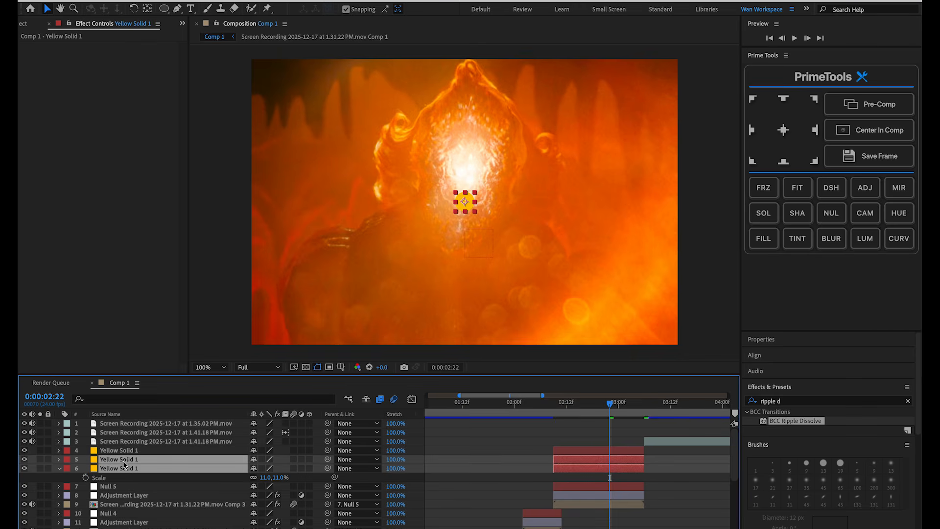
pyautogui.keyDown('shift'); pyautogui.click(120, 451); pyautogui.keyUp('shift')
pyautogui.click(69, 455)
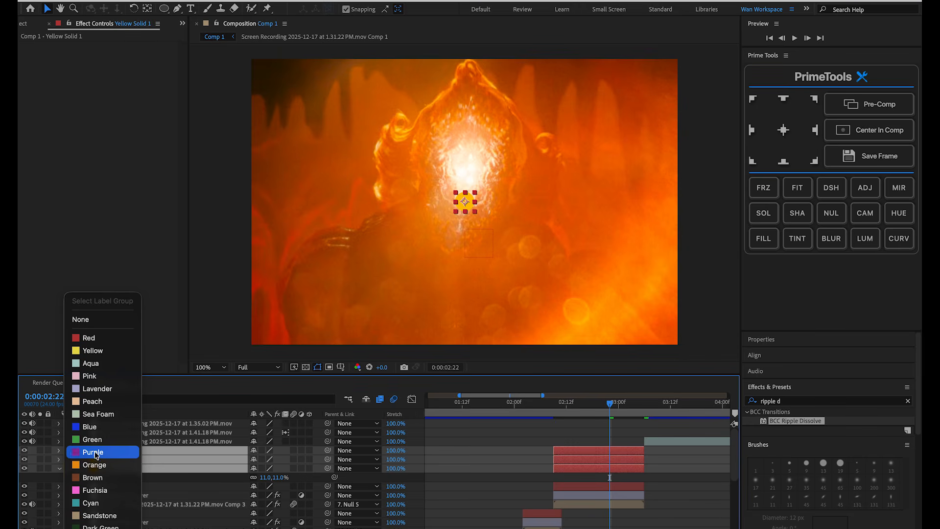
pyautogui.click(95, 433)
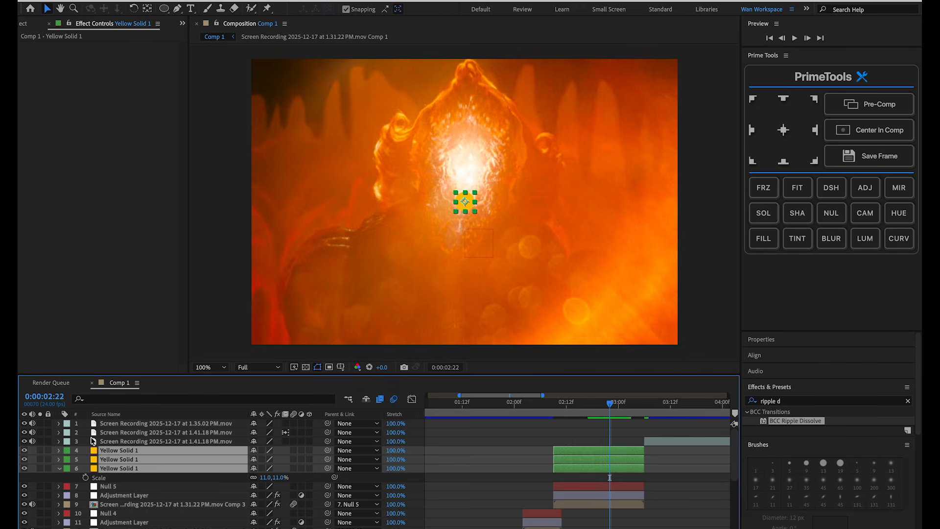
pyautogui.click(666, 484)
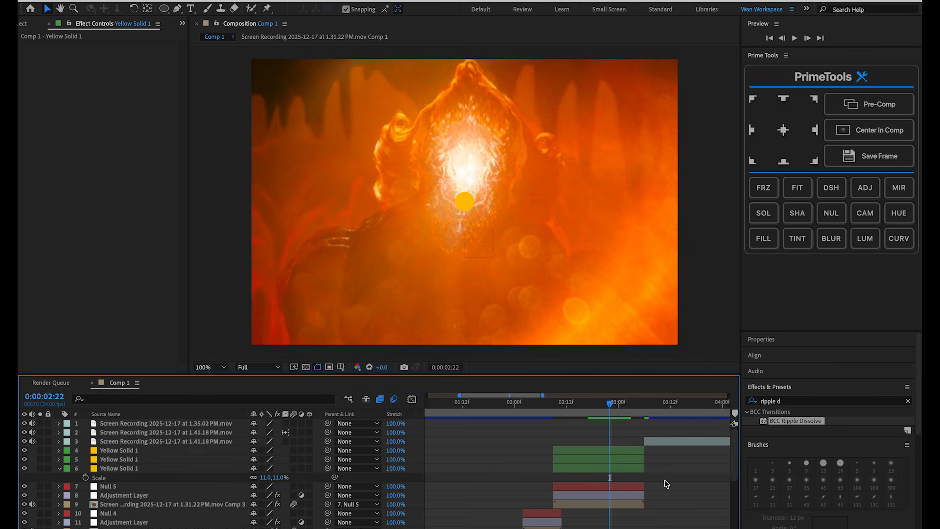
# - Spread the three yellow circles into a triangle, two side by side and one below, and fit the comp view
pyautogui.click(605, 460)
pyautogui.scroll(4, 492, 199)
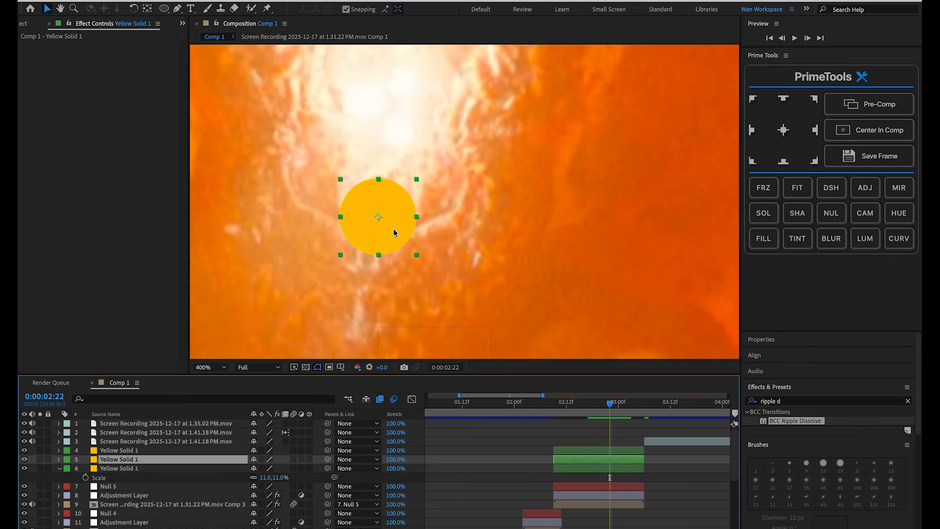
pyautogui.moveTo(394, 230); pyautogui.dragTo(322, 230)
pyautogui.moveTo(409, 229); pyautogui.dragTo(449, 229)
pyautogui.moveTo(371, 212); pyautogui.dragTo(355, 306)
pyautogui.click(206, 366)
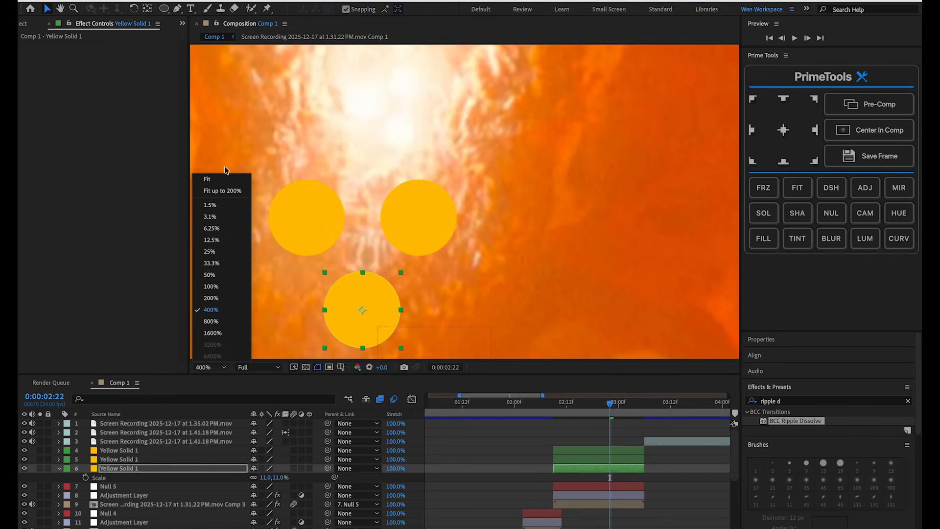
pyautogui.click(215, 179)
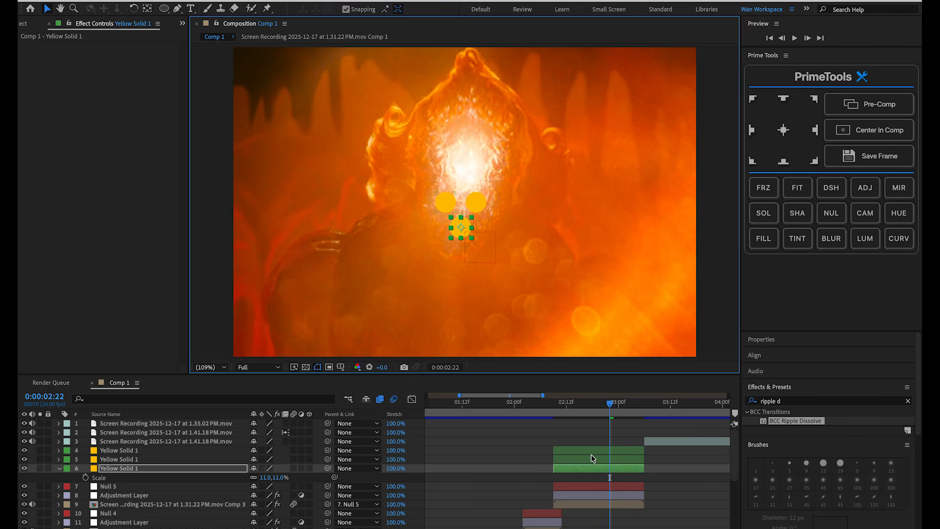
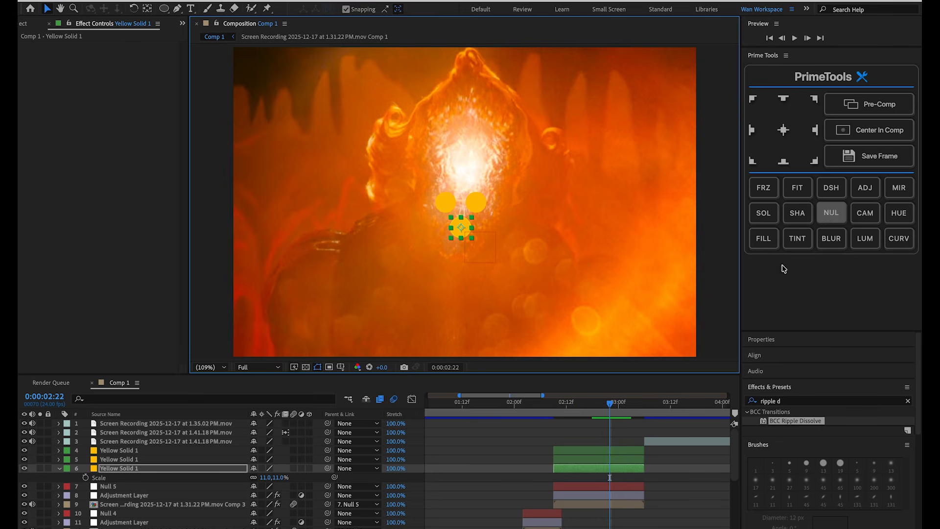
# - Add a null object above the three yellow circle layers
pyautogui.click(632, 450)
pyautogui.click(831, 213)
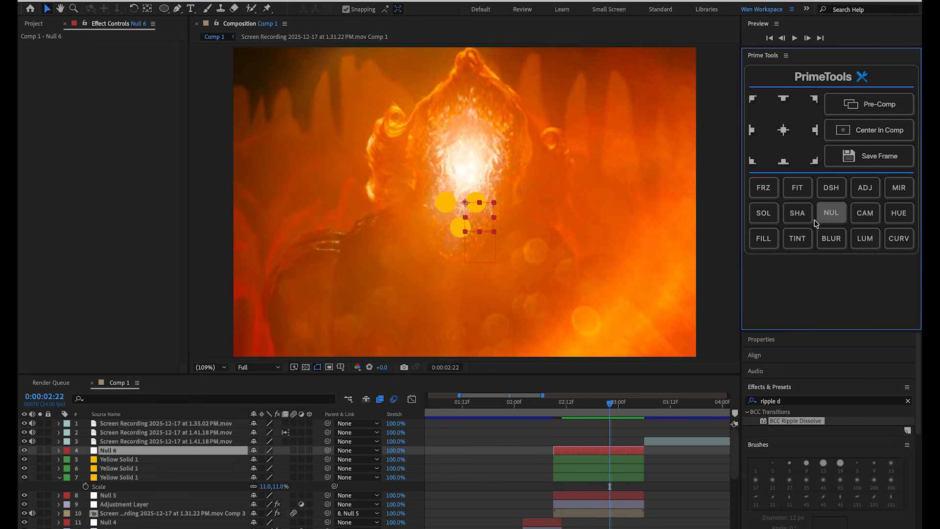
# - Parent the three yellow circle layers to the null object above them
pyautogui.click(113, 460)
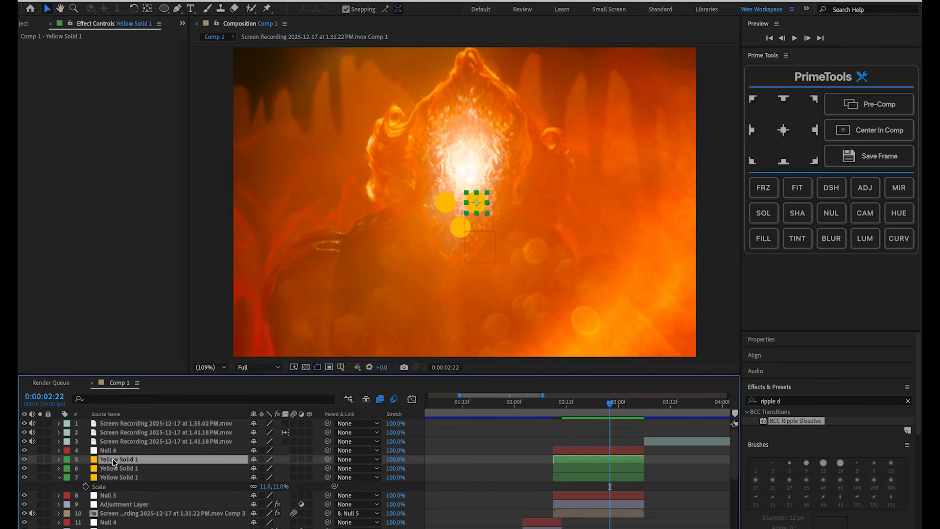
pyautogui.keyDown('shift'); pyautogui.click(130, 479); pyautogui.keyUp('shift')
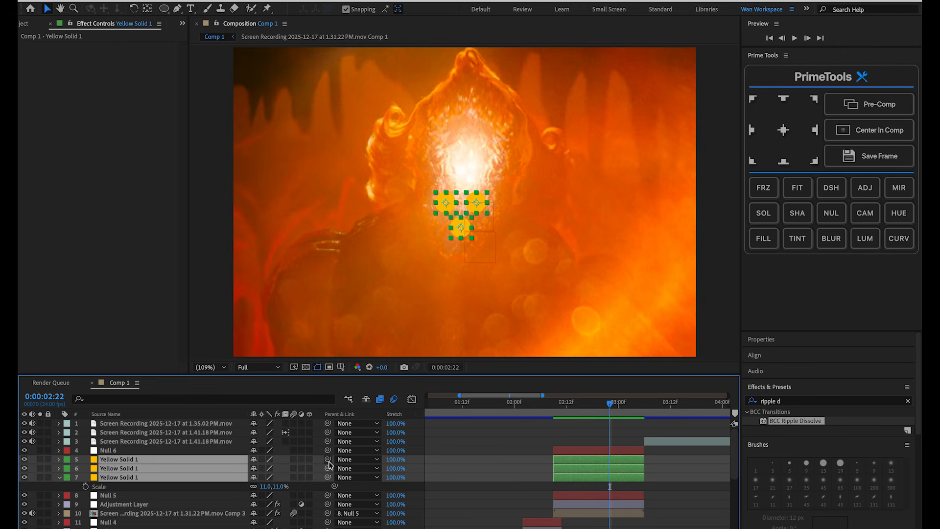
pyautogui.moveTo(328, 460); pyautogui.dragTo(165, 453)
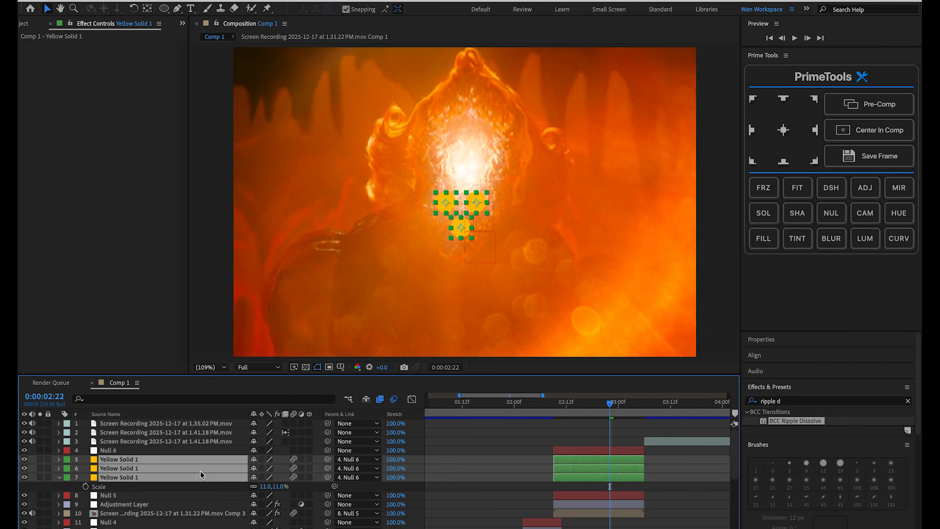
# - Shift the null's anchor point to the middle of the three circles, test its rotation, and undo the test
pyautogui.click(563, 449)
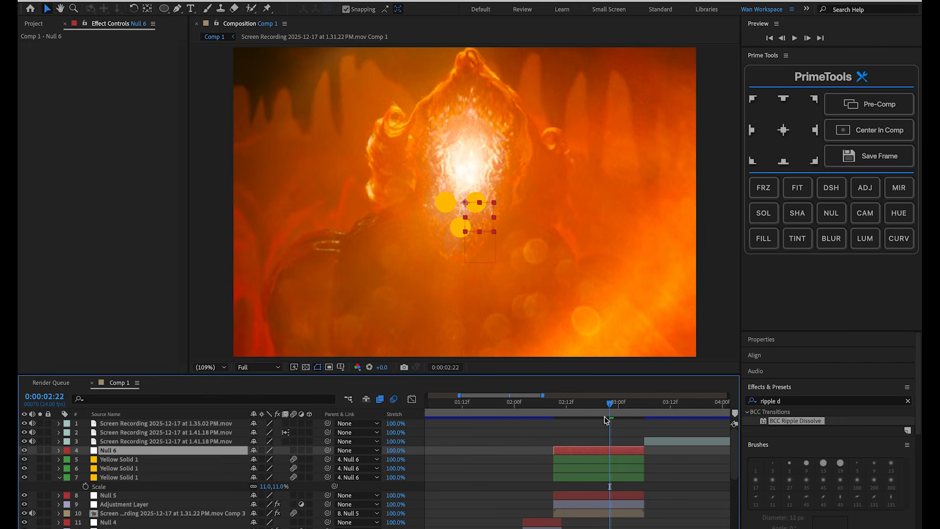
pyautogui.press('r')
pyautogui.moveTo(264, 459); pyautogui.dragTo(288, 461)
pyautogui.press('super+z')
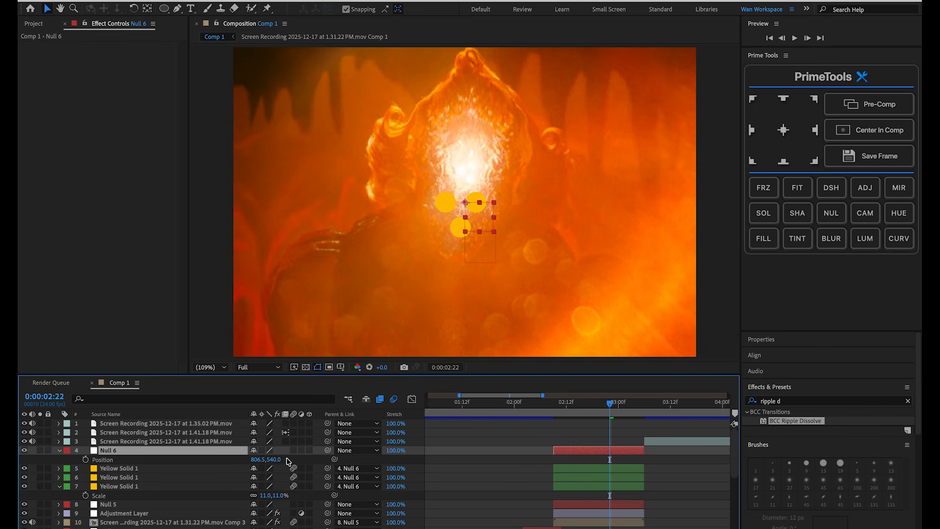
pyautogui.press('a')
pyautogui.moveTo(271, 459)
pyautogui.mouseDown()
pyautogui.moveTo(283, 459)
pyautogui.moveTo(253, 460)
pyautogui.moveTo(273, 461)
pyautogui.mouseUp()
pyautogui.press('r')
pyautogui.hotkey('ctrl', 'z')
# - Keyframe the null's rotation from 0° at 0:00:02:11 to 313° near the end of its layer
pyautogui.moveTo(602, 411); pyautogui.dragTo(562, 411)
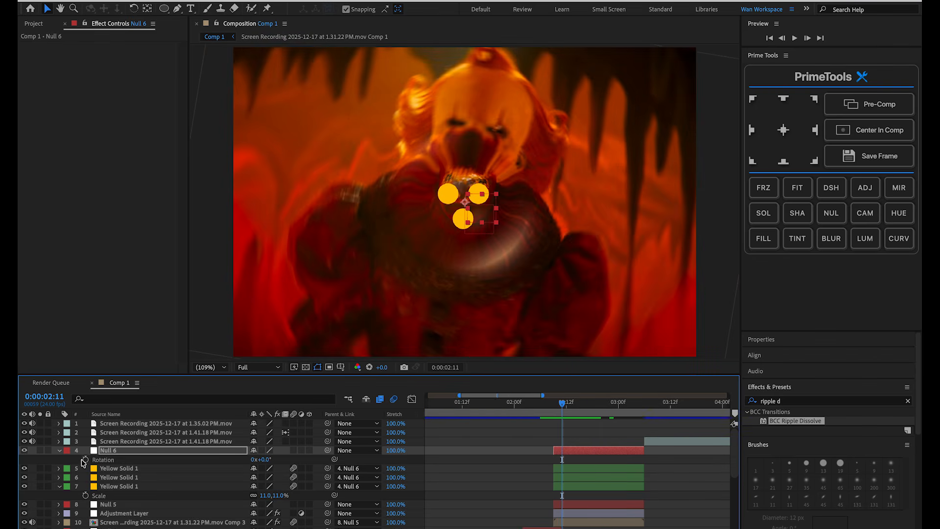
pyautogui.click(86, 461)
pyautogui.press('space')
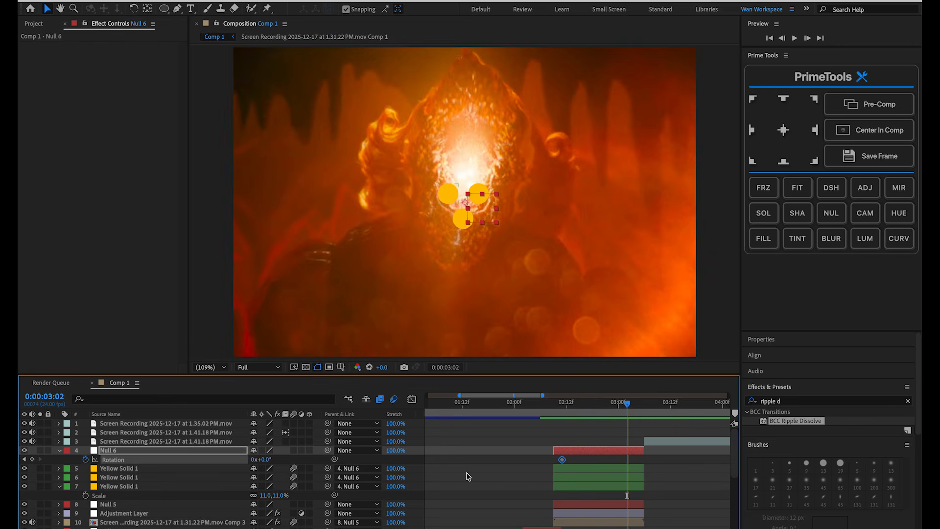
pyautogui.moveTo(265, 460); pyautogui.dragTo(415, 466)
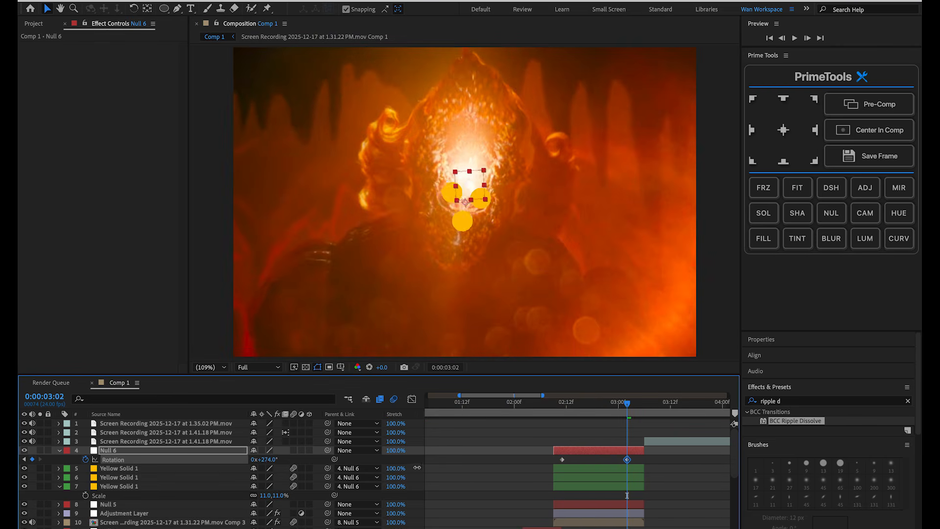
pyautogui.moveTo(573, 410); pyautogui.dragTo(610, 411)
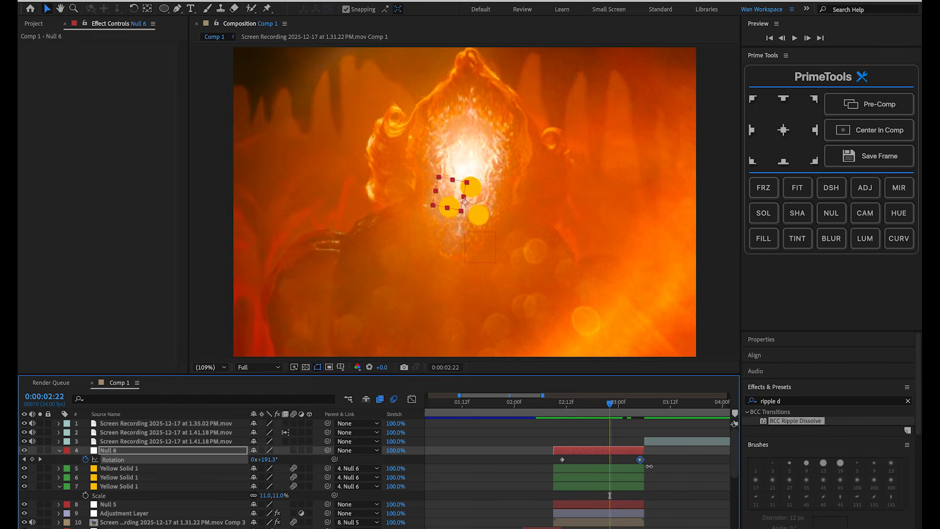
# - Ease the null's rotation keyframes, shape their speed graph into a sharp peak near 0:00:02:22, and preview the spin
pyautogui.moveTo(668, 461); pyautogui.dragTo(537, 465)
pyautogui.click(411, 399)
pyautogui.click(465, 528)
pyautogui.click(505, 446)
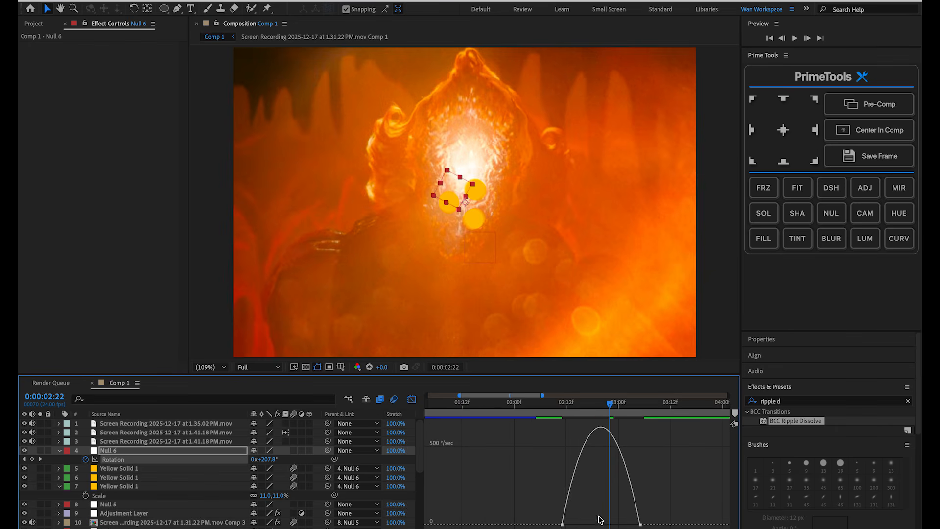
pyautogui.click(562, 525)
pyautogui.moveTo(575, 525); pyautogui.dragTo(620, 525)
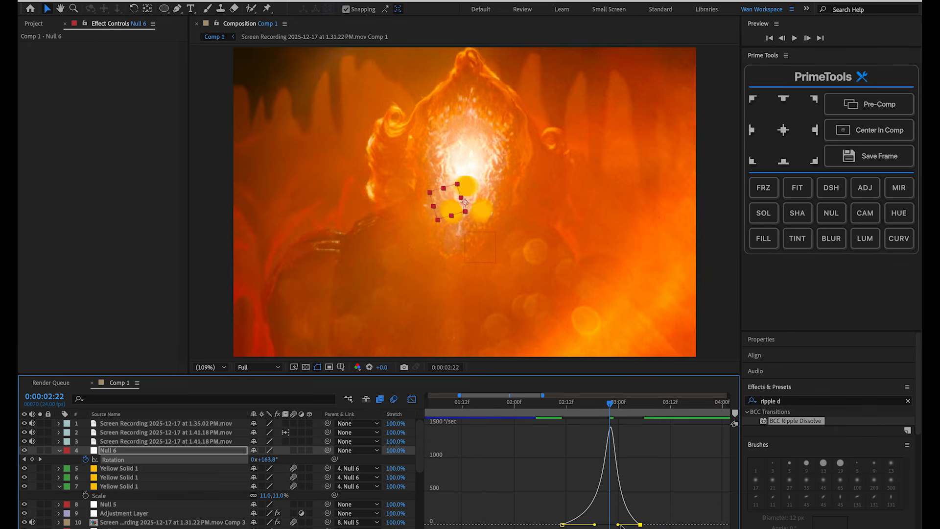
pyautogui.press('space')
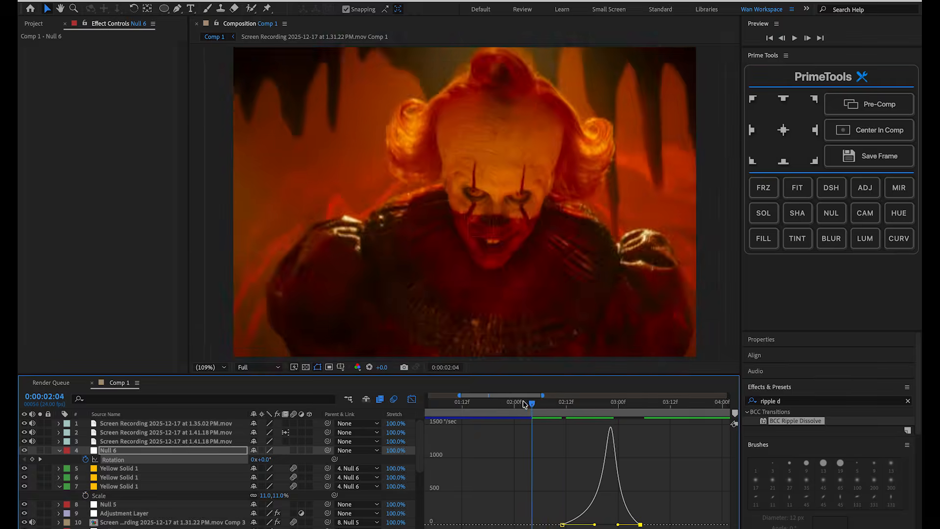
pyautogui.press('space')
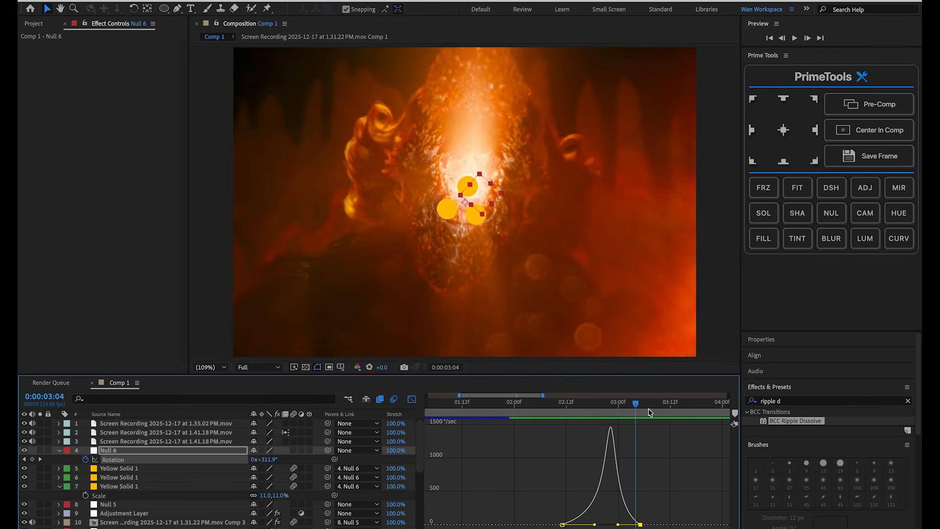
pyautogui.moveTo(636, 409); pyautogui.dragTo(607, 410)
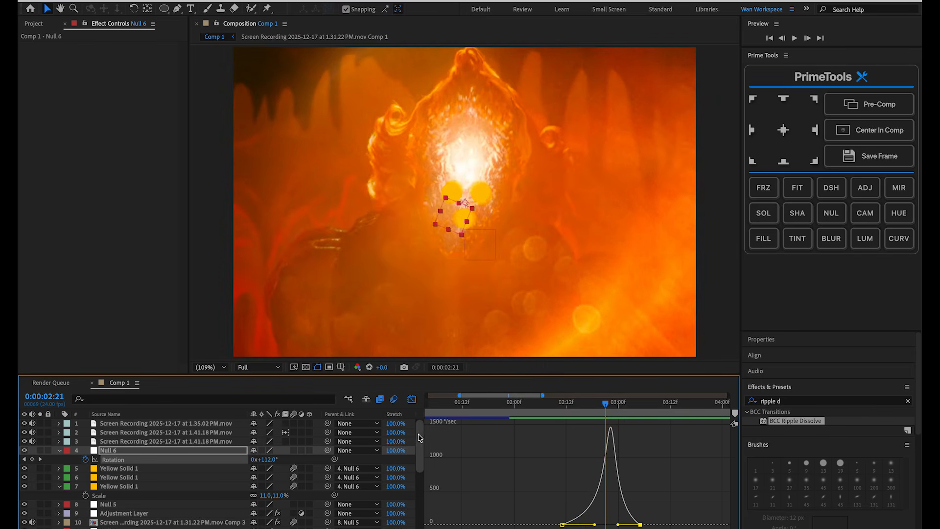
pyautogui.click(411, 399)
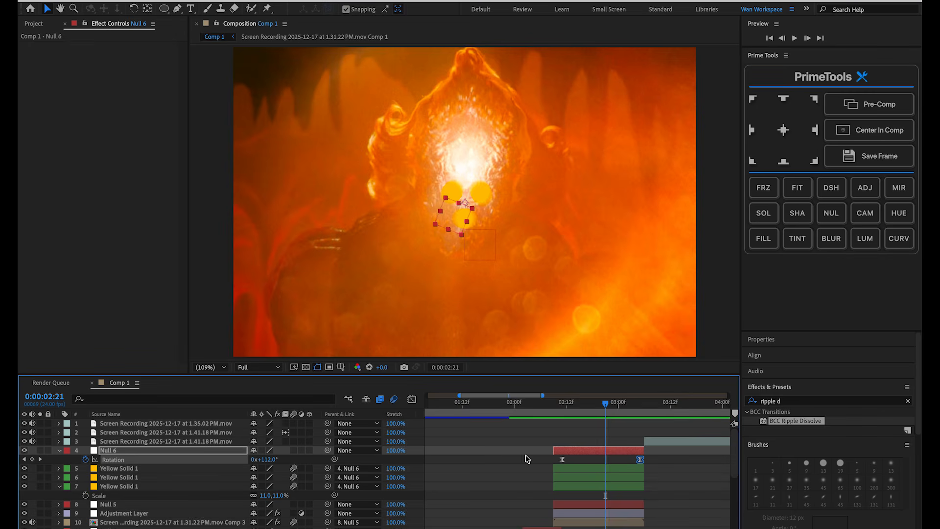
# - Keyframe the null's scale from 0% at 0:00:02:15 to 100% at 0:00:03:04
pyautogui.press('s')
pyautogui.press('space')
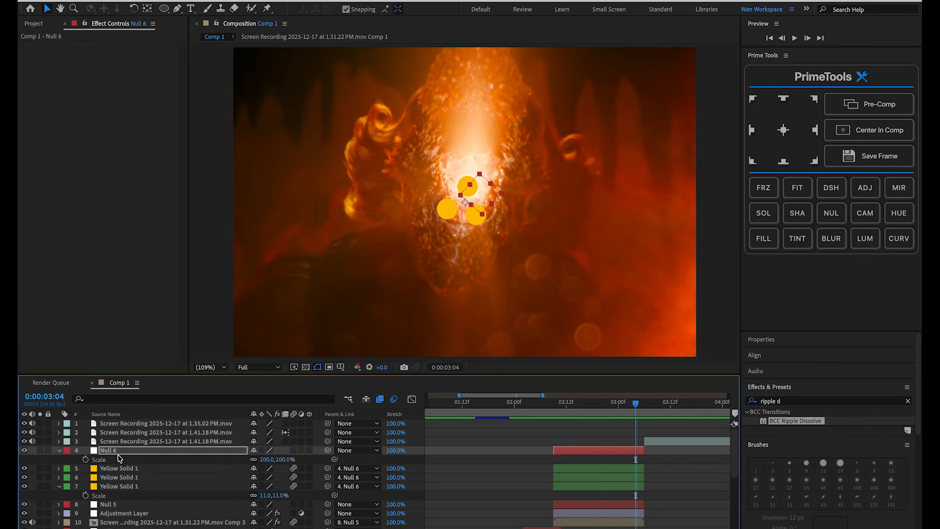
pyautogui.click(85, 460)
pyautogui.click(579, 405)
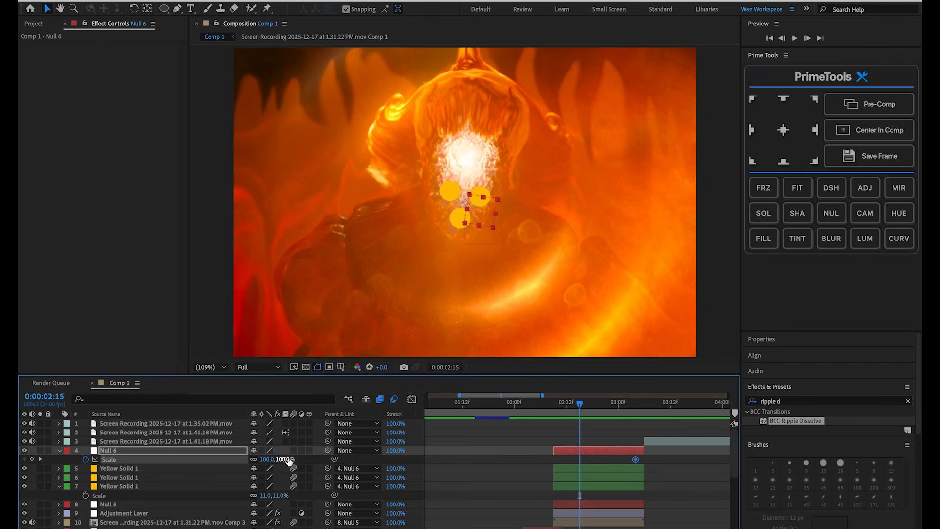
pyautogui.write('0')
pyautogui.press('Return')
pyautogui.moveTo(640, 406); pyautogui.dragTo(609, 424)
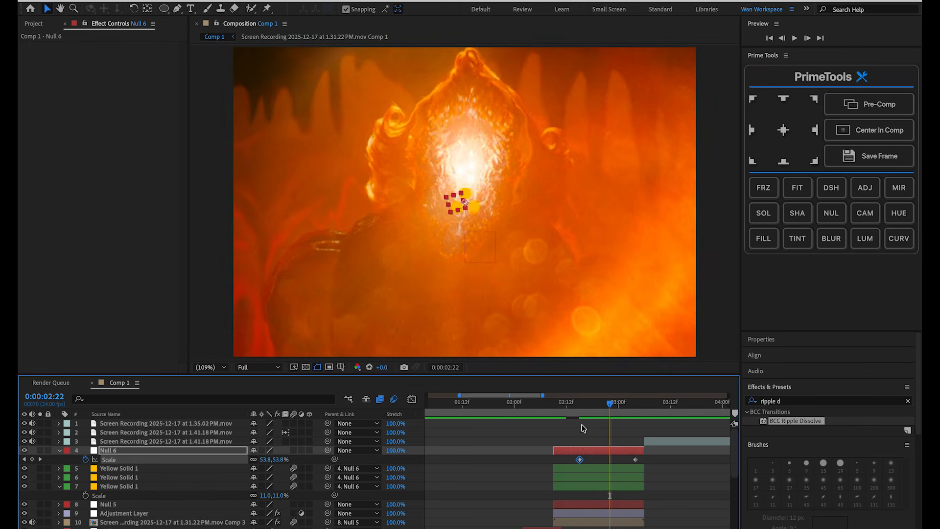
# - Reveal the rotation for comparison, ease both null scale keyframes, and pull their speed graph into a steep central peak
pyautogui.hotkey('shift', 'r')
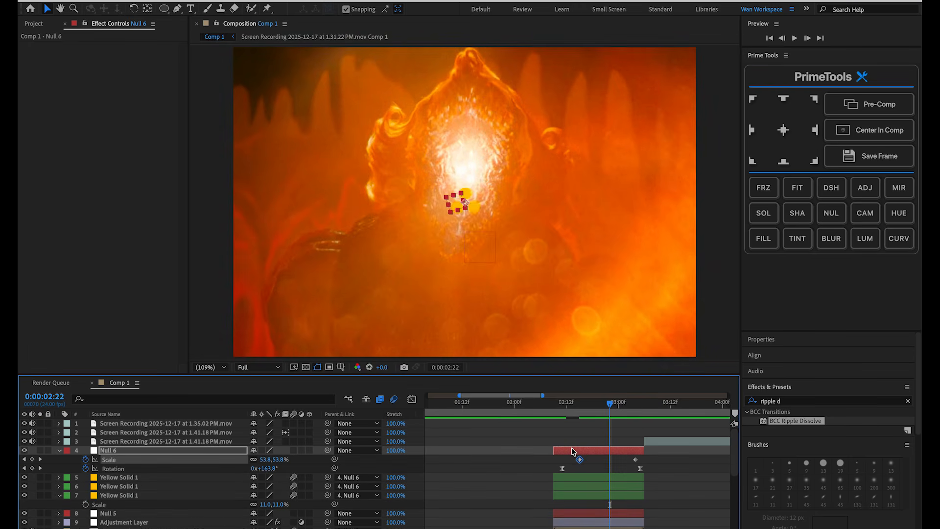
pyautogui.click(562, 468)
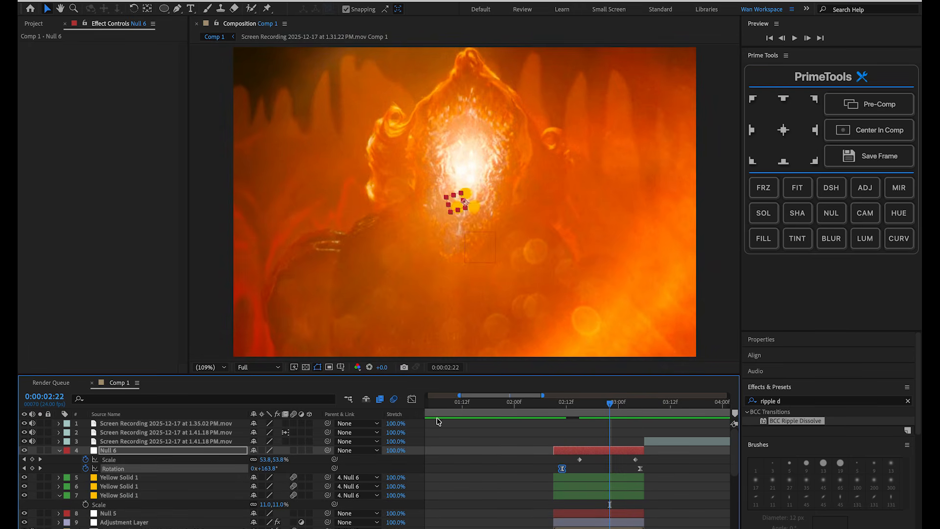
pyautogui.click(412, 399)
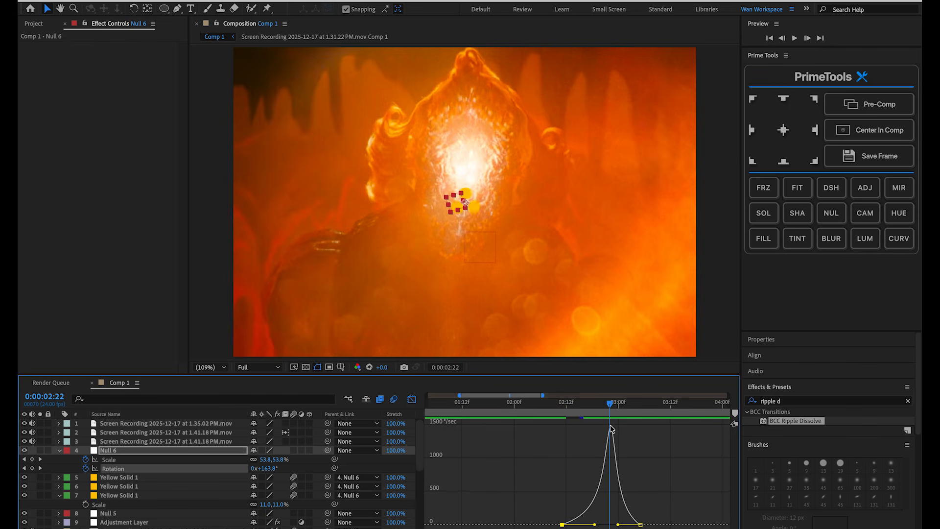
pyautogui.click(410, 402)
pyautogui.moveTo(576, 461); pyautogui.dragTo(641, 464)
pyautogui.press('F9')
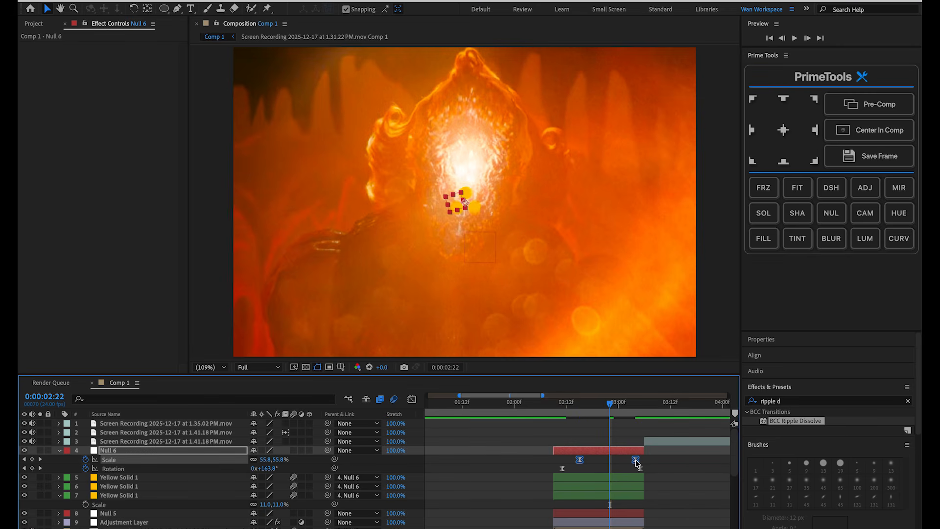
pyautogui.click(412, 401)
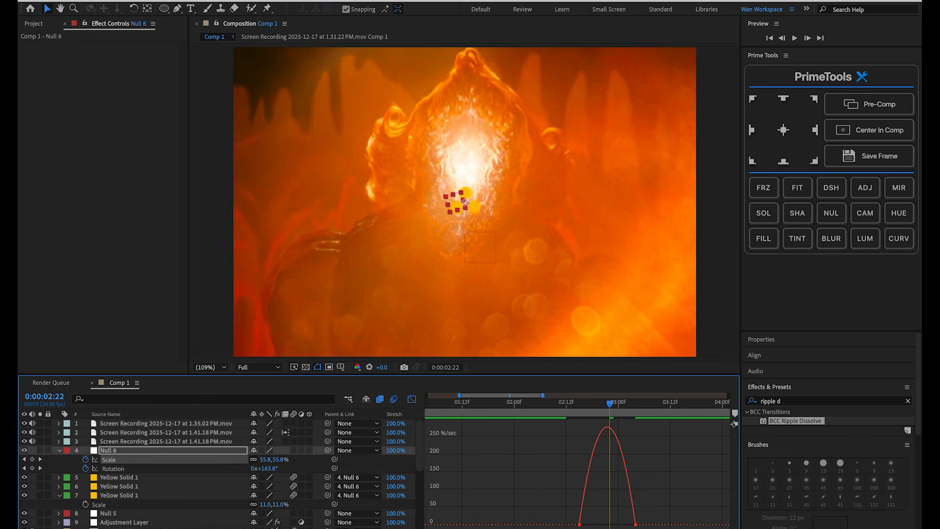
pyautogui.click(581, 524)
pyautogui.moveTo(589, 524); pyautogui.dragTo(611, 526)
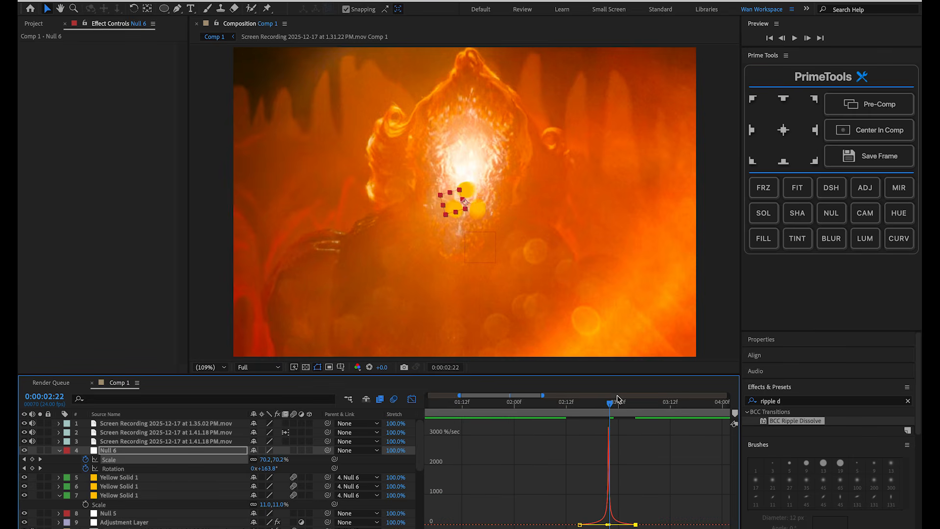
# - Shorten the scale speed graph's influence handle to soften its peak around 0:00:02:21, and compare it with the rotation graph
pyautogui.moveTo(610, 407)
pyautogui.mouseDown()
pyautogui.moveTo(640, 408)
pyautogui.moveTo(607, 413)
pyautogui.mouseUp()
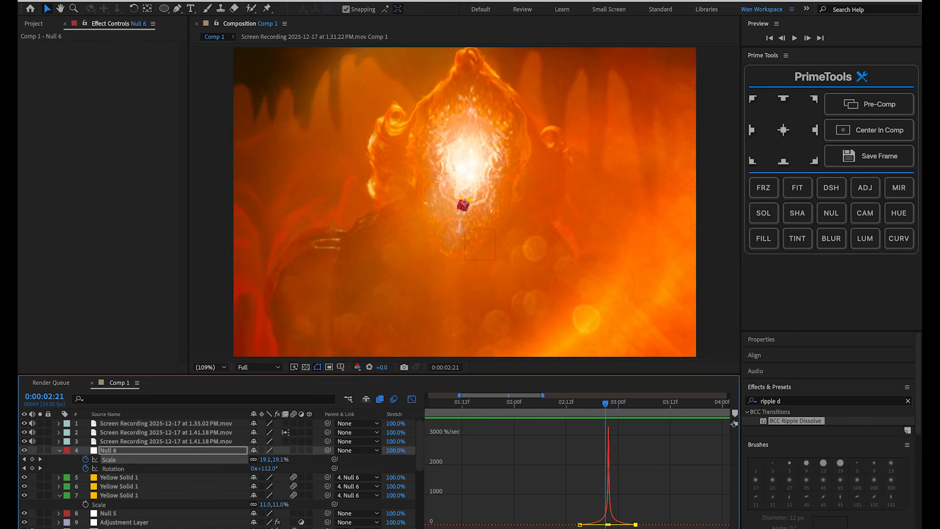
pyautogui.press('=')
pyautogui.press('=')
pyautogui.press('=')
pyautogui.moveTo(587, 525); pyautogui.dragTo(561, 525)
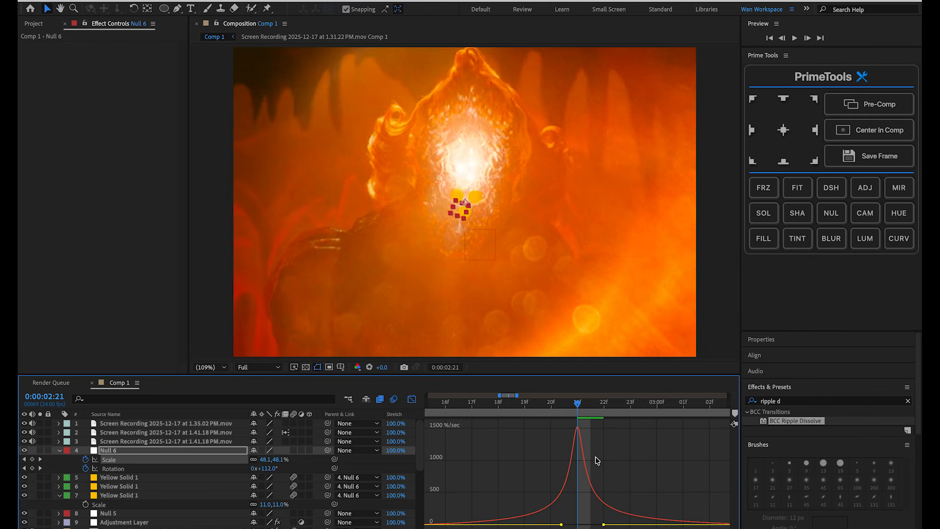
pyautogui.press('k')
pyautogui.click(412, 399)
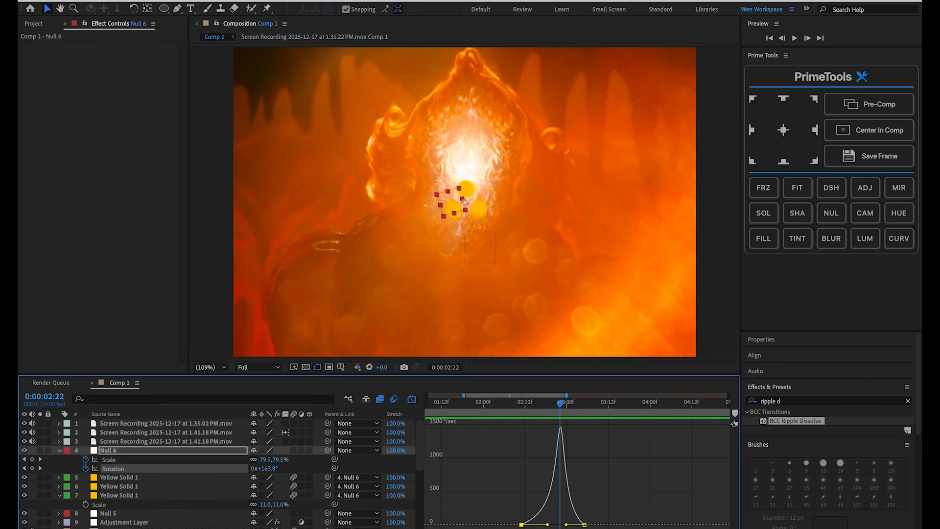
# - Move the null and three circle layers above the following clip, and extend the circle layers past 0:00:04:00
pyautogui.moveTo(560, 401); pyautogui.dragTo(604, 385)
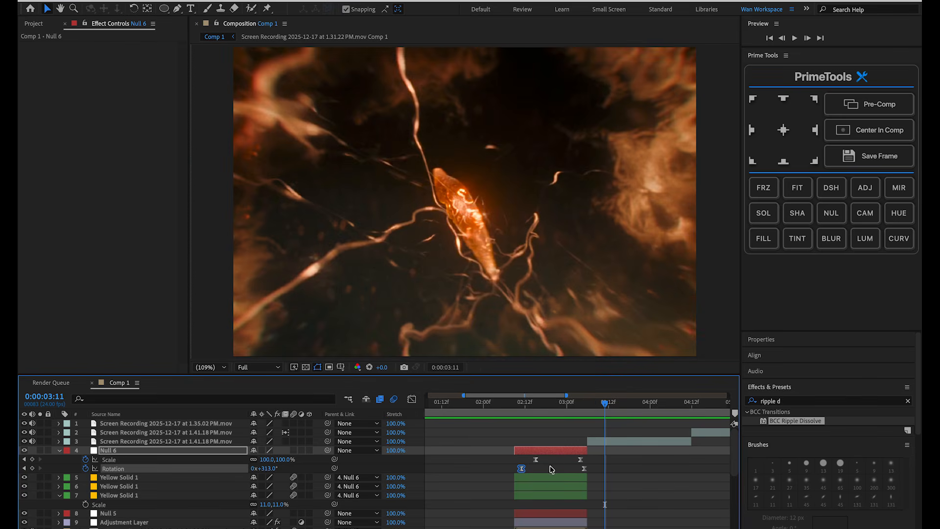
pyautogui.click(552, 496)
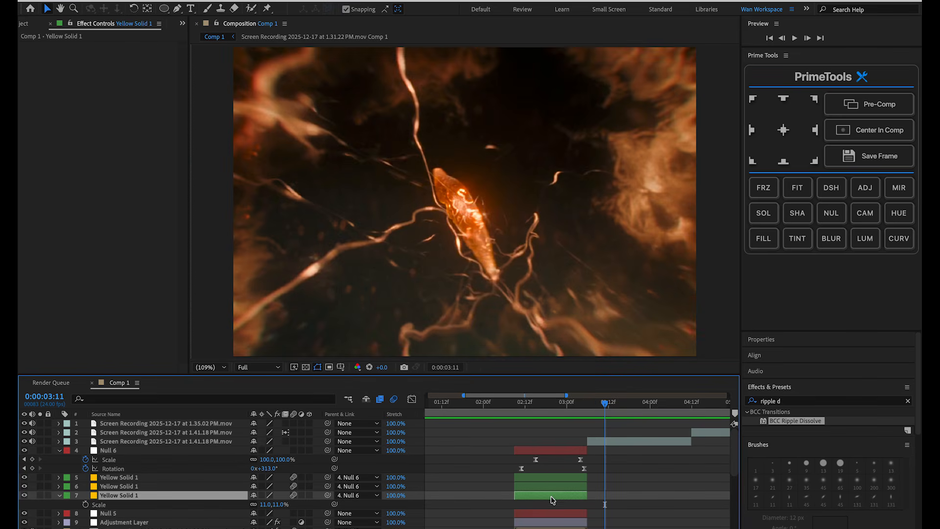
pyautogui.keyDown('shift'); pyautogui.click(148, 449); pyautogui.keyUp('shift')
pyautogui.moveTo(149, 453); pyautogui.dragTo(152, 437)
pyautogui.click(631, 457)
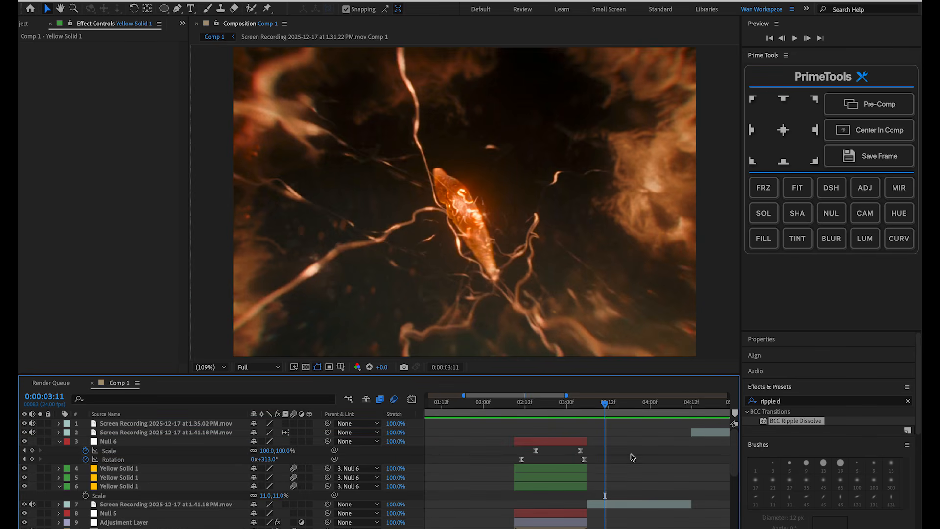
pyautogui.click(571, 486)
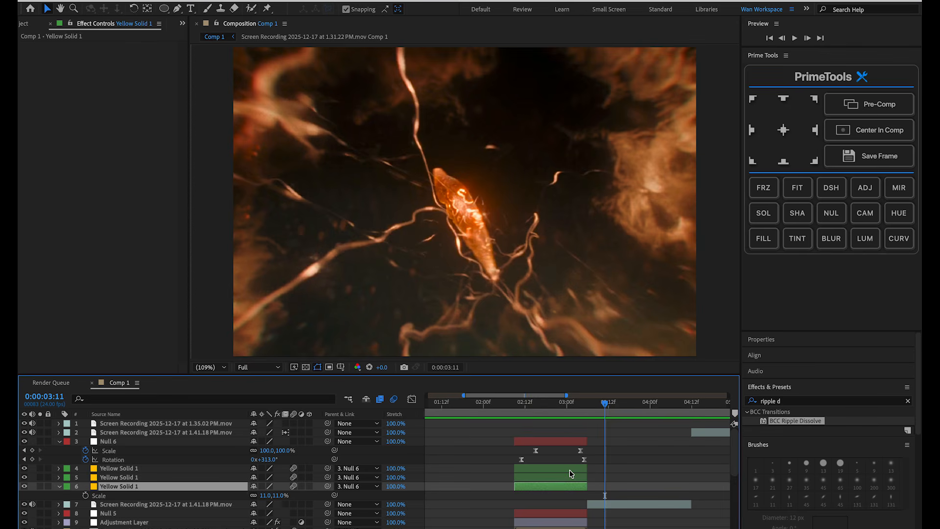
pyautogui.keyDown('shift'); pyautogui.click(570, 465); pyautogui.keyUp('shift')
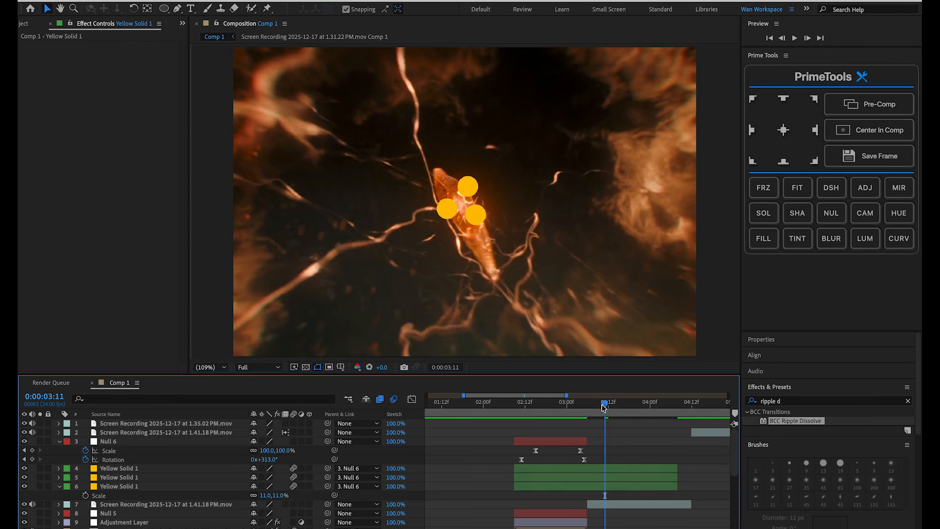
# - Keyframe the uppermost circle's position at 0:00:03:06, and move it out past the frame's upper edge at 0:00:03:16 to about 631.7, -157.4
pyautogui.moveTo(605, 409); pyautogui.dragTo(587, 411)
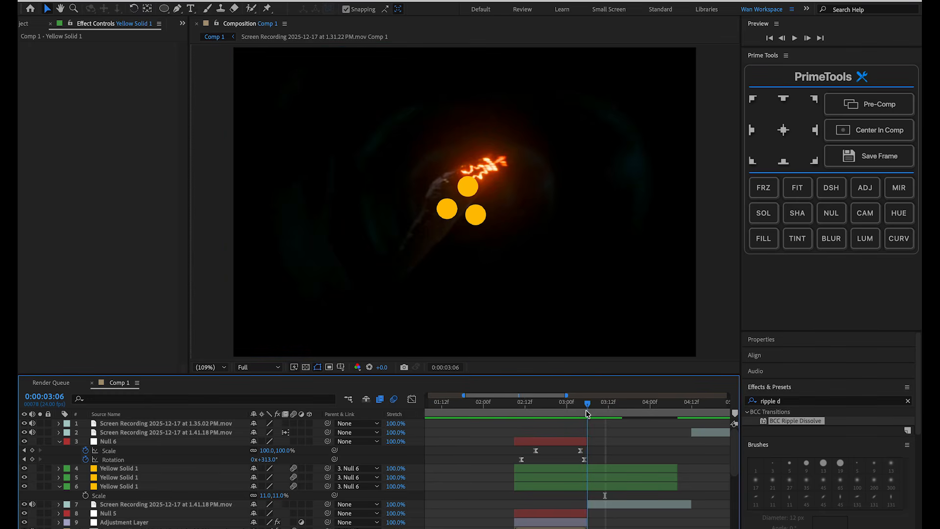
pyautogui.click(606, 469)
pyautogui.press('p')
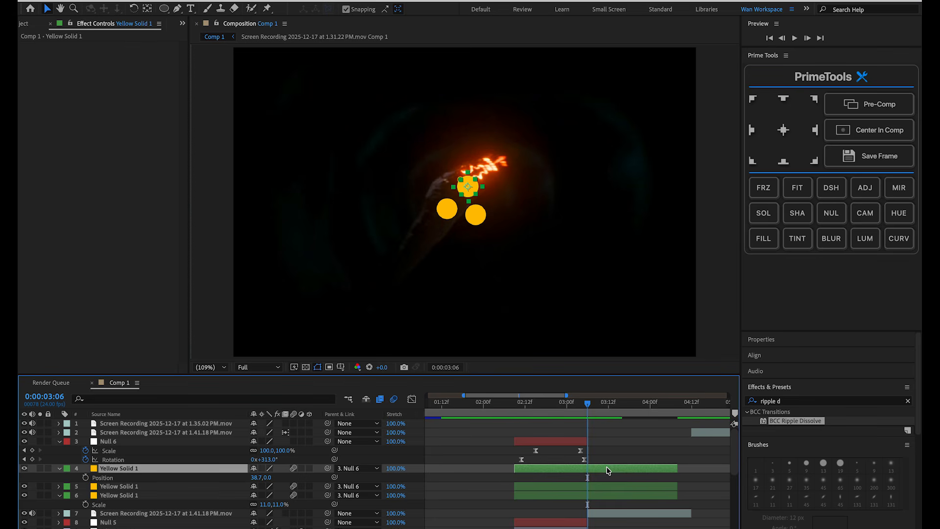
pyautogui.click(85, 478)
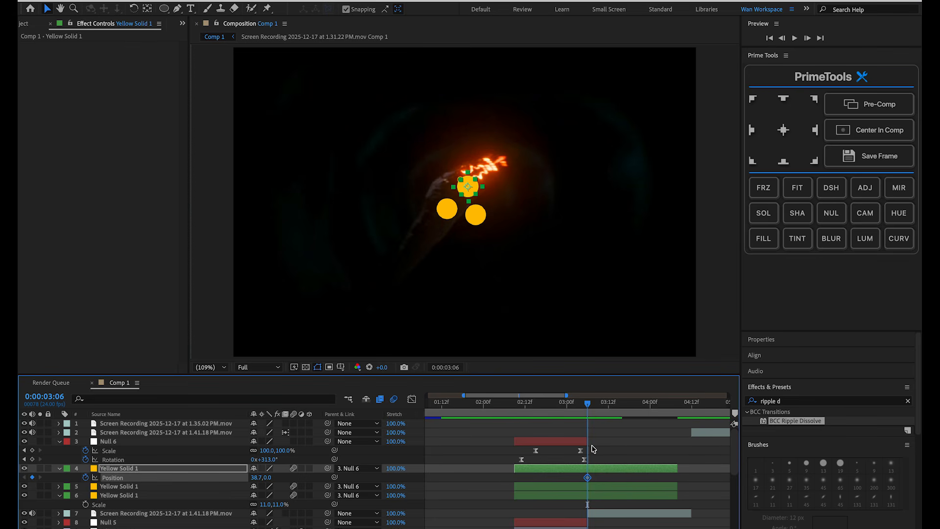
pyautogui.moveTo(589, 403); pyautogui.dragTo(620, 405)
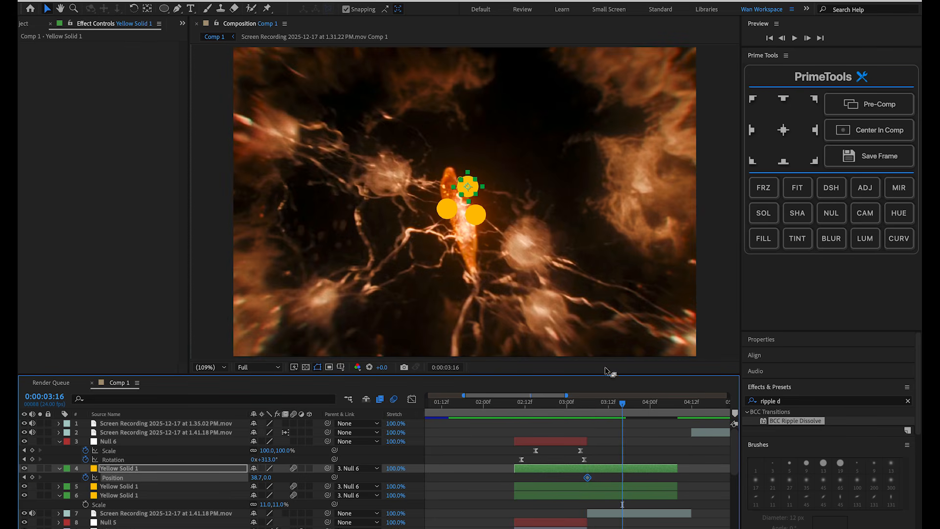
pyautogui.moveTo(468, 187); pyautogui.dragTo(552, 37)
# - Keyframe the left circle's position at 0:00:03:06 and move it out past the frame's left edge at 0:00:03:16
pyautogui.click(614, 487)
pyautogui.press('p')
pyautogui.moveTo(622, 405); pyautogui.dragTo(587, 406)
pyautogui.click(86, 496)
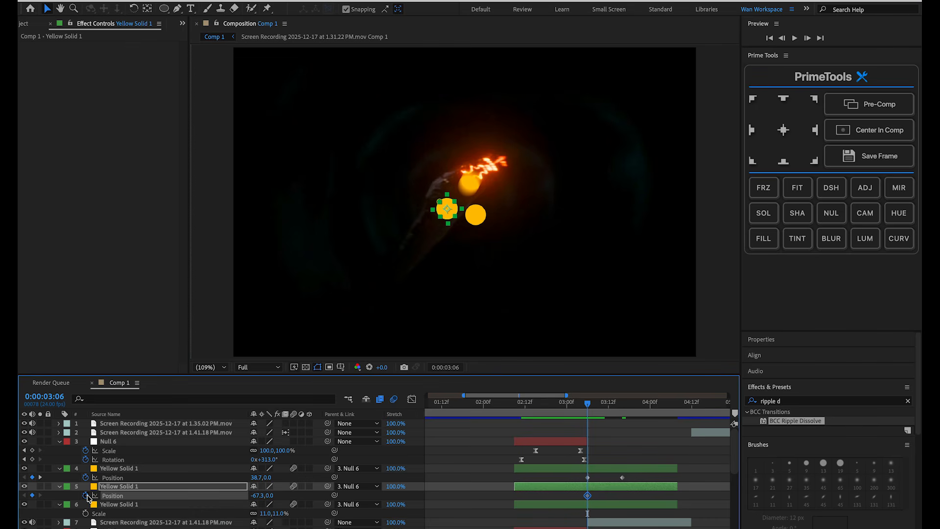
pyautogui.moveTo(587, 406); pyautogui.dragTo(622, 405)
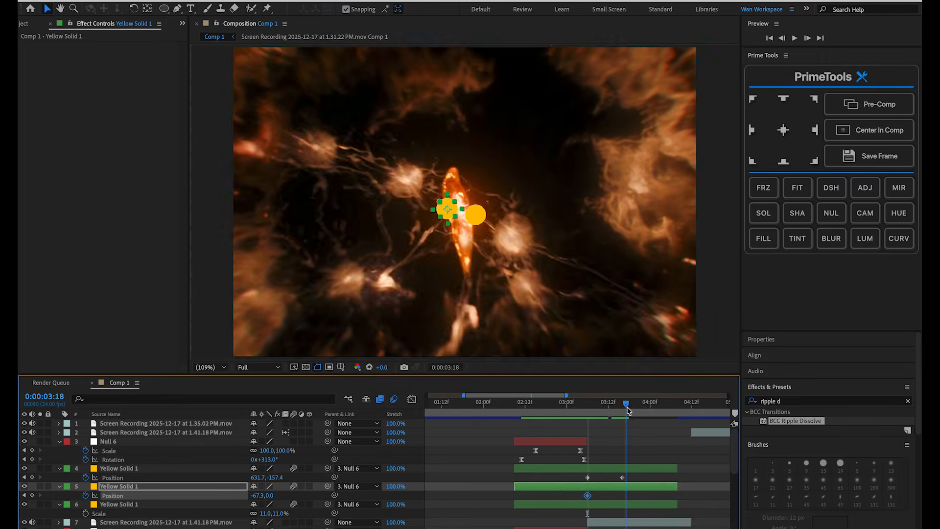
pyautogui.moveTo(451, 214); pyautogui.dragTo(196, 119)
pyautogui.press('super+z')
# - Keyframe the remaining circle's position at 0:00:03:06 and move it beyond the frame's lower-right area at 0:00:03:16
pyautogui.click(589, 406)
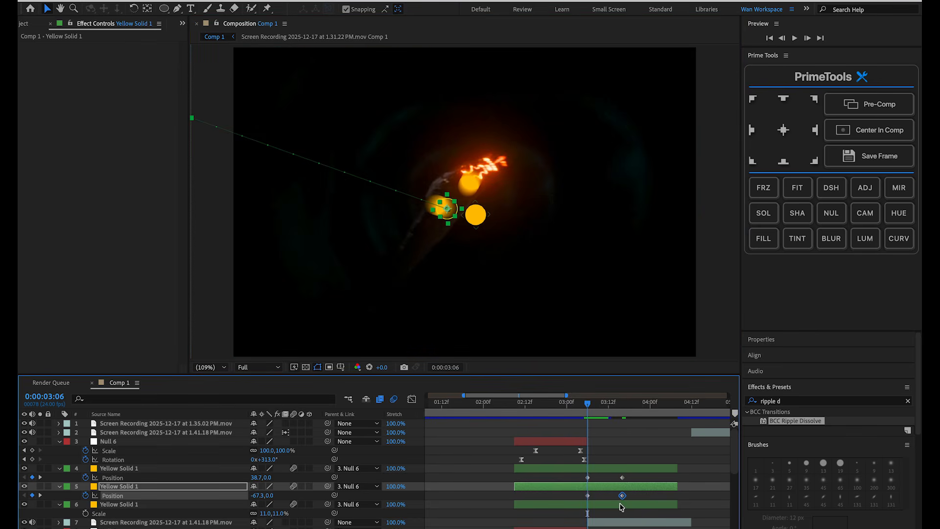
pyautogui.click(613, 505)
pyautogui.press('p')
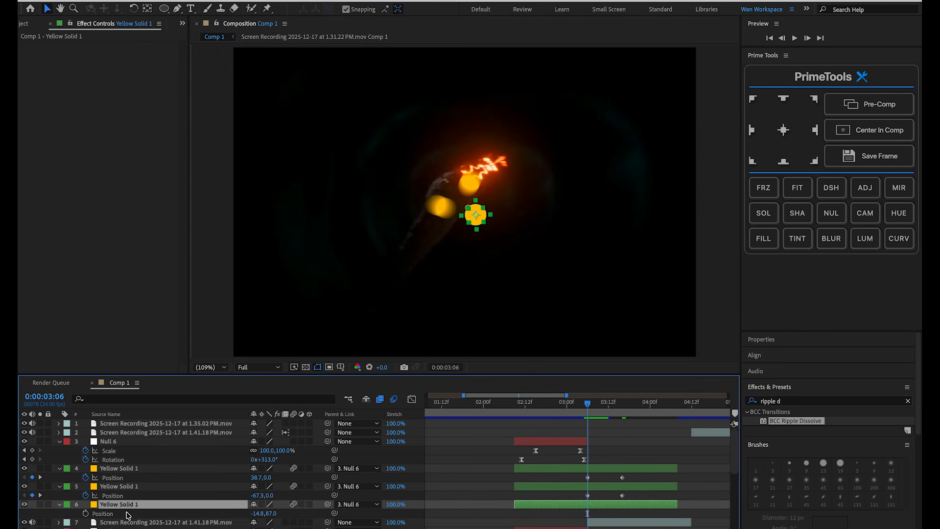
pyautogui.click(85, 513)
pyautogui.click(623, 402)
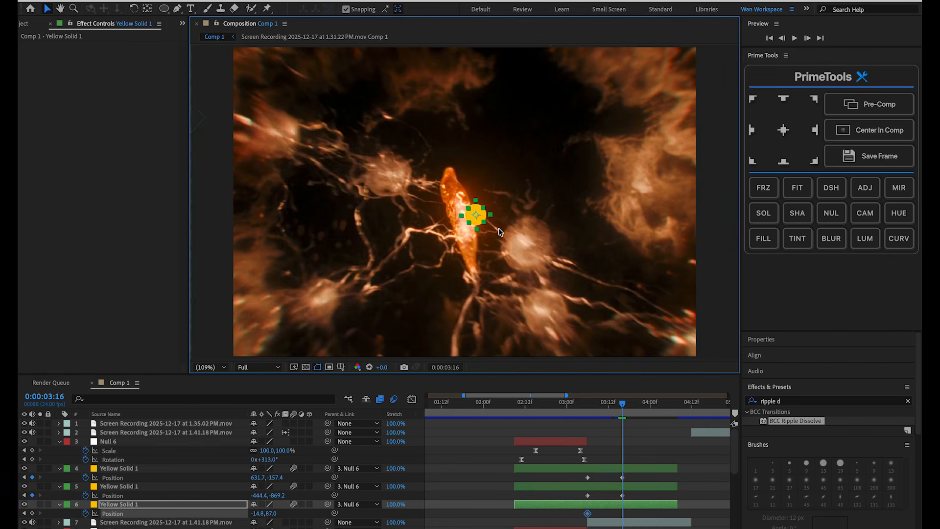
pyautogui.scroll(-1, 473, 214)
pyautogui.moveTo(469, 217); pyautogui.dragTo(613, 357)
# - Ease the position keyframes of all three circles and shorten their starting influence so the speed peaks right at 0:00:03:06
pyautogui.click(621, 406)
pyautogui.moveTo(623, 406); pyautogui.dragTo(611, 389)
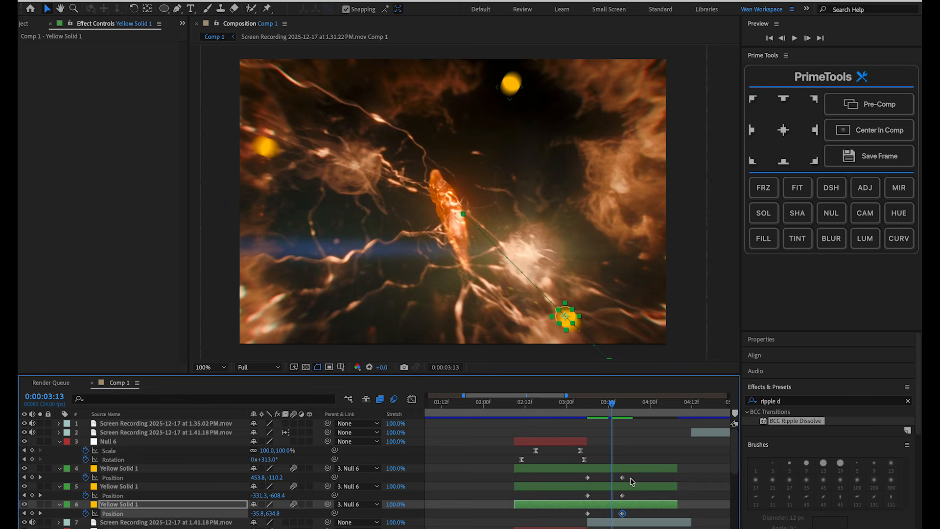
pyautogui.moveTo(630, 478); pyautogui.dragTo(574, 524)
pyautogui.press('F9')
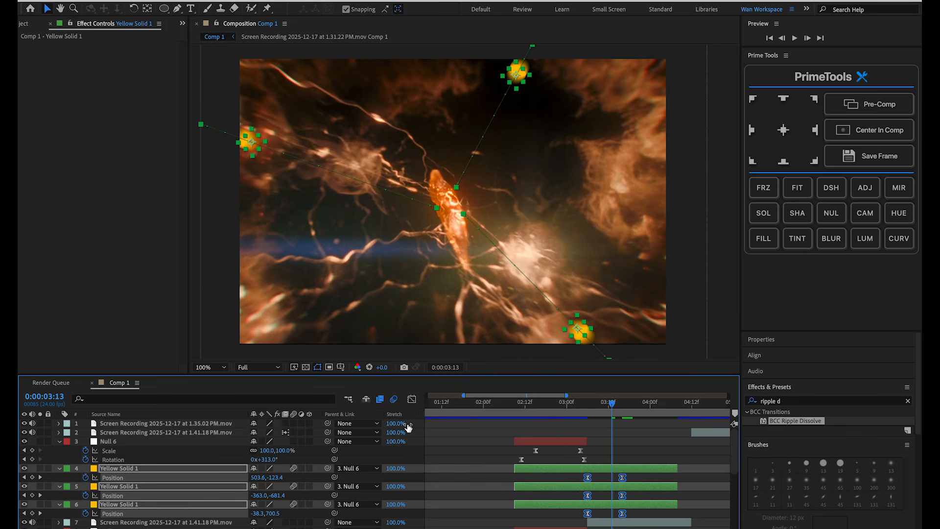
pyautogui.click(411, 400)
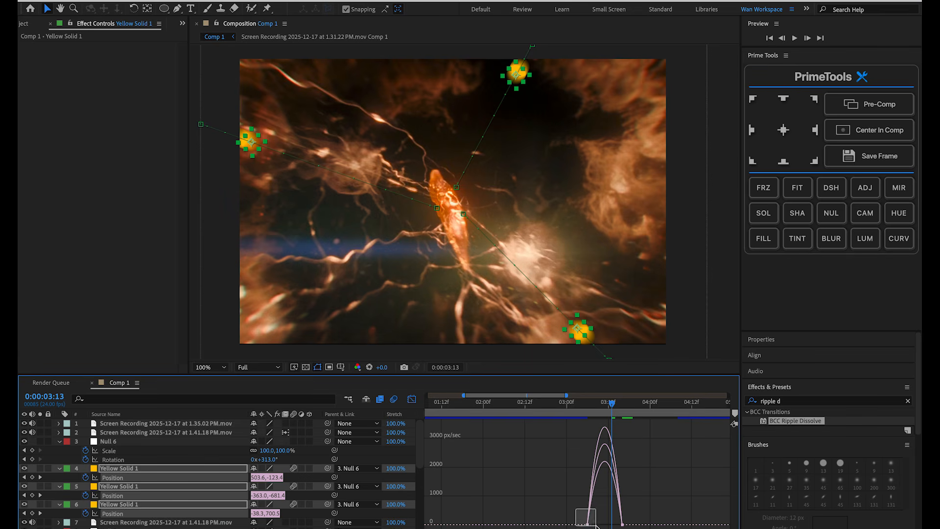
pyautogui.moveTo(596, 527)
pyautogui.mouseDown()
pyautogui.moveTo(626, 528)
pyautogui.moveTo(590, 525)
pyautogui.mouseUp()
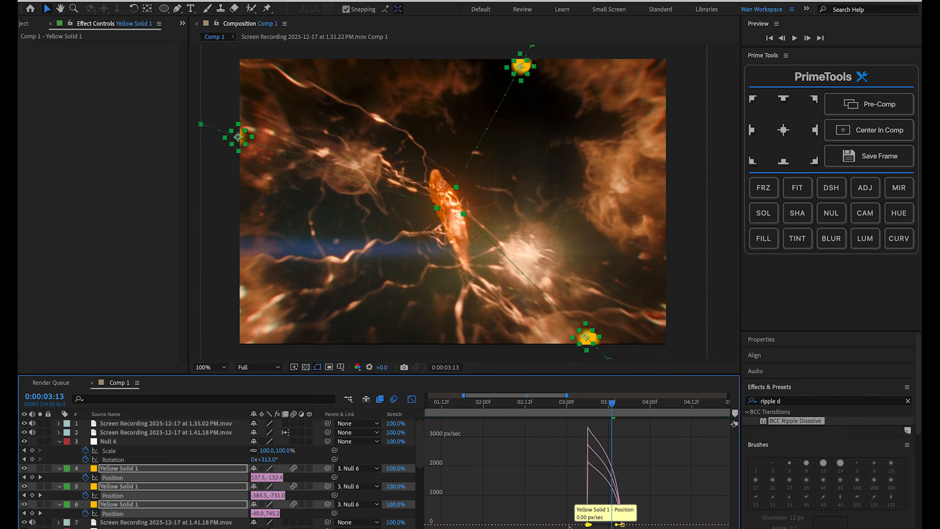
# - Lengthen the ending influence of the three circles' position speed graphs into a steep initial spike with a long taper
pyautogui.moveTo(605, 407)
pyautogui.mouseDown()
pyautogui.moveTo(573, 404)
pyautogui.moveTo(613, 403)
pyautogui.mouseUp()
pyautogui.click(626, 522)
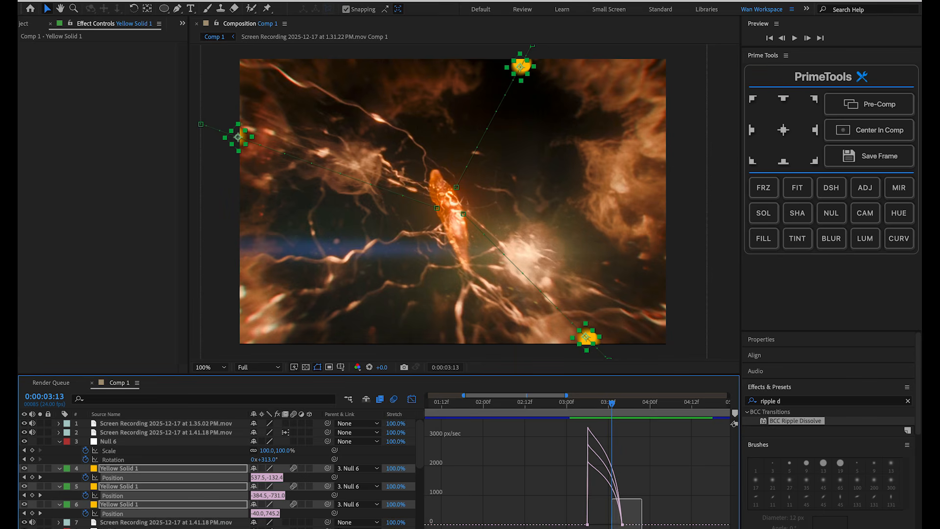
pyautogui.moveTo(612, 527); pyautogui.dragTo(605, 525)
pyautogui.moveTo(612, 403)
pyautogui.mouseDown()
pyautogui.moveTo(580, 410)
pyautogui.moveTo(605, 407)
pyautogui.mouseUp()
pyautogui.hscroll(-3, 605, 407)
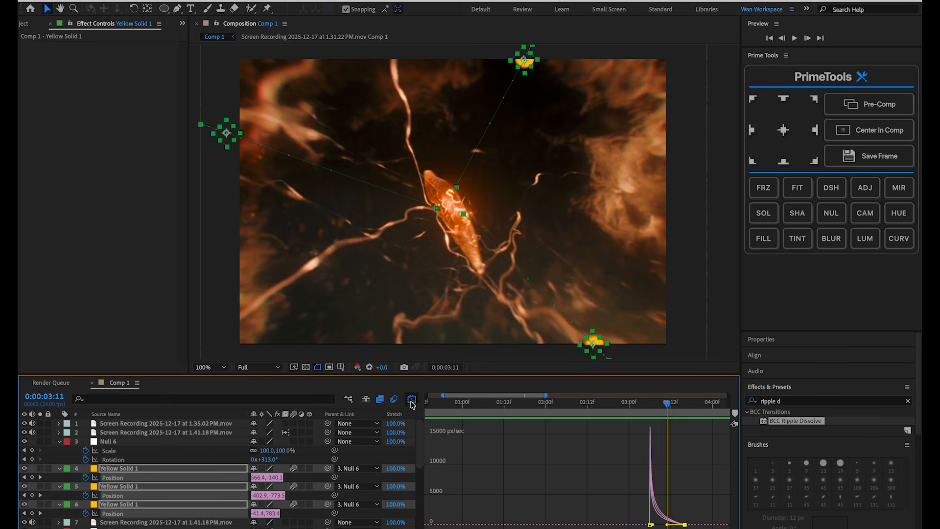
pyautogui.click(412, 399)
# - Pre-compose the null and the three circle layers as Pre-comp 1, moving all attributes into the new composition
pyautogui.moveTo(671, 407); pyautogui.dragTo(632, 406)
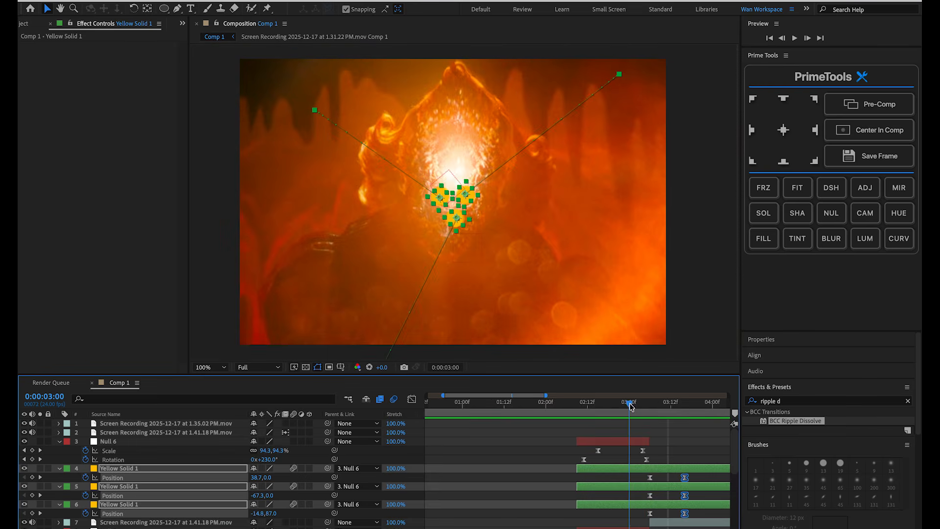
pyautogui.keyDown('shift'); pyautogui.click(613, 443); pyautogui.keyUp('shift')
pyautogui.press('super+shift+c')
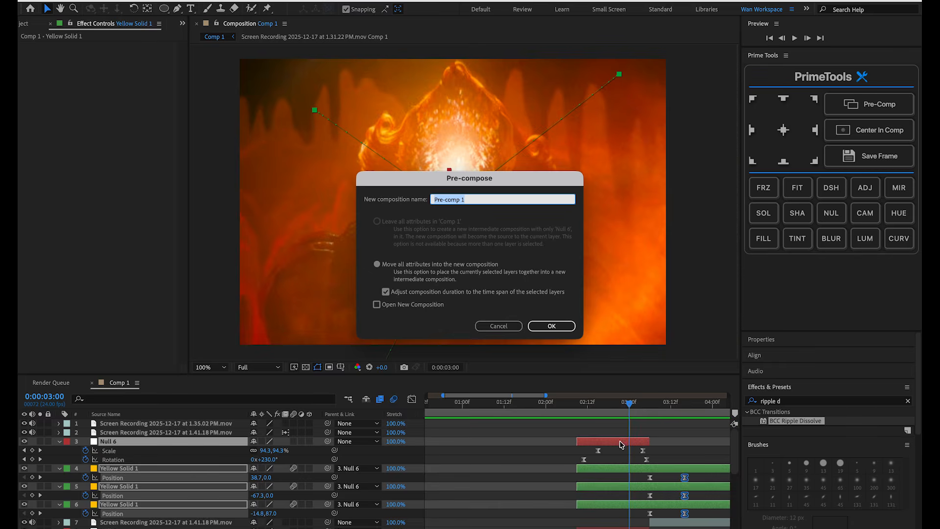
pyautogui.press('Return')
# - Apply the Deep Glow effect to Pre-comp 1 and scrub to a frame where the circles are visible
pyautogui.click(795, 401)
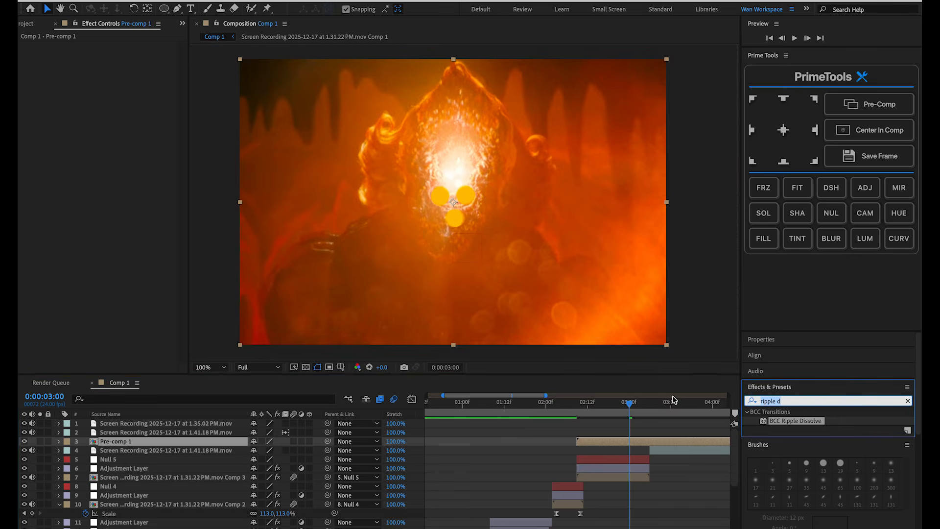
pyautogui.write('deep')
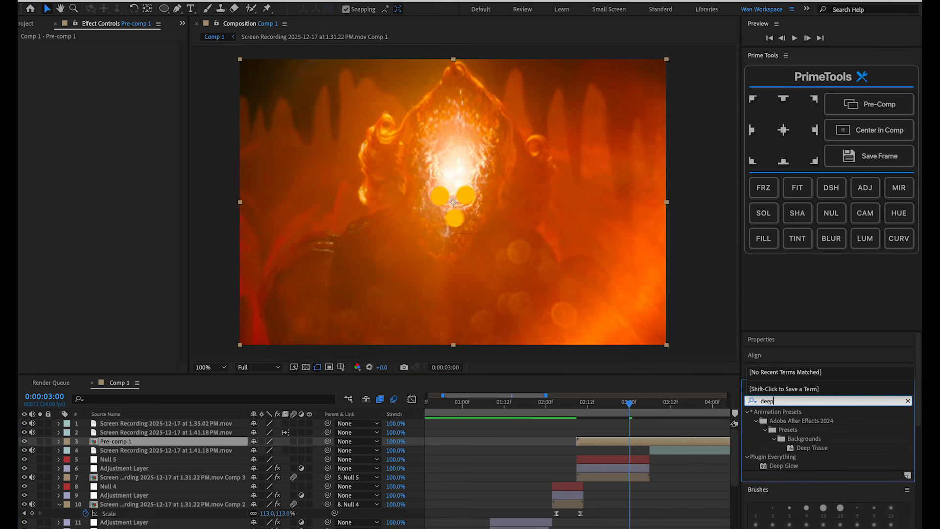
pyautogui.doubleClick(779, 466)
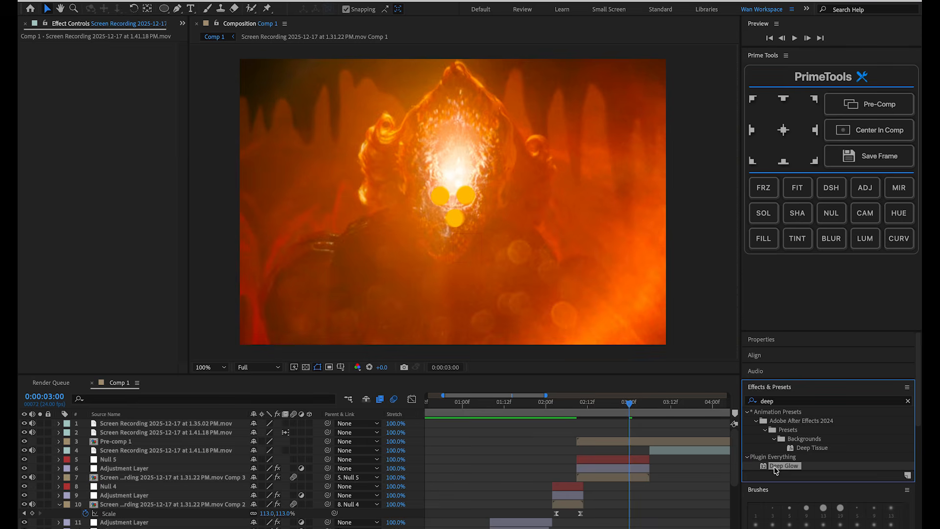
pyautogui.click(643, 401)
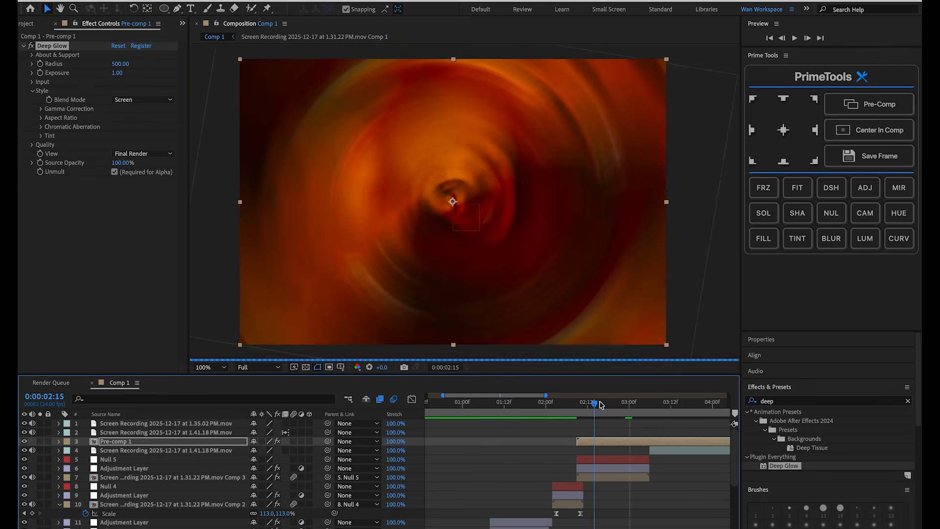
pyautogui.moveTo(643, 400)
pyautogui.mouseDown()
pyautogui.moveTo(665, 399)
pyautogui.moveTo(623, 394)
pyautogui.moveTo(639, 393)
pyautogui.mouseUp()
# - Set Deep Glow's radius to 697 and exposure to 0.87 on Pre-comp 1
pyautogui.moveTo(121, 74); pyautogui.dragTo(221, 65)
pyautogui.hscroll(3, 612, 429)
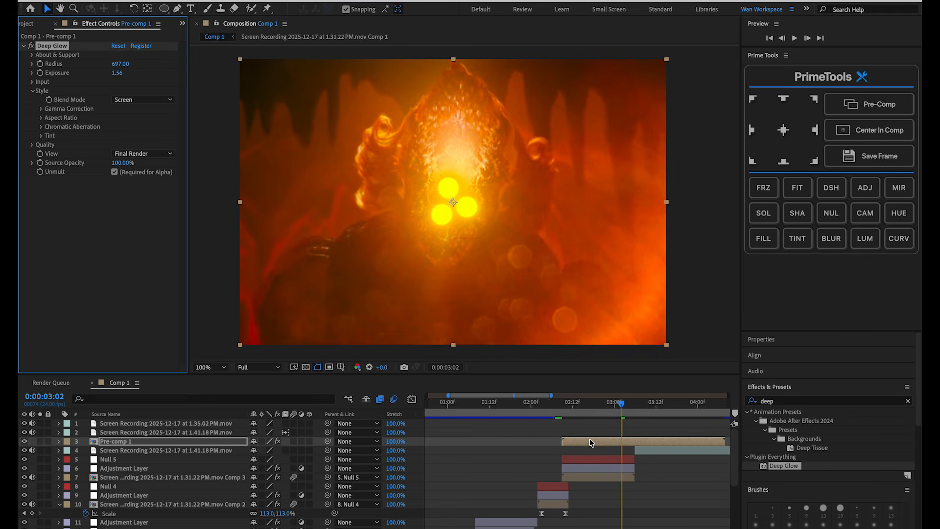
pyautogui.click(623, 402)
pyautogui.moveTo(119, 73); pyautogui.dragTo(90, 76)
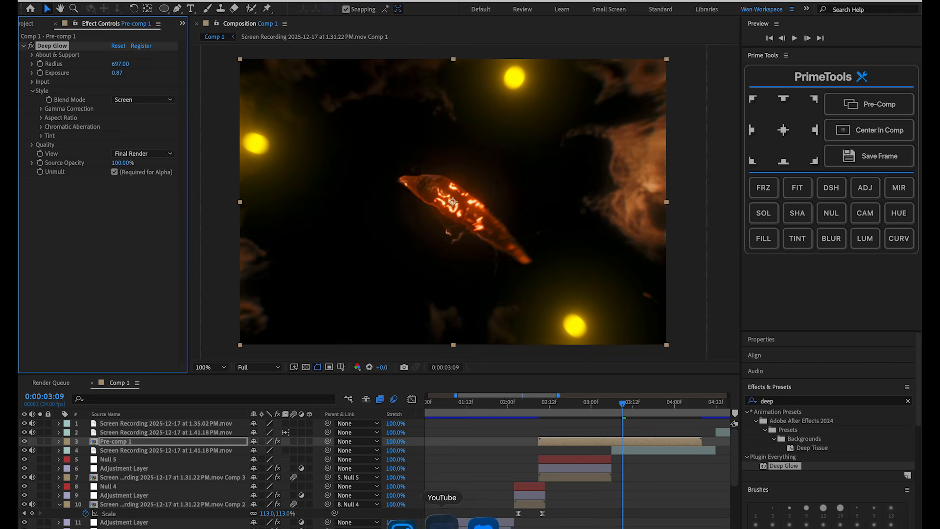
# - Switch to the web browser and run a Google image search for "deadlights pennywise color"
pyautogui.click(470, 519)
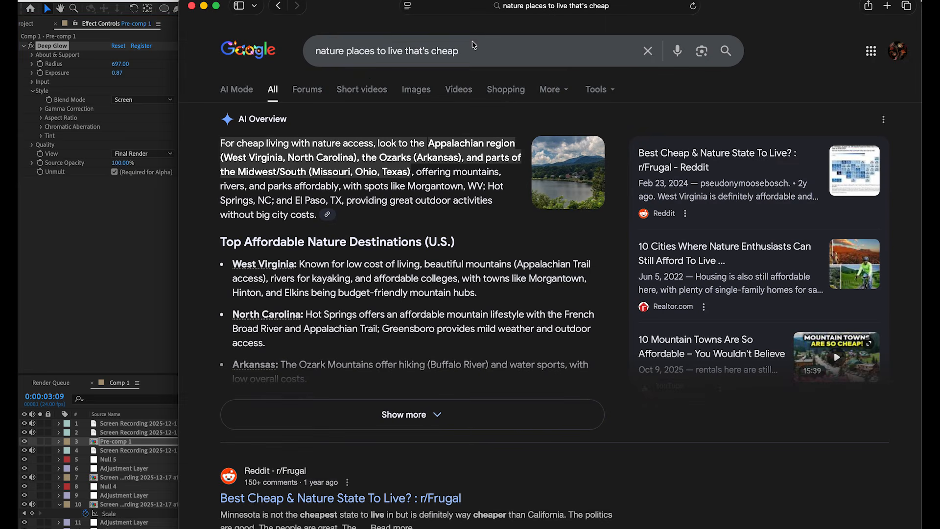
pyautogui.click(468, 43)
pyautogui.press('super+a')
pyautogui.write('deadlights pennywise color')
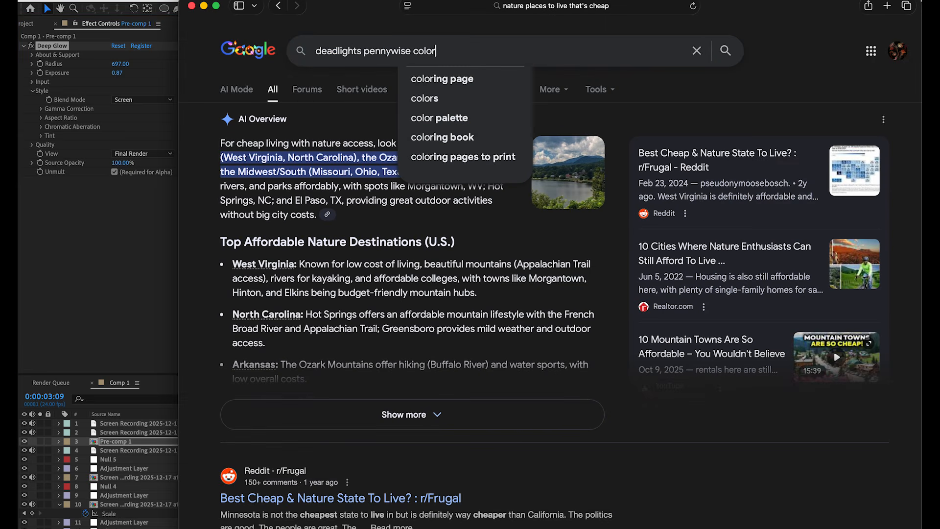
pyautogui.press('Return')
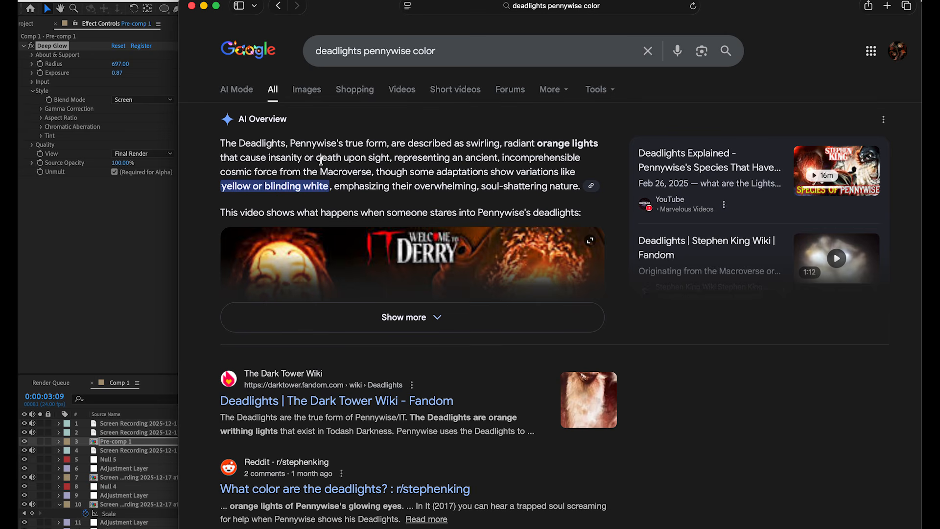
pyautogui.click(302, 92)
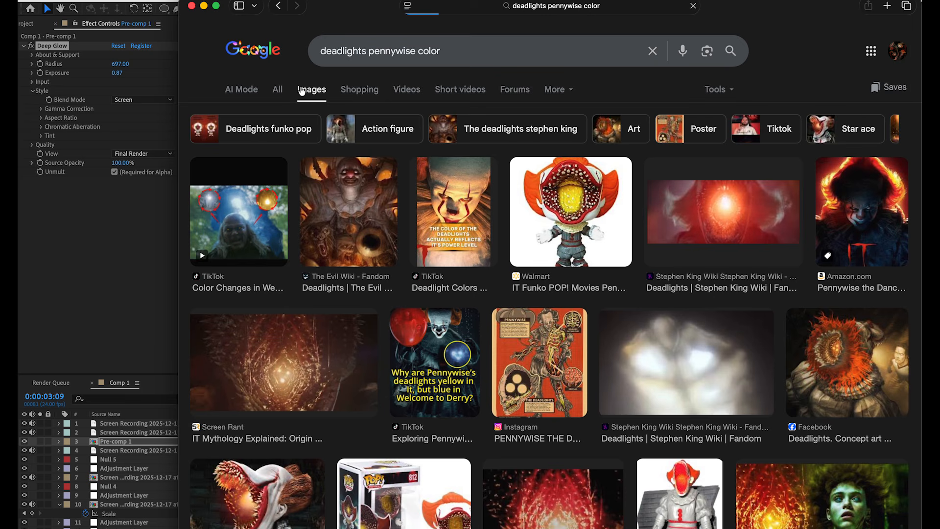
# - Open the Screen Rant deadlights image and examine the colour of its three lights up close
pyautogui.click(284, 362)
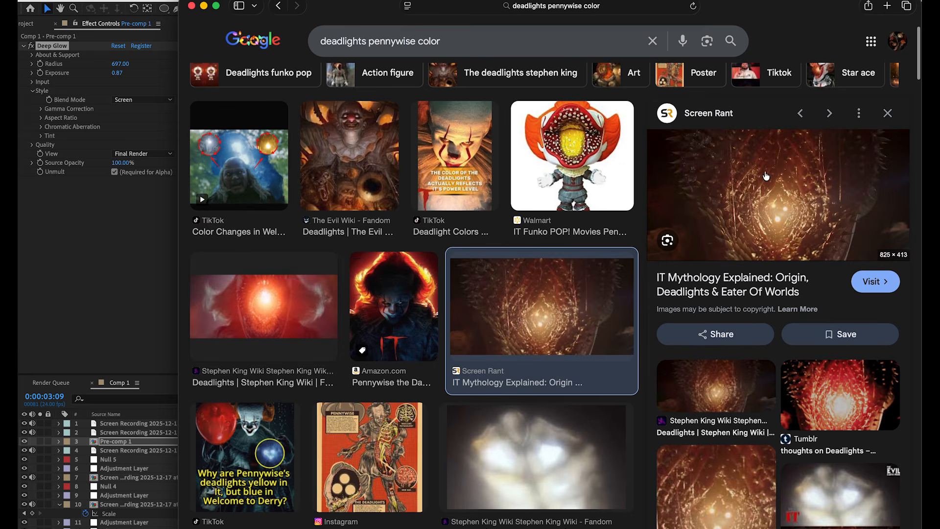
pyautogui.scroll(5, 812, 182)
pyautogui.scroll(3, 813, 182)
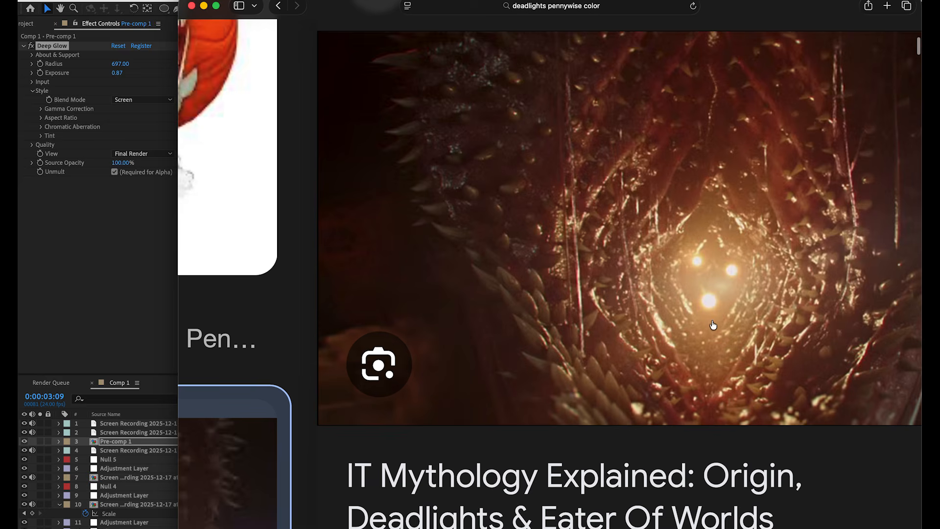
pyautogui.scroll(-8, 734, 373)
# - Switch back to After Effects and open Pre-comp 1 to work on its circle layers
pyautogui.press('super+Tab')
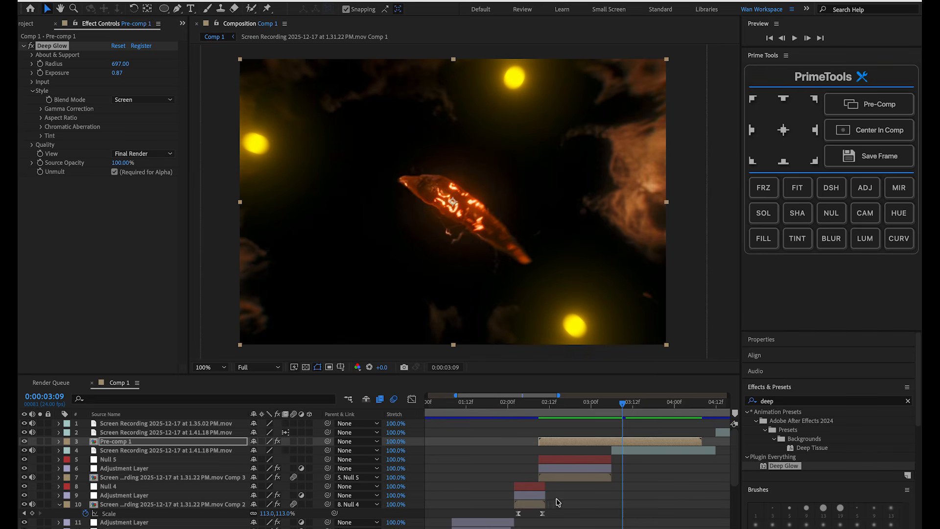
pyautogui.doubleClick(581, 443)
pyautogui.click(567, 441)
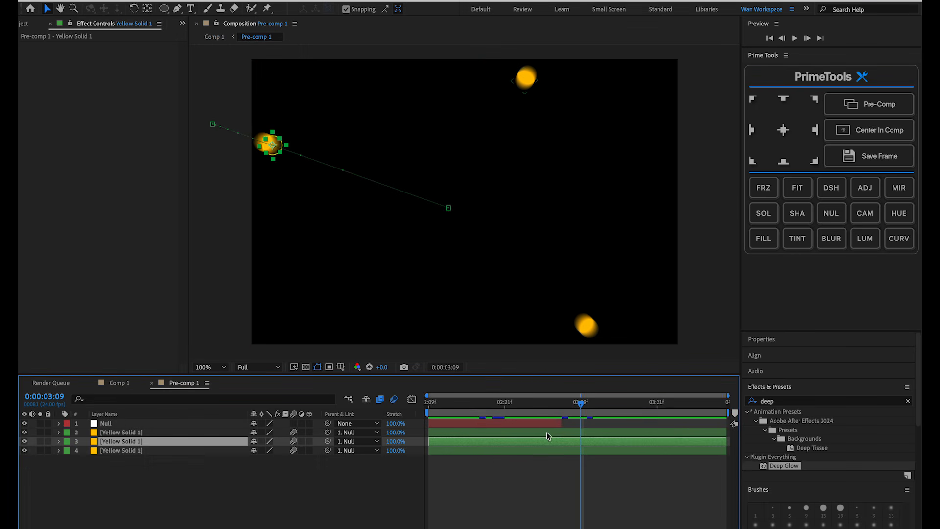
pyautogui.click(458, 433)
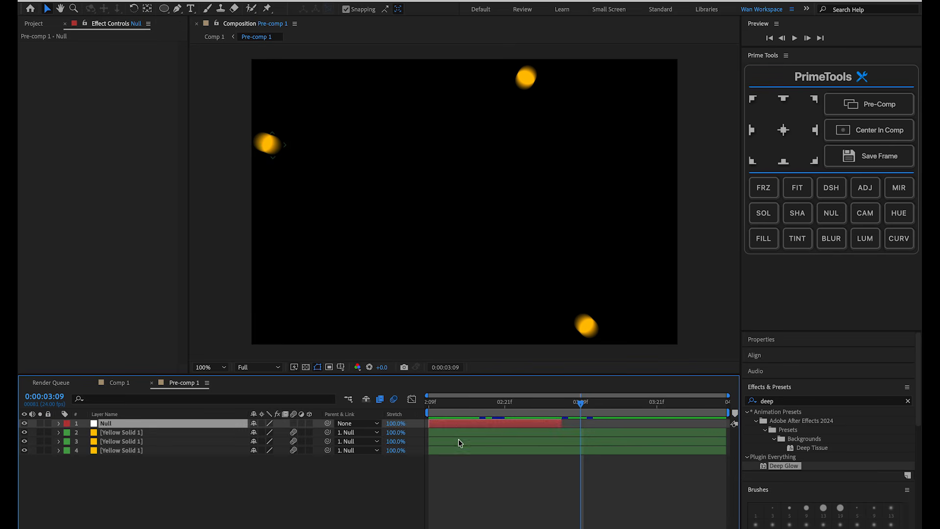
# - Apply the Fill effect to the uppermost circle's Yellow Solid 1 layer and open its fill colour for editing
pyautogui.click(790, 402)
pyautogui.write('fill col')
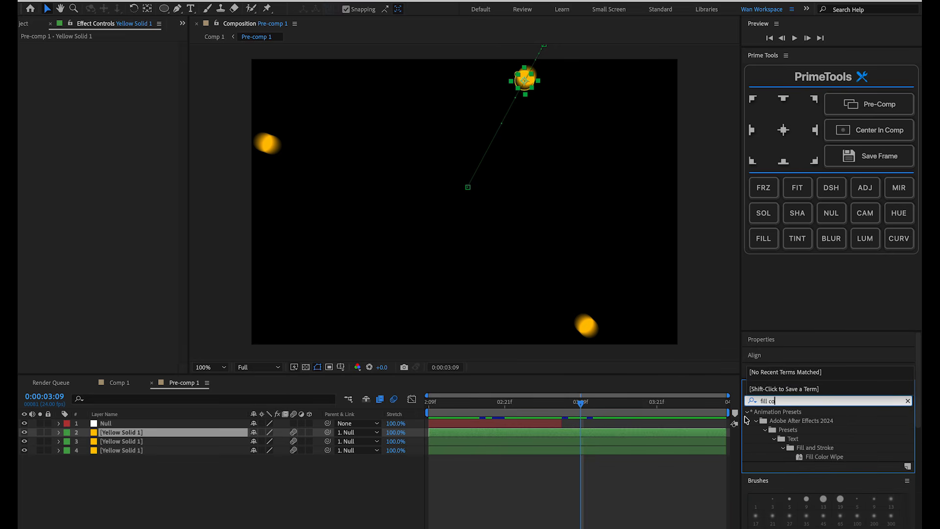
pyautogui.press('BackSpace')
pyautogui.press('BackSpace')
pyautogui.moveTo(783, 492); pyautogui.dragTo(93, 124)
pyautogui.click(118, 75)
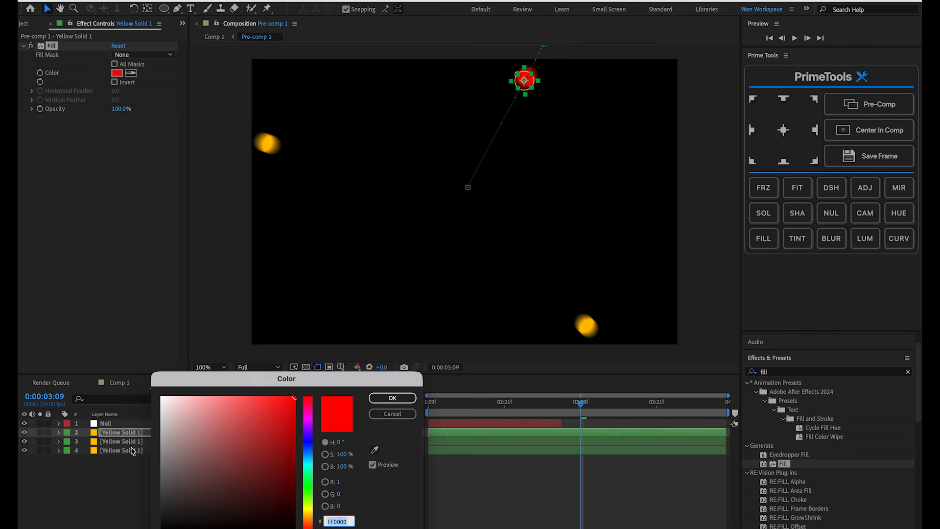
# - Change the Fill color on the first yellow solid from red to pale yellow and copy the Fill effect onto the other two yellow solids
pyautogui.moveTo(161, 414); pyautogui.dragTo(155, 382)
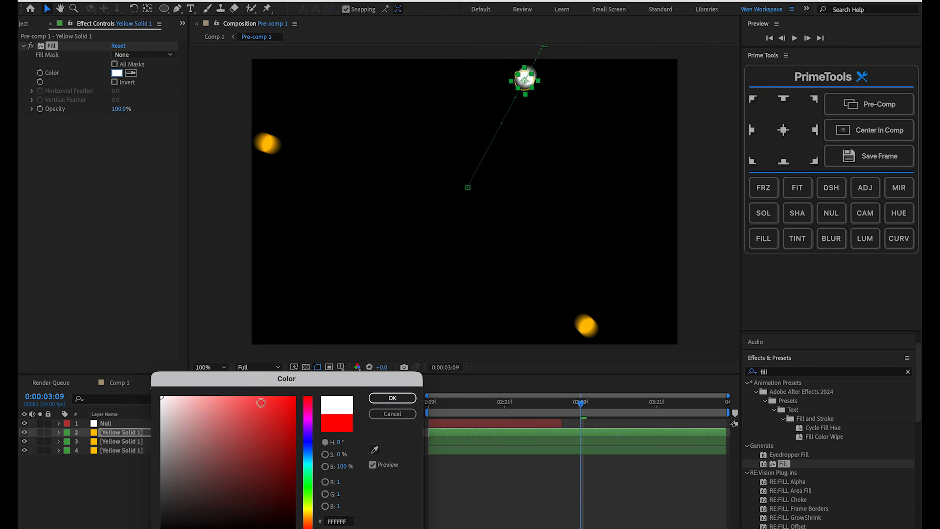
pyautogui.click(398, 397)
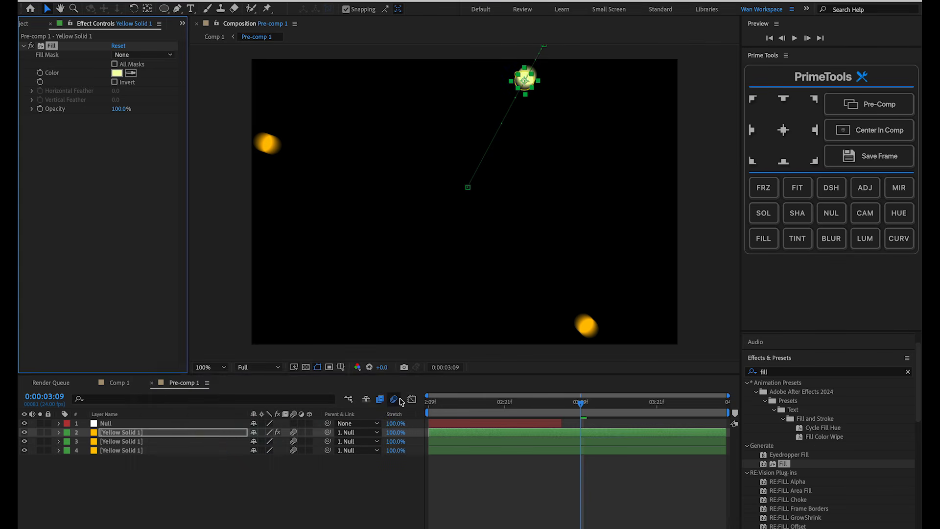
pyautogui.click(471, 463)
pyautogui.click(47, 47)
pyautogui.click(441, 438)
pyautogui.hotkey('ctrl', 'v')
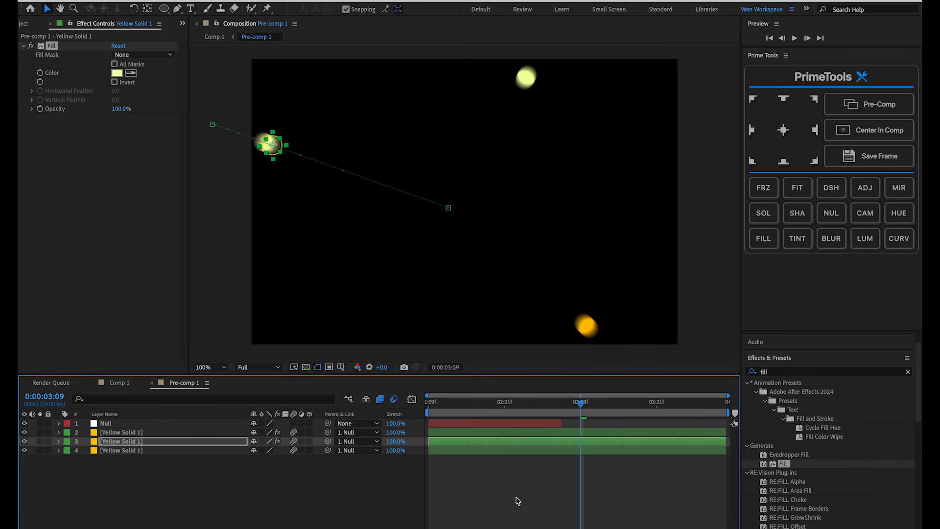
pyautogui.click(487, 454)
pyautogui.hotkey('ctrl', 'v')
# - Return to Comp 1 and play it back from 0:00:02:22 to check the recolored lights
pyautogui.click(120, 383)
pyautogui.moveTo(567, 405); pyautogui.dragTo(455, 405)
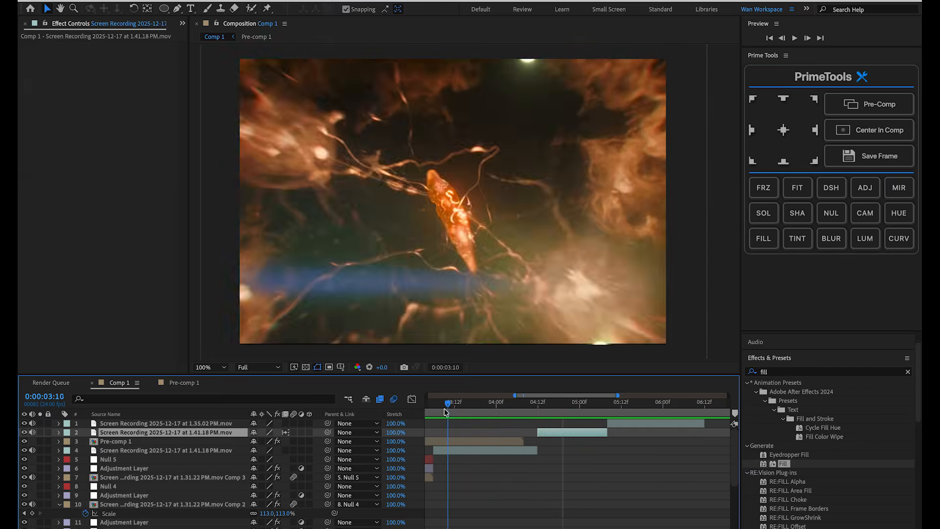
pyautogui.moveTo(445, 408); pyautogui.dragTo(498, 408)
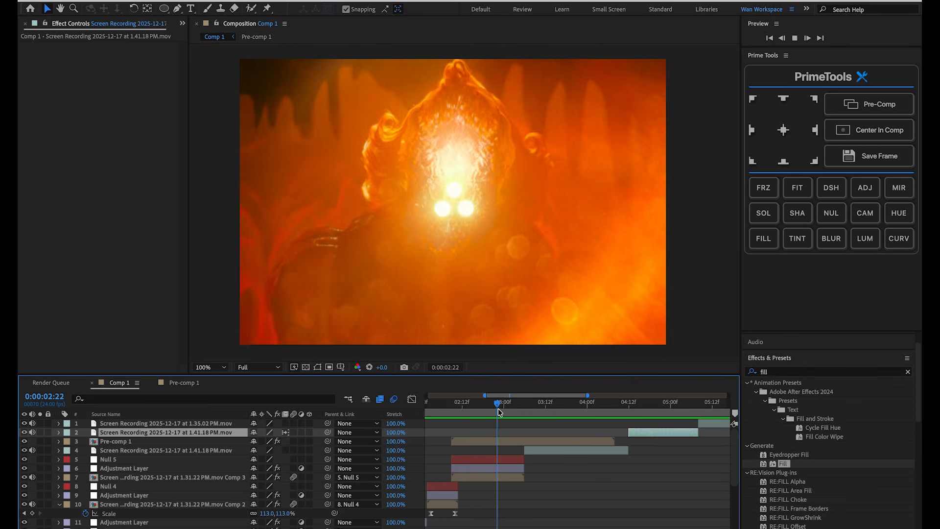
pyautogui.press('space')
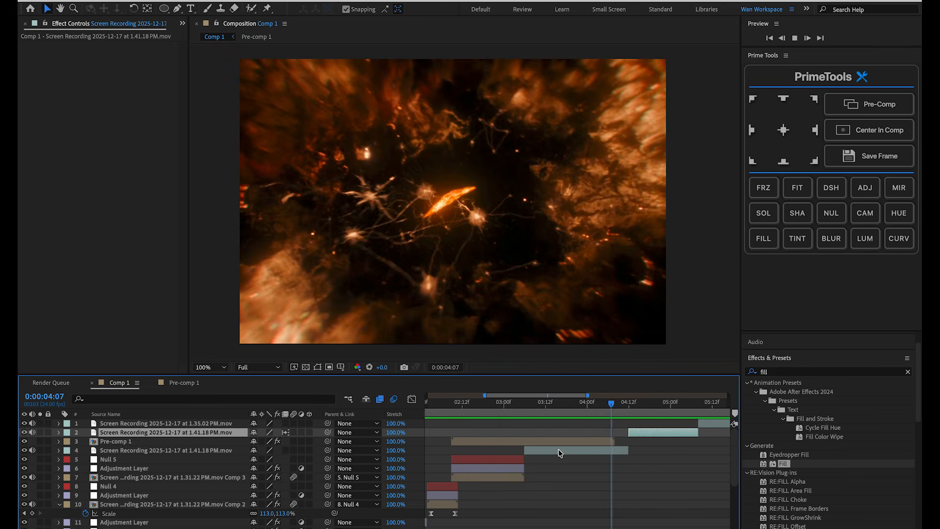
pyautogui.press('space')
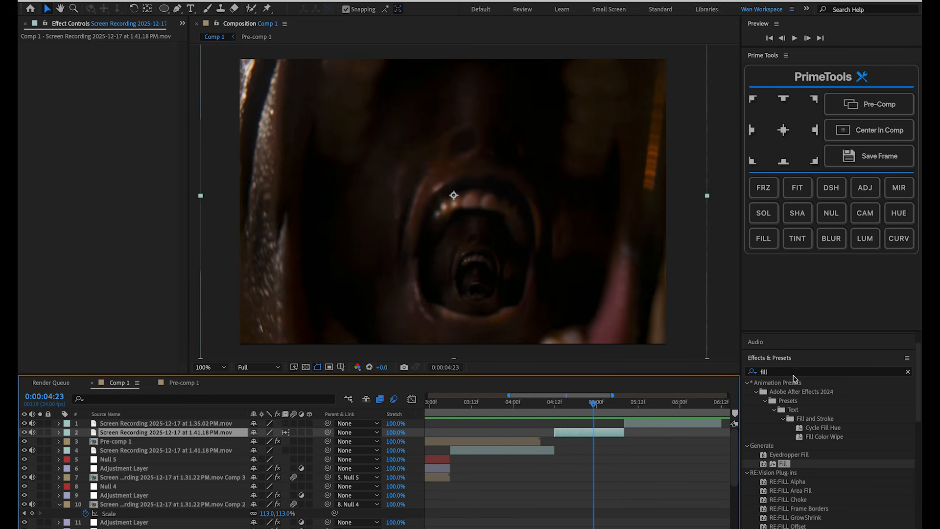
pyautogui.click(794, 374)
pyautogui.write('dissolve')
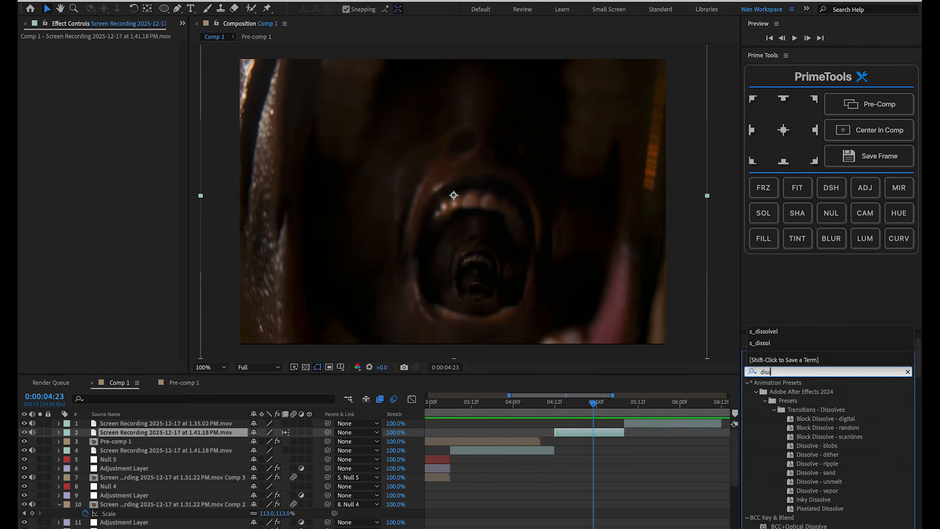
pyautogui.scroll(-10, 835, 453)
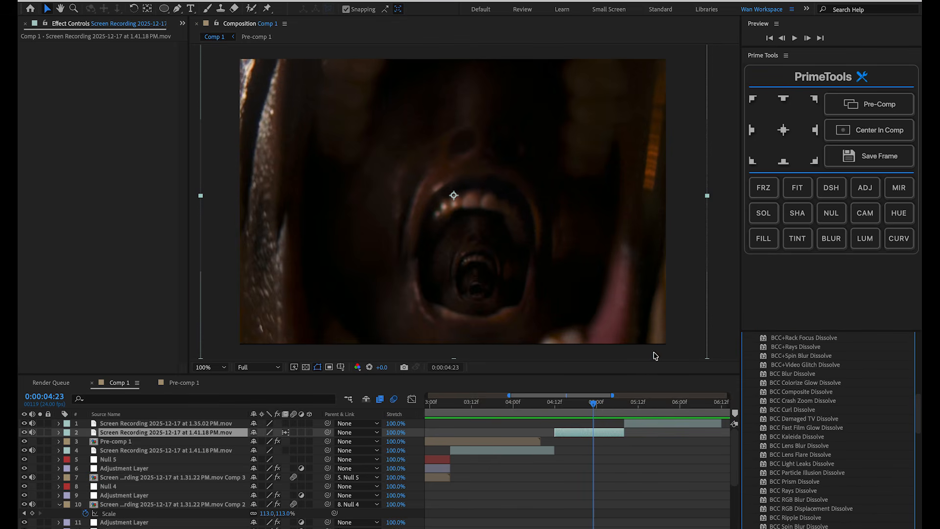
pyautogui.write('e lu')
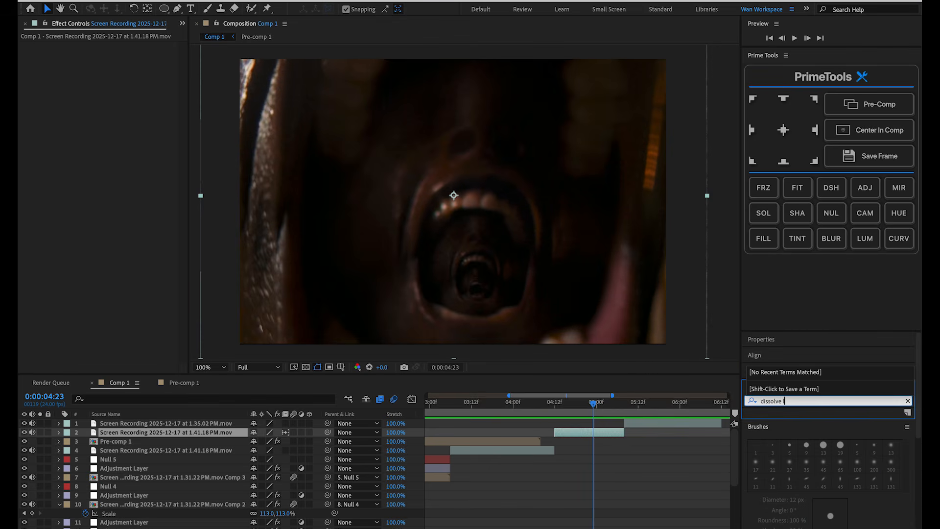
pyautogui.press('BackSpace')
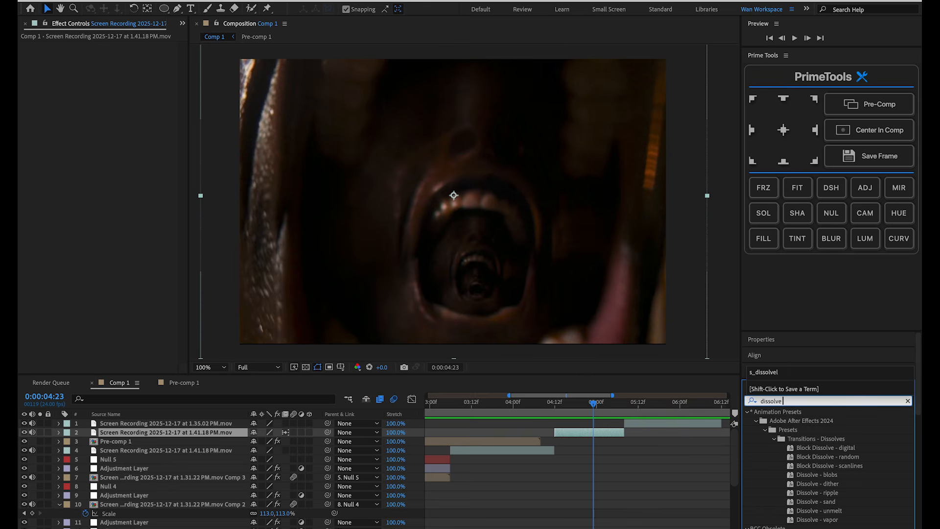
pyautogui.press('BackSpace')
pyautogui.press('BackSpace')
pyautogui.press('BackSpace')
pyautogui.press('BackSpace')
pyautogui.press('BackSpace')
pyautogui.press('BackSpace')
pyautogui.press('BackSpace')
pyautogui.press('BackSpace')
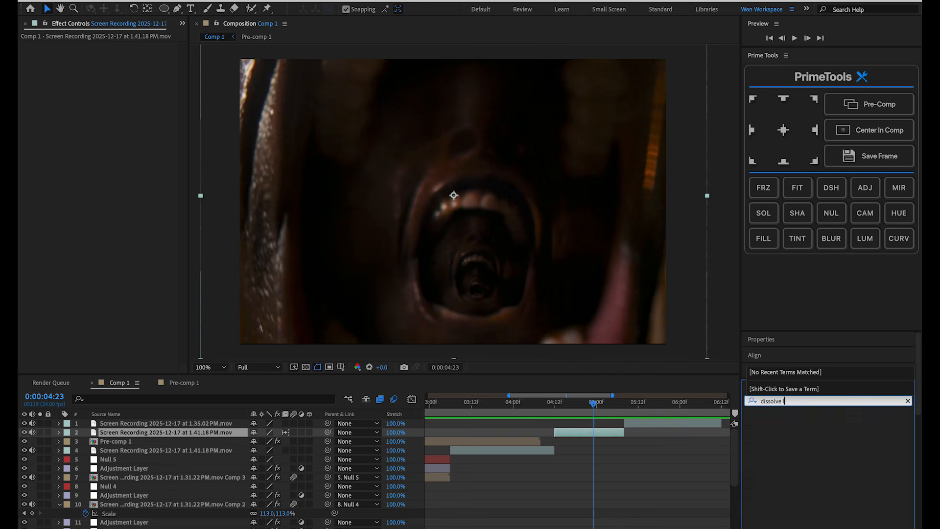
# - Search the effects for "s_dissolvel" and apply S_DissolveLuma to the 1.41.18 PM clip on layer 2
pyautogui.write('s_')
pyautogui.write('dissolvel')
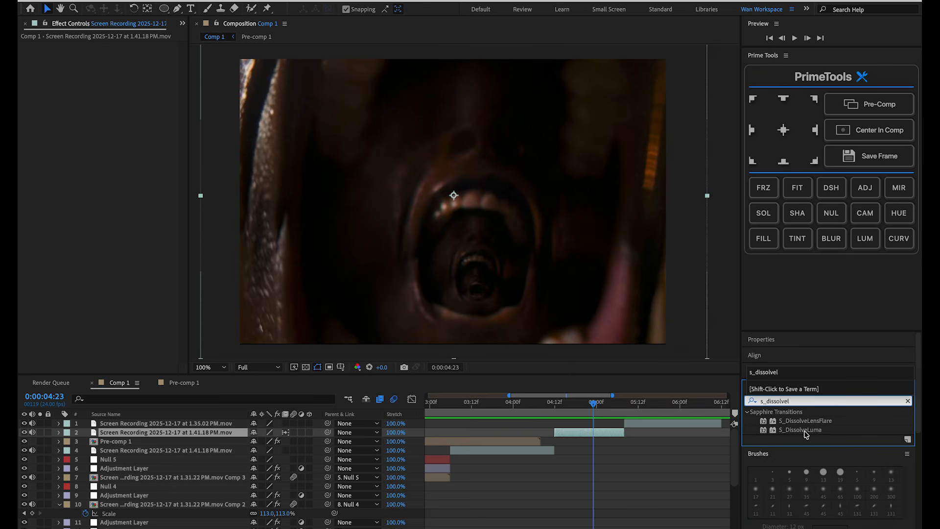
pyautogui.moveTo(804, 433); pyautogui.dragTo(609, 435)
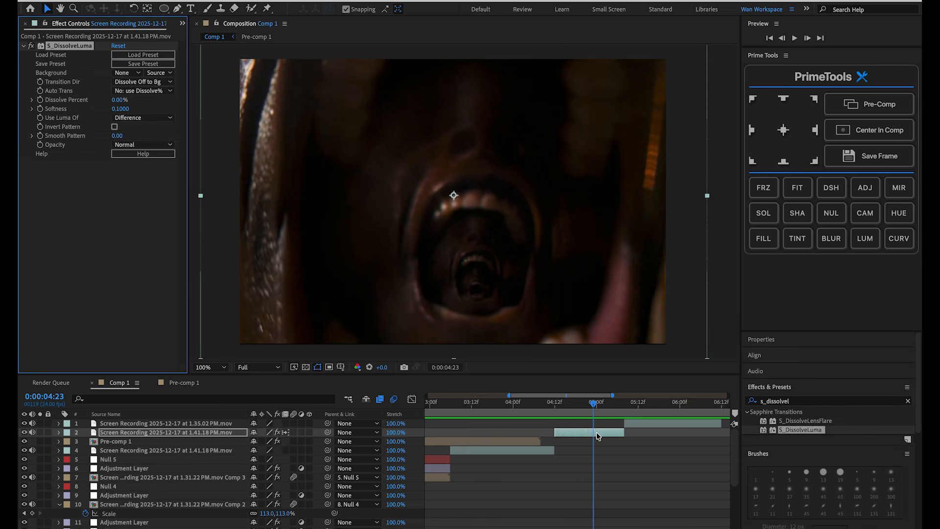
# - Keyframe Dissolve Percent at 13% on the first frame of the layer 2 clip, at 0:00:04:12
pyautogui.press('i')
pyautogui.moveTo(124, 99); pyautogui.dragTo(128, 100)
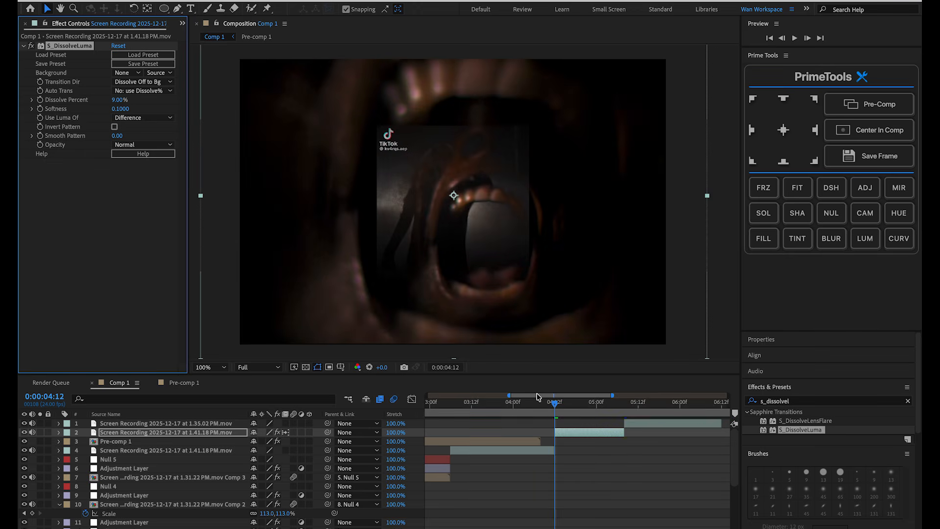
pyautogui.scroll(-5, 556, 506)
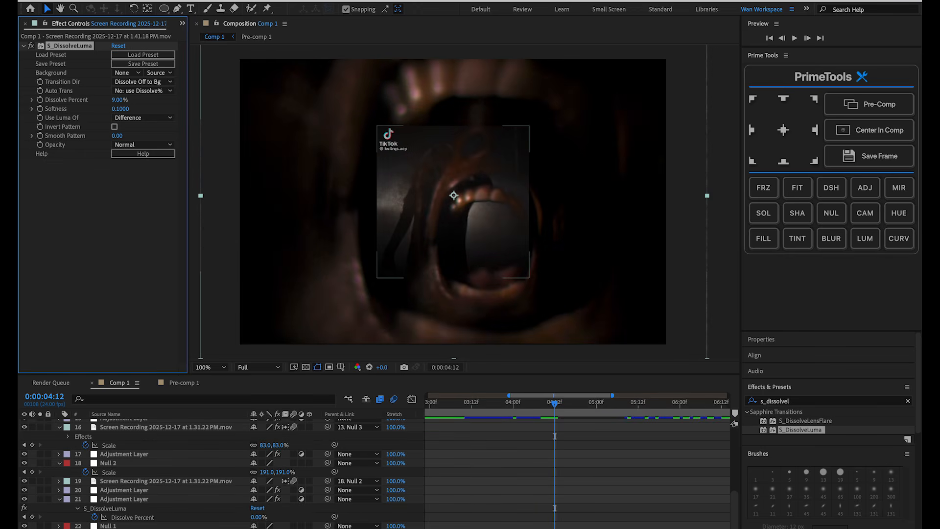
pyautogui.click(554, 403)
pyautogui.scroll(10, 435, 502)
pyautogui.moveTo(119, 100); pyautogui.dragTo(121, 101)
pyautogui.click(41, 100)
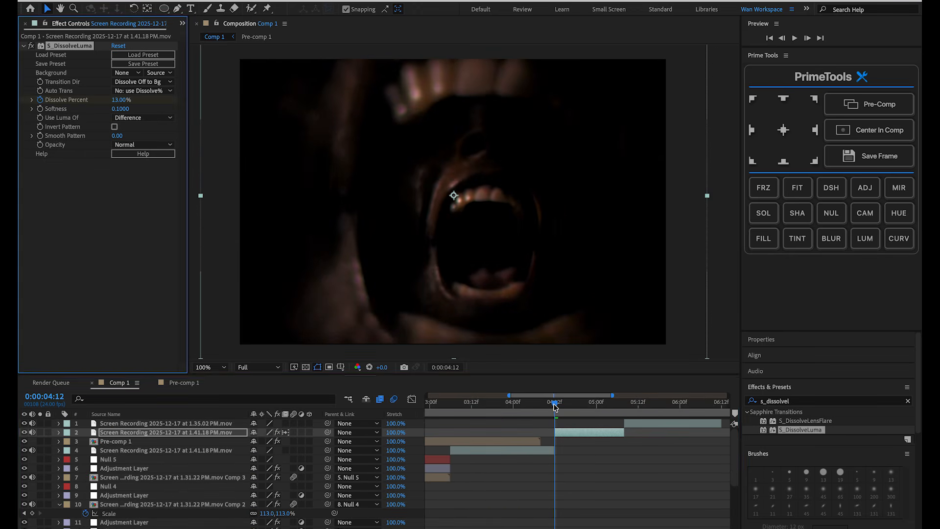
# - Add a second Dissolve Percent keyframe of 0% at 0:00:04:18
pyautogui.moveTo(555, 404); pyautogui.dragTo(576, 404)
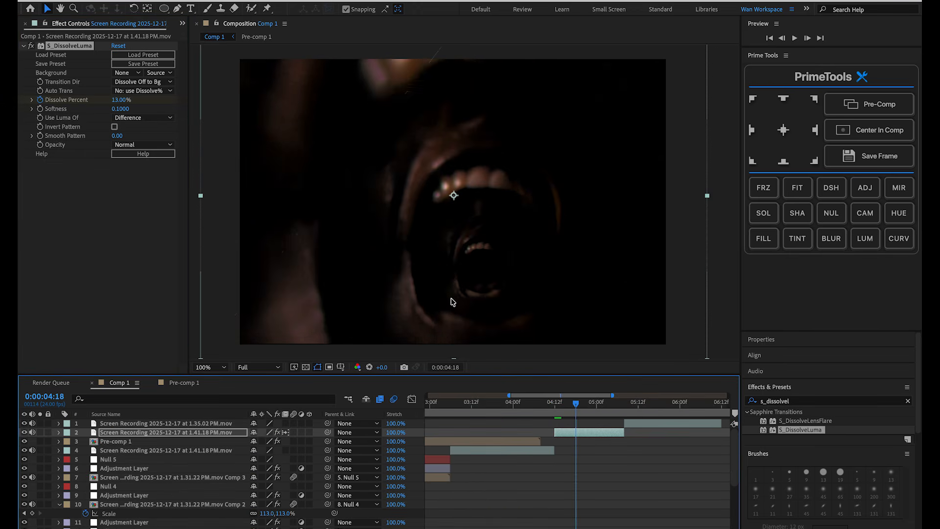
pyautogui.click(121, 100)
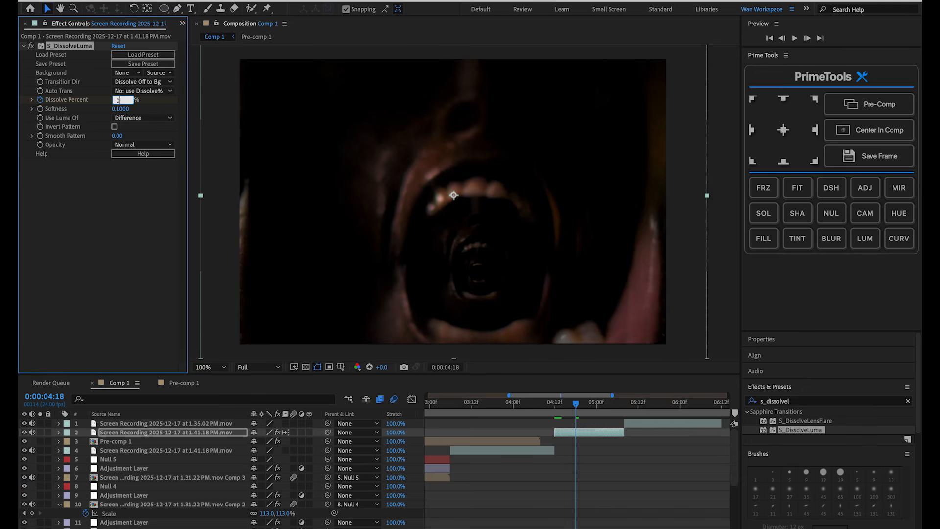
pyautogui.write('0')
pyautogui.press('Return')
# - Play back from 0:00:04:04 to review the luma dissolve into the layer 2 clip
pyautogui.moveTo(574, 405); pyautogui.dragTo(527, 406)
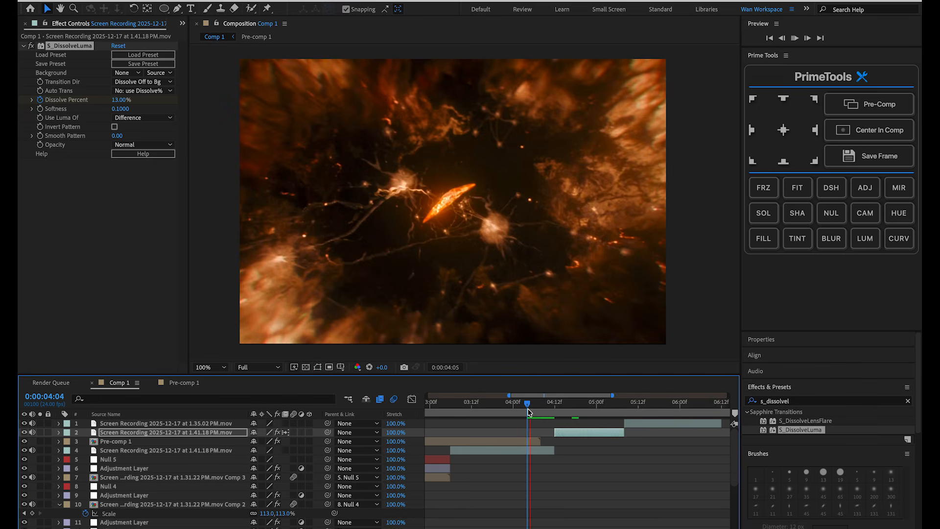
pyautogui.press('space')
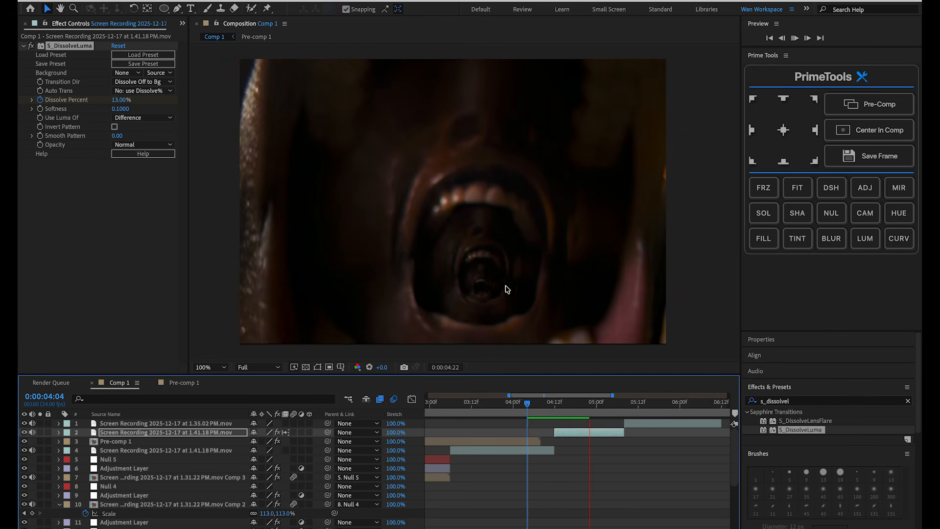
pyautogui.click(593, 404)
pyautogui.moveTo(593, 404)
pyautogui.mouseDown()
pyautogui.moveTo(569, 404)
pyautogui.moveTo(585, 404)
pyautogui.moveTo(578, 406)
pyautogui.mouseUp()
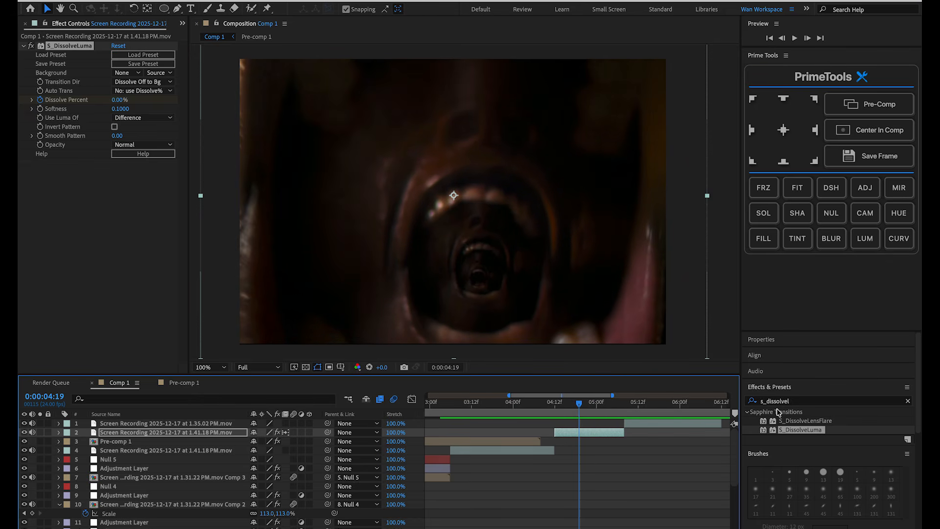
pyautogui.click(761, 403)
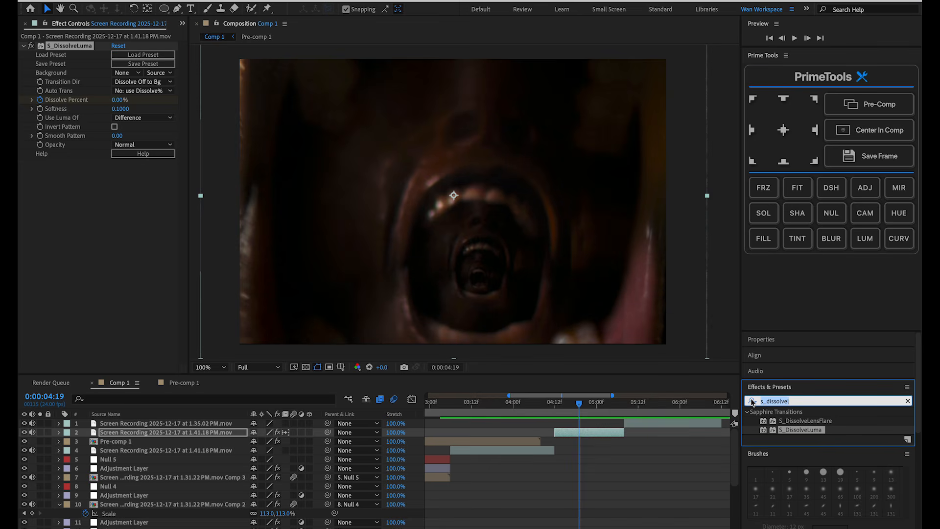
pyautogui.write('chrom')
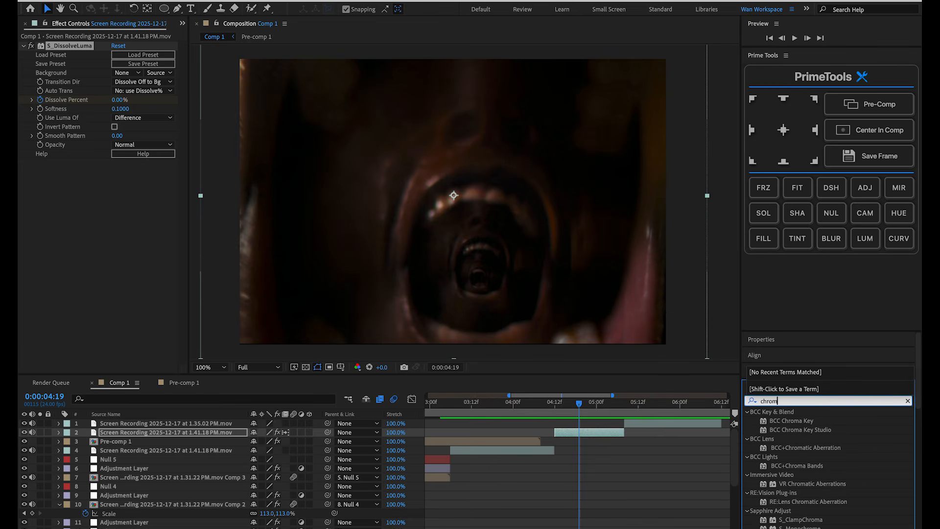
pyautogui.write('e')
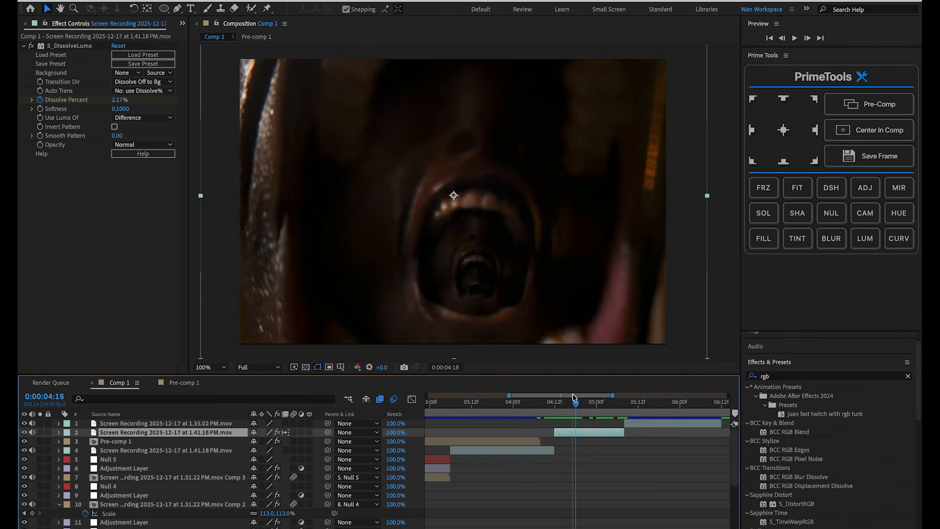
# - Move to 0:00:05:03 and apply Motion Tile to the layer 2 clip with Output Width and Output Height at 200
pyautogui.moveTo(582, 388); pyautogui.dragTo(611, 408)
pyautogui.press('super+s')
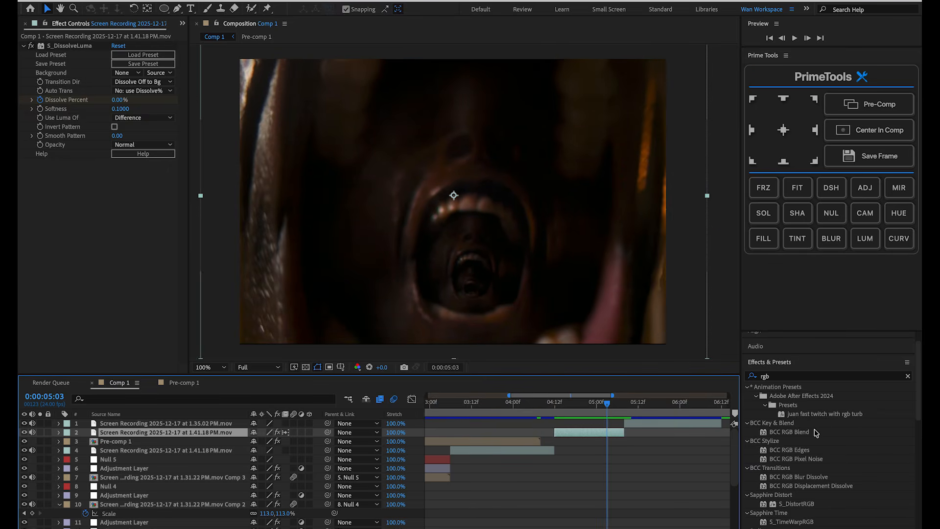
pyautogui.click(781, 377)
pyautogui.write('motion')
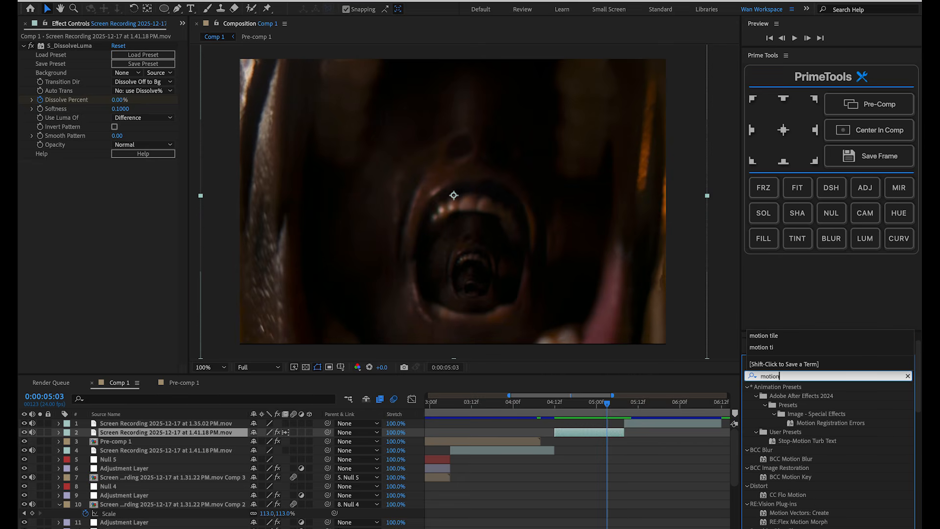
pyautogui.scroll(-5, 801, 460)
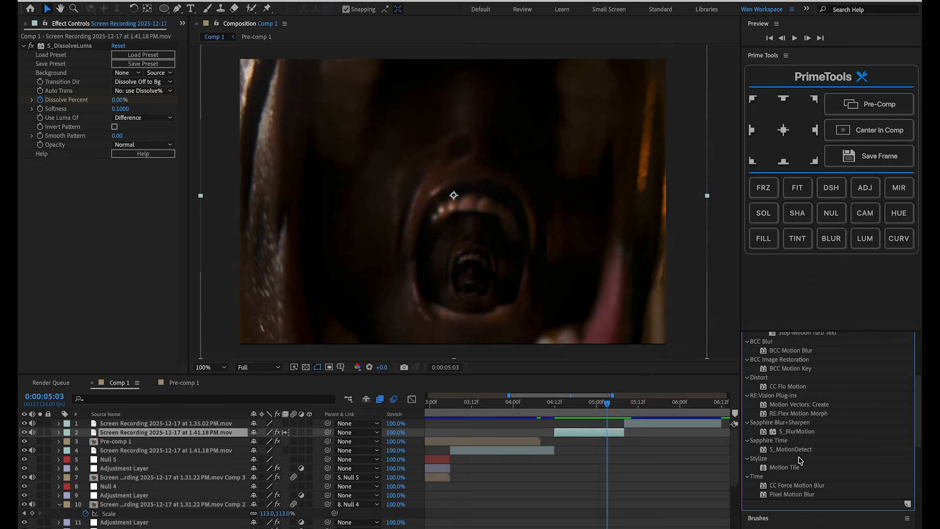
pyautogui.write('tile')
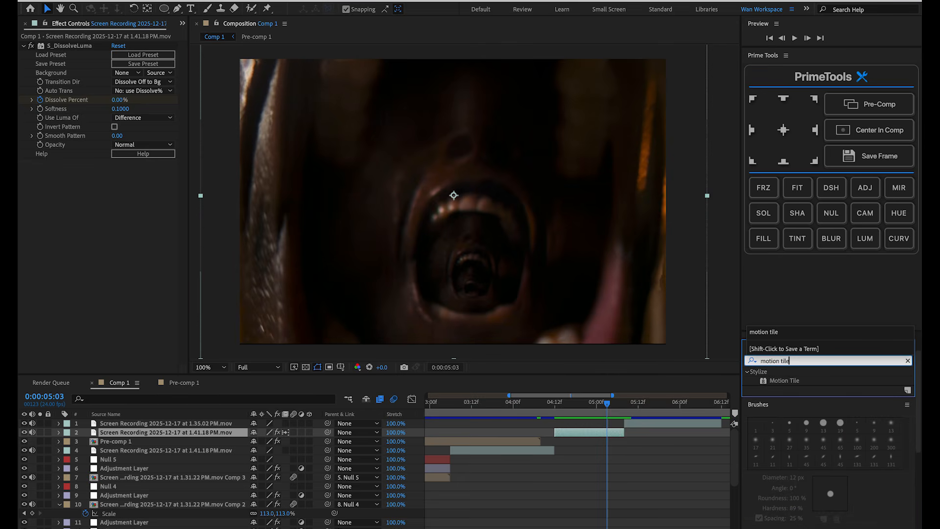
pyautogui.moveTo(782, 380); pyautogui.dragTo(602, 431)
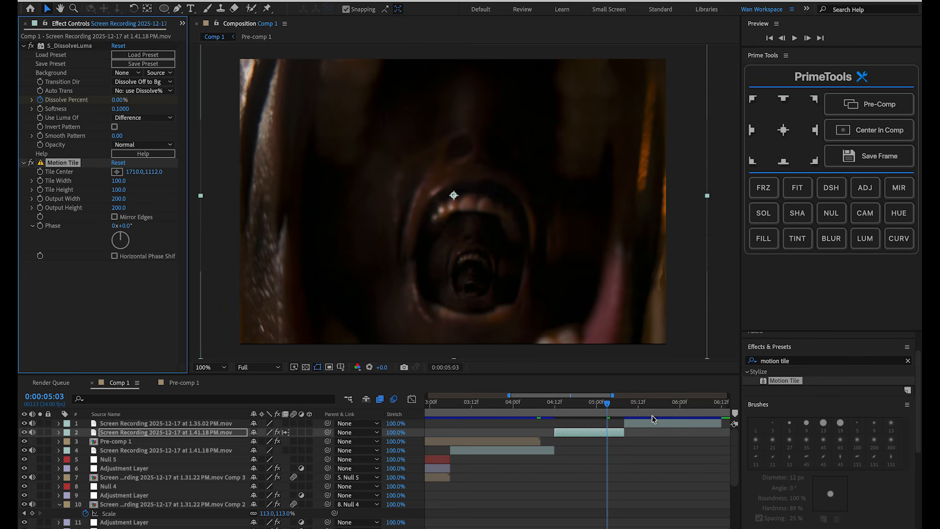
# - Add Position and Scale keyframes to the layer 2 clip at 0:00:05:03 and show all its keyframed properties
pyautogui.press('p')
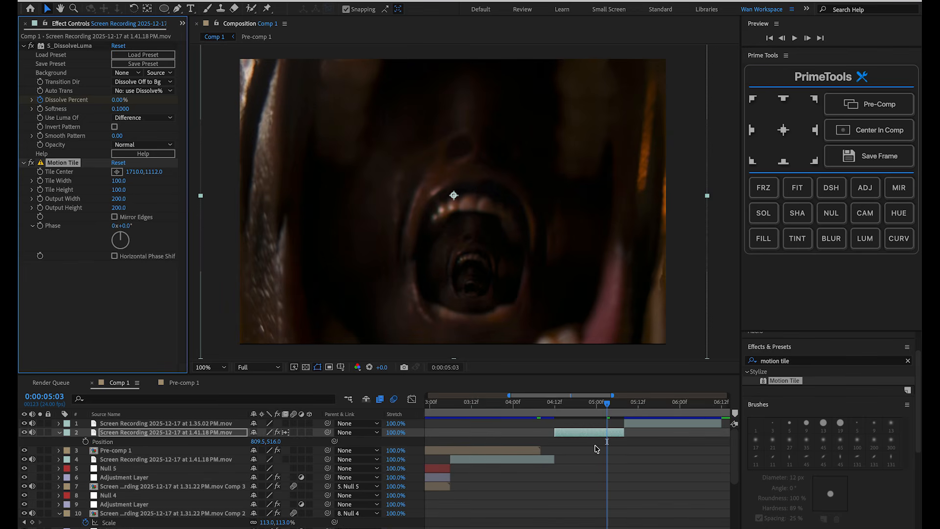
pyautogui.press('s')
pyautogui.click(86, 441)
pyautogui.press('u')
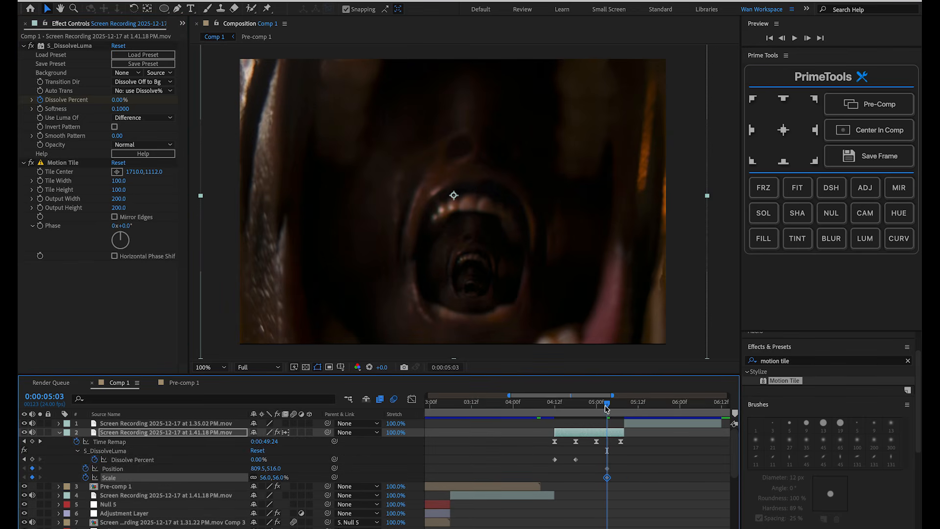
# - Try changing Position to 567.5, 516.0 and Scale to 58% at 0:00:05:07, and undo both changes
pyautogui.moveTo(607, 408); pyautogui.dragTo(619, 408)
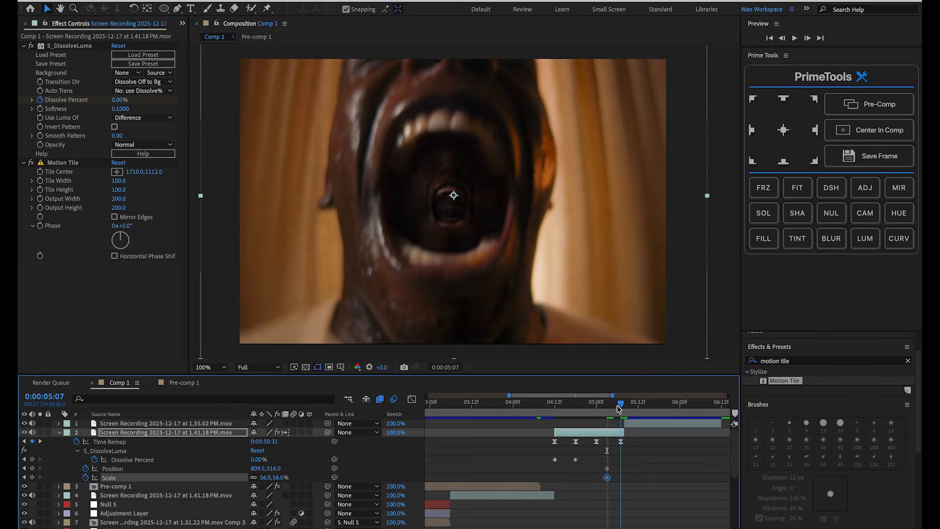
pyautogui.moveTo(258, 469); pyautogui.dragTo(278, 478)
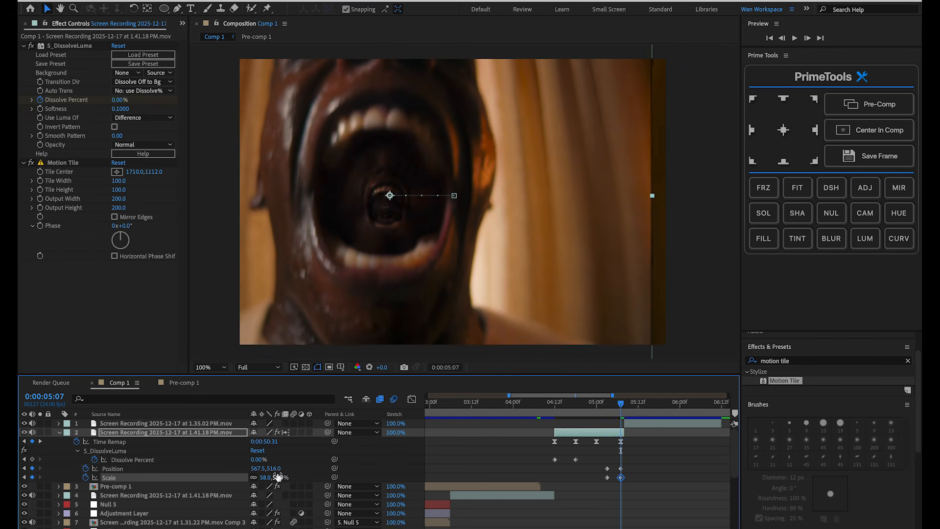
pyautogui.hotkey('ctrl', 'z')
pyautogui.hotkey('ctrl', 'z')
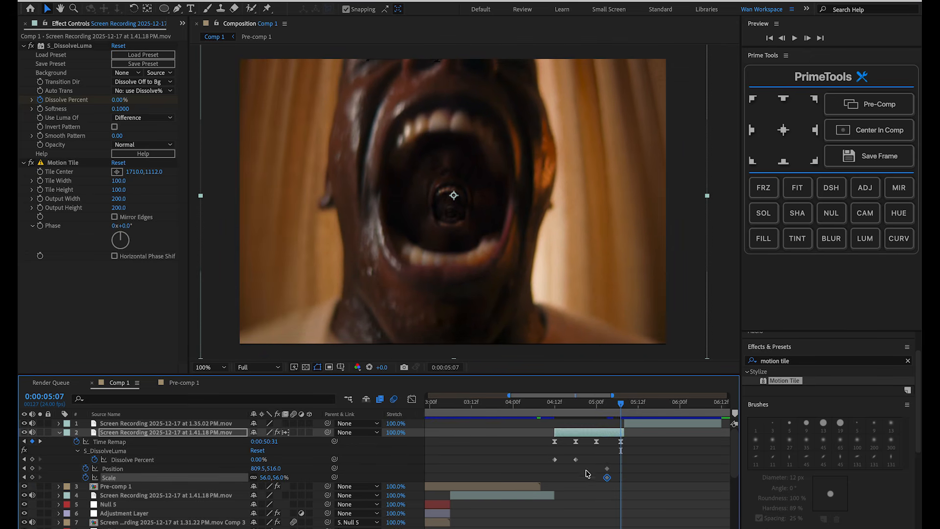
# - Remove the Position and Scale keyframes and Motion Tile from the layer 2 clip, and pre-compose it with all attributes moved into the new composition
pyautogui.press('Delete')
pyautogui.click(606, 469)
pyautogui.press('Delete')
pyautogui.press('super+shift+c')
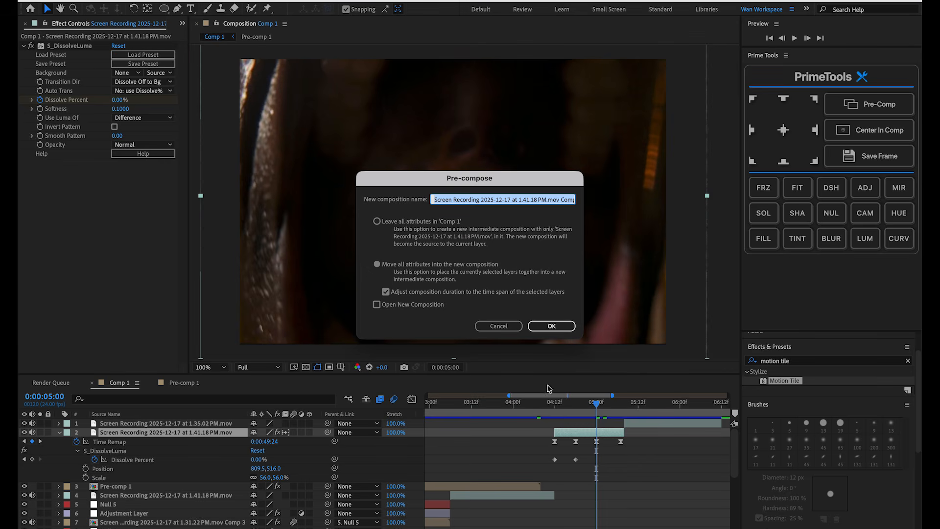
pyautogui.click(552, 325)
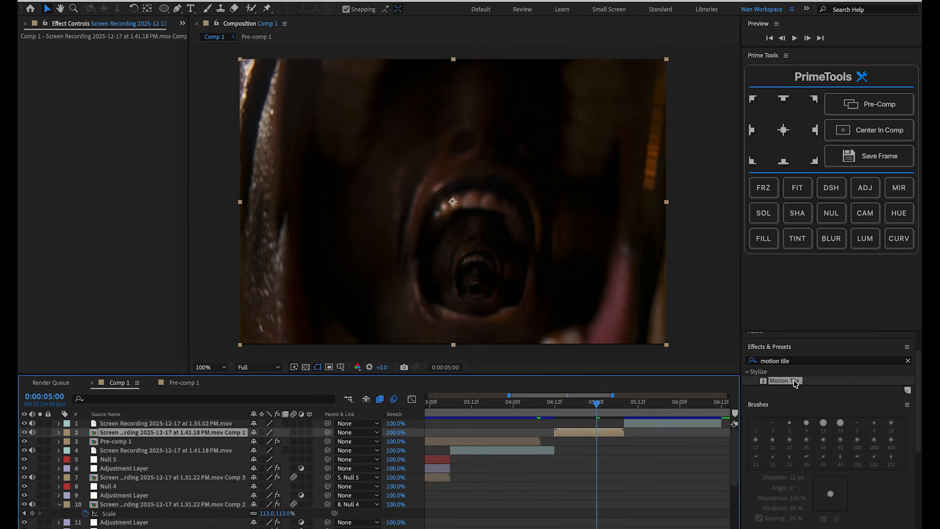
# - Apply Motion Tile to the layer 2 pre-comp with Output Width and Output Height at 200
pyautogui.moveTo(795, 383); pyautogui.dragTo(602, 411)
pyautogui.click(123, 83)
pyautogui.write('2')
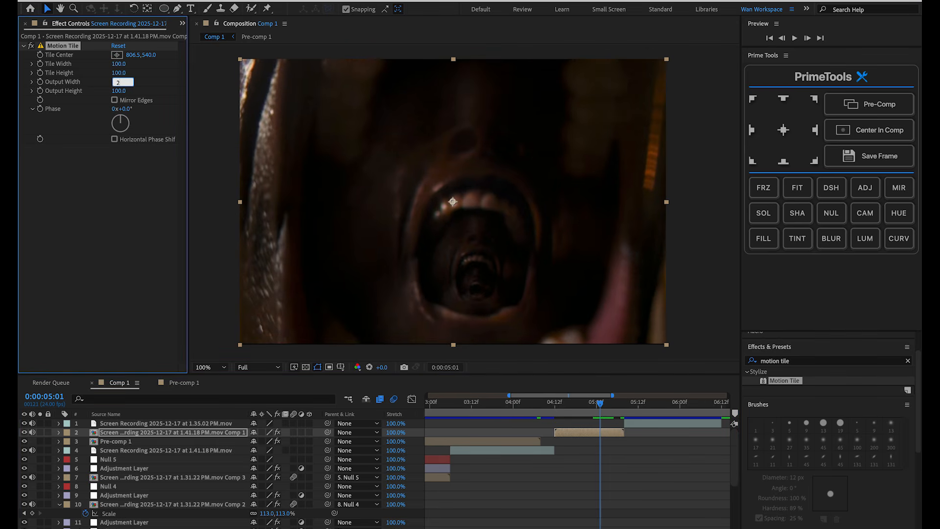
pyautogui.write('00')
pyautogui.press('Return')
# - Add Position and Scale keyframes to the layer 2 pre-comp at 0:00:05:01 and show both properties together
pyautogui.press('p')
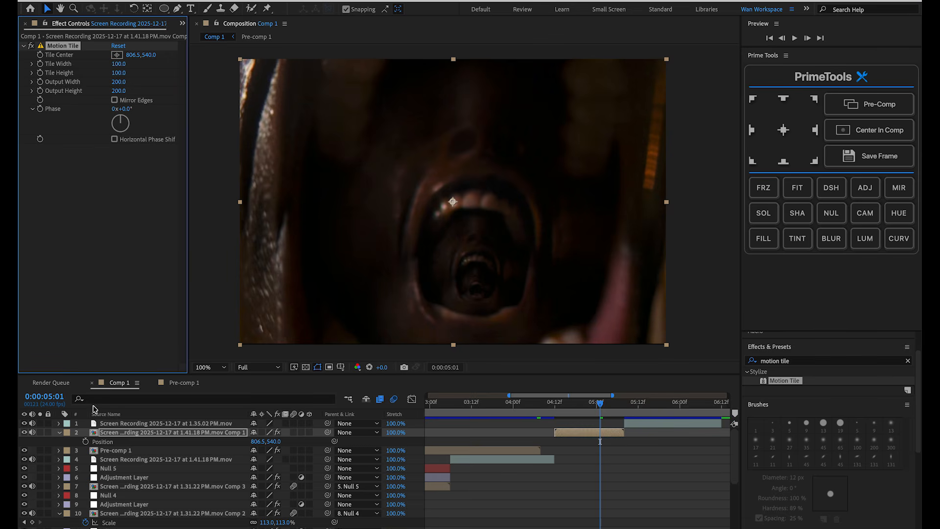
pyautogui.click(86, 455)
pyautogui.press('s')
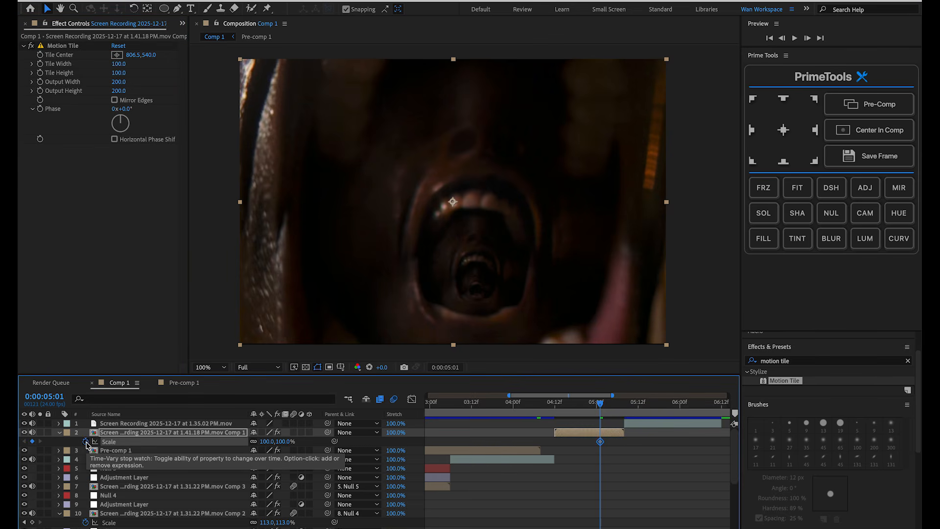
pyautogui.click(85, 441)
pyautogui.hotkey('shift', 'p')
# - Try Position 529.5, 433.0 and Scale 71% on the layer 2 pre-comp at 0:00:05:07
pyautogui.moveTo(612, 404); pyautogui.dragTo(621, 404)
pyautogui.moveTo(259, 443); pyautogui.dragTo(119, 449)
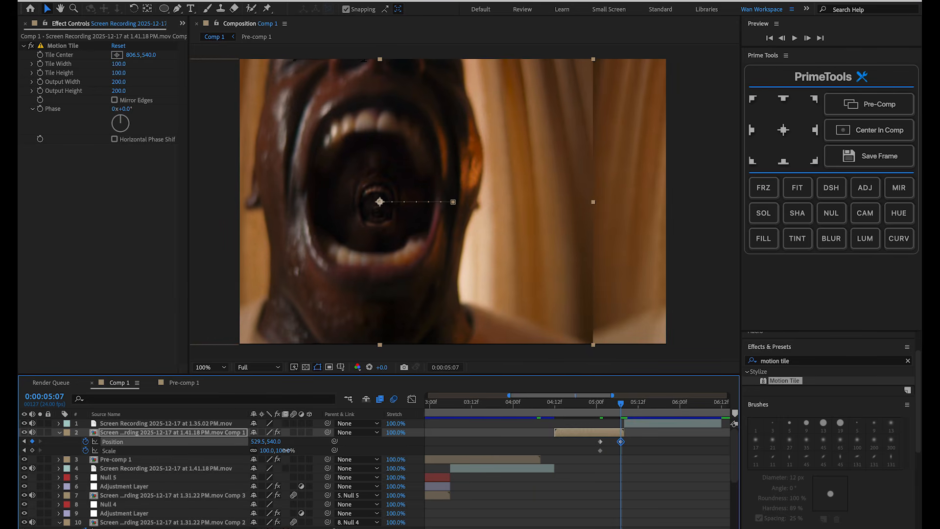
pyautogui.moveTo(286, 450); pyautogui.dragTo(227, 434)
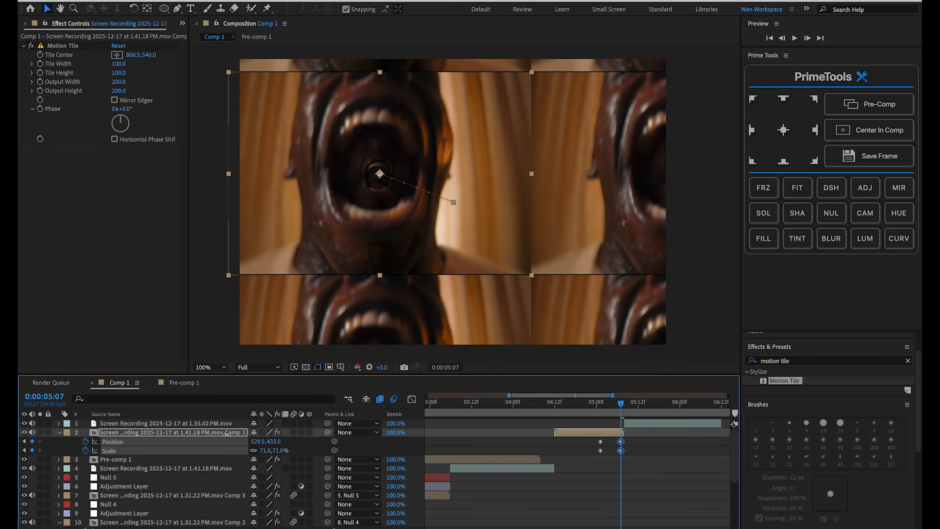
# - At 0:00:05:07, set the layer 2 pre-comp's Position to 1323.5, 832.0 and Scale to 112%
pyautogui.moveTo(625, 404)
pyautogui.mouseDown()
pyautogui.moveTo(642, 404)
pyautogui.moveTo(620, 404)
pyautogui.mouseUp()
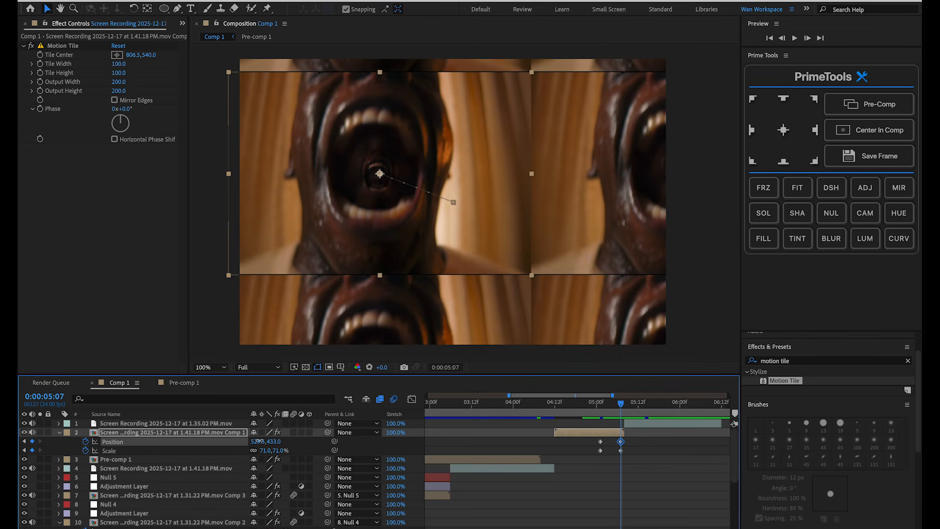
pyautogui.moveTo(259, 441); pyautogui.dragTo(354, 442)
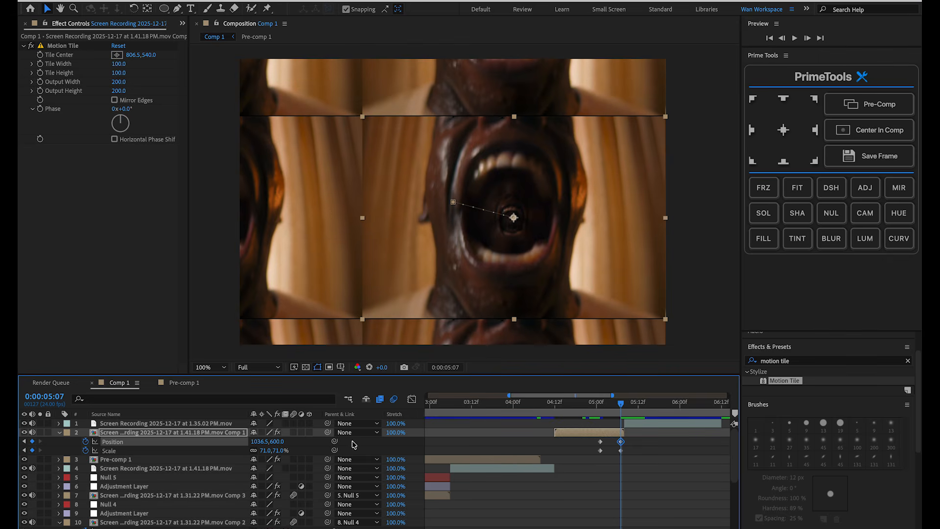
pyautogui.click(273, 452)
pyautogui.moveTo(286, 453); pyautogui.dragTo(333, 446)
pyautogui.moveTo(277, 443); pyautogui.dragTo(337, 449)
pyautogui.moveTo(282, 442); pyautogui.dragTo(336, 444)
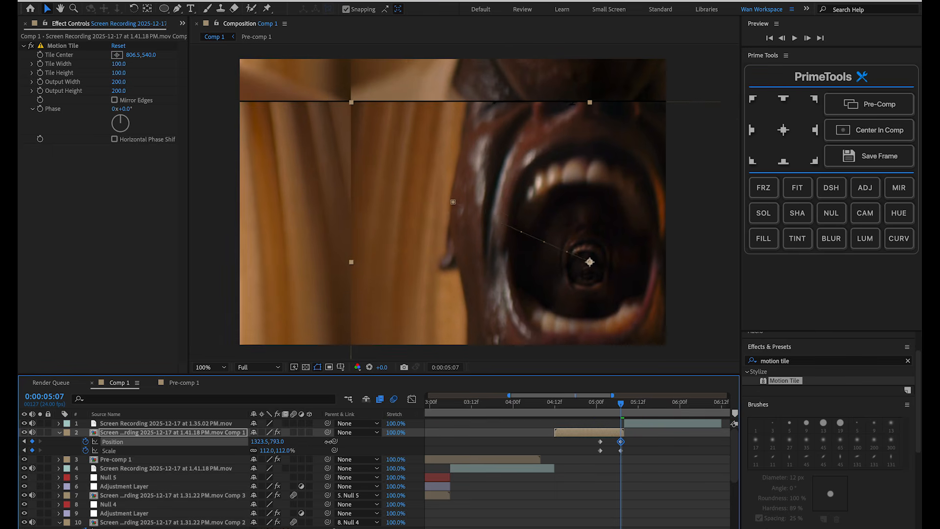
# - Separate the Position dimensions of the layer 2 pre-comp into X Position and Y Position
pyautogui.moveTo(623, 406); pyautogui.dragTo(636, 424)
pyautogui.click(631, 425)
pyautogui.hscroll(3, 636, 424)
pyautogui.moveTo(570, 409); pyautogui.dragTo(553, 409)
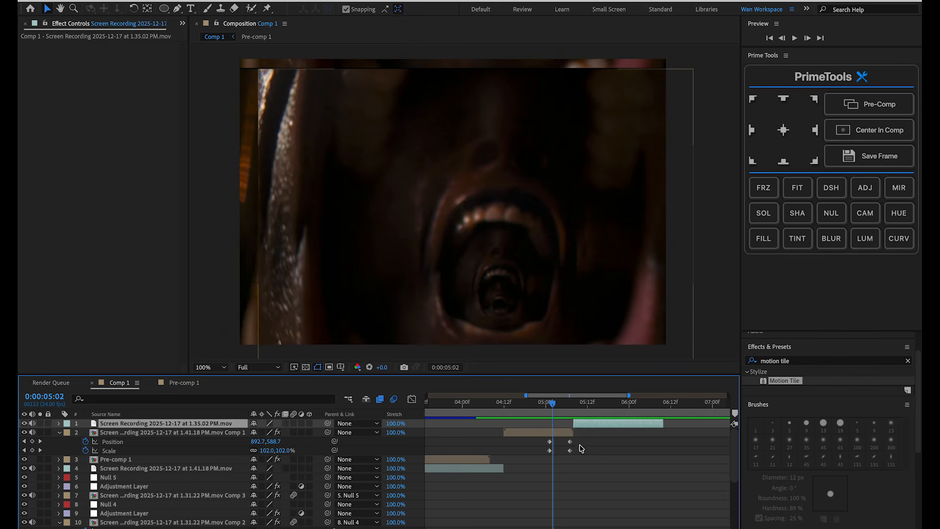
pyautogui.moveTo(584, 444); pyautogui.dragTo(504, 451)
pyautogui.click(507, 447)
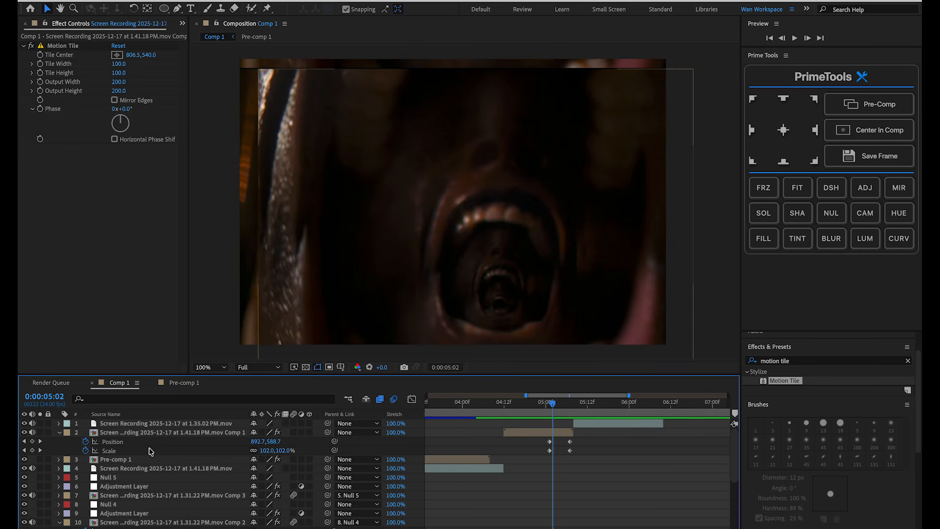
pyautogui.click(112, 442)
pyautogui.rightClick(146, 445)
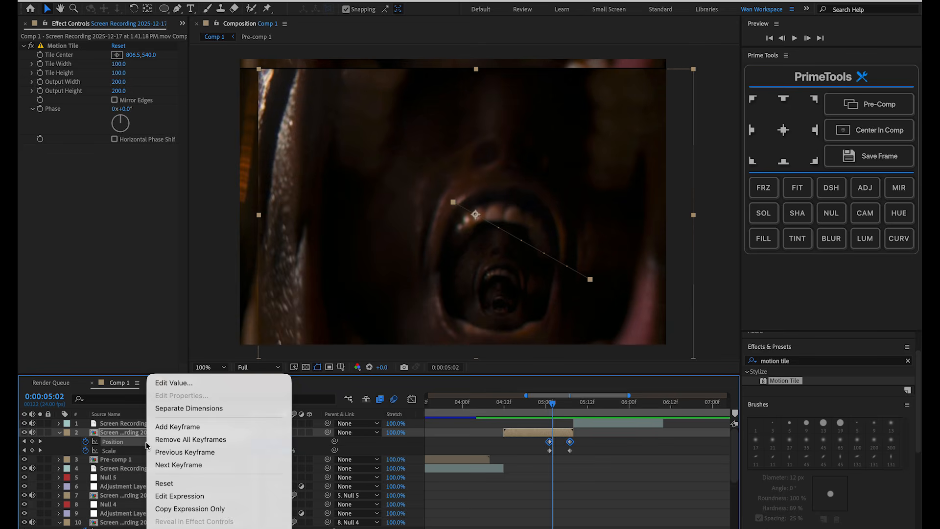
pyautogui.click(176, 424)
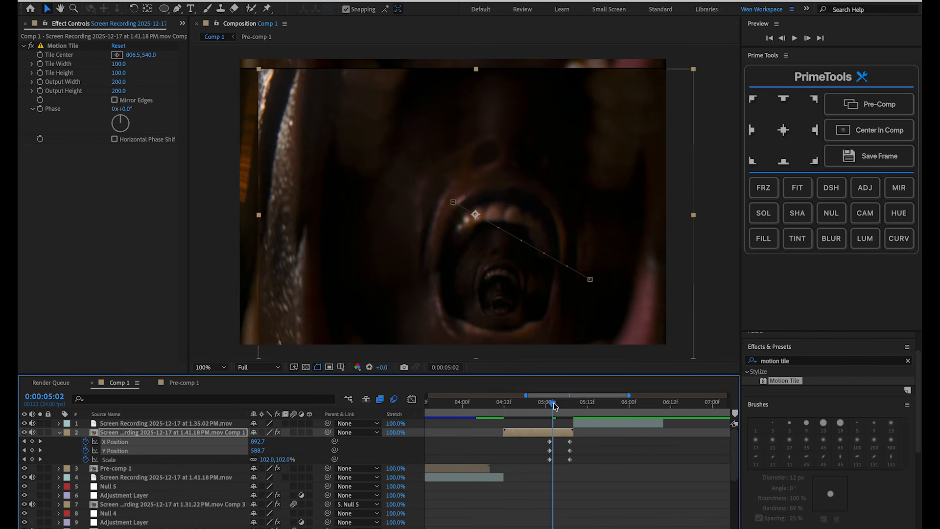
# - Apply Easy Ease to all X Position, Y Position and Scale keyframes, and set the graph editor to edit the value graph
pyautogui.moveTo(554, 405); pyautogui.dragTo(561, 406)
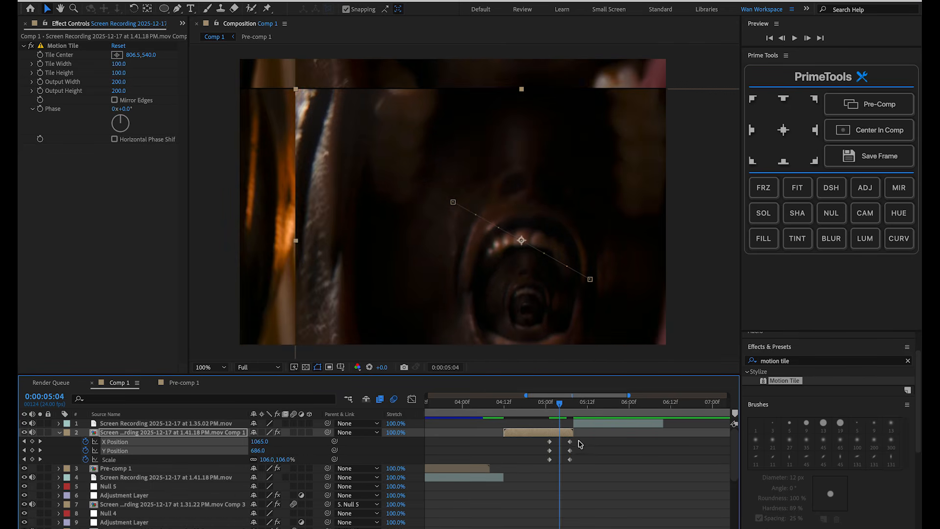
pyautogui.moveTo(579, 440); pyautogui.dragTo(516, 467)
pyautogui.press('F9')
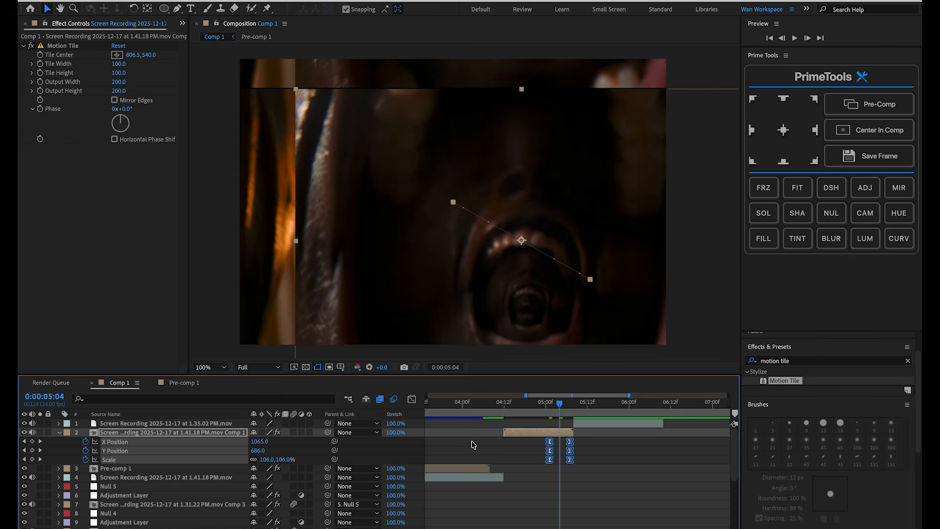
pyautogui.click(411, 401)
pyautogui.rightClick(467, 414)
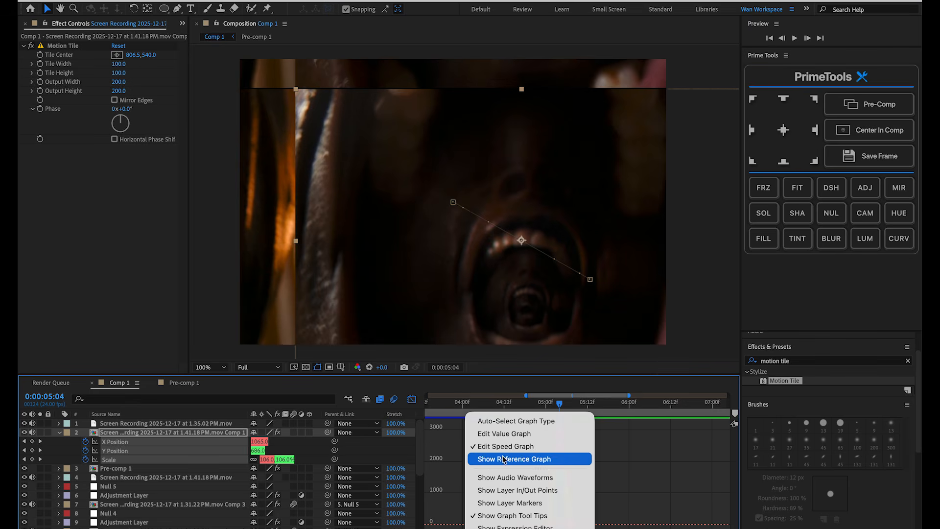
pyautogui.click(504, 434)
pyautogui.click(415, 400)
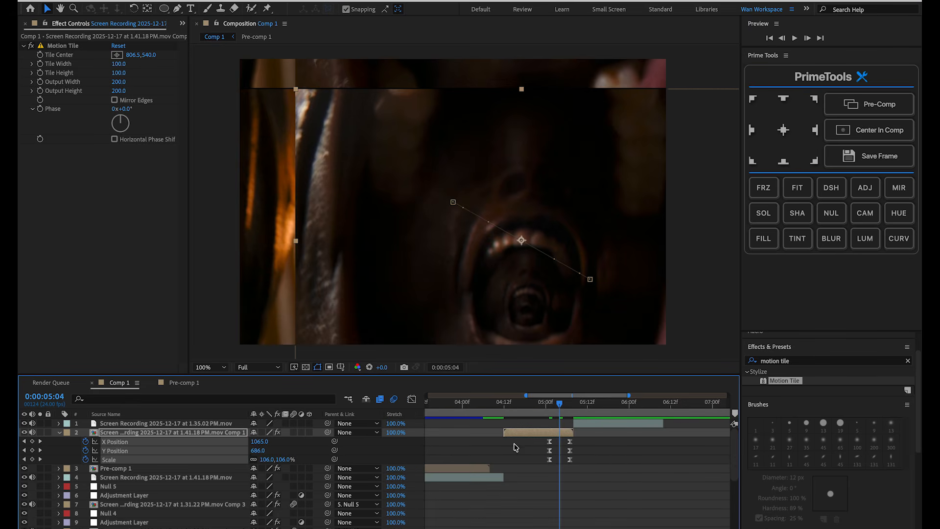
# - Reshape the X Position value curve to start slowly from 0:00:05:01 and rise steeply into the 0:00:05:07 keyframe
pyautogui.click(550, 442)
pyautogui.hotkey('shift', 'F3')
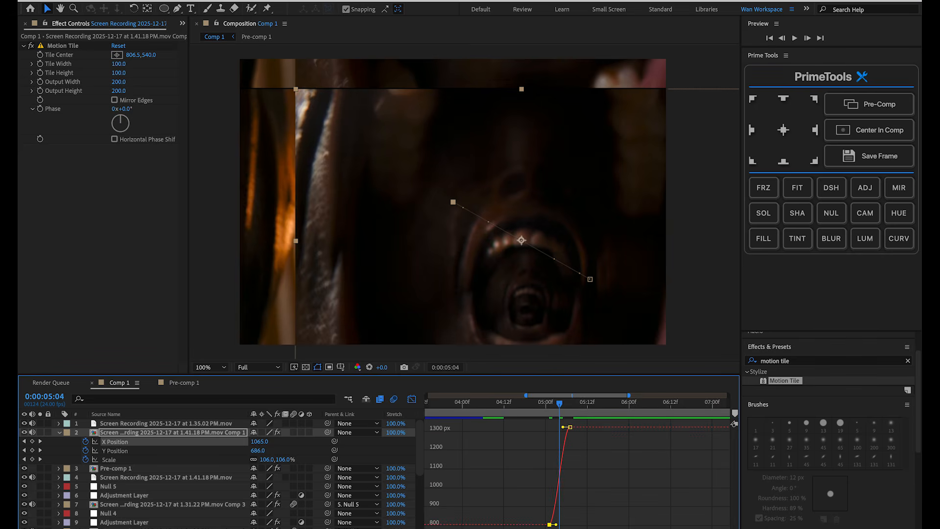
pyautogui.press('=')
pyautogui.press('=')
pyautogui.press('=')
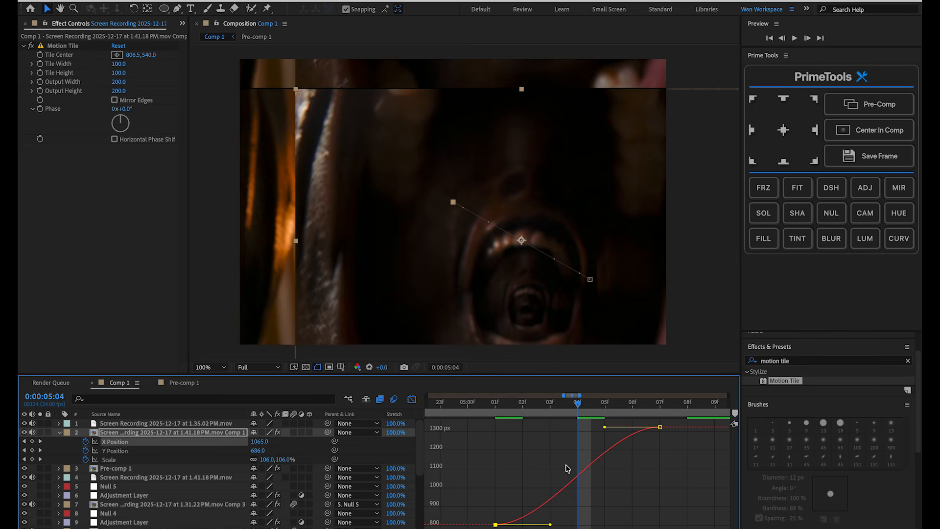
pyautogui.moveTo(606, 429); pyautogui.dragTo(641, 508)
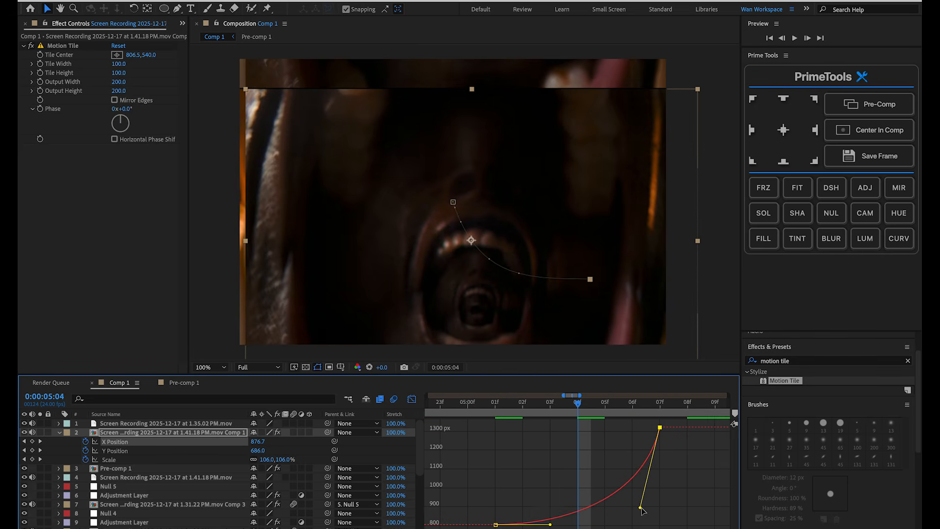
pyautogui.moveTo(549, 526); pyautogui.dragTo(618, 517)
pyautogui.click(411, 398)
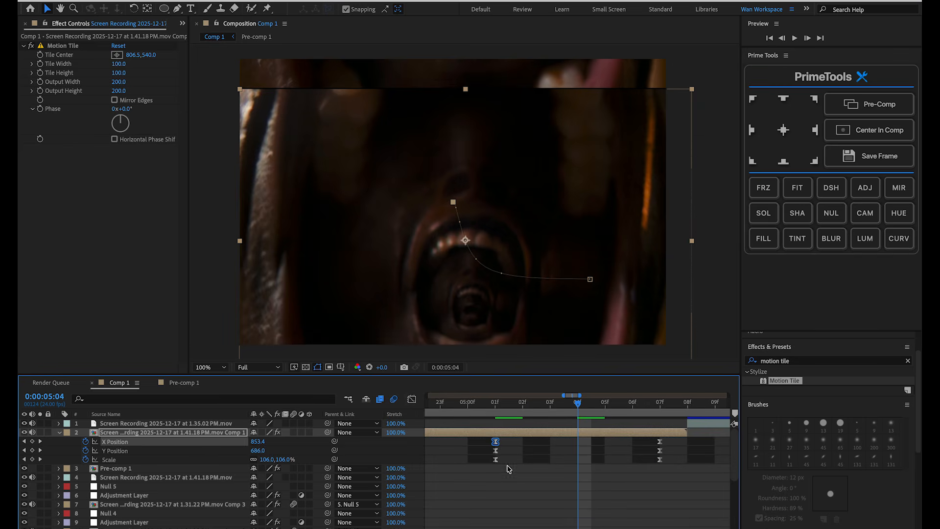
# - Reshape the Y Position value curve with the same slow start and steep rise into its last keyframe
pyautogui.click(495, 451)
pyautogui.click(411, 398)
pyautogui.moveTo(550, 524); pyautogui.dragTo(608, 521)
pyautogui.moveTo(605, 427); pyautogui.dragTo(644, 501)
pyautogui.click(411, 399)
# - Reshape the Scale value curve to stay nearly flat at first and rise steeply into the 0:00:05:07 keyframe
pyautogui.click(495, 459)
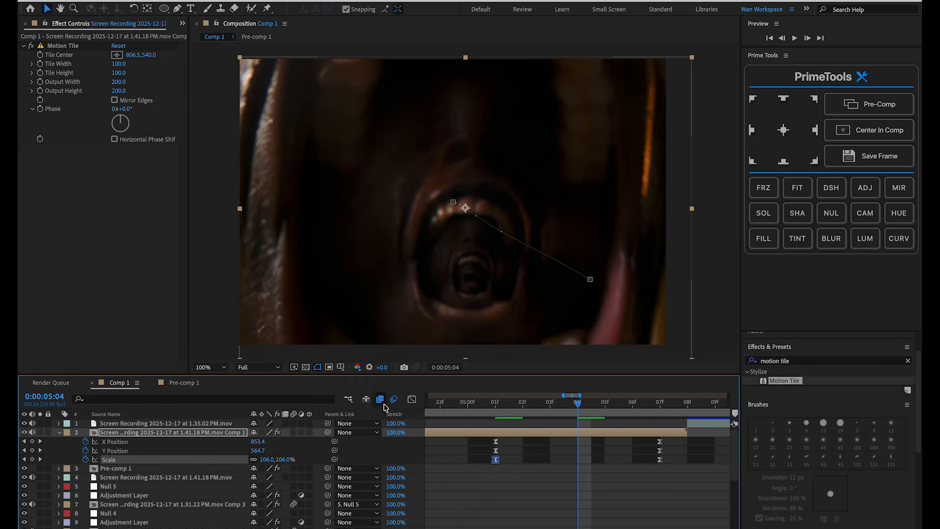
pyautogui.click(412, 399)
pyautogui.moveTo(550, 524); pyautogui.dragTo(629, 522)
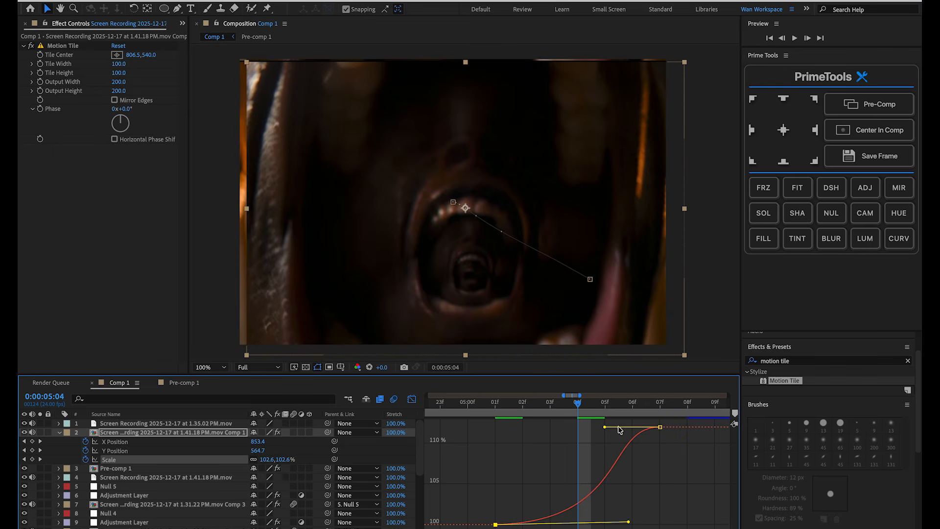
pyautogui.moveTo(605, 428); pyautogui.dragTo(633, 507)
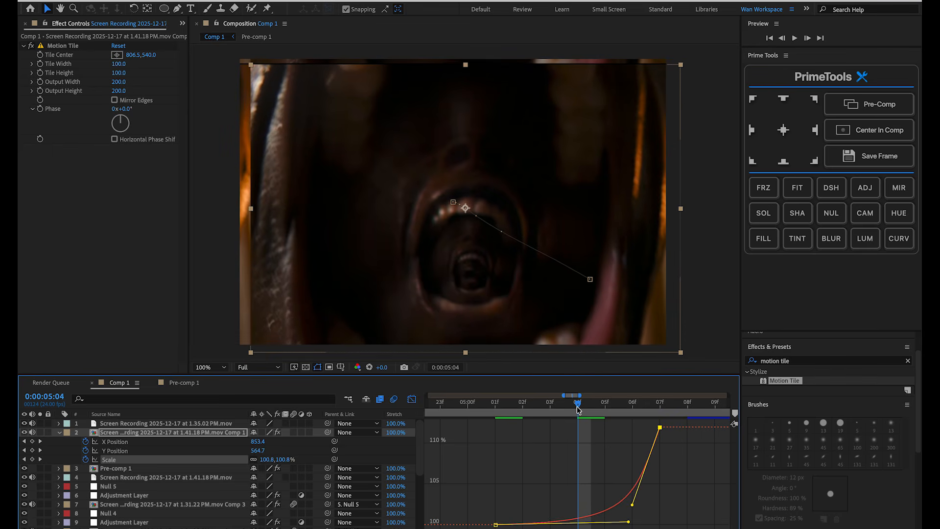
# - Play back the eased transition from the layer 2 pre-comp into the next clip
pyautogui.moveTo(578, 407); pyautogui.dragTo(414, 425)
pyautogui.press('space')
pyautogui.press('space')
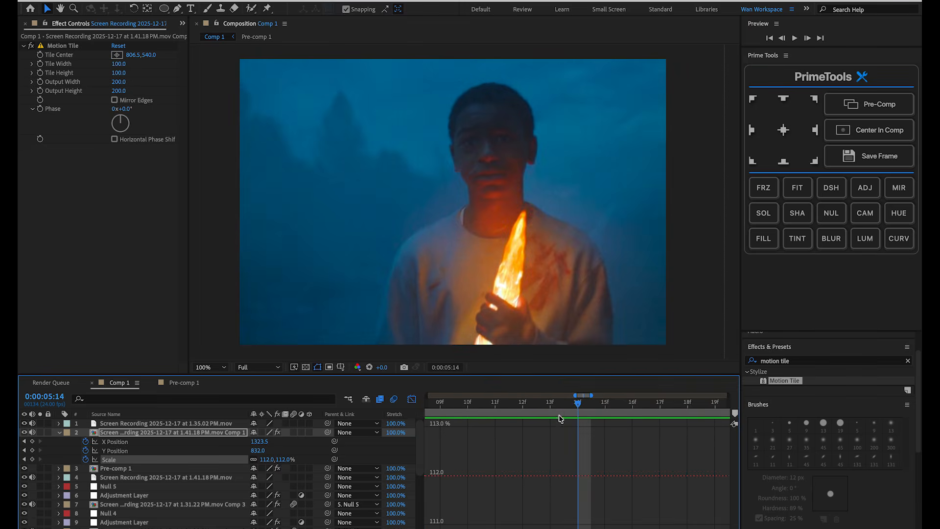
# - Return to the layer view, enable motion blur on the layer 2 pre-comp and turn on Mirror Edges in its Motion Tile
pyautogui.moveTo(575, 405); pyautogui.dragTo(616, 405)
pyautogui.click(412, 399)
pyautogui.press('-')
pyautogui.press('-')
pyautogui.press('-')
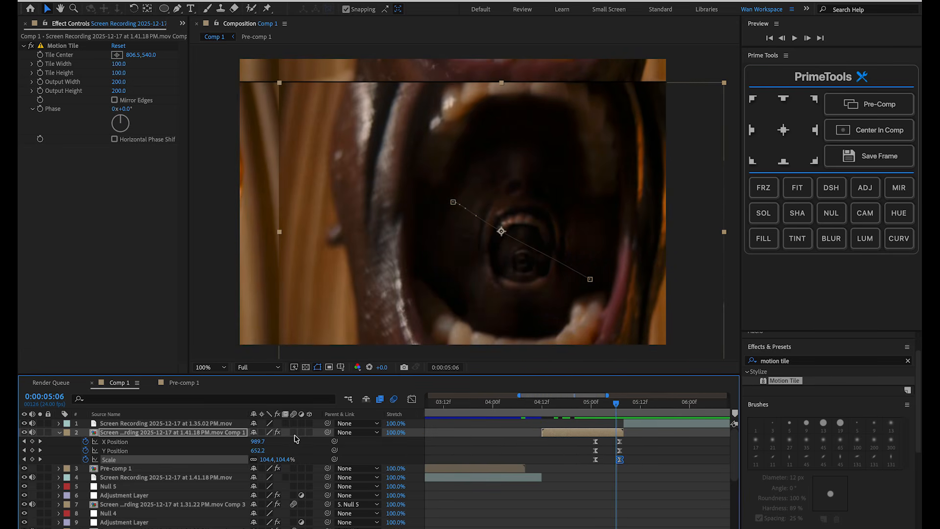
pyautogui.click(294, 433)
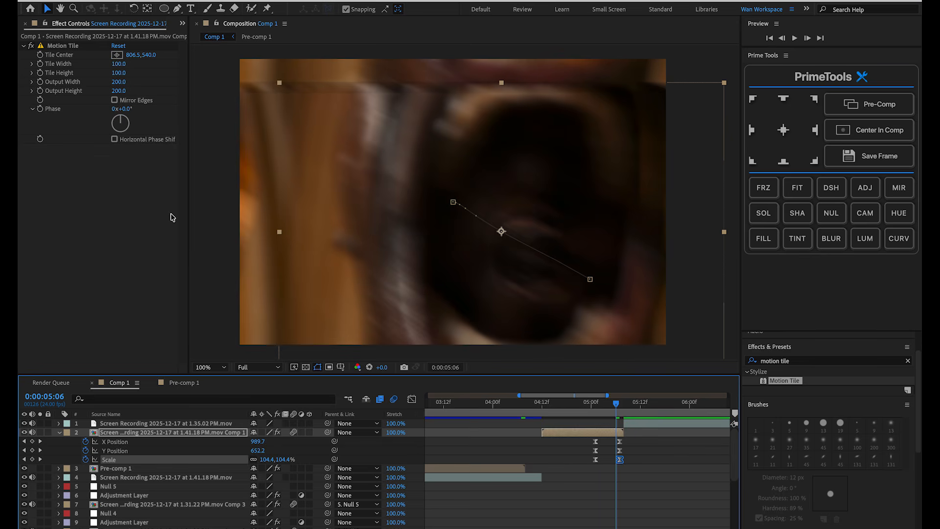
pyautogui.click(114, 100)
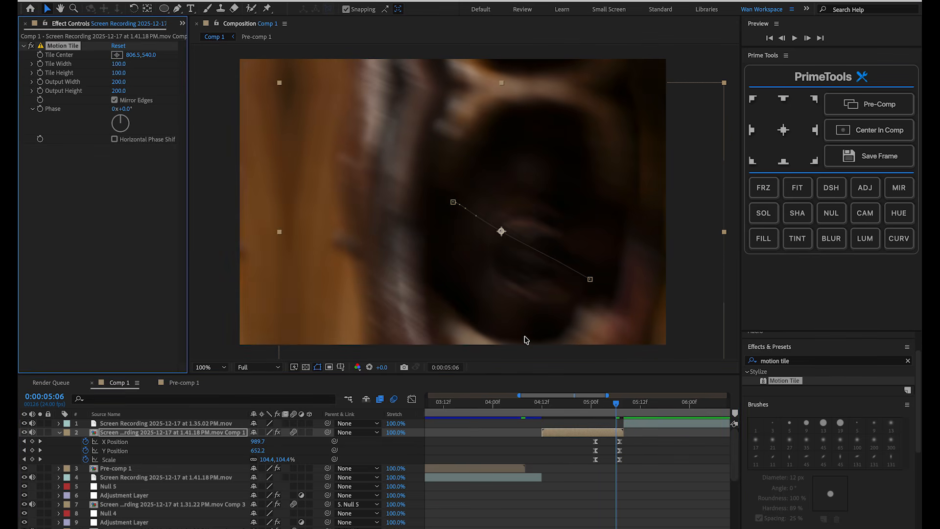
# - Move to 0:00:05:07, find the Minimax effect and apply it to the layer 2 pre-comp
pyautogui.moveTo(632, 405)
pyautogui.mouseDown()
pyautogui.moveTo(577, 404)
pyautogui.moveTo(636, 405)
pyautogui.moveTo(608, 404)
pyautogui.moveTo(621, 403)
pyautogui.mouseUp()
pyautogui.click(624, 448)
pyautogui.click(614, 432)
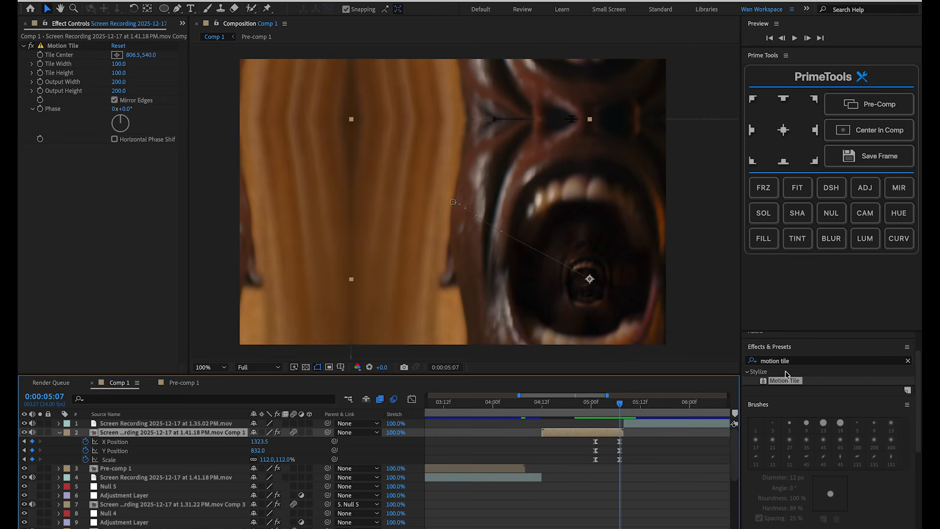
pyautogui.click(800, 362)
pyautogui.write('mini')
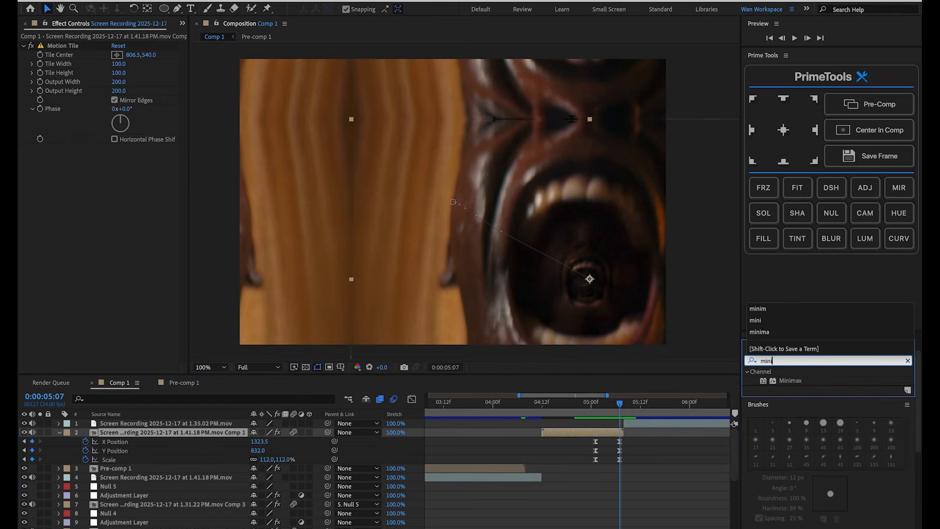
pyautogui.click(605, 442)
pyautogui.moveTo(606, 444); pyautogui.dragTo(604, 442)
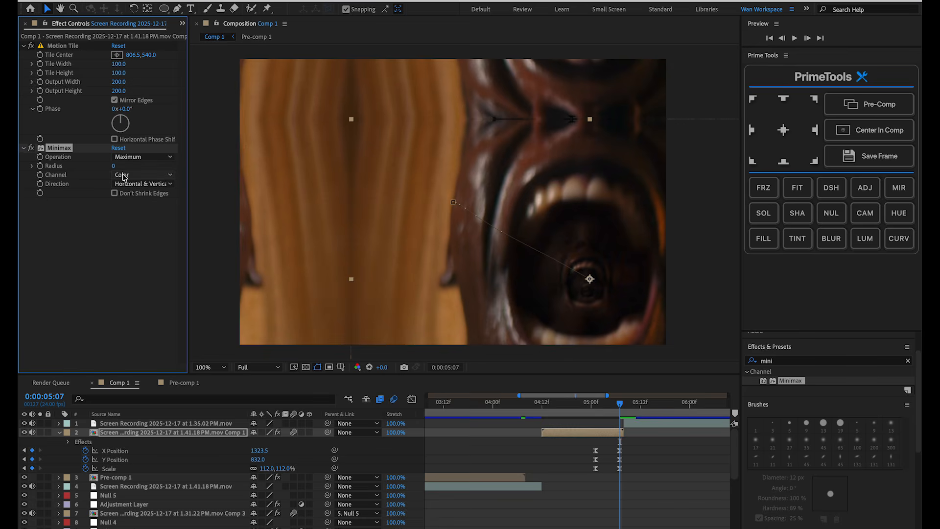
# - Set the Minimax Direction to Just Horizontal and its Radius to 52, and move to 0:00:05:08
pyautogui.moveTo(114, 169); pyautogui.dragTo(127, 169)
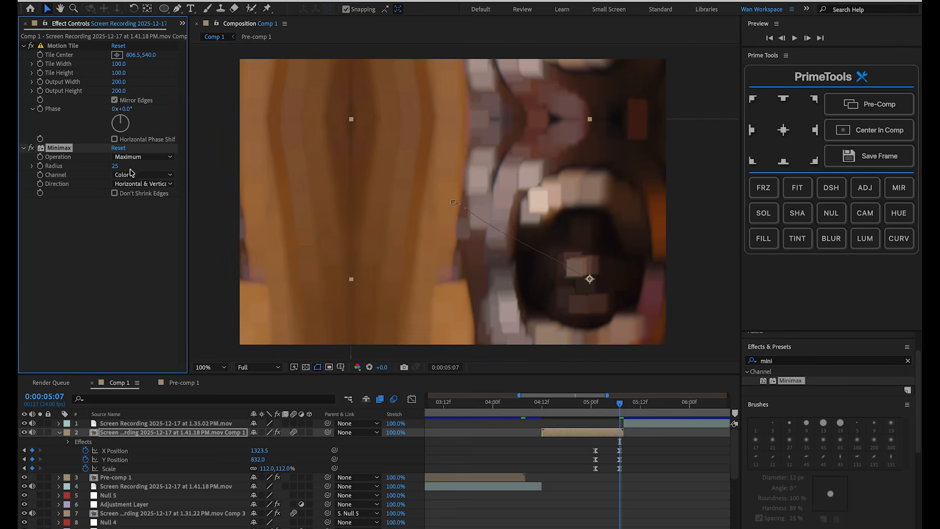
pyautogui.click(128, 184)
pyautogui.click(133, 206)
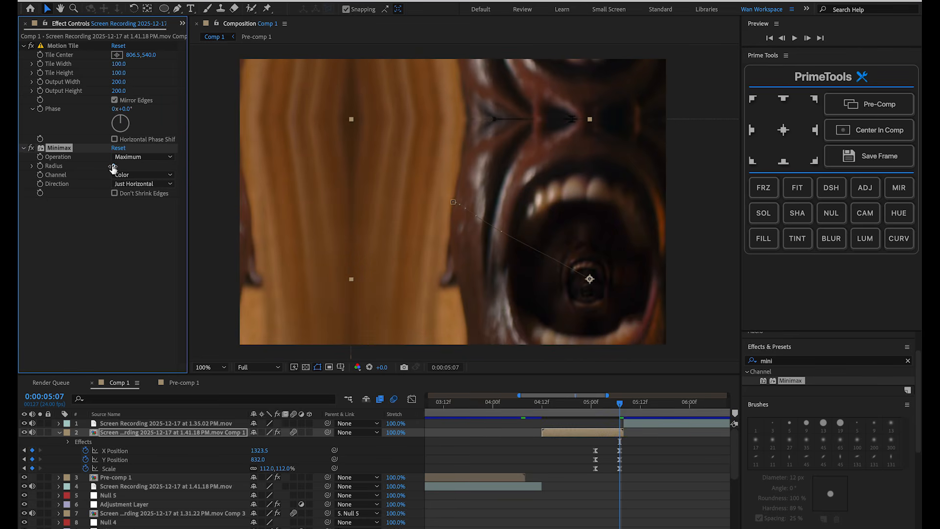
pyautogui.moveTo(113, 169); pyautogui.dragTo(140, 169)
pyautogui.click(625, 403)
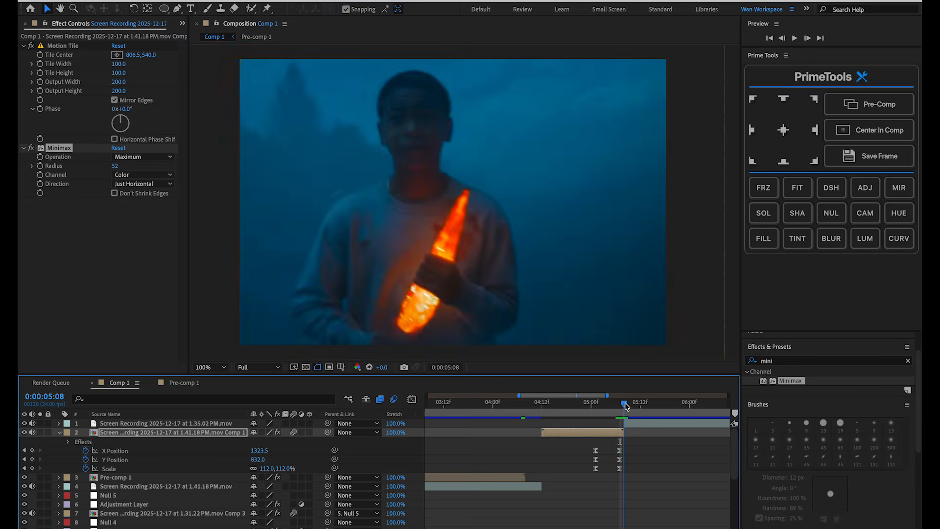
# - At 0:00:05:07, compare Just Vertical with Just Horizontal as the Minimax Direction, keep Just Horizontal, and set the Radius to 86
pyautogui.moveTo(626, 406); pyautogui.dragTo(620, 403)
pyautogui.click(142, 183)
pyautogui.click(133, 219)
pyautogui.moveTo(116, 166)
pyautogui.mouseDown()
pyautogui.moveTo(143, 166)
pyautogui.moveTo(132, 166)
pyautogui.mouseUp()
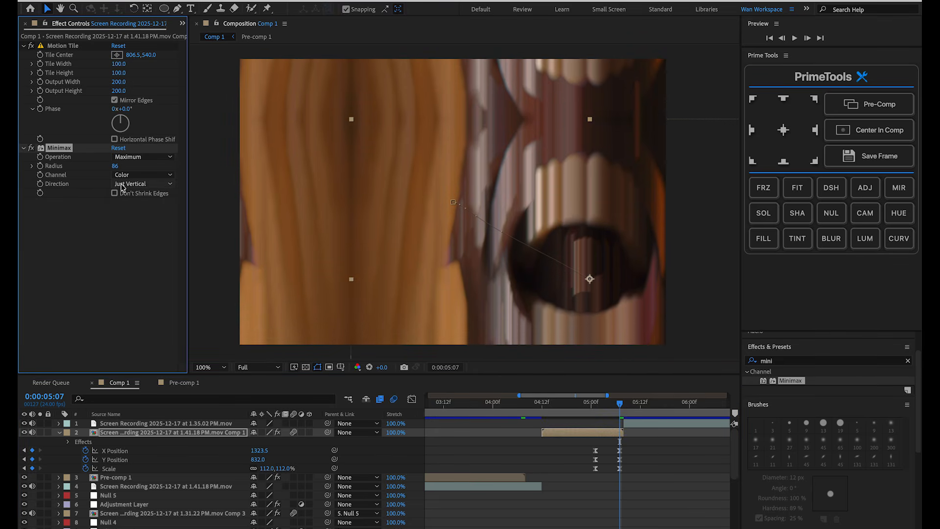
pyautogui.click(142, 183)
pyautogui.click(128, 210)
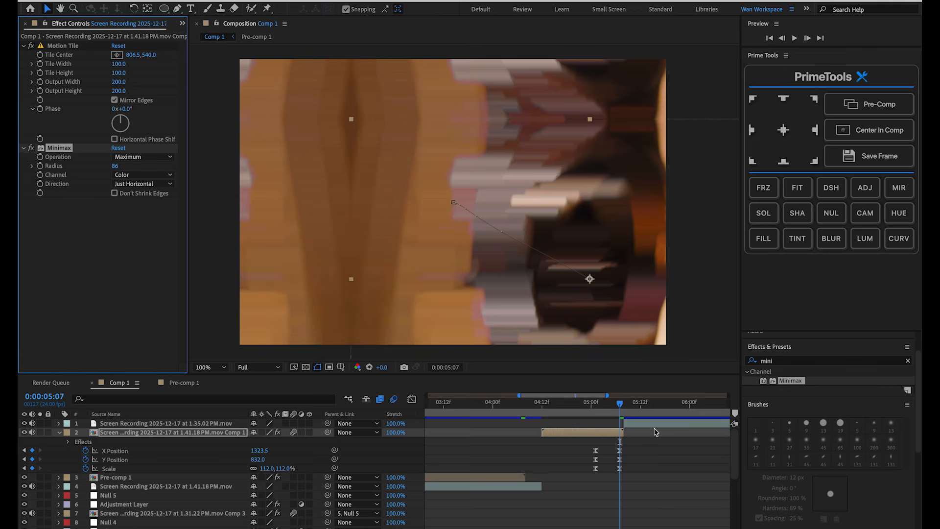
# - Keyframe the layer 2 pre-comp's Minimax Radius at 86 at 0:00:05:07 and at 0 at 0:00:05:05
pyautogui.click(613, 404)
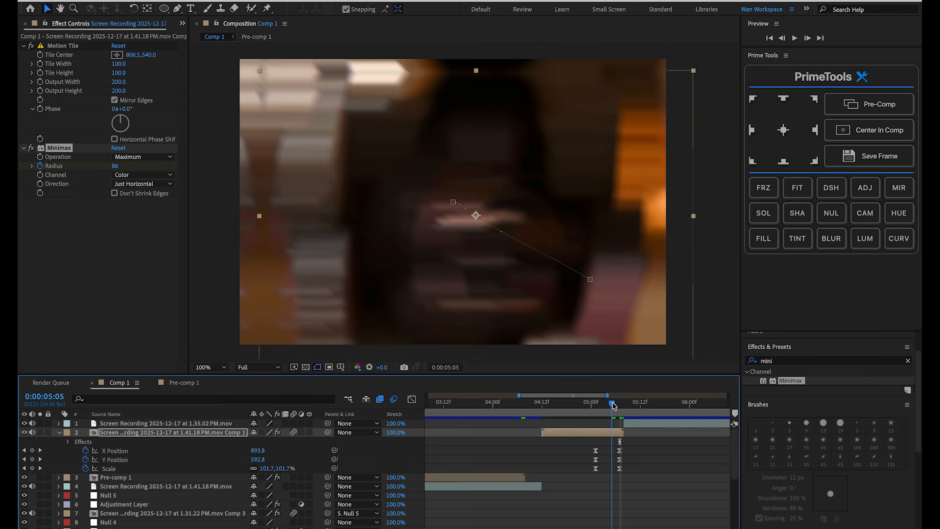
pyautogui.click(116, 167)
pyautogui.press('Return')
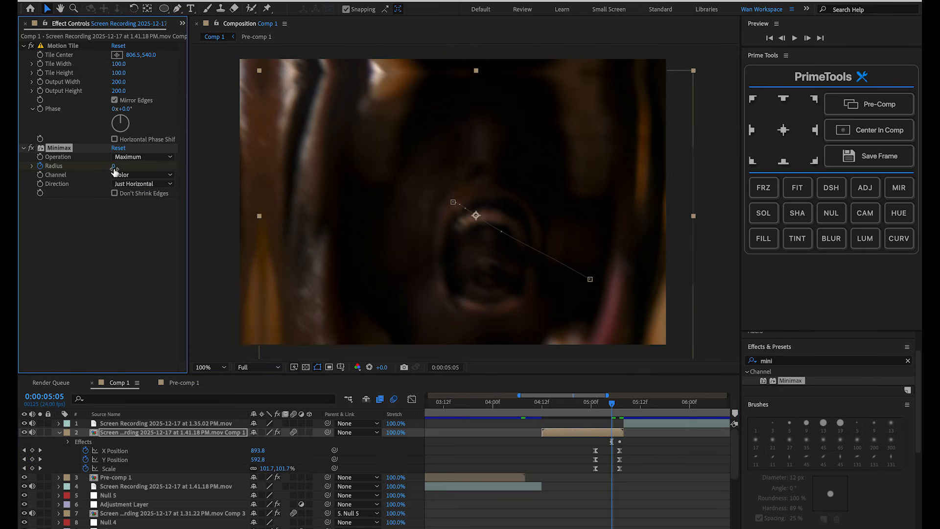
# - Play back and scrub the animated Minimax transition out of the layer 2 pre-comp into the layer 1 clip
pyautogui.press('space')
pyautogui.moveTo(605, 405); pyautogui.dragTo(620, 406)
pyautogui.press('space')
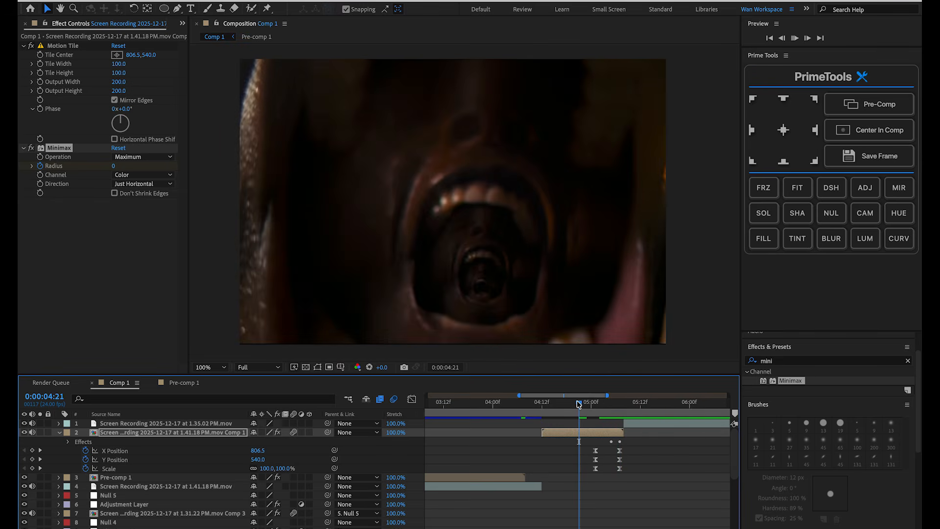
pyautogui.press('space')
pyautogui.moveTo(628, 411); pyautogui.dragTo(607, 405)
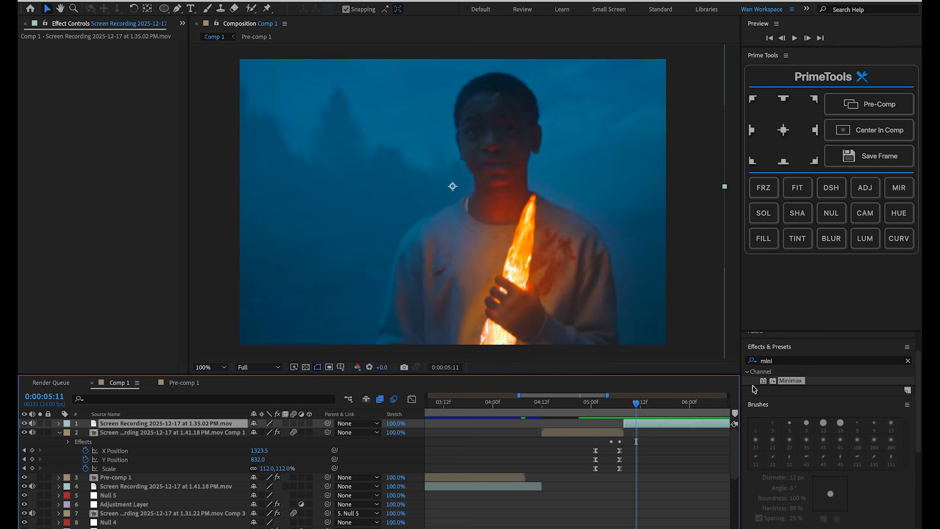
# - Apply Minimax to the layer 1 clip with Direction Just Horizontal and its Radius keyframed at 192 at 0:00:05:08
pyautogui.moveTo(782, 384); pyautogui.dragTo(624, 405)
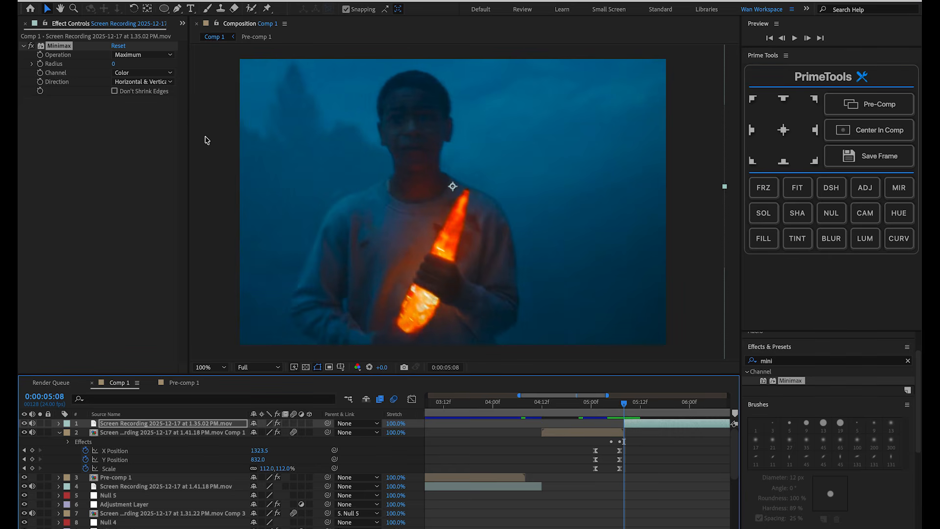
pyautogui.moveTo(113, 64); pyautogui.dragTo(152, 68)
pyautogui.click(142, 82)
pyautogui.click(147, 106)
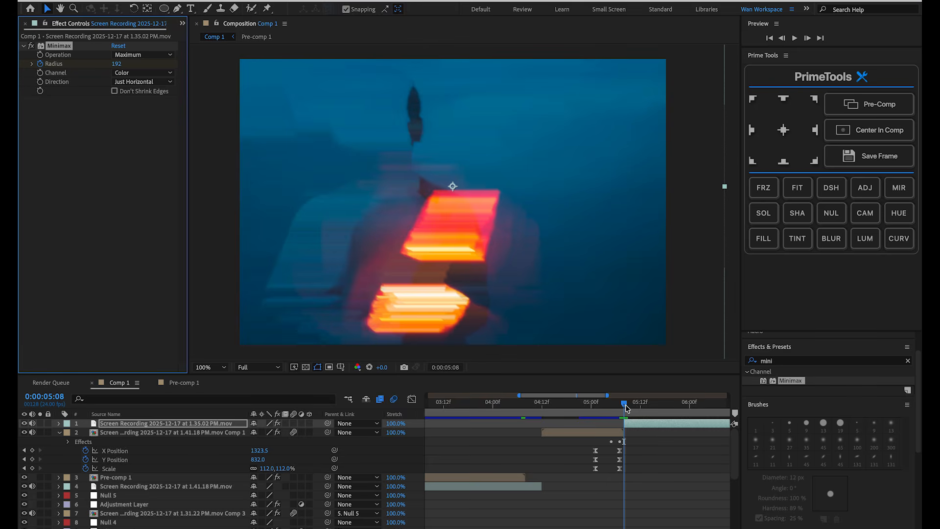
# - Set the layer 1 clip's Minimax Radius to 0 at 0:00:05:10 and review the transition
pyautogui.moveTo(626, 408); pyautogui.dragTo(633, 405)
pyautogui.click(120, 67)
pyautogui.write('0')
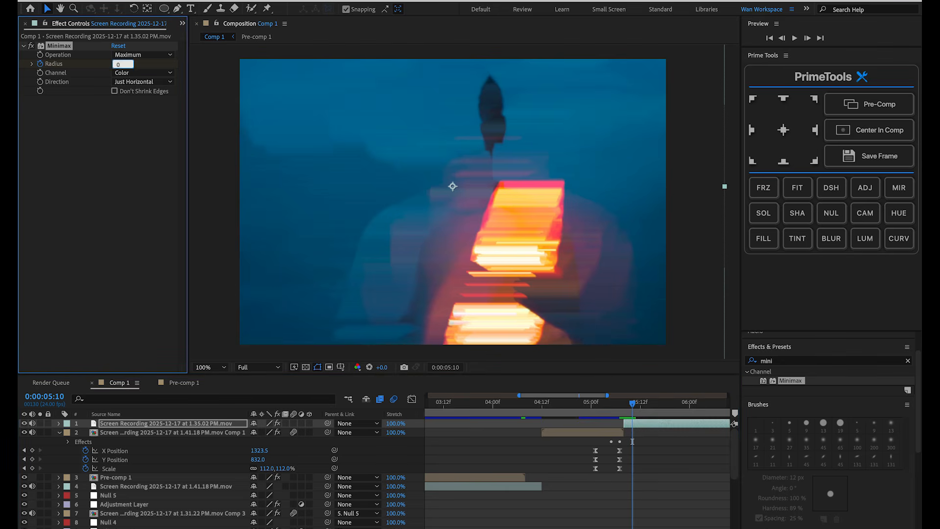
pyautogui.press('Return')
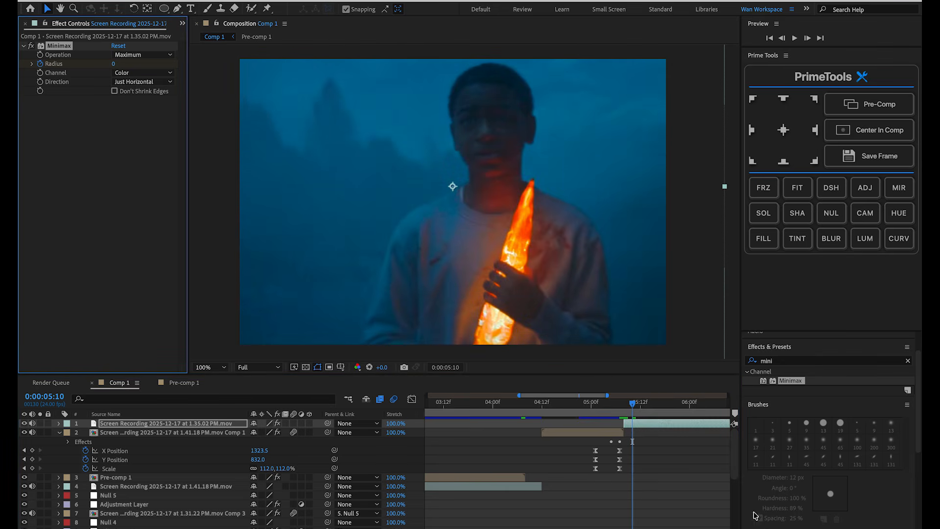
pyautogui.hotkey('ctrl', 'z')
pyautogui.moveTo(628, 408); pyautogui.dragTo(624, 405)
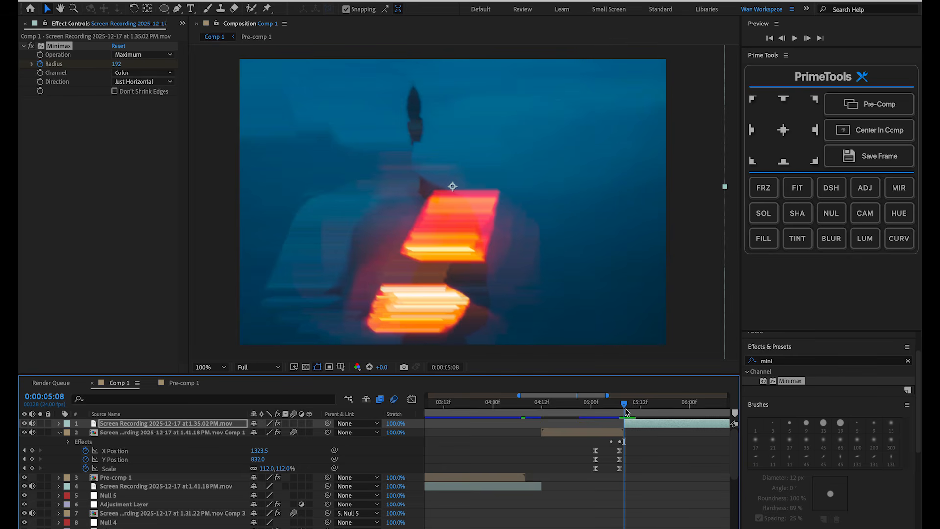
pyautogui.moveTo(626, 409); pyautogui.dragTo(583, 411)
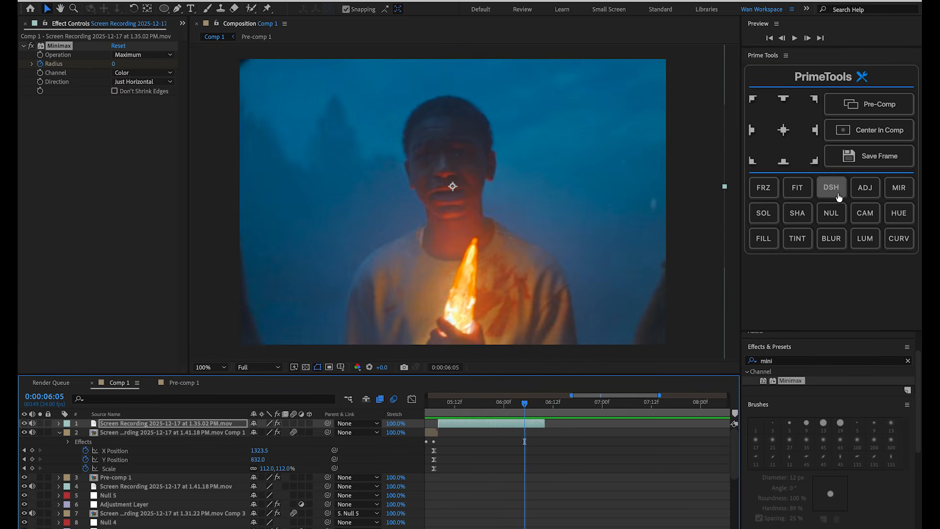
# - Add an adjustment layer over the layer 1 clip and apply S_Flicker to it, with Amplitude keyframed at 0 at 0:00:06:04
pyautogui.click(865, 194)
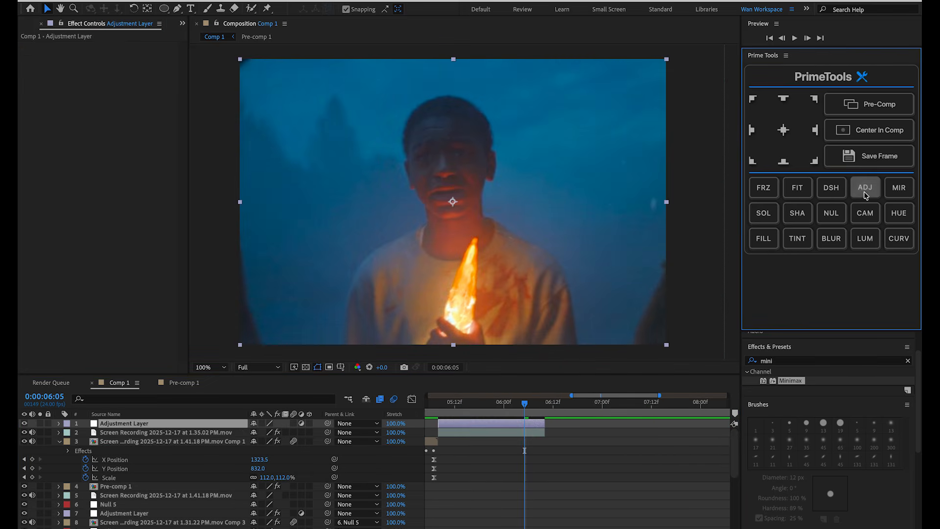
pyautogui.click(787, 362)
pyautogui.write('flicker')
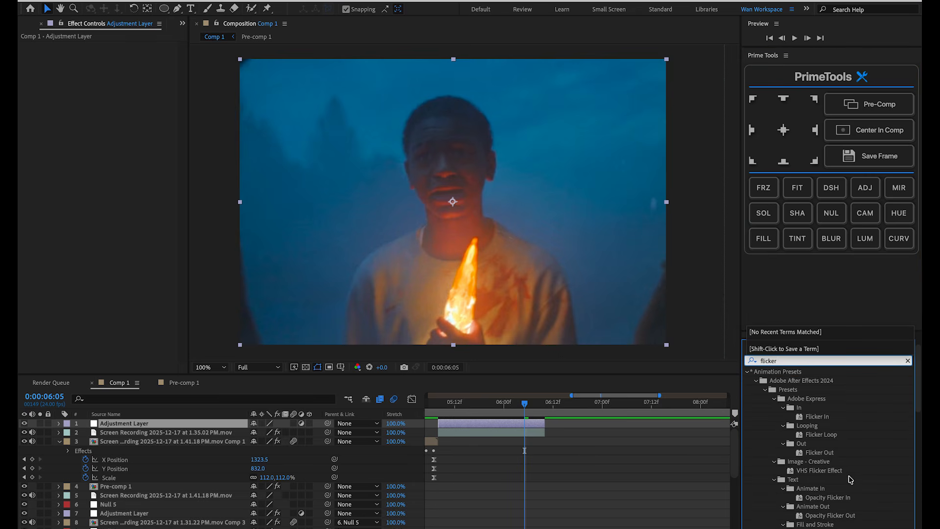
pyautogui.scroll(-5, 851, 480)
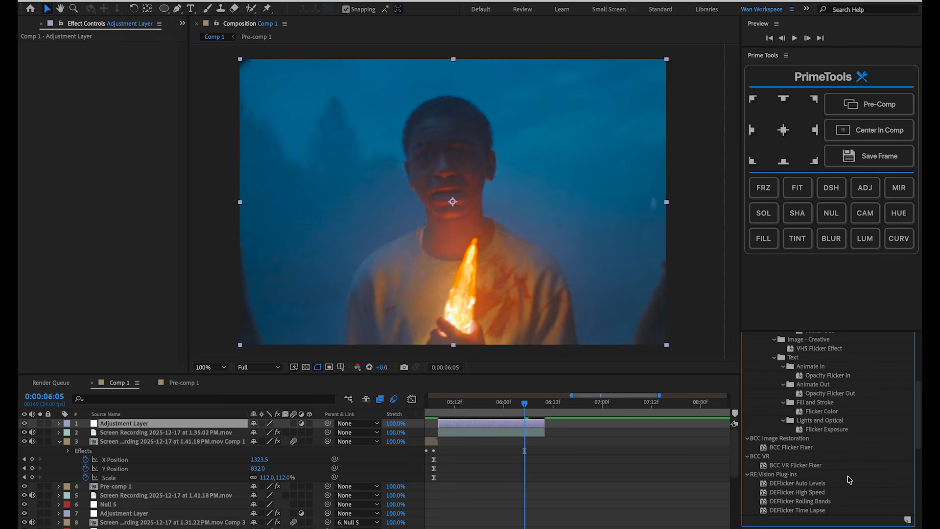
pyautogui.scroll(7, 850, 479)
pyautogui.press('super+a')
pyautogui.write('s')
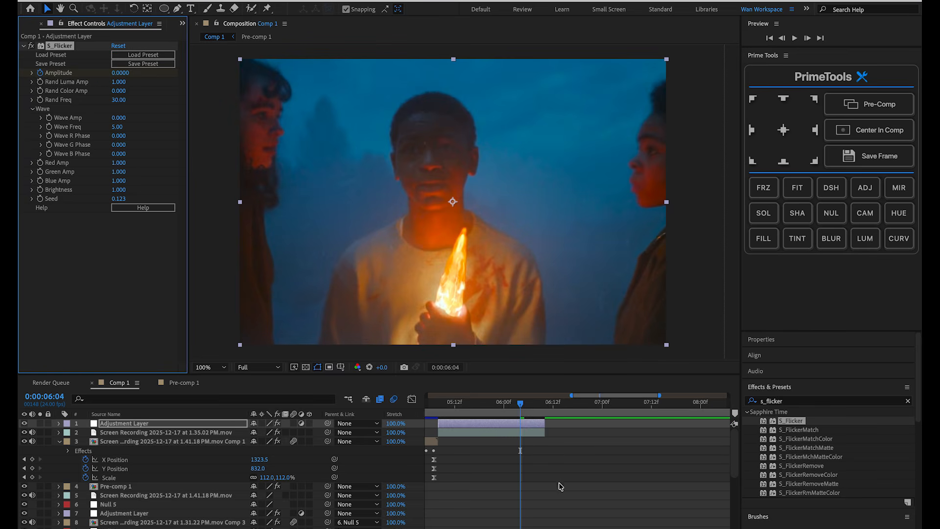
# - Set the S_Flicker Amplitude to 1.4 at 0:00:06:08, reveal the adjustment layer's keyframes and check the flicker near the clip's end
pyautogui.moveTo(522, 412); pyautogui.dragTo(542, 411)
pyautogui.moveTo(119, 72)
pyautogui.mouseDown()
pyautogui.moveTo(201, 72)
pyautogui.moveTo(134, 78)
pyautogui.mouseUp()
pyautogui.press('u')
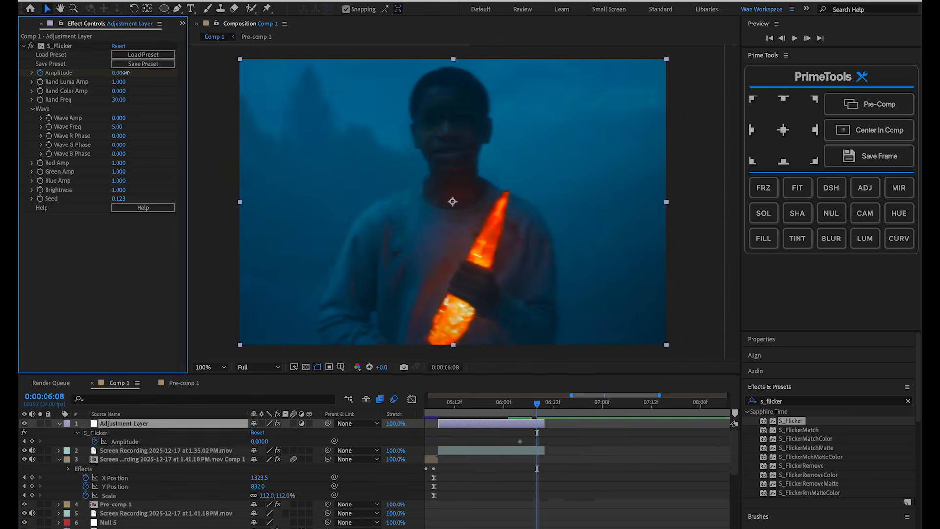
pyautogui.moveTo(121, 73); pyautogui.dragTo(244, 73)
pyautogui.moveTo(538, 403); pyautogui.dragTo(539, 403)
pyautogui.press('Home')
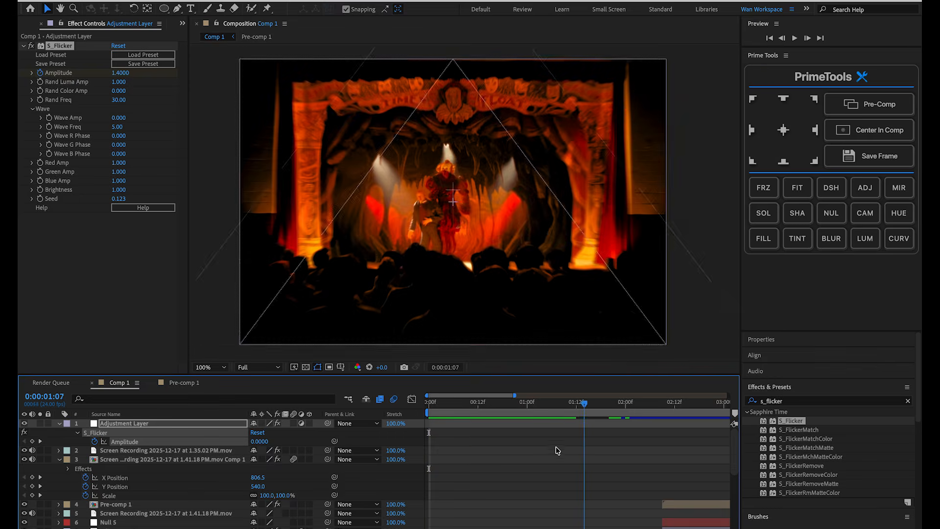
pyautogui.moveTo(429, 444); pyautogui.dragTo(652, 443)
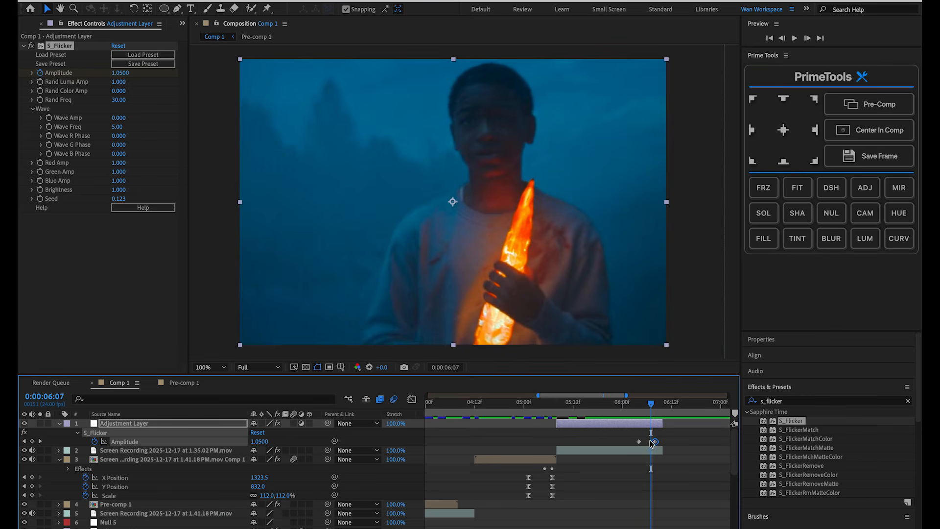
pyautogui.click(648, 451)
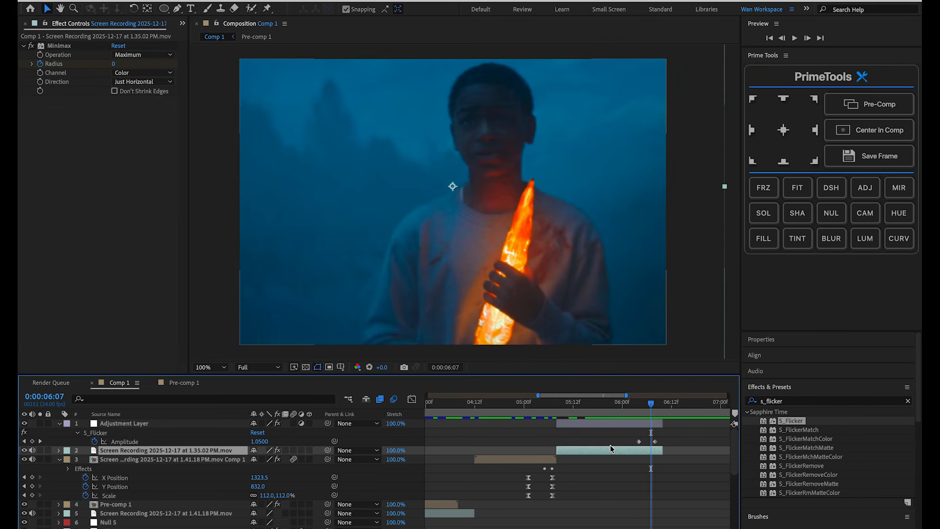
pyautogui.hotkey('ctrl', 's')
pyautogui.press('p')
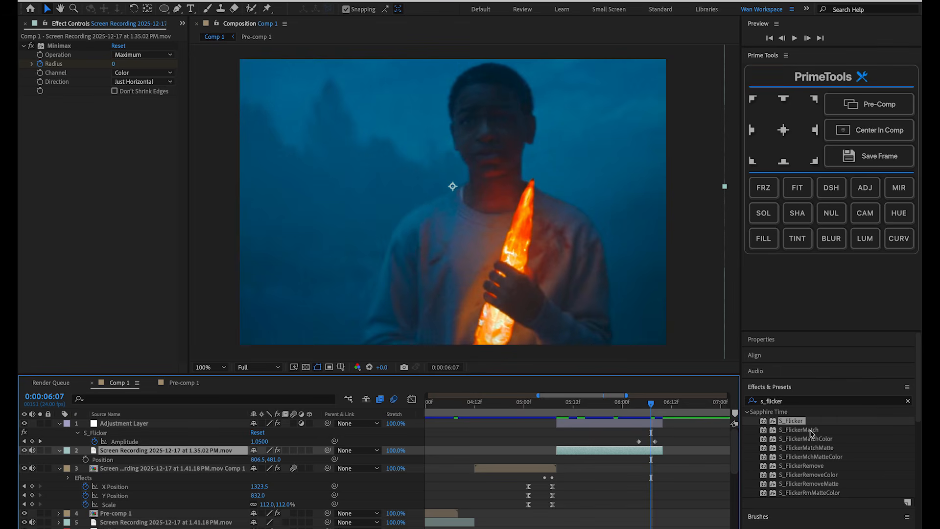
pyautogui.click(798, 402)
pyautogui.write('motion tile')
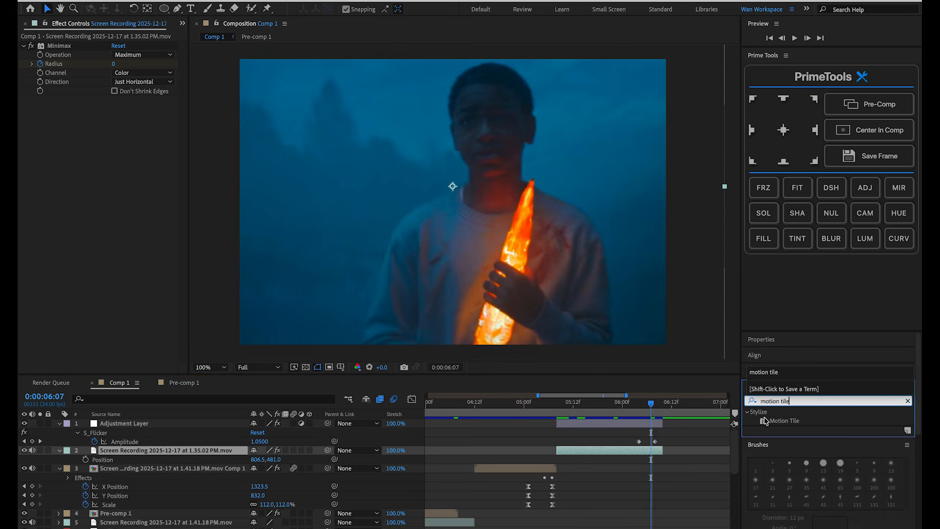
pyautogui.moveTo(783, 420); pyautogui.dragTo(630, 407)
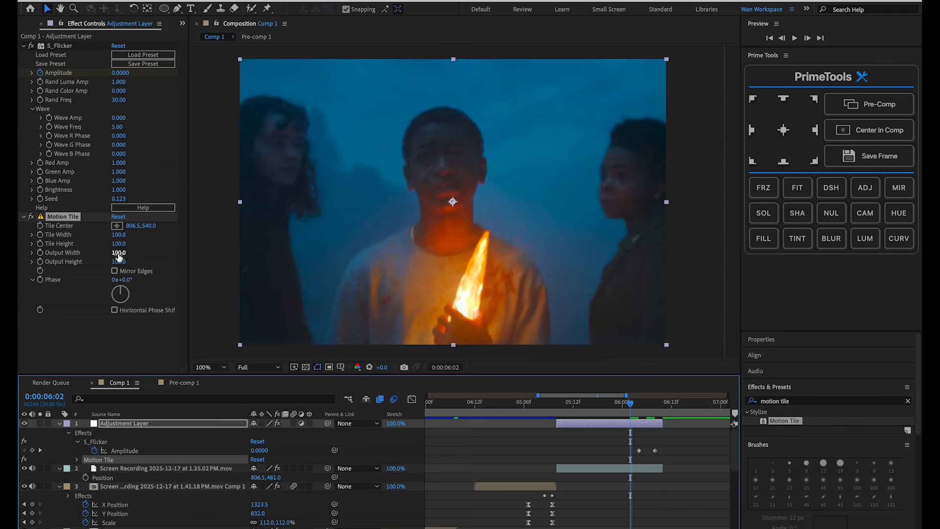
pyautogui.click(119, 253)
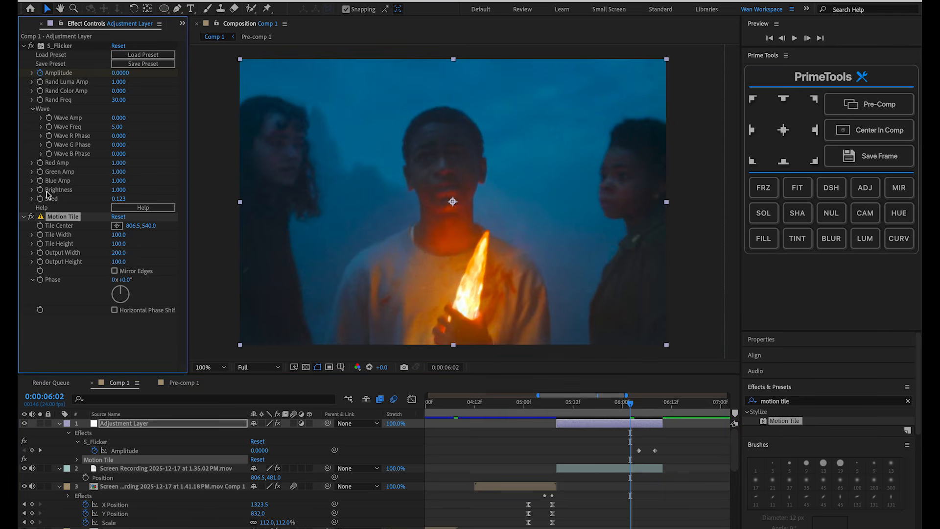
pyautogui.moveTo(61, 220); pyautogui.dragTo(616, 460)
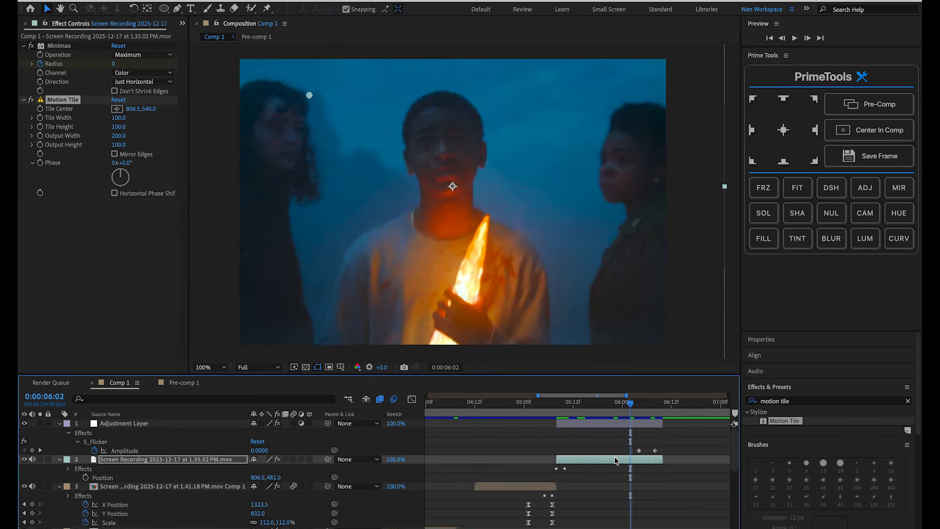
pyautogui.press('Delete')
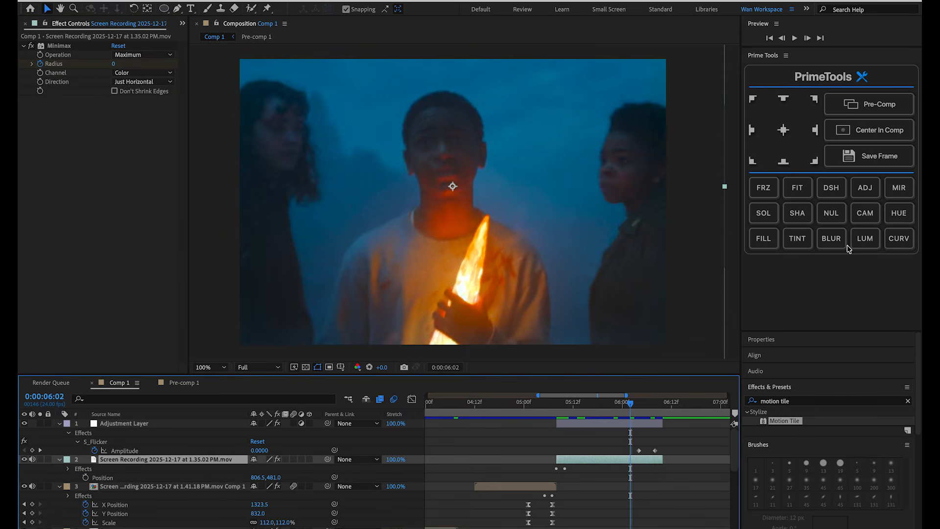
# - Add a null object above the clip, reveal its Position, and test a horizontal shift before undoing it
pyautogui.click(876, 191)
pyautogui.click(831, 213)
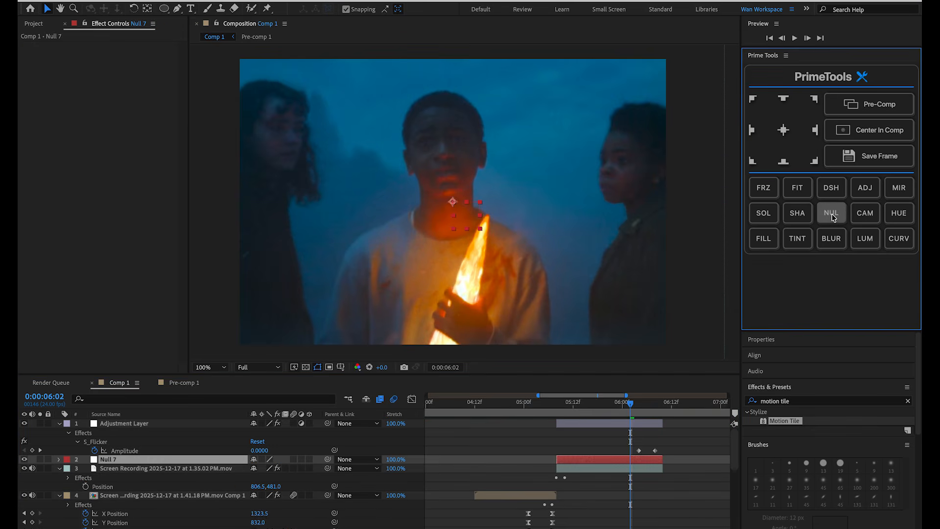
pyautogui.click(155, 469)
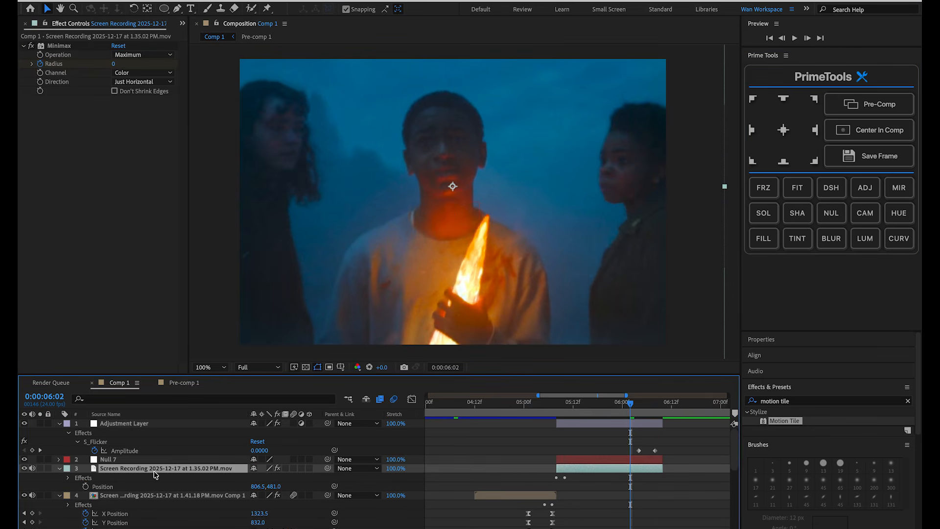
pyautogui.click(587, 459)
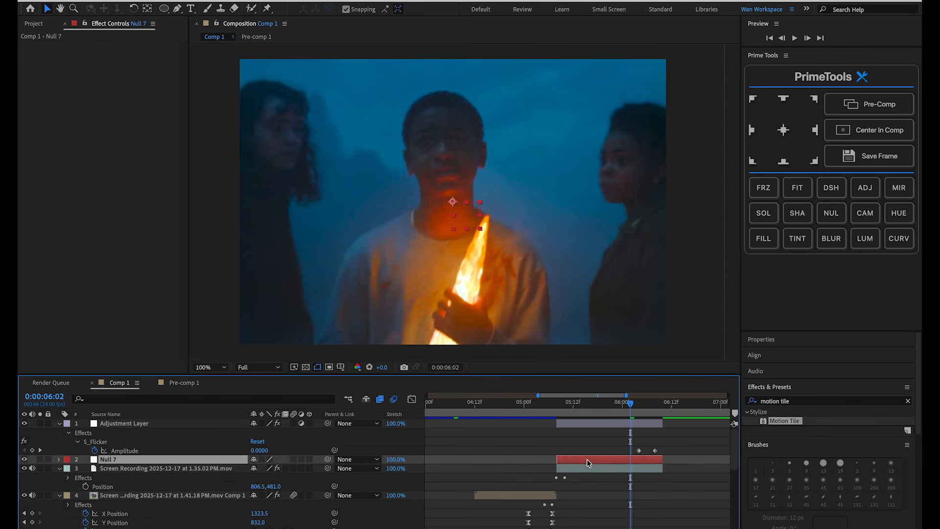
pyautogui.press('p')
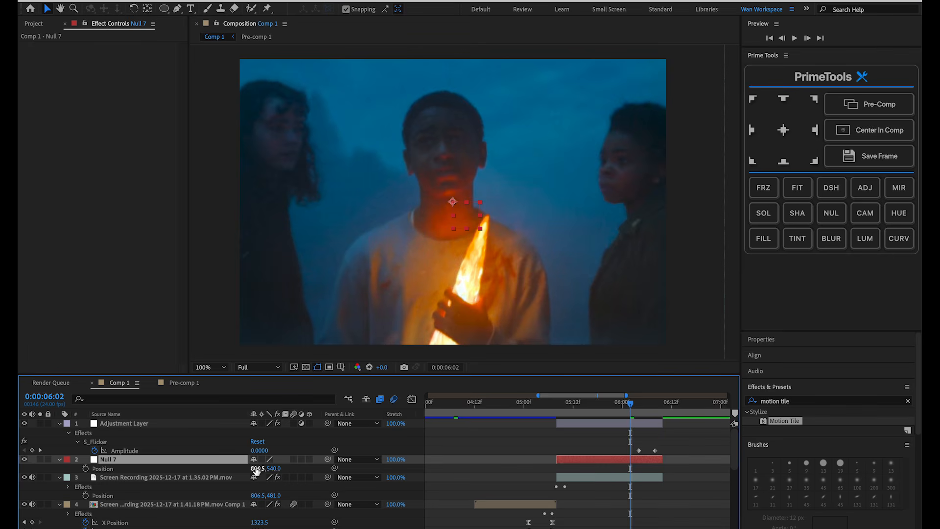
pyautogui.moveTo(258, 469); pyautogui.dragTo(147, 470)
pyautogui.press('super+z')
# - Apply Motion Tile to the clip beneath the null and set its Output Width to 200
pyautogui.click(633, 477)
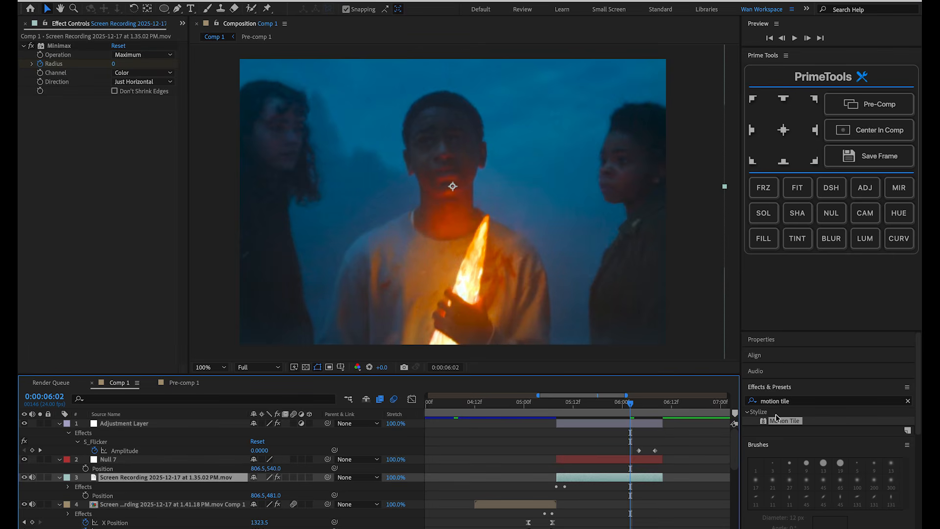
pyautogui.moveTo(789, 425); pyautogui.dragTo(635, 480)
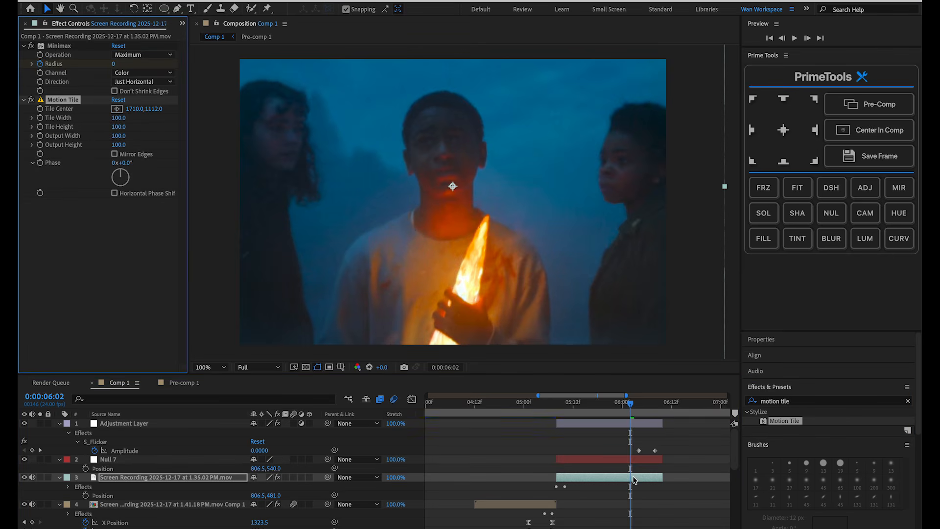
pyautogui.click(577, 482)
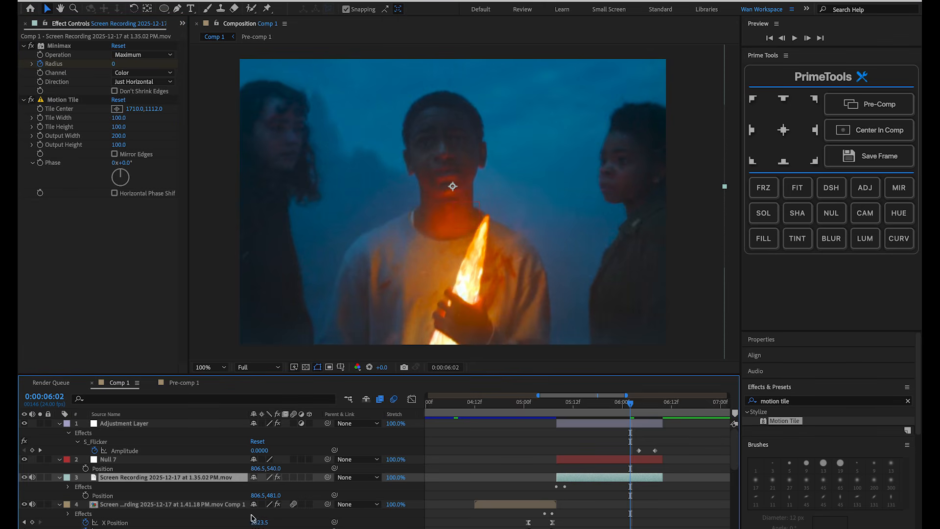
# - Parent the clip to the null and keyframe the null's Position at 0:00:06:02, and at 1181.5, 540.0 at 0:00:06:08
pyautogui.moveTo(333, 482); pyautogui.dragTo(159, 463)
pyautogui.click(85, 468)
pyautogui.moveTo(635, 408); pyautogui.dragTo(655, 411)
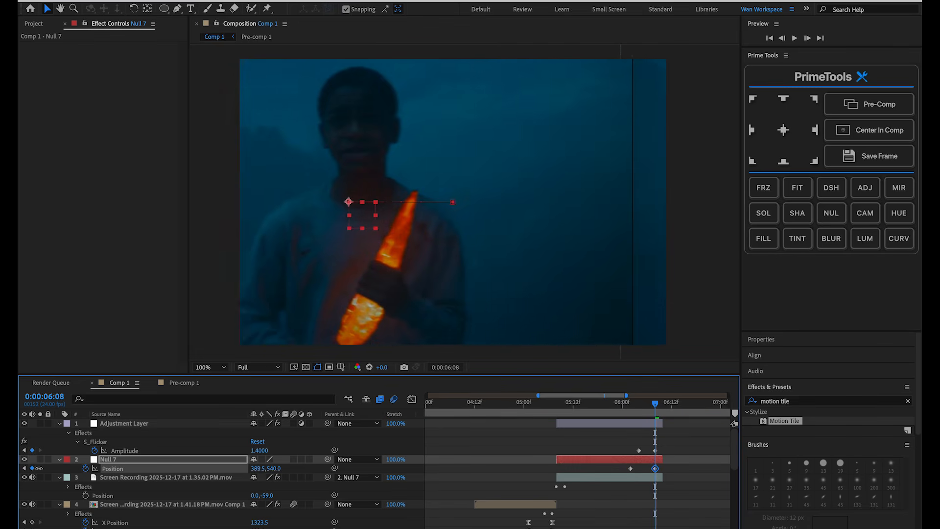
pyautogui.moveTo(258, 468); pyautogui.dragTo(346, 471)
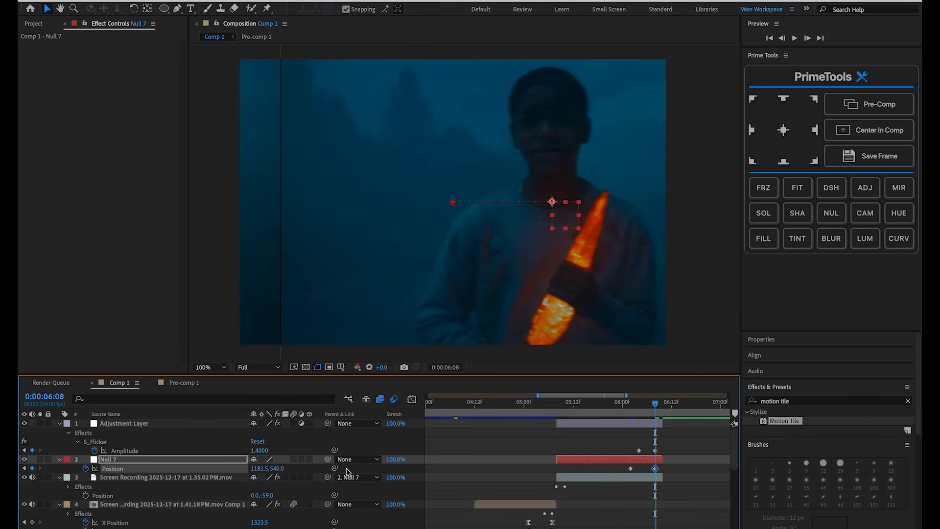
# - Extend the null's end Position to X 2019.5, preview the slide, and move the end keyframe to 0:00:06:09
pyautogui.moveTo(267, 478); pyautogui.dragTo(248, 476)
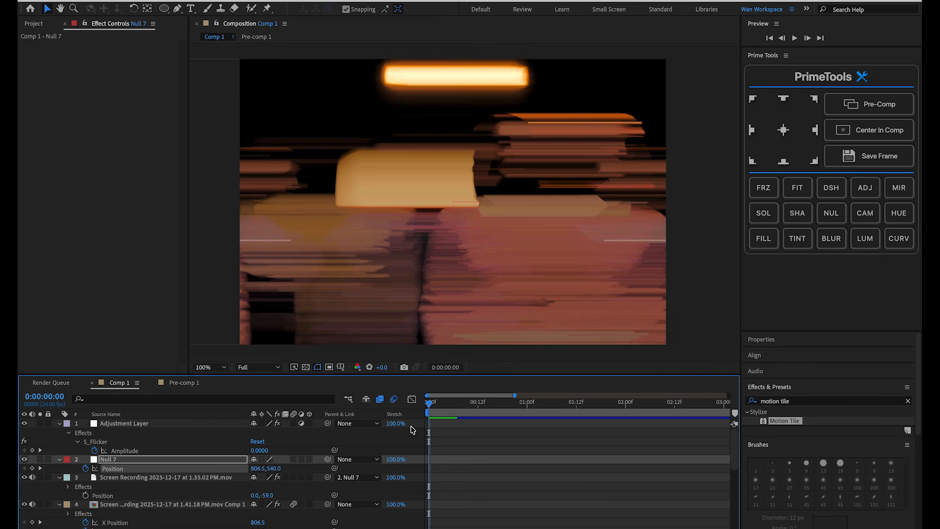
pyautogui.press('space')
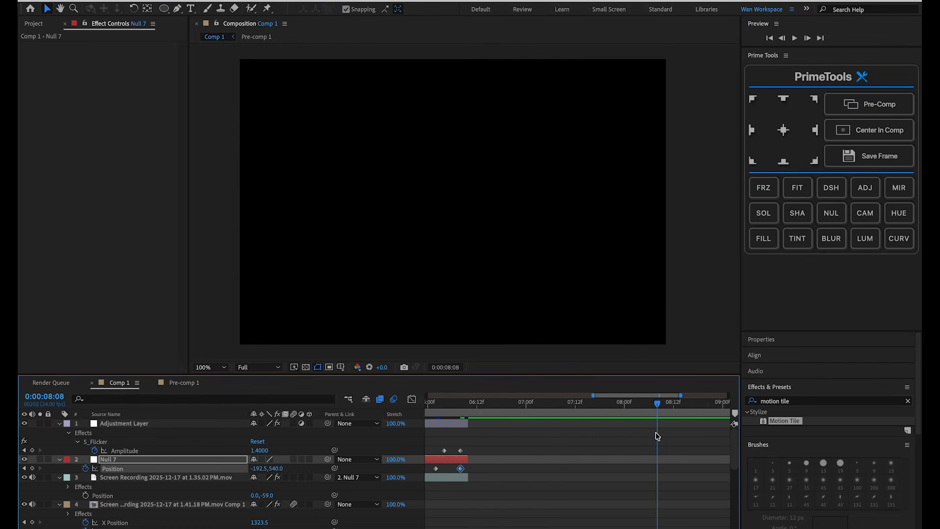
pyautogui.moveTo(657, 436); pyautogui.dragTo(461, 419)
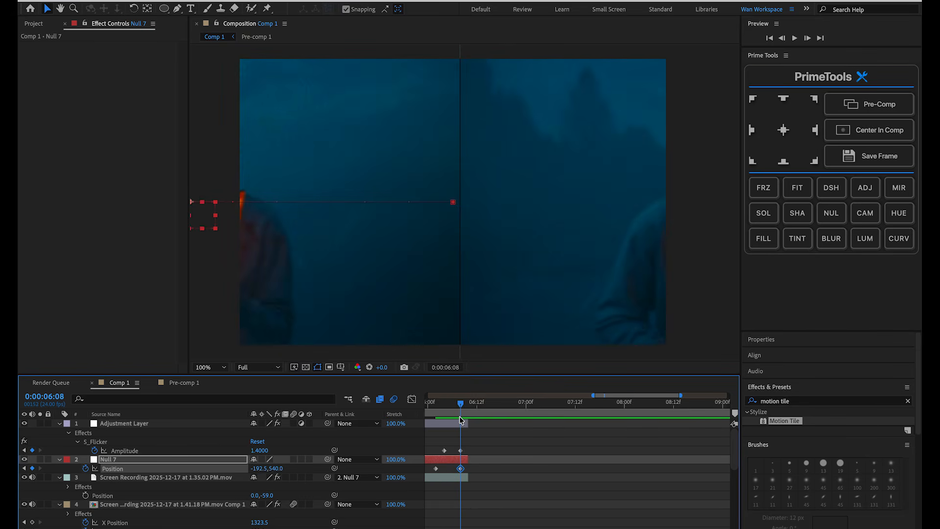
pyautogui.moveTo(260, 468); pyautogui.dragTo(128, 474)
pyautogui.moveTo(460, 417); pyautogui.dragTo(444, 414)
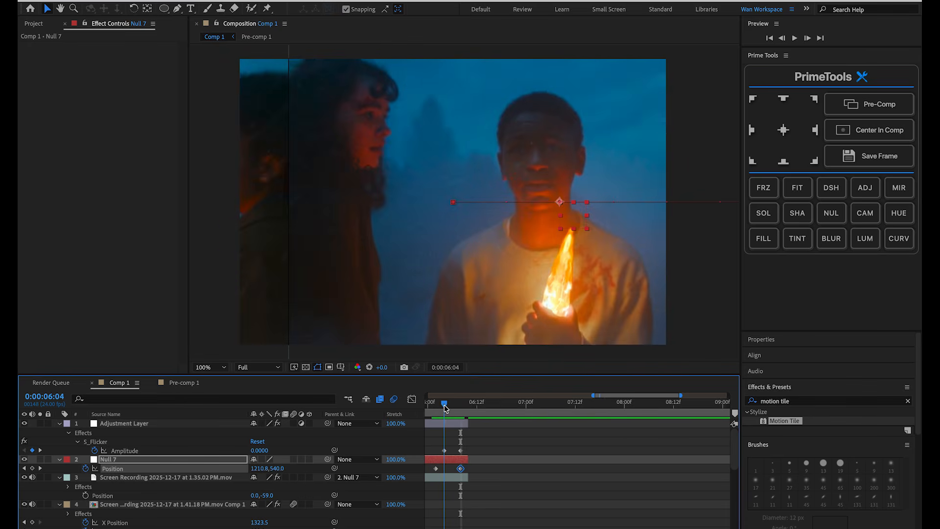
pyautogui.moveTo(459, 471); pyautogui.dragTo(684, 494)
pyautogui.hscroll(10, 684, 494)
pyautogui.hscroll(8, 684, 496)
pyautogui.hscroll(-5, 684, 497)
pyautogui.scroll(-1, 684, 496)
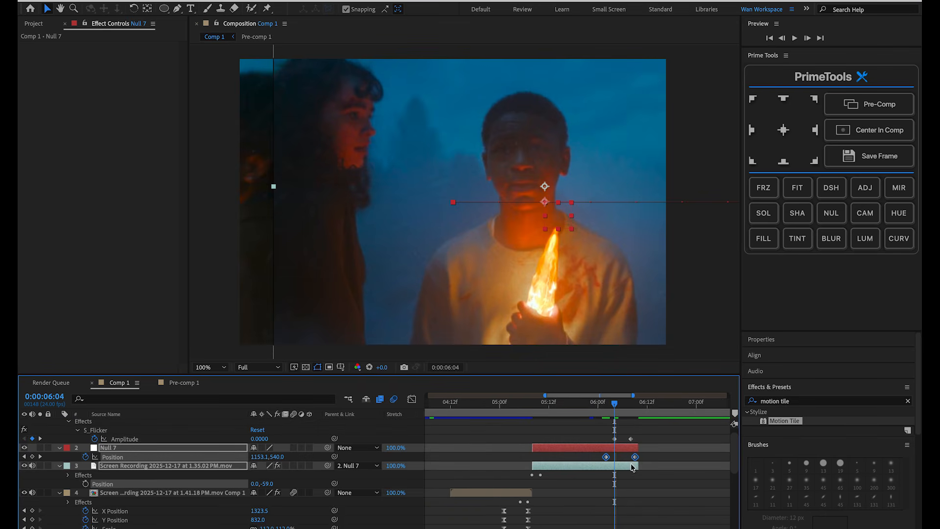
# - Separate the null's Position into X and Y dimensions and remove the Y Position keyframes
pyautogui.click(505, 468)
pyautogui.click(157, 458)
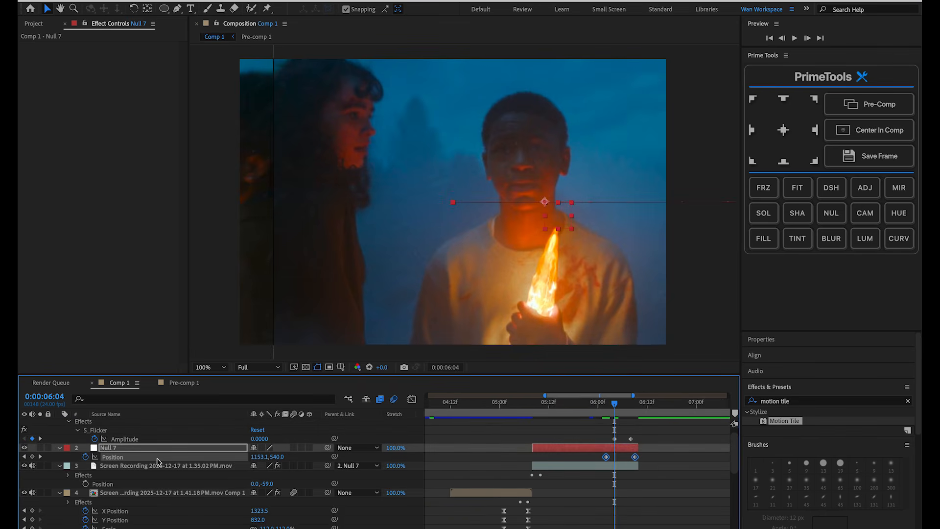
pyautogui.rightClick(147, 458)
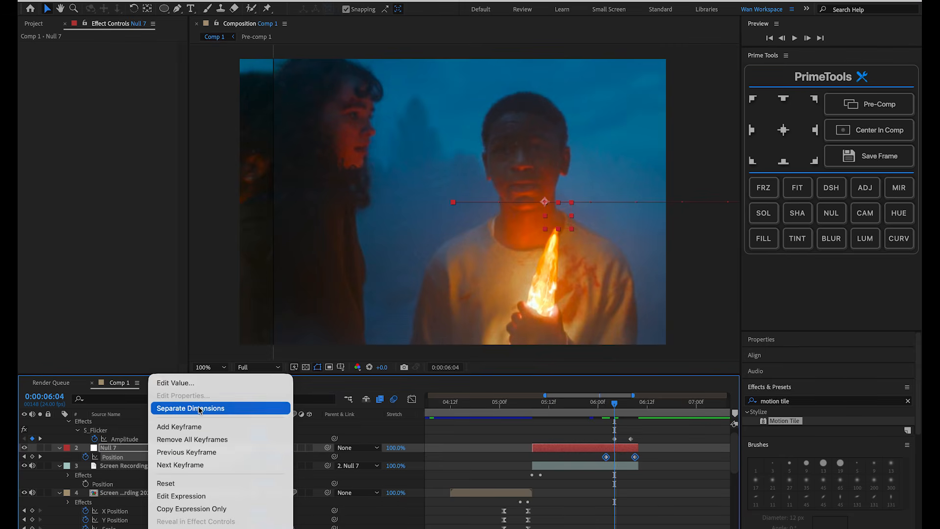
pyautogui.click(302, 390)
pyautogui.press('pageup')
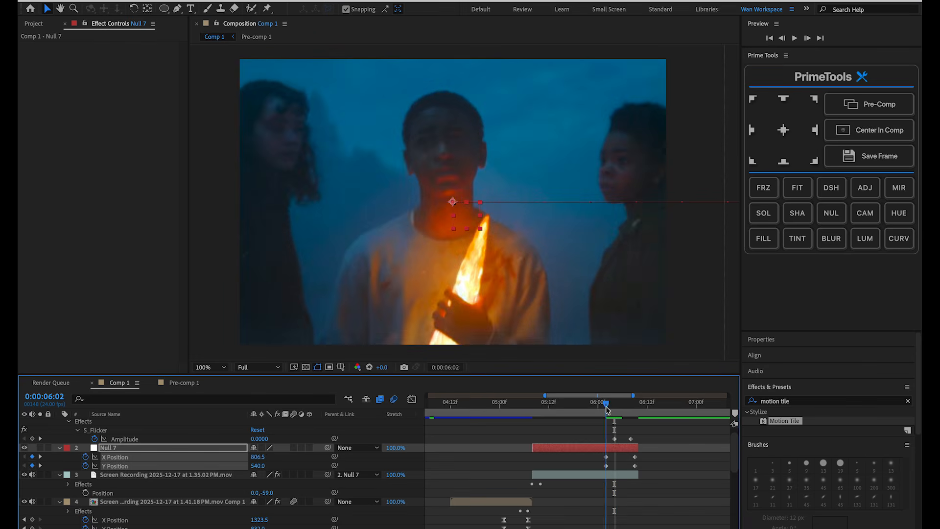
pyautogui.click(117, 475)
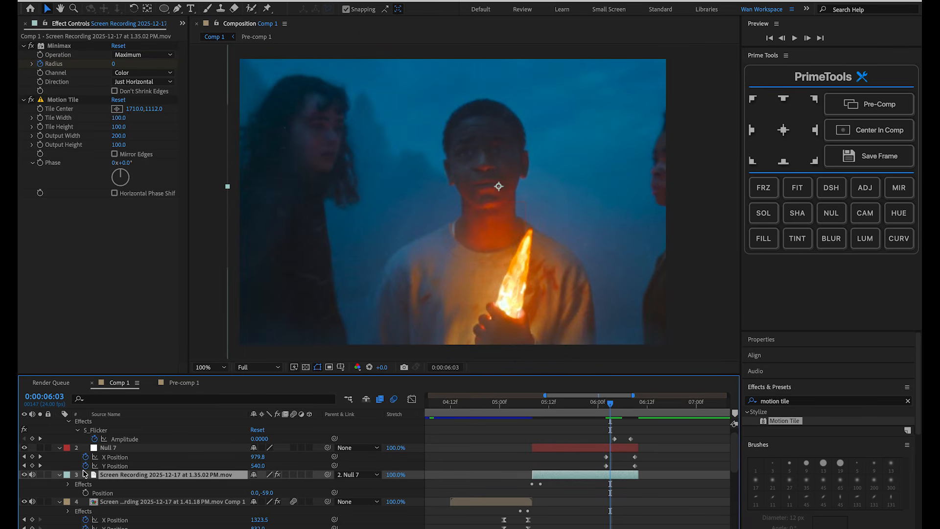
# - Easy Ease the null's X Position keyframes and shape the value curve to start slowly and rise steeply into the end keyframe
pyautogui.click(148, 457)
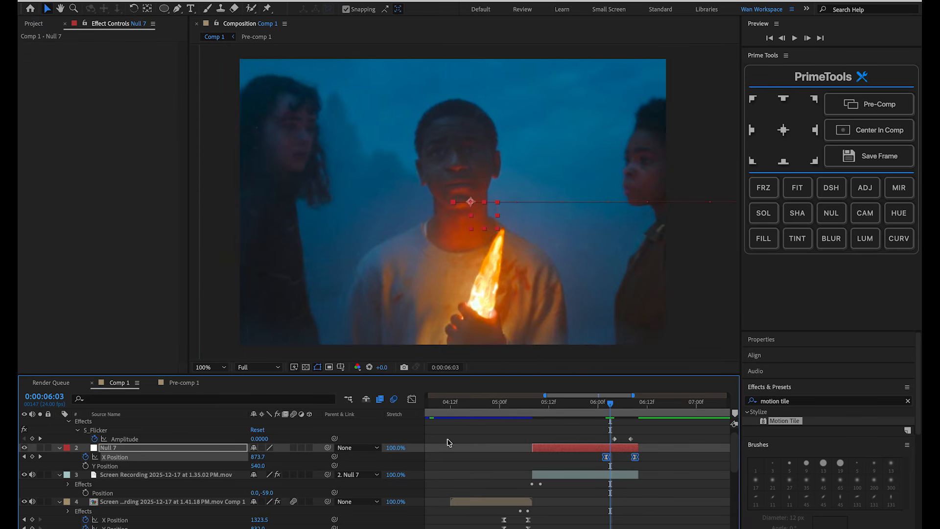
pyautogui.click(413, 399)
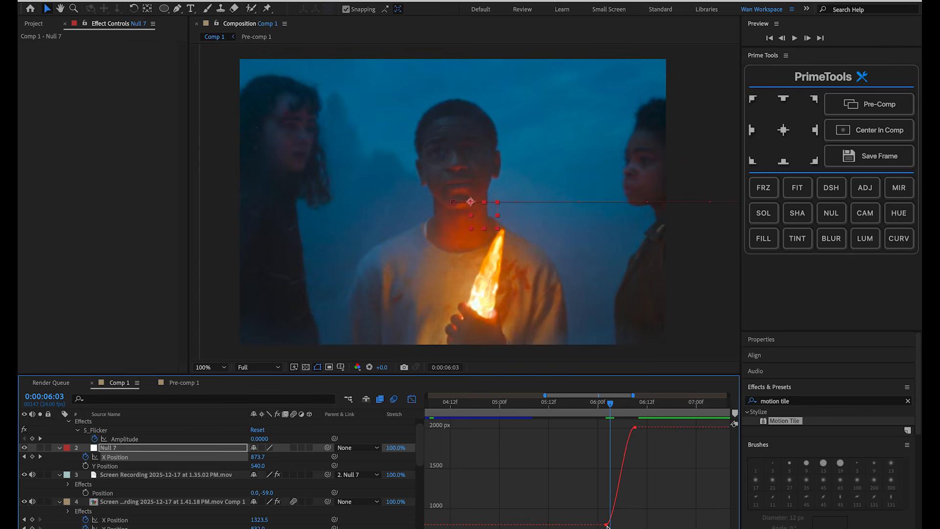
pyautogui.click(613, 489)
pyautogui.moveTo(626, 428); pyautogui.dragTo(632, 468)
pyautogui.press('=')
pyautogui.press('=')
pyautogui.press('=')
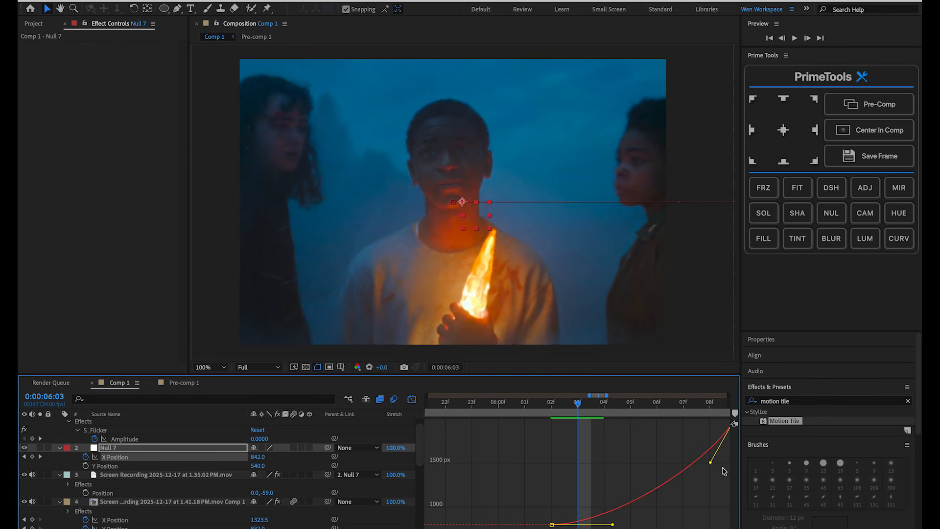
pyautogui.moveTo(711, 465); pyautogui.dragTo(706, 500)
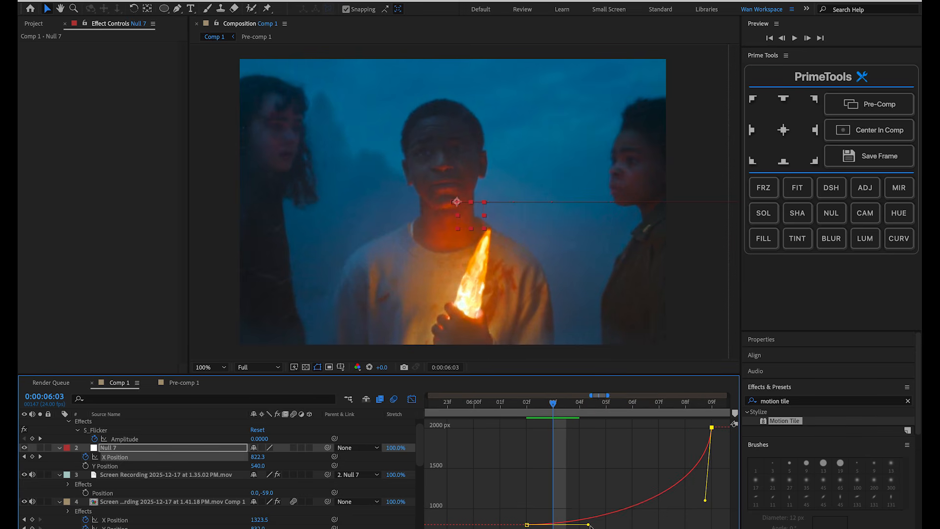
pyautogui.moveTo(587, 524); pyautogui.dragTo(684, 524)
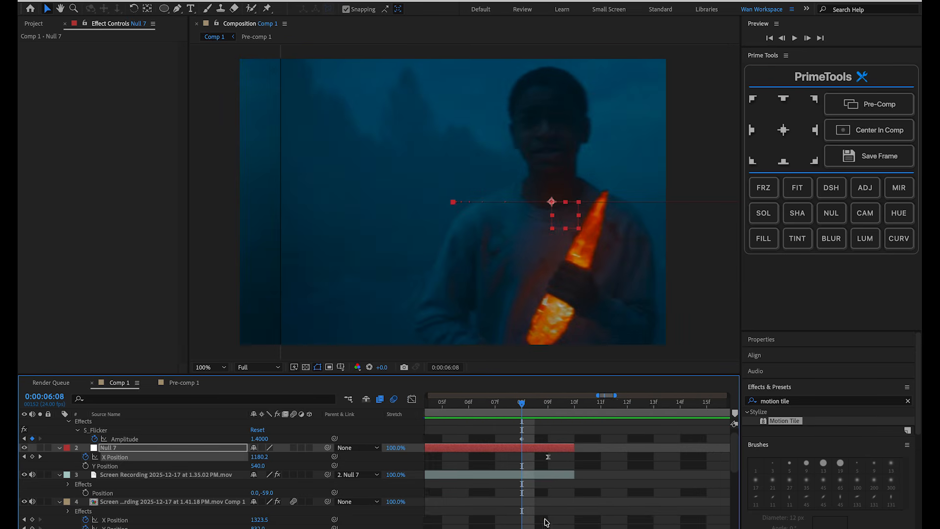
# - Add an adjustment layer directly above the 1.35.02 PM clip and apply Minimax to it
pyautogui.hscroll(-1, 545, 515)
pyautogui.click(537, 476)
pyautogui.press('-')
pyautogui.press('-')
pyautogui.press('-')
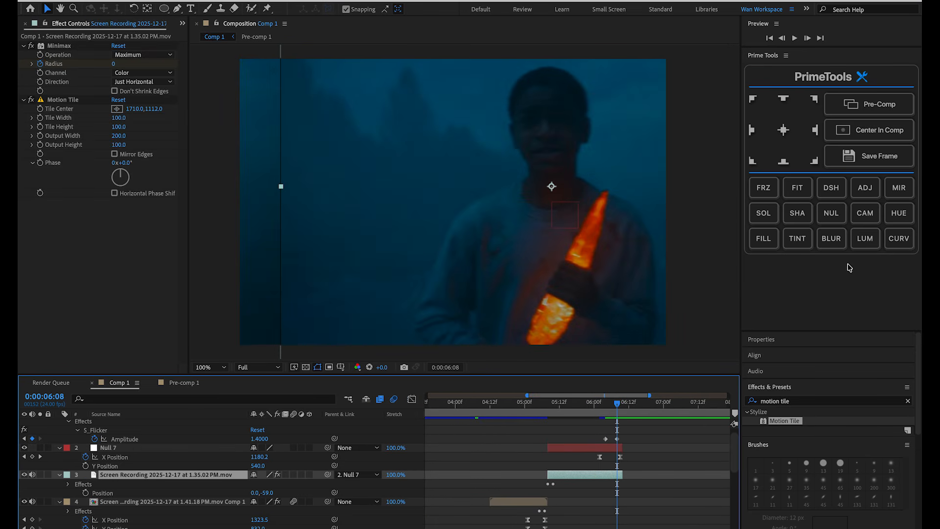
pyautogui.click(865, 187)
pyautogui.click(802, 401)
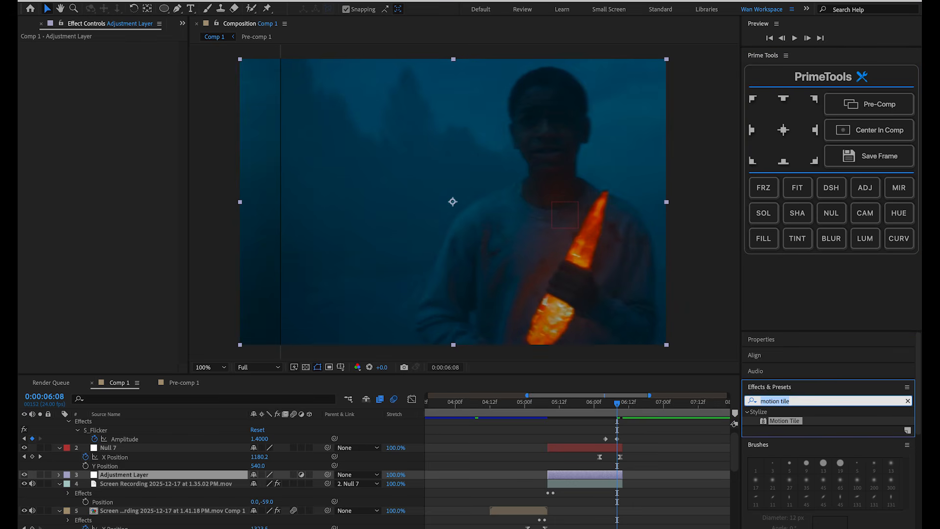
pyautogui.write('minim')
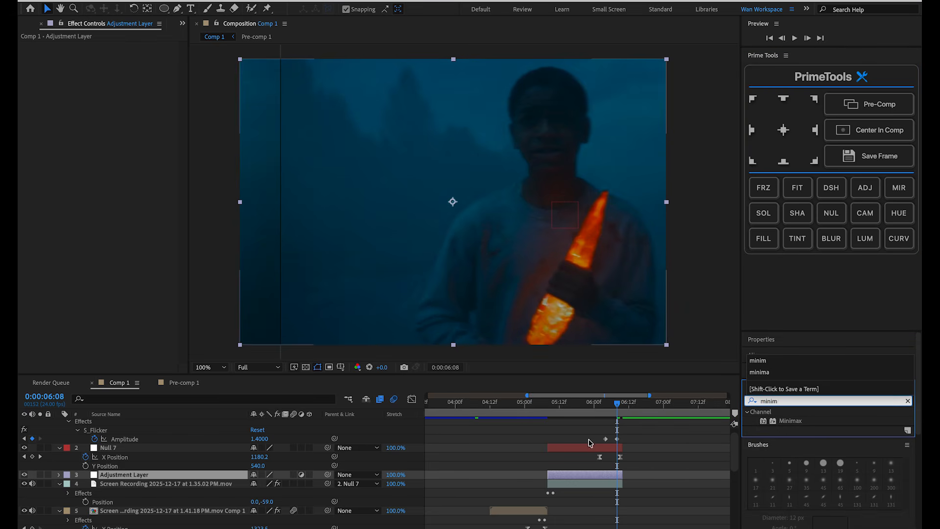
pyautogui.doubleClick(768, 420)
# - Set the Minimax Direction to Just Horizontal and keyframe its Radius from 0 at 0:00:06:00 to 548 at 0:00:06:10
pyautogui.moveTo(617, 403); pyautogui.dragTo(594, 403)
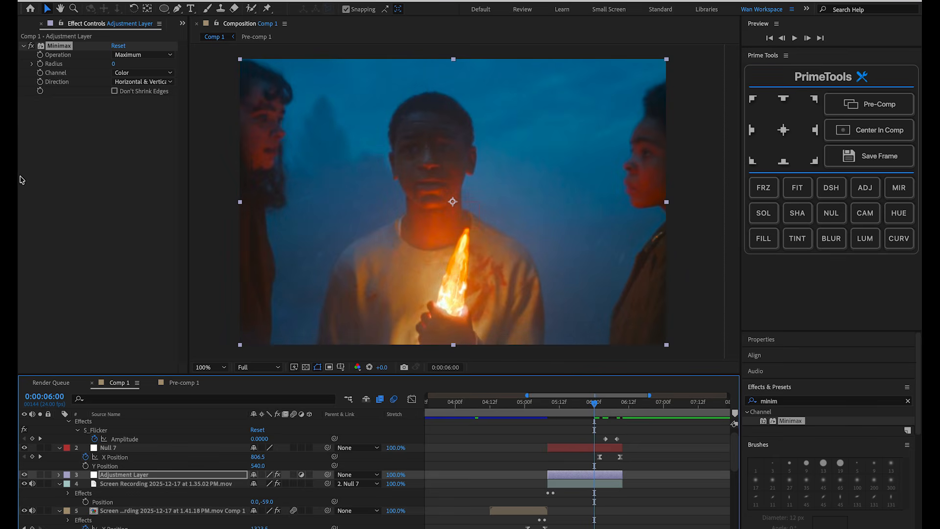
pyautogui.click(54, 64)
pyautogui.moveTo(594, 406); pyautogui.dragTo(620, 407)
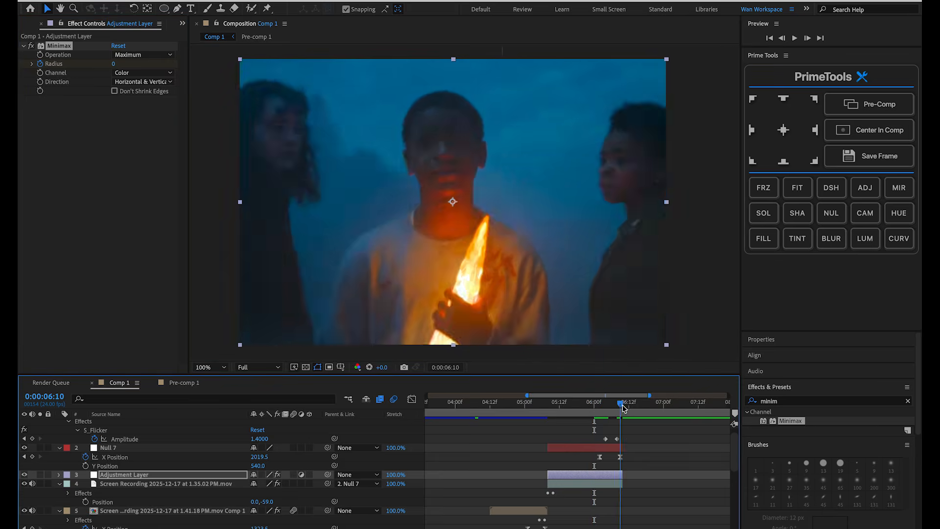
pyautogui.click(122, 82)
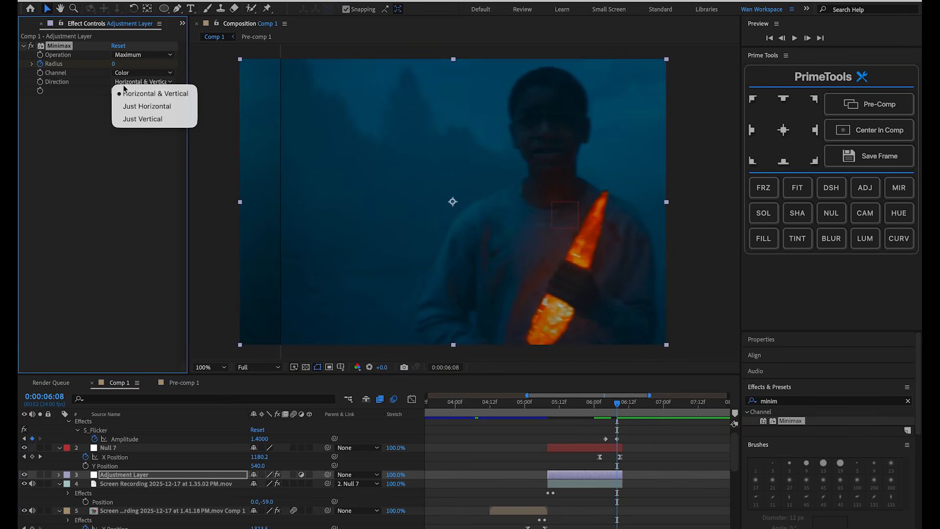
pyautogui.click(135, 108)
pyautogui.moveTo(618, 493); pyautogui.dragTo(623, 492)
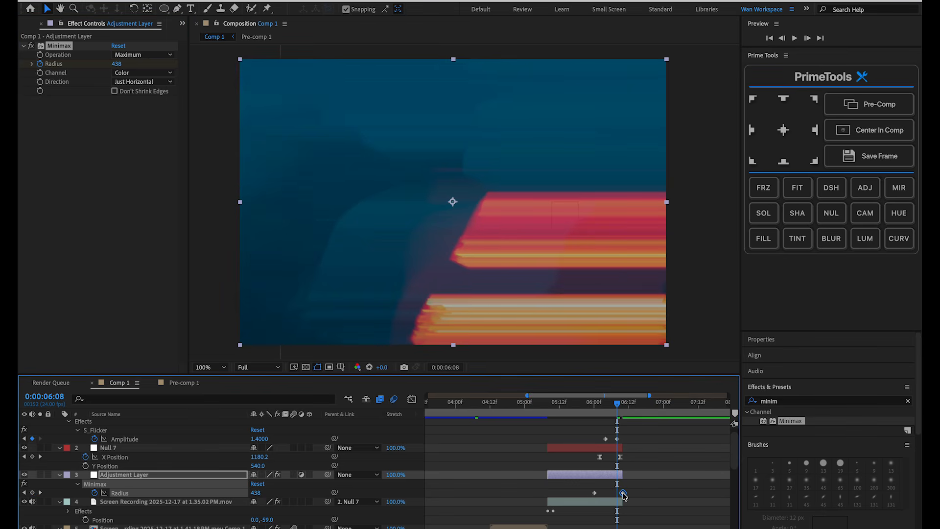
# - Move the first Minimax Radius keyframe to 0:00:06:06 and preview the clip's slide out
pyautogui.moveTo(616, 406); pyautogui.dragTo(591, 406)
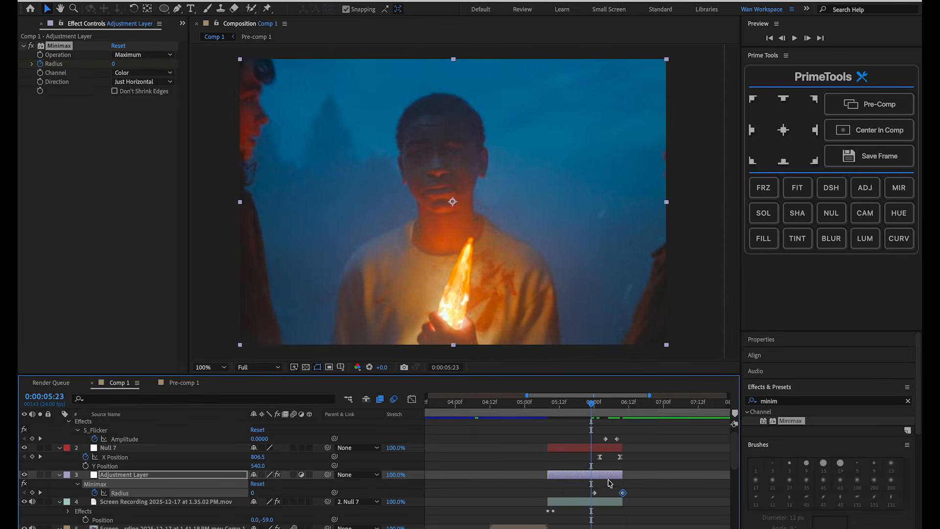
pyautogui.moveTo(595, 493); pyautogui.dragTo(612, 493)
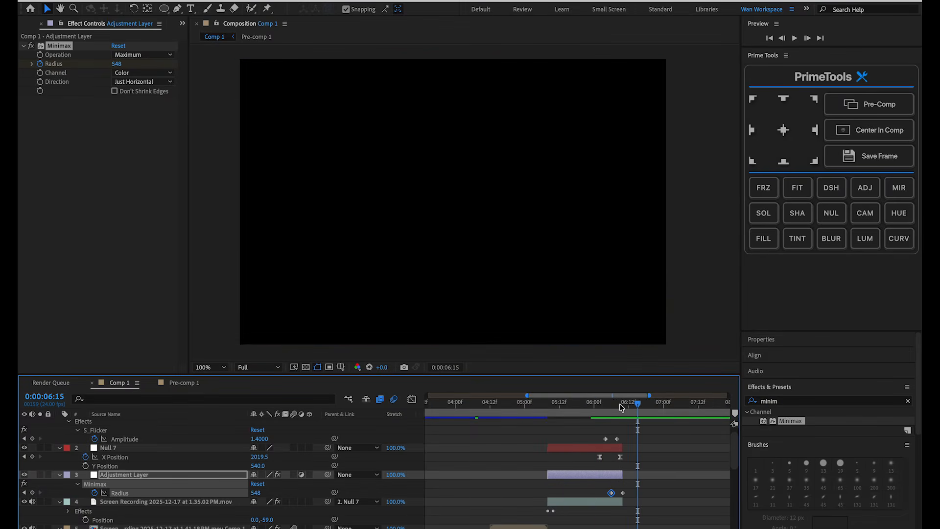
pyautogui.moveTo(622, 405); pyautogui.dragTo(569, 406)
pyautogui.press('space')
pyautogui.press('space')
pyautogui.press('space')
pyautogui.moveTo(638, 405); pyautogui.dragTo(499, 405)
# - Play the edit from its beginning and save the project
pyautogui.press('Home')
pyautogui.press('space')
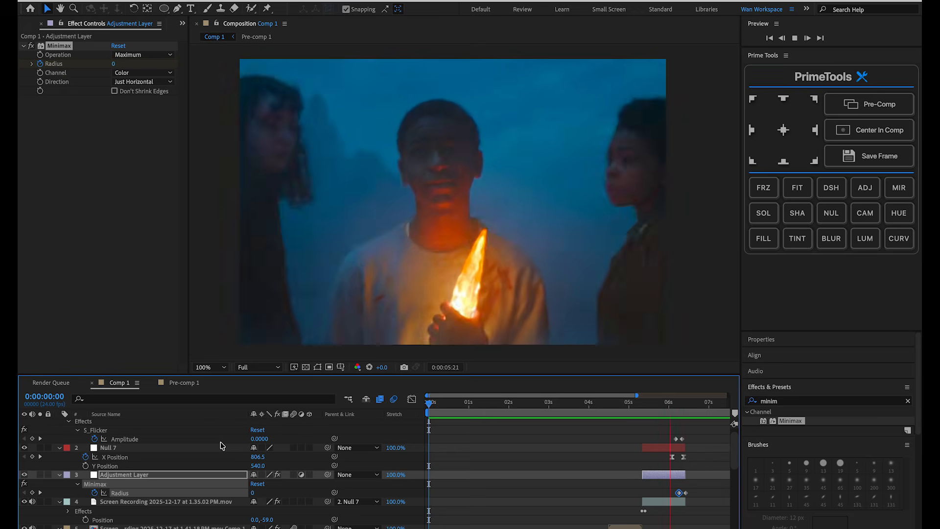
pyautogui.press('space')
pyautogui.hotkey('ctrl', 's')
# - Collapse the upper layers' keyframed properties and add an adjustment layer above the existing ones over the first clip at 0:00:00:00
pyautogui.scroll(1, 221, 446)
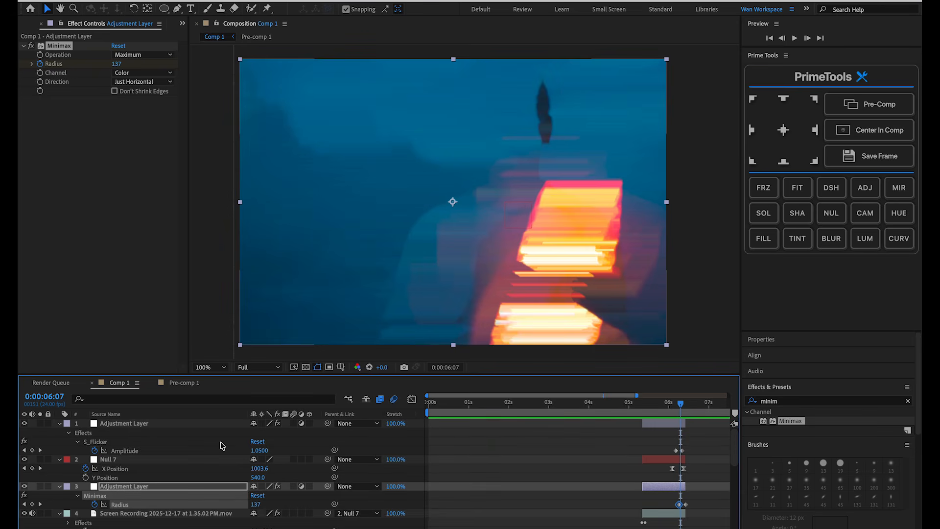
pyautogui.press('u')
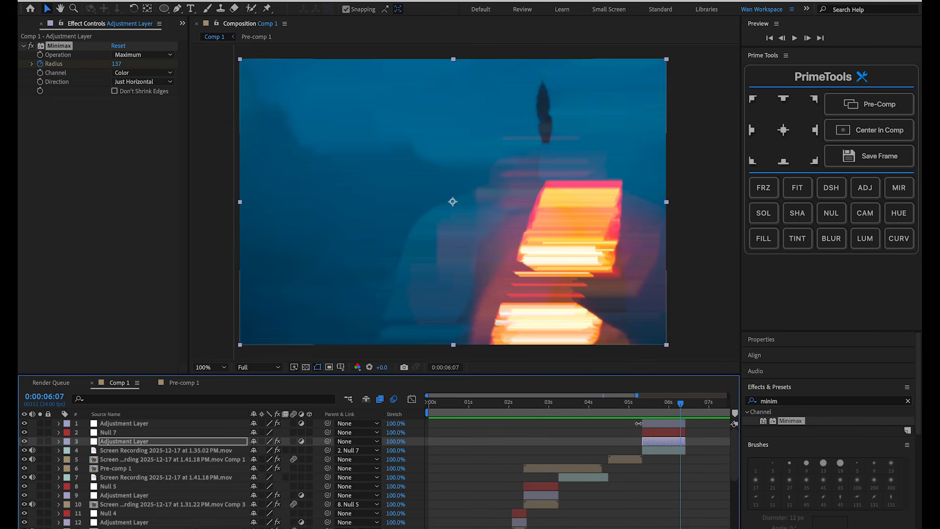
pyautogui.click(628, 403)
pyautogui.press('Home')
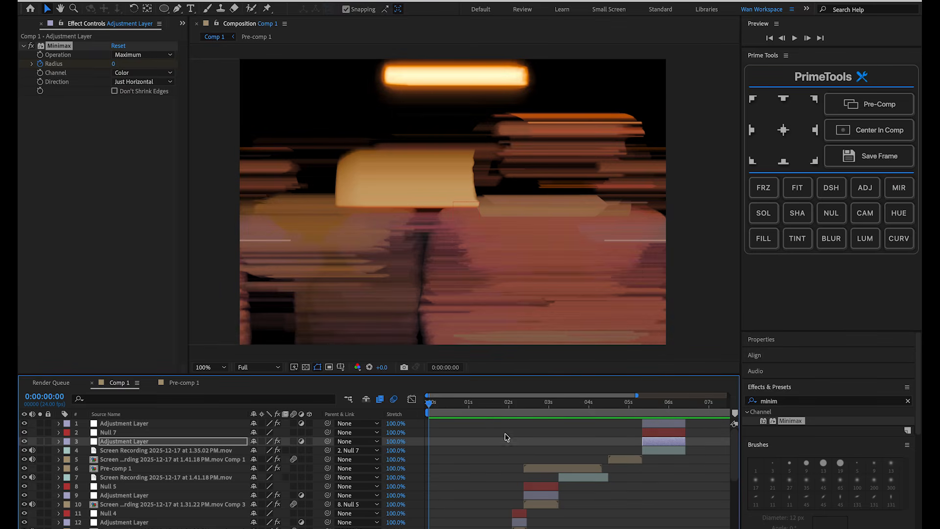
pyautogui.scroll(-5, 487, 487)
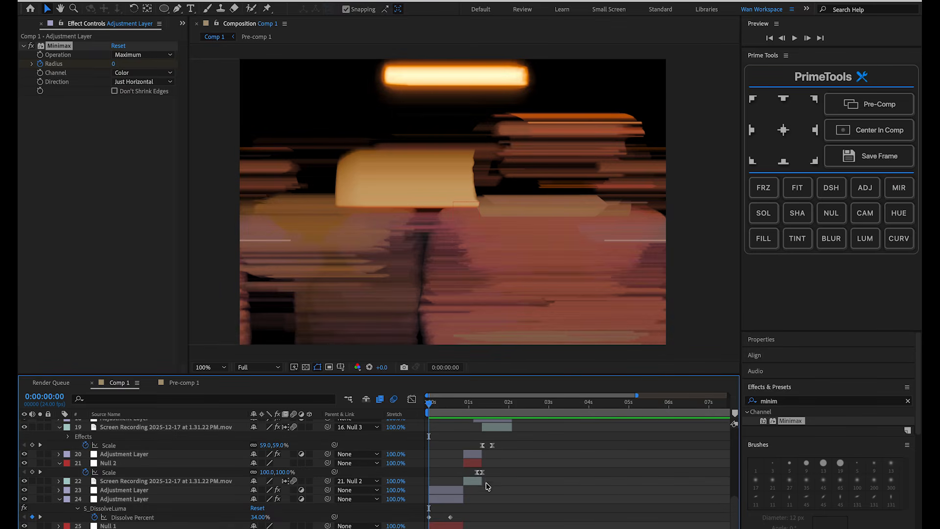
pyautogui.click(442, 492)
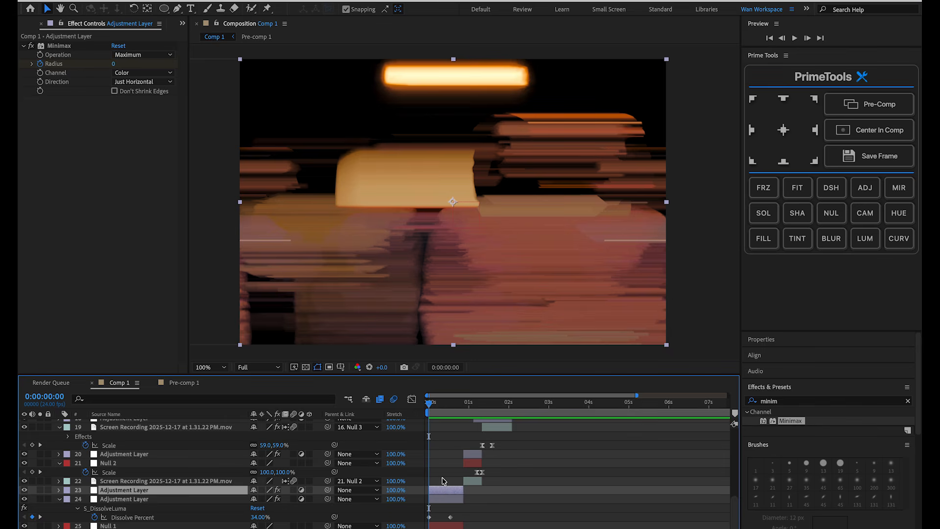
pyautogui.click(443, 481)
pyautogui.scroll(6, 443, 481)
pyautogui.scroll(-6, 460, 479)
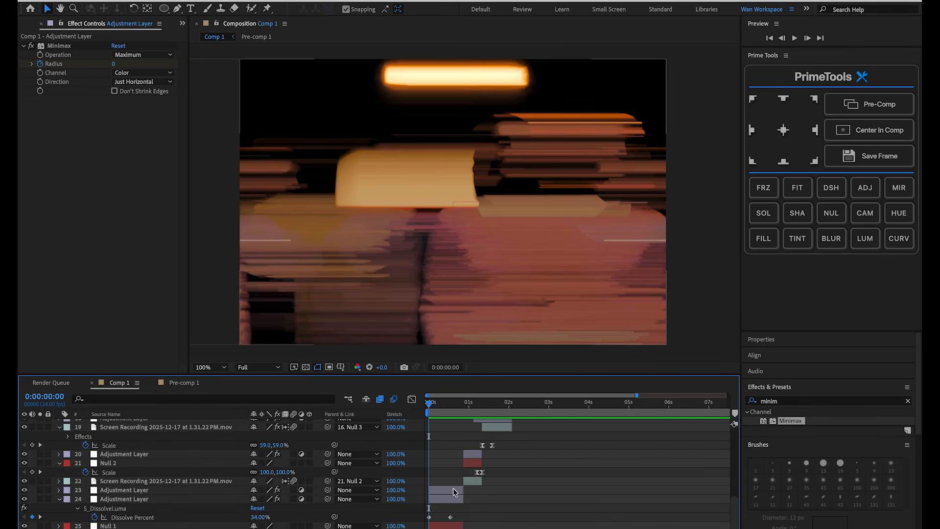
pyautogui.click(454, 492)
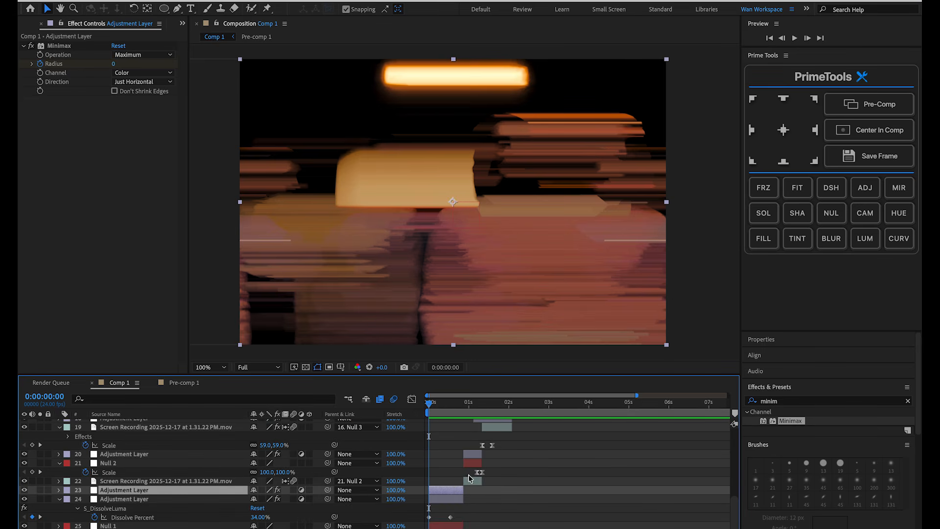
pyautogui.click(872, 194)
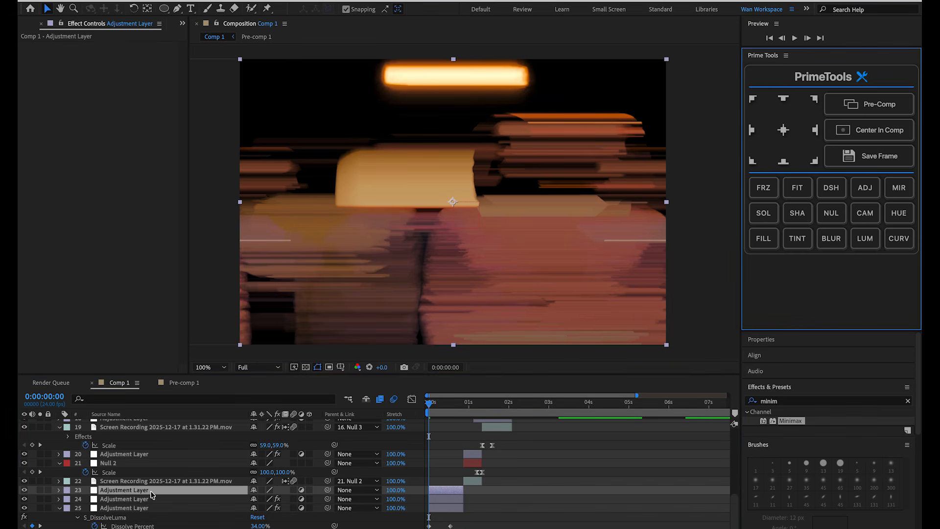
# - Move the new adjustment layer to the top of the layer stack and set its label colour to Cyan
pyautogui.moveTo(153, 491); pyautogui.dragTo(147, 427)
pyautogui.click(66, 424)
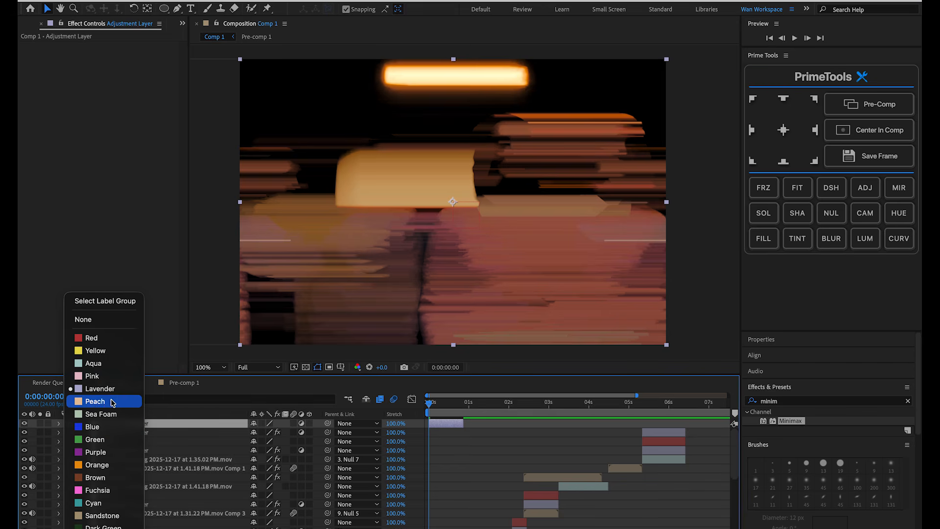
pyautogui.click(100, 351)
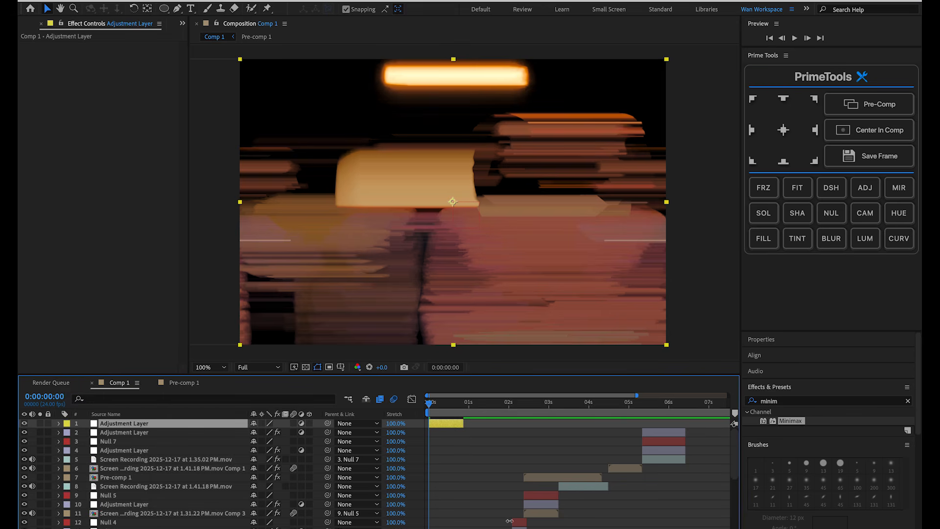
pyautogui.click(67, 426)
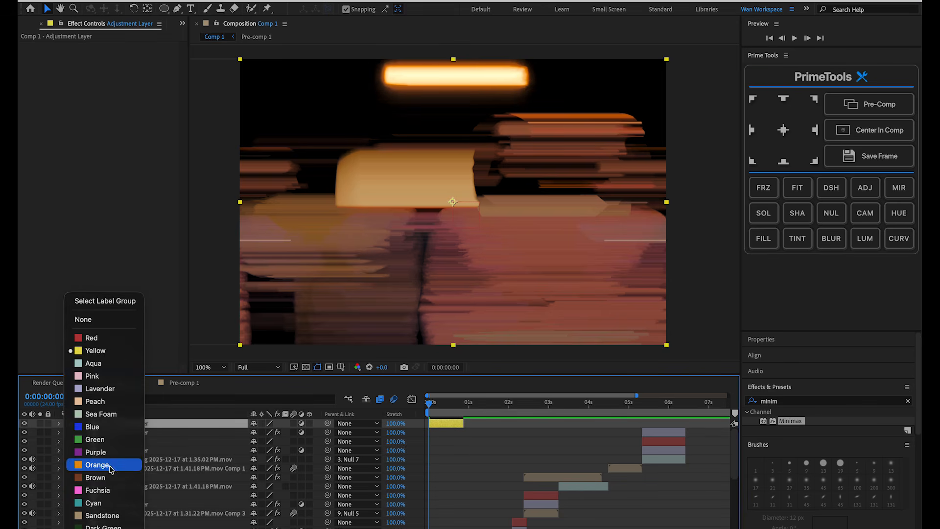
pyautogui.click(100, 439)
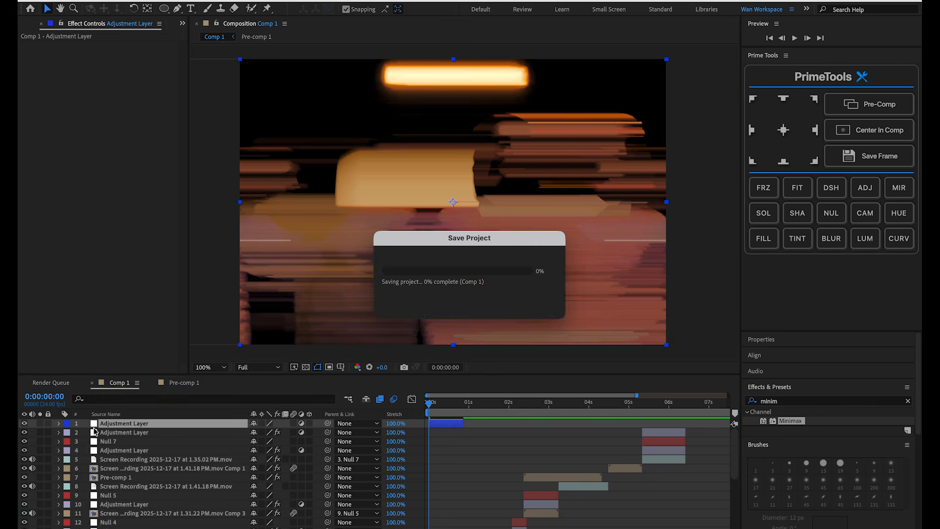
pyautogui.click(67, 425)
pyautogui.click(116, 502)
pyautogui.scroll(2, 460, 437)
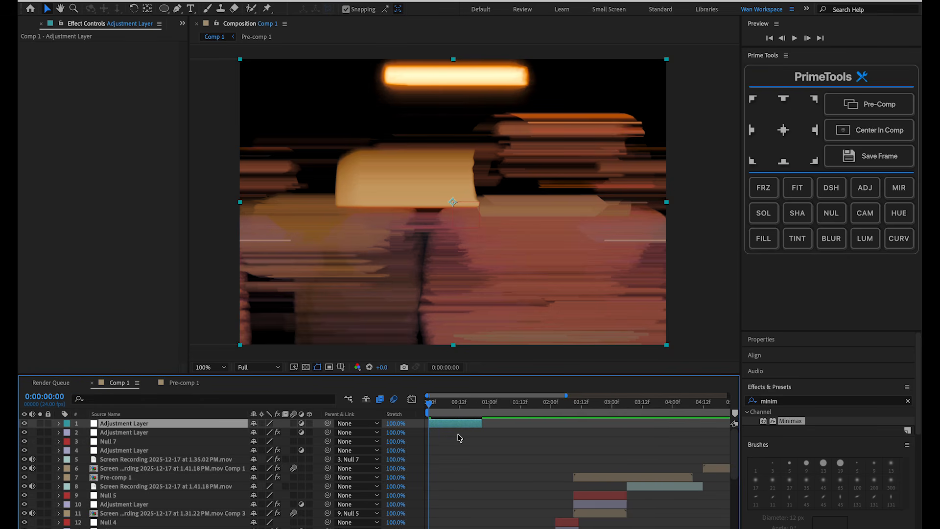
pyautogui.click(791, 402)
pyautogui.write('s')
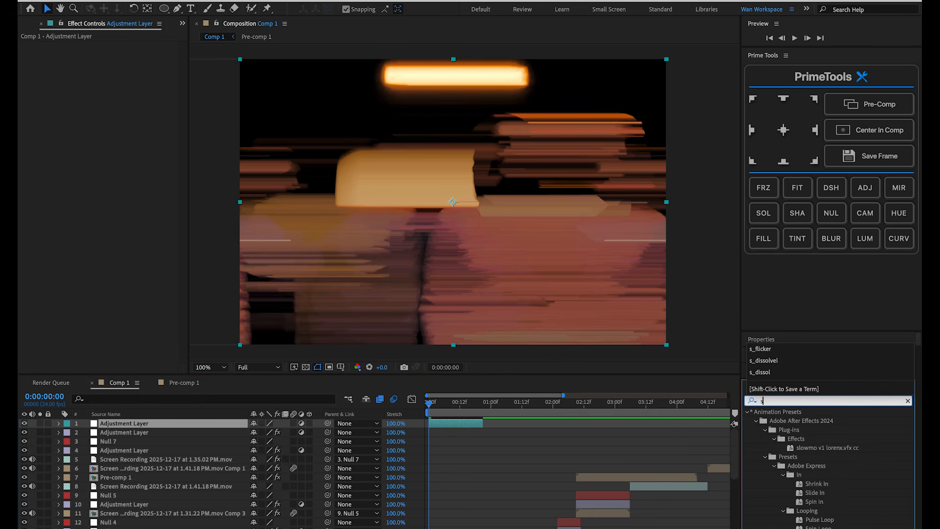
pyautogui.write('_dissol')
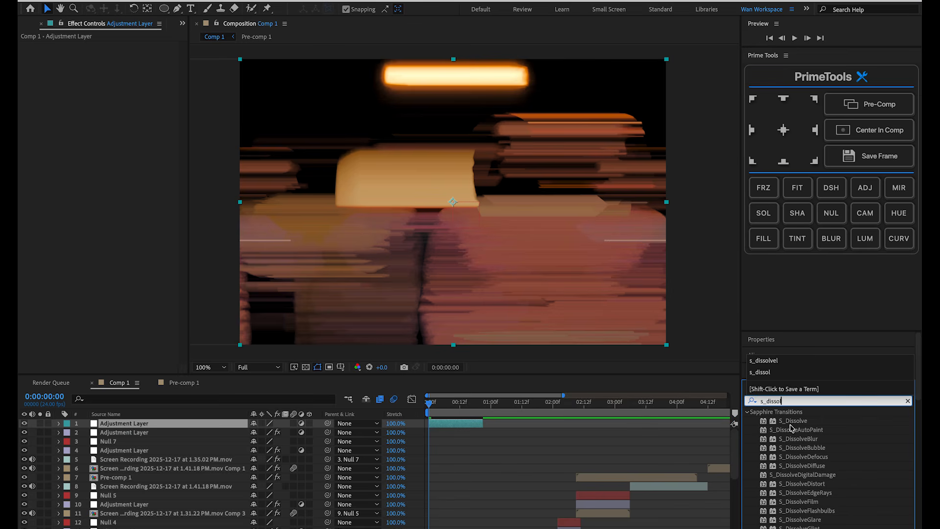
pyautogui.moveTo(797, 421); pyautogui.dragTo(465, 426)
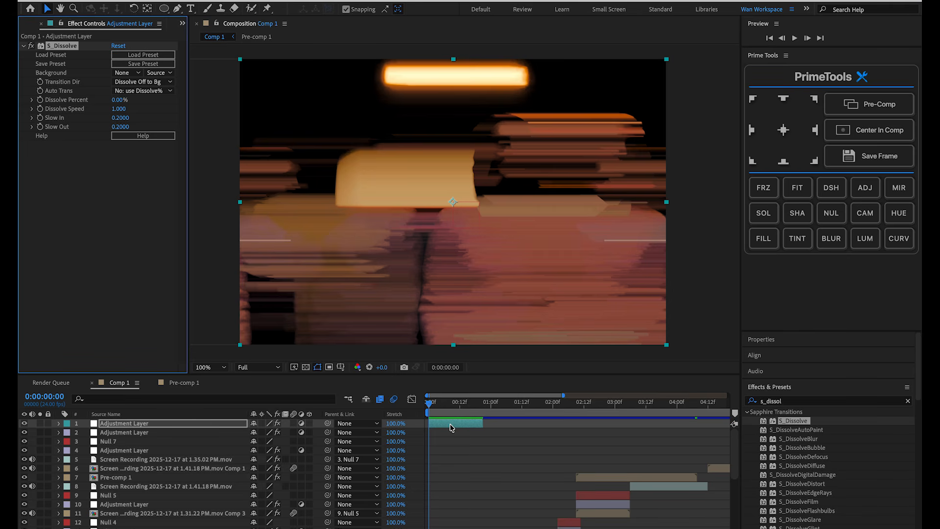
pyautogui.moveTo(430, 404)
pyautogui.mouseDown()
pyautogui.moveTo(442, 404)
pyautogui.moveTo(425, 401)
pyautogui.mouseUp()
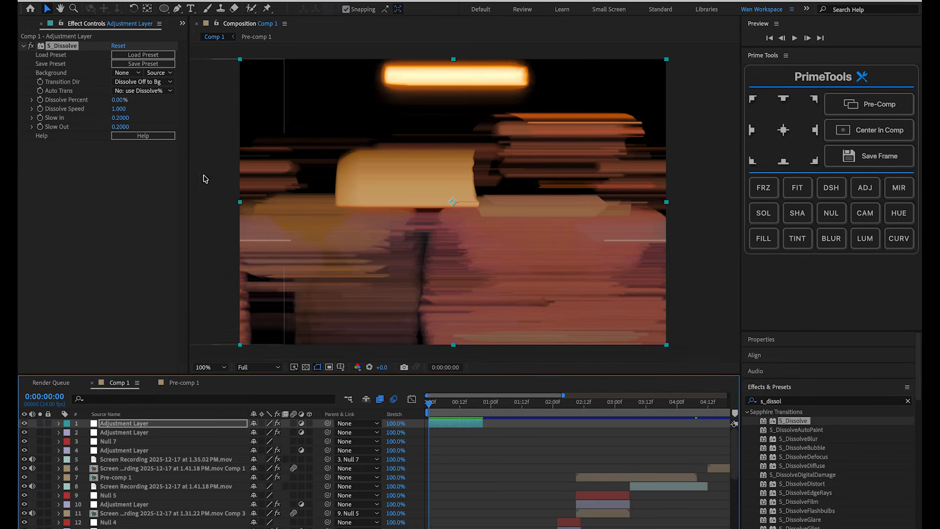
pyautogui.moveTo(117, 101); pyautogui.dragTo(117, 108)
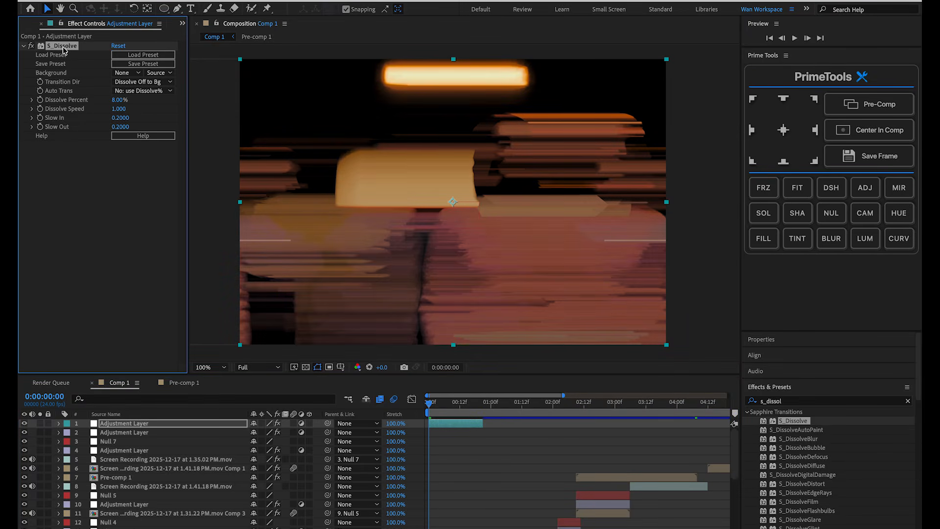
pyautogui.press('Delete')
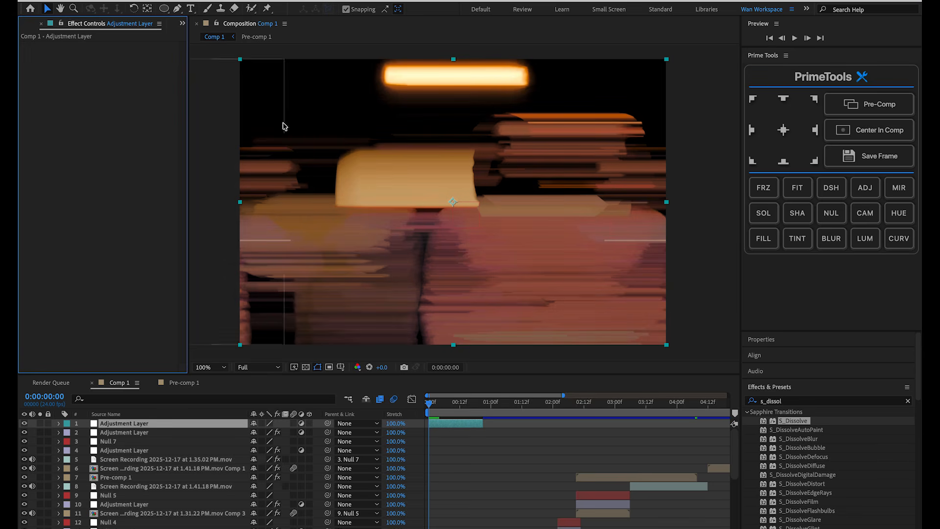
# - Apply S_DissolveShake to the top adjustment layer, keyframe Dissolve Percent at 10% at 0:00:00:00 and set Dissolve Speed to 2.68
pyautogui.click(803, 401)
pyautogui.write('vesh')
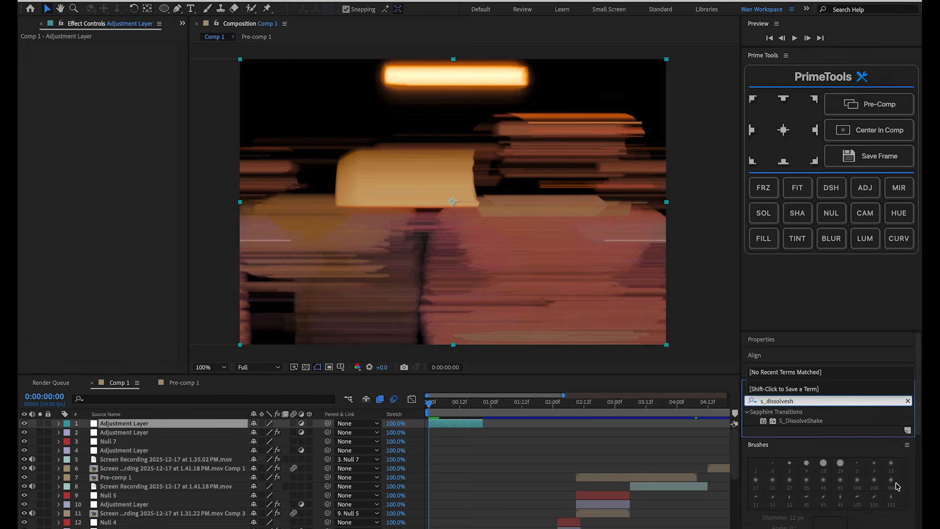
pyautogui.moveTo(793, 424); pyautogui.dragTo(445, 425)
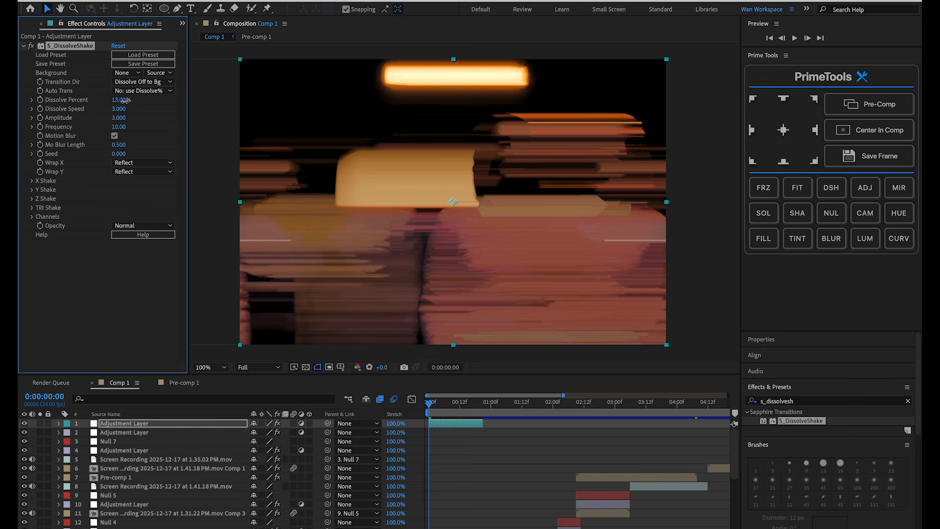
pyautogui.click(122, 100)
pyautogui.write('5')
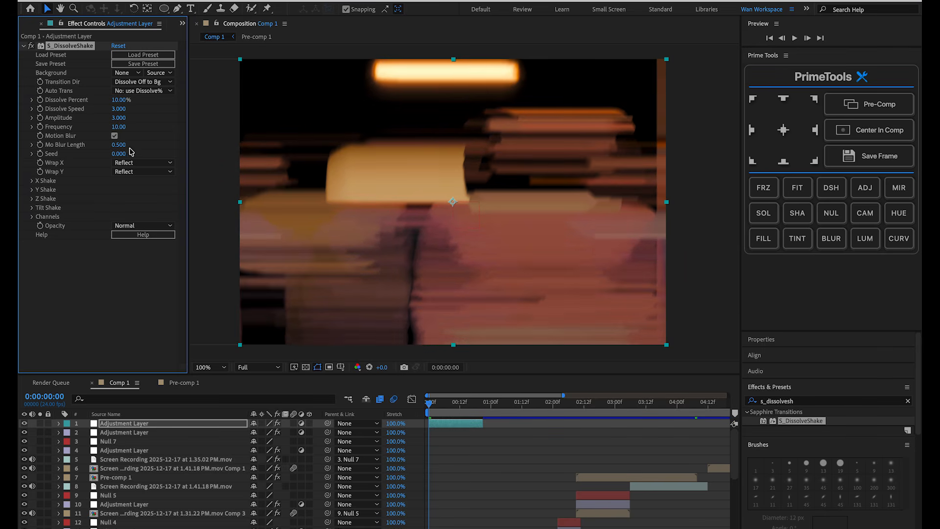
pyautogui.click(138, 165)
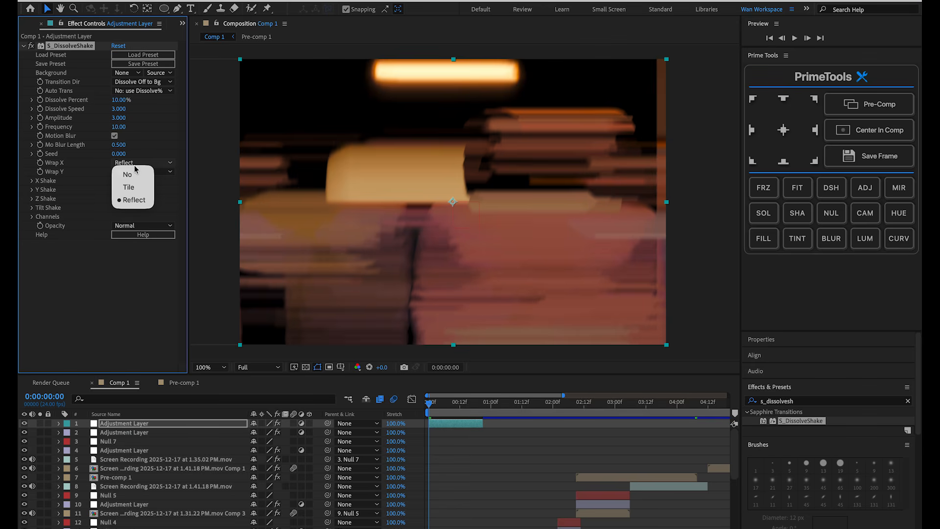
pyautogui.click(104, 282)
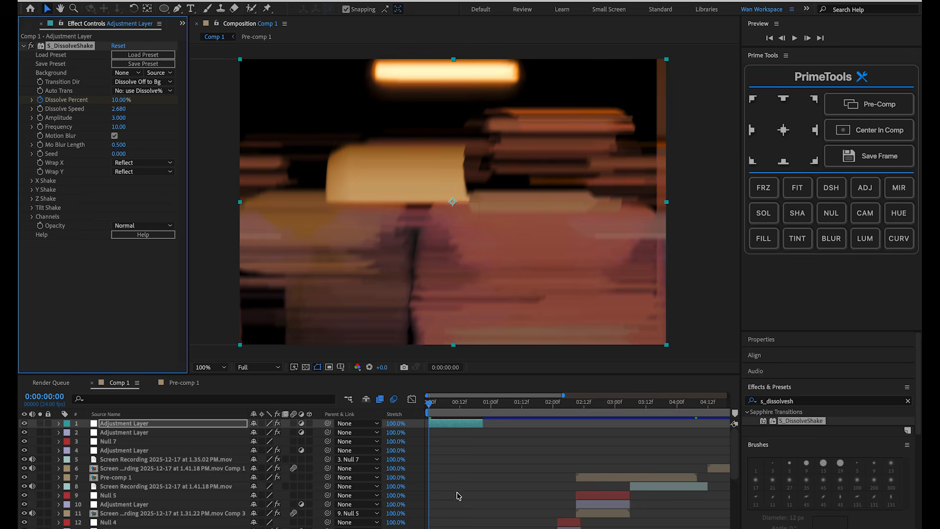
# - Keyframe the shake's Dissolve Percent to 0% at 0:00:00:06 and preview the shake from the start
pyautogui.press('space')
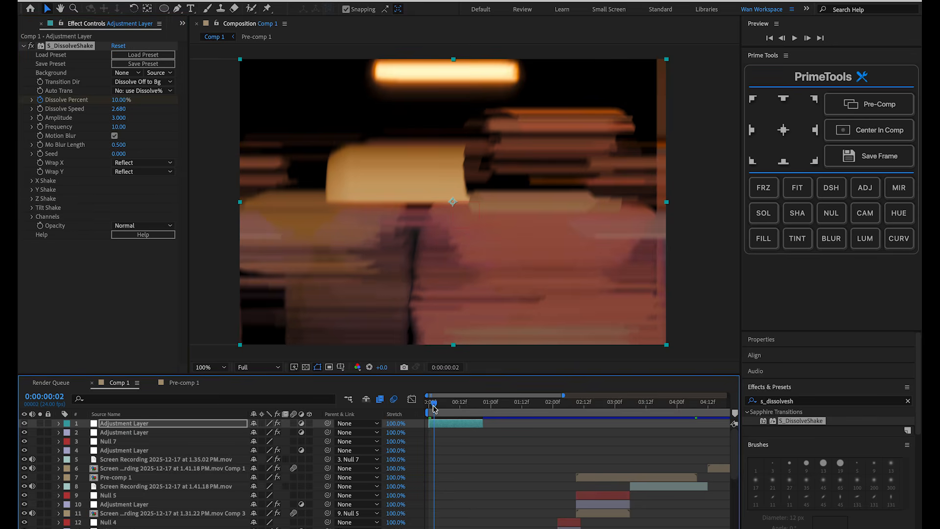
pyautogui.click(120, 99)
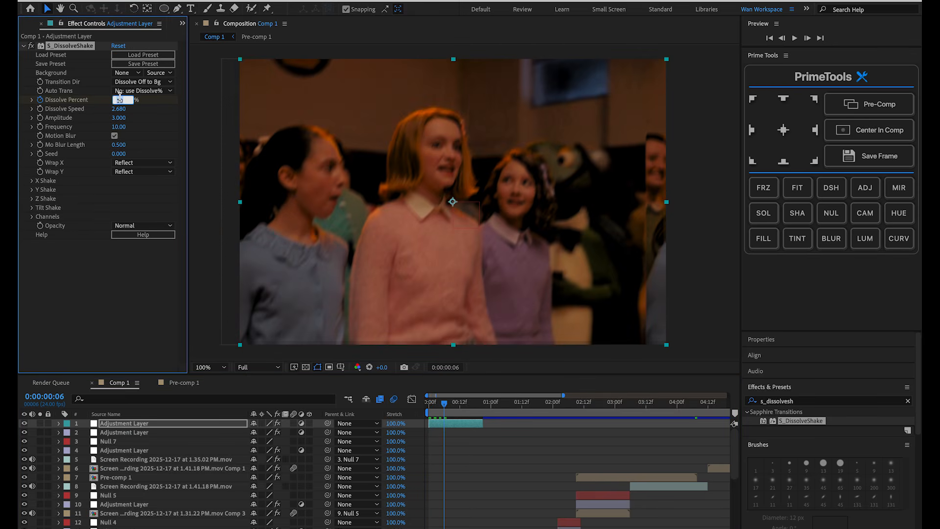
pyautogui.press('Return')
pyautogui.click(287, 405)
pyautogui.press('Home')
pyautogui.press('space')
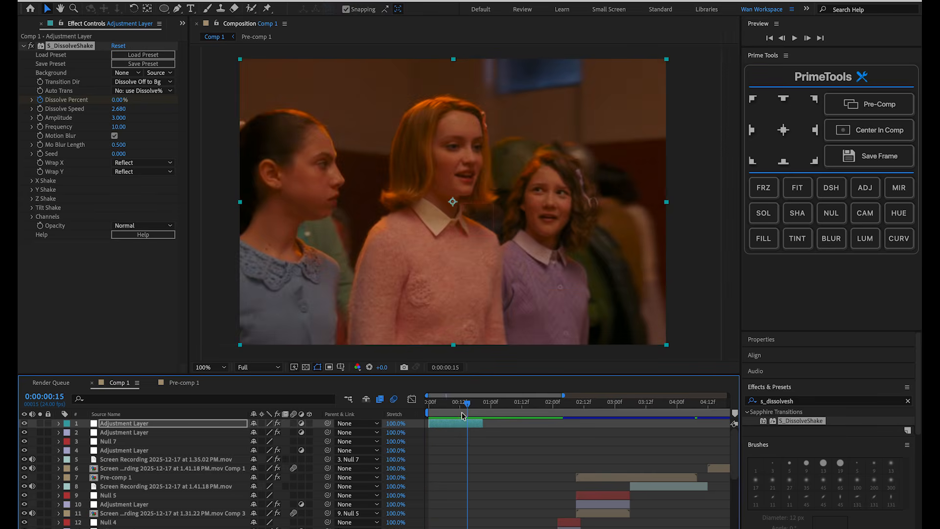
pyautogui.click(452, 404)
pyautogui.moveTo(451, 404); pyautogui.dragTo(394, 417)
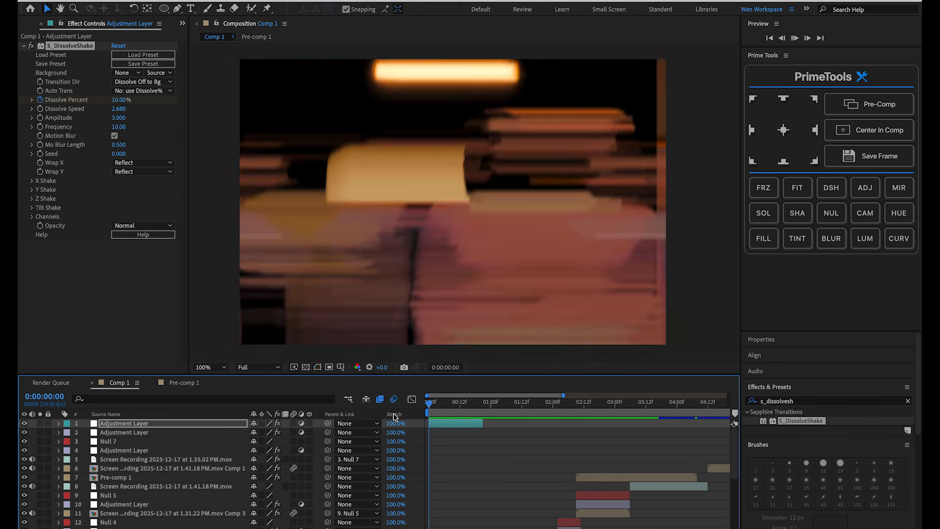
pyautogui.press('space')
pyautogui.press('Home')
# - Duplicate the shake adjustment layer and start the copy at 0:00:00:21, where the first one ends
pyautogui.click(466, 423)
pyautogui.hotkey('ctrl', 'd')
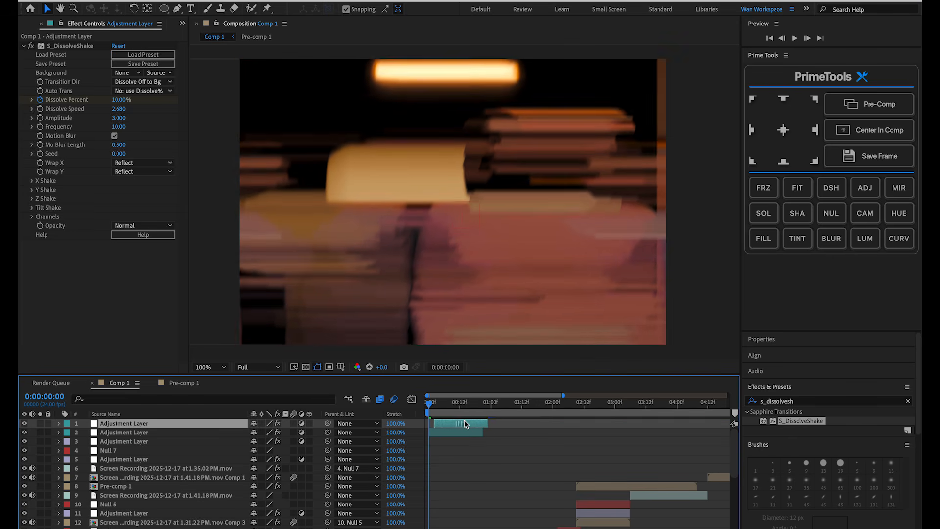
pyautogui.click(487, 404)
pyautogui.press('[')
pyautogui.moveTo(487, 407); pyautogui.dragTo(484, 405)
# - Set the composition preview resolution to Half and play the edit from its beginning
pyautogui.click(264, 367)
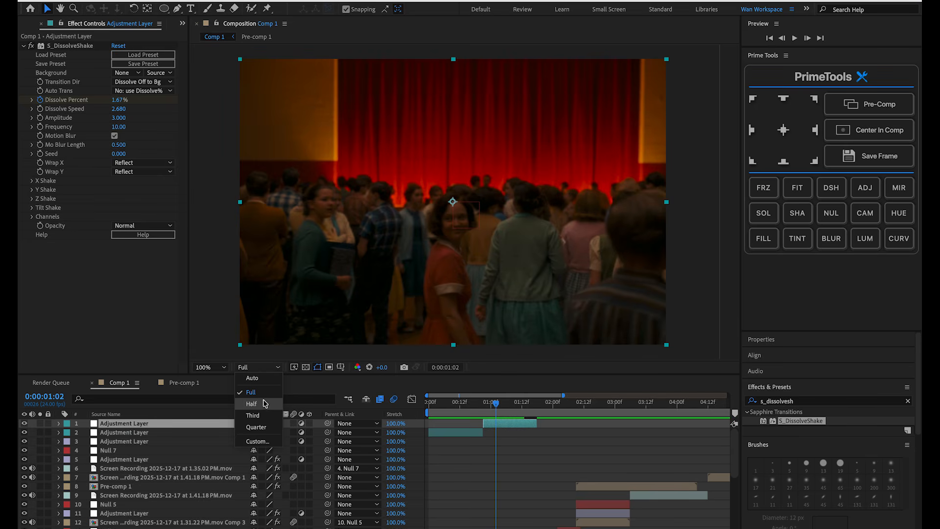
pyautogui.click(265, 402)
pyautogui.click(276, 406)
pyautogui.press('Home')
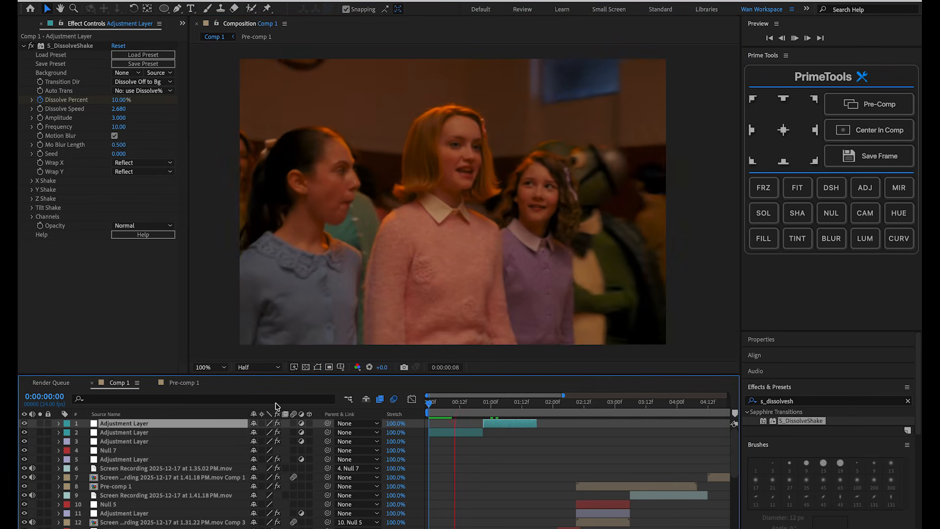
# - Duplicate the shake adjustment layer again, start the copy at 0:00:01:08 and preview it on the stage clip
pyautogui.moveTo(470, 404); pyautogui.dragTo(519, 400)
pyautogui.hotkey('ctrl', 'd')
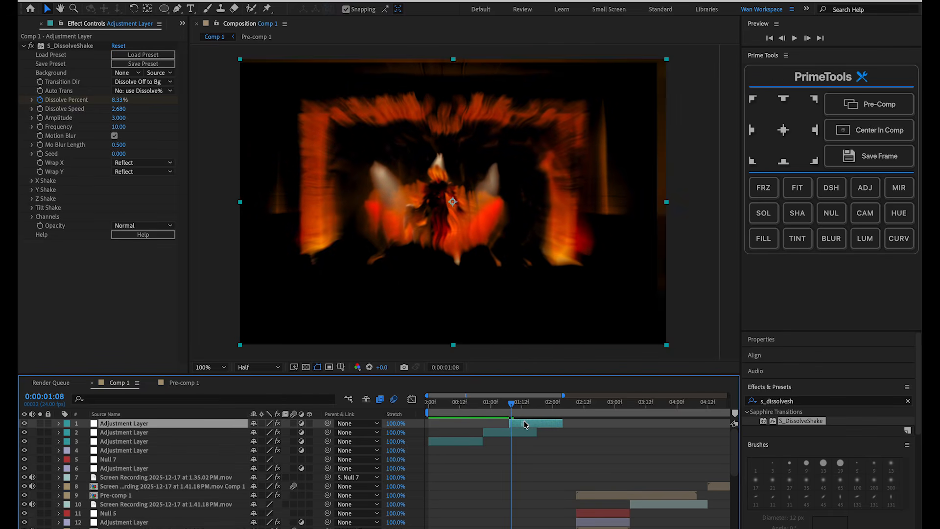
pyautogui.press('space')
pyautogui.press('space')
pyautogui.press('space')
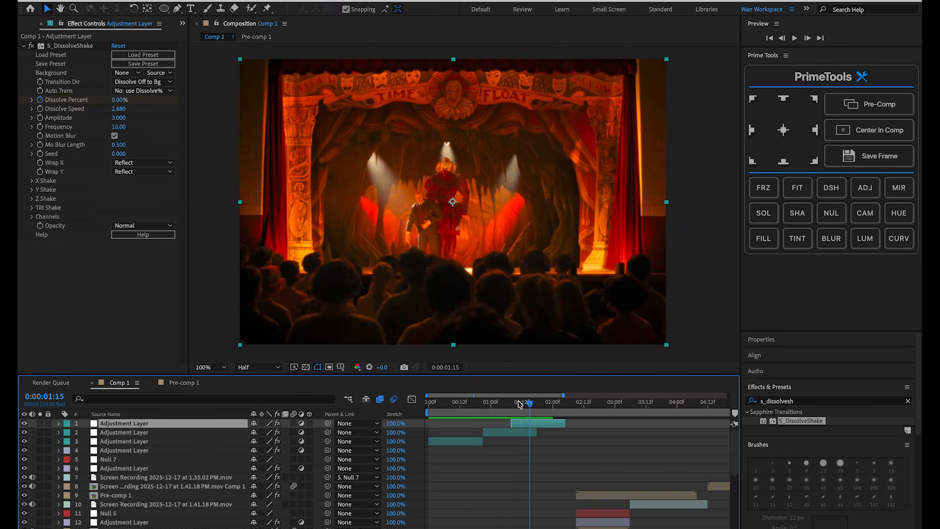
pyautogui.press('space')
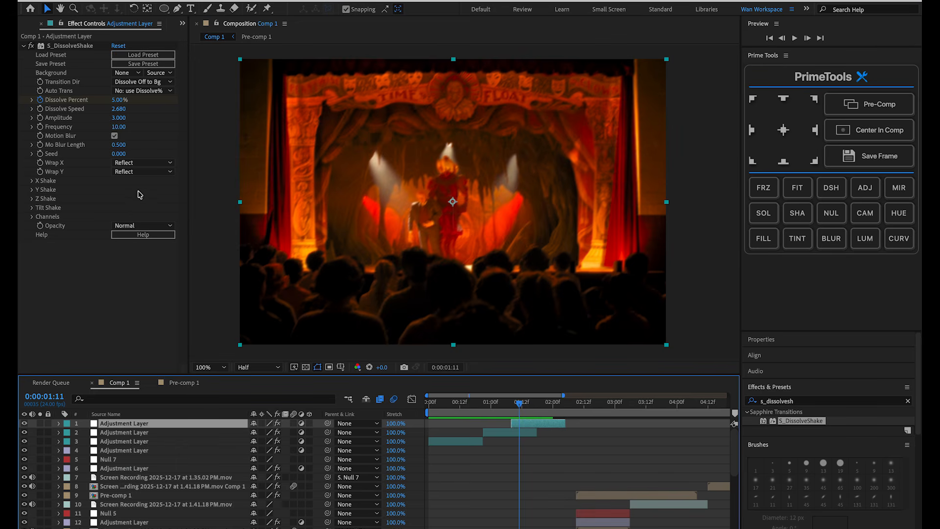
# - Set the third shake layer's Tilt Rand Amp to 3.20 and Dissolve Speed to 3, and preview the shake
pyautogui.click(33, 208)
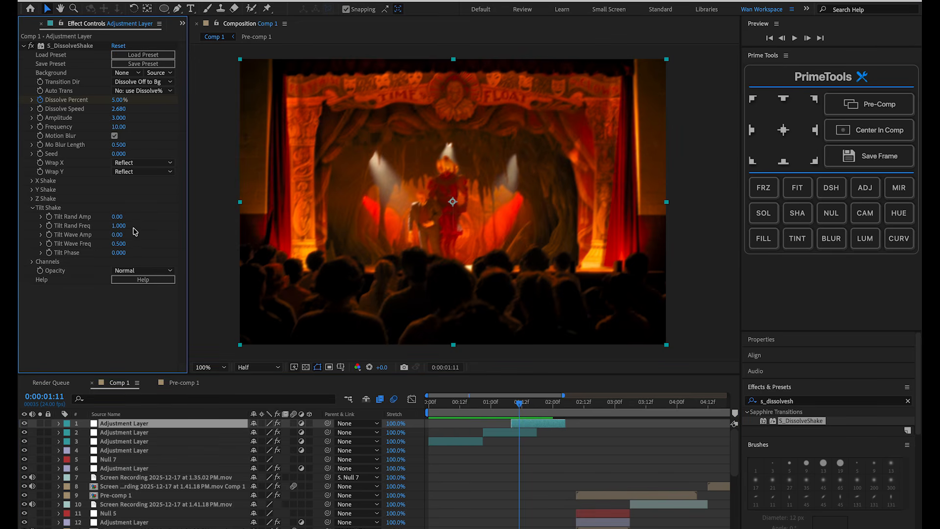
pyautogui.moveTo(117, 216); pyautogui.dragTo(136, 216)
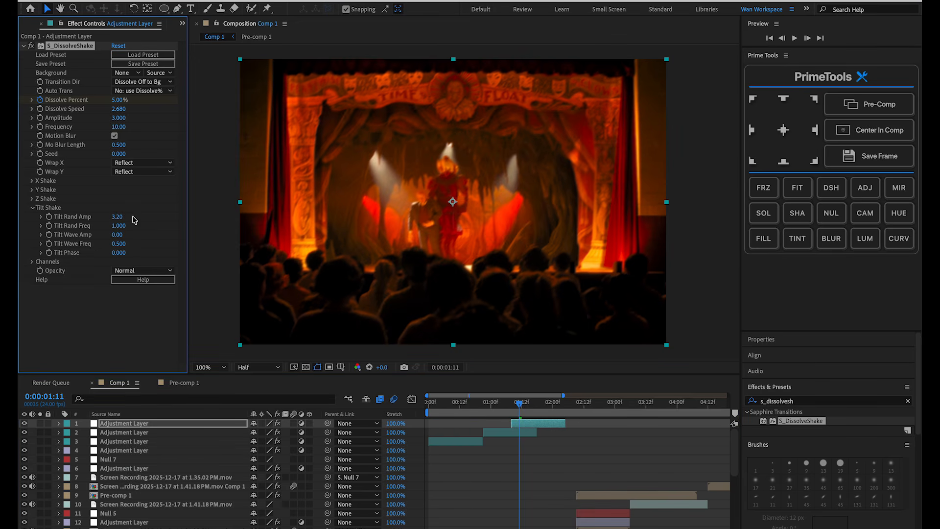
pyautogui.press('space')
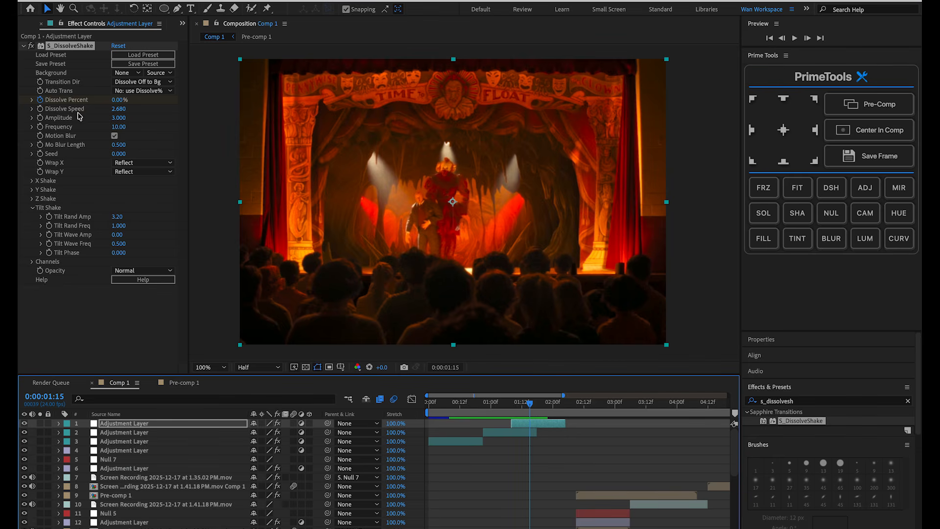
pyautogui.moveTo(118, 113); pyautogui.dragTo(135, 112)
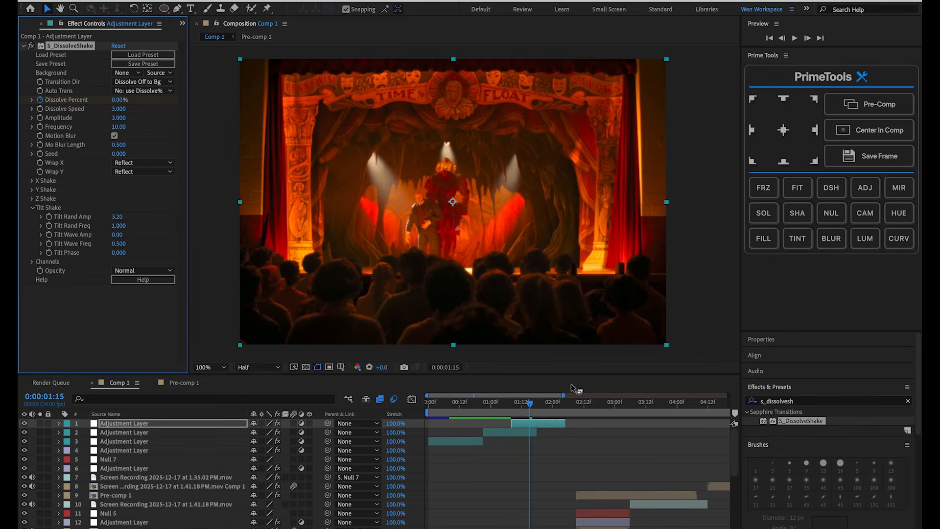
pyautogui.moveTo(526, 408); pyautogui.dragTo(492, 405)
pyautogui.press('space')
pyautogui.press('space')
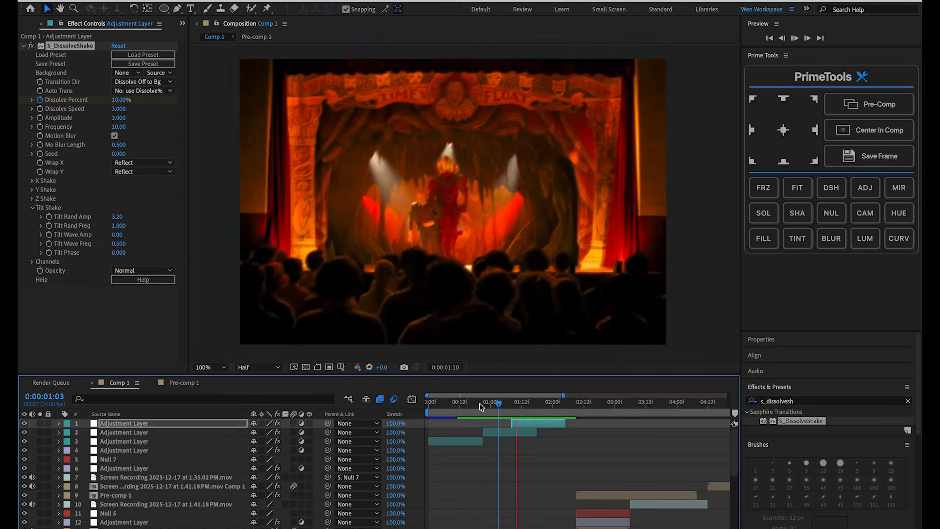
# - Duplicate the second shake adjustment layer to the top of the stack, start the copy at 0:00:02:00 and preview it
pyautogui.click(549, 404)
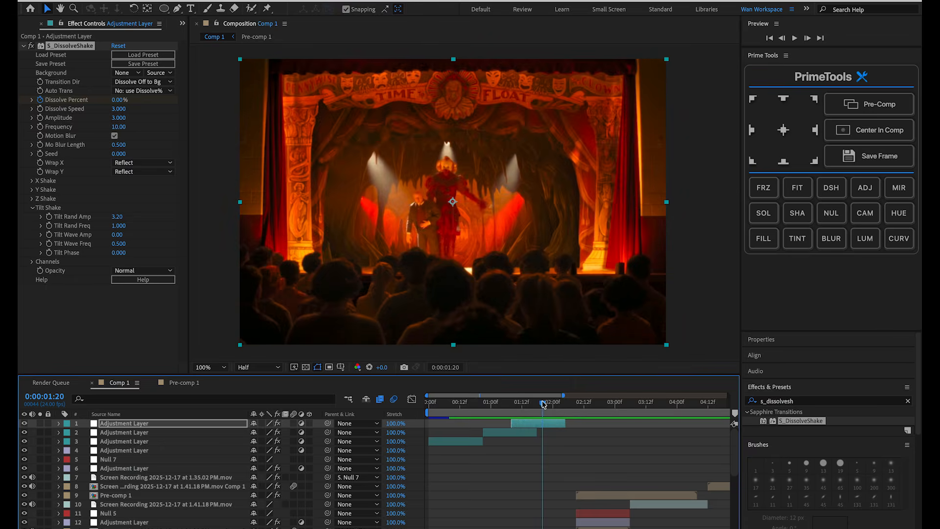
pyautogui.moveTo(549, 403); pyautogui.dragTo(545, 404)
pyautogui.click(537, 424)
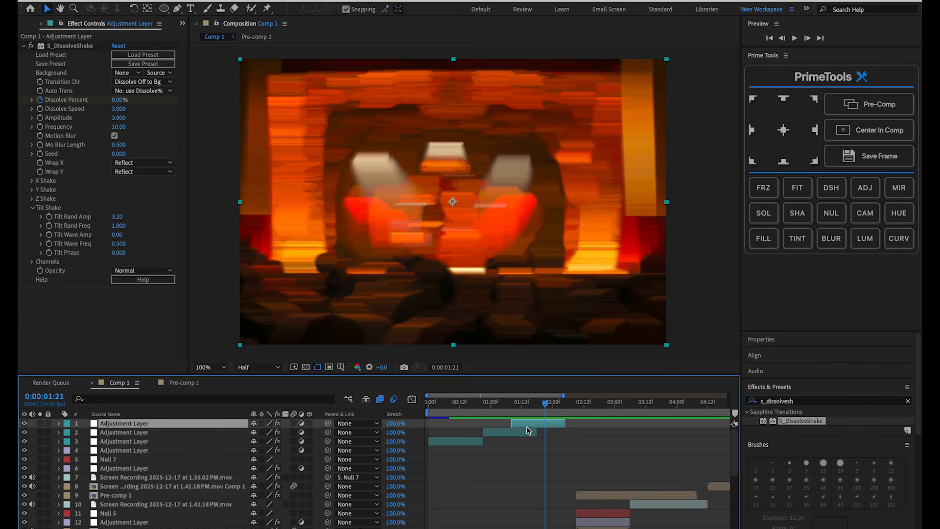
pyautogui.click(528, 431)
pyautogui.hotkey('ctrl', 'd')
pyautogui.moveTo(498, 434); pyautogui.dragTo(555, 436)
pyautogui.hotkey('ctrl', ']')
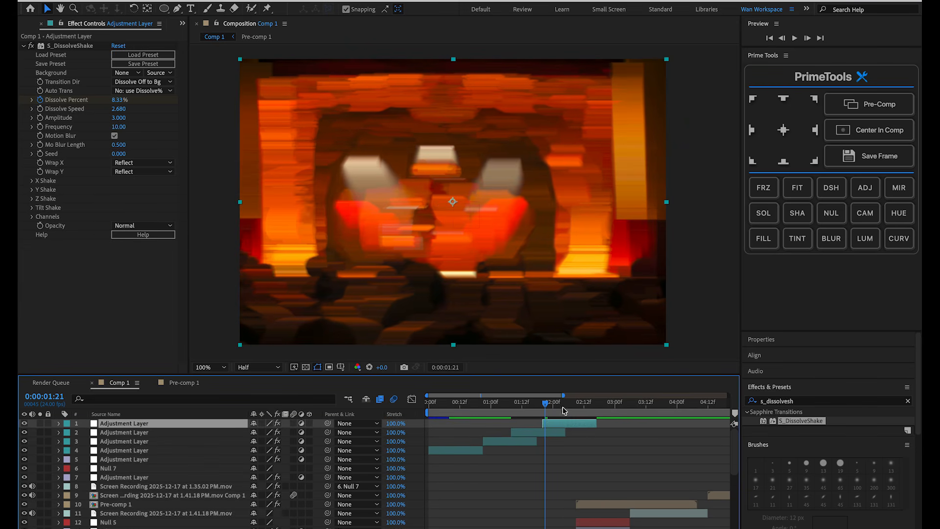
pyautogui.moveTo(551, 424); pyautogui.dragTo(553, 424)
pyautogui.press('space')
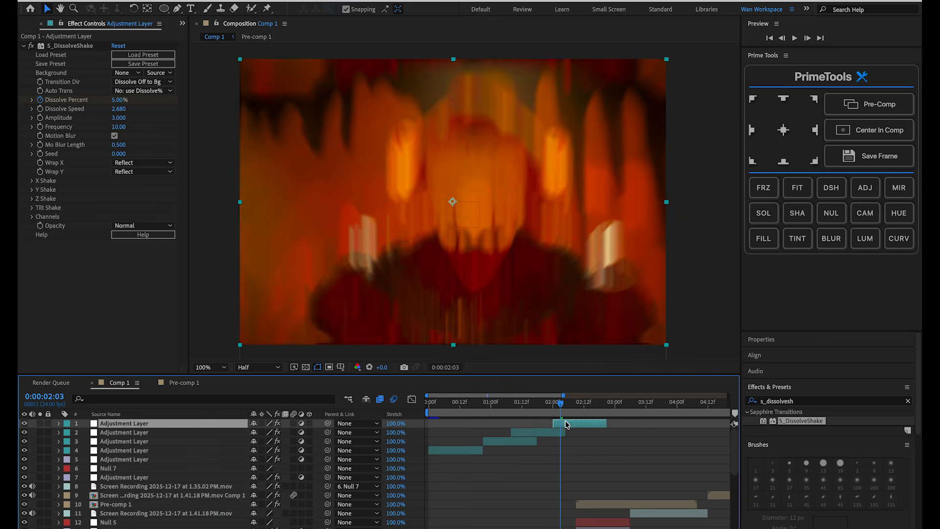
# - Move the top shake adjustment layer to start at 0:00:02:11 and preview it on the clown clip
pyautogui.moveTo(563, 422); pyautogui.dragTo(583, 403)
pyautogui.press('space')
pyautogui.press('space')
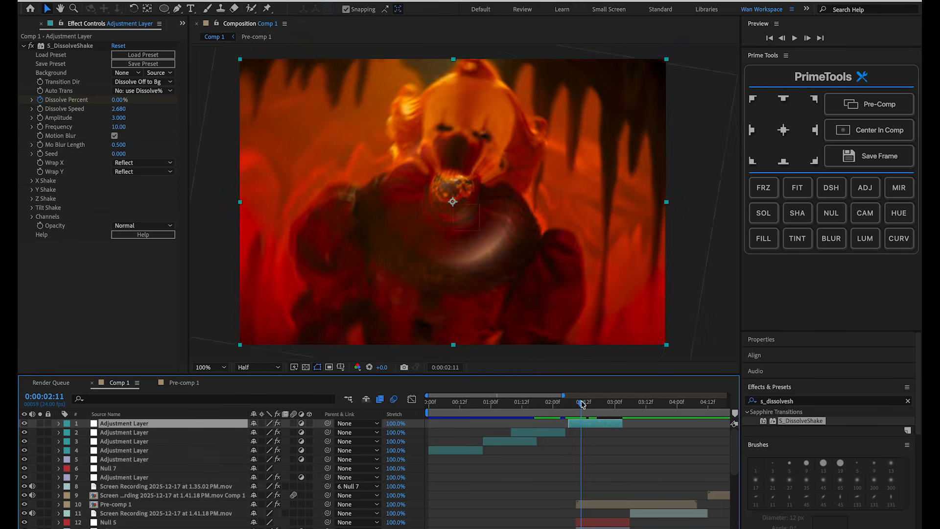
pyautogui.press('[')
pyautogui.press('space')
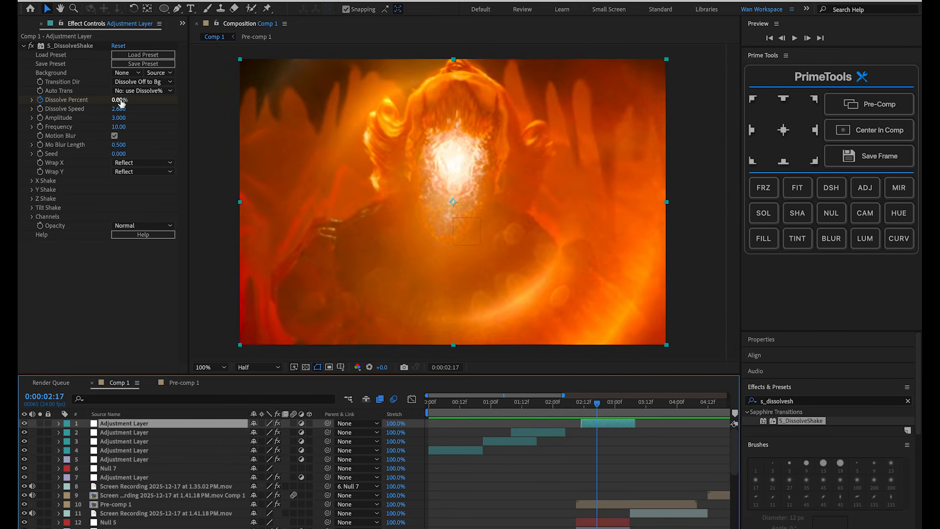
# - Set the top shake layer's first Dissolve Percent keyframe to 19% and preview the stronger shake
pyautogui.press('u')
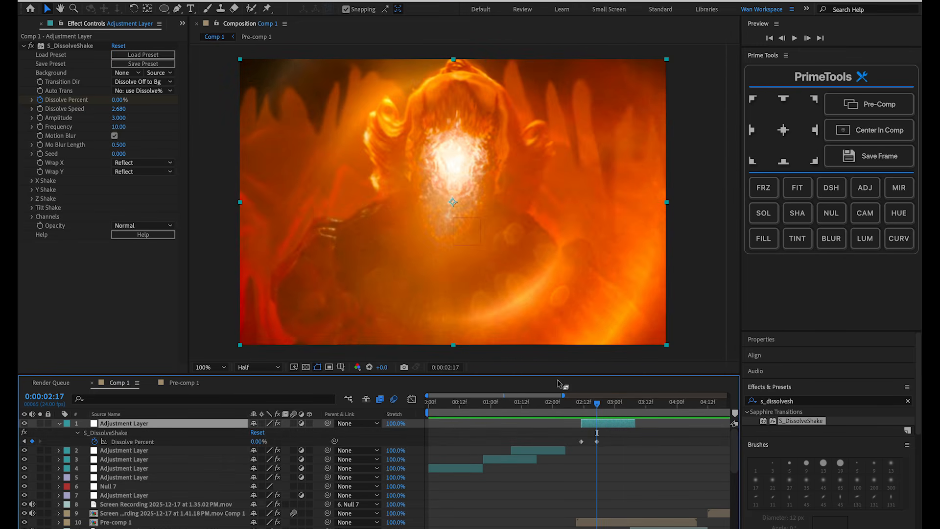
pyautogui.moveTo(586, 405); pyautogui.dragTo(582, 409)
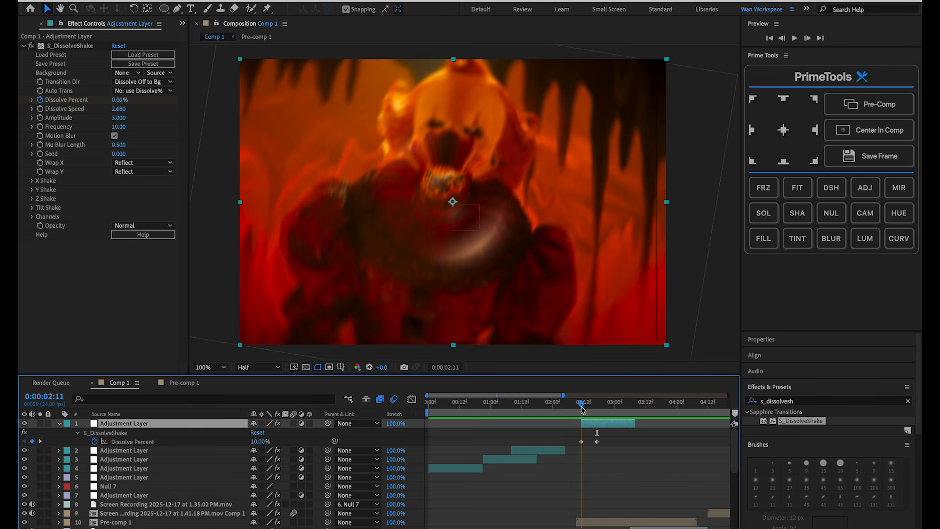
pyautogui.moveTo(121, 104); pyautogui.dragTo(125, 103)
pyautogui.press('space')
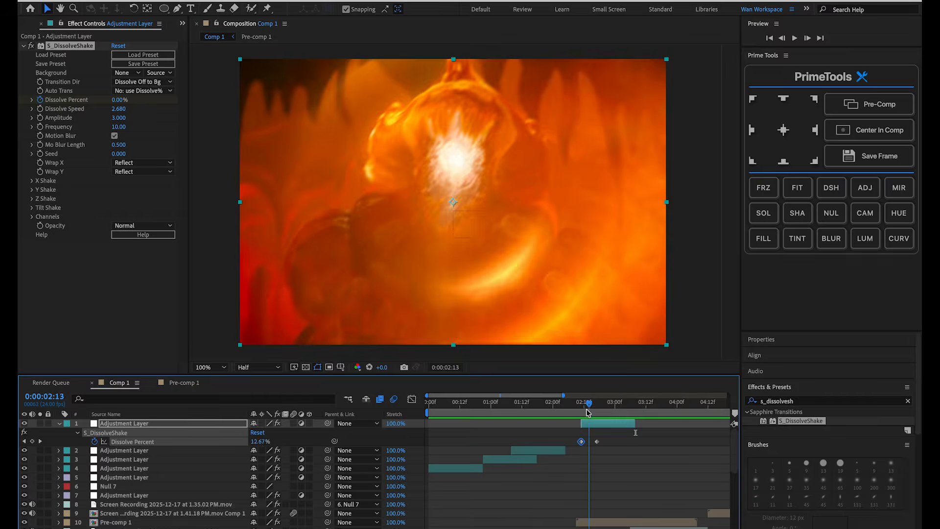
# - Duplicate the clown clip's shake adjustment layer, start the copy at 0:00:03:06 and preview it
pyautogui.click(579, 404)
pyautogui.click(596, 427)
pyautogui.hotkey('ctrl', 'd')
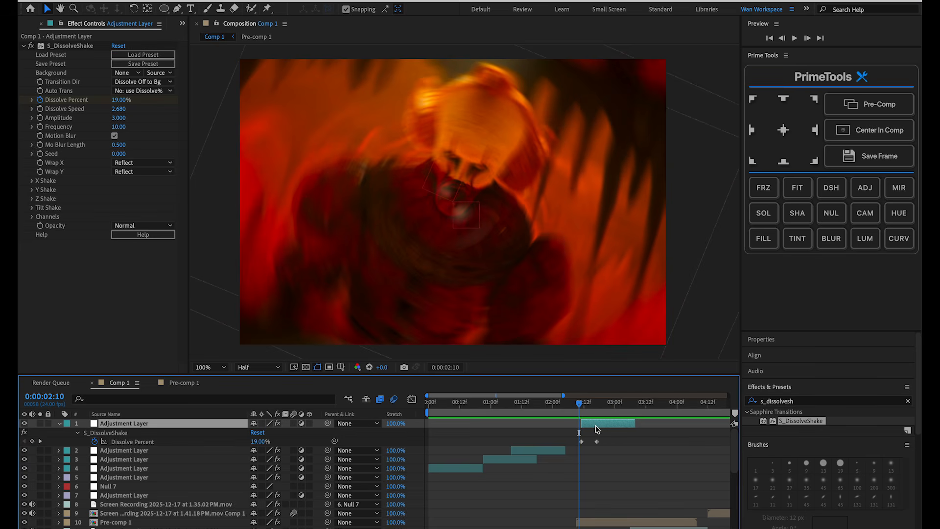
pyautogui.moveTo(588, 424); pyautogui.dragTo(640, 426)
pyautogui.press('space')
pyautogui.hotkey('ctrl', 'z')
pyautogui.hotkey('ctrl', 'z')
pyautogui.hotkey('ctrl', 'd')
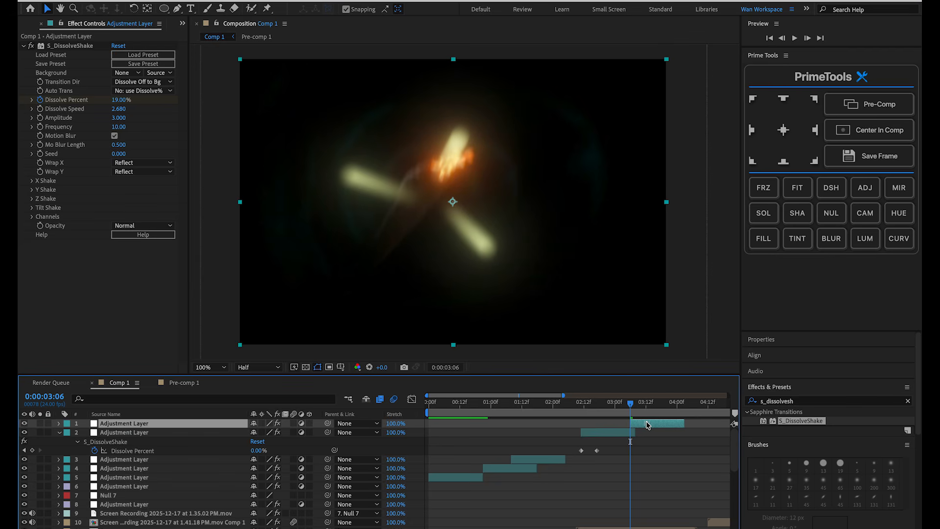
pyautogui.press('space')
pyautogui.press('space')
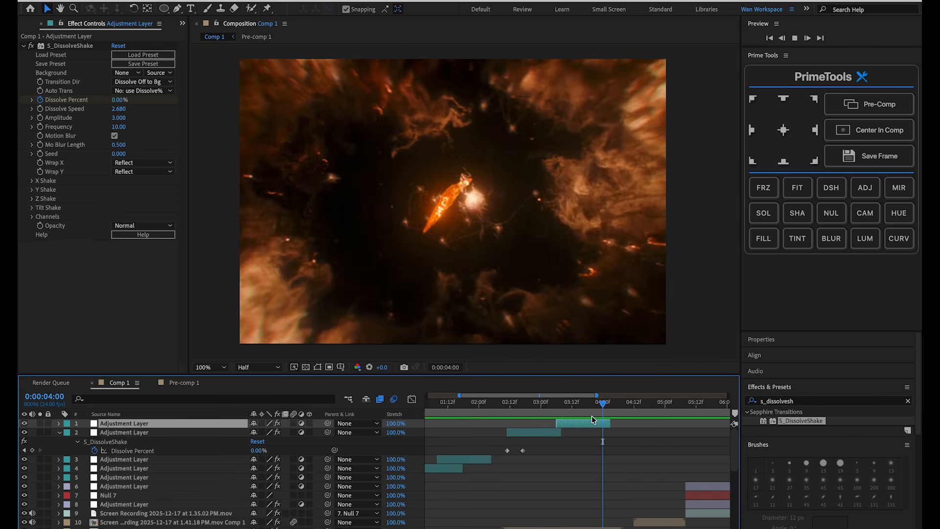
# - Try another duplicate of the shake layer starting at 0:00:04:02 and look at its Wrap Y options
pyautogui.hotkey('ctrl', 'd')
pyautogui.moveTo(578, 426); pyautogui.dragTo(630, 425)
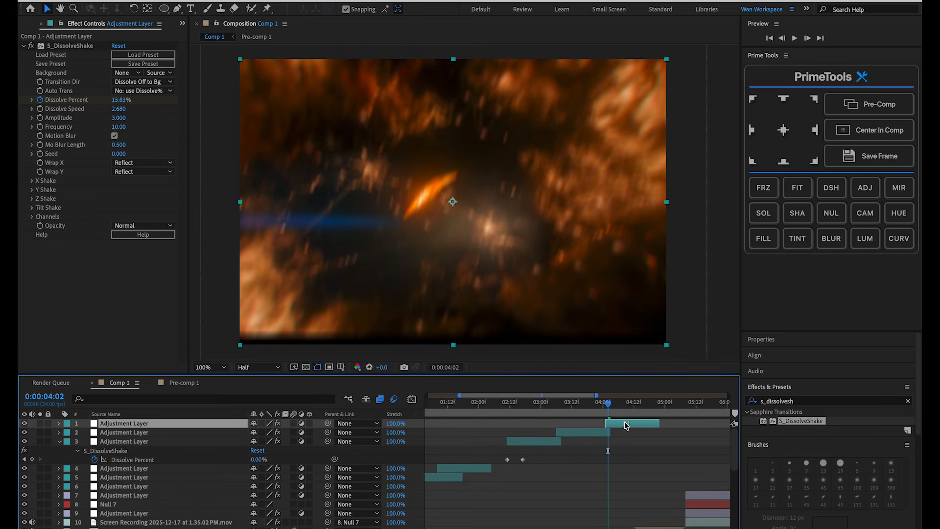
pyautogui.click(123, 171)
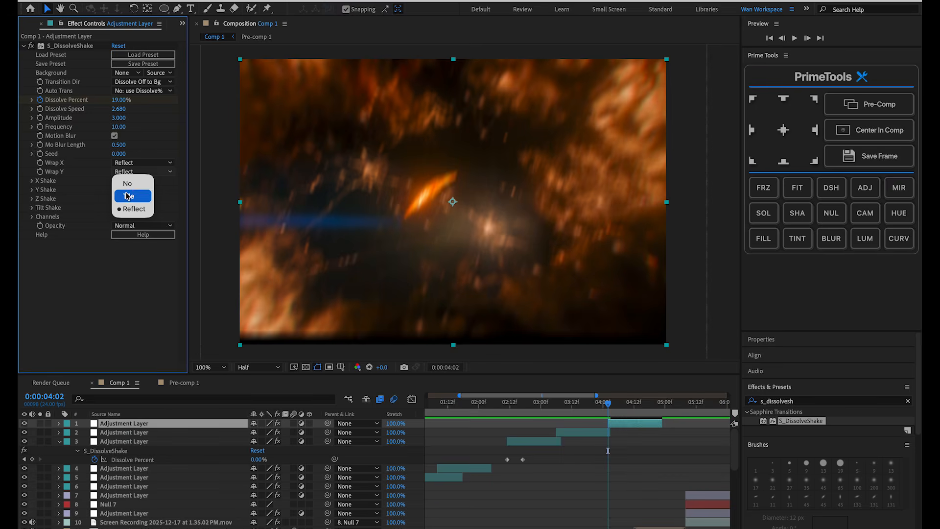
# - Duplicate the 0:00:03:06 shake adjustment layer, start the copy at 0:00:04:13 and preview it on the screaming mouth clip
pyautogui.moveTo(607, 405); pyautogui.dragTo(637, 404)
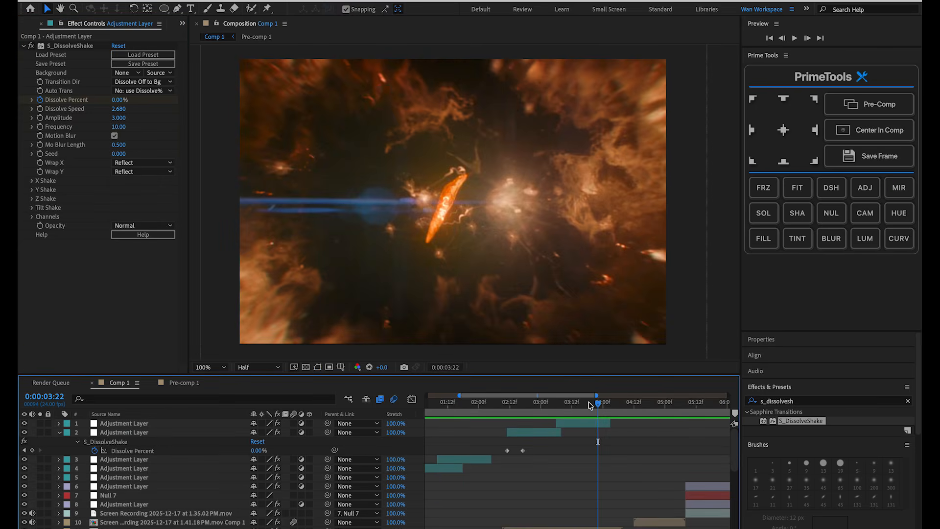
pyautogui.press('space')
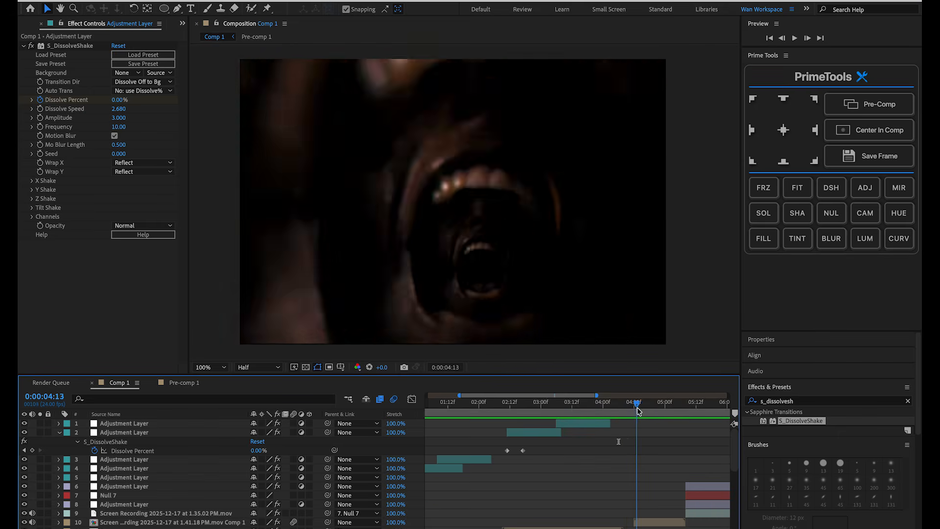
pyautogui.click(586, 422)
pyautogui.hotkey('ctrl', 'd')
pyautogui.moveTo(577, 422); pyautogui.dragTo(659, 412)
pyautogui.click(628, 405)
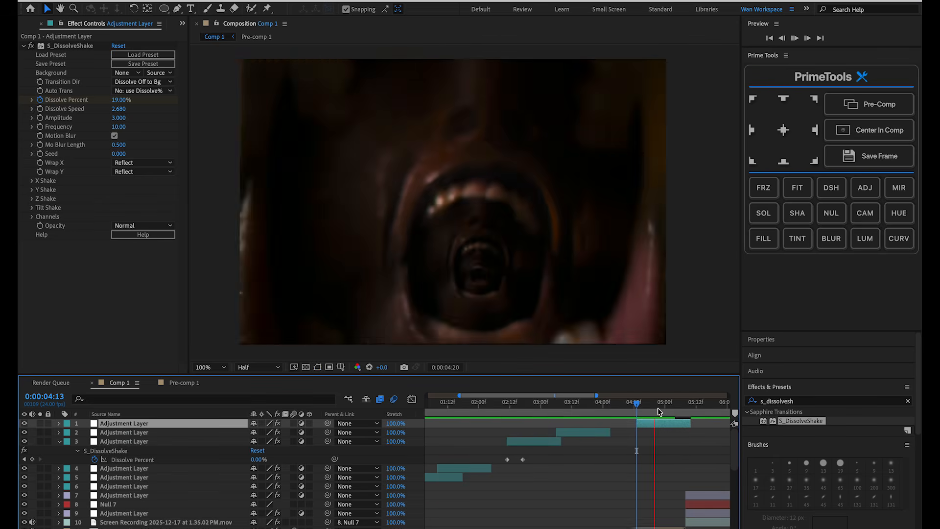
pyautogui.press('space')
# - Duplicate the latest shake adjustment layer and align the copy's start with the beginning of Null 7
pyautogui.hscroll(3, 659, 412)
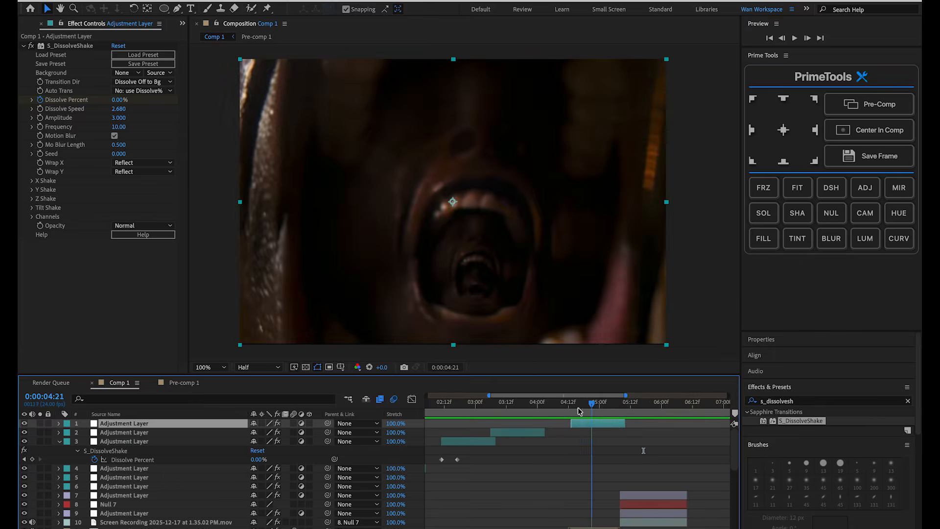
pyautogui.moveTo(580, 407); pyautogui.dragTo(626, 407)
pyautogui.press('super+d')
pyautogui.moveTo(621, 406); pyautogui.dragTo(623, 406)
pyautogui.moveTo(634, 423); pyautogui.dragTo(632, 423)
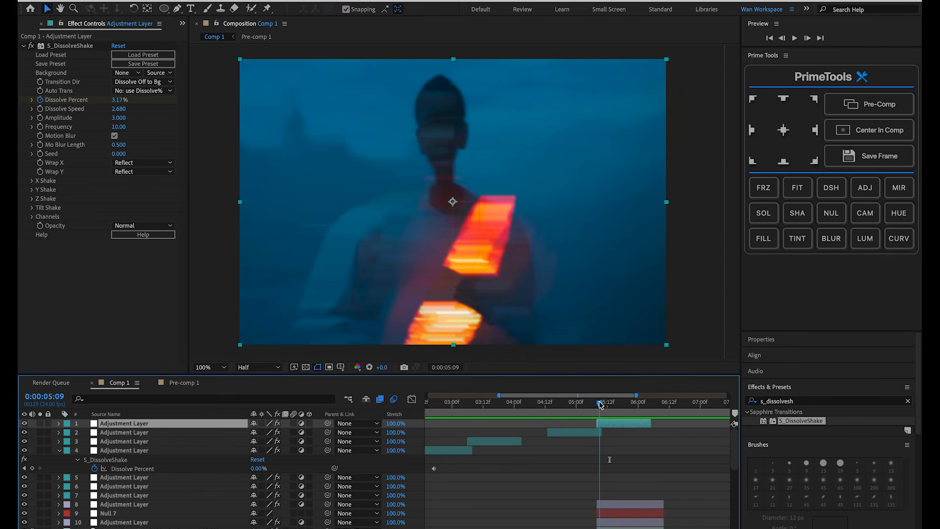
pyautogui.moveTo(601, 404)
pyautogui.mouseDown()
pyautogui.moveTo(609, 404)
pyautogui.moveTo(594, 403)
pyautogui.mouseUp()
# - Play the edit from several points, including its beginning, to check the shakes at the clip changes
pyautogui.click(439, 406)
pyautogui.press('space')
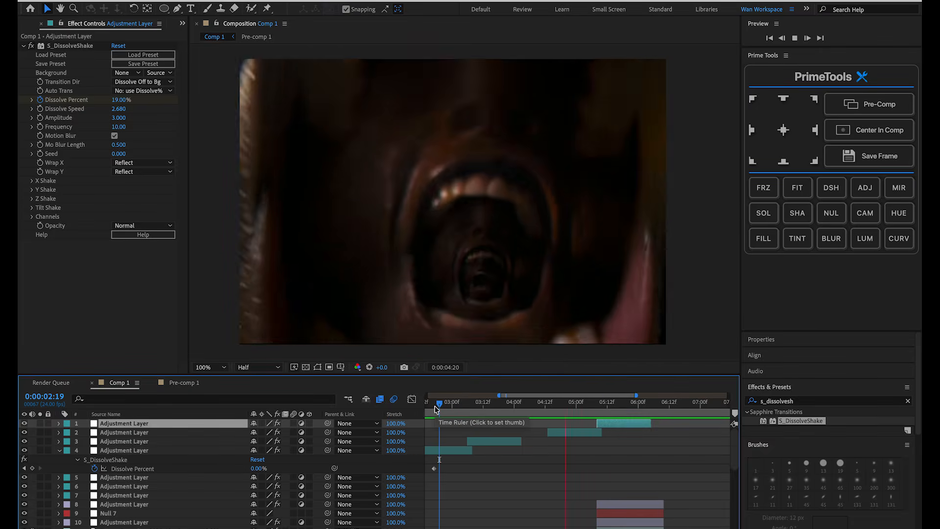
pyautogui.click(644, 407)
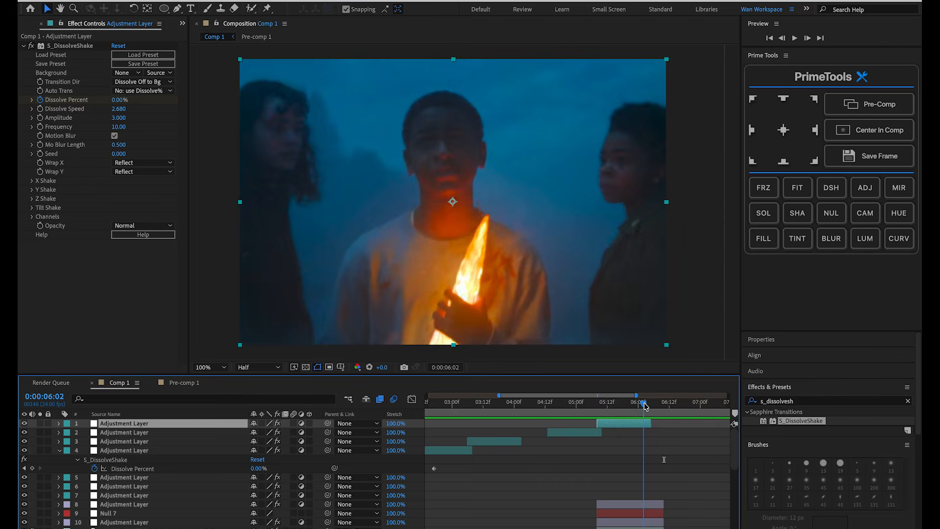
pyautogui.press('Home')
pyautogui.press('space')
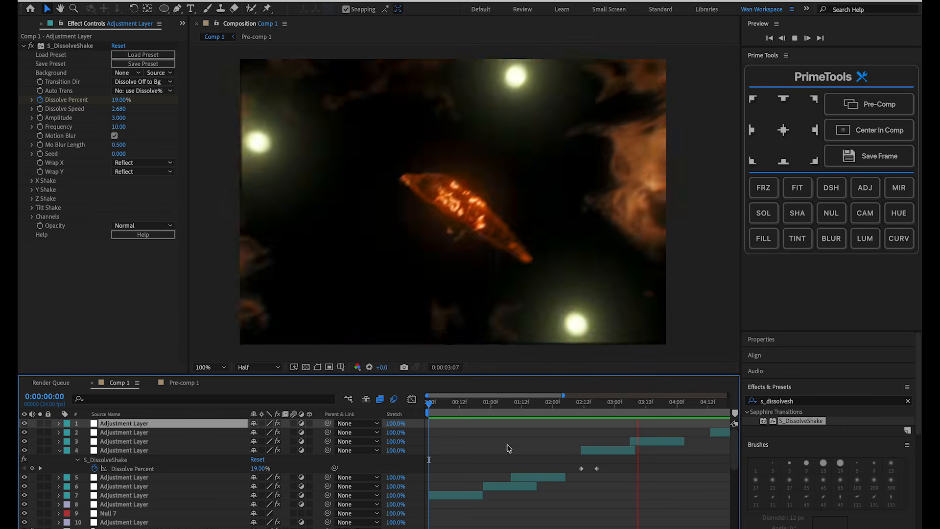
pyautogui.press('space')
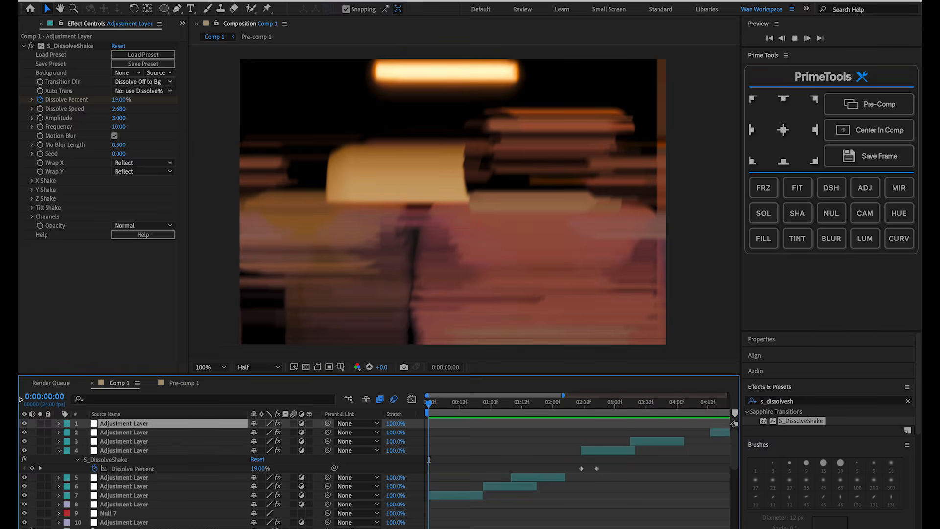
pyautogui.press('space')
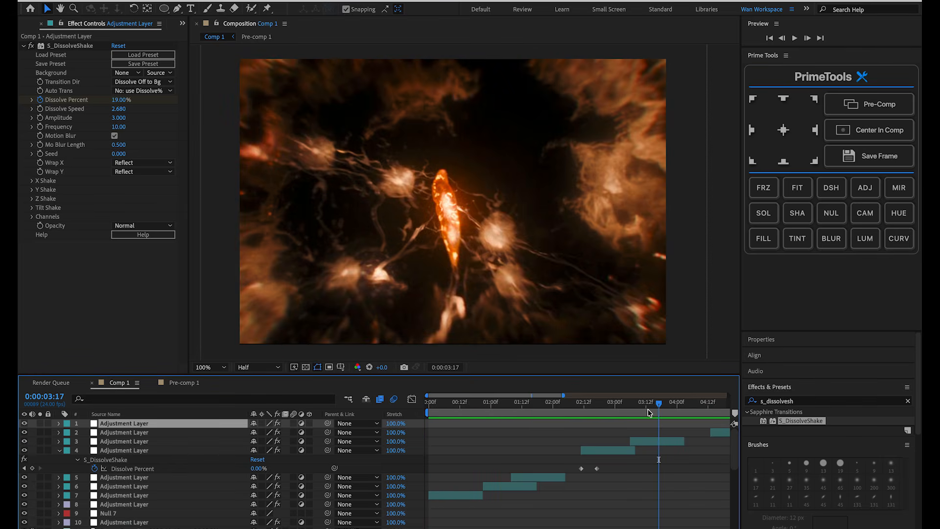
pyautogui.click(508, 410)
pyautogui.press('space')
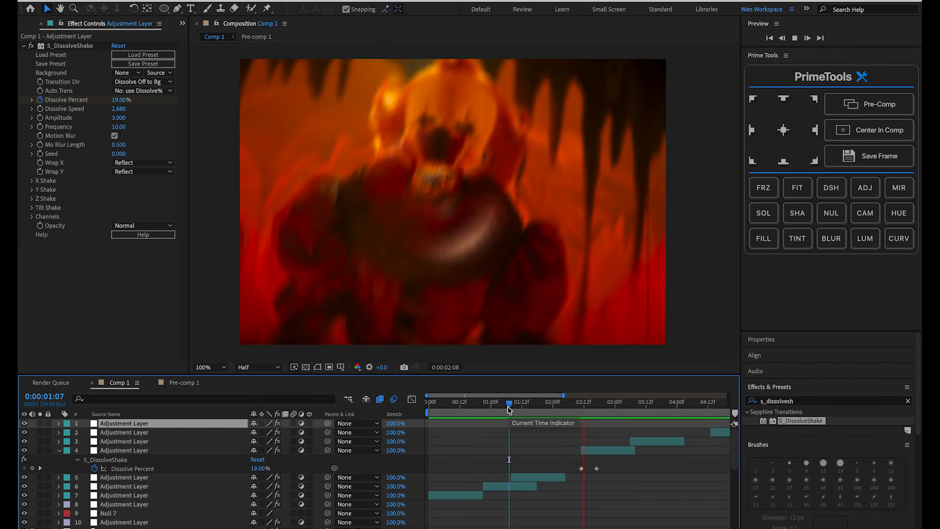
pyautogui.press('space')
pyautogui.click(571, 405)
pyautogui.press('space')
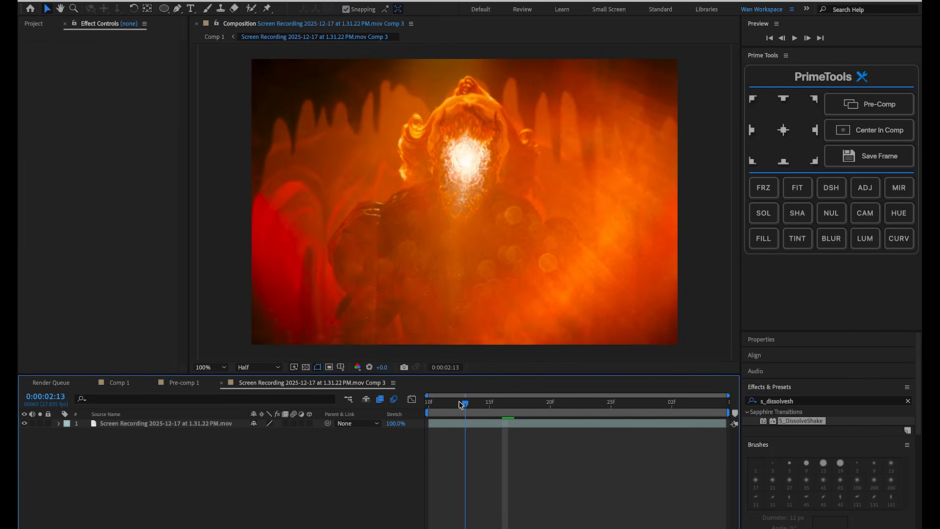
# - Check the start of the nested 1.31.22 PM.mov Comp 3, close it and return to Comp 1
pyautogui.moveTo(463, 404); pyautogui.dragTo(429, 403)
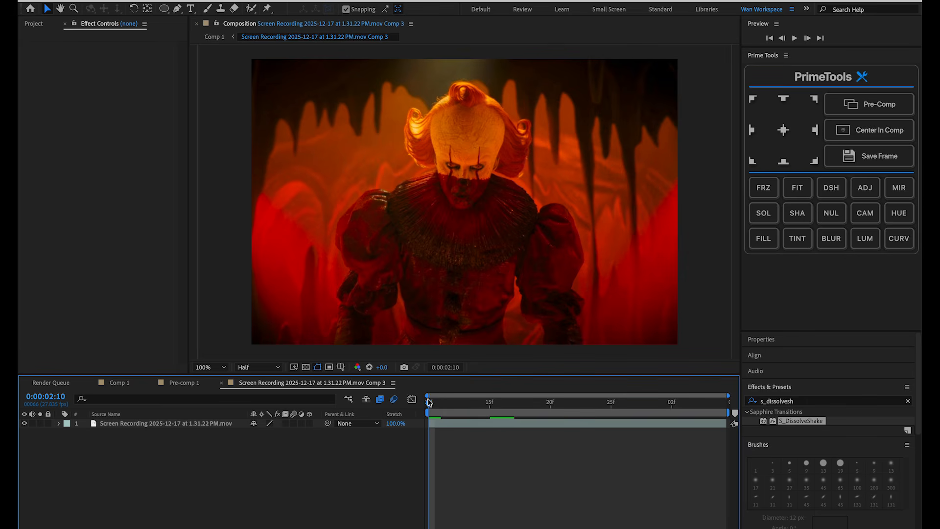
pyautogui.click(221, 383)
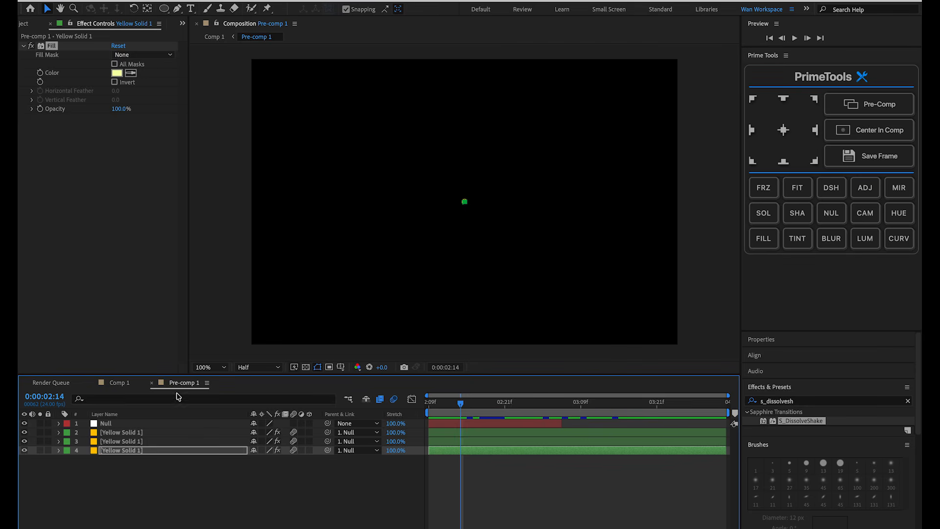
pyautogui.click(119, 382)
# - Reveal the keyframes of Null 5 and of the 1.31.22 PM.mov Comp 3 layer and inspect their timing
pyautogui.click(590, 494)
pyautogui.press('u')
pyautogui.press('i')
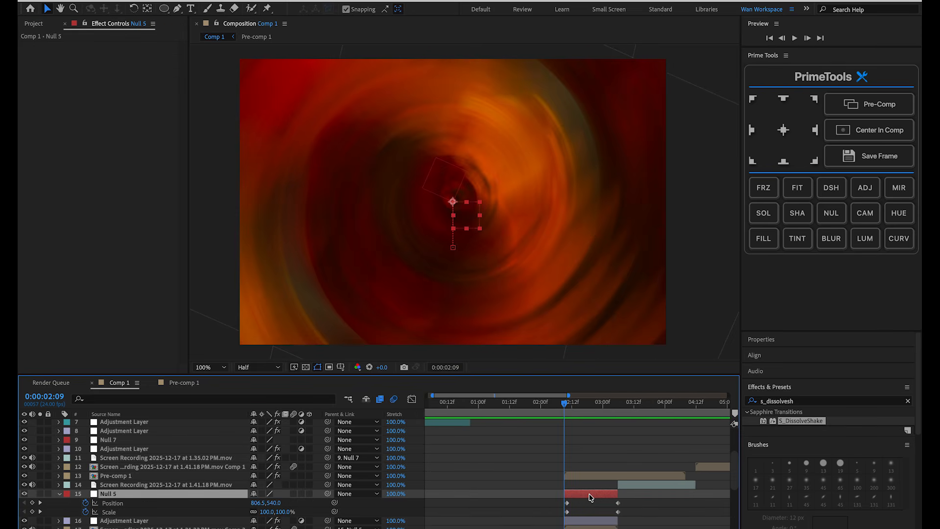
pyautogui.scroll(3, 590, 499)
pyautogui.click(571, 527)
pyautogui.scroll(-1, 530, 499)
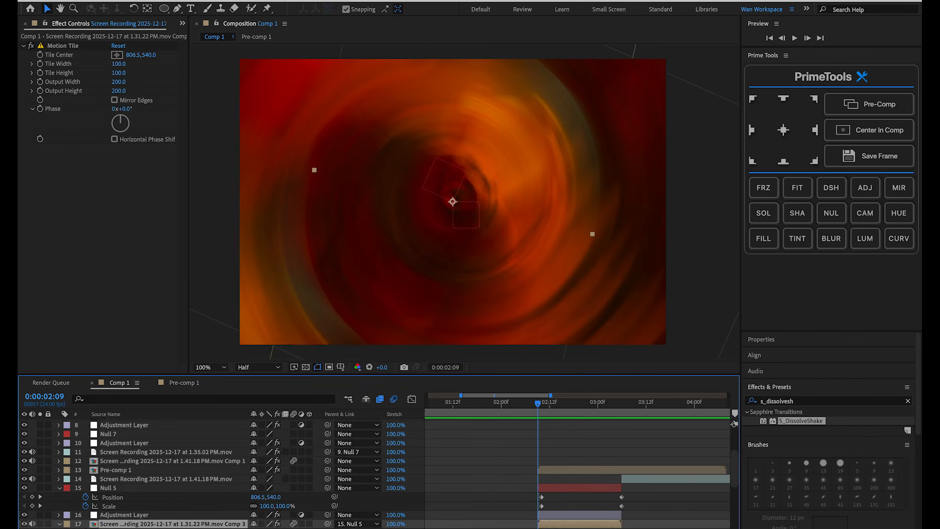
pyautogui.click(530, 498)
pyautogui.scroll(5, 530, 498)
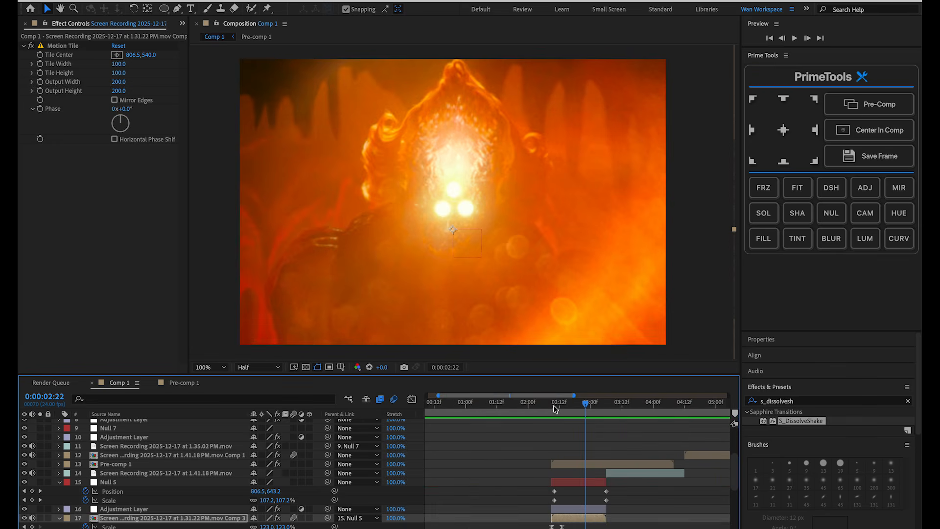
# - Play the edit from near its start and look through the whole layer stack and timeline
pyautogui.click(440, 404)
pyautogui.press('space')
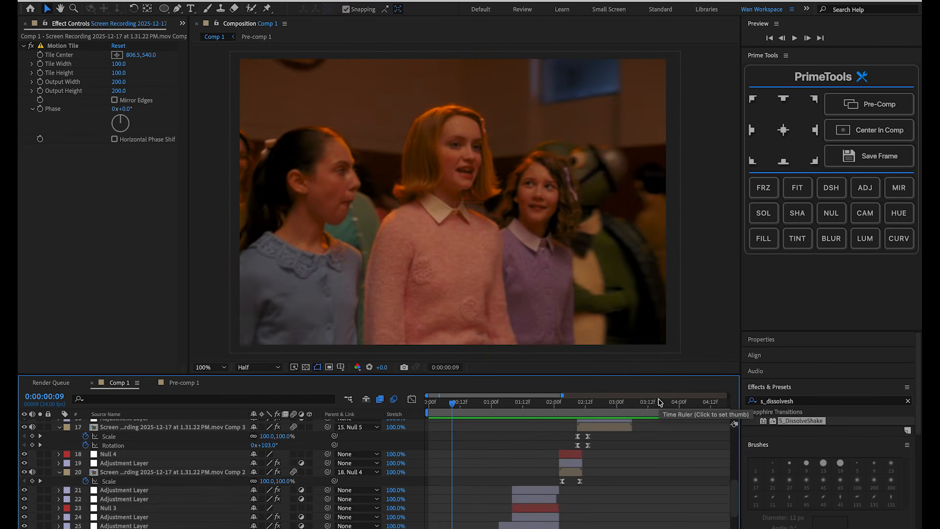
pyautogui.click(162, 528)
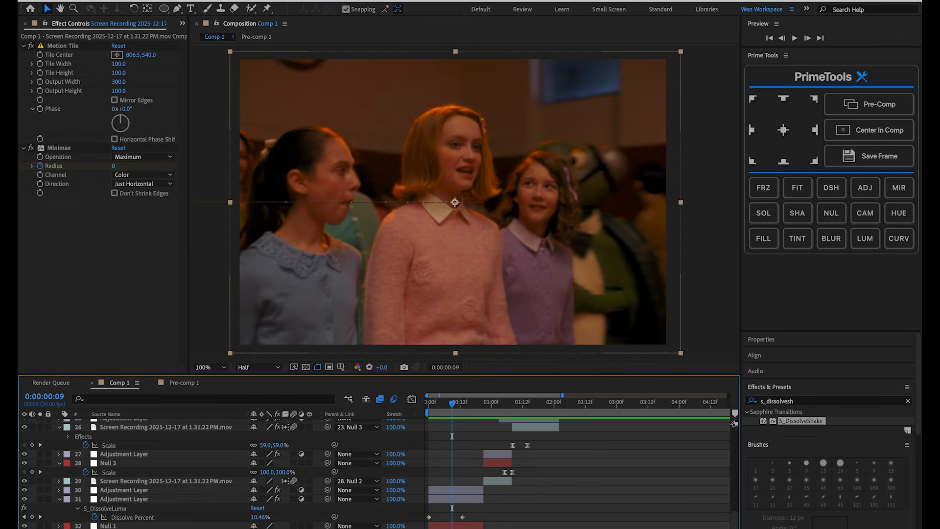
pyautogui.scroll(1, 375, 473)
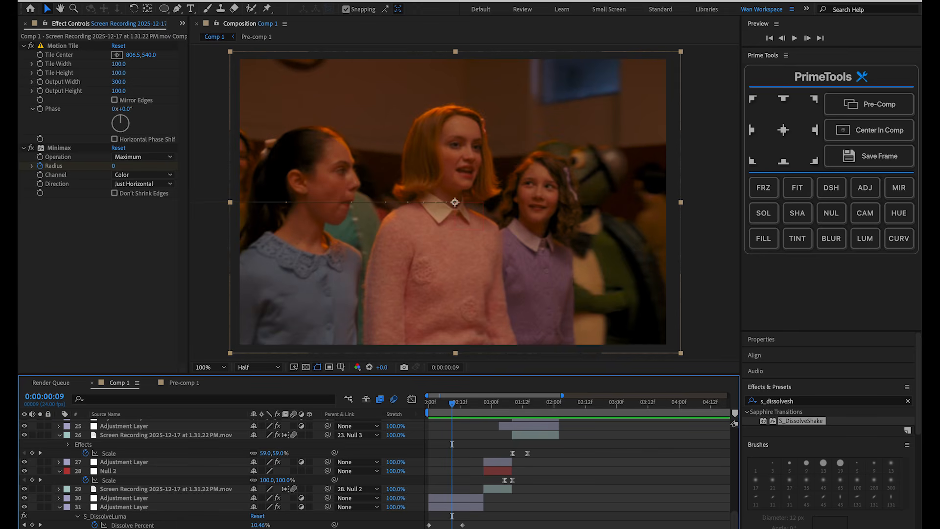
pyautogui.scroll(15, 577, 473)
pyautogui.hscroll(8, 578, 473)
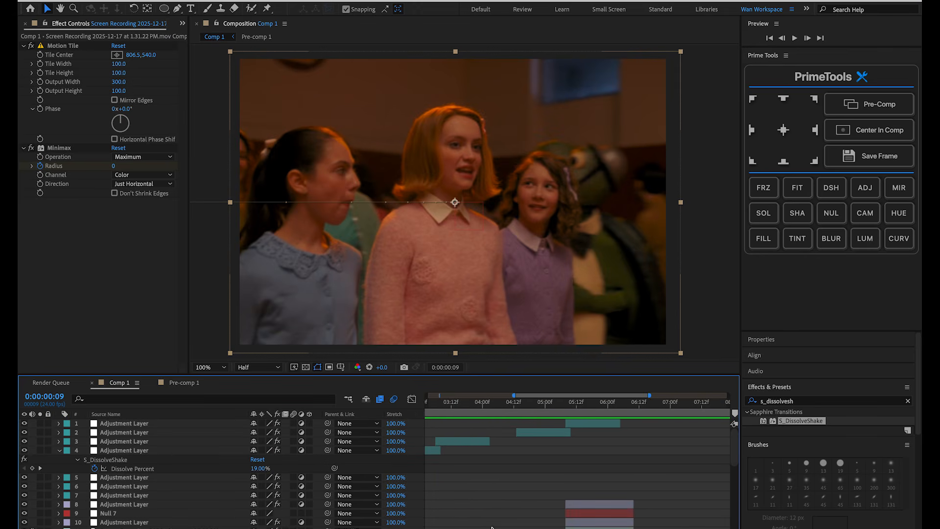
pyautogui.hscroll(3, 566, 440)
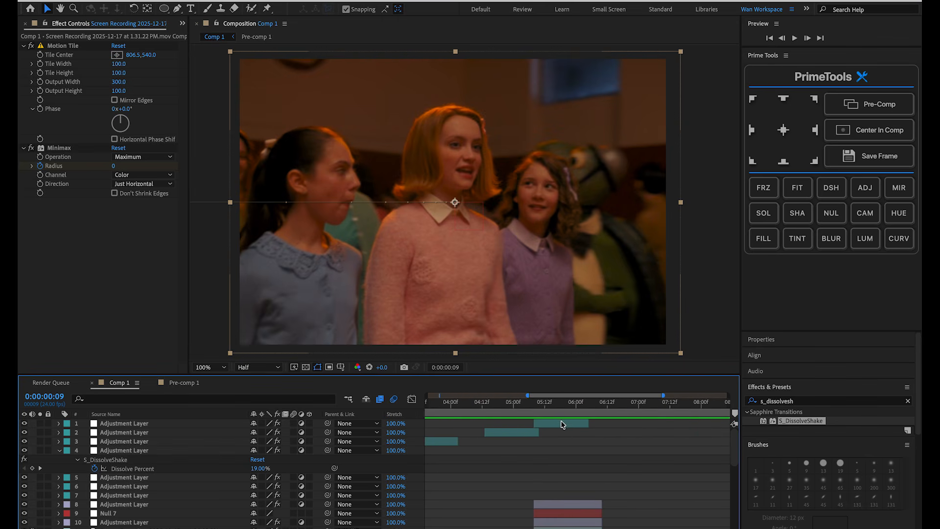
# - Pre-compose all layers of Comp 1 except the MP4 layer into Pre-comp 2, moving all attributes into it
pyautogui.hotkey('ctrl', 'a')
pyautogui.hscroll(-10, 558, 441)
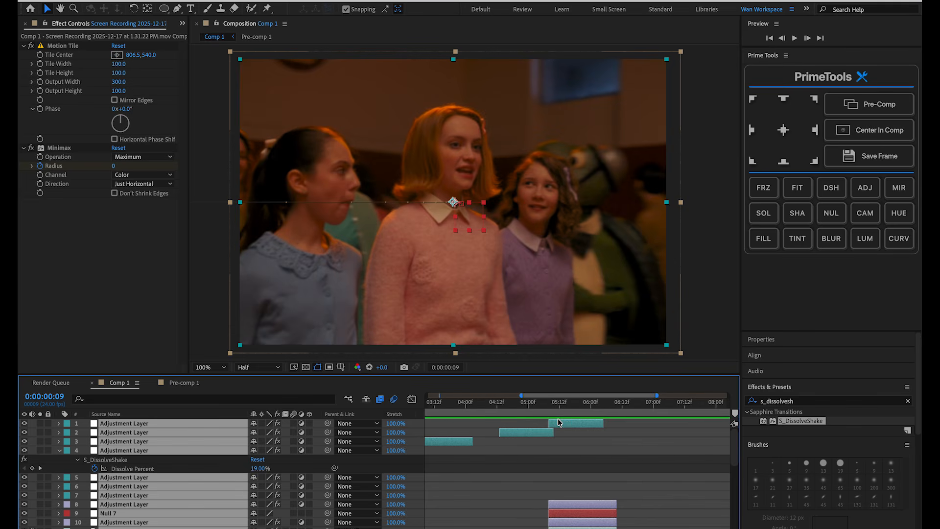
pyautogui.scroll(-1, 554, 461)
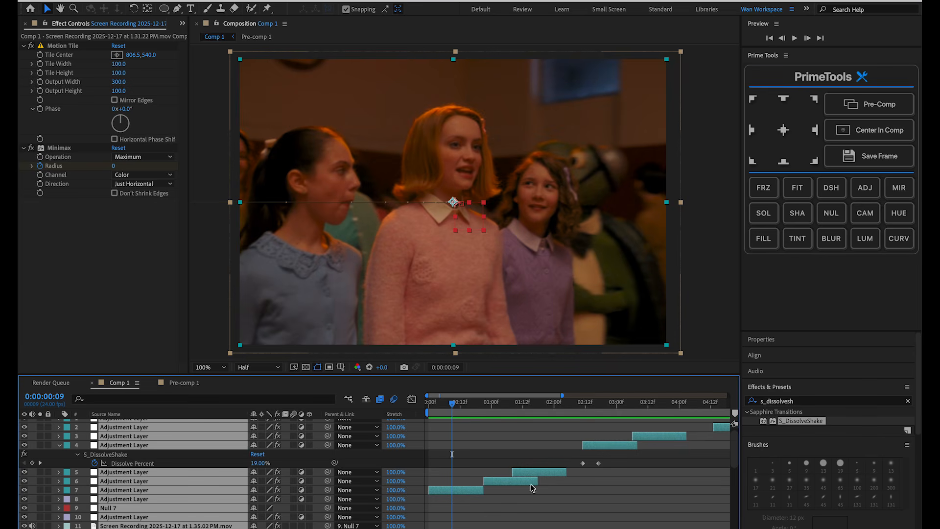
pyautogui.scroll(1, 532, 488)
pyautogui.hscroll(8, 519, 489)
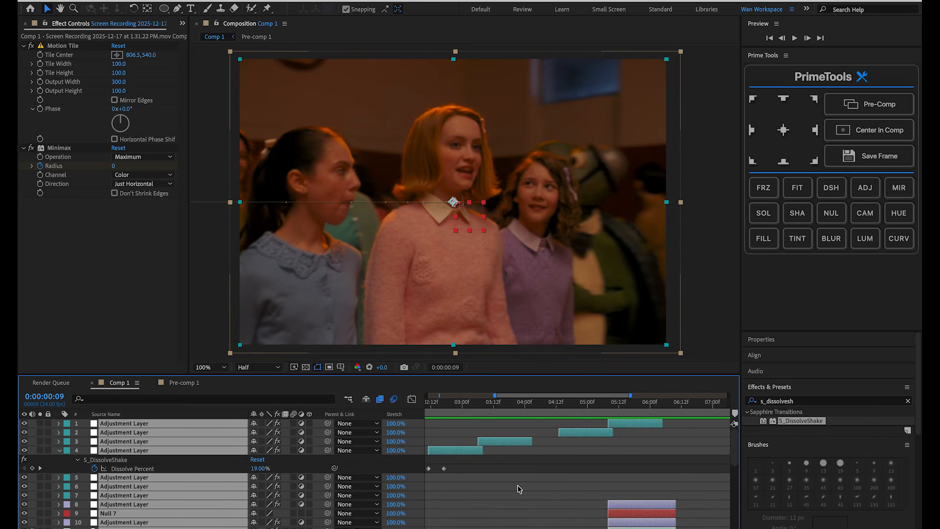
pyautogui.hotkey('ctrl', 'shift', 'c')
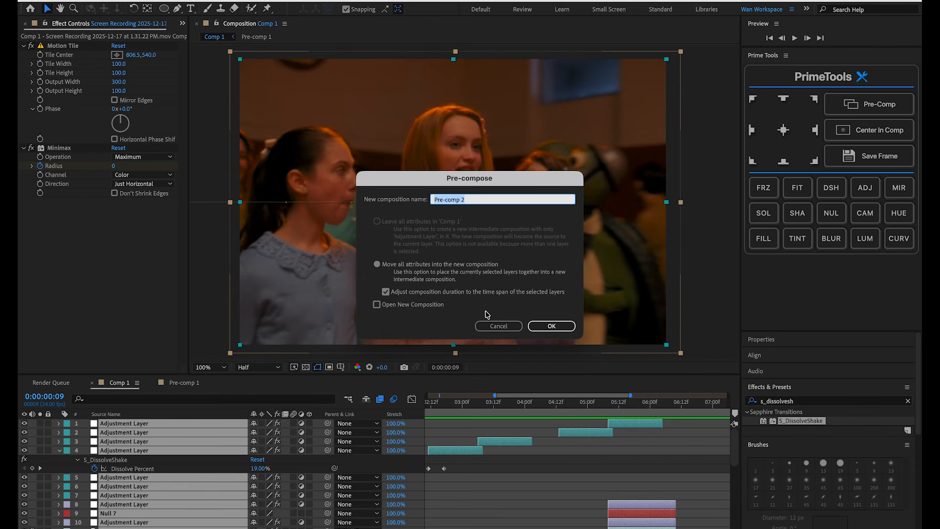
pyautogui.click(551, 324)
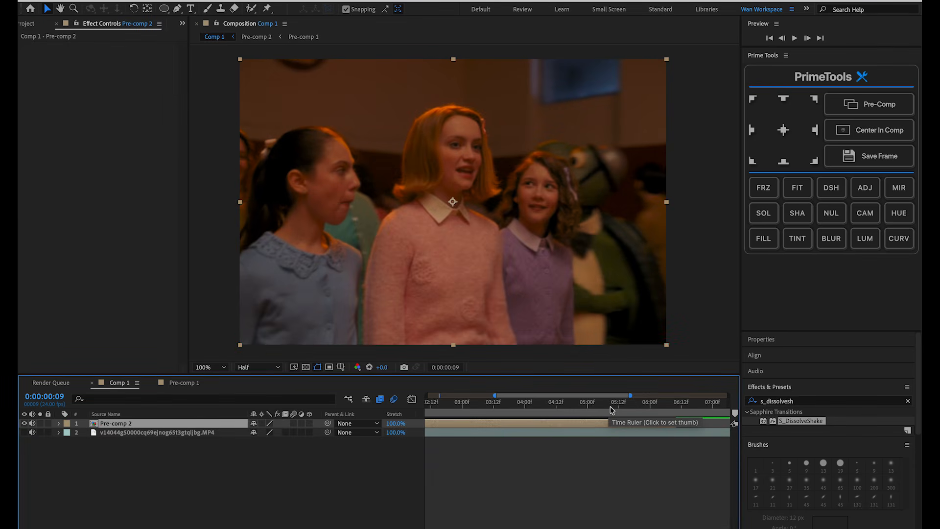
# - Scrub through Comp 1, try Pre-comp 2 at 107% scale and play the edit from the start
pyautogui.moveTo(609, 409); pyautogui.dragTo(698, 422)
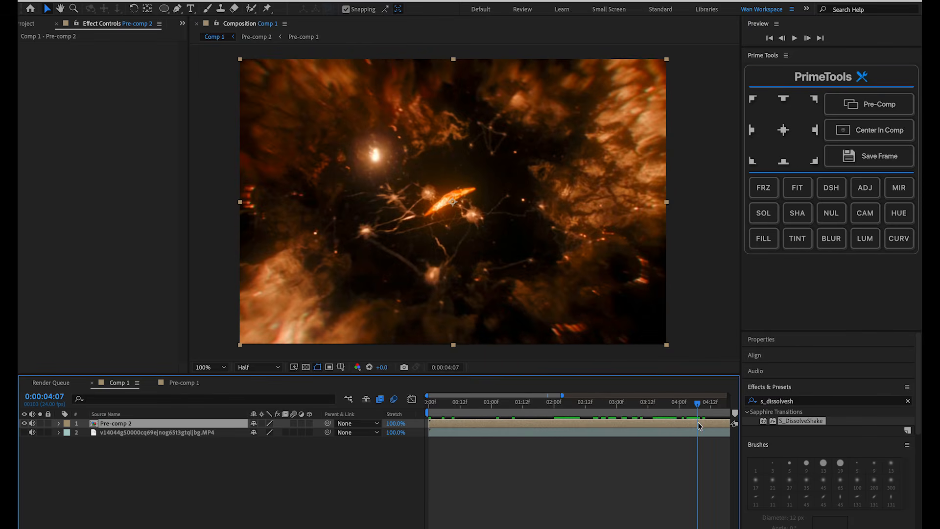
pyautogui.moveTo(607, 409); pyautogui.dragTo(661, 402)
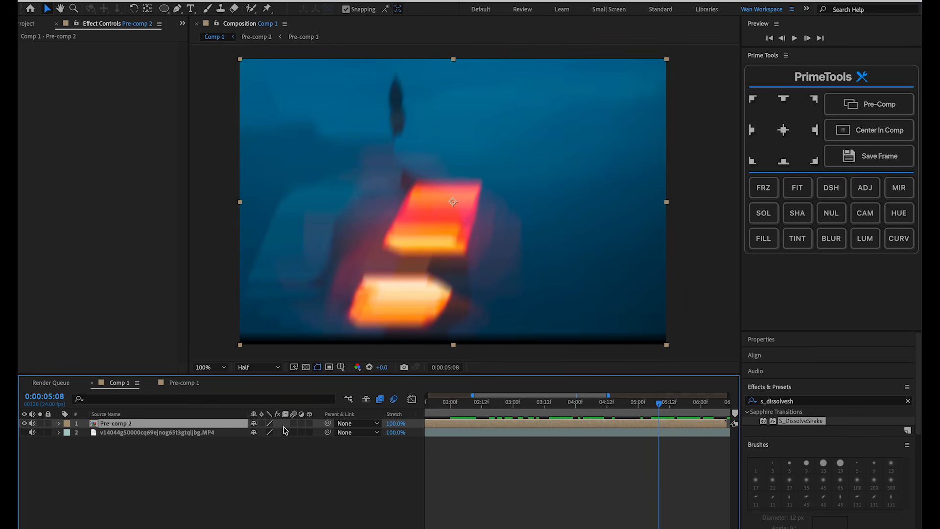
pyautogui.press('s')
pyautogui.moveTo(283, 433); pyautogui.dragTo(289, 432)
pyautogui.press('space')
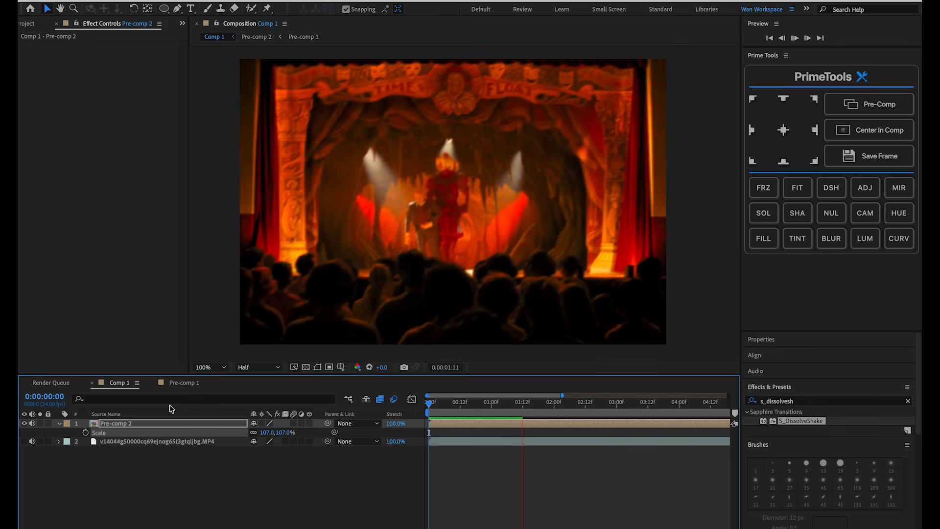
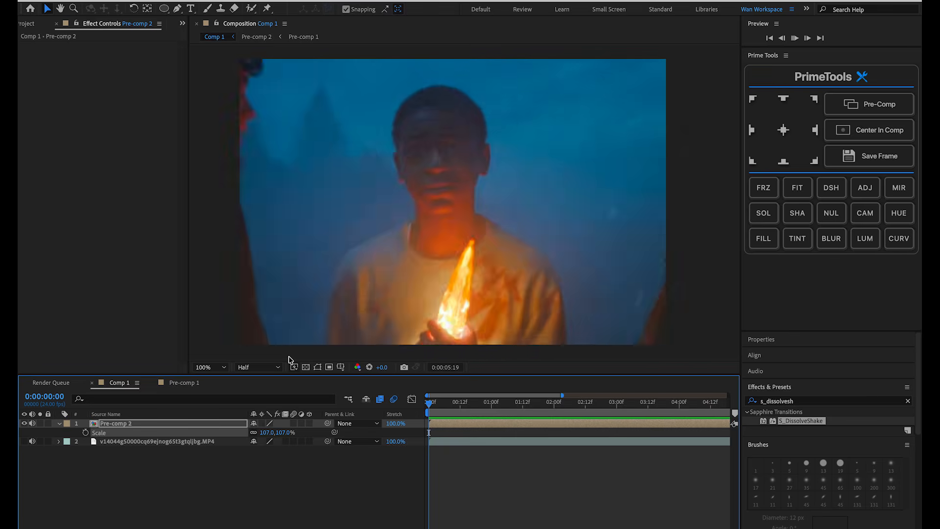
pyautogui.press('space')
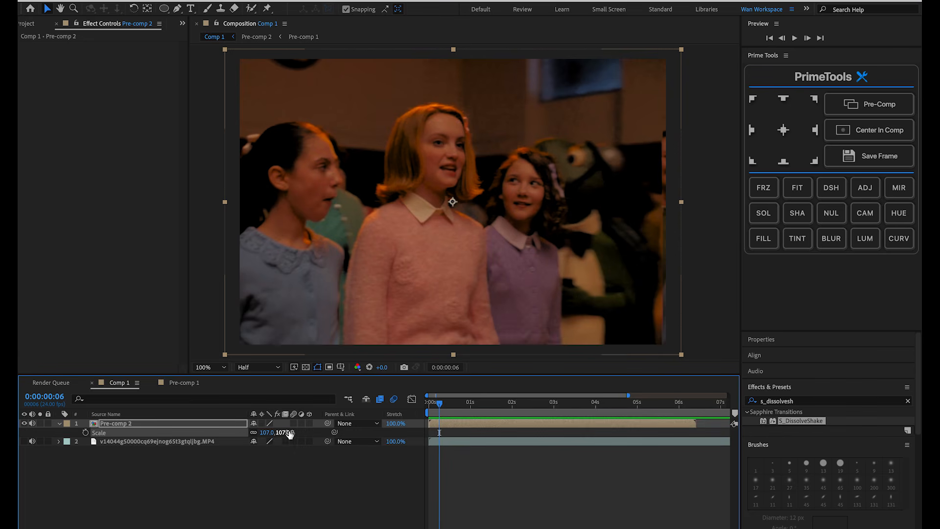
# - Keyframe the Scale of Pre-comp 2 from 100% to 105% at 0:00:05:12 and back to 100%, and play the edit
pyautogui.moveTo(283, 432)
pyautogui.mouseDown()
pyautogui.moveTo(267, 433)
pyautogui.moveTo(285, 432)
pyautogui.mouseUp()
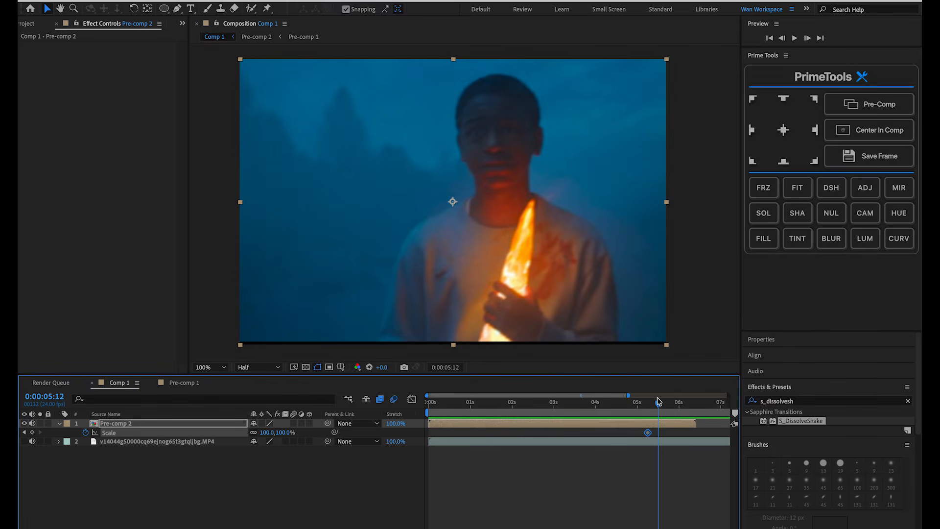
pyautogui.moveTo(286, 435); pyautogui.dragTo(288, 432)
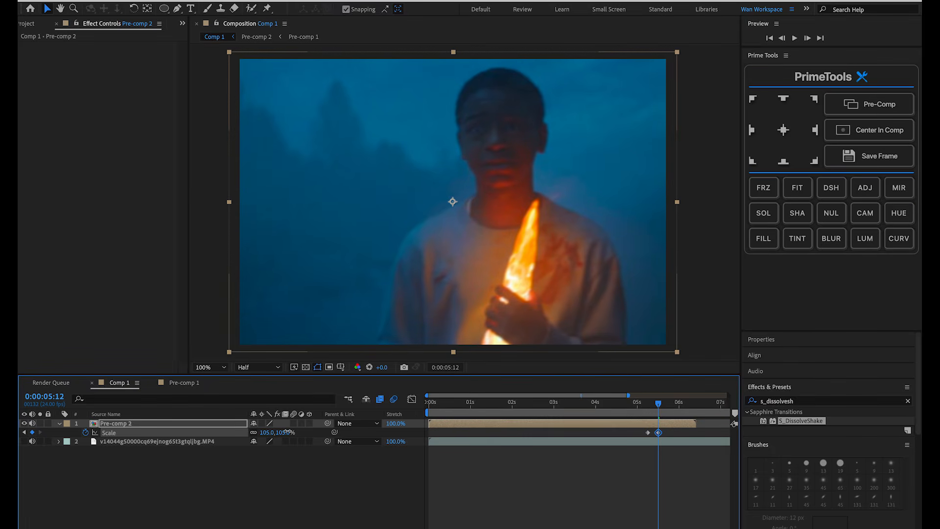
pyautogui.press('space')
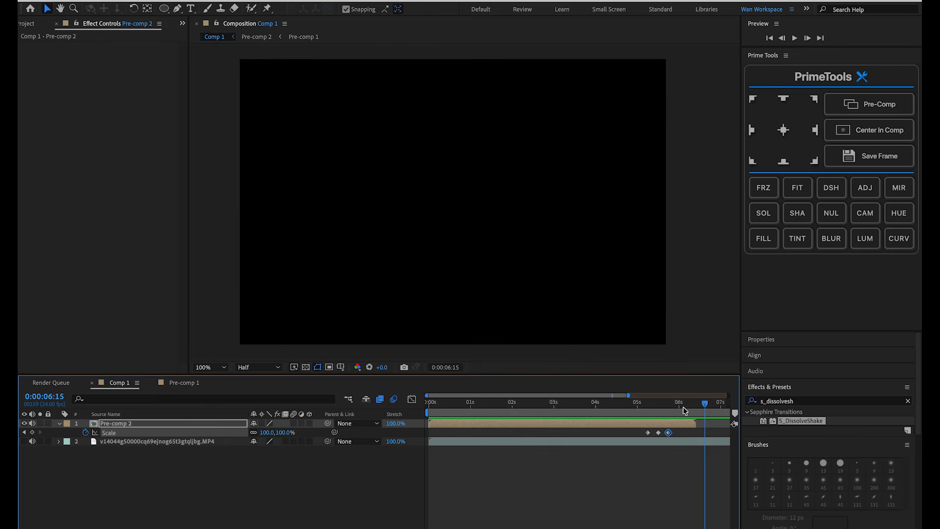
pyautogui.press('space')
pyautogui.moveTo(480, 404); pyautogui.dragTo(541, 403)
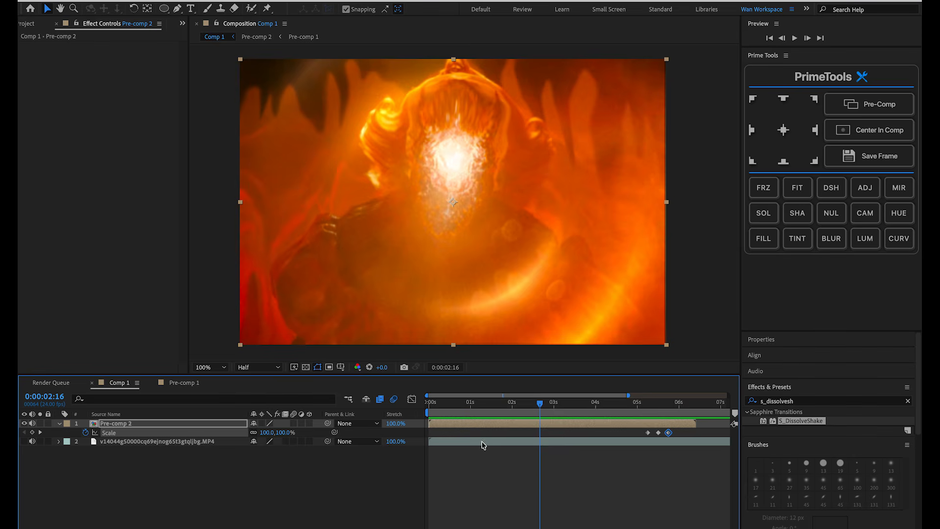
# - Switch to Safari and open the MEGA folder 6beanerish light leaks in a new tab
pyautogui.click(492, 522)
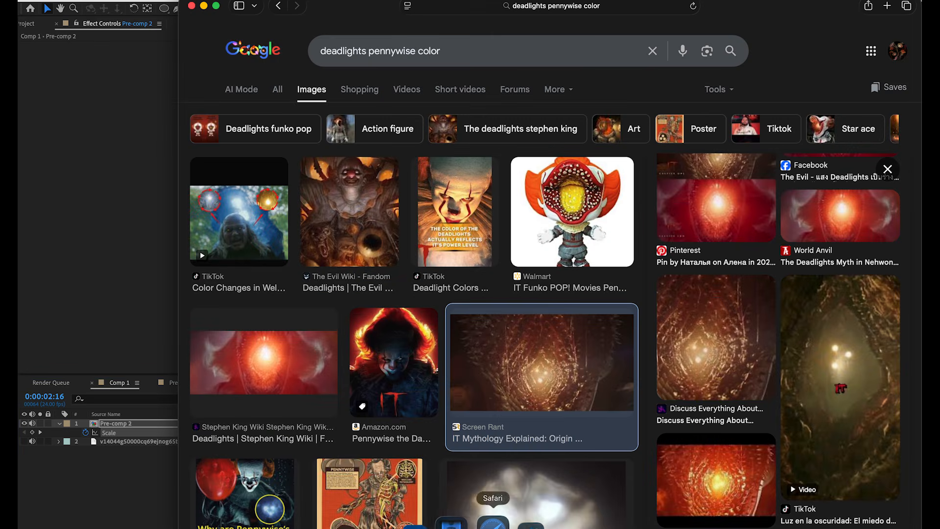
pyautogui.click(886, 6)
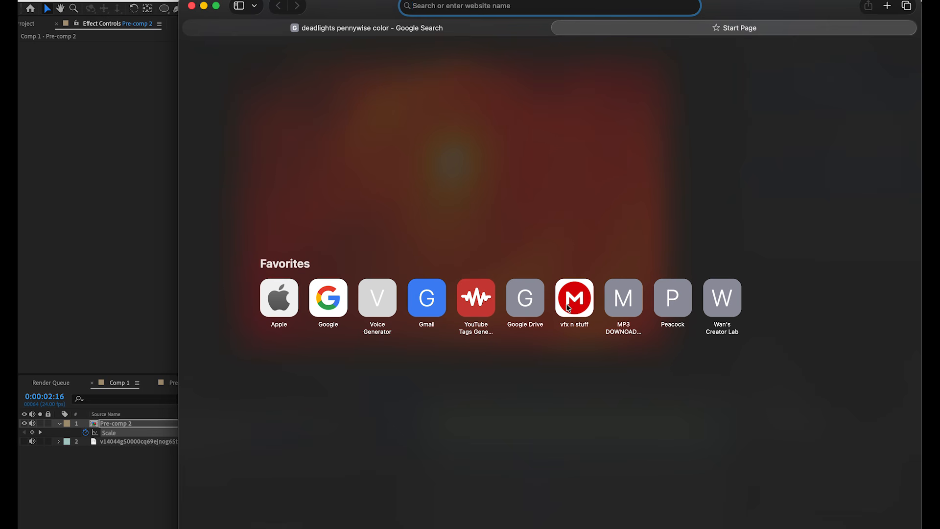
pyautogui.click(624, 306)
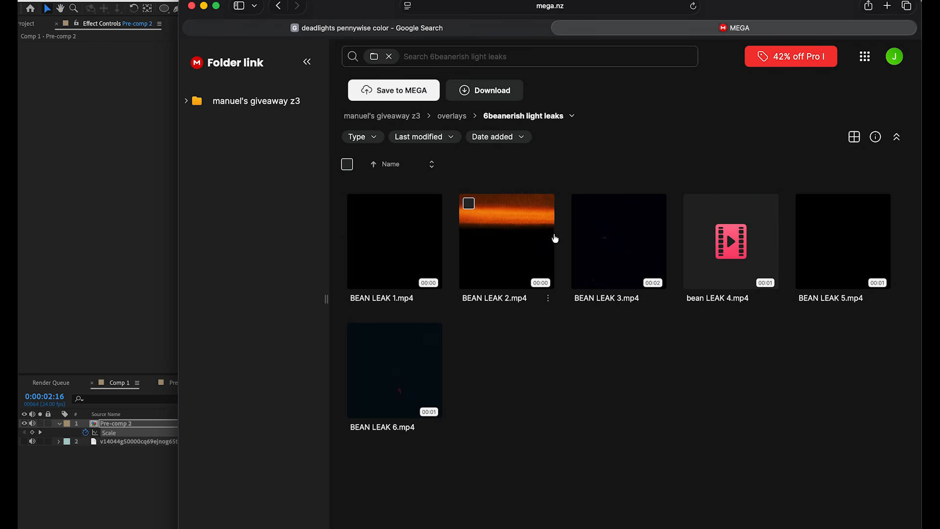
# - Preview the light leak clips BEAN LEAK 1, 2, 6, 5 and 4 and close the viewer
pyautogui.doubleClick(384, 241)
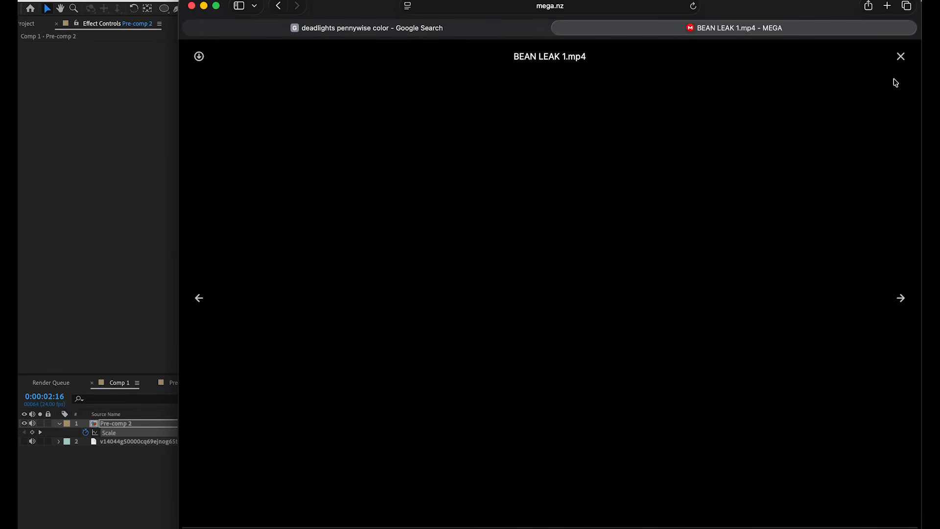
pyautogui.click(901, 56)
pyautogui.doubleClick(512, 229)
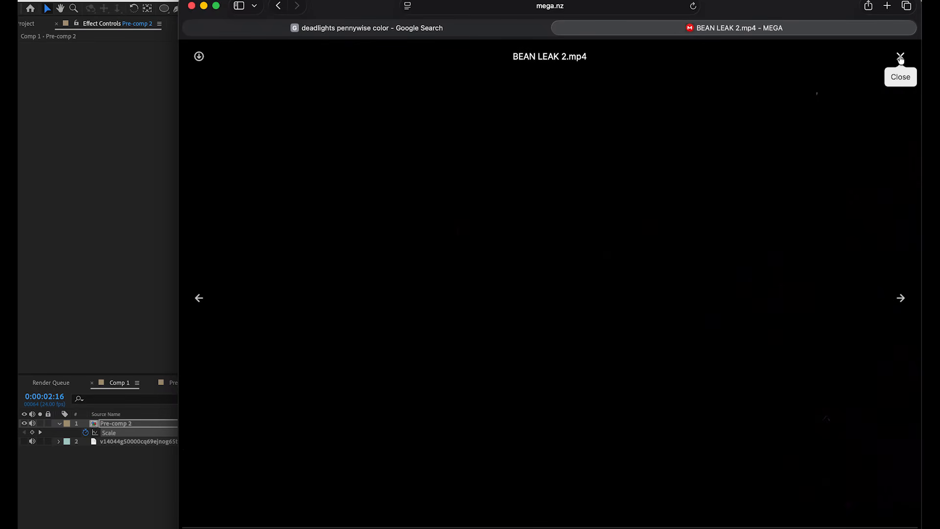
pyautogui.click(901, 57)
pyautogui.doubleClick(393, 398)
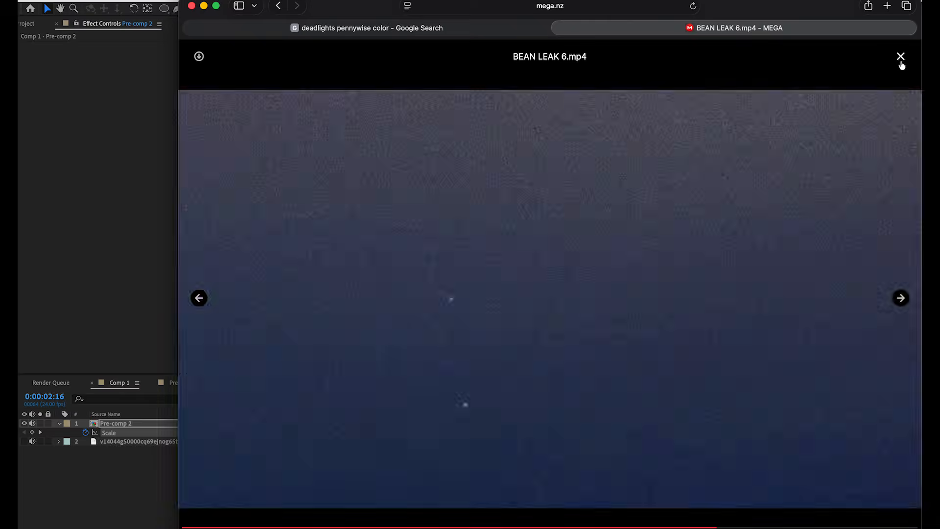
pyautogui.click(901, 56)
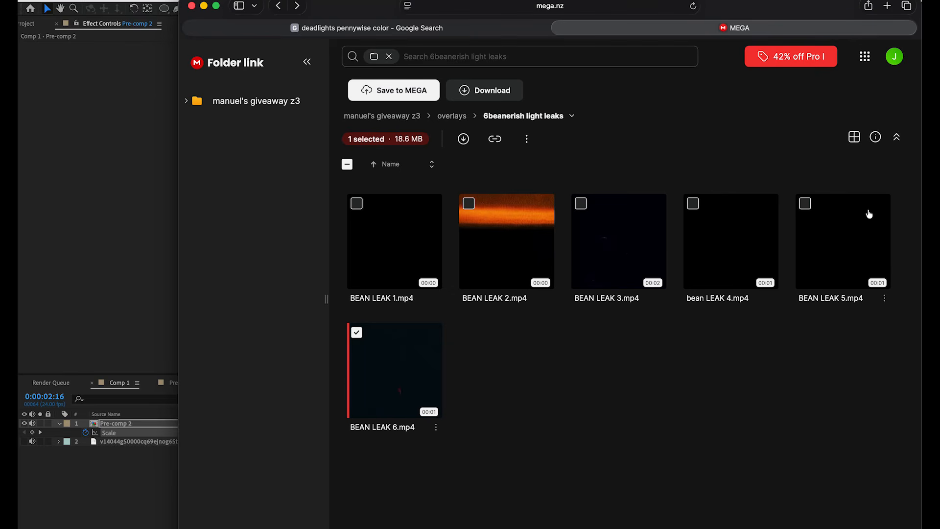
pyautogui.doubleClick(837, 240)
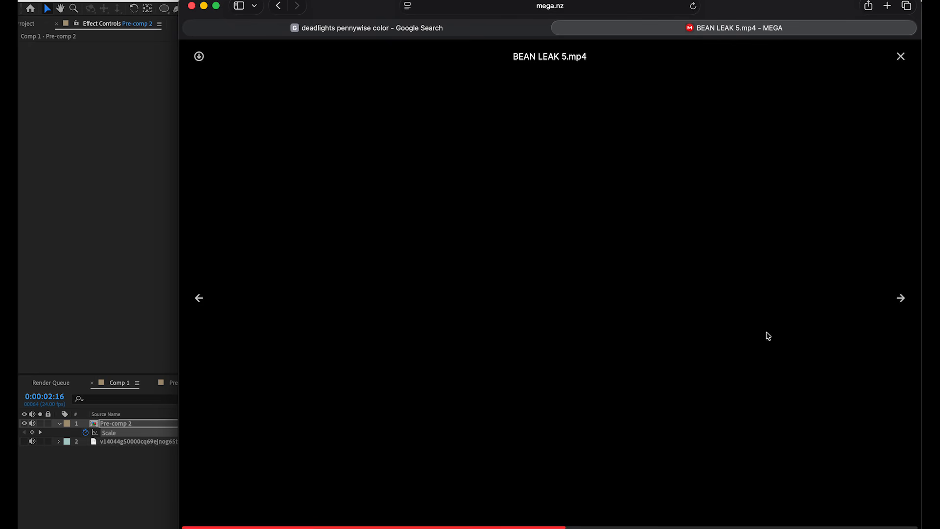
pyautogui.press('Left')
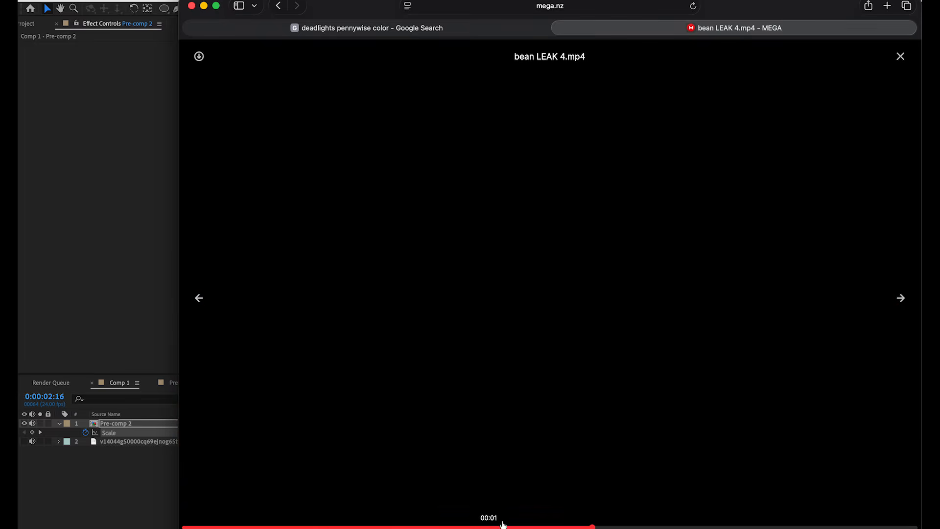
pyautogui.click(901, 56)
# - Download BEAN LEAK 2.mp4, import it in After Effects and add it as the top layer of Comp 1
pyautogui.rightClick(522, 266)
pyautogui.moveTo(612, 300)
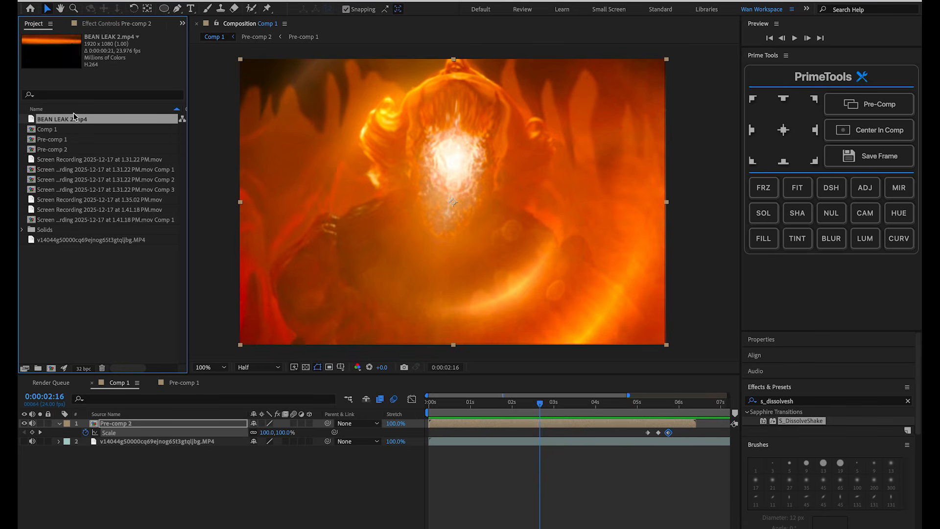
pyautogui.moveTo(73, 116); pyautogui.dragTo(140, 425)
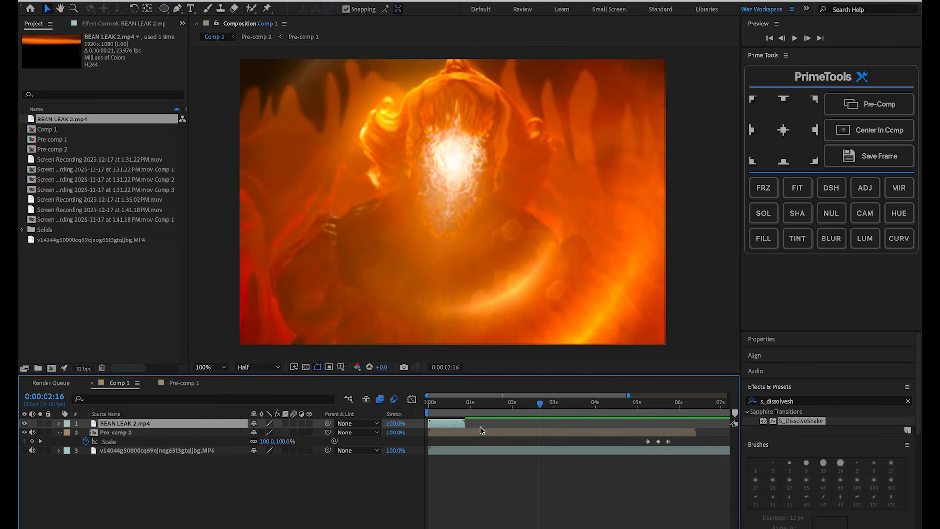
# - Move the BEAN LEAK 2.mp4 layer so that it starts at 0:00:04:10
pyautogui.moveTo(455, 424); pyautogui.dragTo(633, 425)
pyautogui.moveTo(600, 404); pyautogui.dragTo(619, 405)
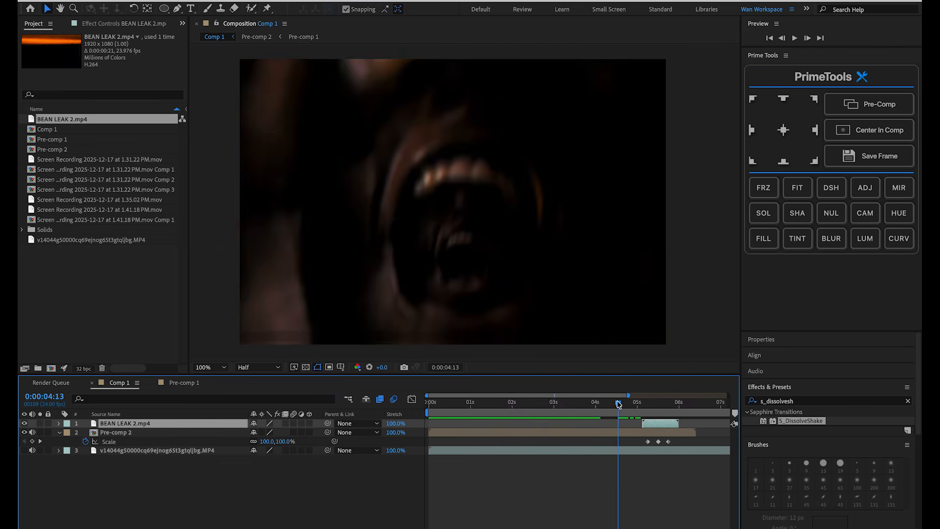
pyautogui.moveTo(619, 405); pyautogui.dragTo(613, 405)
pyautogui.moveTo(652, 425); pyautogui.dragTo(622, 426)
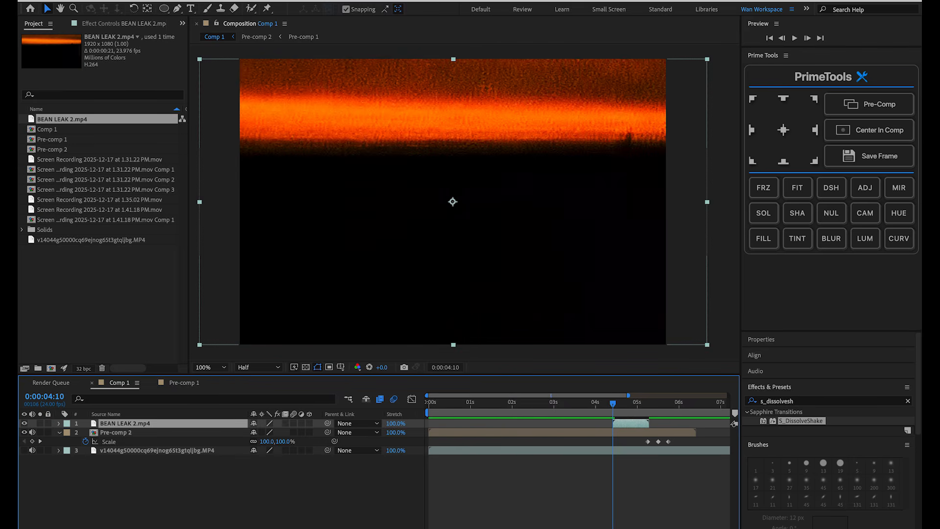
# - Set the blending mode of the BEAN LEAK 2.mp4 layer to Screen and play the edit through the light leak
pyautogui.press('F4')
pyautogui.press('F4')
pyautogui.press('F4')
pyautogui.click(261, 423)
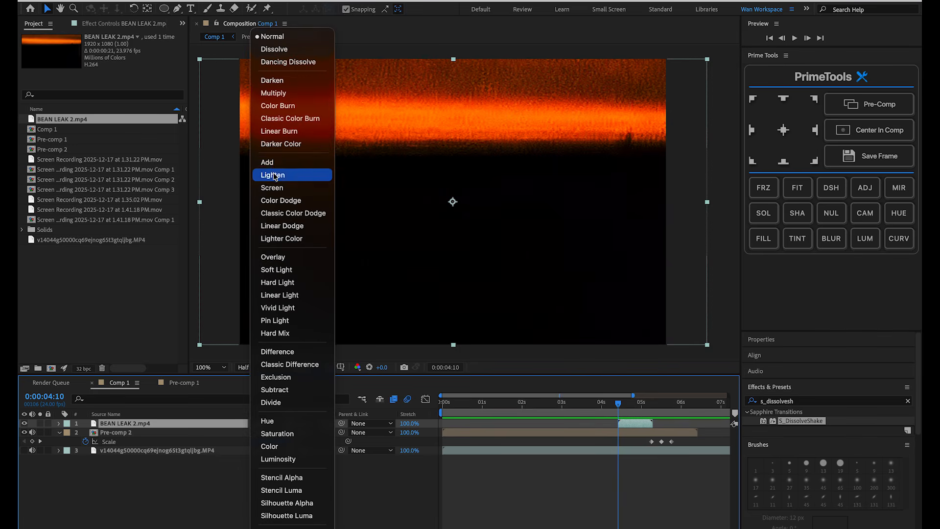
pyautogui.click(294, 185)
pyautogui.click(538, 405)
pyautogui.press('space')
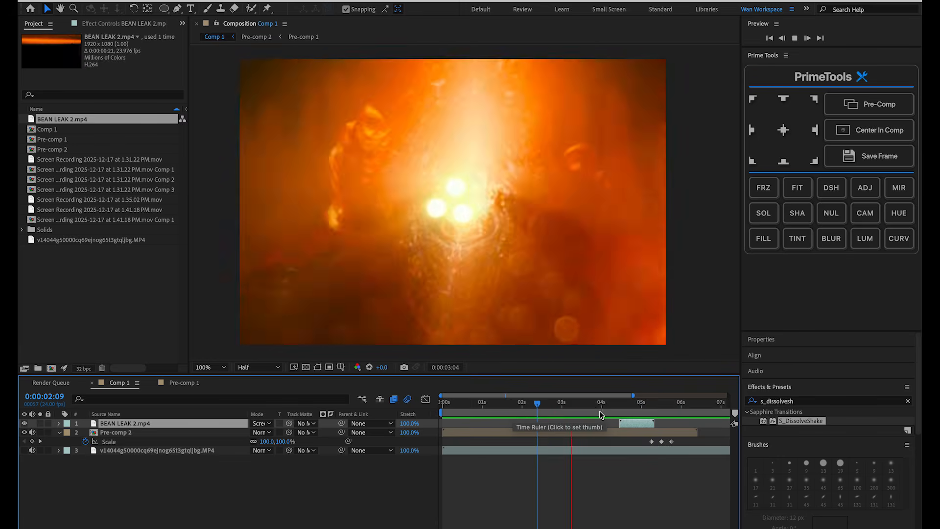
pyautogui.moveTo(621, 410); pyautogui.dragTo(620, 410)
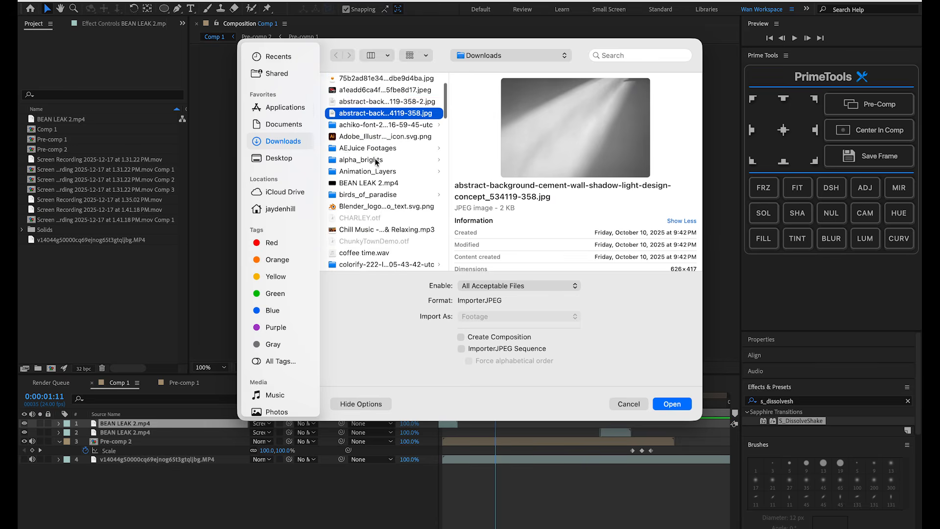
pyautogui.scroll(-10, 376, 161)
pyautogui.scroll(-3, 376, 162)
pyautogui.click(487, 57)
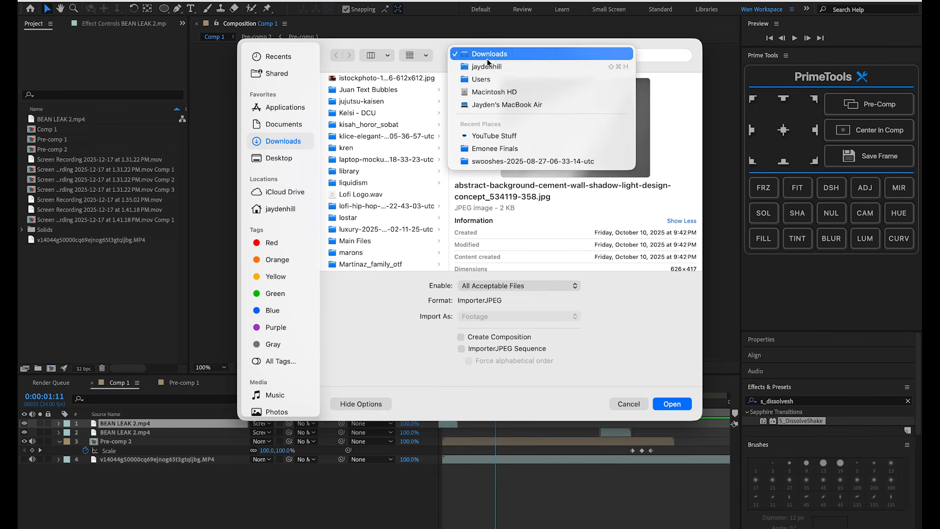
pyautogui.click(288, 139)
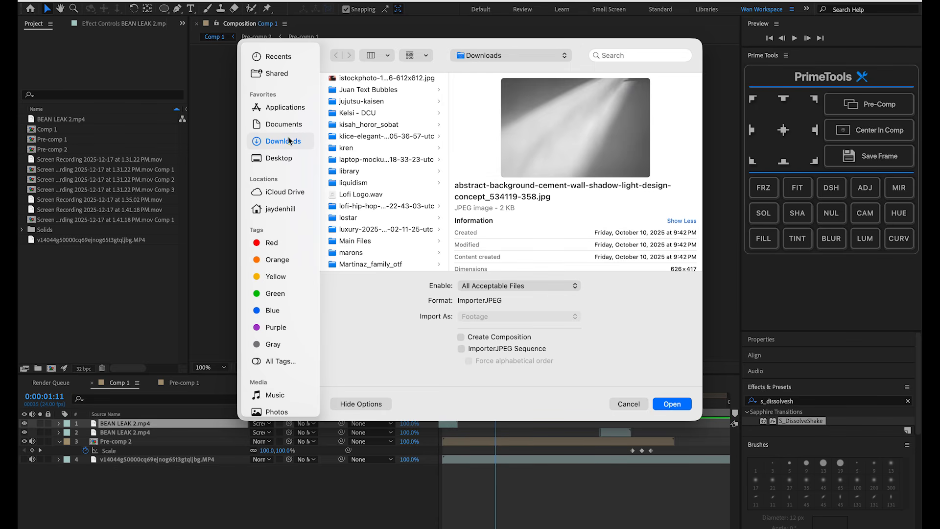
pyautogui.press('Escape')
# - Import the Click Vintage Type Writer Button Reverb.wav sound effect from the SFX'S / Overlays folder on the Desktop
pyautogui.press('super+i')
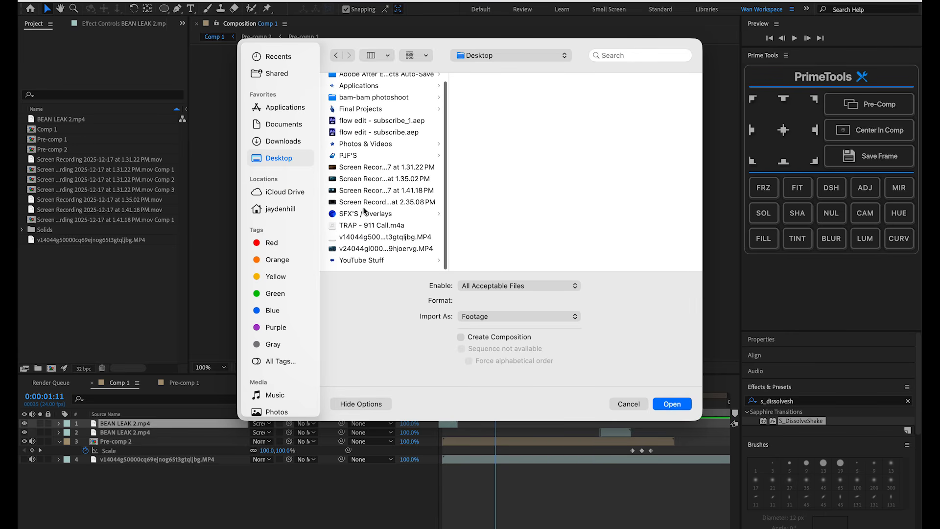
pyautogui.click(365, 214)
pyautogui.click(487, 156)
pyautogui.scroll(-5, 498, 176)
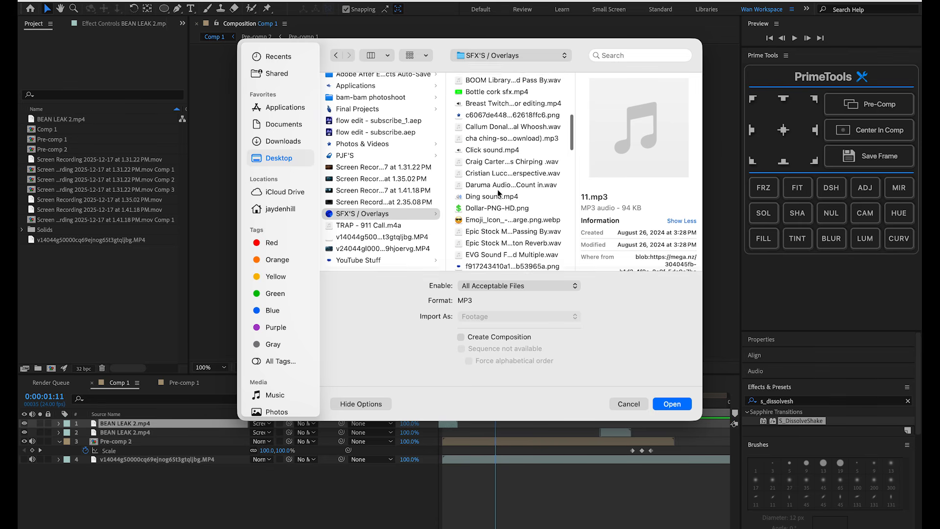
pyautogui.scroll(-3, 509, 186)
pyautogui.click(520, 191)
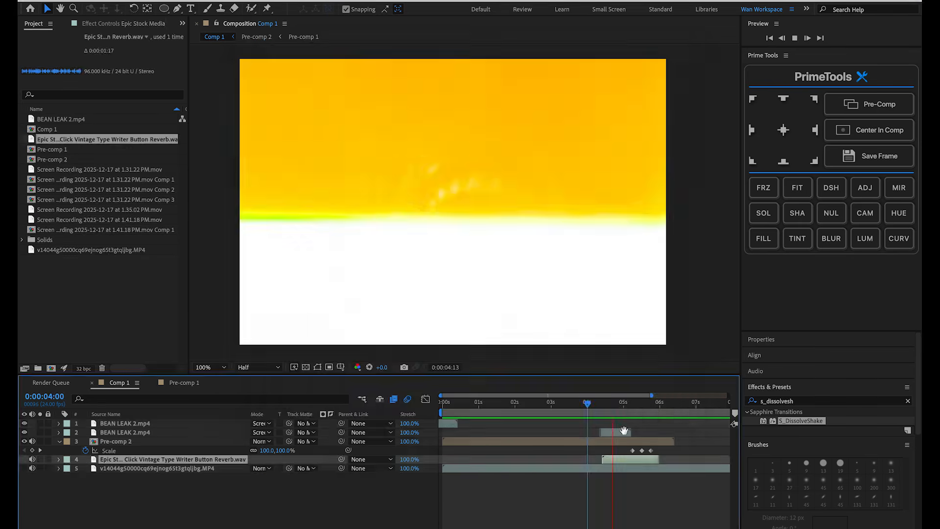
# - Delete the Click Vintage Type Writer Button Reverb.wav layer from Comp 1 and play the edit from the start
pyautogui.moveTo(598, 406); pyautogui.dragTo(580, 385)
pyautogui.press('Delete')
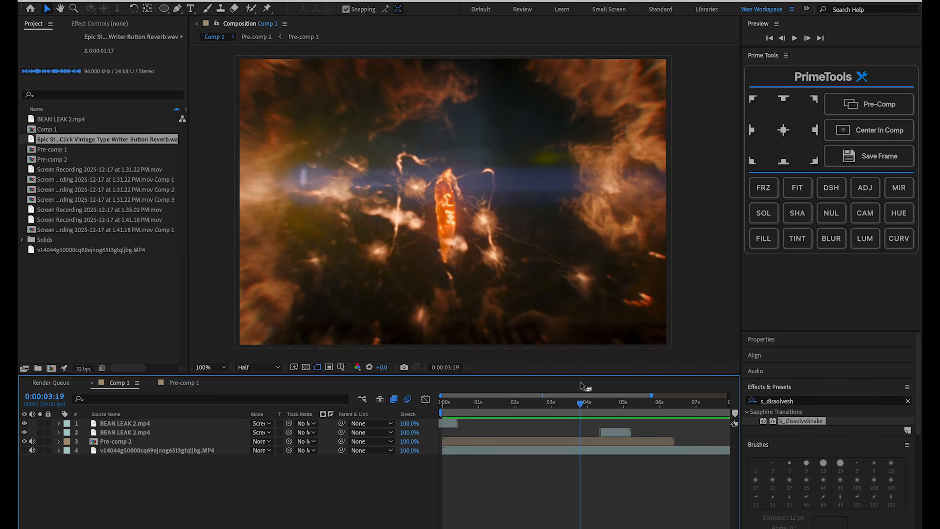
pyautogui.moveTo(576, 401); pyautogui.dragTo(426, 408)
pyautogui.press('space')
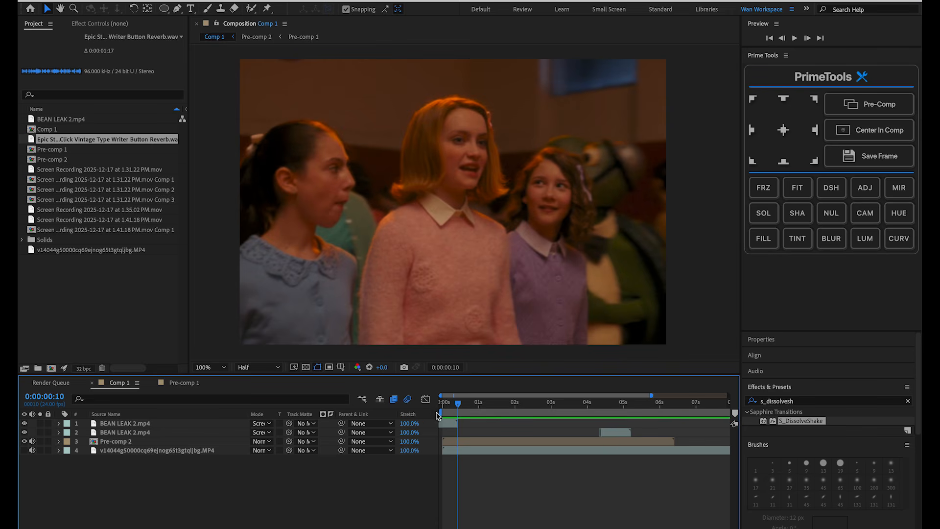
# - Pre-compose both BEAN LEAK 2.mp4 layers together with Pre-comp 2 into a new composition named Pre-comp 3
pyautogui.click(456, 424)
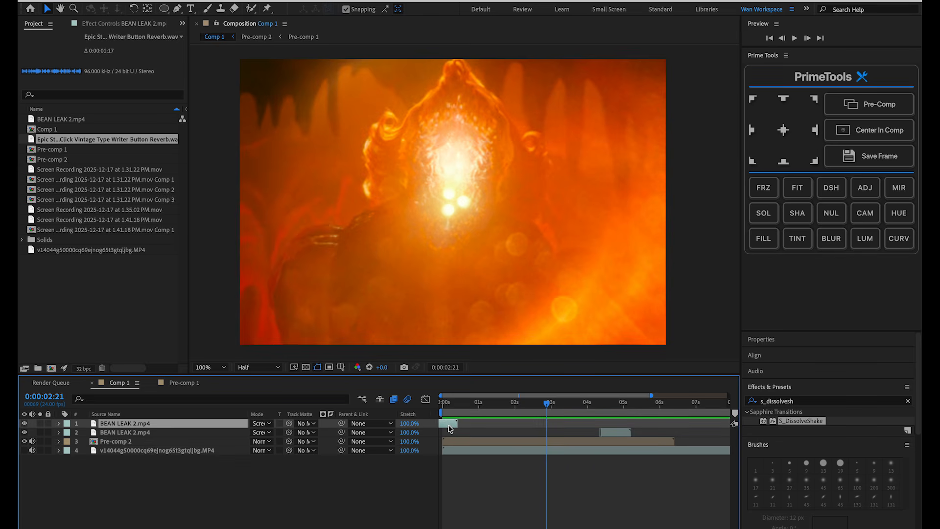
pyautogui.keyDown('shift'); pyautogui.click(462, 445); pyautogui.keyUp('shift')
pyautogui.press('super+shift+c')
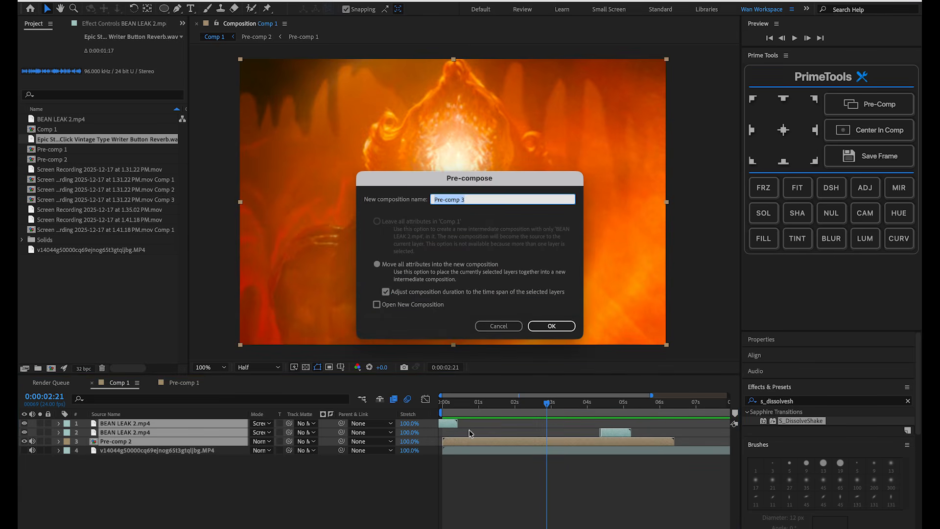
pyautogui.click(552, 327)
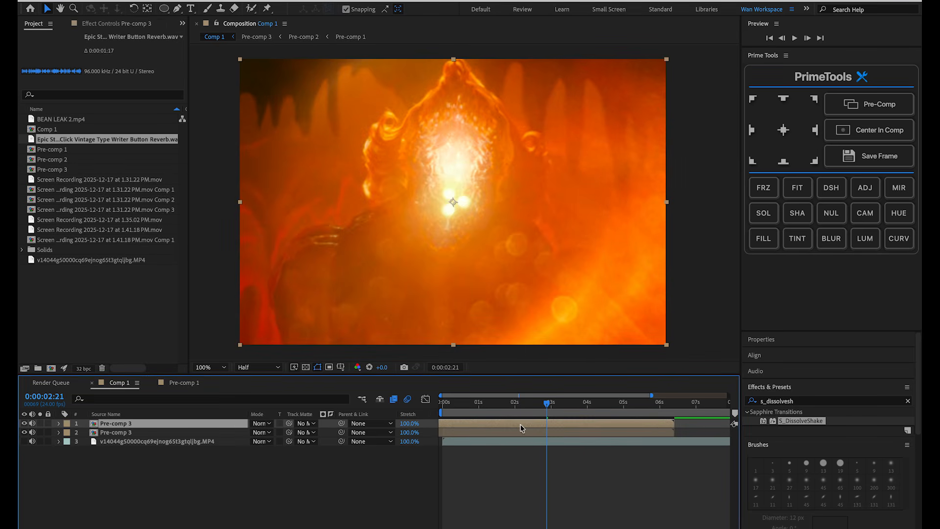
# - Duplicate the Pre-comp 3 layer, place the copy directly after the end of the first one and play the edit
pyautogui.press('super+d')
pyautogui.moveTo(511, 433); pyautogui.dragTo(716, 442)
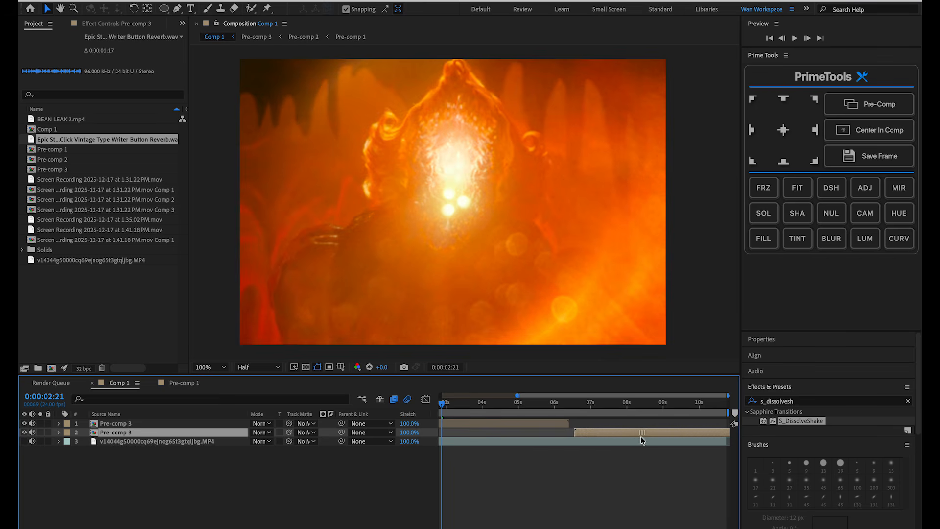
pyautogui.press('space')
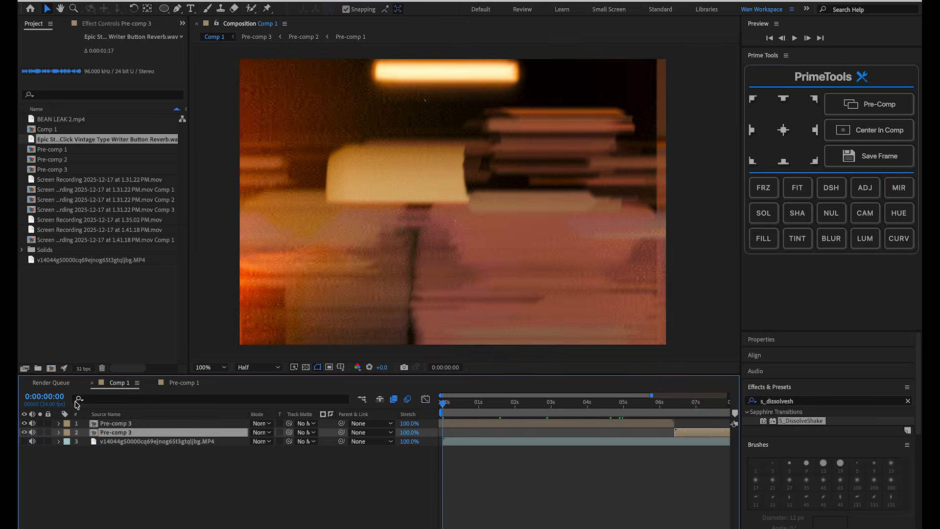
pyautogui.press('XF86AudioRaiseVolume')
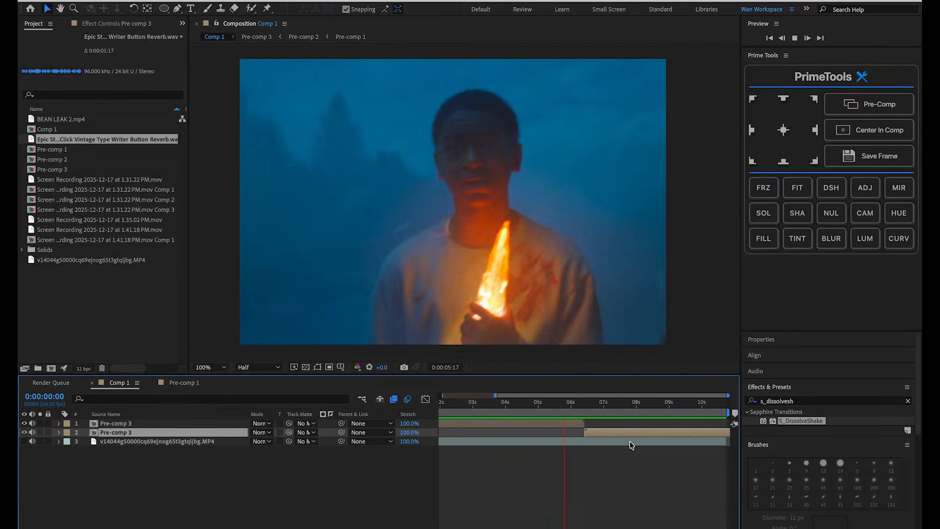
# - Overlap the second Pre-comp 3 layer slightly with the end of the first and pre-compose both as Pre-comp 4
pyautogui.click(584, 404)
pyautogui.moveTo(584, 408); pyautogui.dragTo(593, 406)
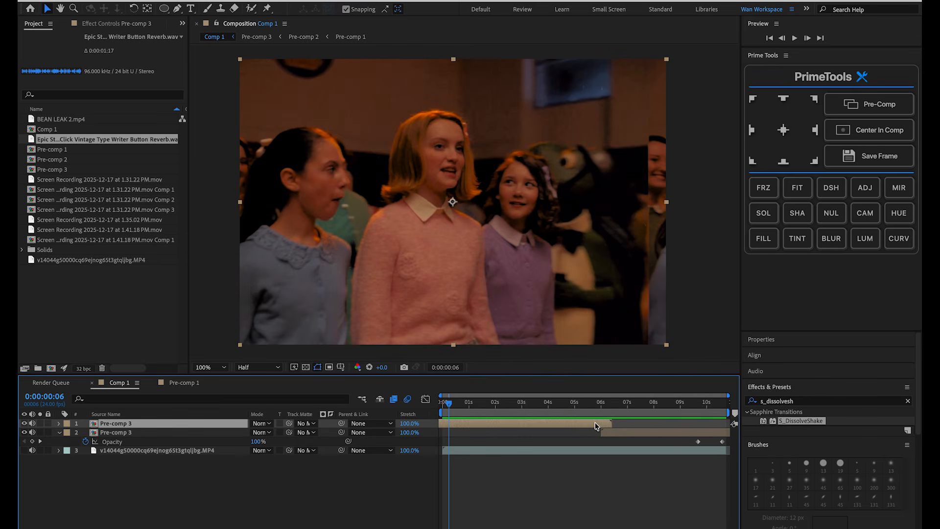
pyautogui.keyDown('shift'); pyautogui.click(623, 431); pyautogui.keyUp('shift')
pyautogui.hotkey('ctrl', 'shift', 'c')
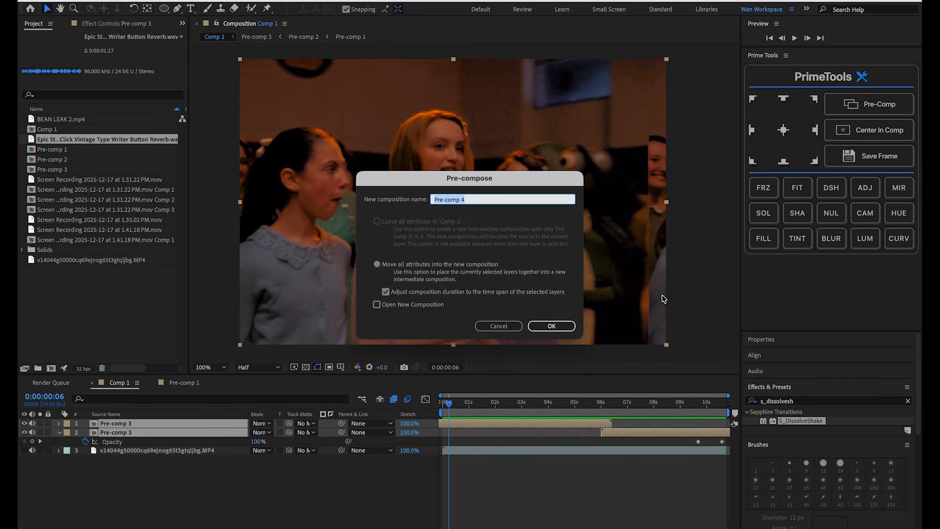
pyautogui.click(538, 327)
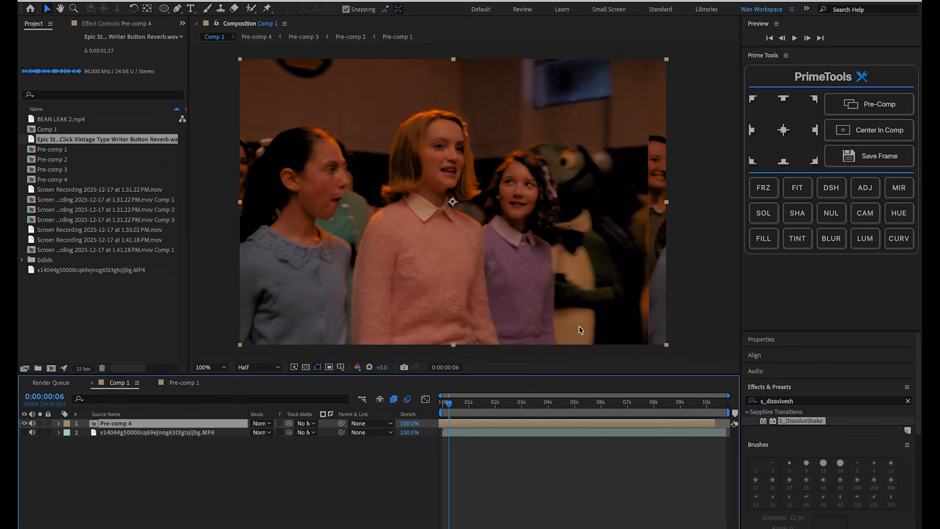
# - Apply the Panning animation preset to the Pre-comp 4 layer and extend the layer to the end of Comp 1
pyautogui.click(809, 402)
pyautogui.write('pznn')
pyautogui.press('BackSpace')
pyautogui.press('BackSpace')
pyautogui.press('BackSpace')
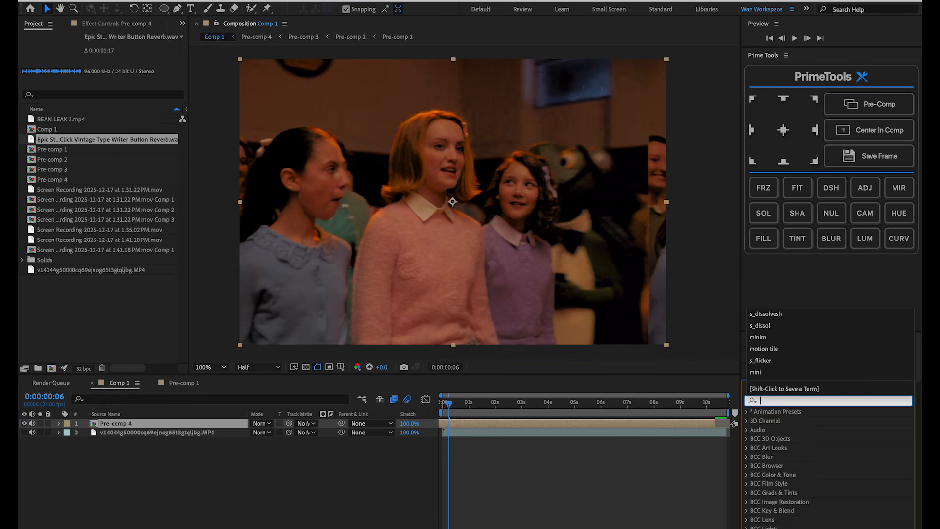
pyautogui.write('pannin')
pyautogui.doubleClick(798, 440)
pyautogui.moveTo(715, 424); pyautogui.dragTo(733, 424)
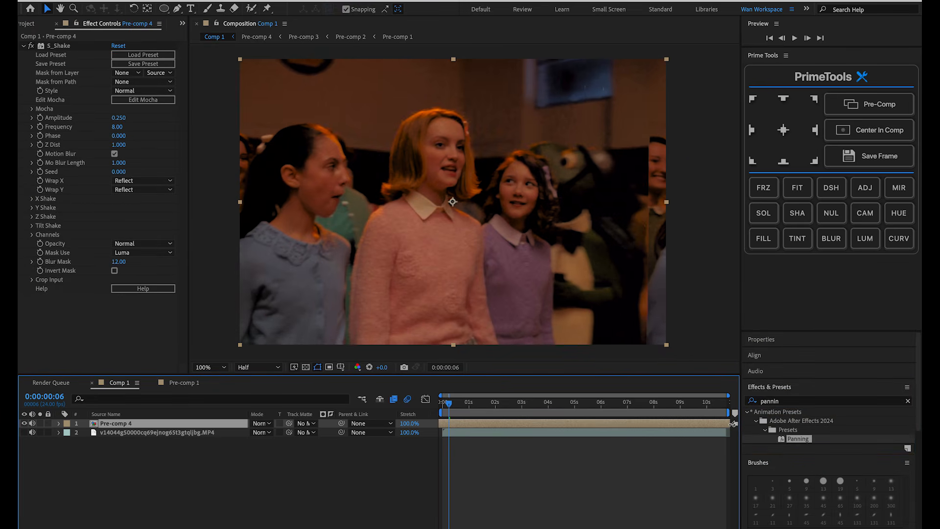
# - Set the S_Shake Frequency on Pre-comp 4 to 1.30 and play the shake from the start
pyautogui.moveTo(120, 128); pyautogui.dragTo(29, 130)
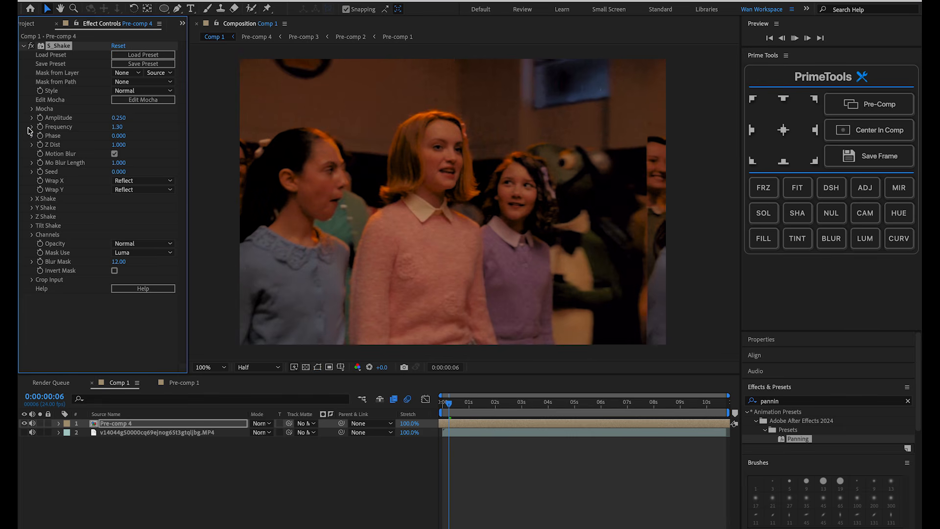
pyautogui.press('space')
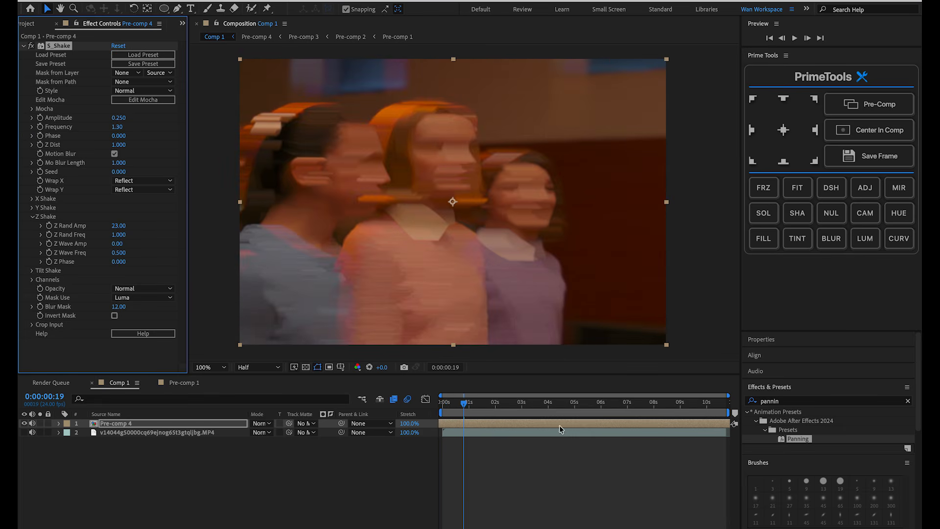
pyautogui.moveTo(456, 404); pyautogui.dragTo(201, 404)
pyautogui.press('space')
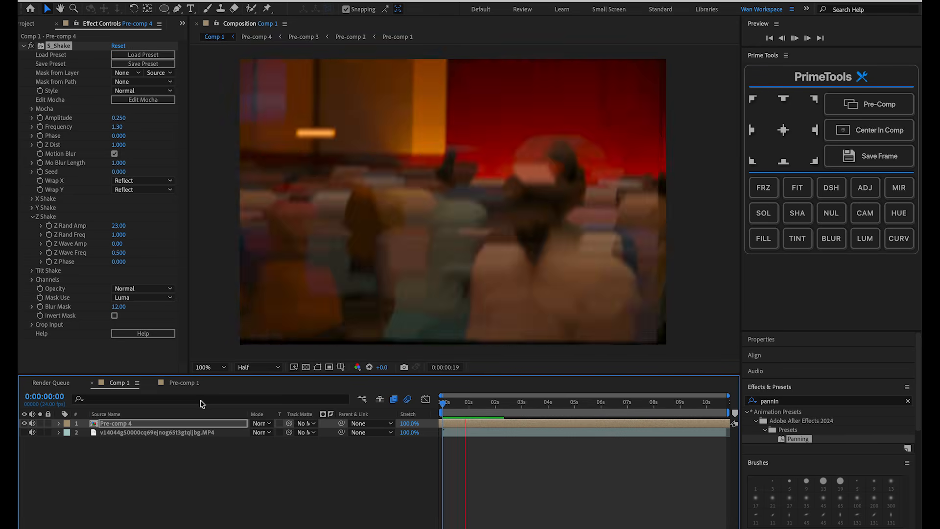
# - Set the scale of the Pre-comp 4 layer to 101% and the frame rate of Comp 1 to 23.976 fps
pyautogui.press('s')
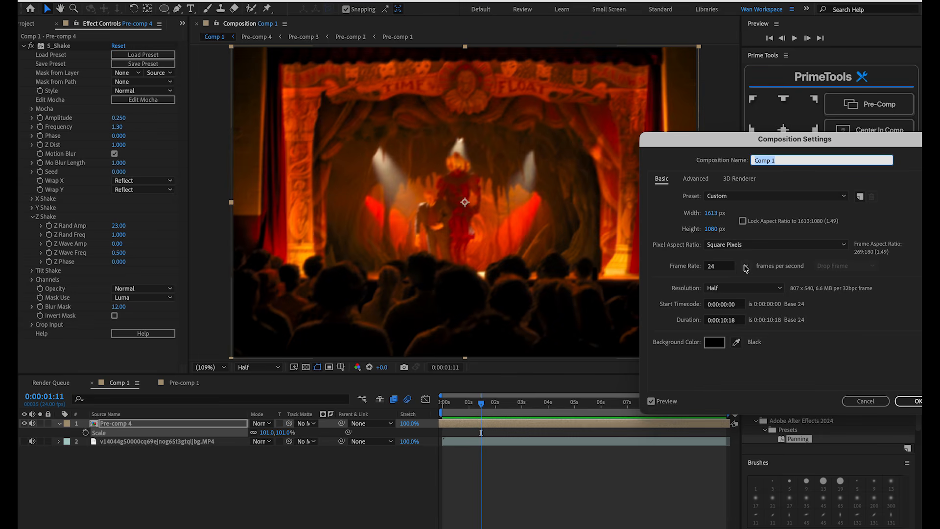
pyautogui.click(746, 267)
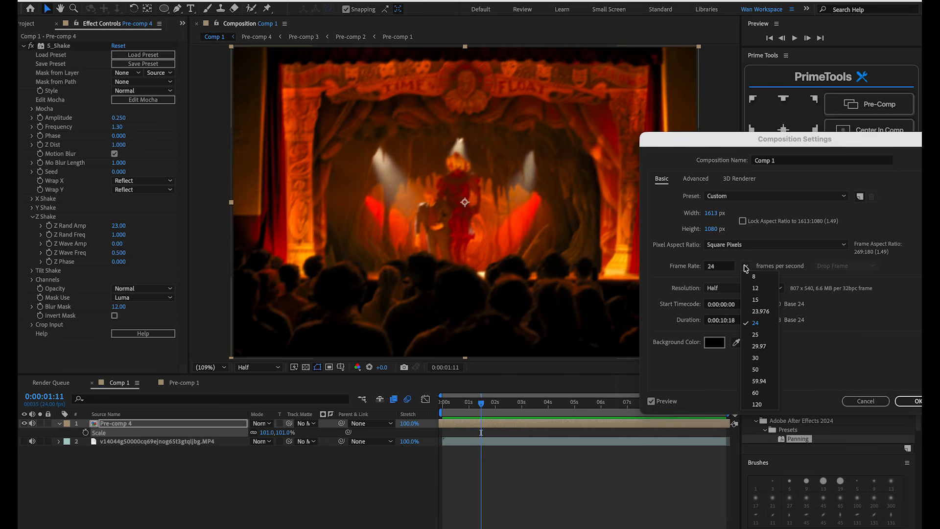
pyautogui.click(762, 311)
pyautogui.click(907, 400)
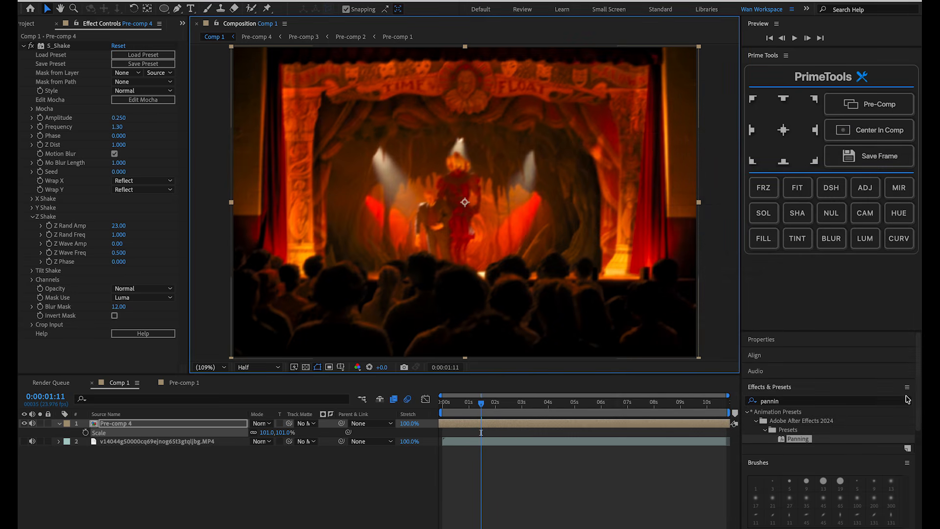
# - Play Comp 1 from the start to review the panning shake at the new frame rate
pyautogui.click(446, 402)
pyautogui.press('space')
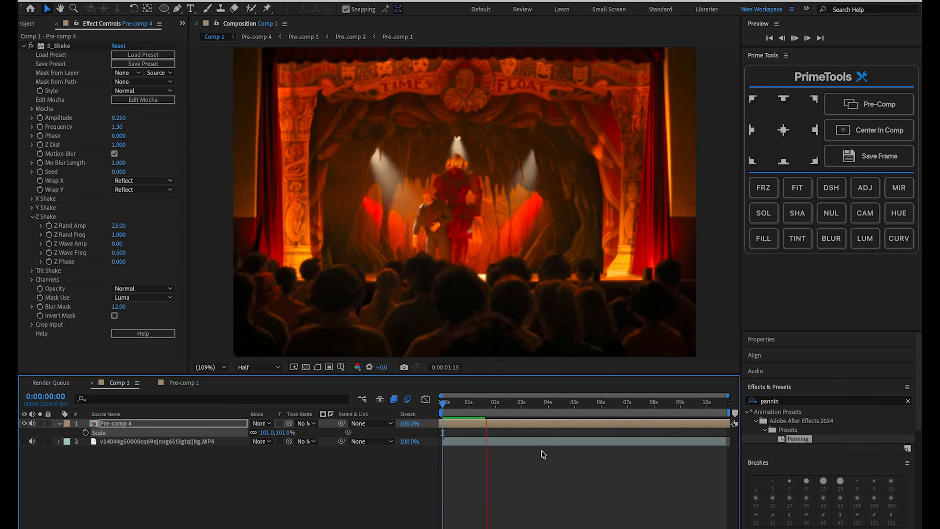
pyautogui.press('space')
pyautogui.moveTo(484, 407); pyautogui.dragTo(223, 408)
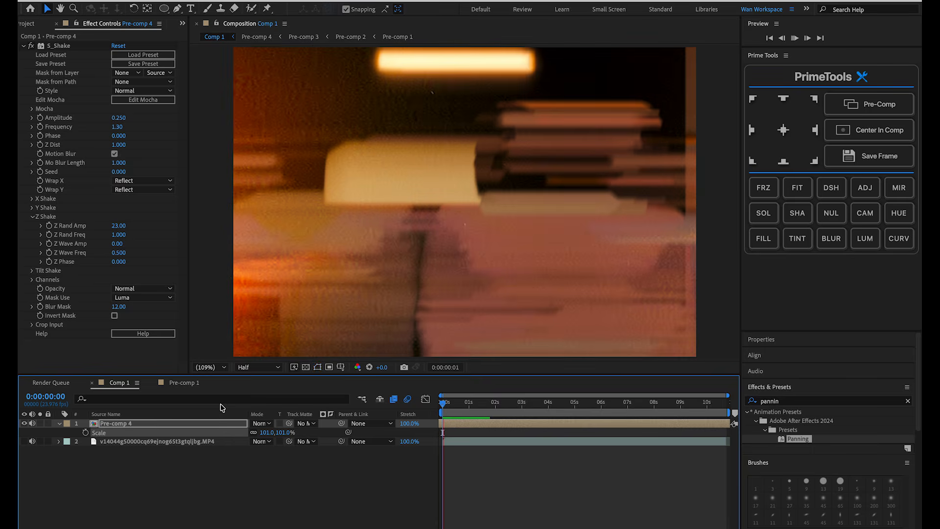
pyautogui.press('space')
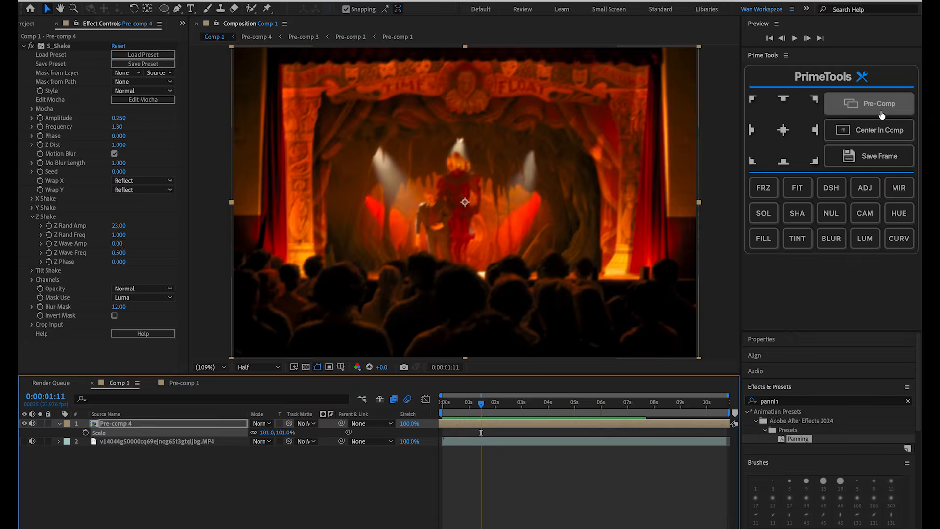
# - Pre-compose the Pre-comp 4 layer and apply the RSMB motion blur effect to the resulting layer
pyautogui.click(881, 113)
pyautogui.moveTo(797, 401); pyautogui.dragTo(563, 405)
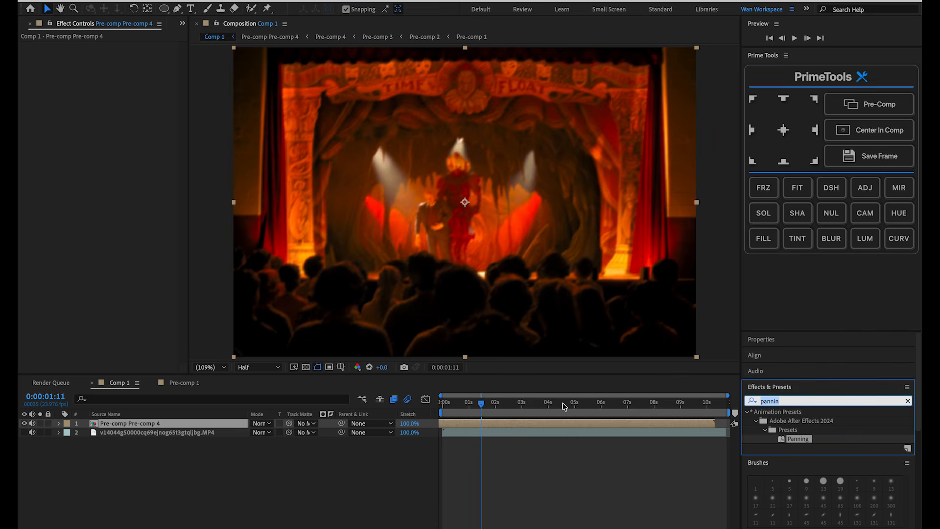
pyautogui.write('rsmb')
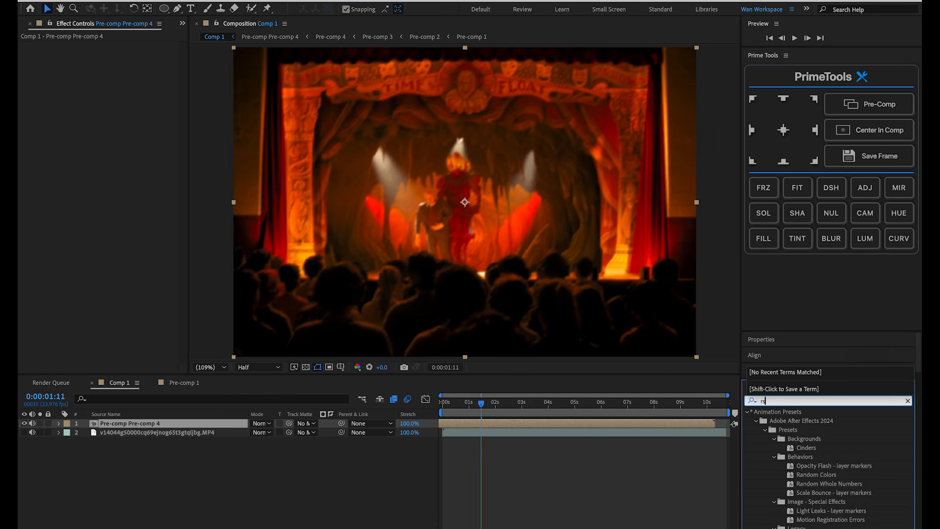
pyautogui.moveTo(777, 421); pyautogui.dragTo(630, 426)
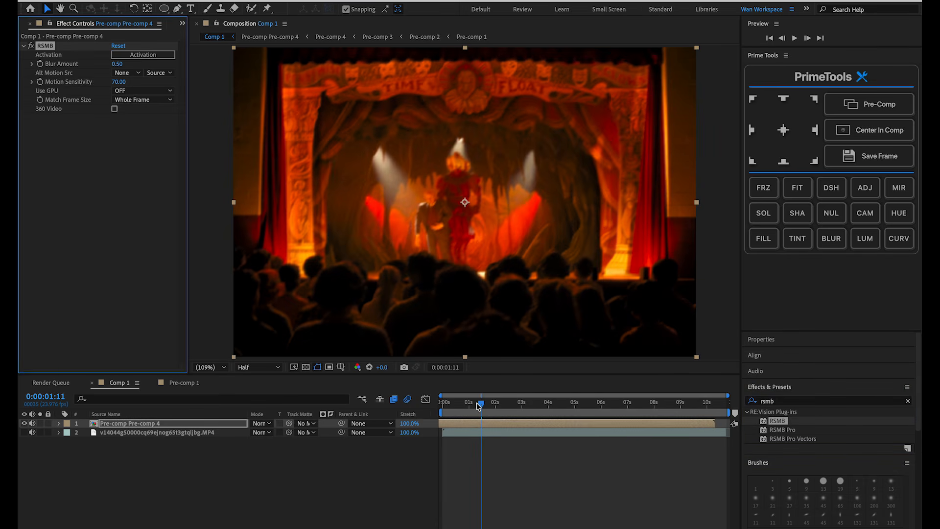
# - Set the RSMB Blur Amount to 0.2 and play the edit from the beginning
pyautogui.click(478, 403)
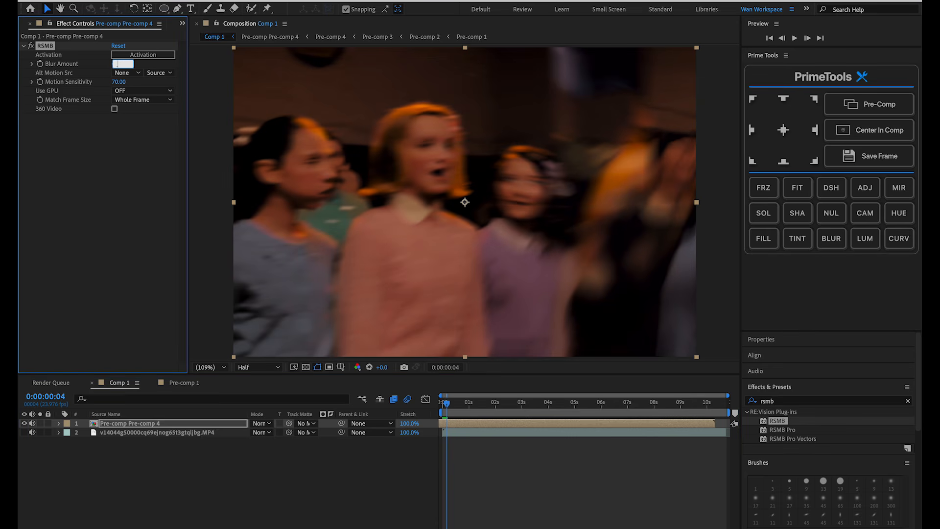
pyautogui.write('0.2')
pyautogui.press('Return')
pyautogui.click(525, 413)
pyautogui.press('space')
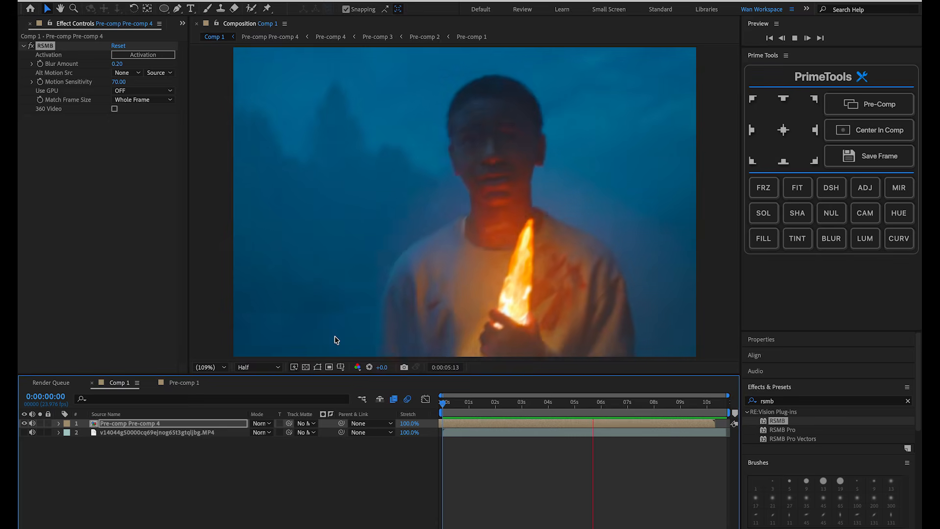
# - Review the finished edit with the volume raised, and check individual moments of it along the timeline
pyautogui.press('XF86AudioRaiseVolume')
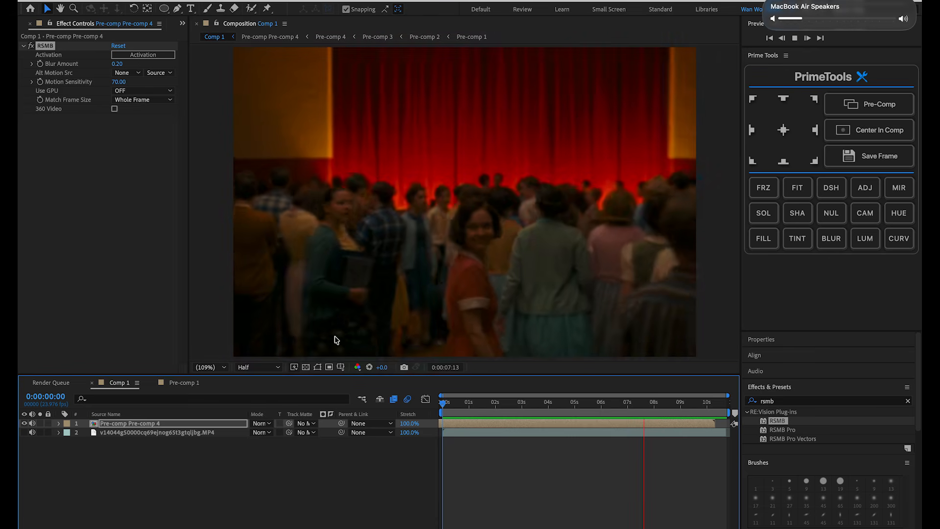
pyautogui.press('space')
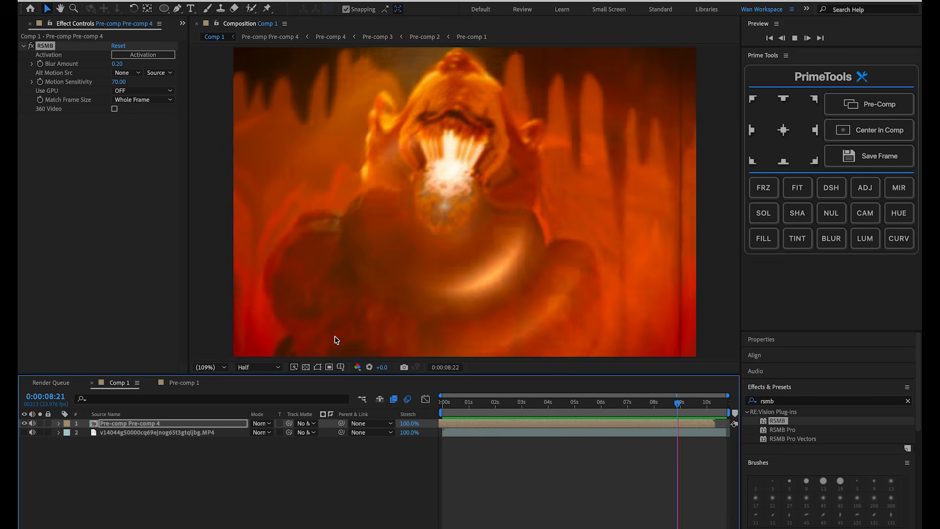
pyautogui.moveTo(685, 405); pyautogui.dragTo(546, 411)
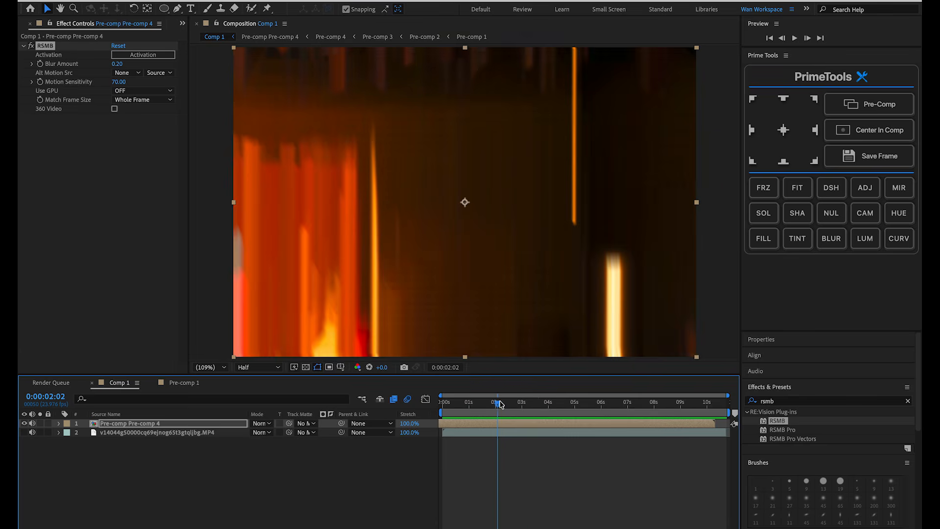
pyautogui.moveTo(500, 404); pyautogui.dragTo(519, 404)
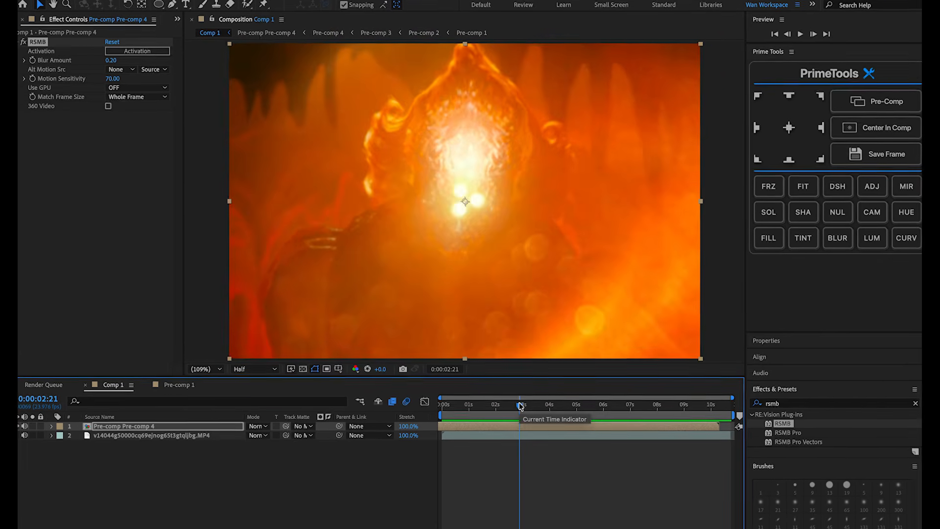